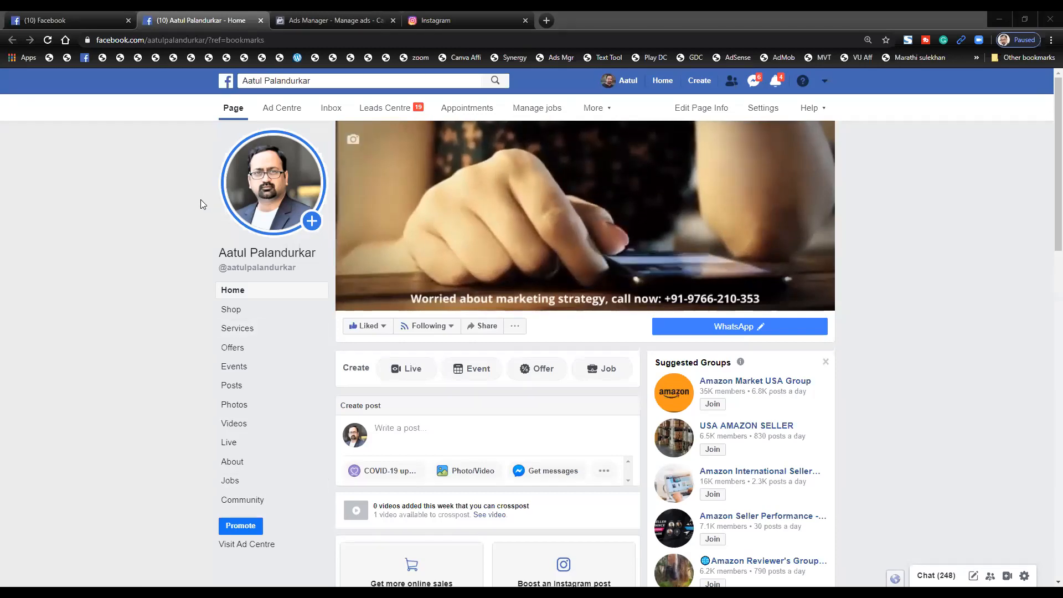
- Scroll through the business Page and reload its home view
scroll(200, 199, down, 7)
scroll(330, 442, down, 6)
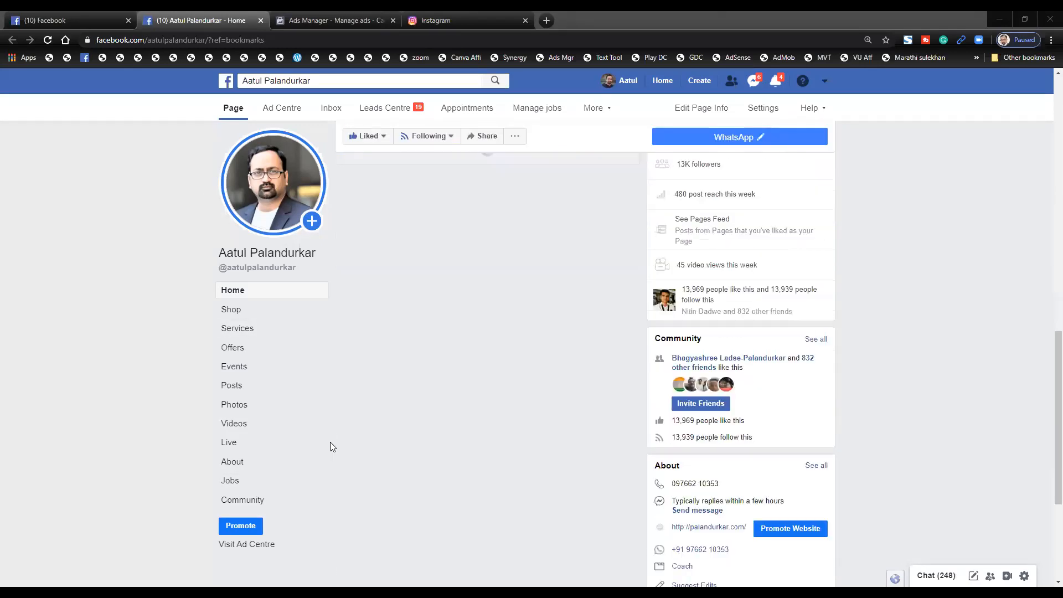
scroll(330, 442, up, 11)
scroll(330, 441, down, 7)
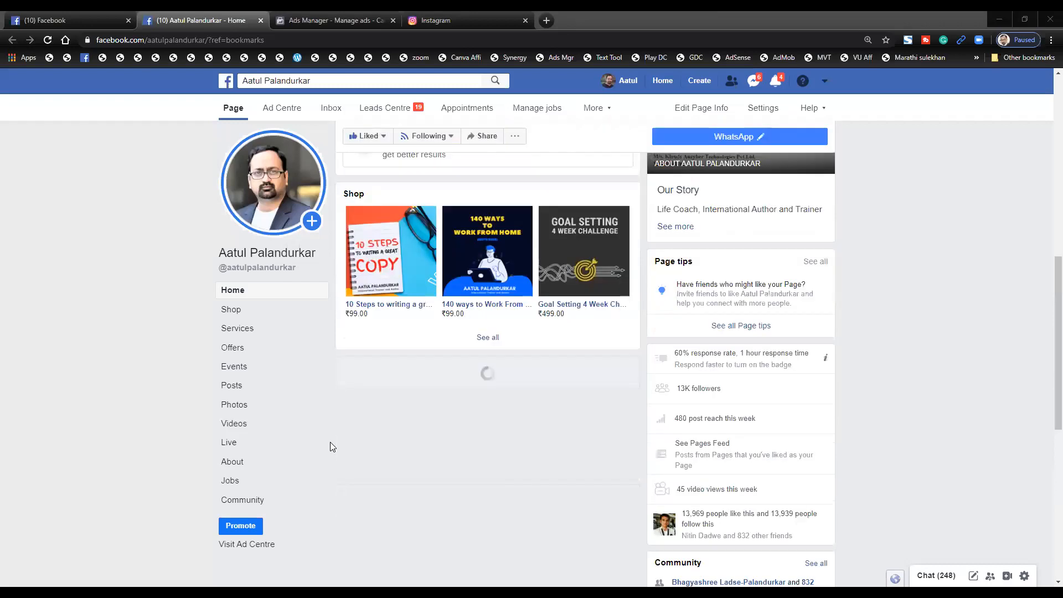
scroll(330, 442, down, 4)
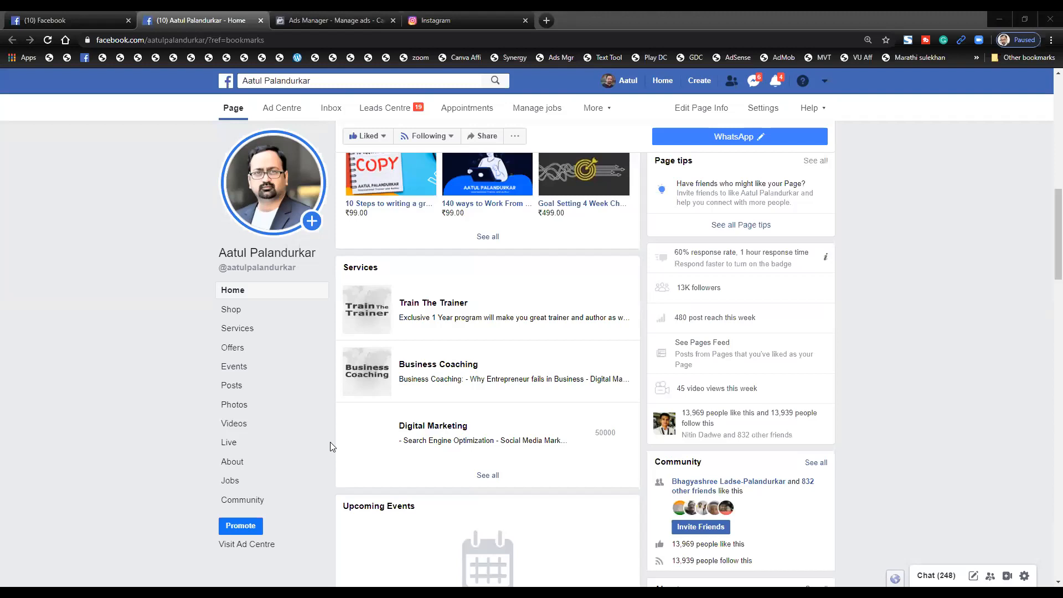
scroll(330, 441, down, 3)
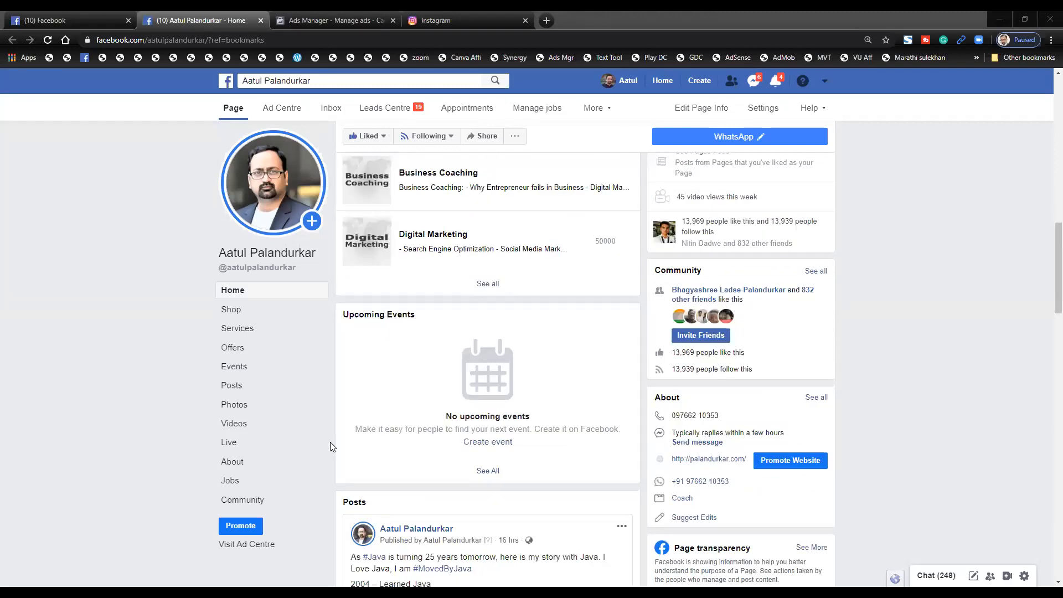
scroll(330, 447, down, 3)
scroll(330, 446, down, 4)
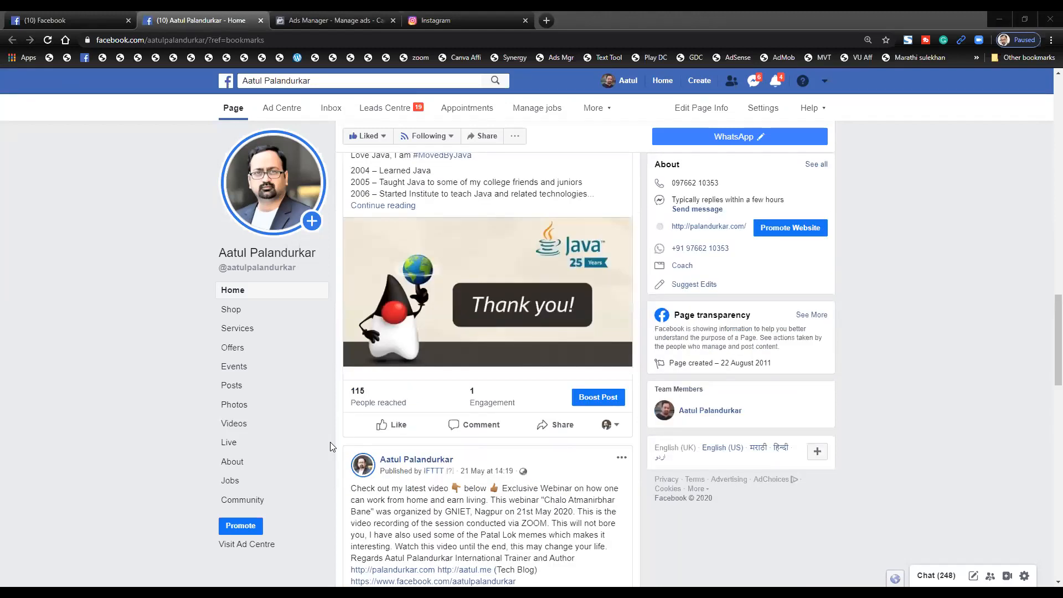
scroll(330, 446, down, 6)
scroll(330, 446, down, 5)
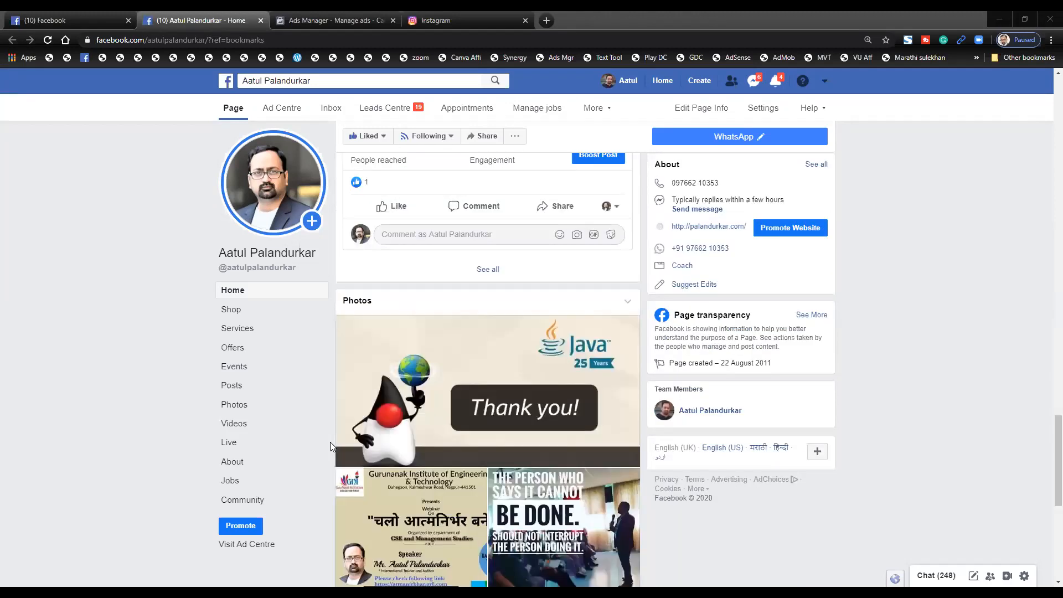
scroll(330, 446, down, 7)
scroll(330, 447, up, 10)
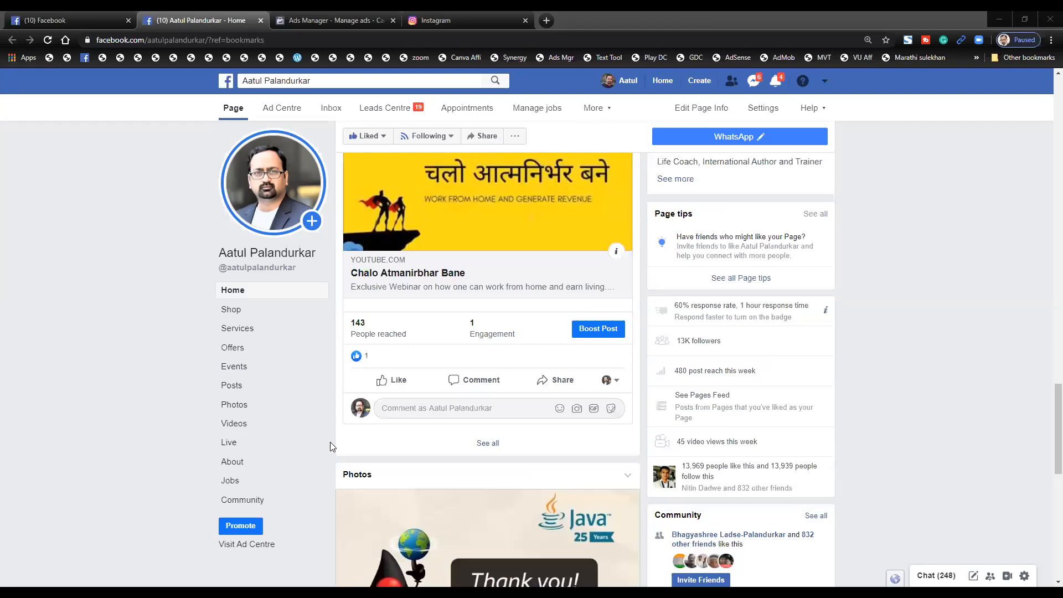
scroll(330, 442, up, 10)
scroll(322, 407, up, 6)
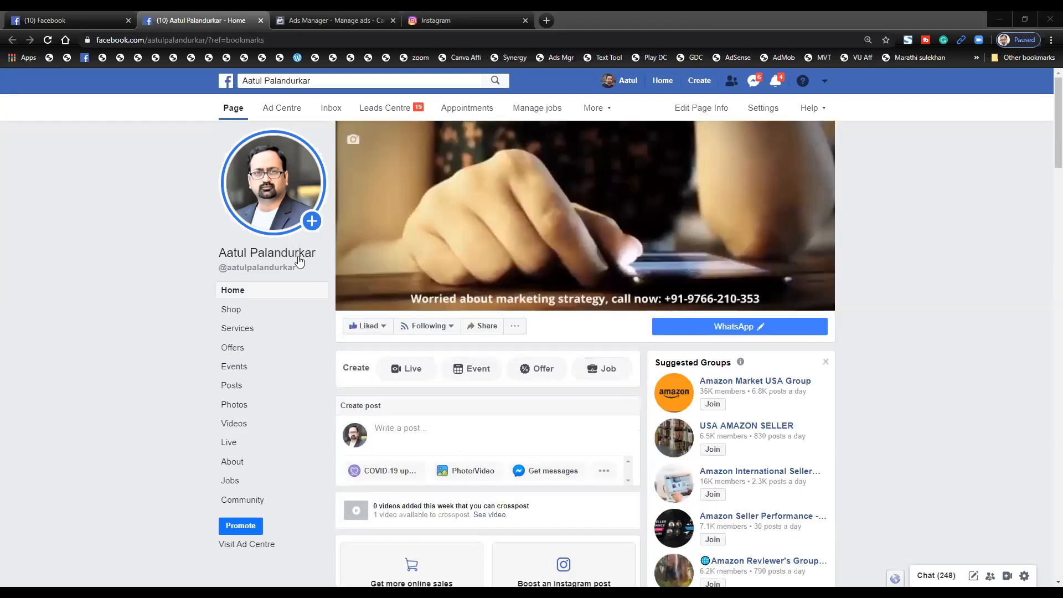
click(266, 255)
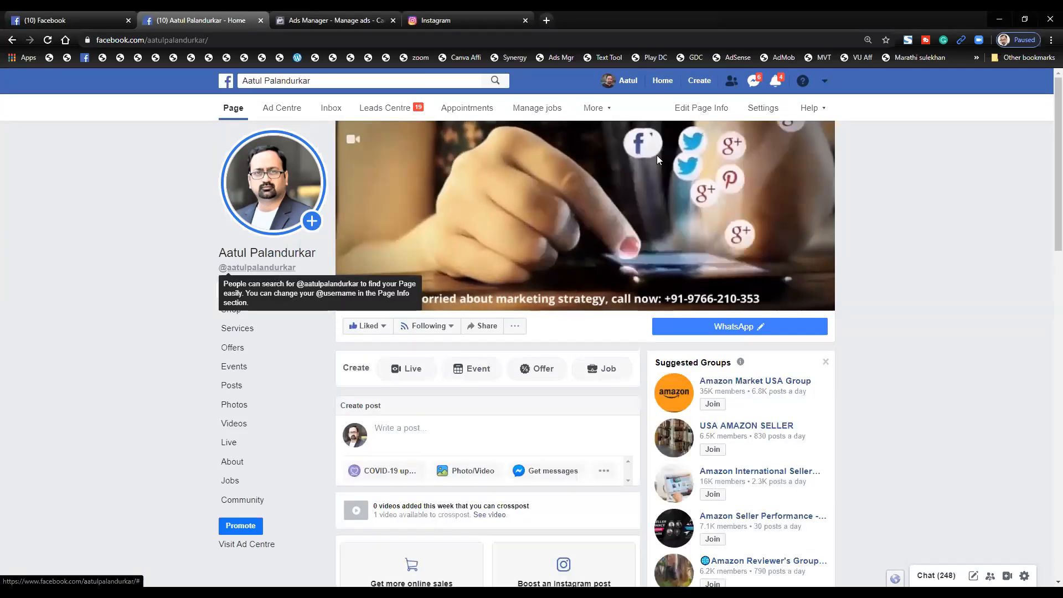
- Open the Edit Page Info form and look through its fields
click(703, 109)
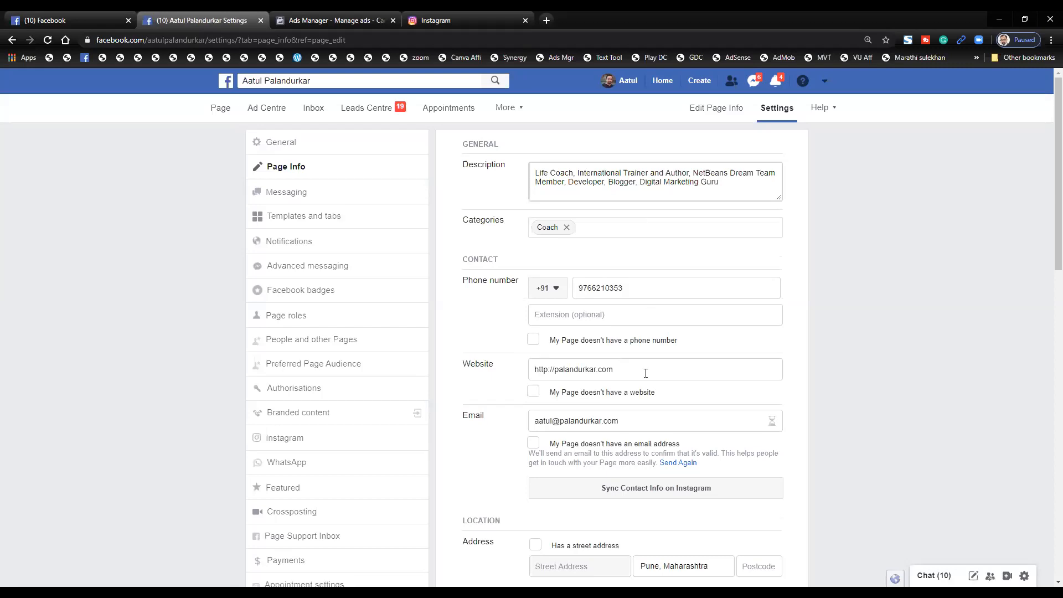
scroll(646, 373, down, 1)
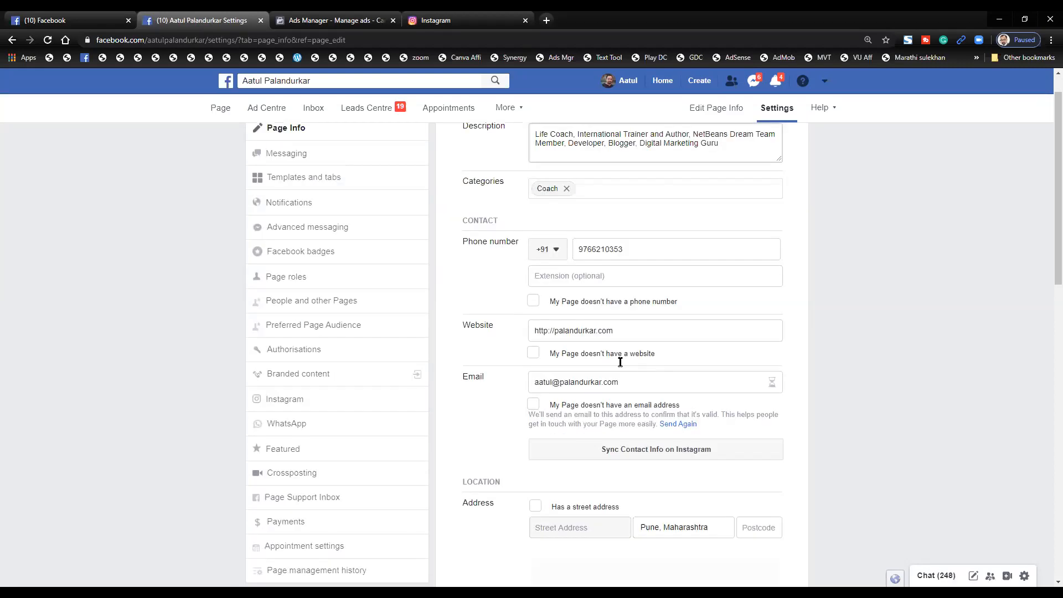
scroll(620, 361, up, 1)
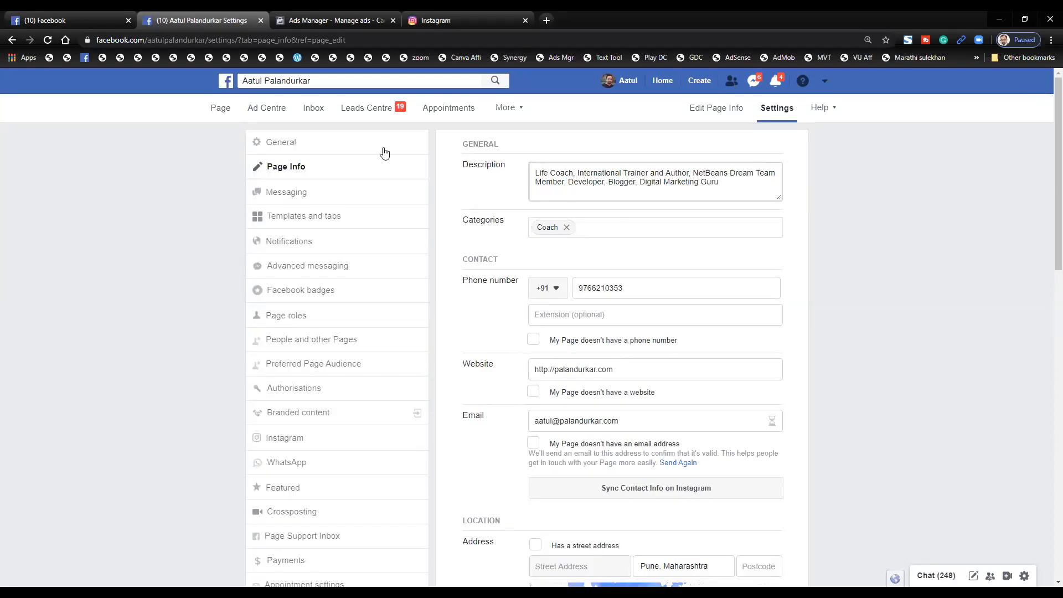
- Show the General settings list with Page visibility, Visitor posts and Profanity filter
click(354, 147)
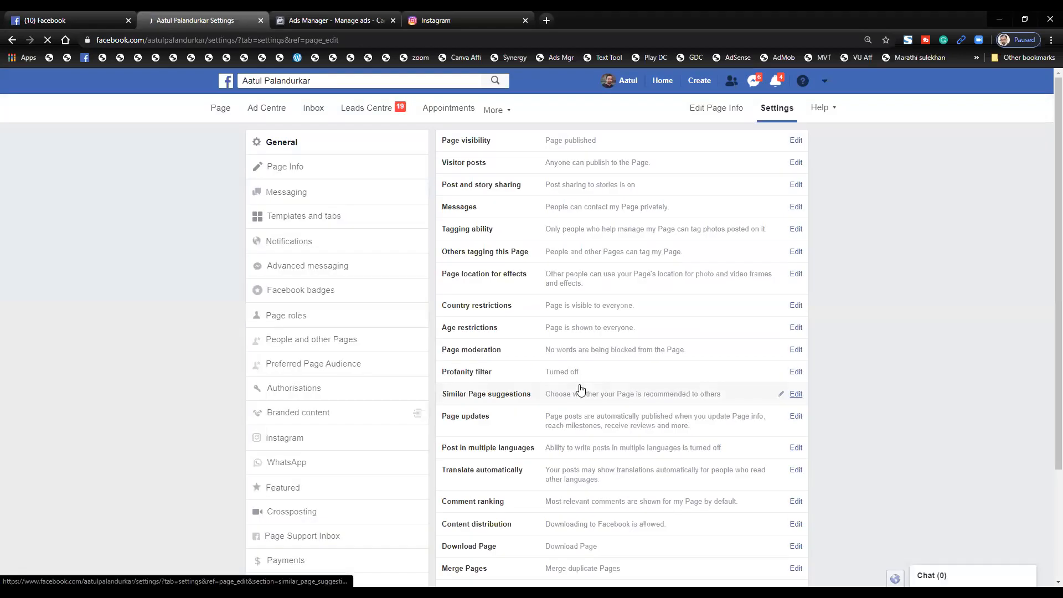
scroll(581, 389, down, 3)
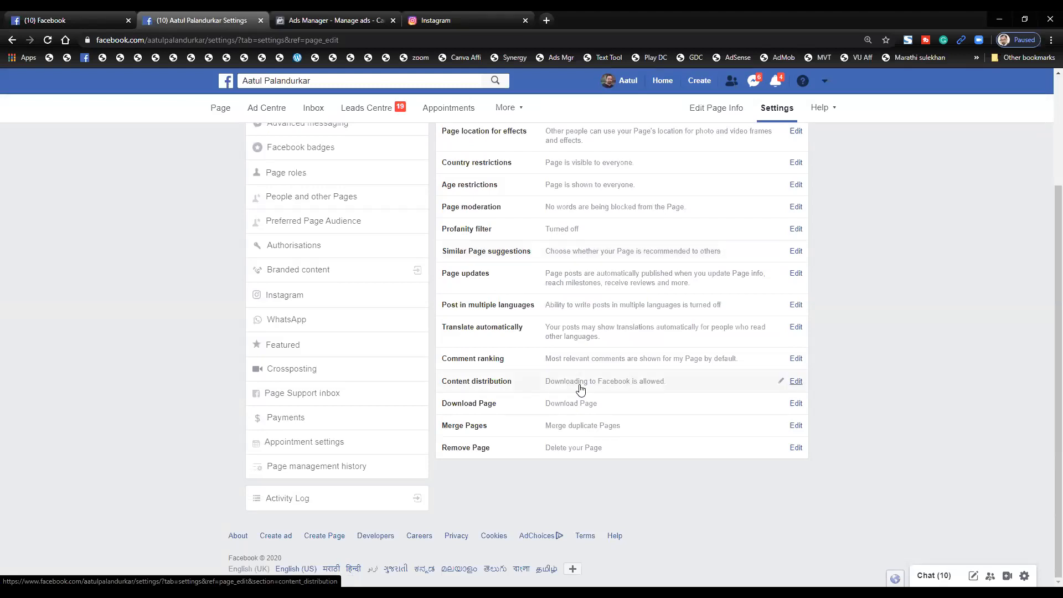
scroll(580, 389, up, 1)
scroll(580, 390, up, 3)
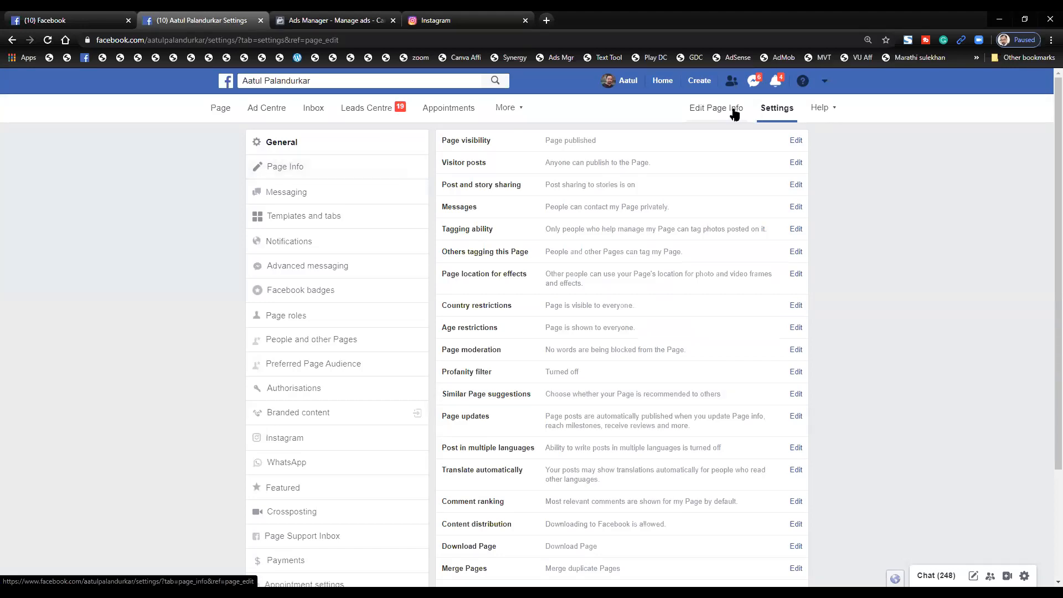
- Open Page Info and review description, category, contact details and linked accounts
click(412, 164)
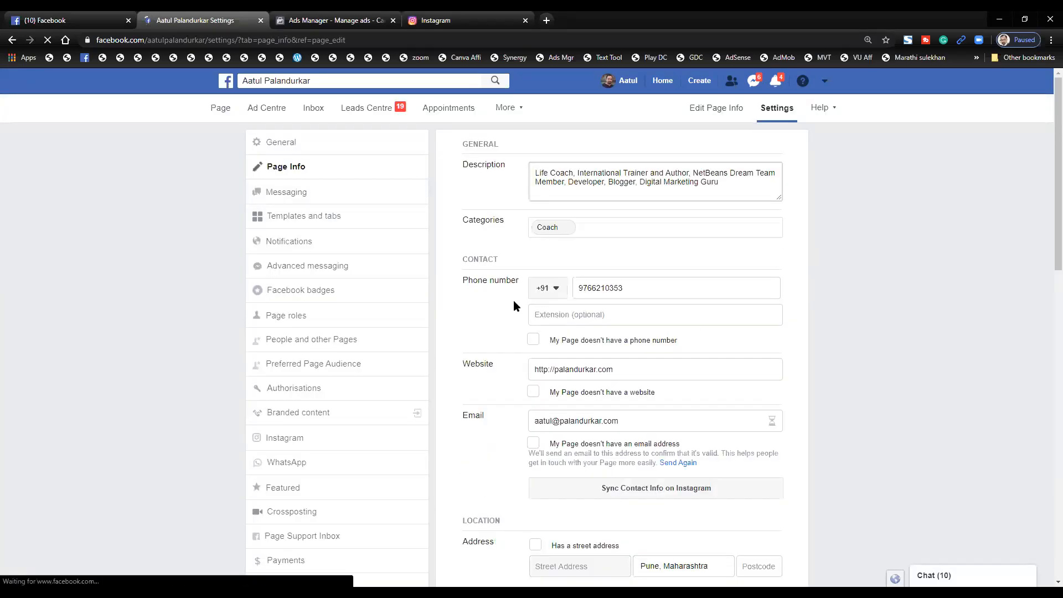
scroll(513, 300, down, 3)
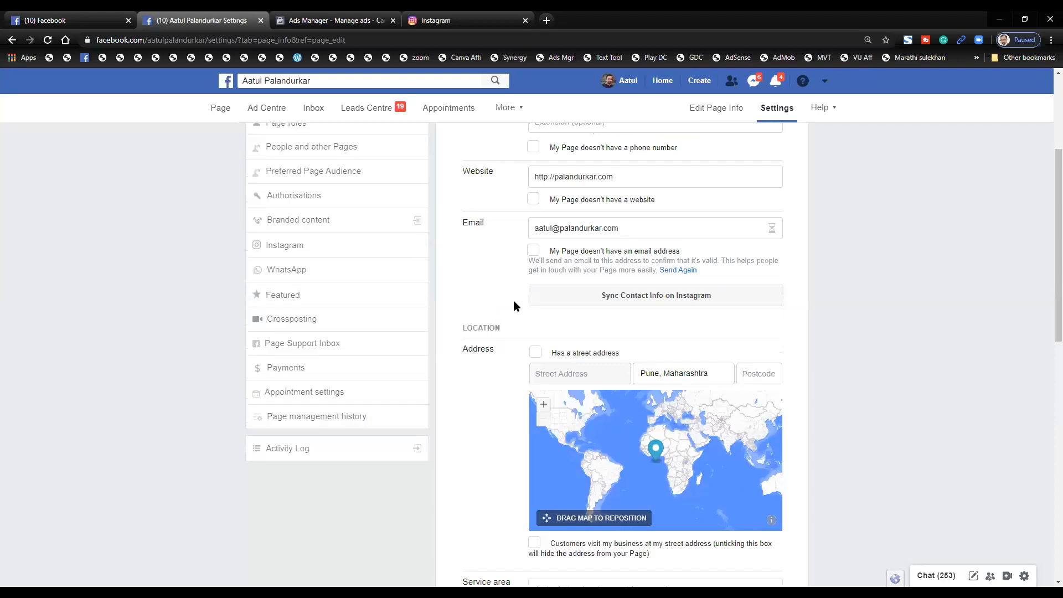
scroll(513, 300, down, 7)
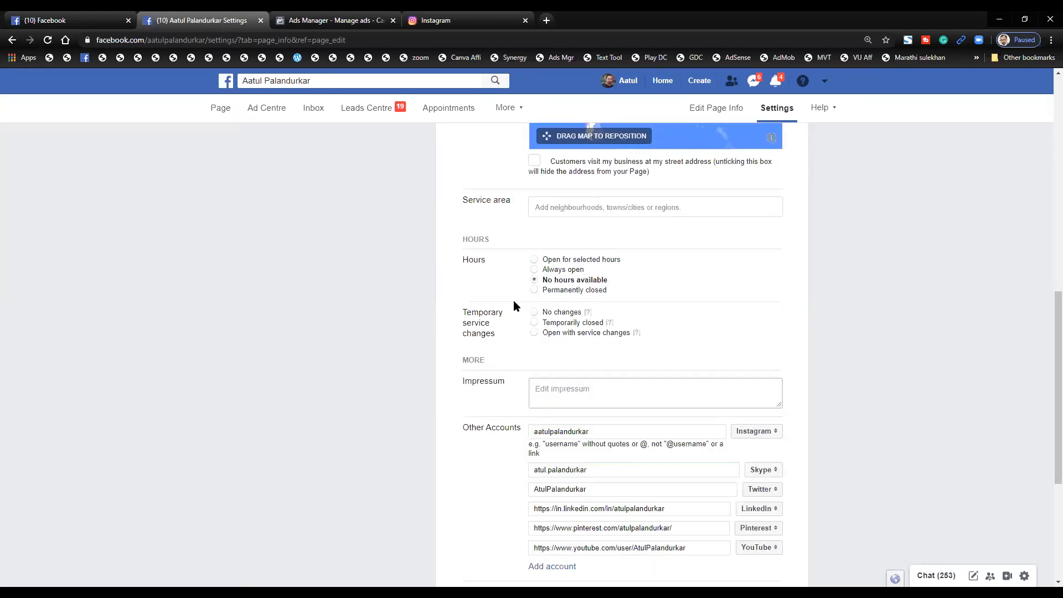
scroll(513, 300, down, 5)
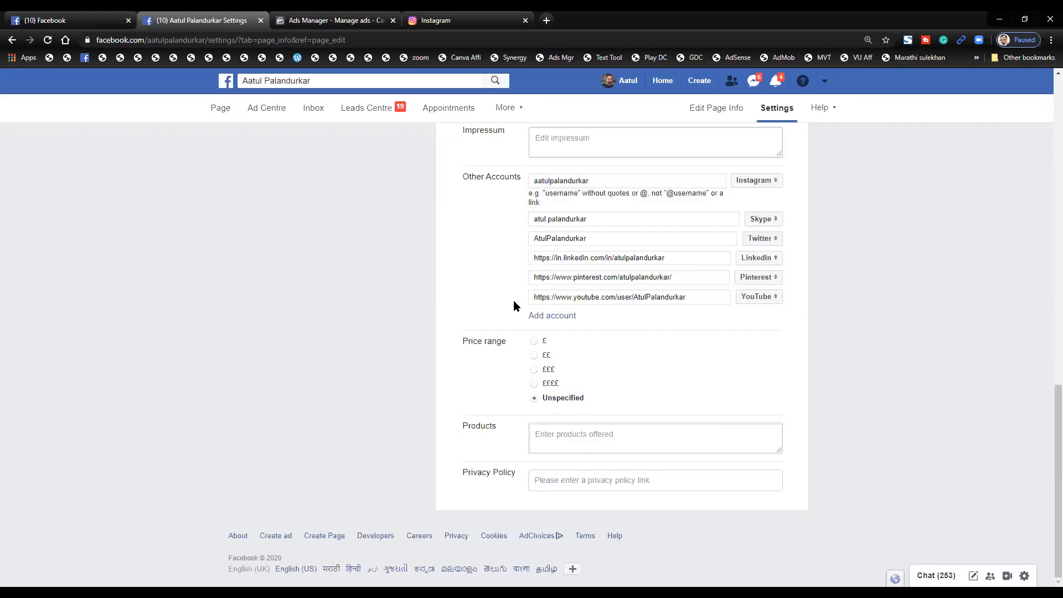
scroll(514, 300, up, 1)
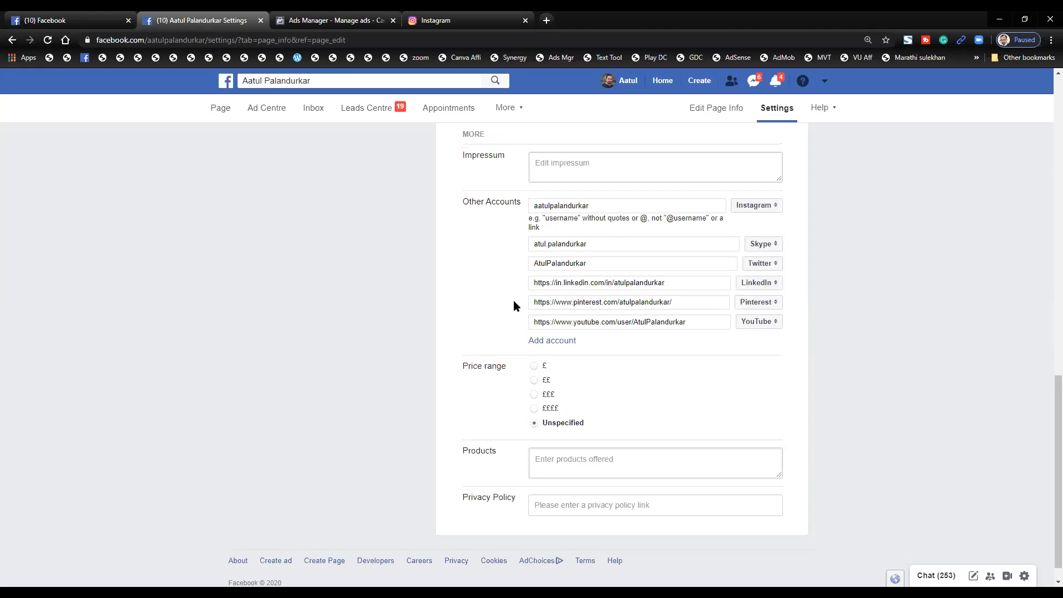
scroll(527, 289, up, 1)
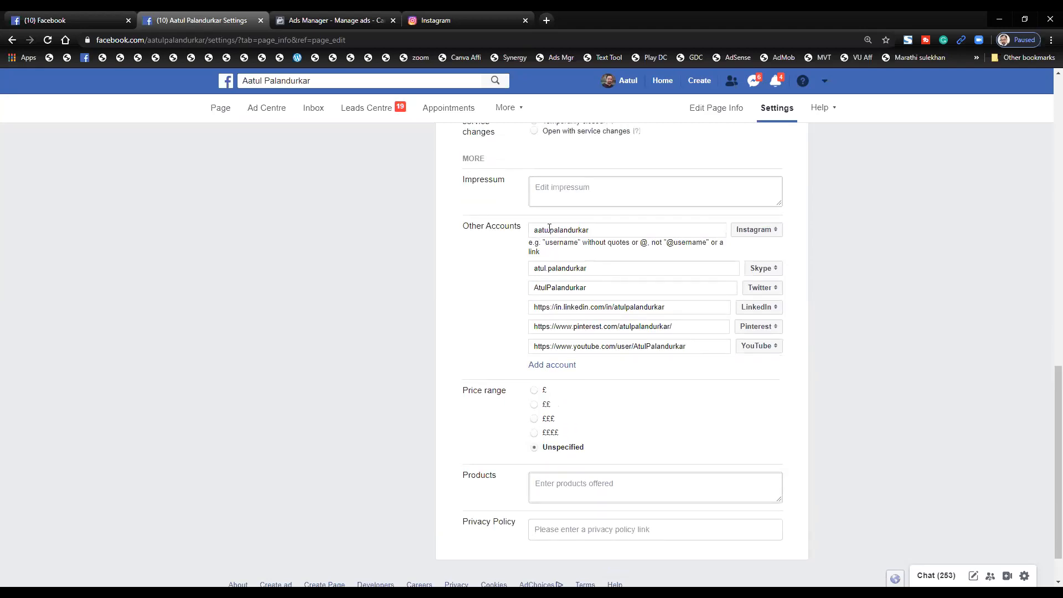
- Start editing the Instagram entry under Other Accounts, then cancel without changes
click(617, 228)
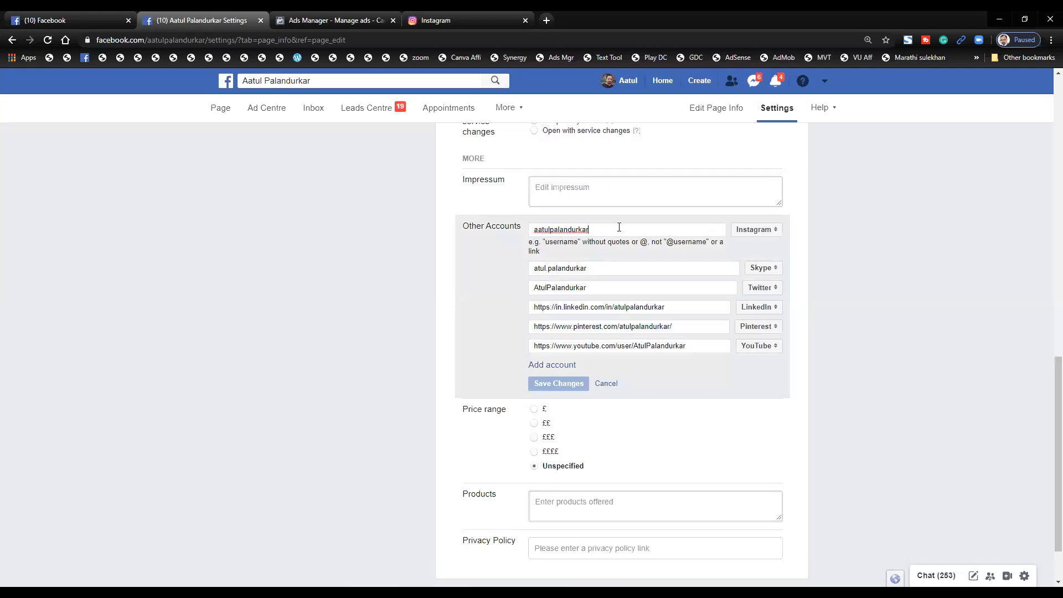
click(606, 383)
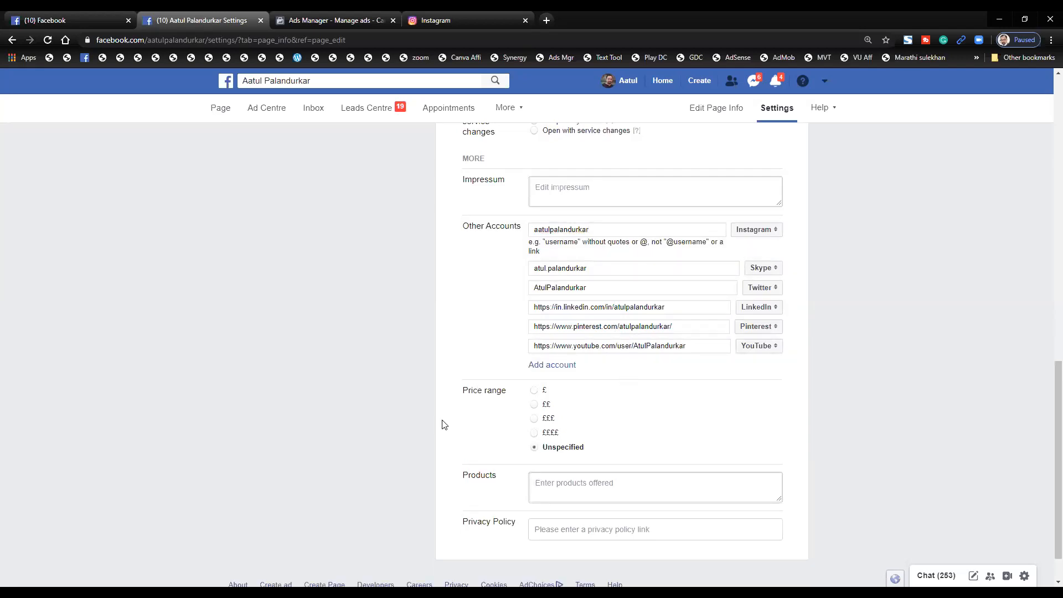
scroll(443, 423, down, 1)
scroll(443, 423, up, 14)
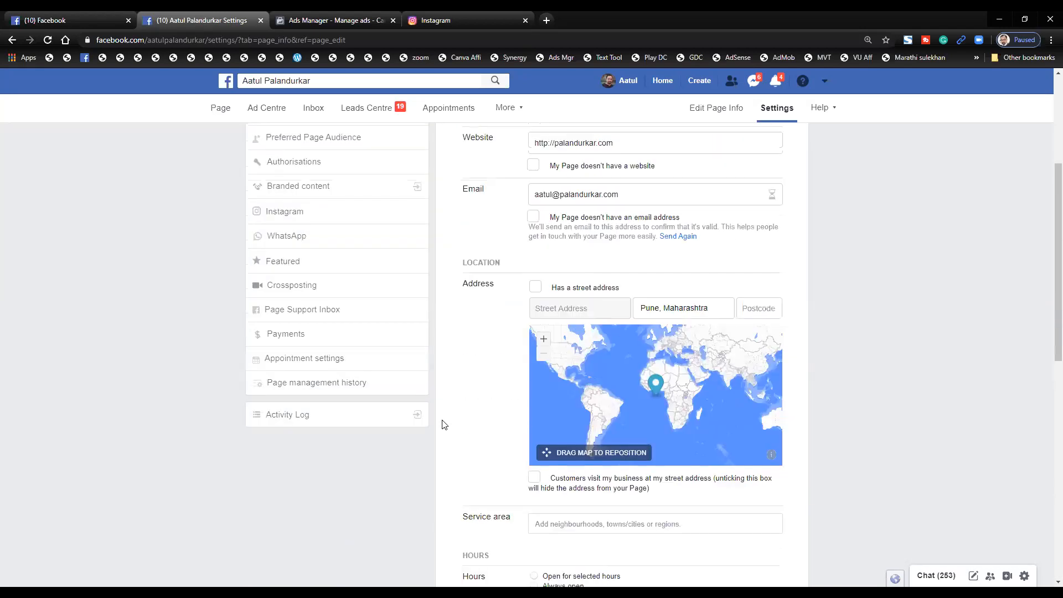
click(228, 110)
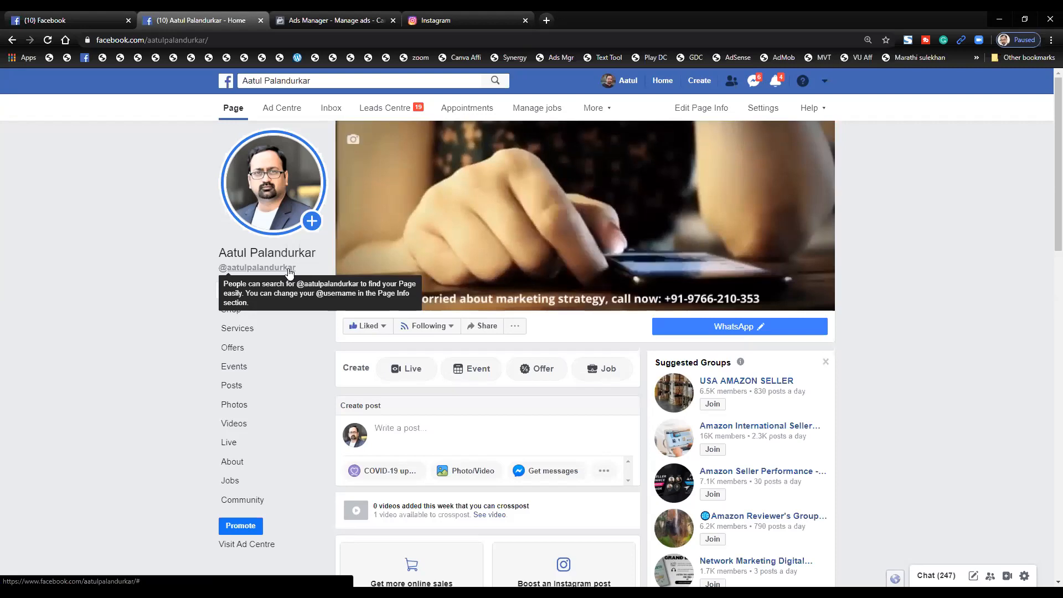
scroll(290, 273, up, 5)
scroll(288, 272, up, 2)
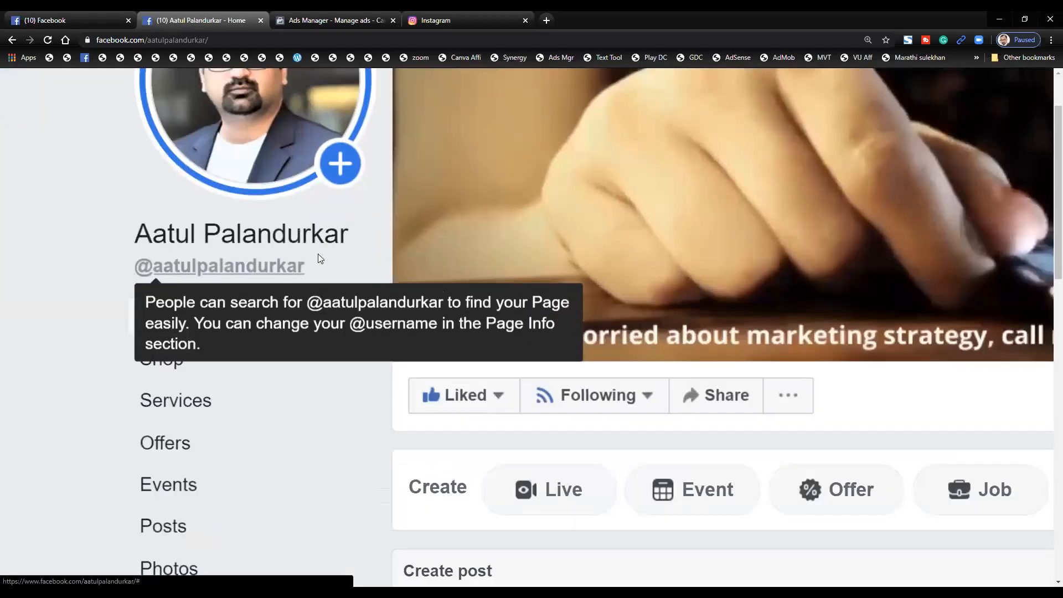
scroll(318, 253, left, 2)
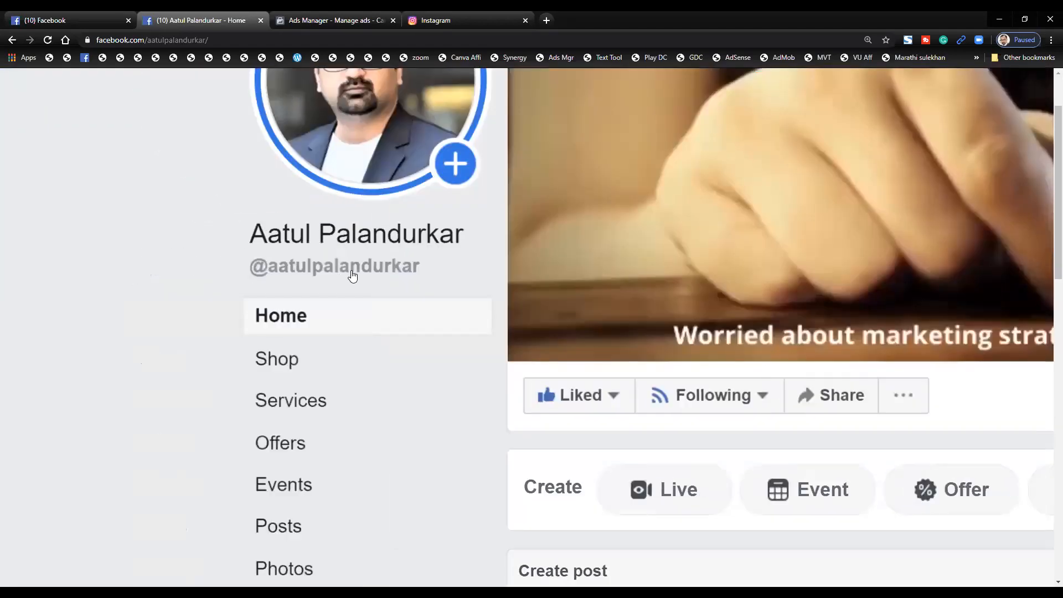
mouse_move(352, 275)
scroll(352, 275, up, 2)
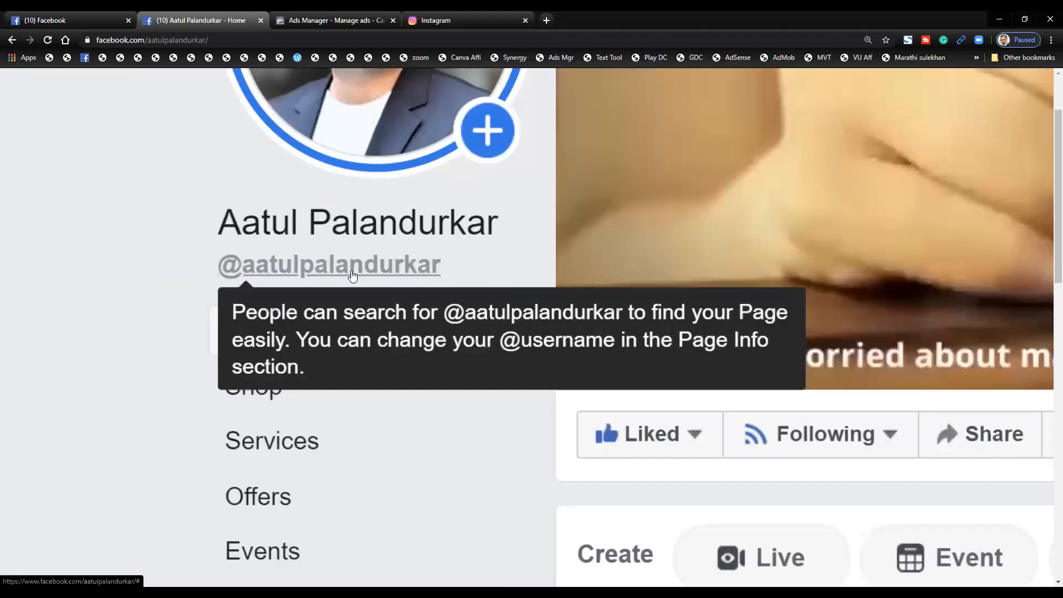
scroll(354, 275, up, 1)
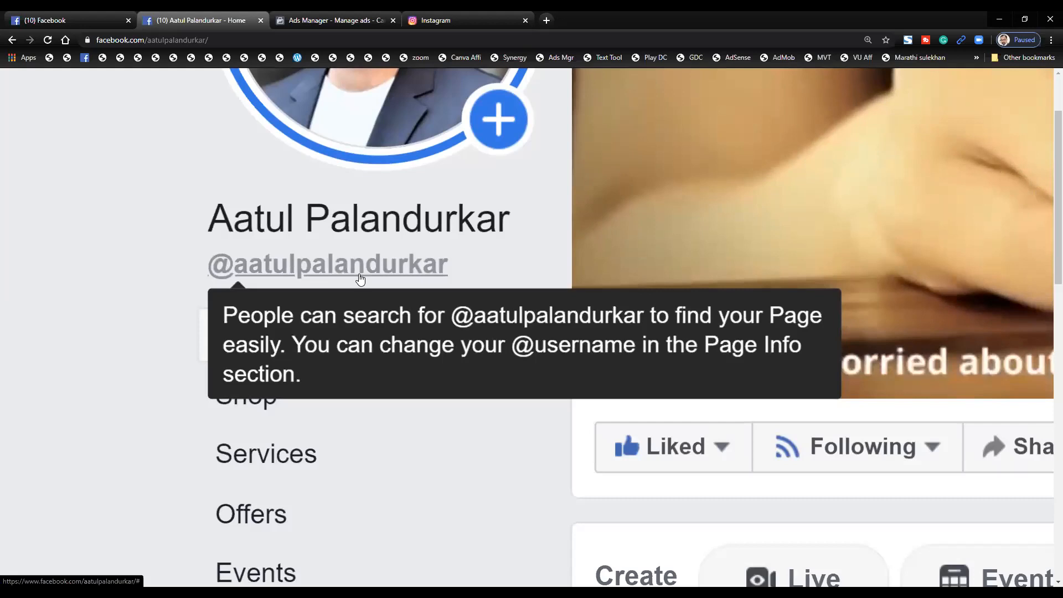
mouse_move(414, 274)
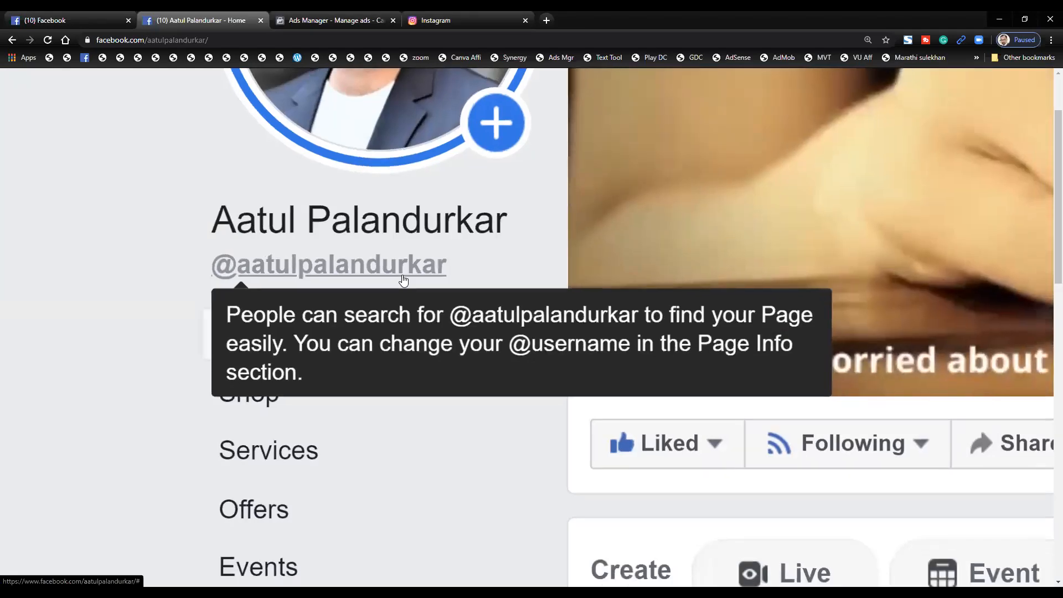
scroll(404, 280, down, 5)
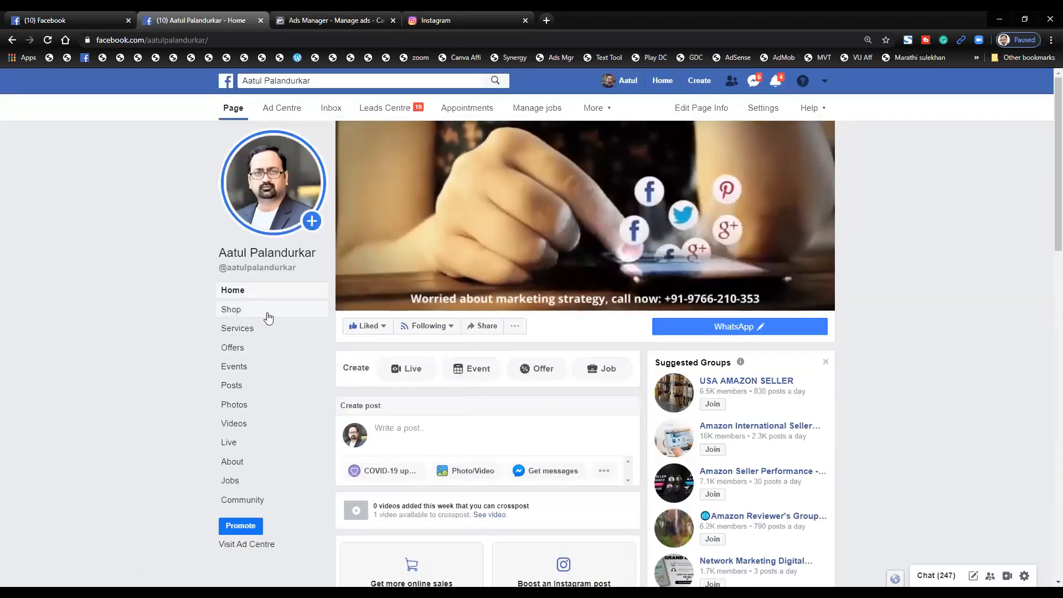
mouse_move(288, 227)
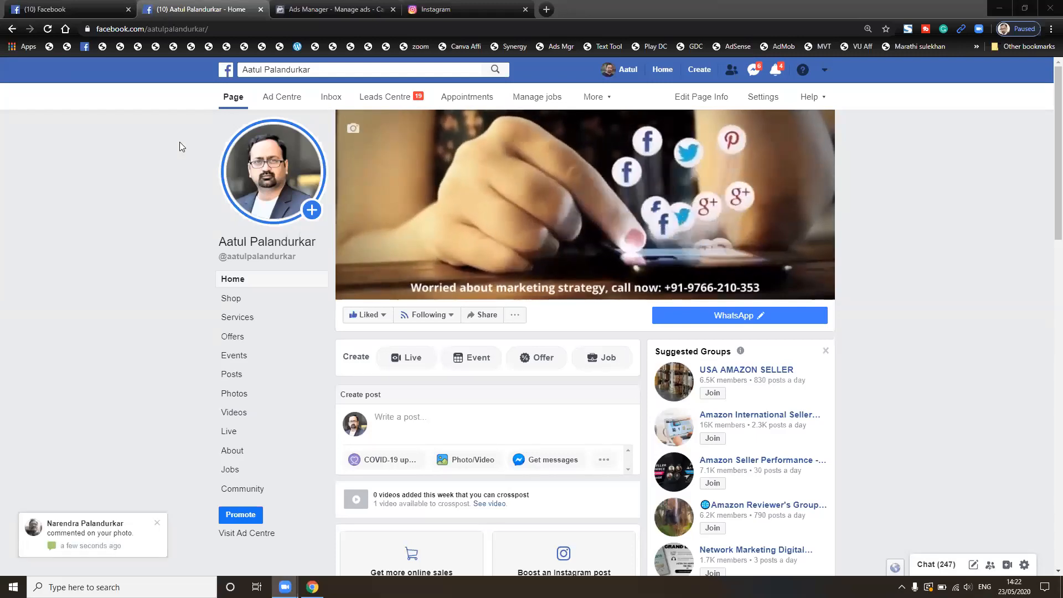
- Launch Magnifier by searching 'magni' and zoom the whole screen to 200%
key(super+s)
text(magni)
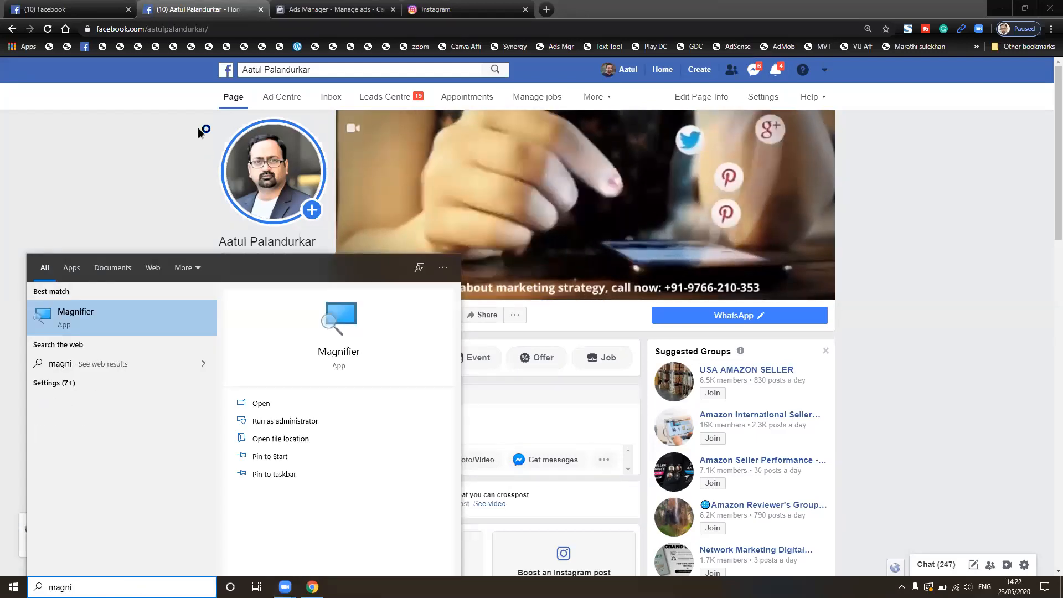
key(Return)
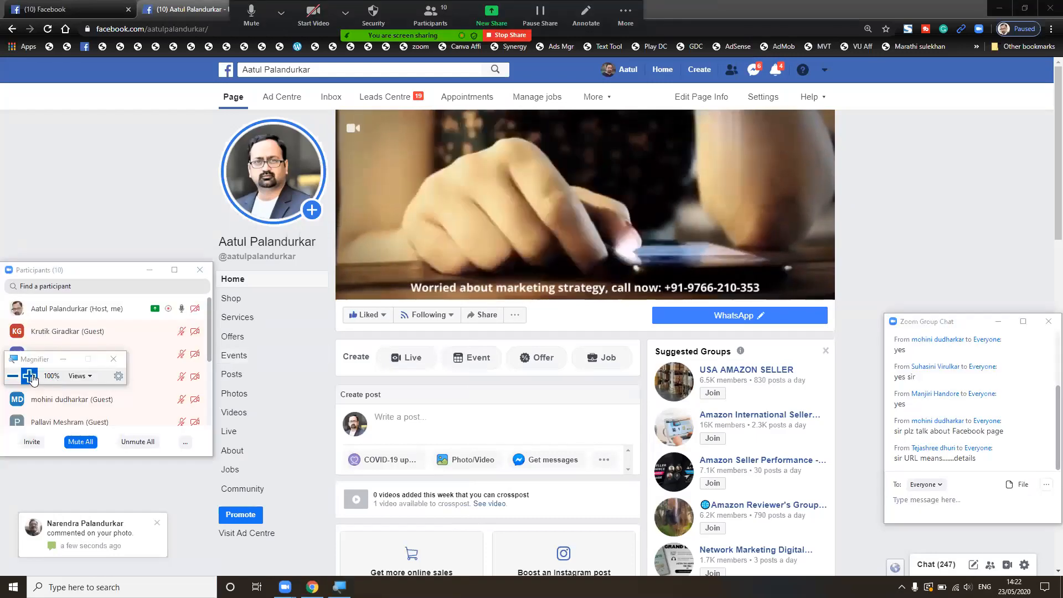
click(30, 376)
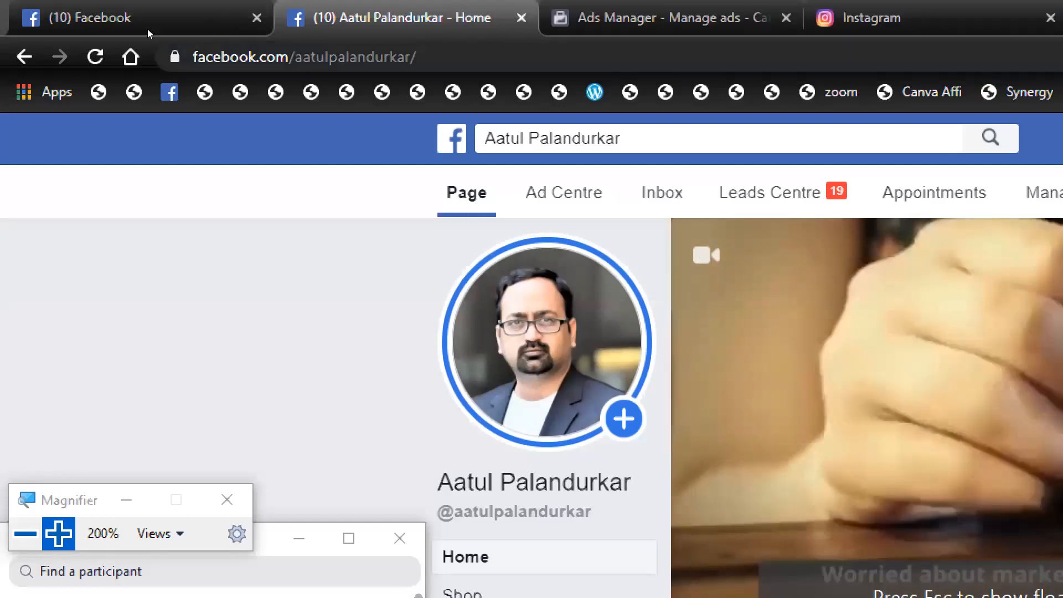
click(244, 23)
click(246, 25)
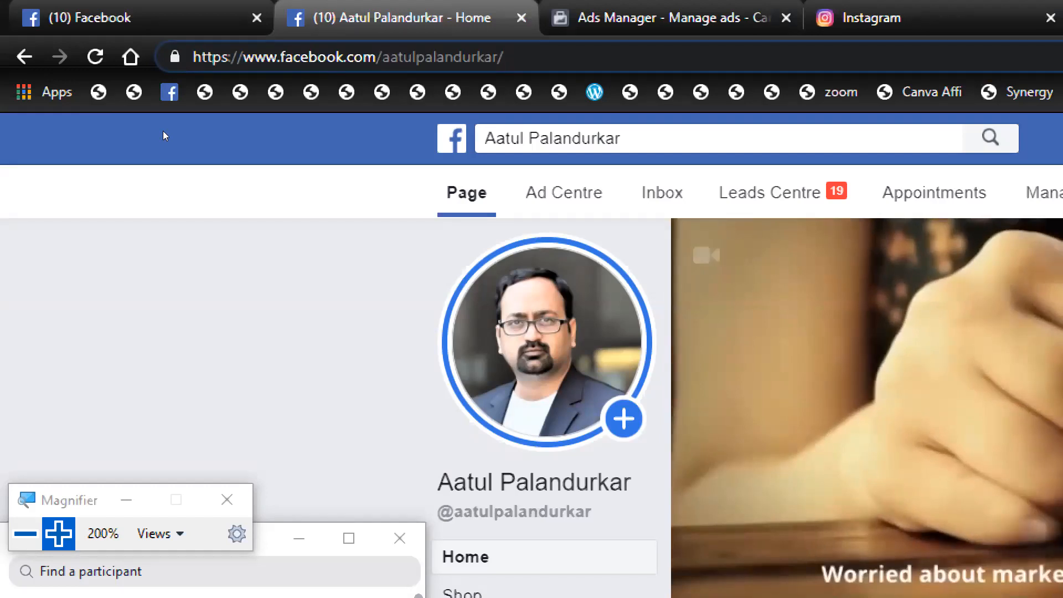
key(super+plus)
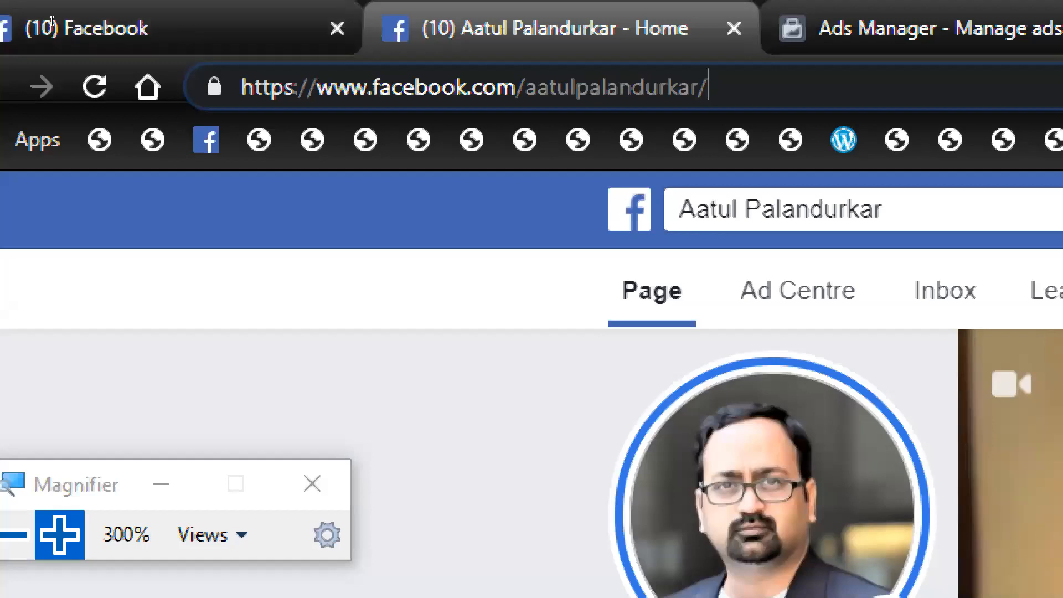
key(ctrl+l)
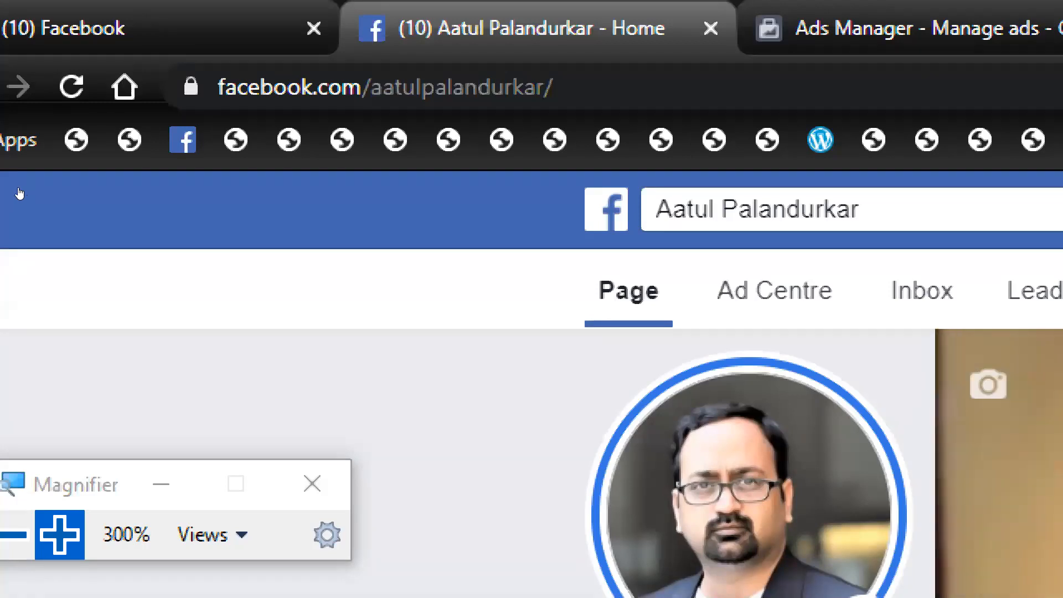
key(super+minus)
key(super+minus)
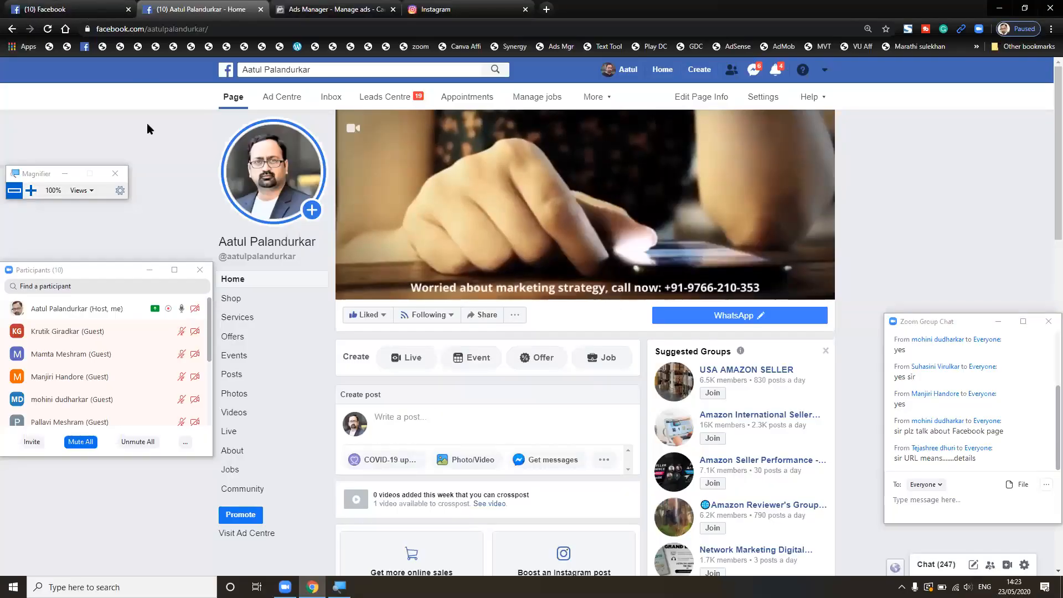
- From the news feed shortcuts, open Tuljai Bahuudeshiya Sanstha and Dhaba Pages in new tabs
key(ctrl+shift+Tab)
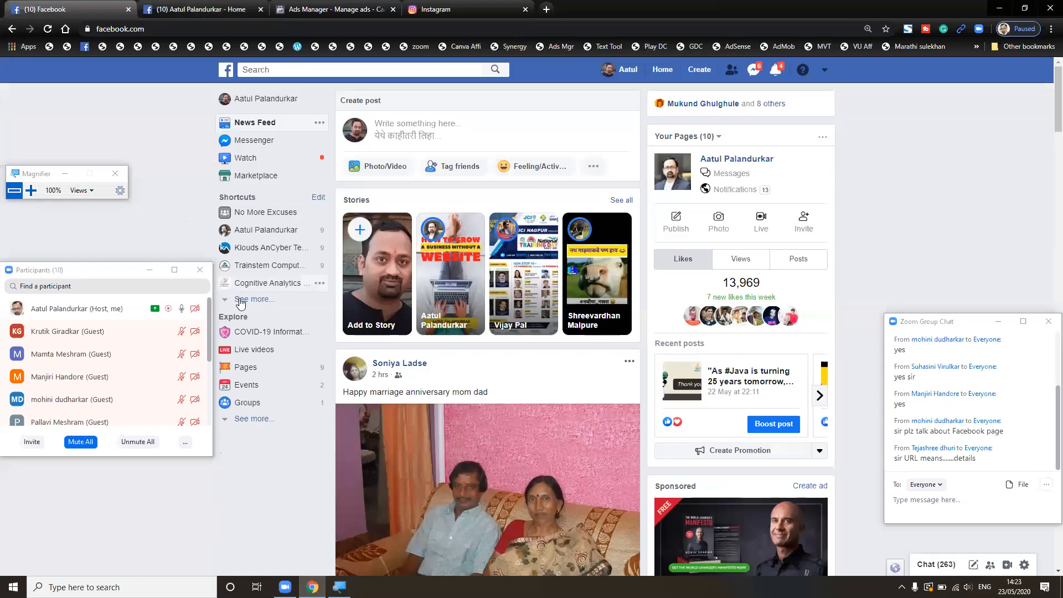
click(254, 299)
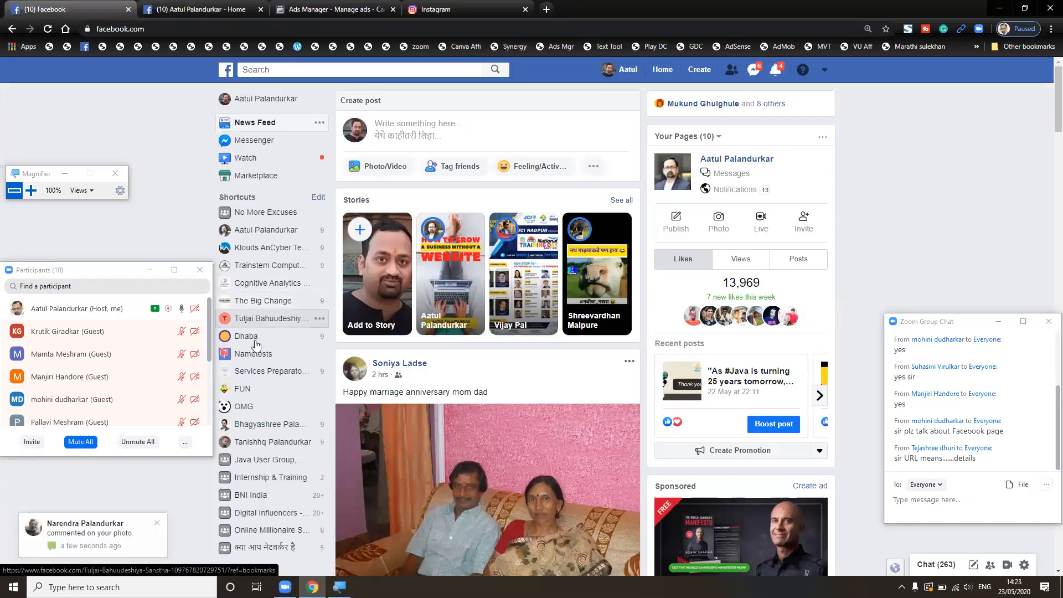
middle_click(247, 337)
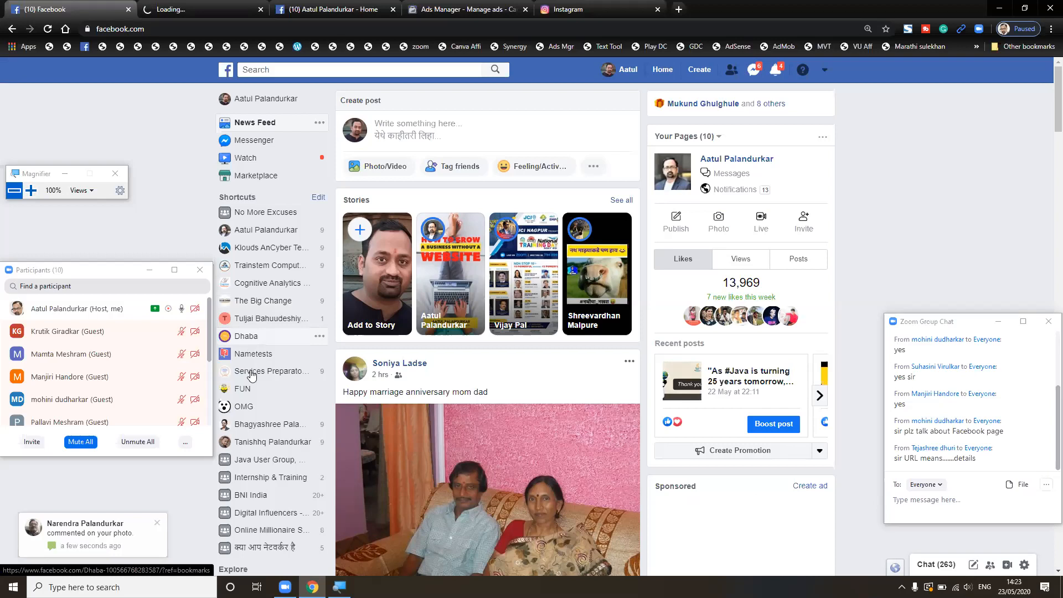
middle_click(244, 390)
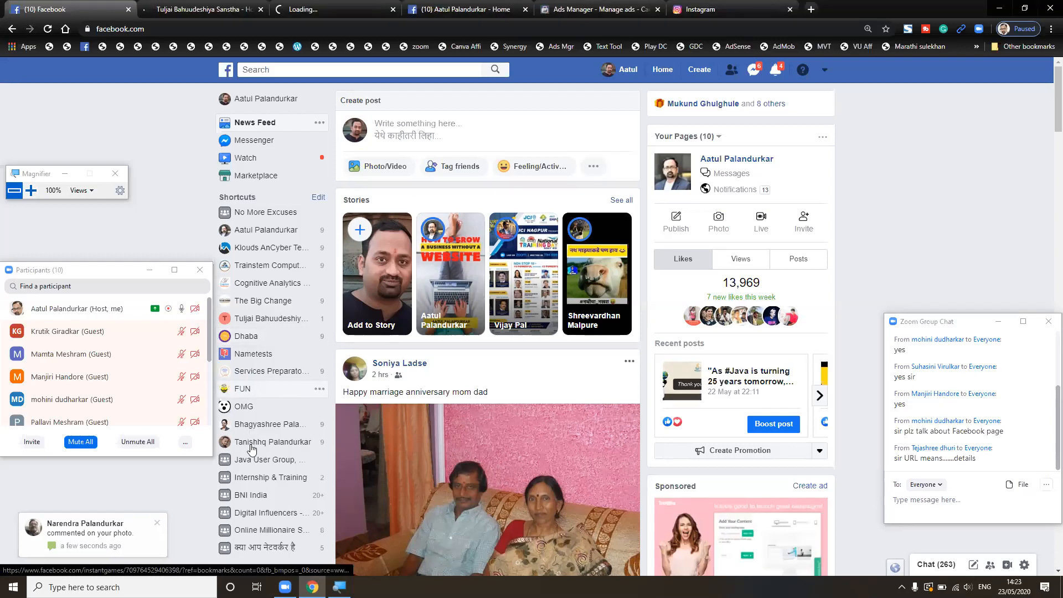
- Switch between the two Page tabs, close and reopen Dhaba, and end on Tuljai
click(205, 6)
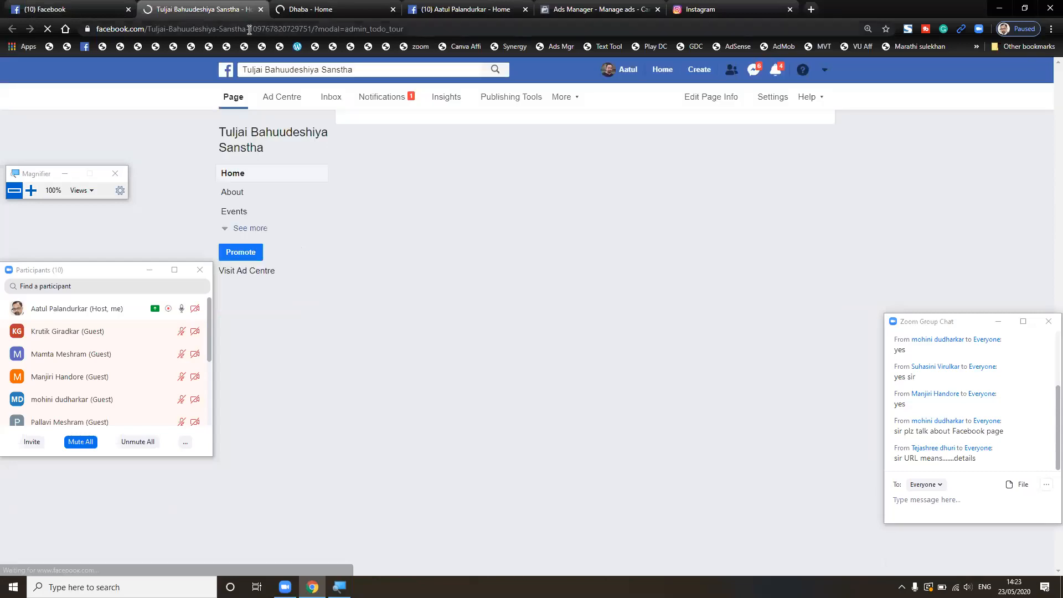
click(313, 6)
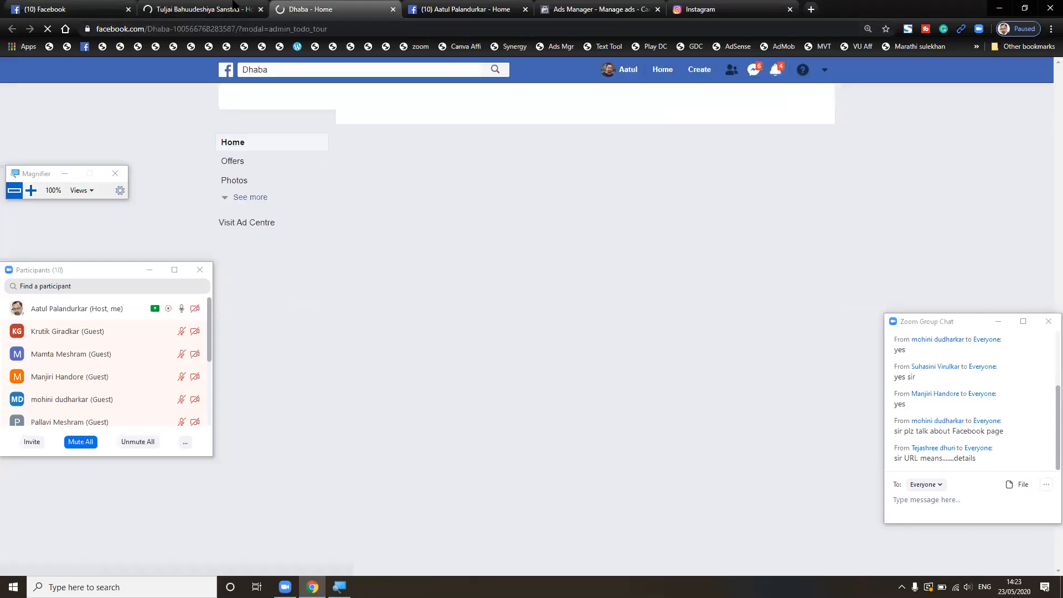
click(394, 10)
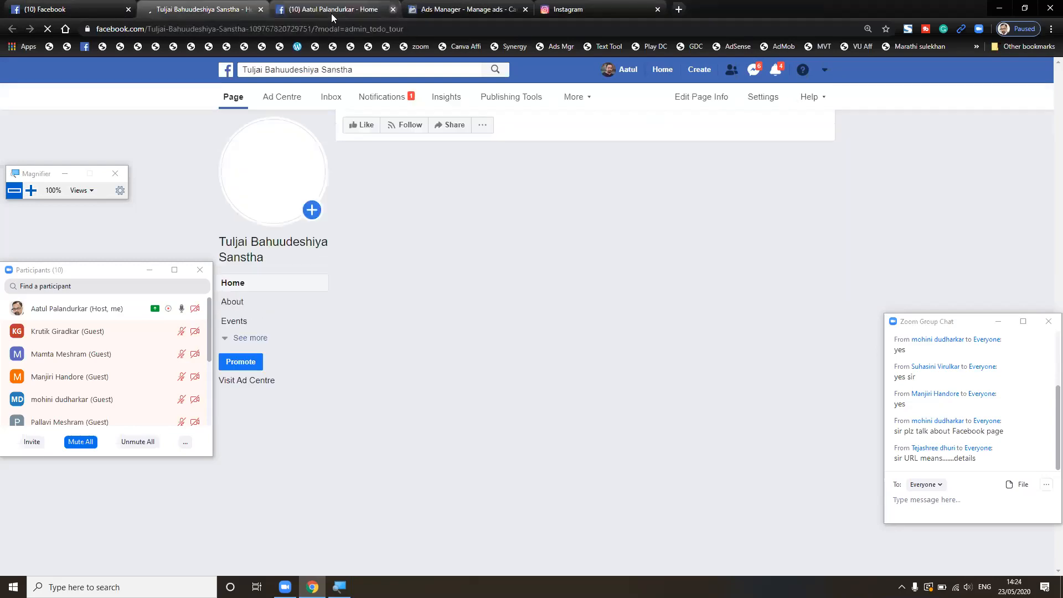
key(ctrl+shift+t)
click(243, 6)
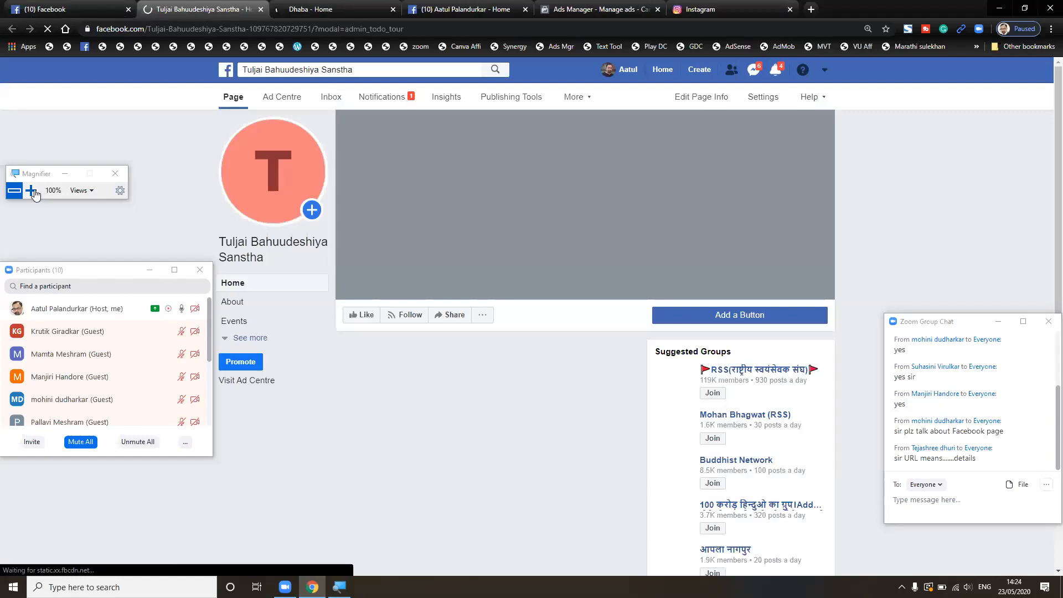
- At 300% zoom, strip '?modal=admin_todo_tour' from the Tuljai Page address
key(super+plus)
key(super+plus)
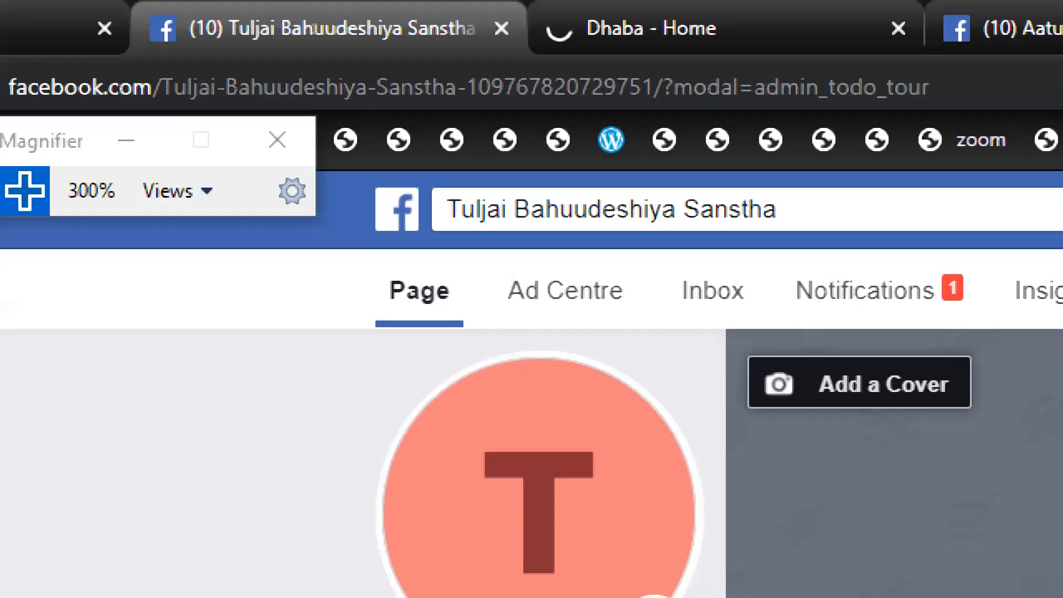
key(ctrl+l)
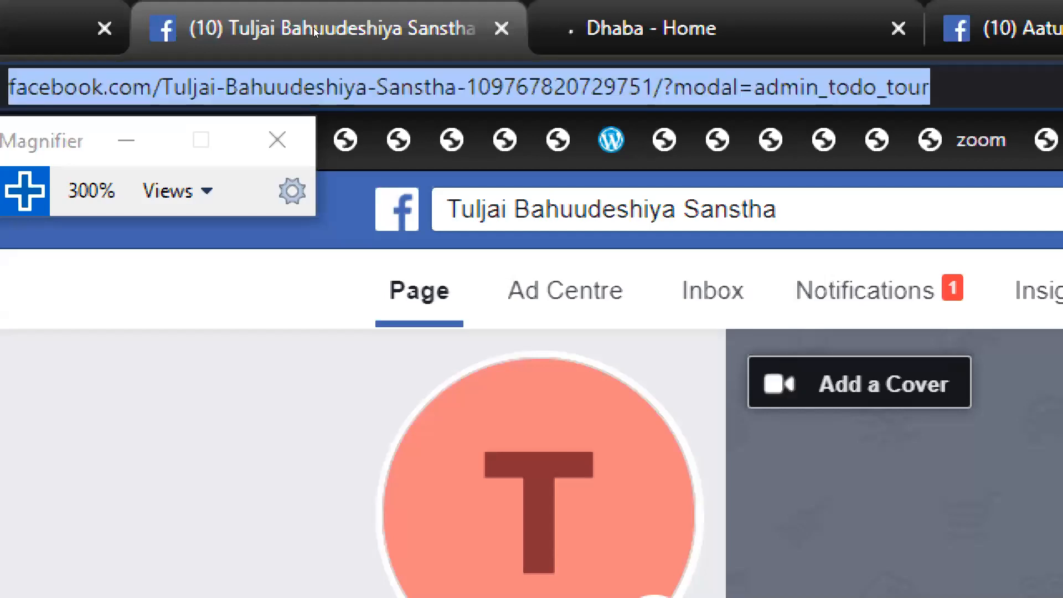
key(End)
key(shift+Left)
key(shift+Left)
key(shift+Left)
key(shift+Left)
key(shift+Left)
key(shift+Left)
key(shift+Left)
key(shift+Left)
key(shift+Left)
key(shift+Left)
key(shift+Left)
key(shift+Left)
key(shift+Left)
key(shift+Left)
key(shift+Left)
key(shift+Left)
key(shift+Left)
key(shift+Left)
key(shift+Left)
key(shift+Left)
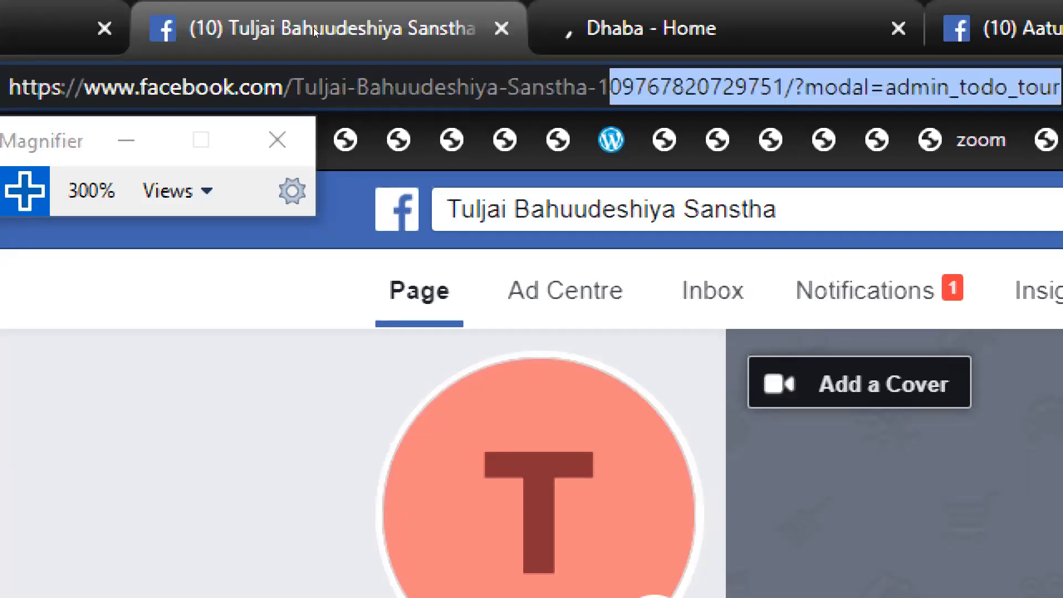
key(shift+Right)
key(shift+Right)
key(shift+Right)
key(shift+Right)
key(shift+Right)
key(shift+Right)
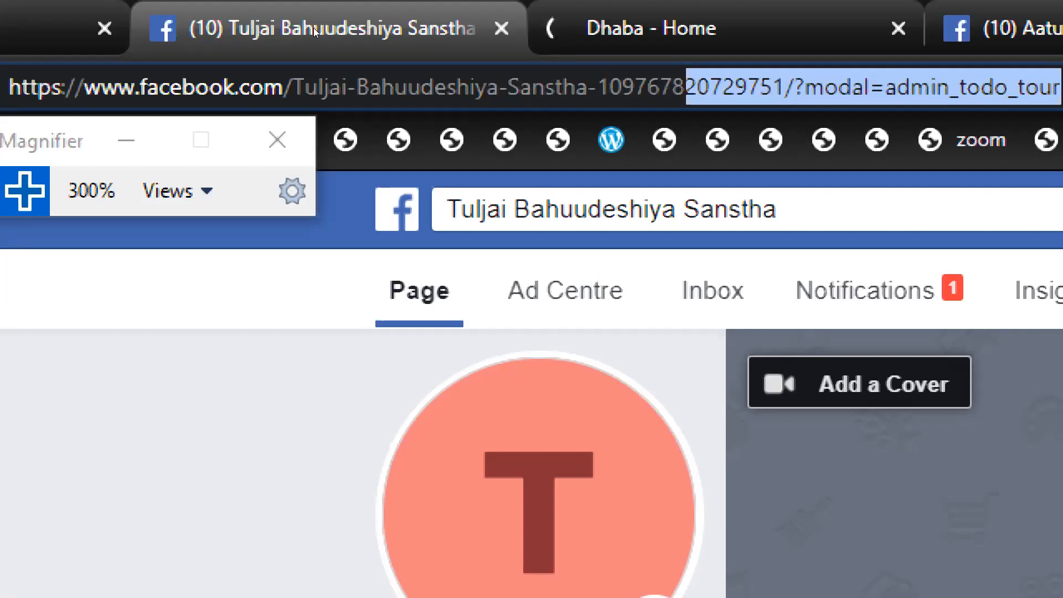
key(shift+Right)
key(shift+Right)
key(shift+Right)
key(shift+Right)
key(shift+Right)
key(shift+Right)
key(shift+Right)
key(shift+Right)
key(shift+Right)
key(BackSpace)
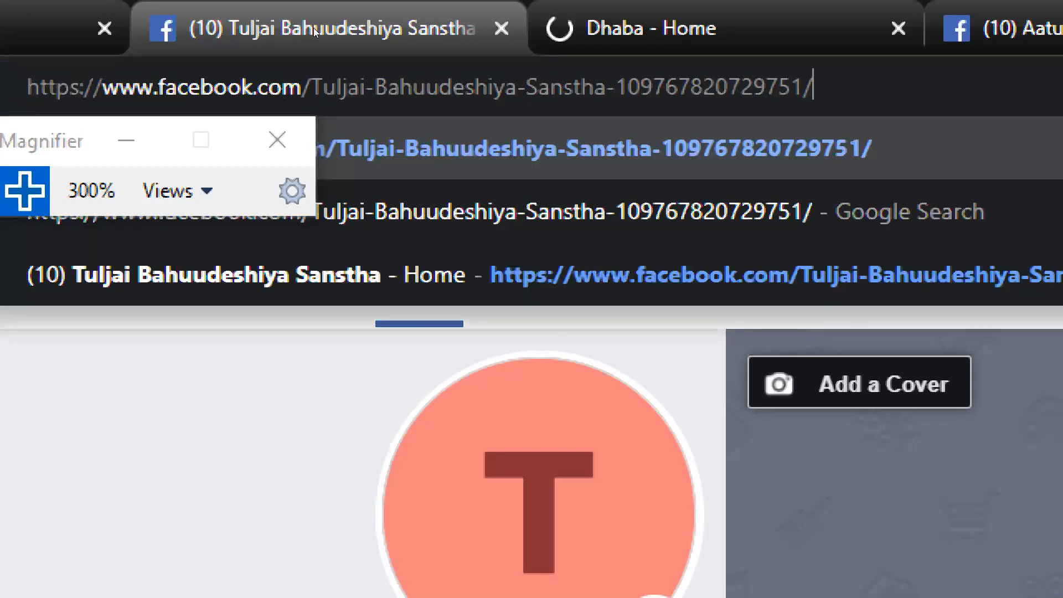
key(ctrl+a)
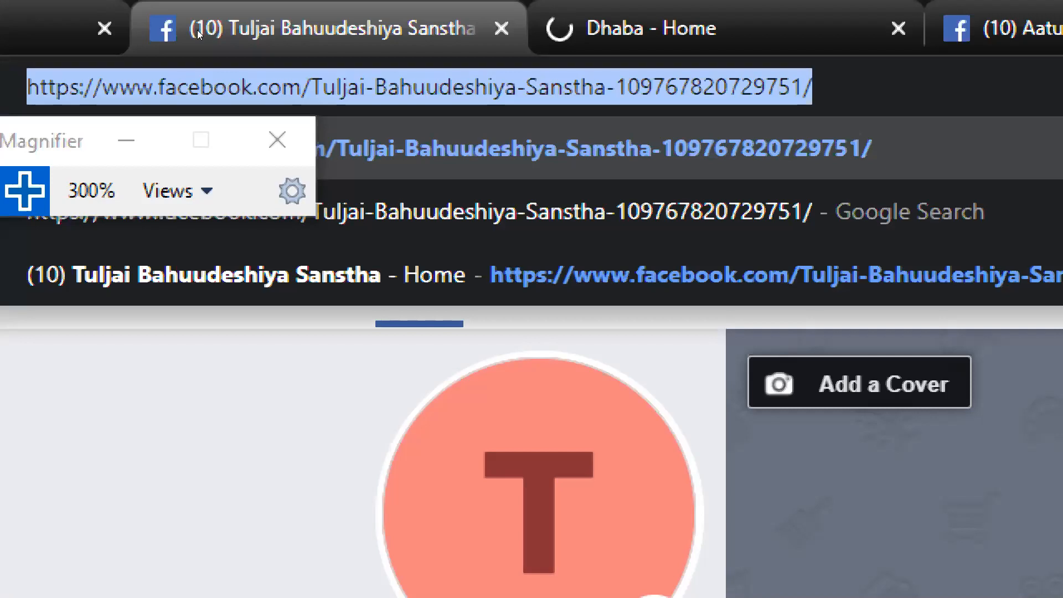
- Highlight the numeric page ID in the Tuljai address, then go to the Dhaba tab
click(209, 31)
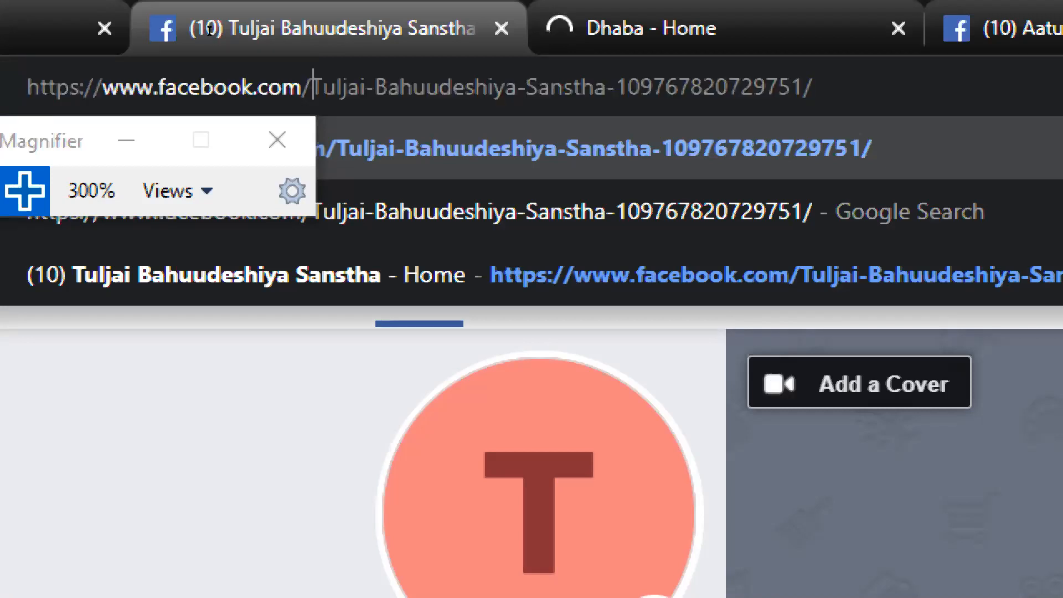
click(308, 29)
double_click(346, 28)
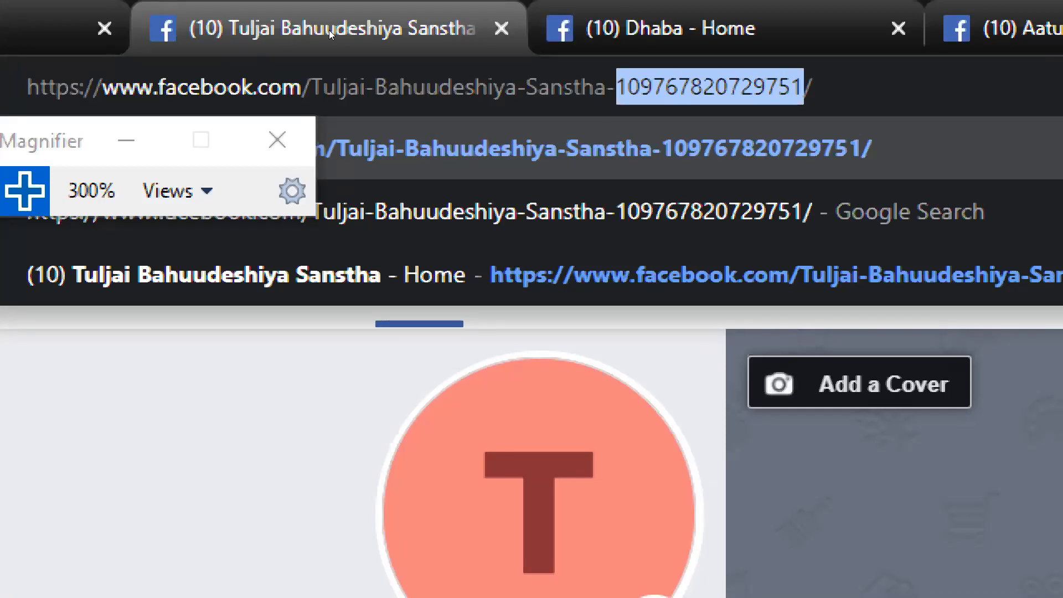
key(ctrl+Tab)
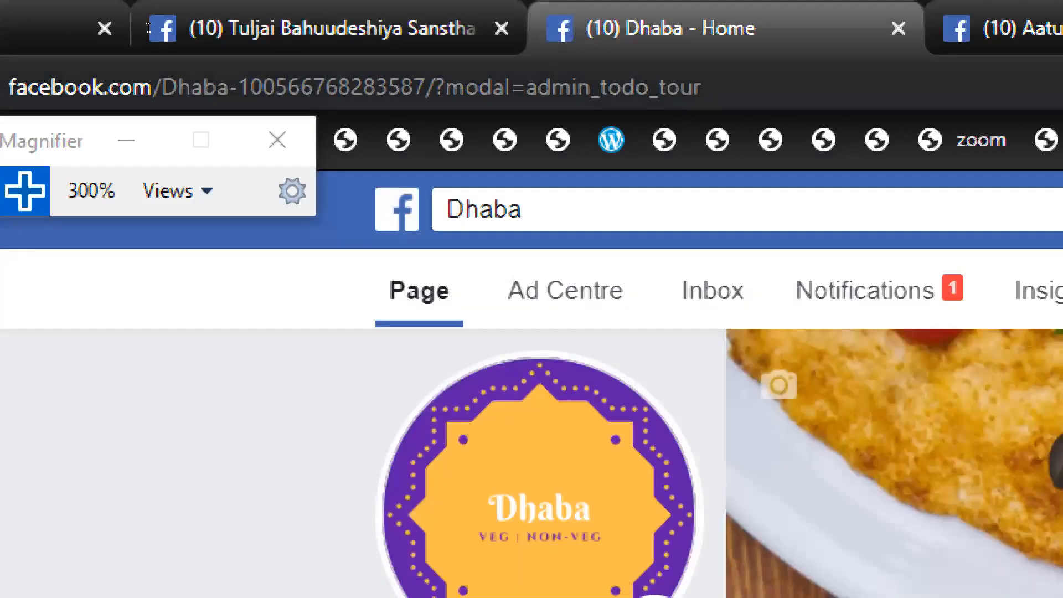
- Highlight the name and ID in Dhaba's address, then the owner Page's custom username
drag(162, 87, 425, 87)
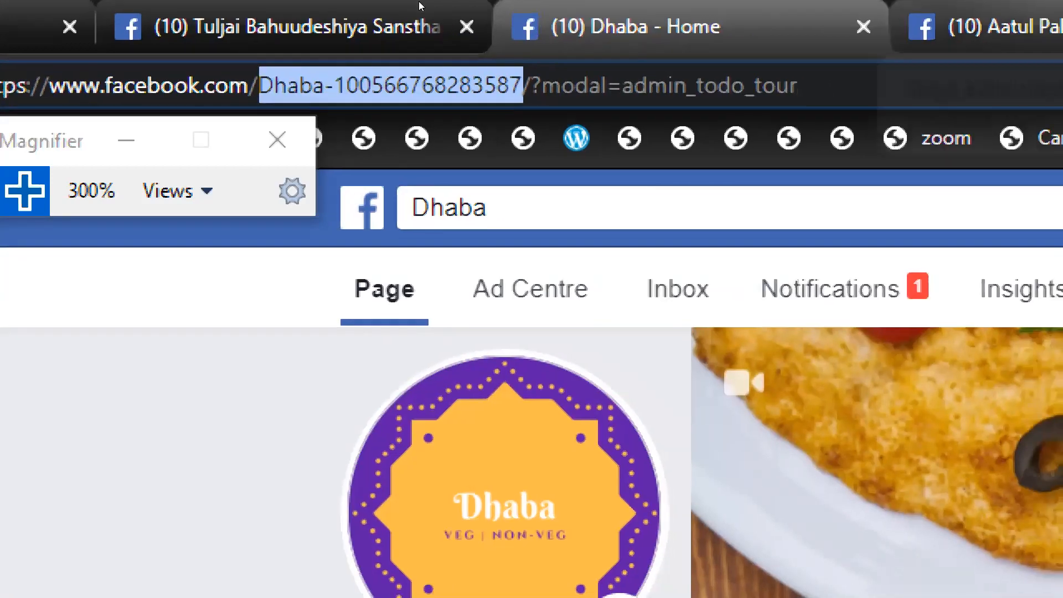
key(ctrl+Tab)
drag(139, 86, 422, 86)
click(341, 86)
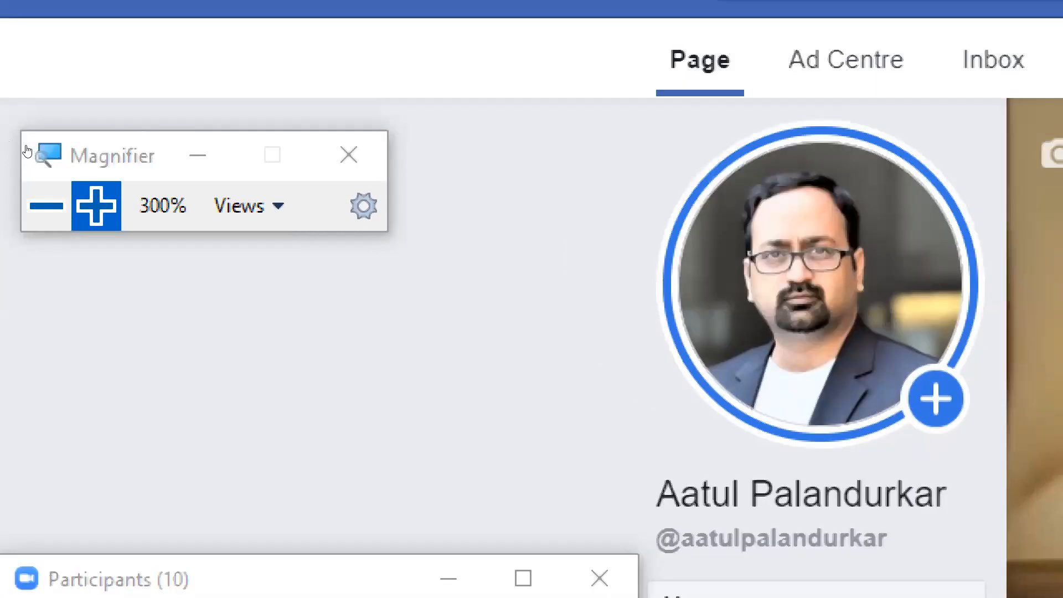
- Zoom Magnifier out from 300% back to 100%
click(46, 206)
click(47, 205)
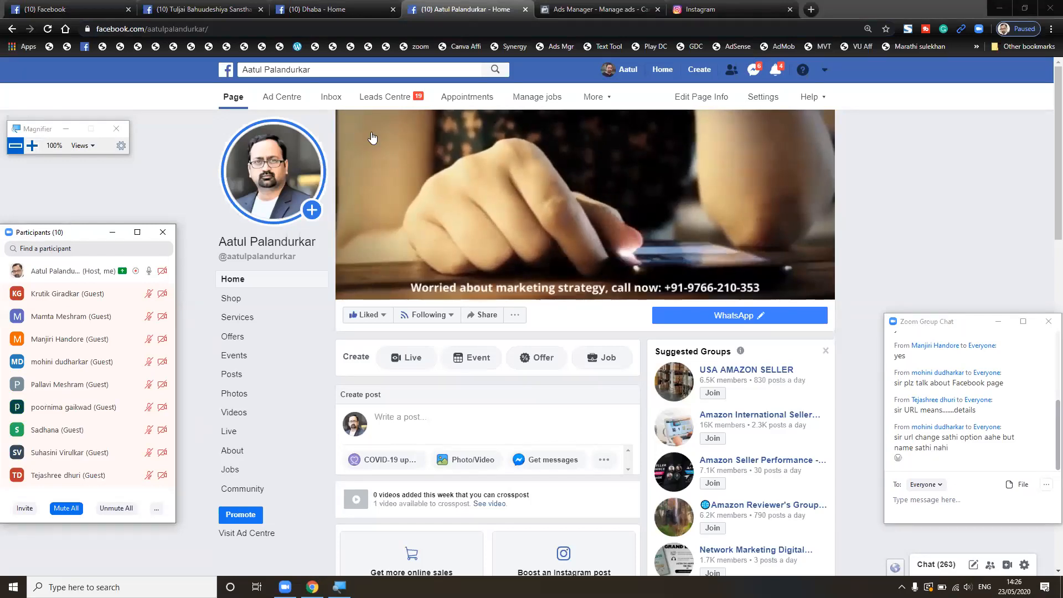
- Open Ads Manager Campaigns, clear Magnifier and Zoom Participants, and scroll the 43 campaigns
click(586, 6)
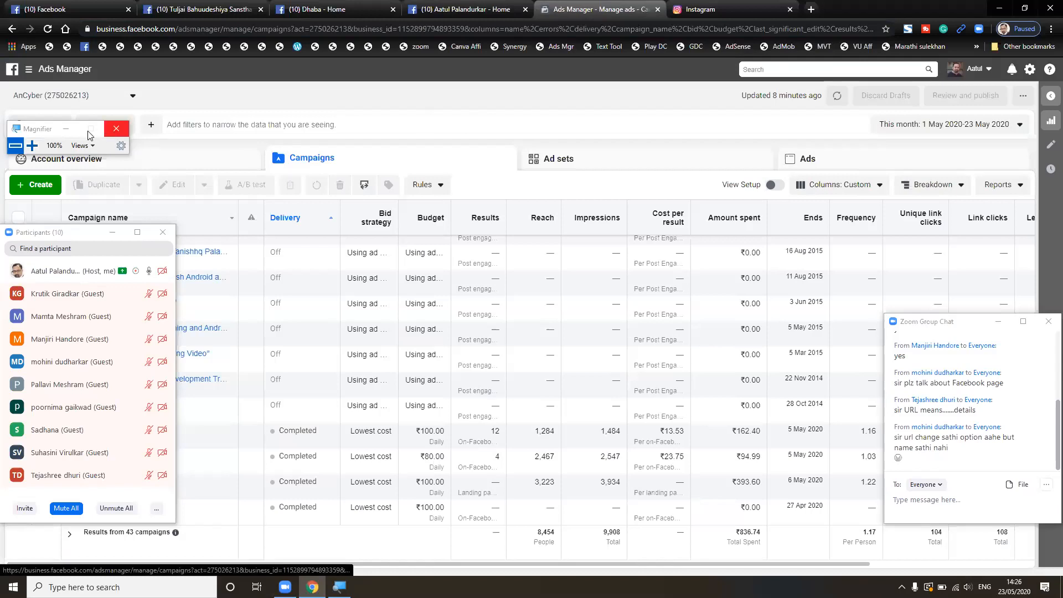
click(67, 129)
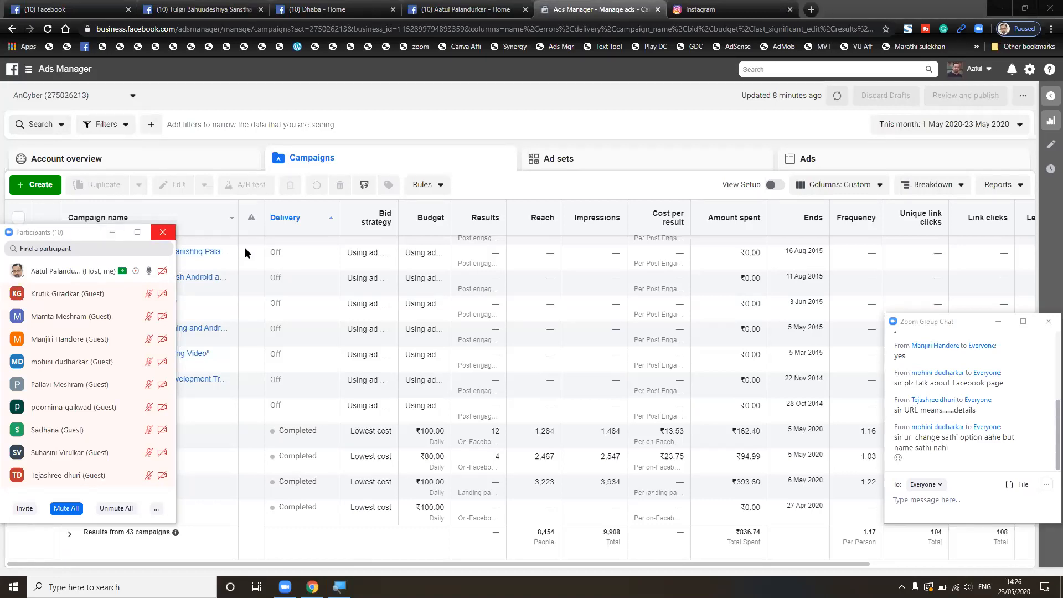
click(163, 232)
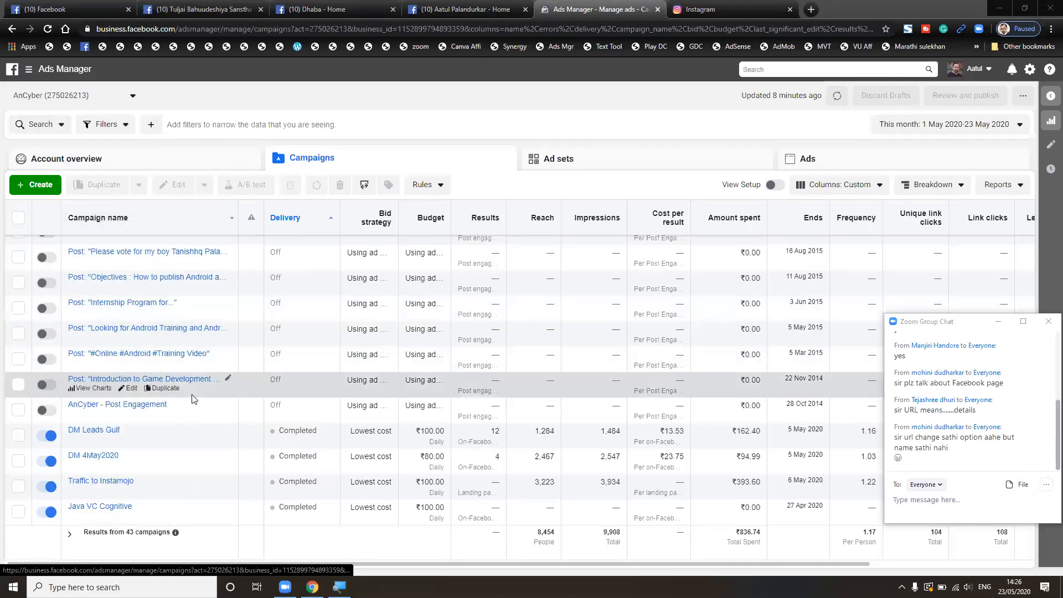
scroll(192, 399, up, 6)
scroll(192, 398, up, 10)
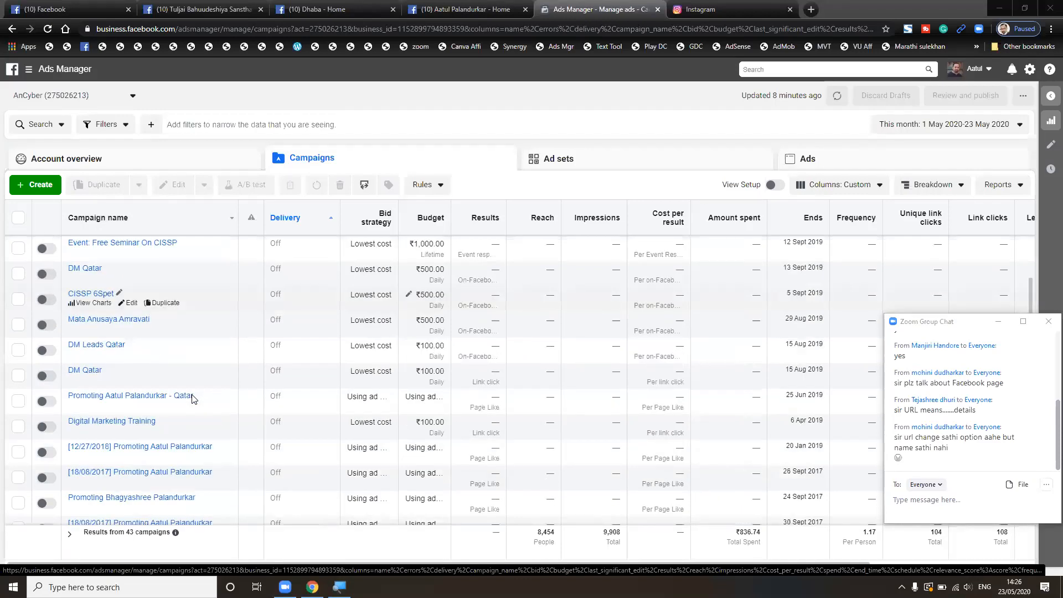
scroll(192, 399, down, 15)
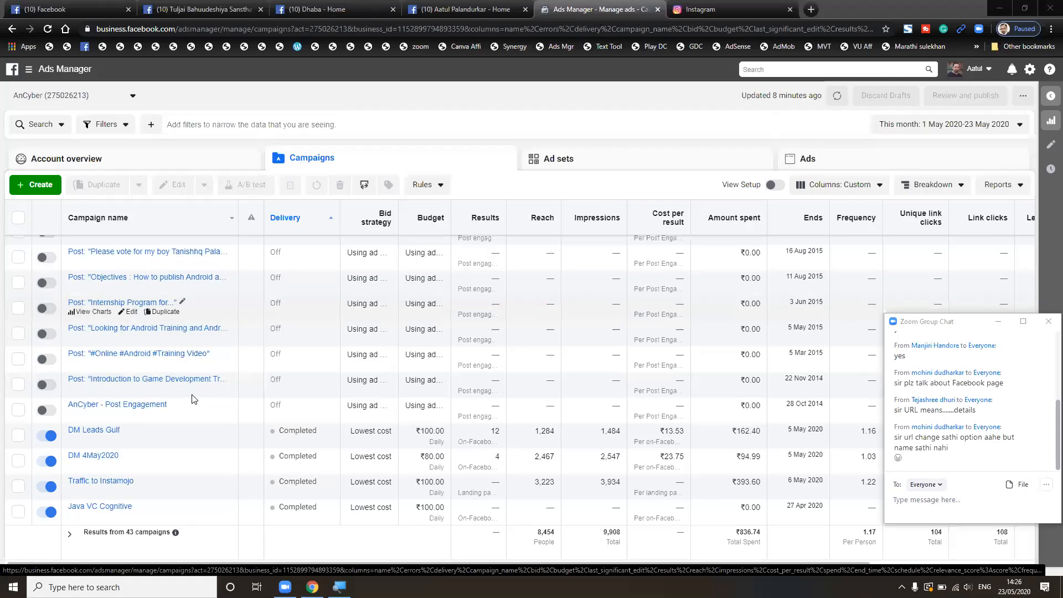
scroll(194, 412, up, 1)
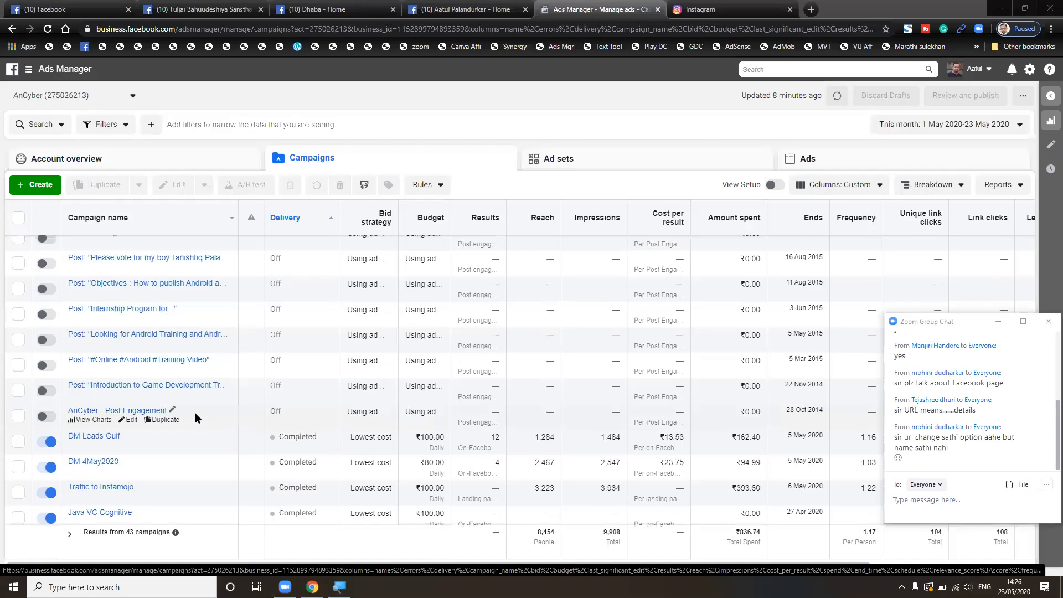
scroll(195, 412, down, 1)
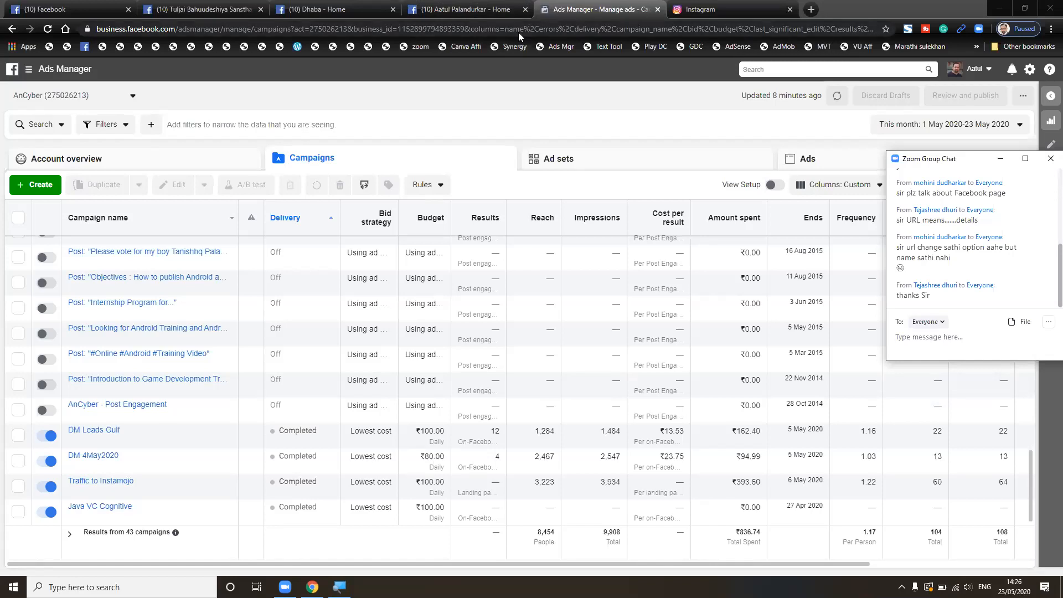
key(alt+s)
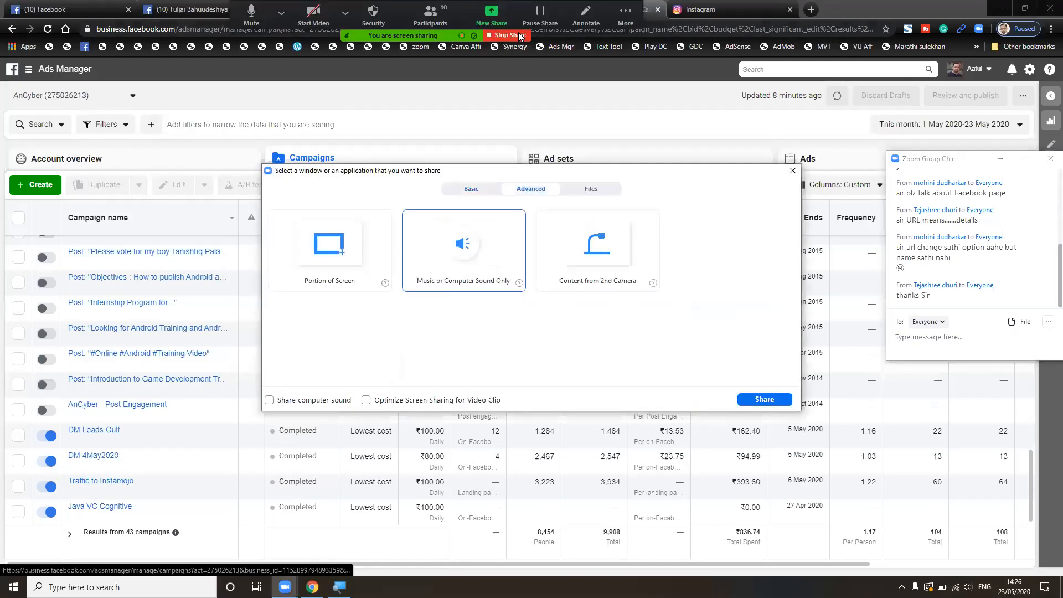
- Share a portion of the screen in Zoom and scroll the campaign table
click(329, 250)
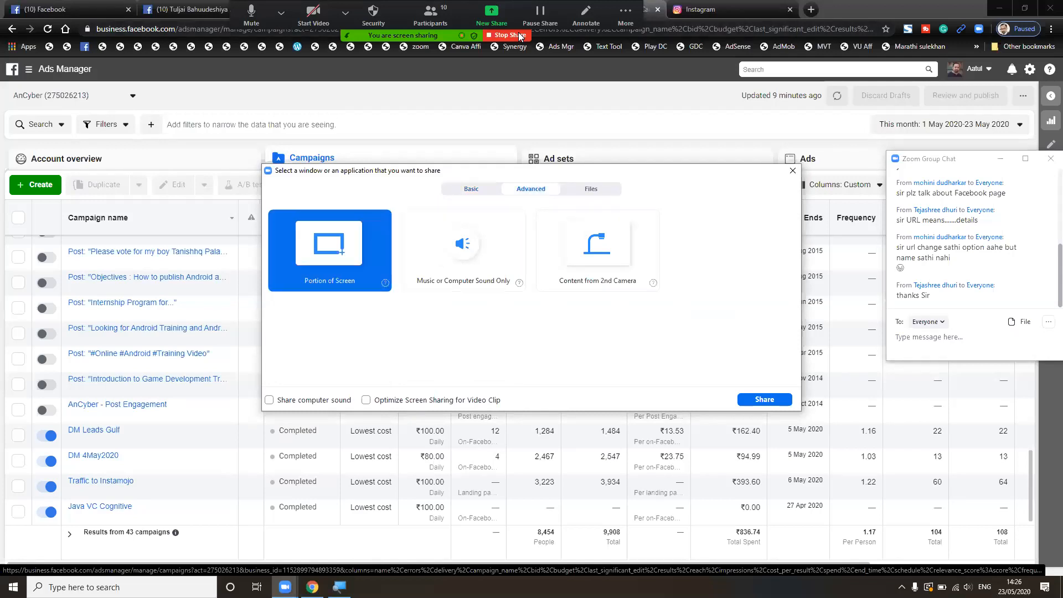
key(Return)
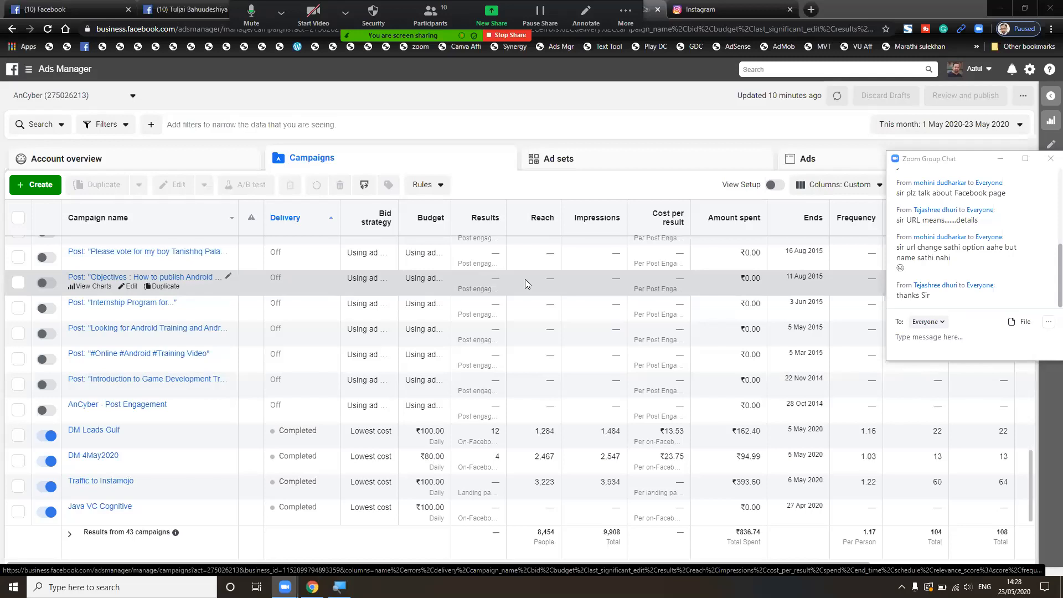
scroll(310, 346, up, 10)
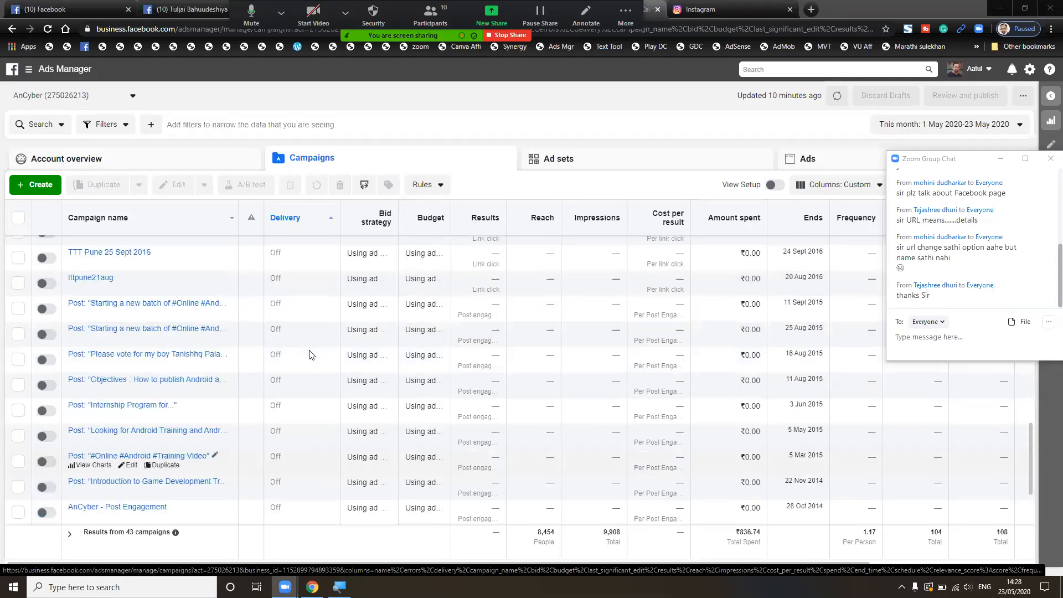
scroll(311, 354, up, 10)
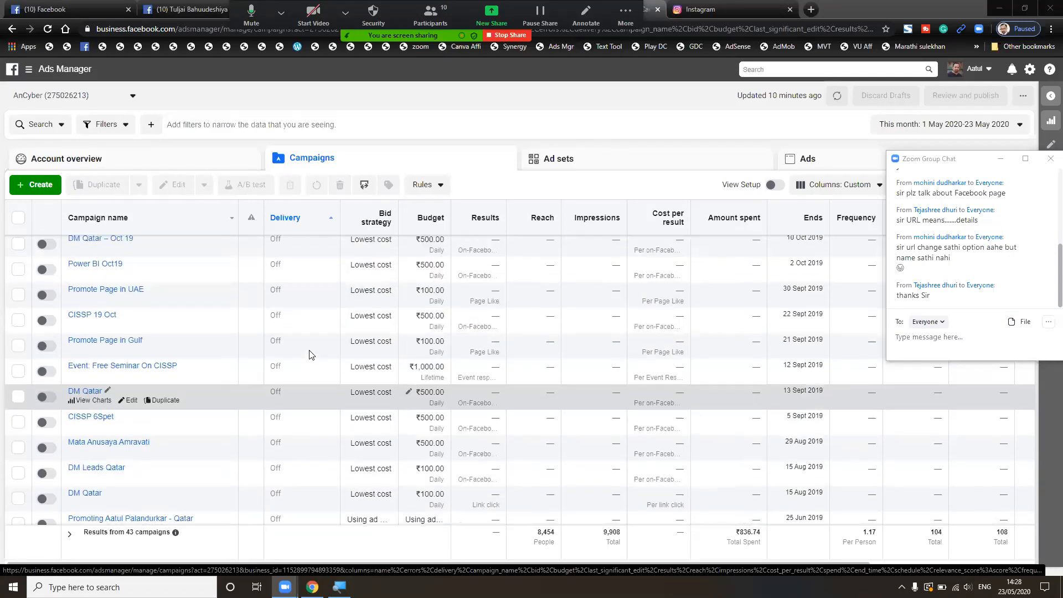
scroll(309, 354, down, 1)
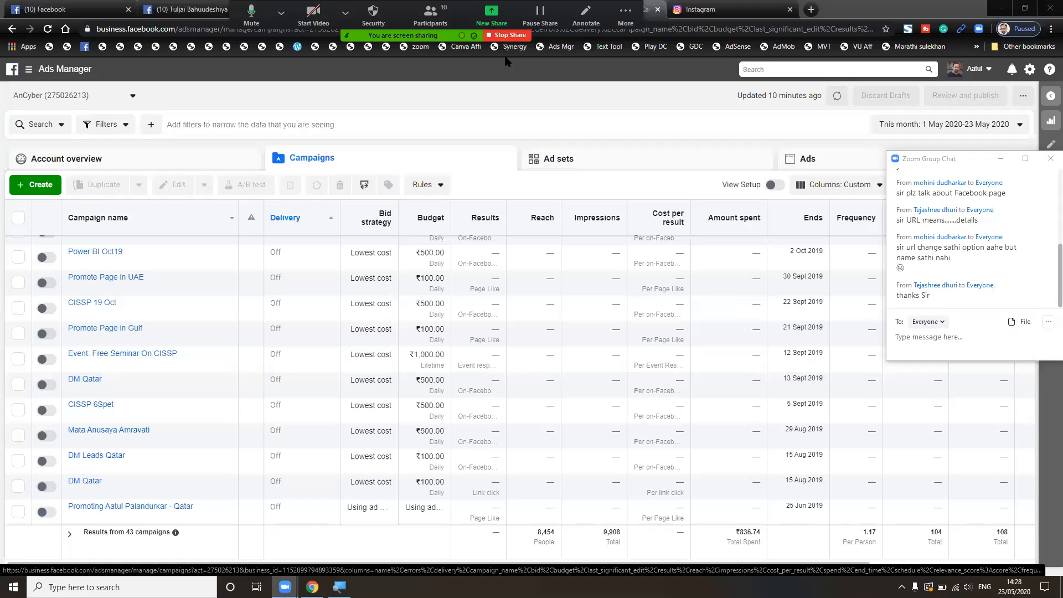
- Restart the share via Advanced > Portion of Screen, framing the campaign table
click(491, 15)
click(530, 189)
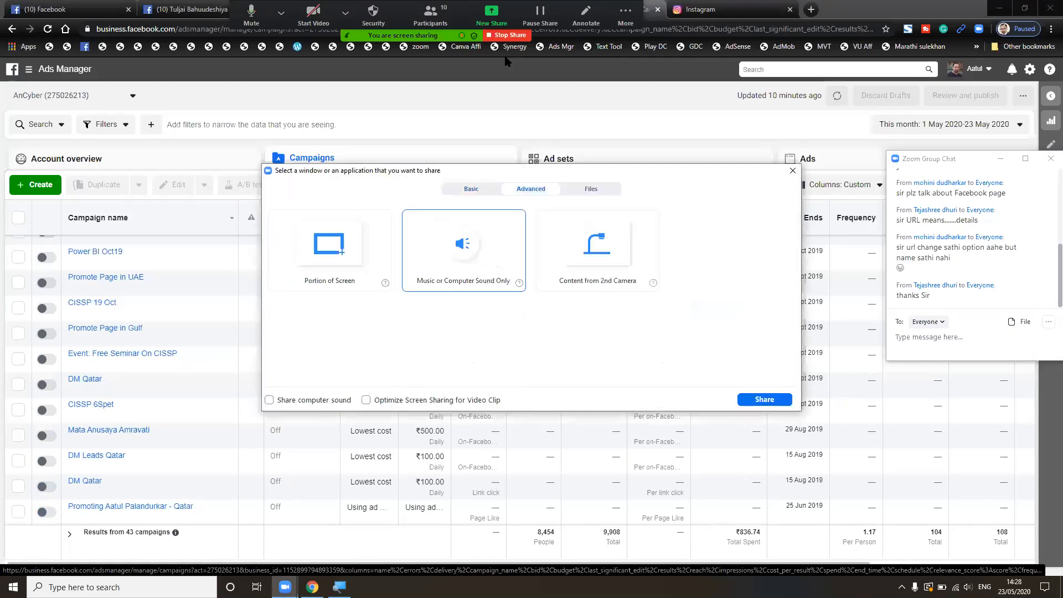
click(329, 250)
click(764, 399)
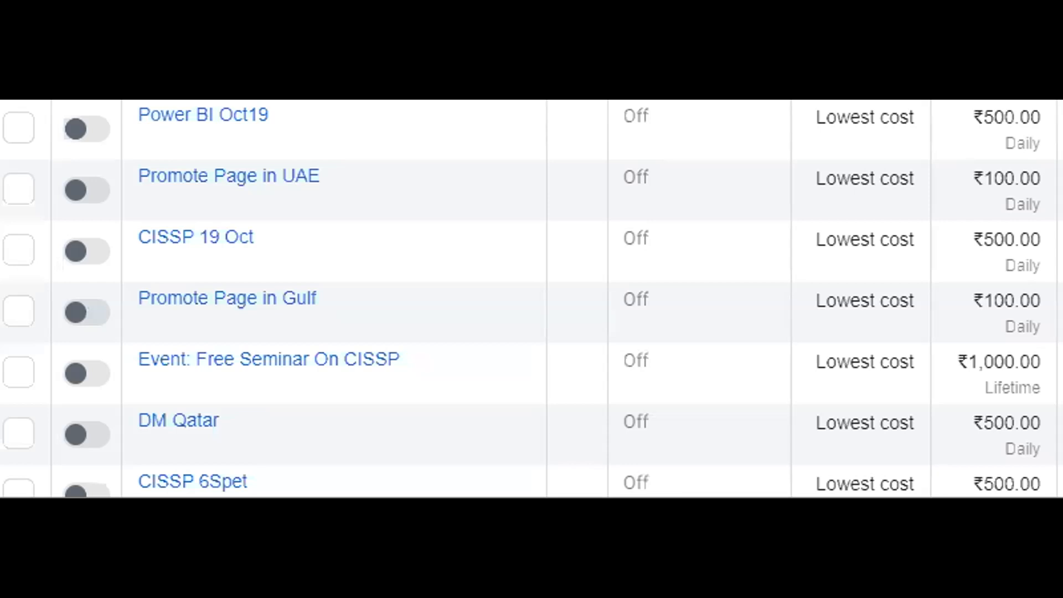
- Scroll through the Ads Manager campaigns list
scroll(791, 229, up, 3)
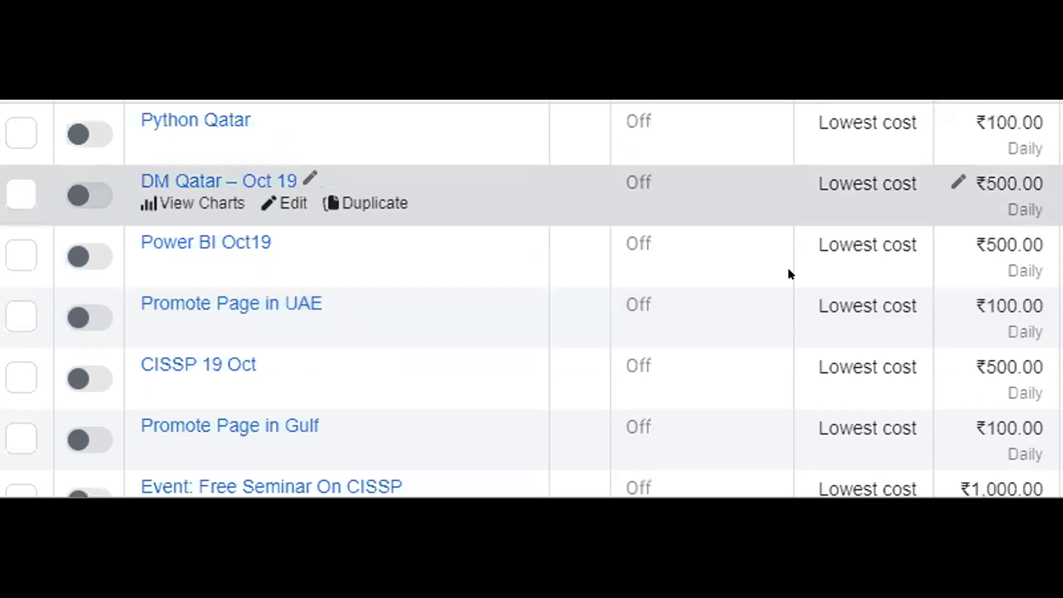
scroll(790, 301, down, 6)
scroll(790, 301, down, 10)
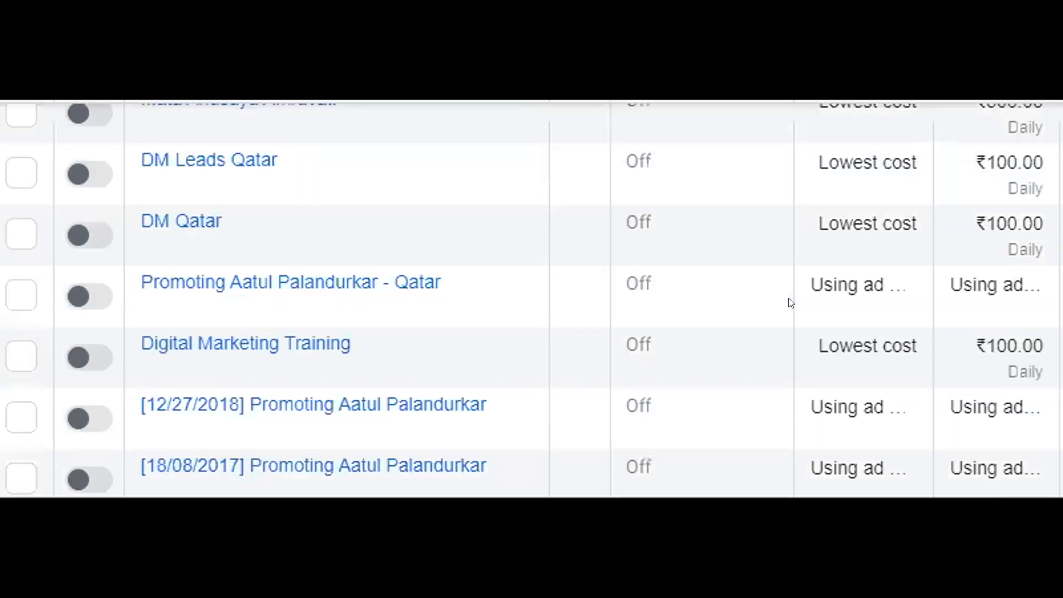
scroll(790, 302, down, 11)
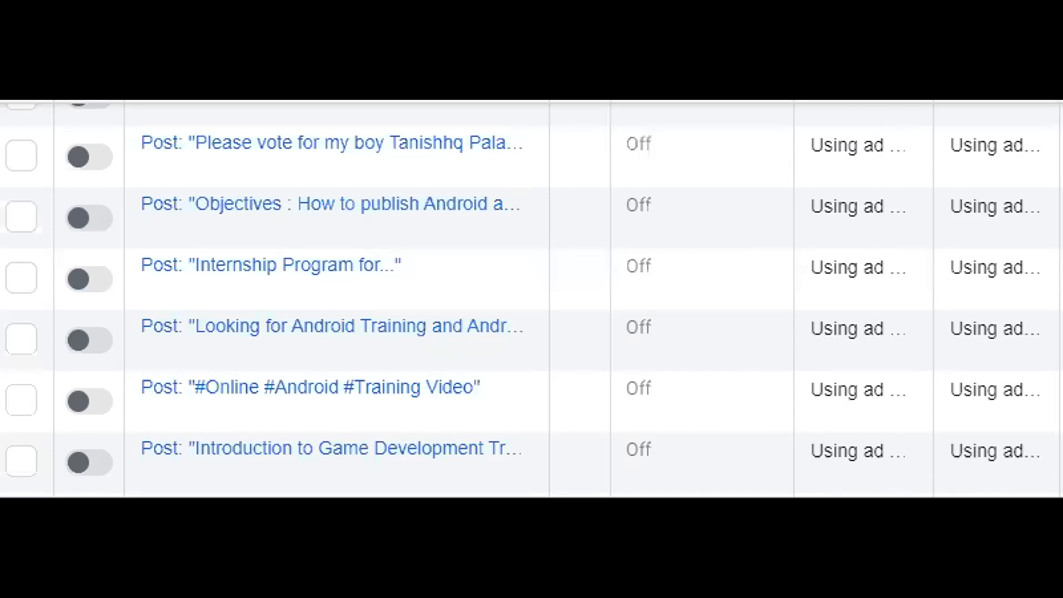
scroll(531, 299, down, 5)
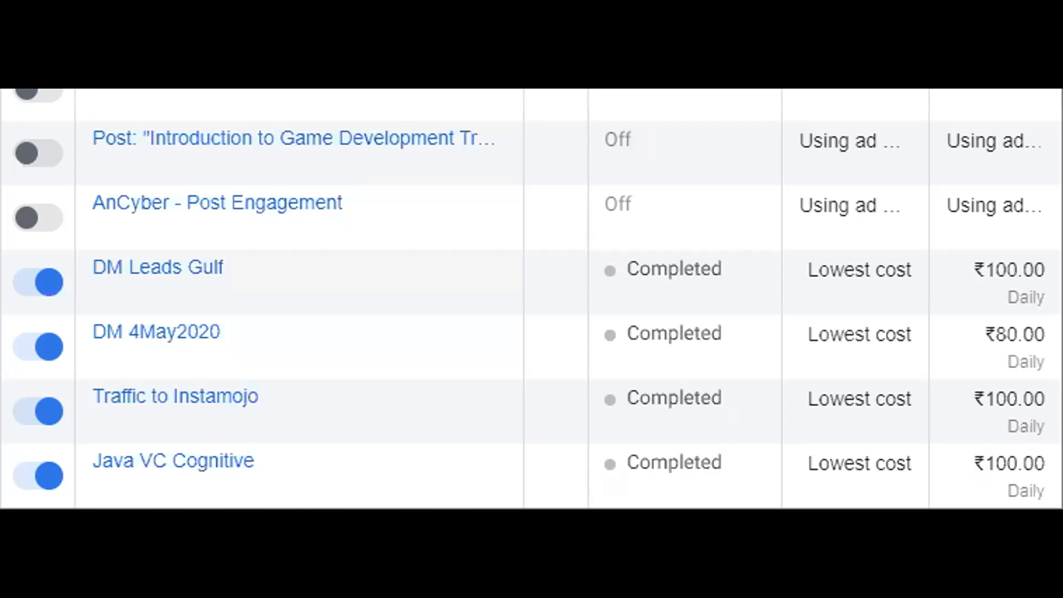
scroll(493, 210, up, 5)
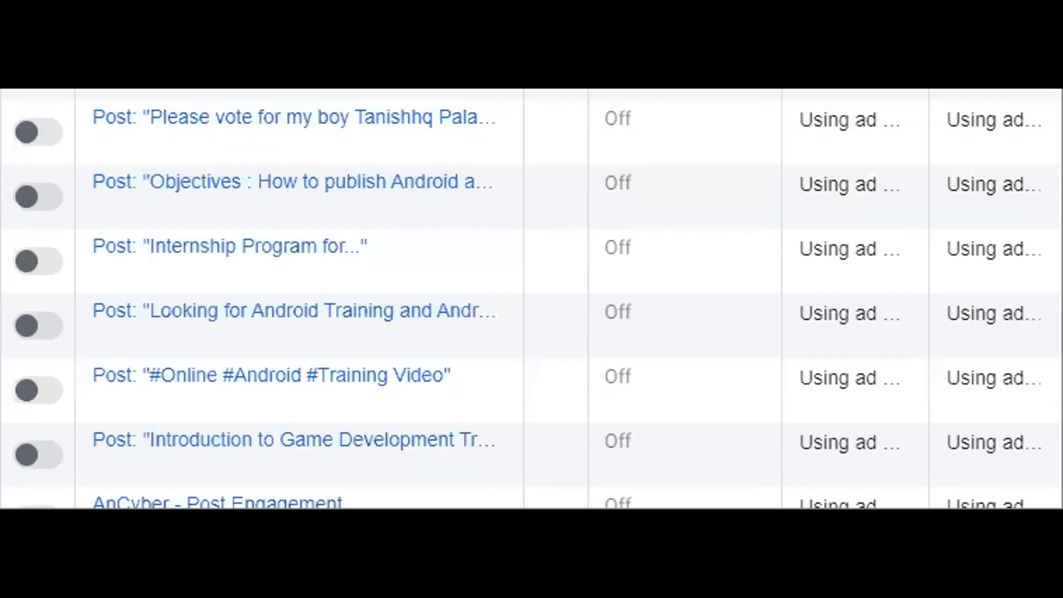
- Share the whole screen in the Zoom meeting and return to the Facebook home feed
key(alt+shift+s)
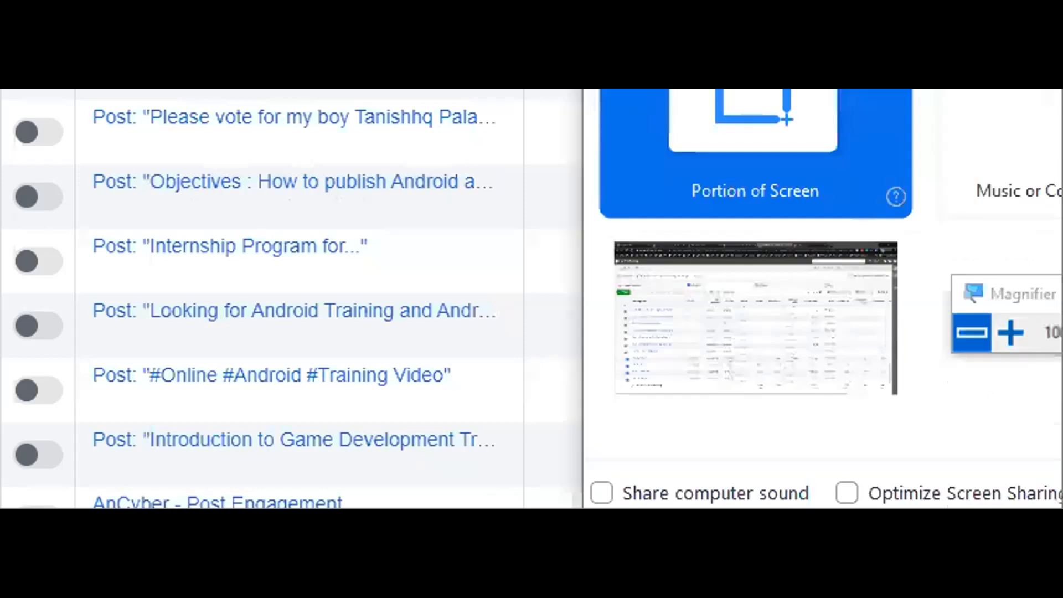
click(755, 166)
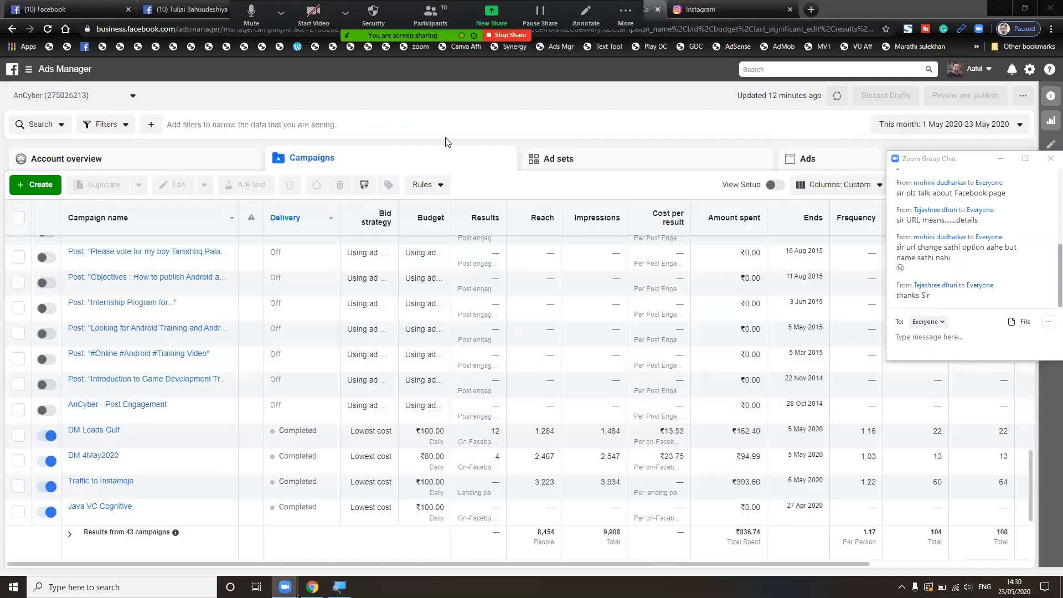
click(345, 13)
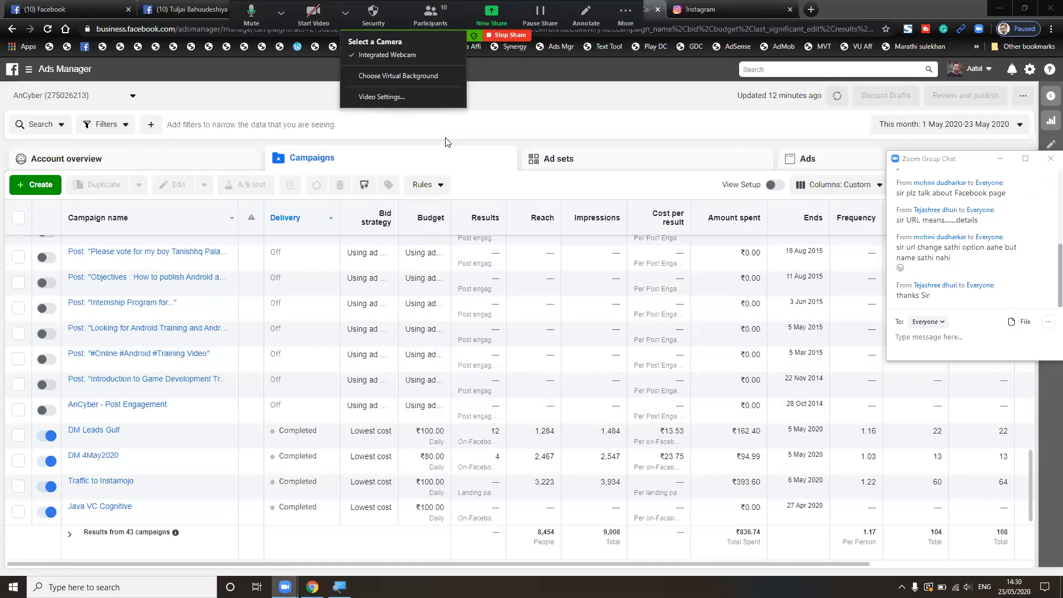
click(46, 9)
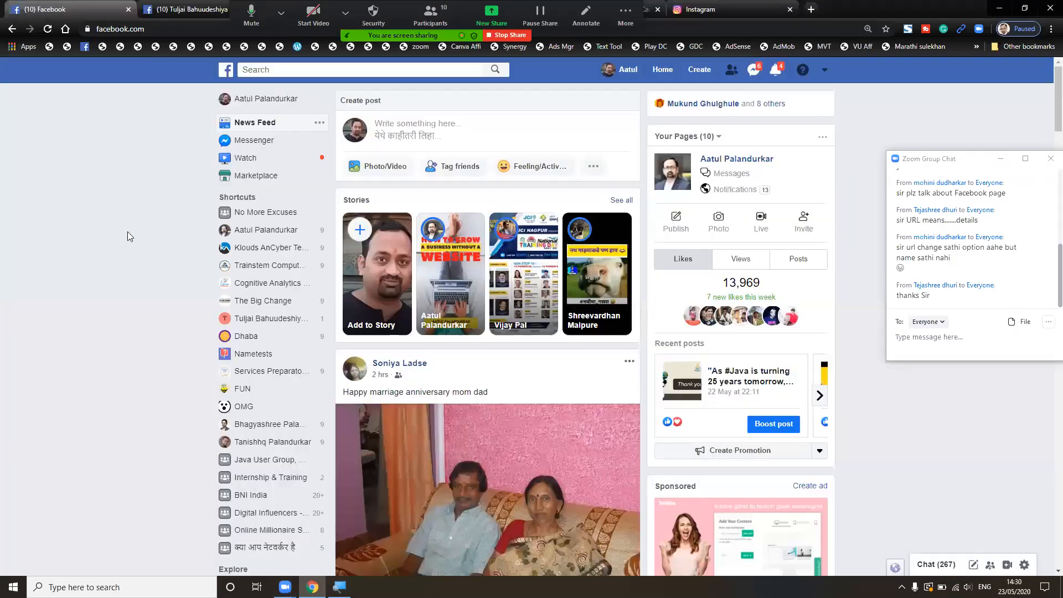
- Open the Create menu and outline the Group to Fundraiser options in red with Zoom annotation
click(711, 74)
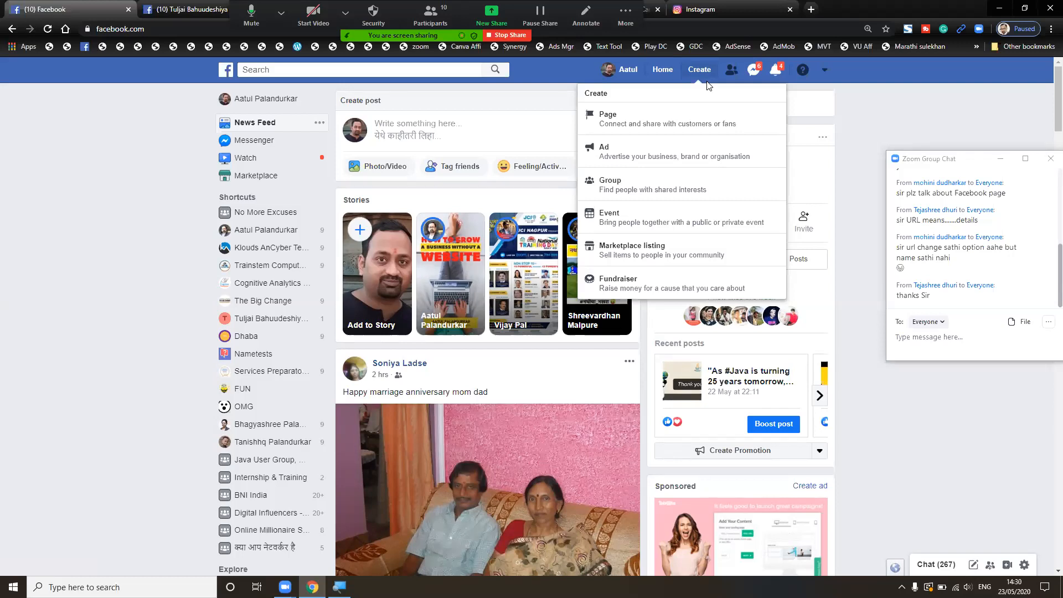
click(585, 17)
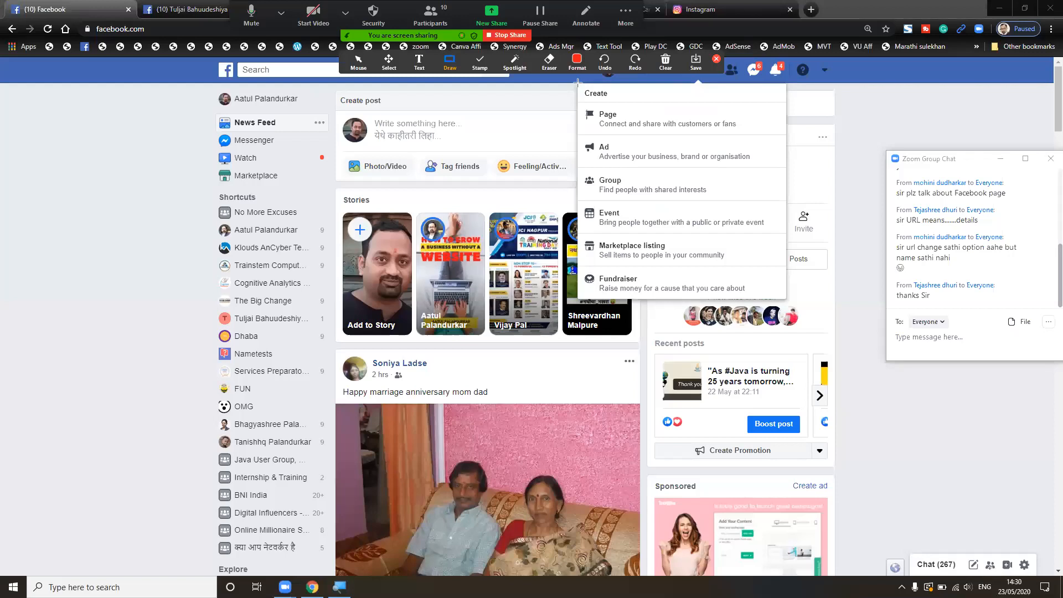
mouse_move(578, 299)
mouse_down()
mouse_move(727, 256)
mouse_move(789, 181)
mouse_move(785, 56)
mouse_up()
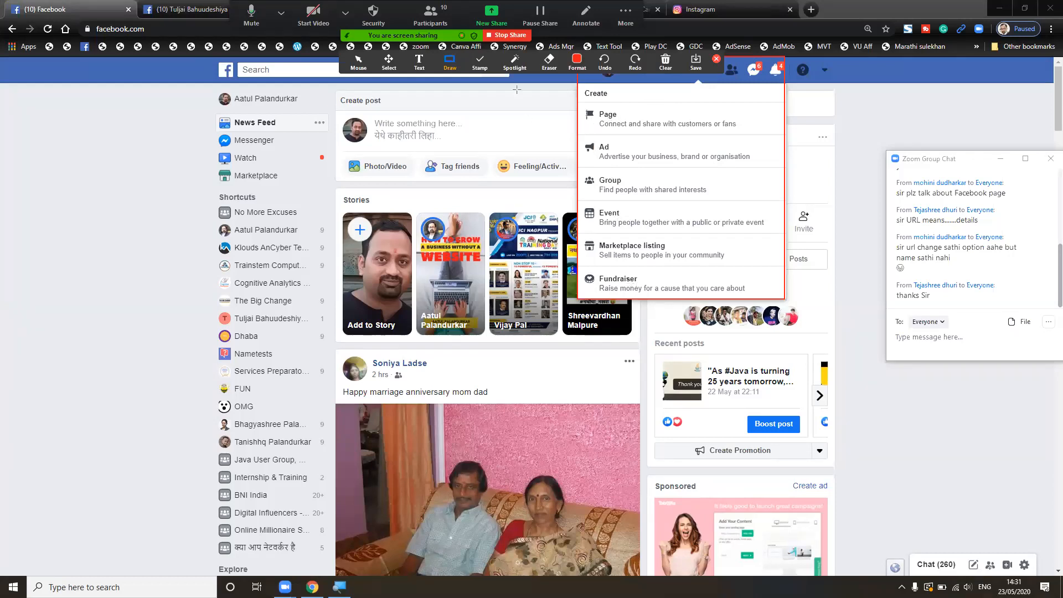
- Draw an arrow pointing at the Ad option, then choose Ad to start a new ad
click(450, 62)
drag(641, 143, 610, 147)
click(627, 151)
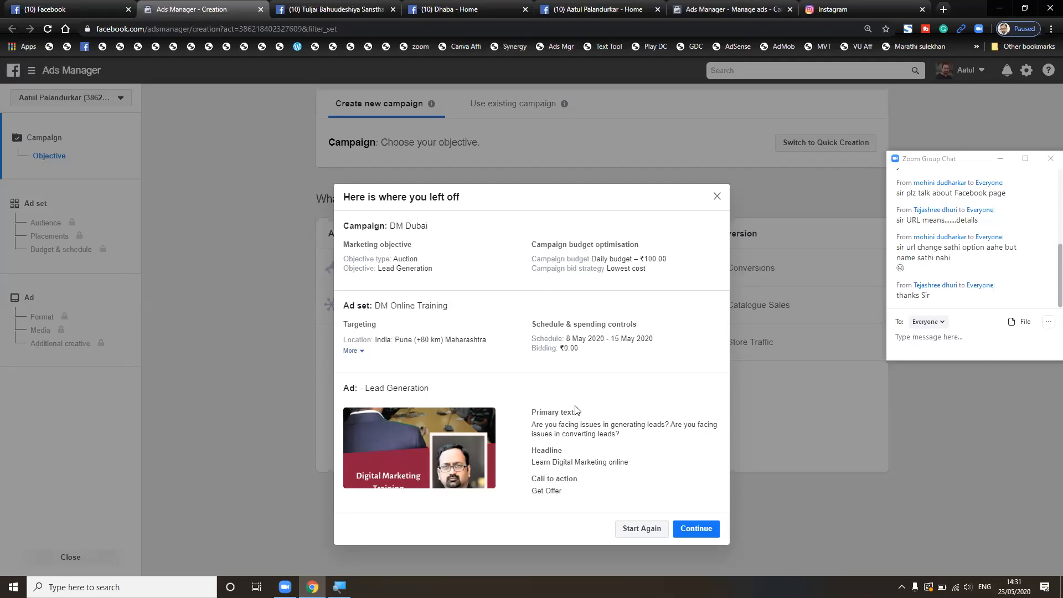
- Dismiss the 'Here is where you left off' draft summary and return to the campaigns list tab
click(716, 197)
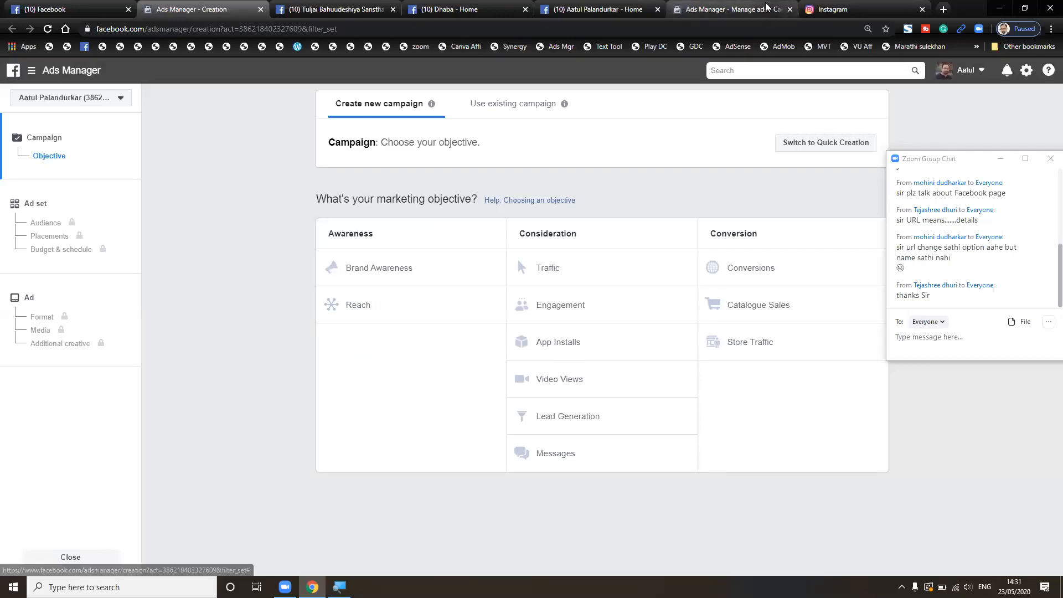
click(689, 7)
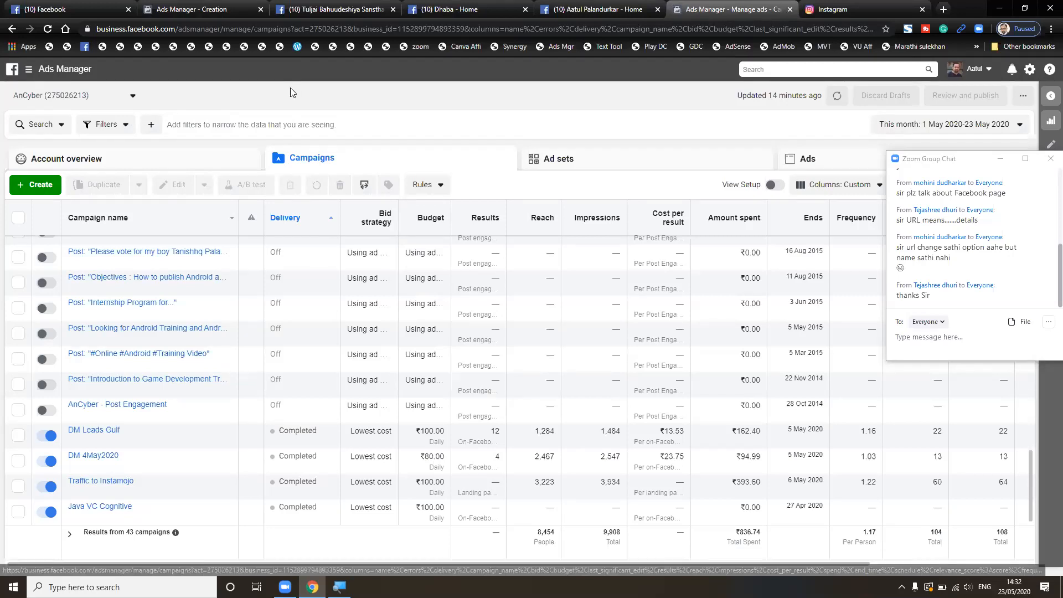
- Zoom the campaigns page in, reset it to normal size, then switch to the 'Ads Manager - Creation' tab
scroll(290, 87, up, 5)
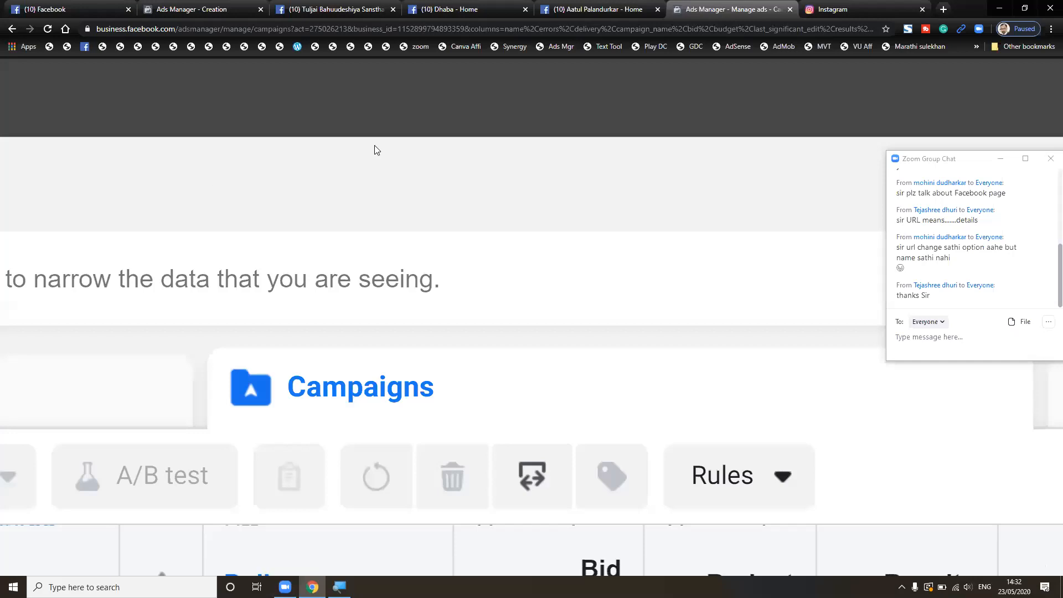
scroll(433, 140, down, 5)
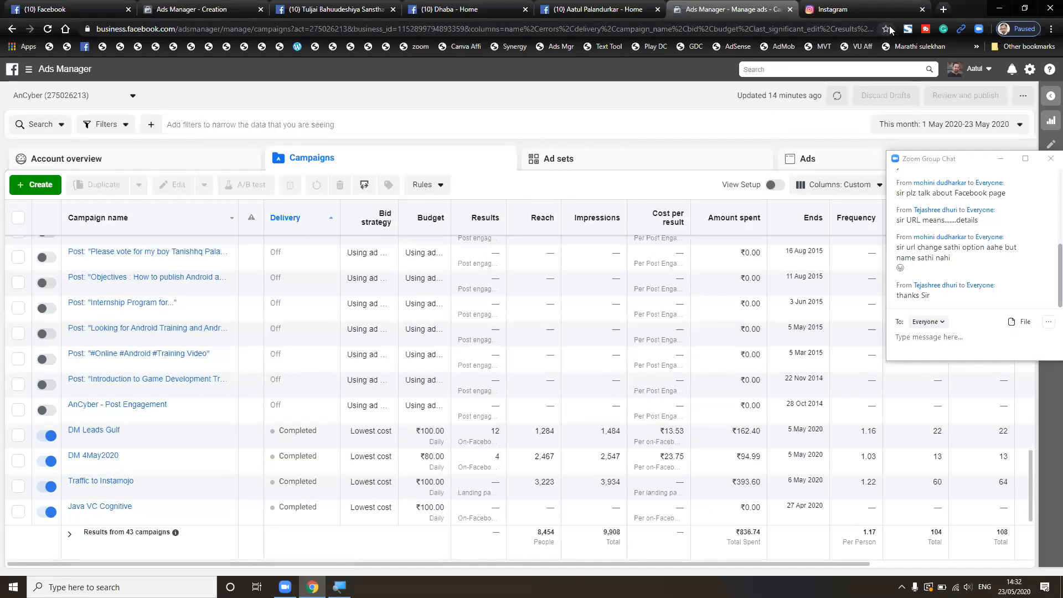
key(ctrl+plus)
key(ctrl+plus)
key(ctrl+plus)
key(ctrl+plus)
key(ctrl+plus)
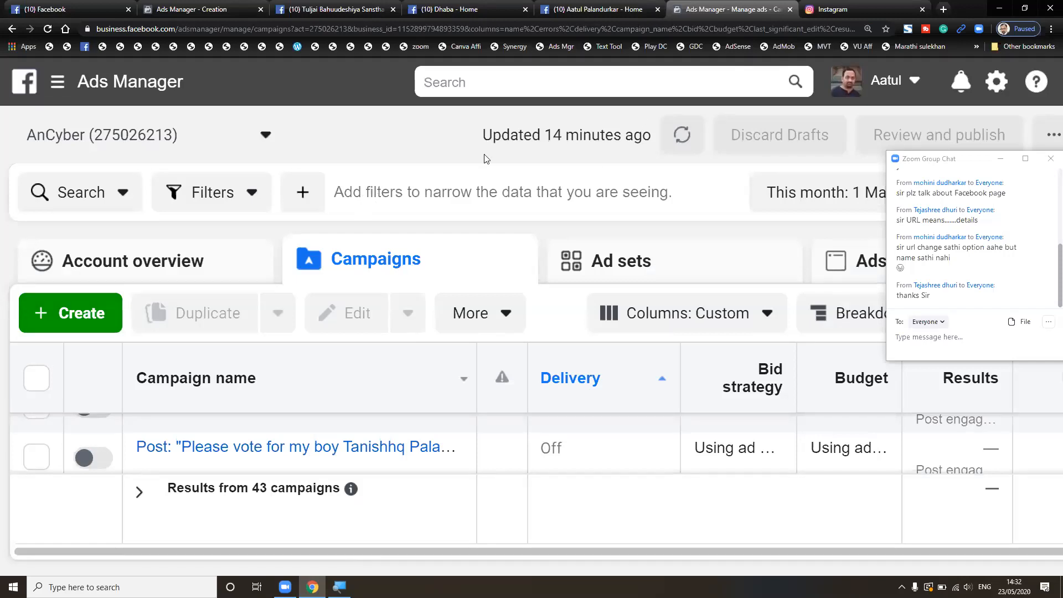
click(867, 29)
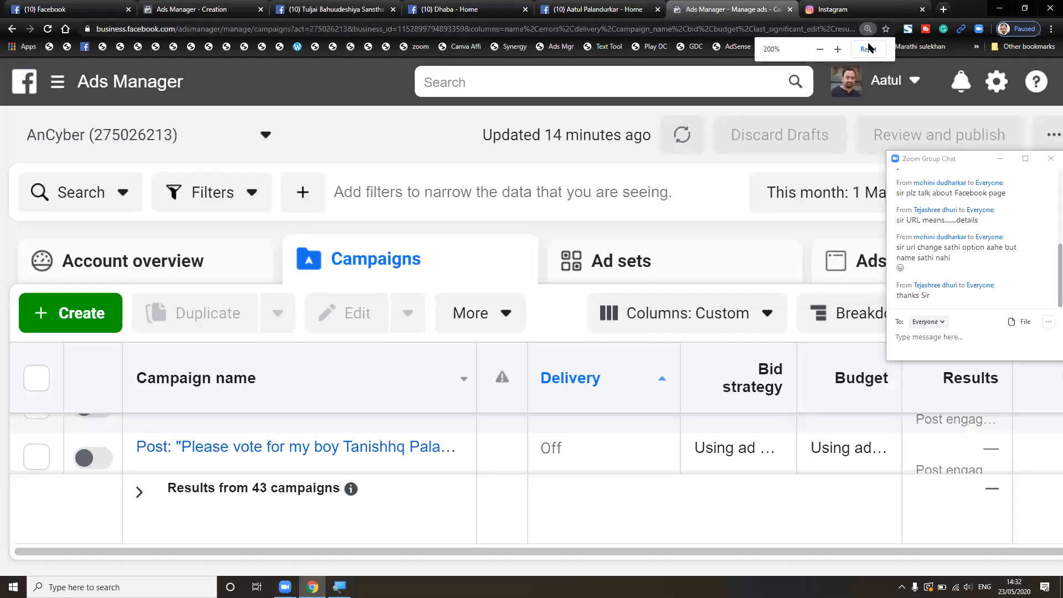
click(868, 50)
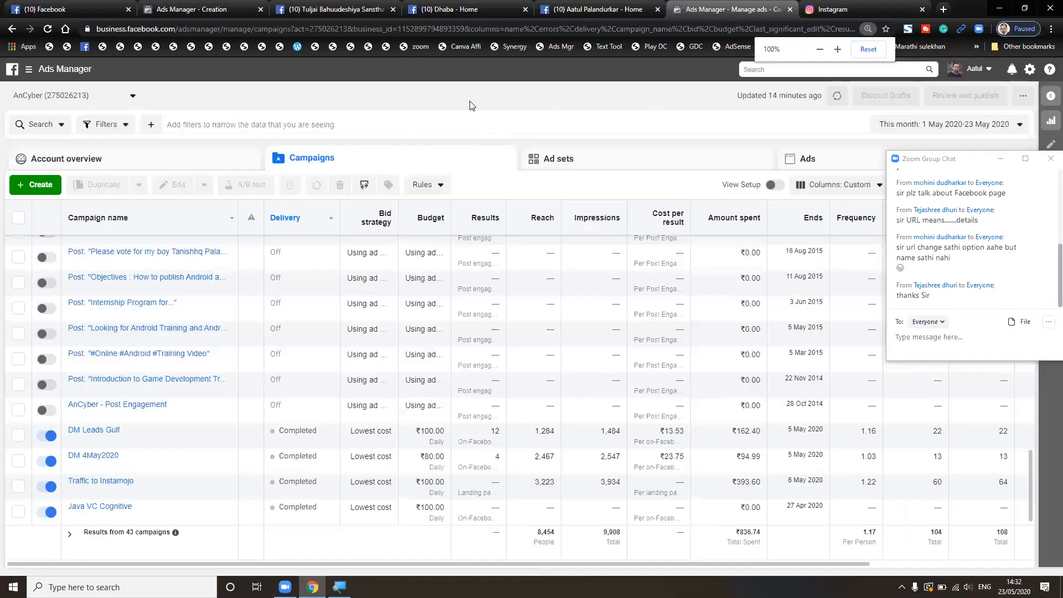
click(224, 9)
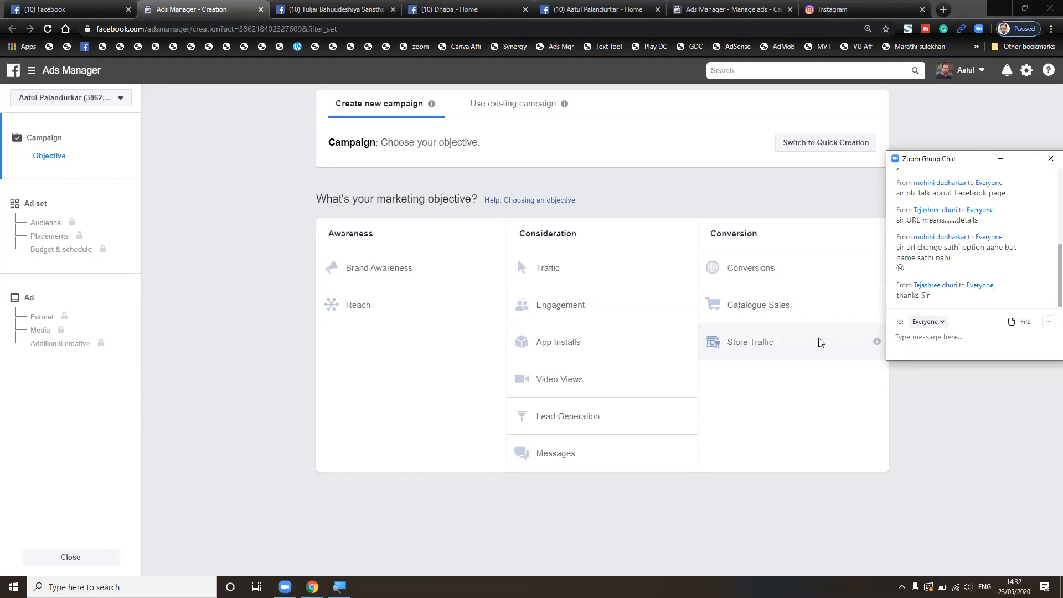
- Switch to Instagram, continue as the saved account and open the profile page
click(842, 10)
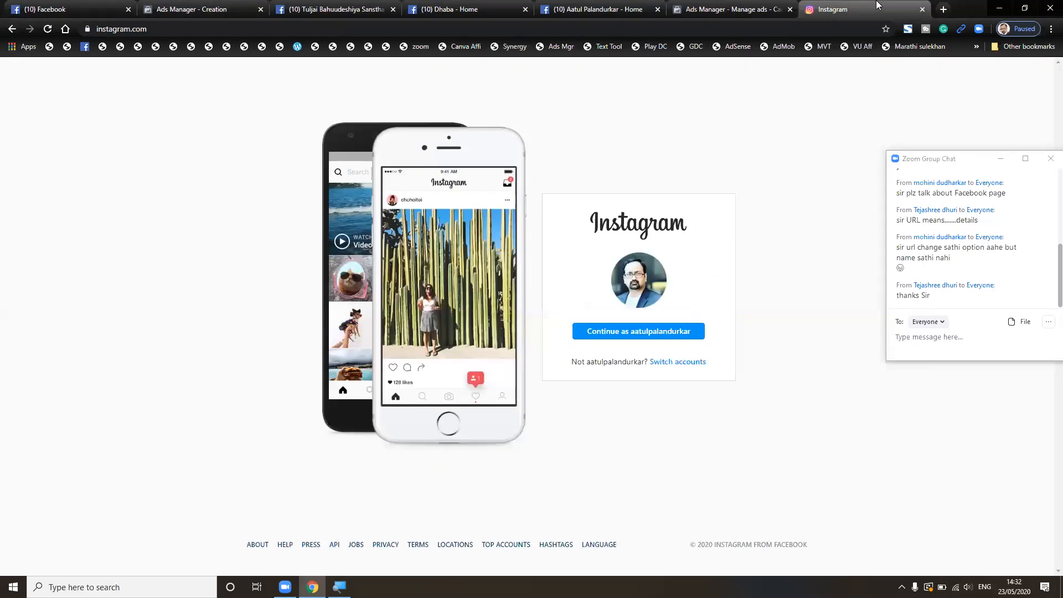
click(629, 338)
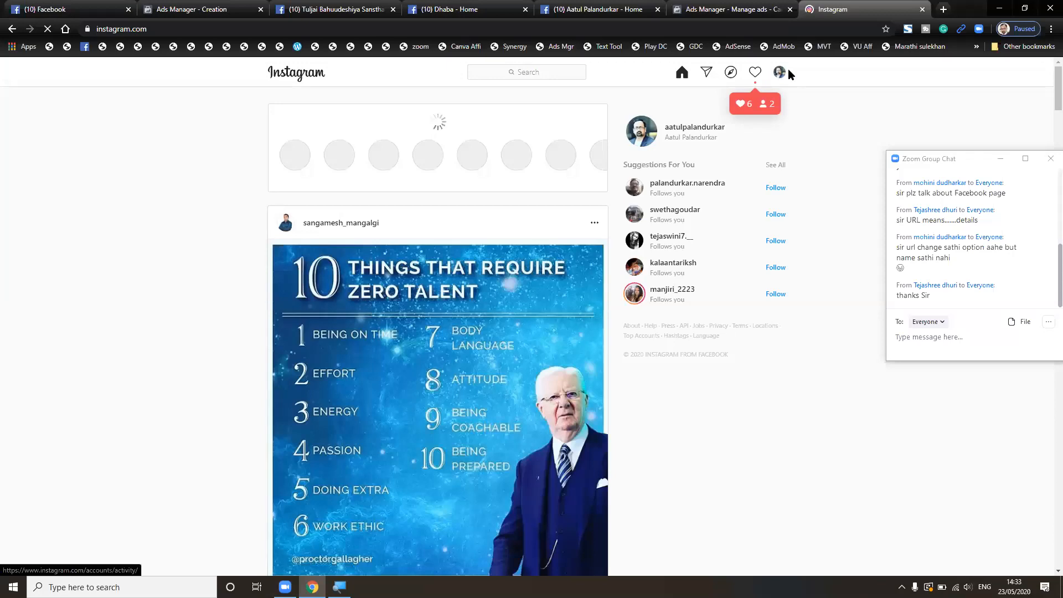
click(782, 73)
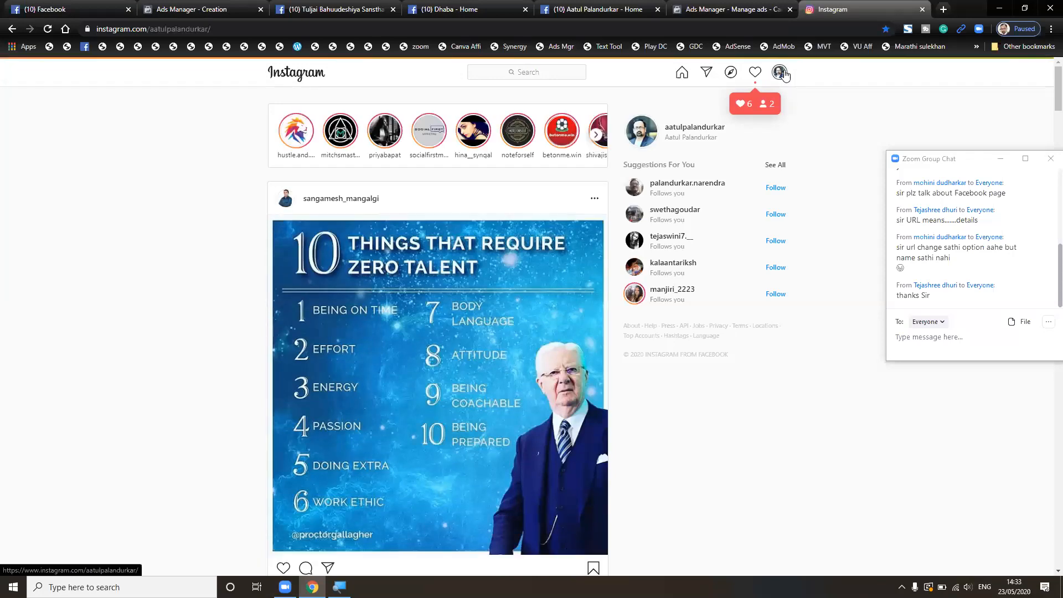
- Open the 'Facebook Ads' post from the profile grid and view its caption and hashtags
scroll(733, 205, down, 5)
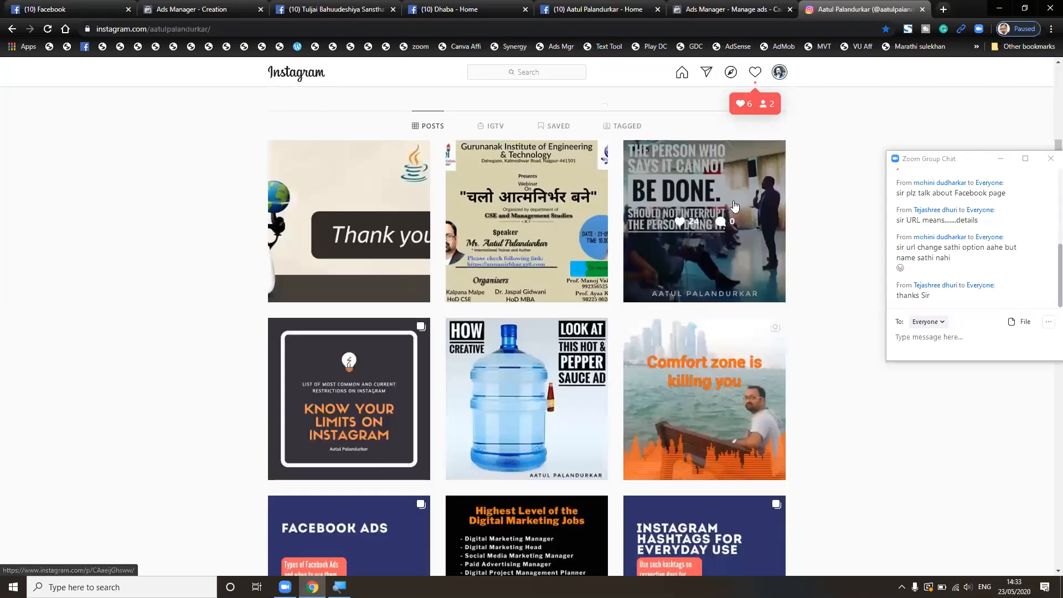
scroll(734, 206, down, 6)
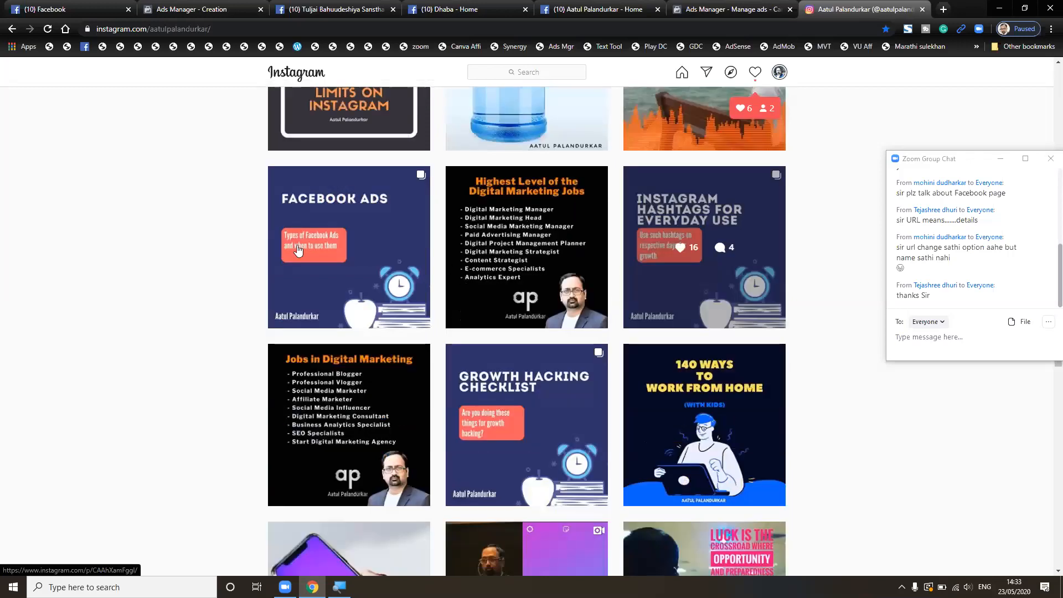
click(326, 239)
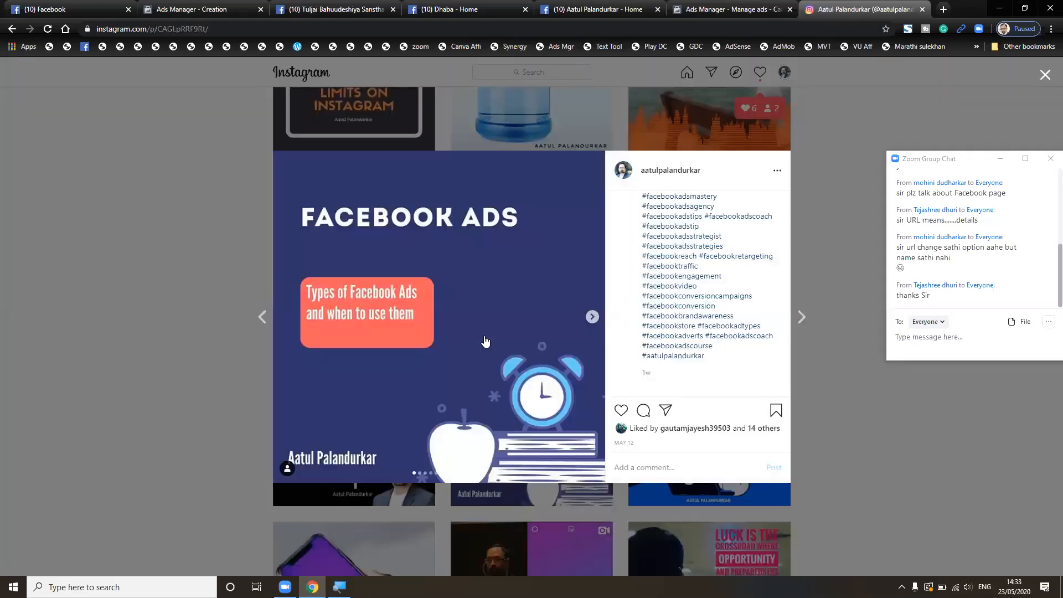
scroll(561, 331, up, 4)
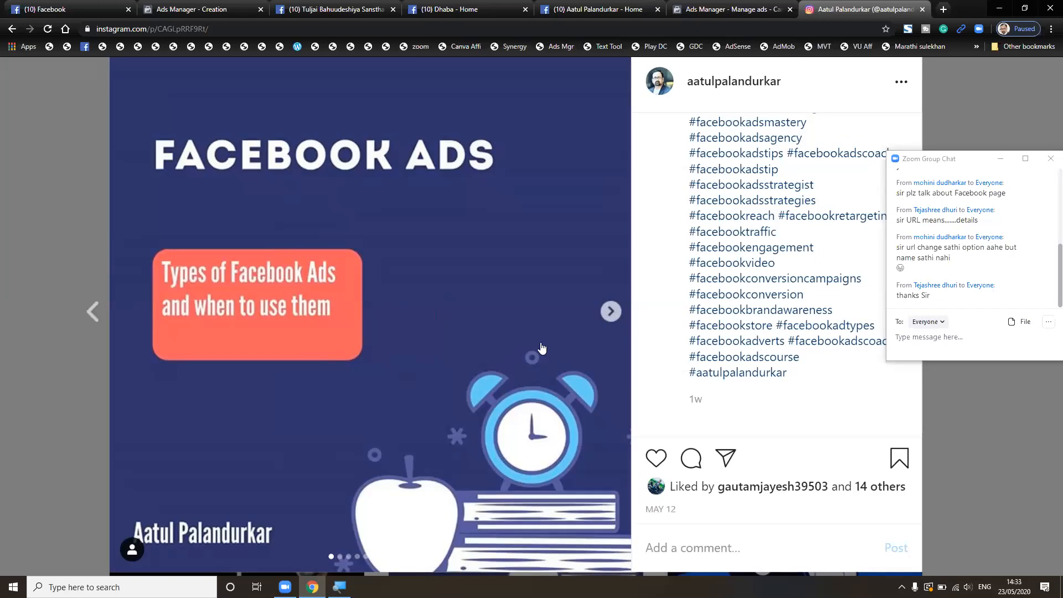
scroll(650, 319, up, 8)
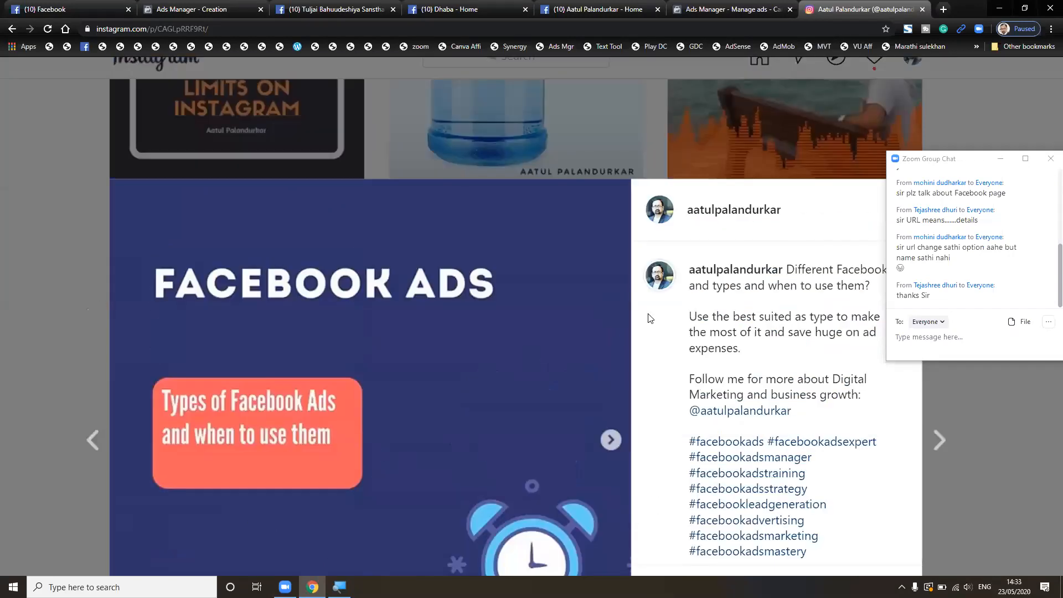
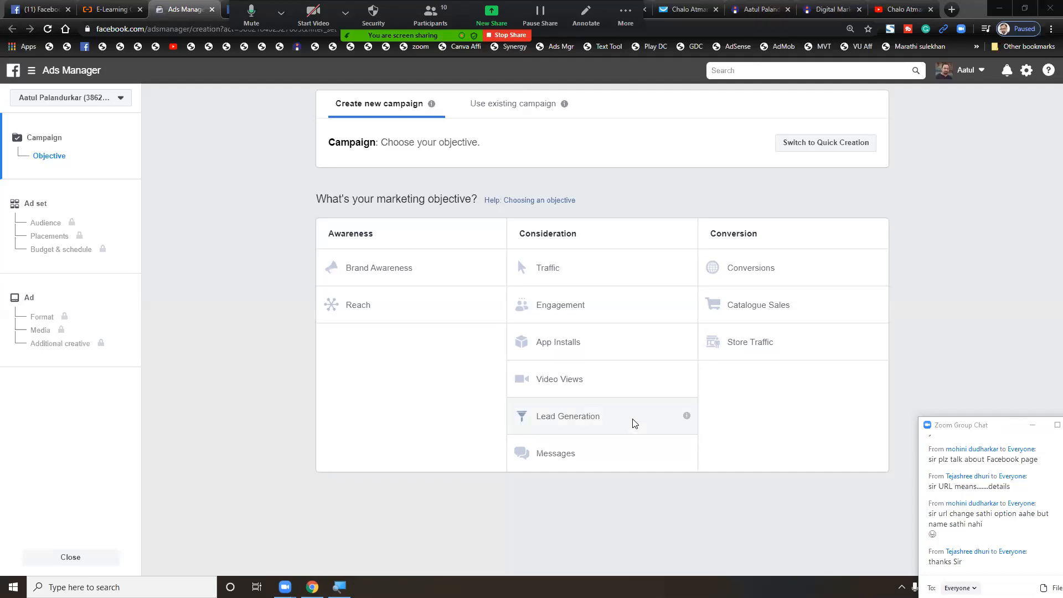
- Choose Lead Generation as the campaign objective
click(635, 424)
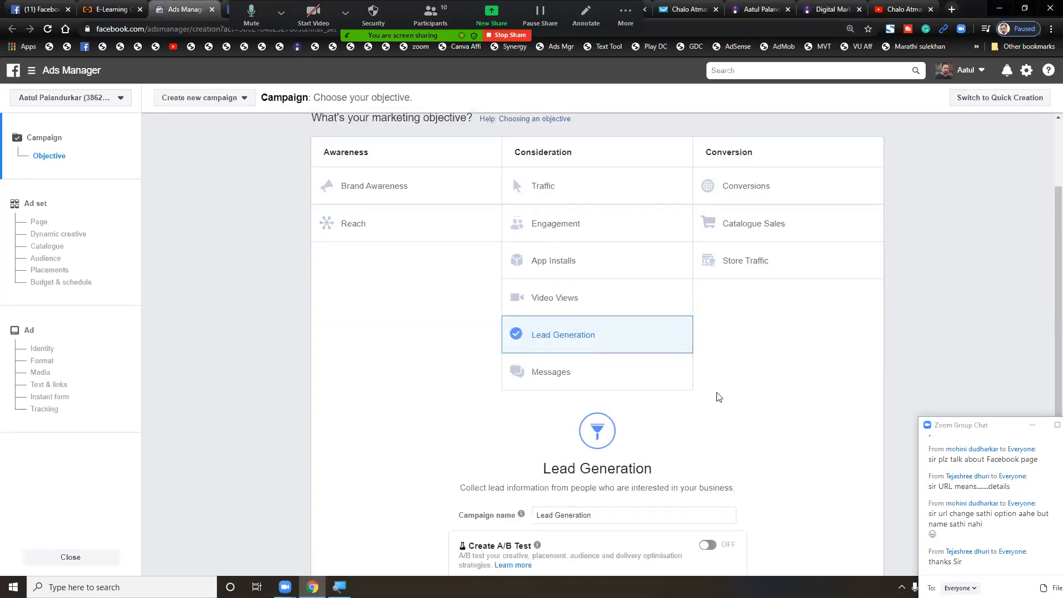
scroll(717, 394, up, 4)
scroll(719, 397, up, 2)
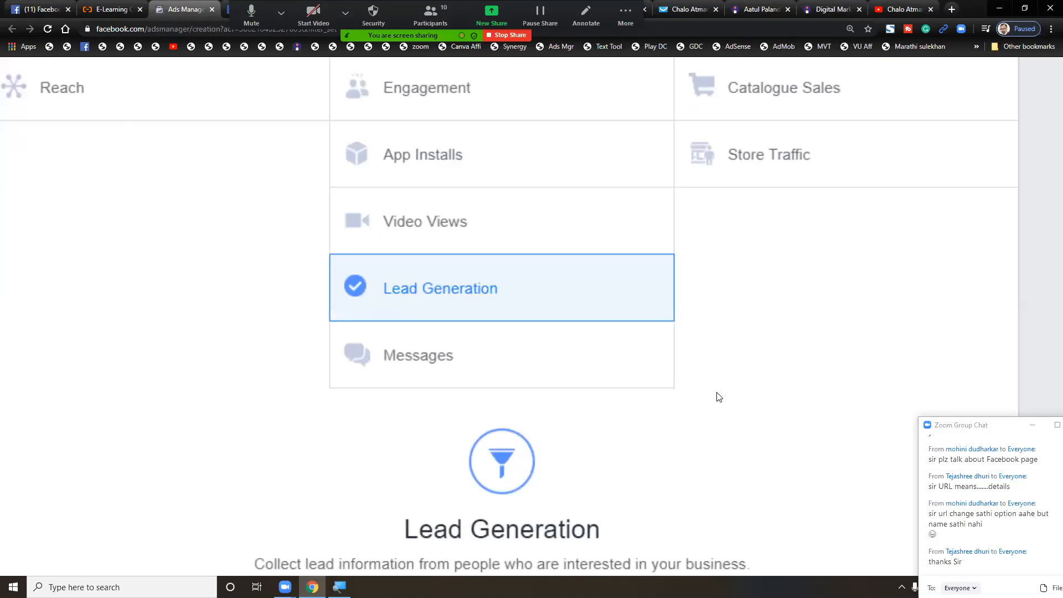
scroll(718, 397, down, 1)
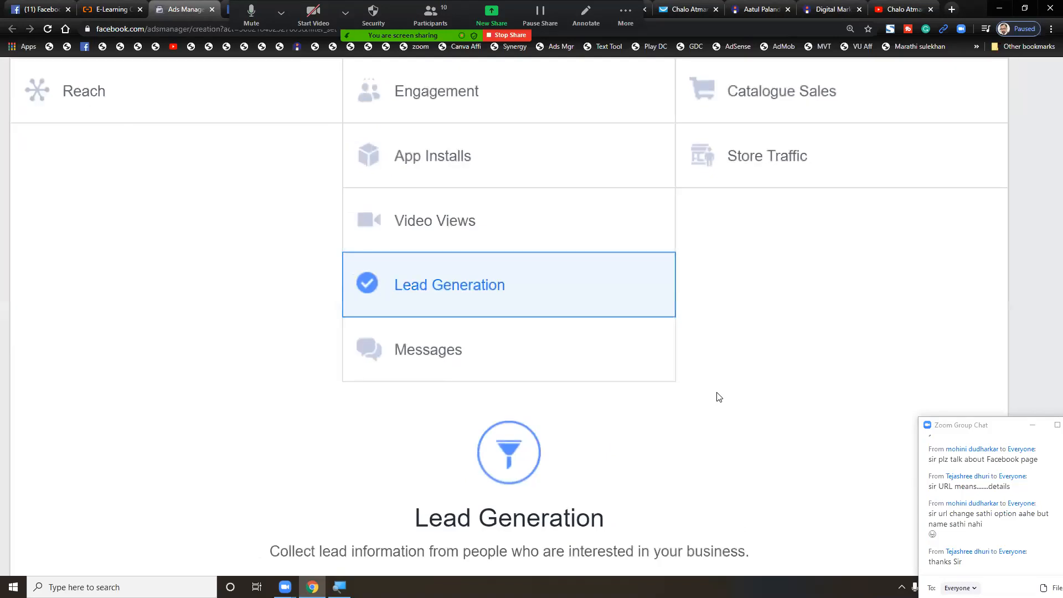
scroll(719, 397, left, 1)
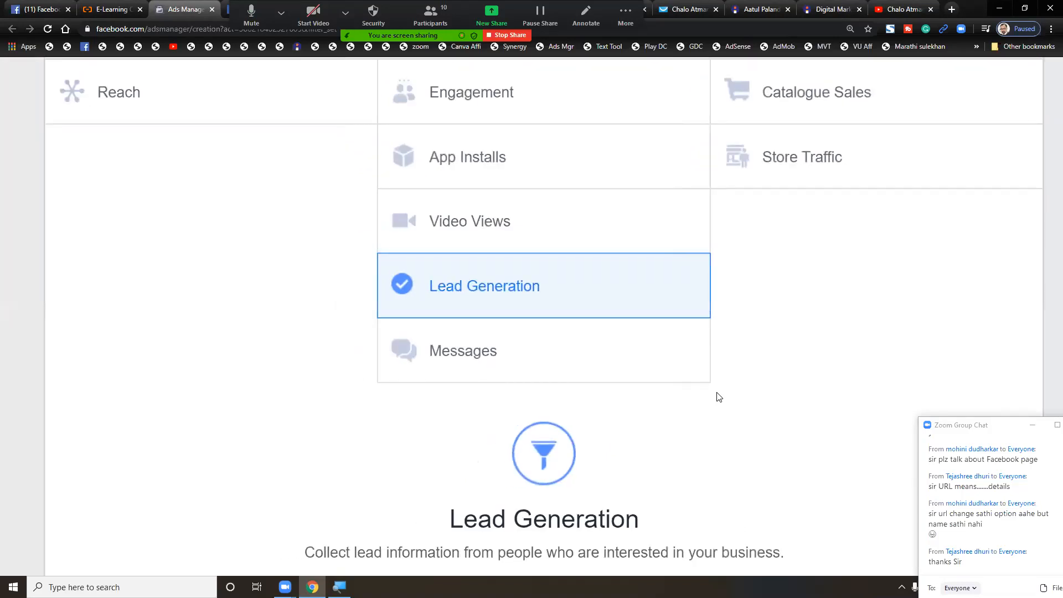
scroll(719, 397, down, 1)
scroll(719, 397, down, 6)
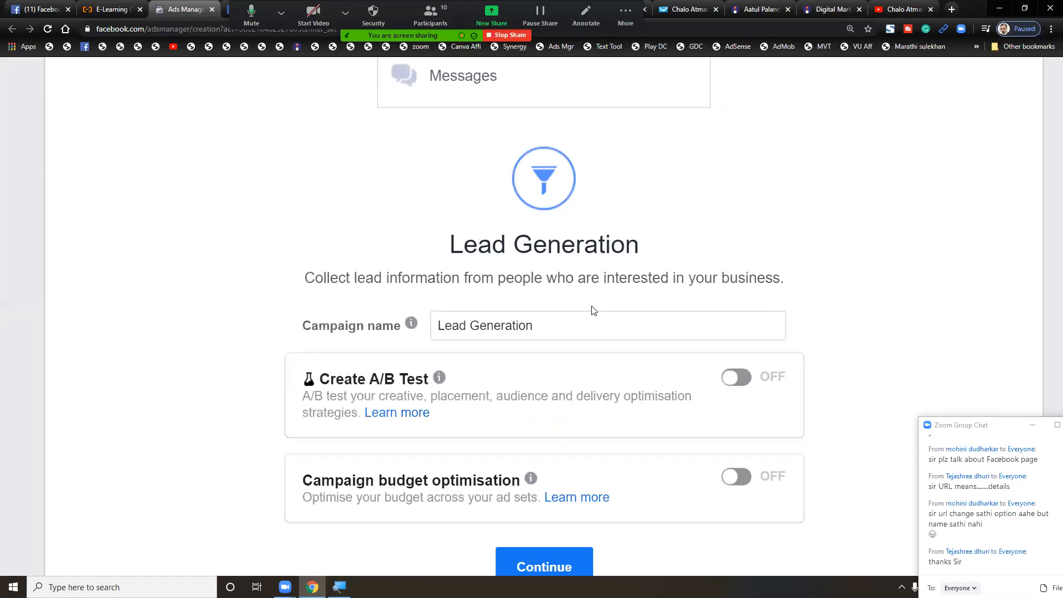
scroll(580, 292, down, 1)
- Replace the default campaign name with 'DM Leads'
triple_click(580, 294)
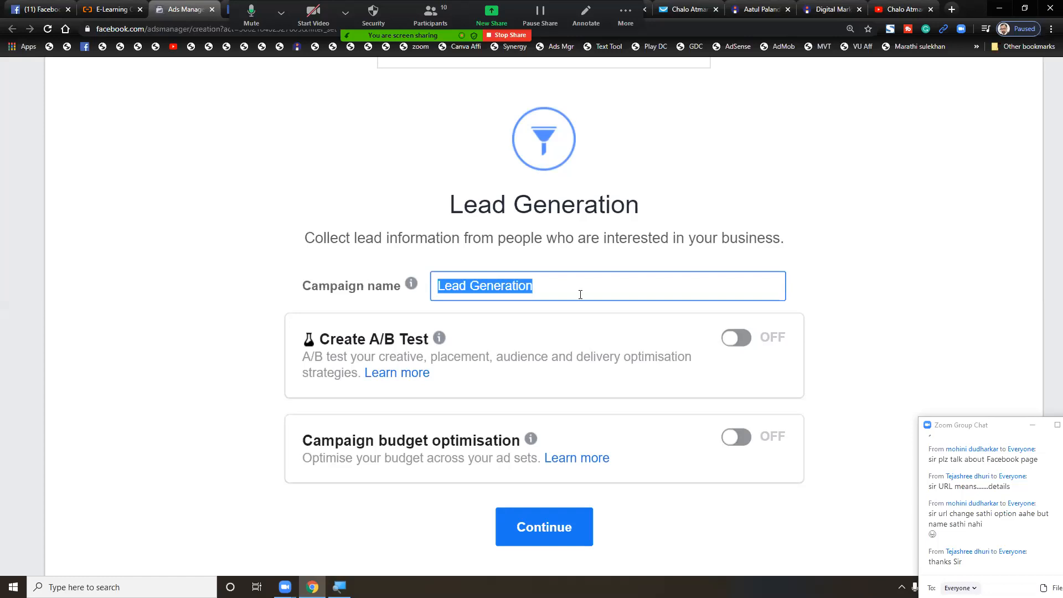
text(DM)
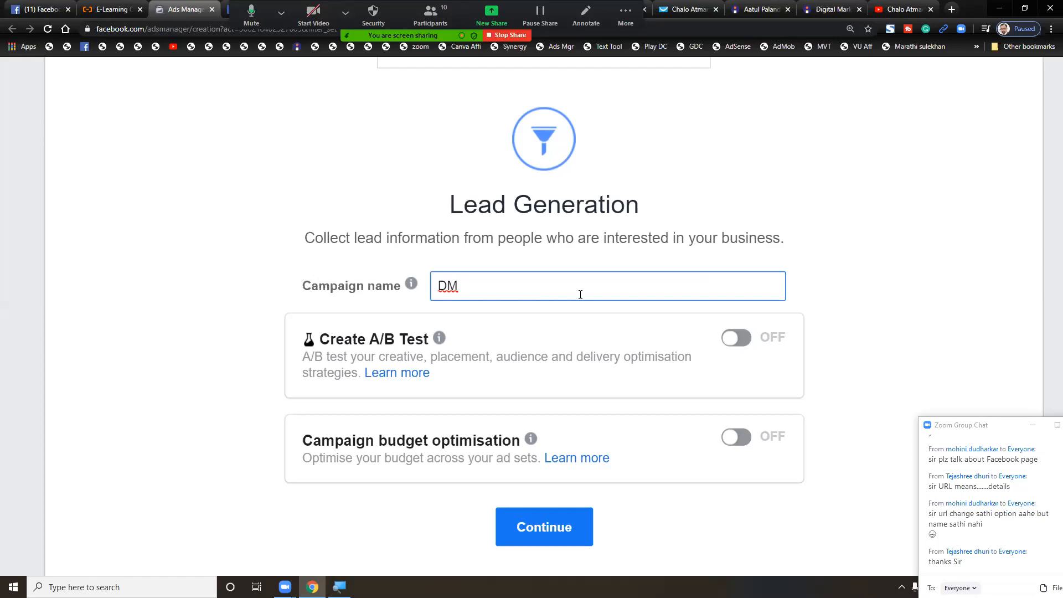
text( leads)
key(BackSpace)
text(Leads)
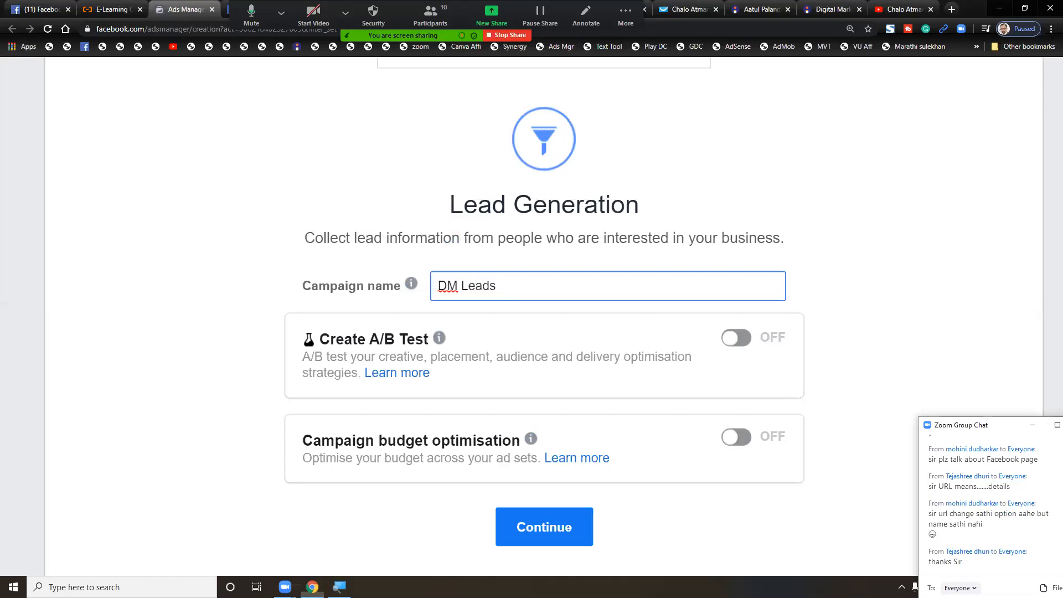
drag(980, 426, 919, 280)
click(1013, 586)
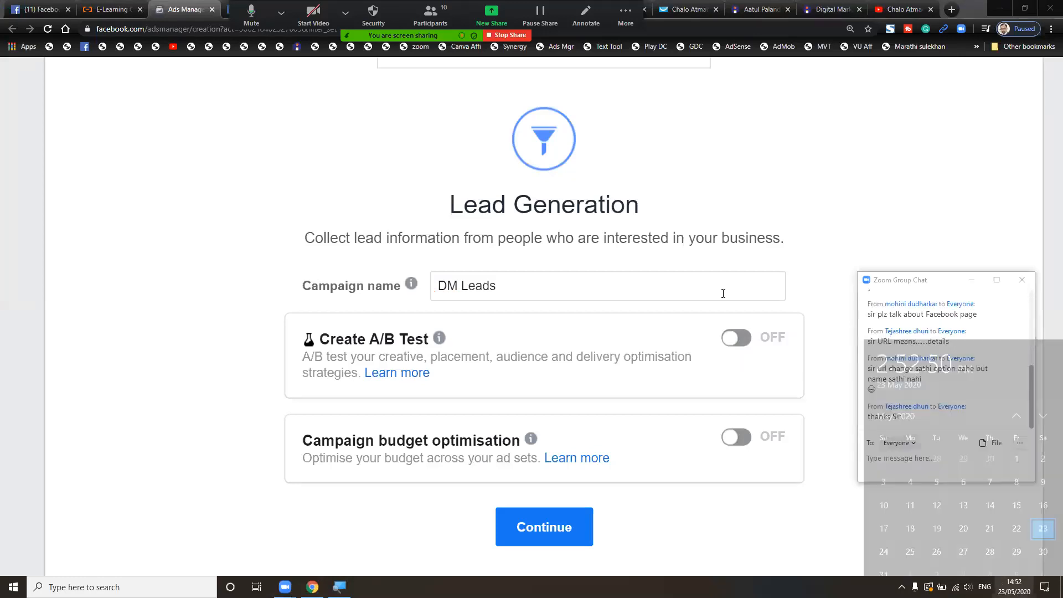
- Append '1May' so the campaign is named 'DM Leads 1May'
double_click(723, 293)
click(723, 293)
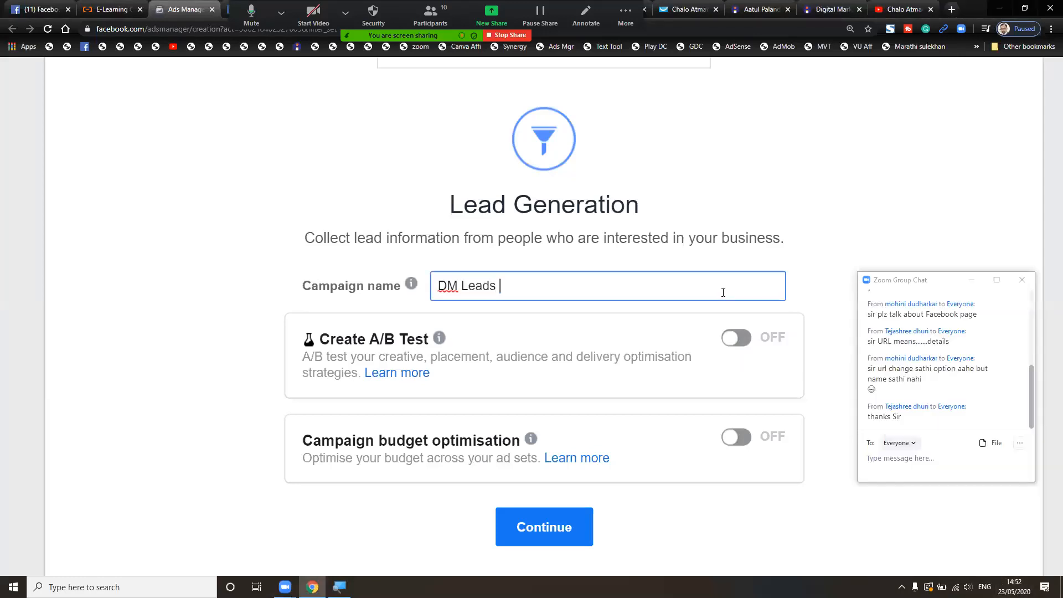
scroll(747, 282, up, 5)
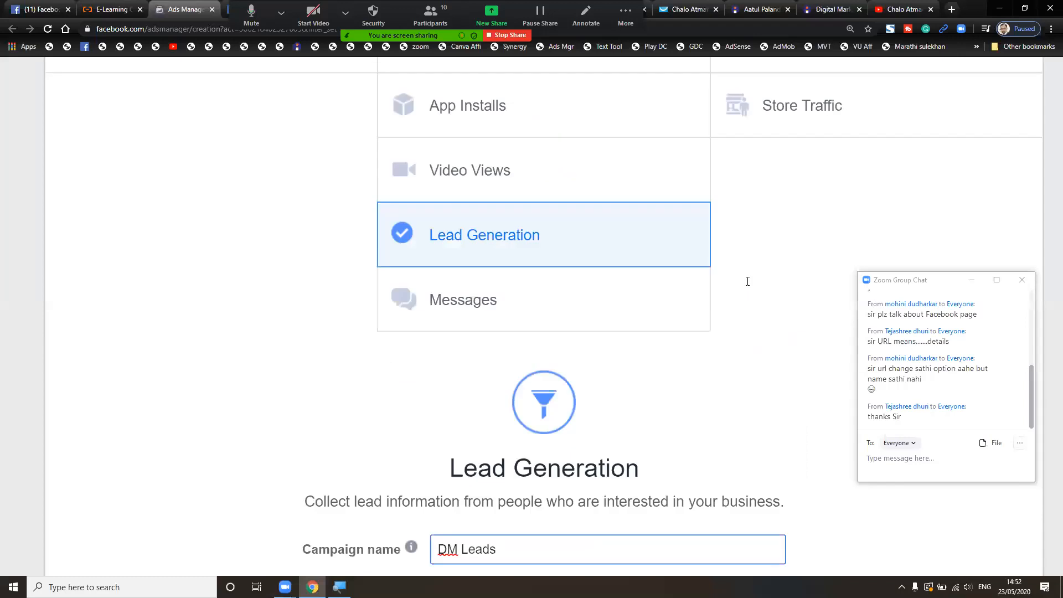
scroll(748, 285, down, 4)
text(1May)
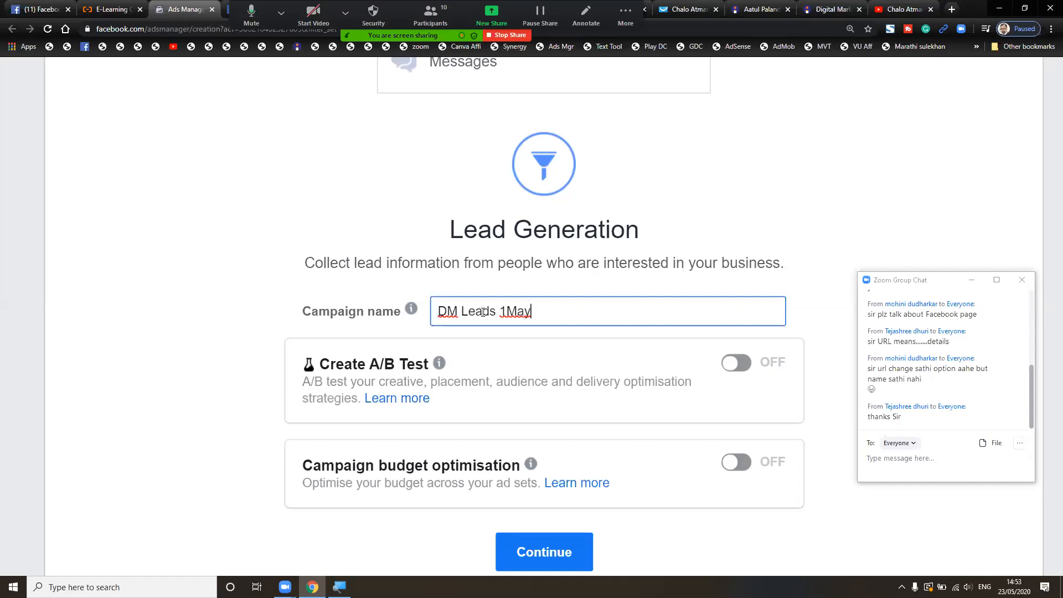
click(515, 312)
click(567, 308)
scroll(567, 308, down, 1)
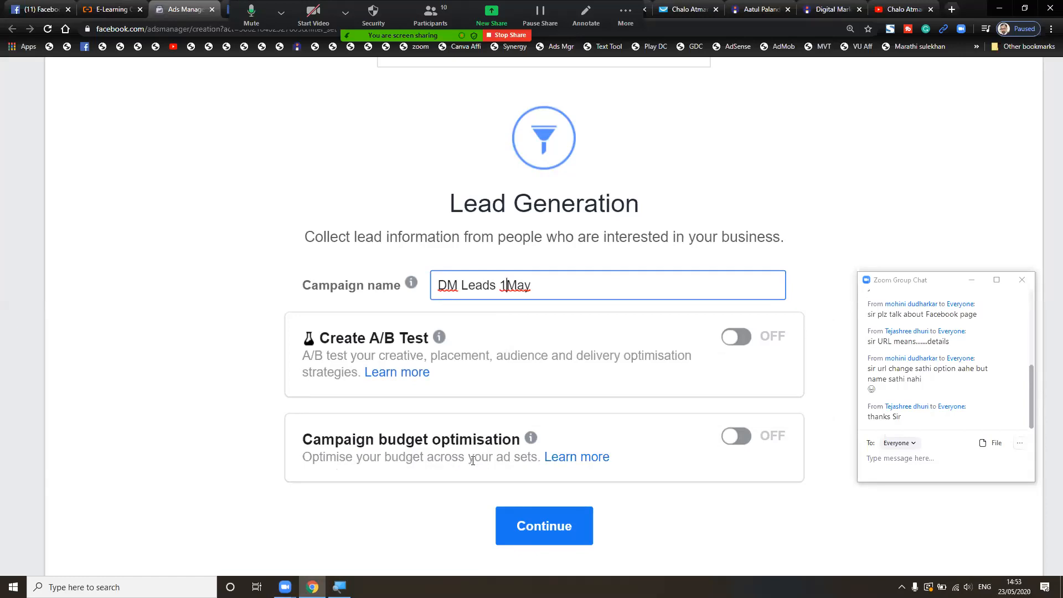
- Turn on campaign budget optimisation with a ₹100.00 daily budget
click(742, 440)
scroll(689, 429, down, 3)
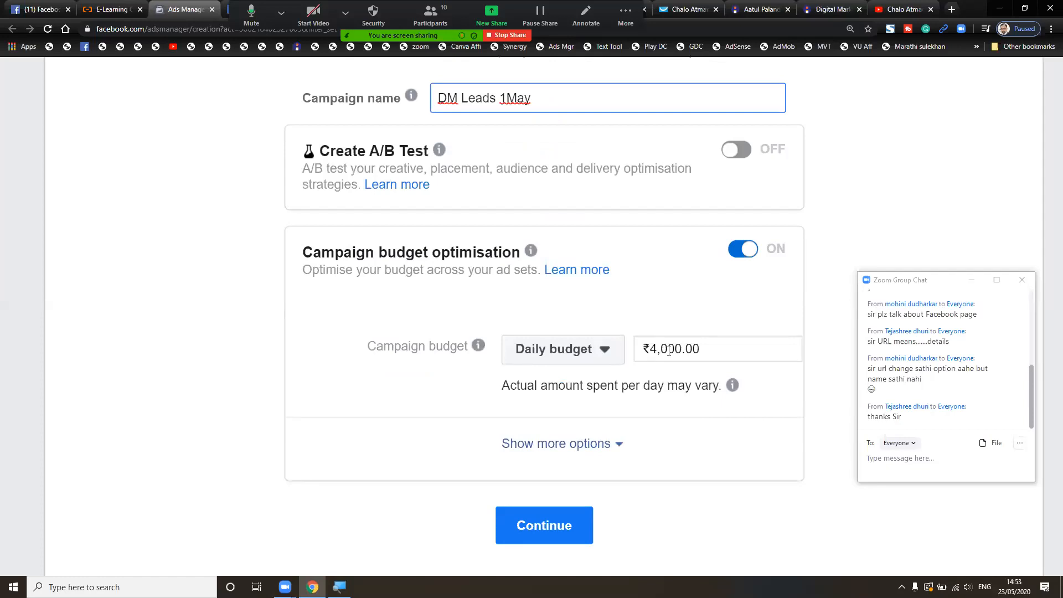
click(668, 350)
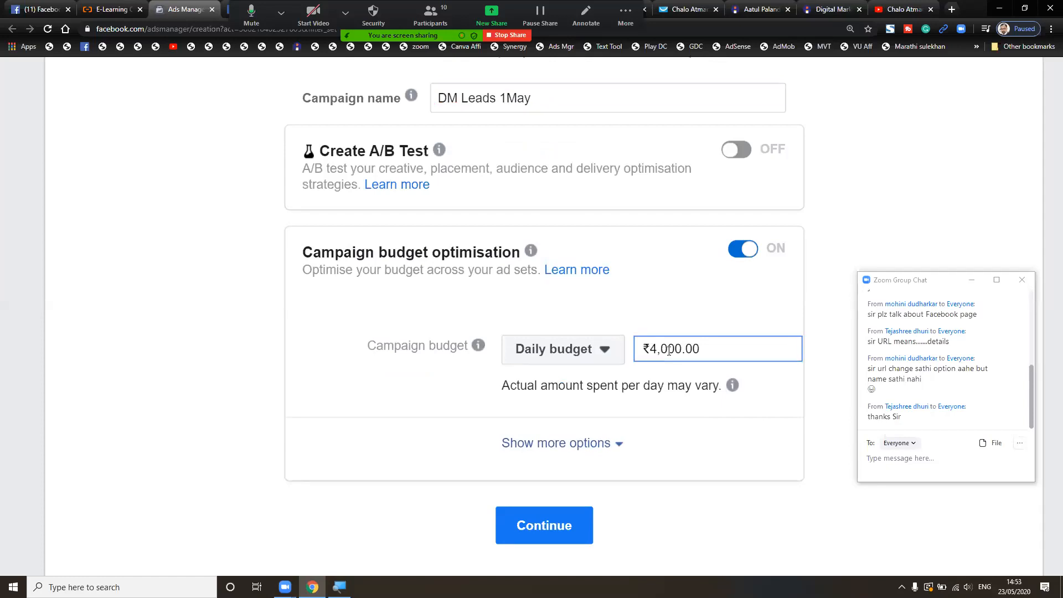
key(shift+Left)
key(shift+Left)
key(shift+Left)
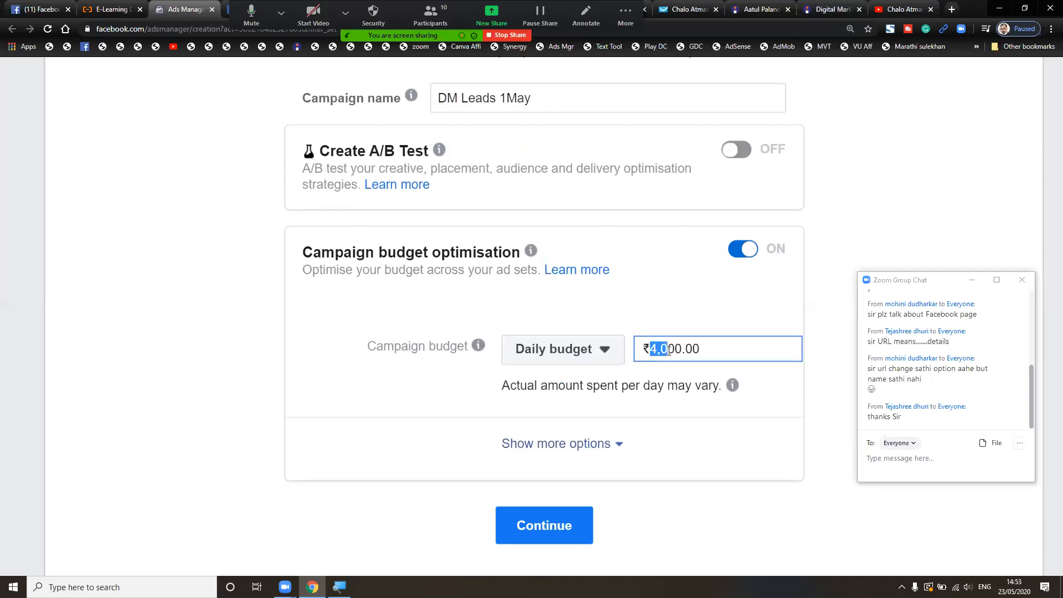
key(Right)
key(Left)
key(Left)
key(Left)
key(shift+Left)
key(shift+Left)
key(shift+Left)
key(shift+Left)
key(shift+Right)
text(1)
click(718, 346)
- Reveal the extra bid and scheduling options and continue to the ad set settings
click(614, 444)
scroll(612, 444, down, 2)
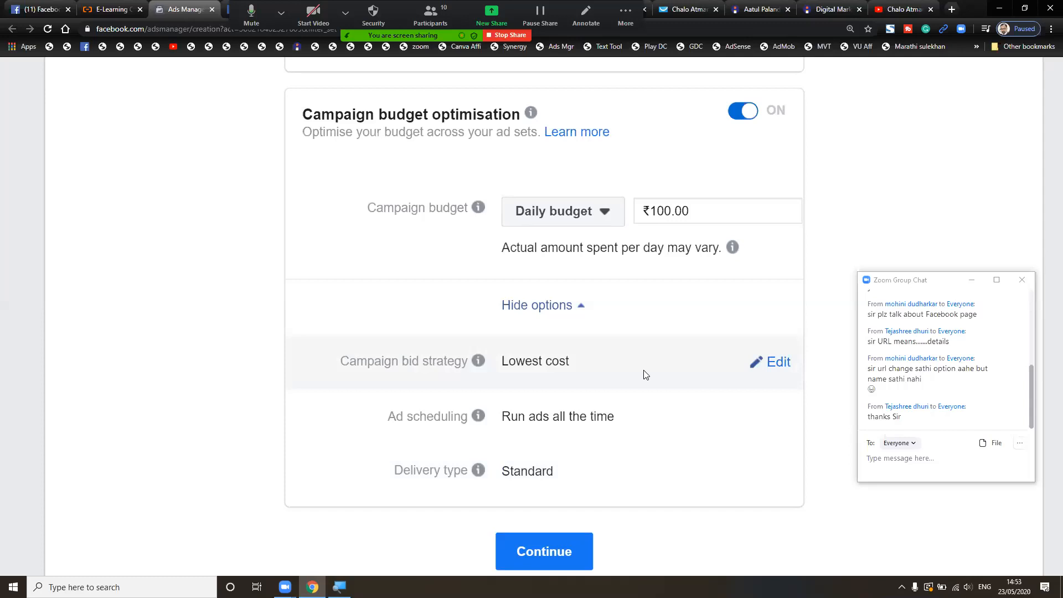
scroll(646, 375, down, 1)
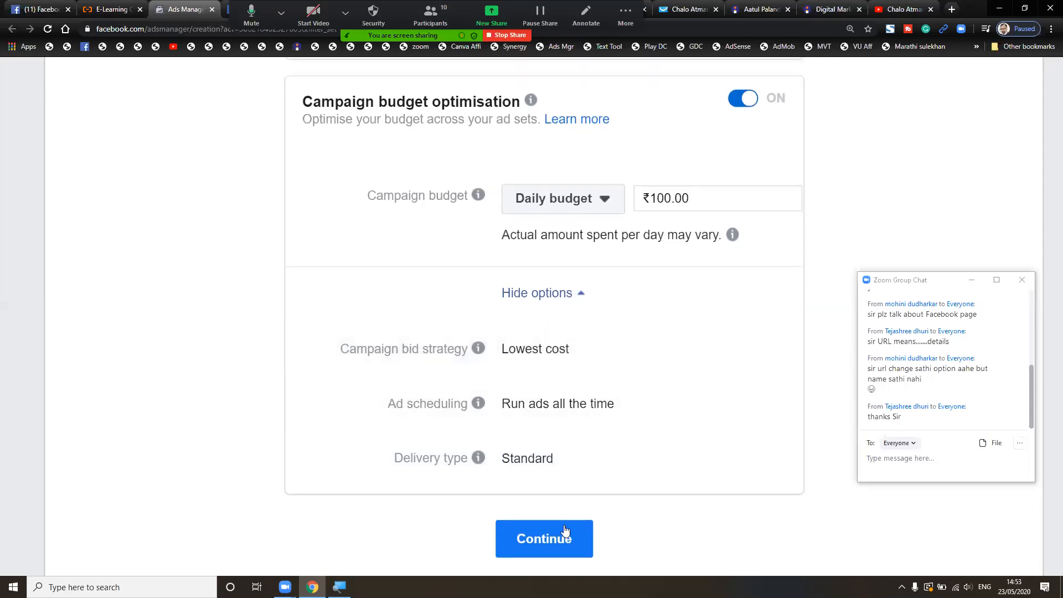
click(553, 538)
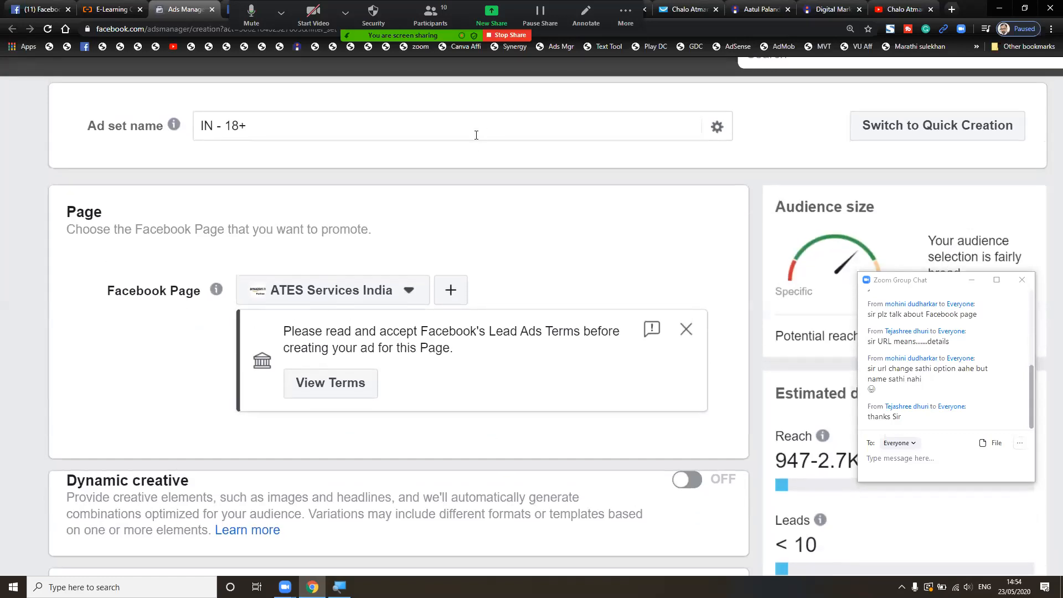
- Replace the default ad set name with 'DM Leads'
click(476, 135)
key(ctrl+a)
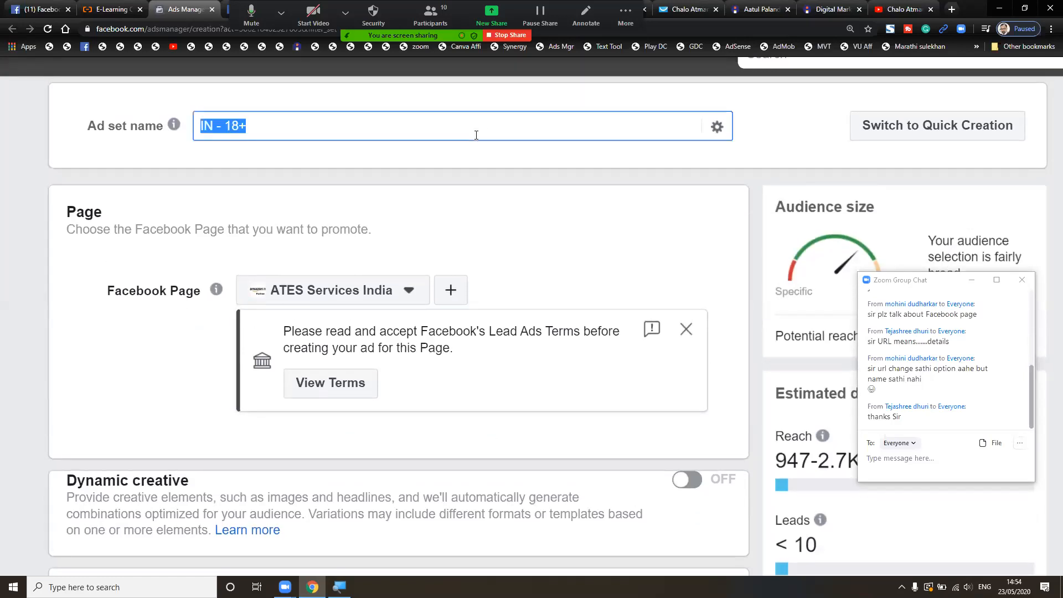
text(DM Leads)
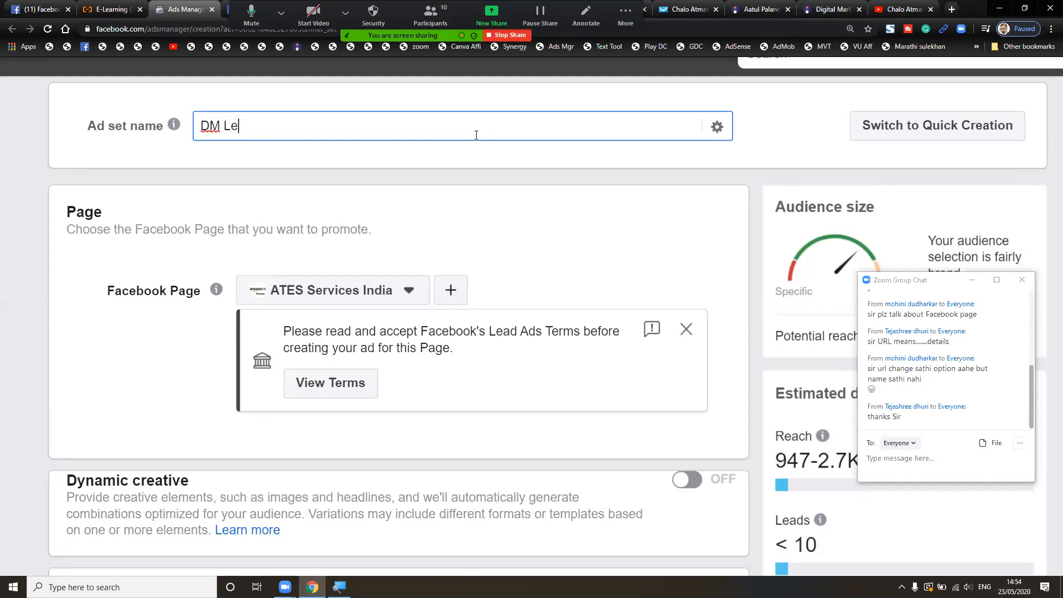
click(524, 180)
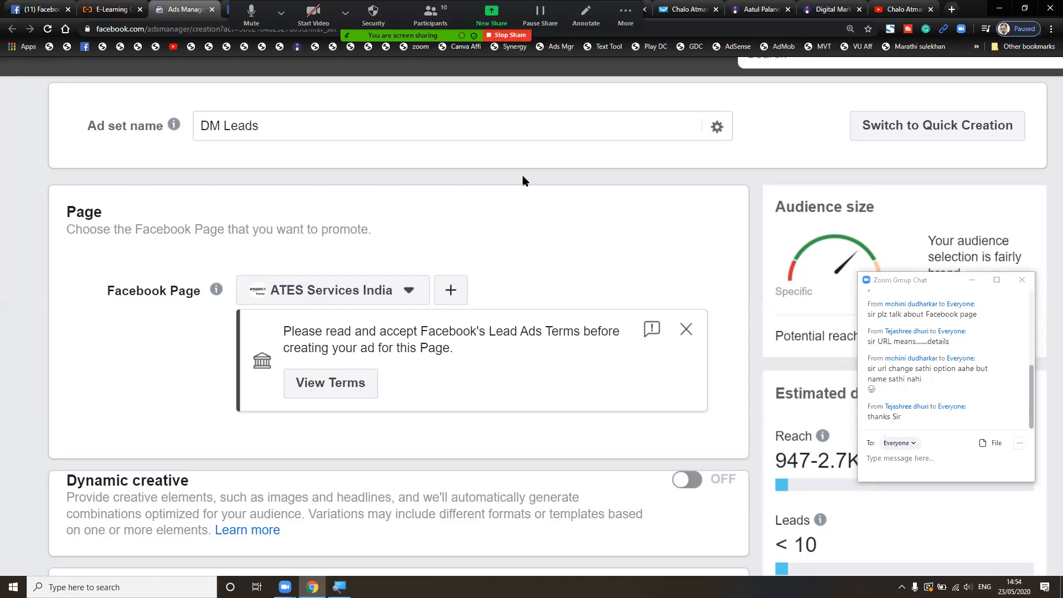
scroll(523, 181, down, 2)
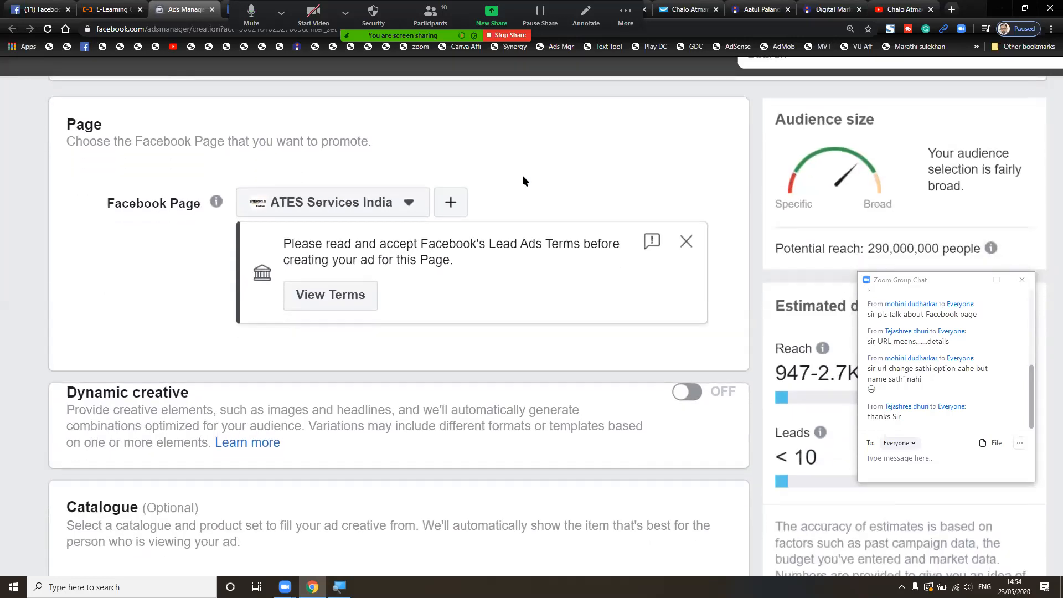
scroll(523, 181, up, 2)
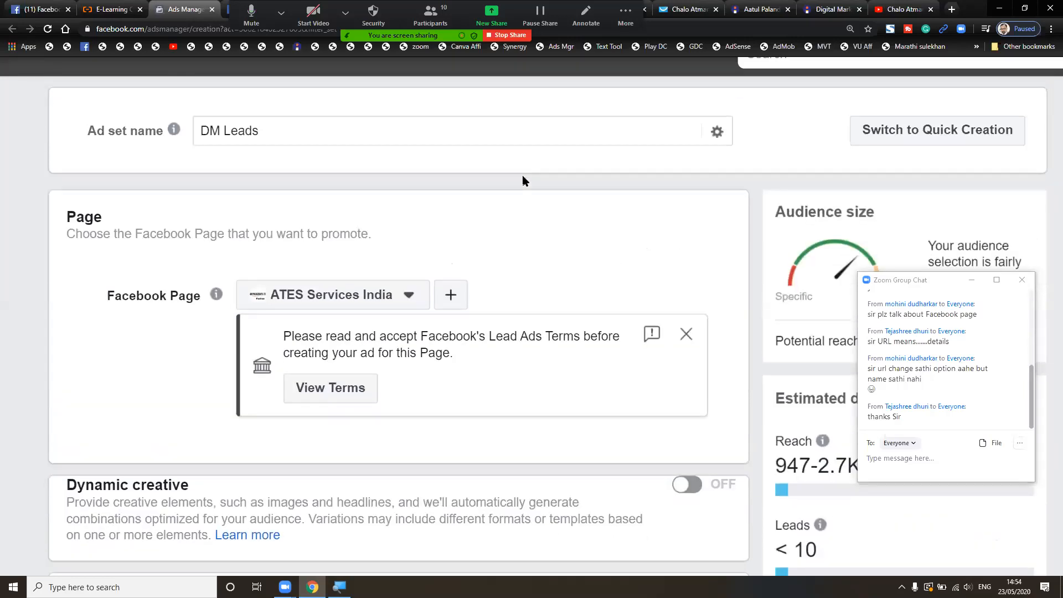
- Change the ad set name to '1May2020'
click(545, 124)
key(ctrl+a)
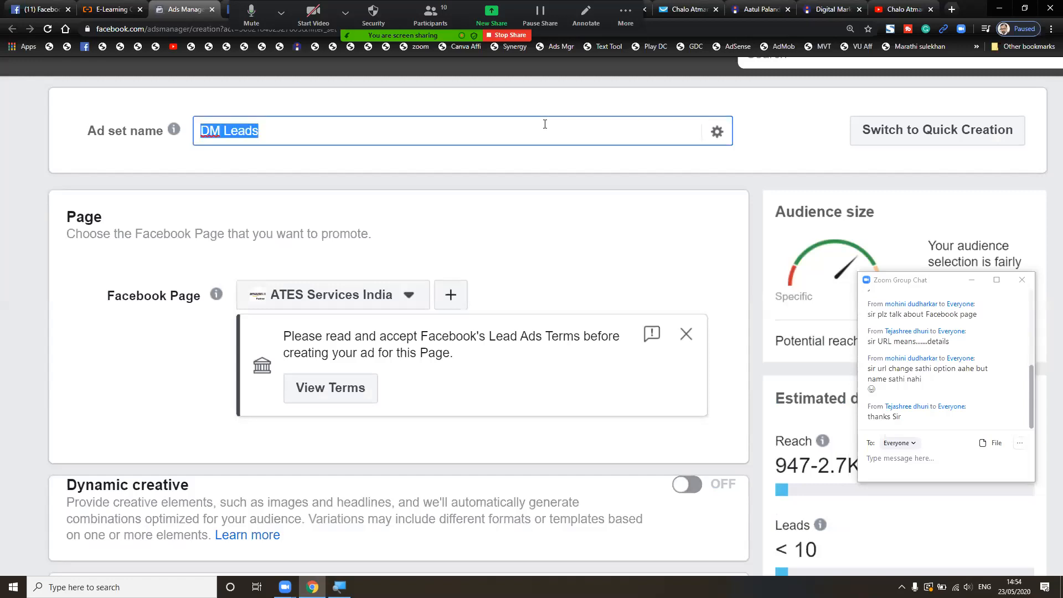
text(1)
key(BackSpace)
text(Ma)
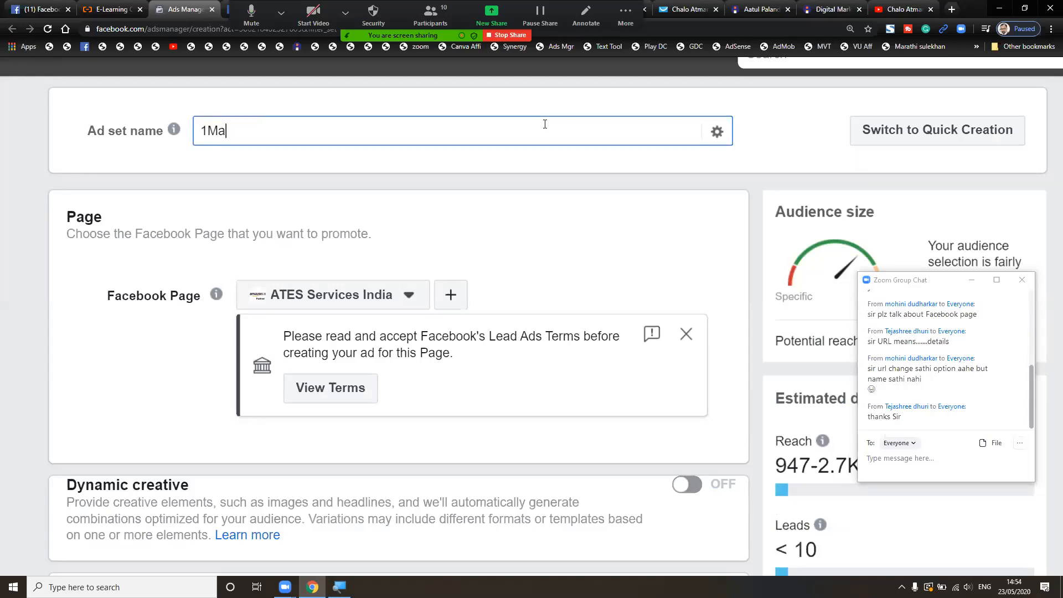
text(y2020)
key(ctrl+a)
click(530, 190)
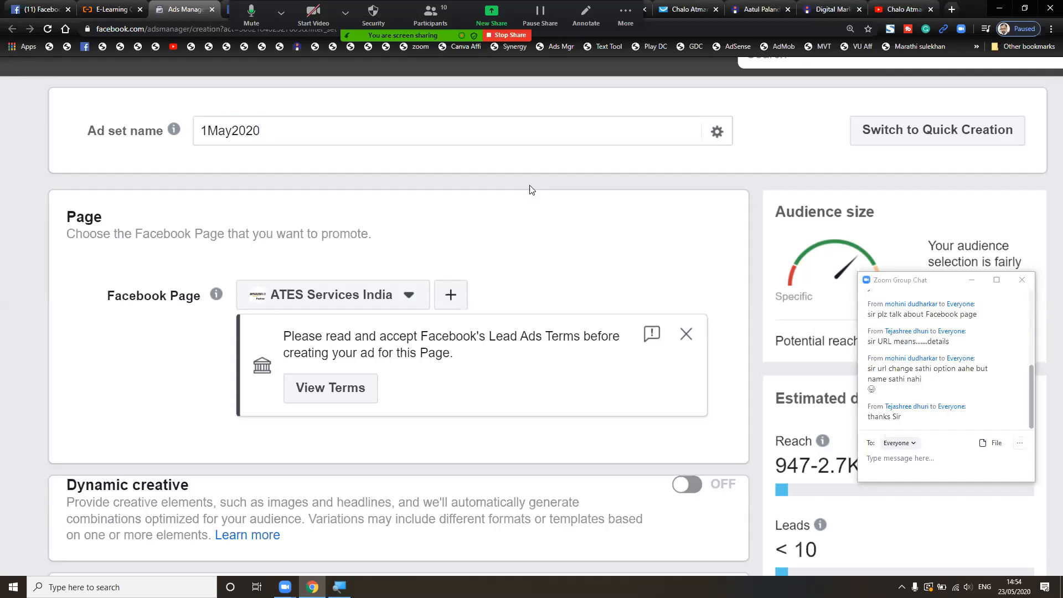
scroll(530, 190, down, 2)
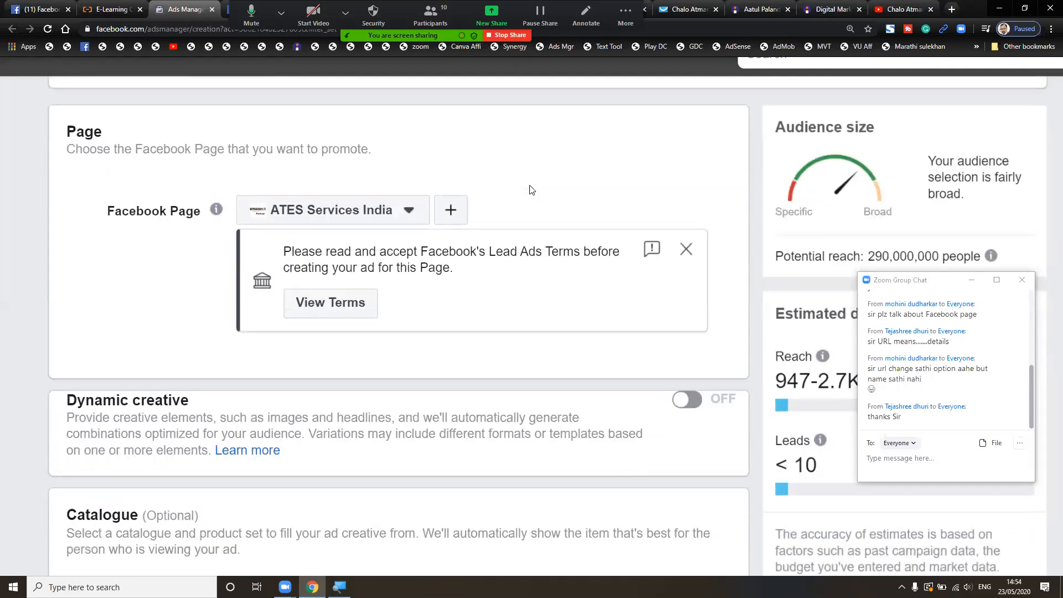
scroll(529, 190, up, 1)
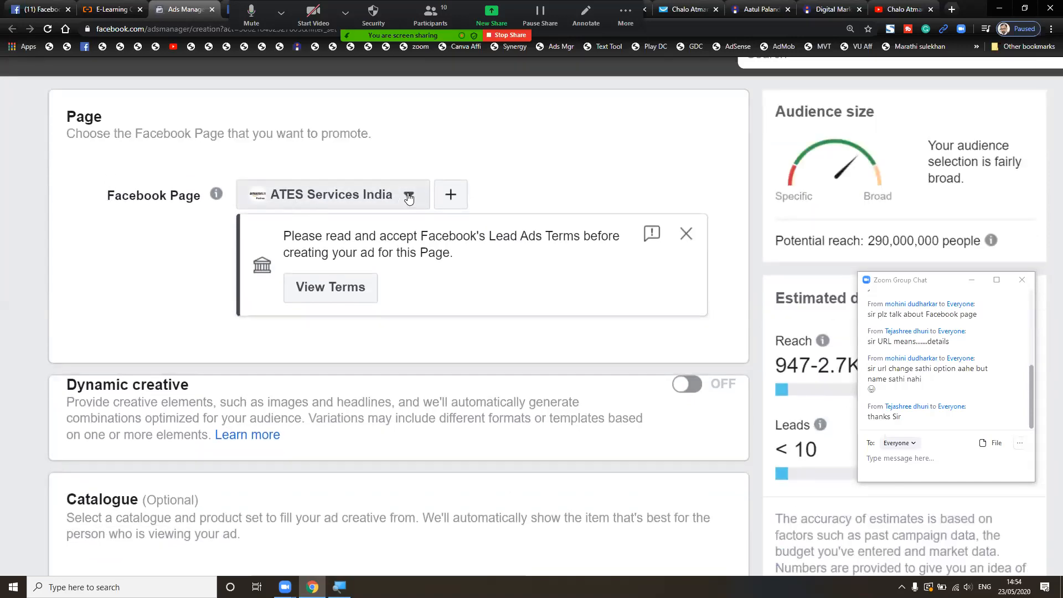
- Open the Facebook Page list and expand the five-page account to view its pages
click(409, 196)
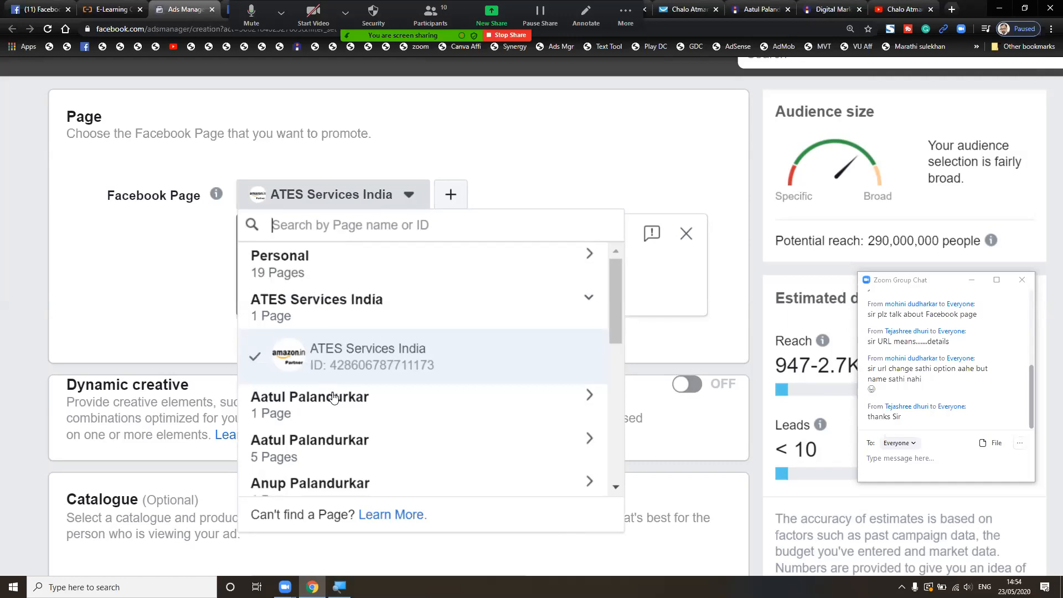
scroll(333, 397, down, 2)
scroll(332, 385, down, 8)
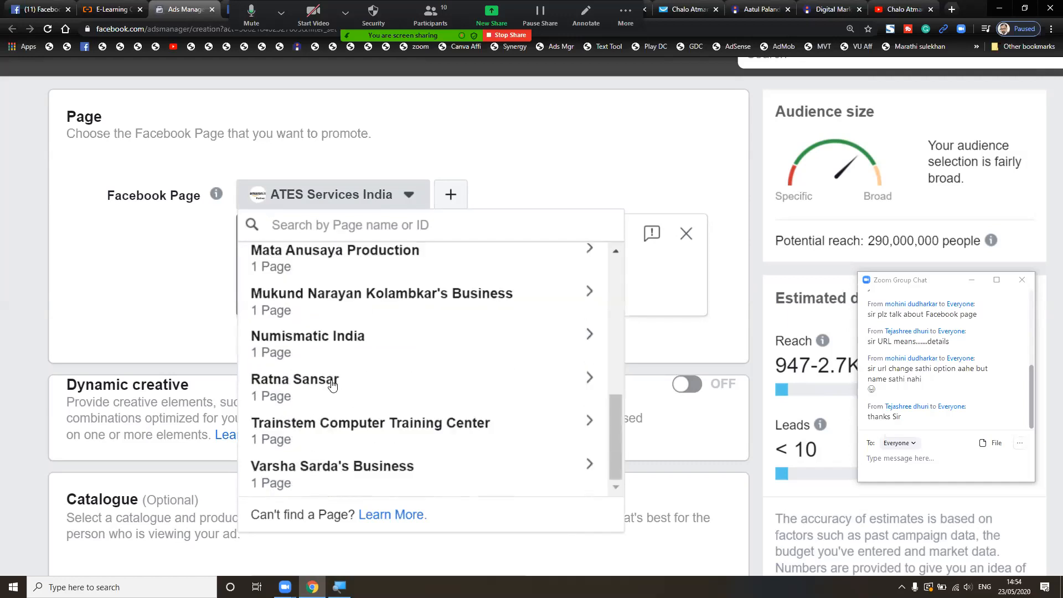
scroll(332, 382, up, 10)
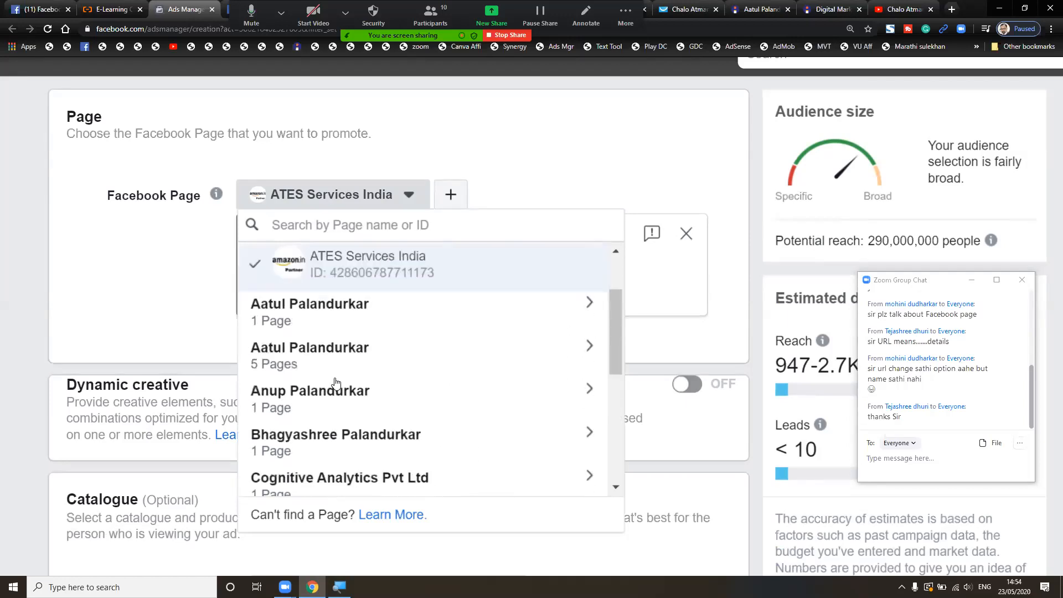
click(344, 368)
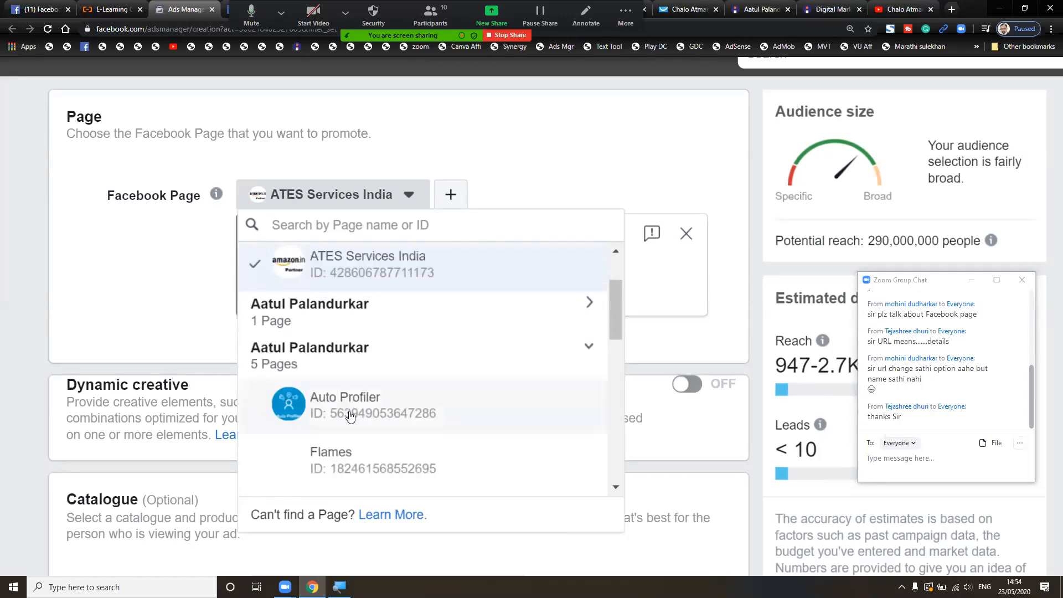
scroll(350, 410, down, 3)
scroll(351, 412, down, 2)
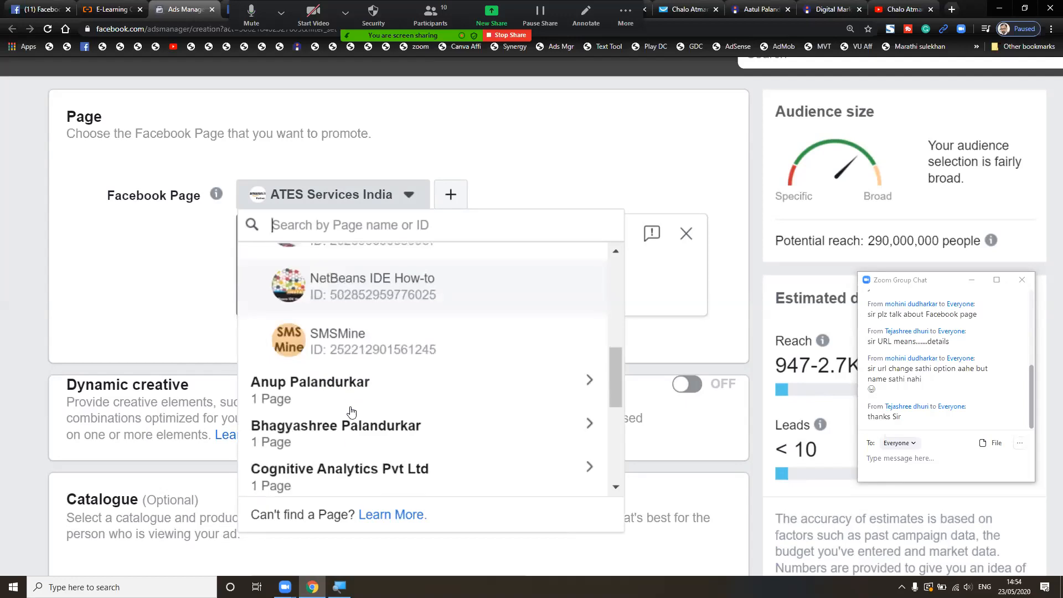
scroll(351, 410, up, 5)
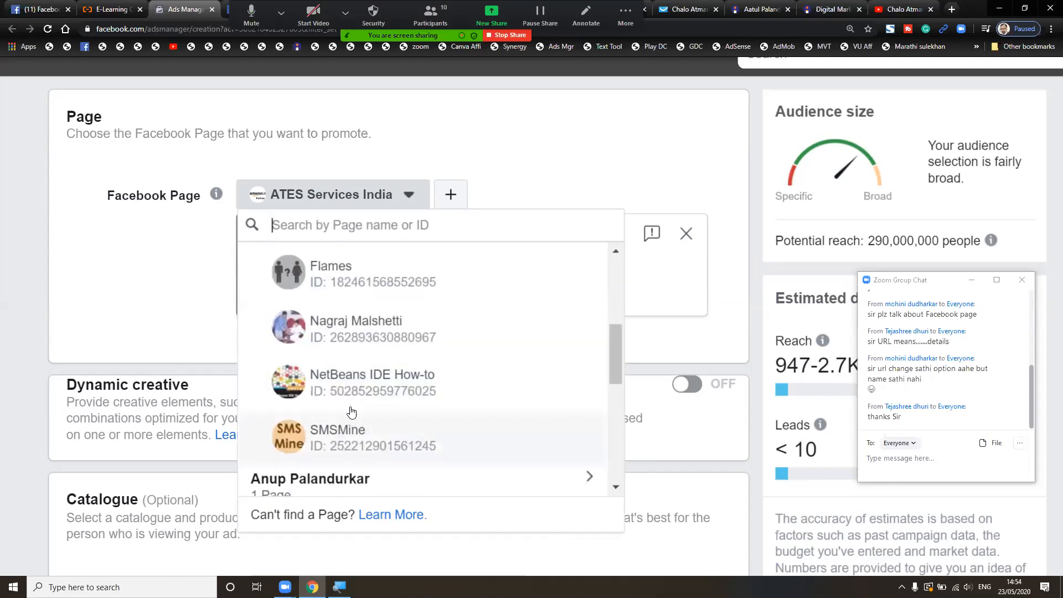
- Select the personal page under the one-page account as the promoted page
click(393, 304)
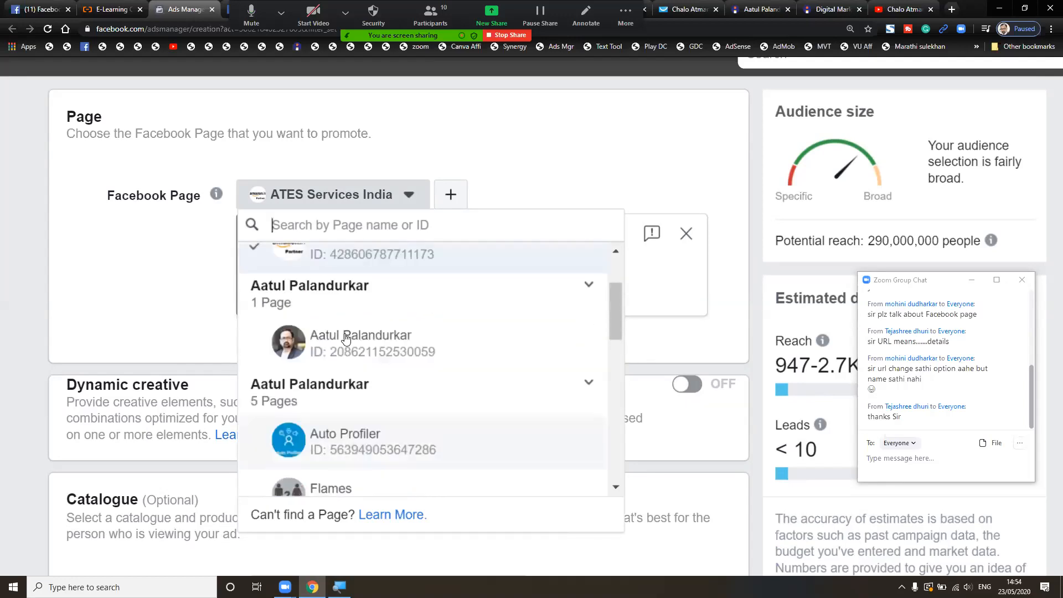
click(349, 333)
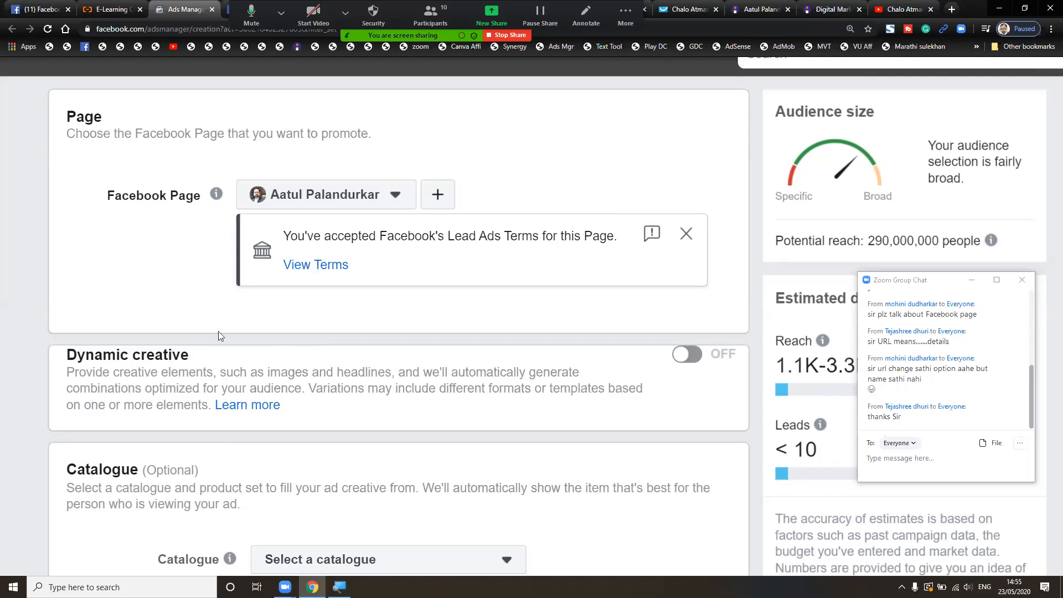
scroll(180, 326, up, 2)
scroll(180, 327, left, 5)
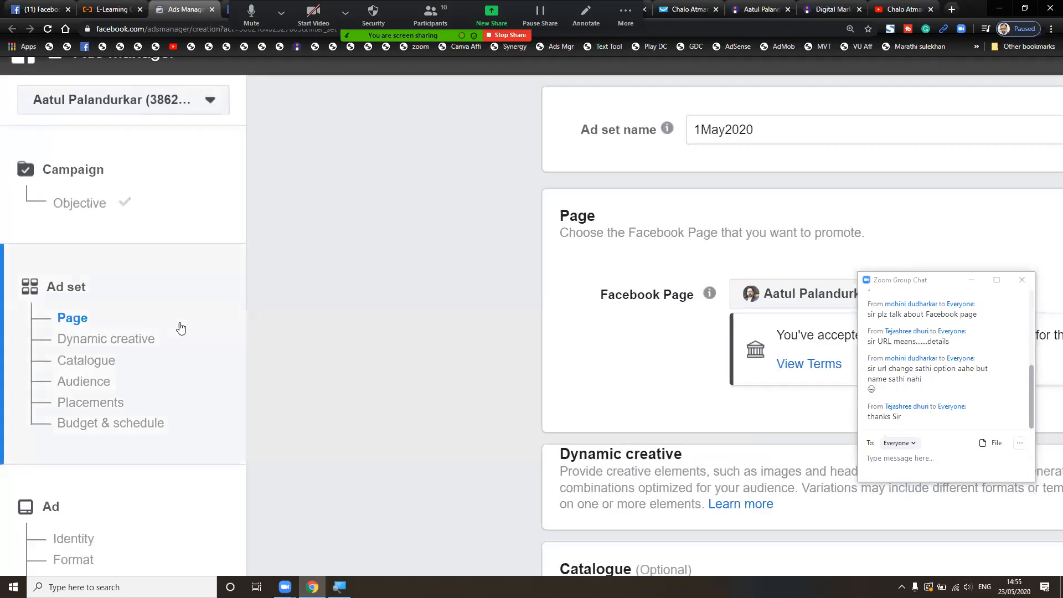
scroll(181, 327, up, 1)
scroll(180, 326, down, 5)
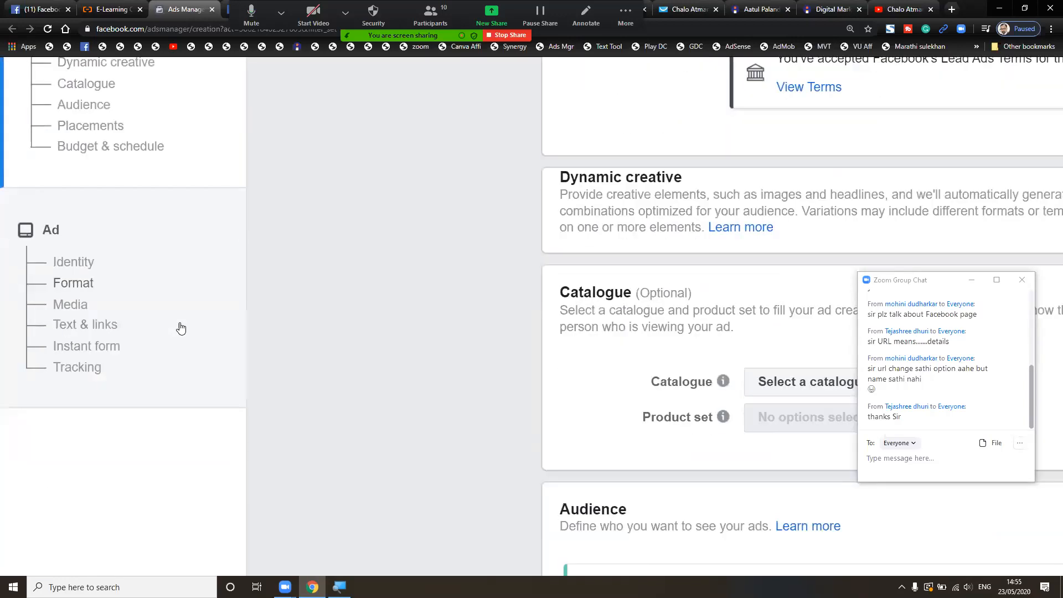
scroll(461, 244, right, 5)
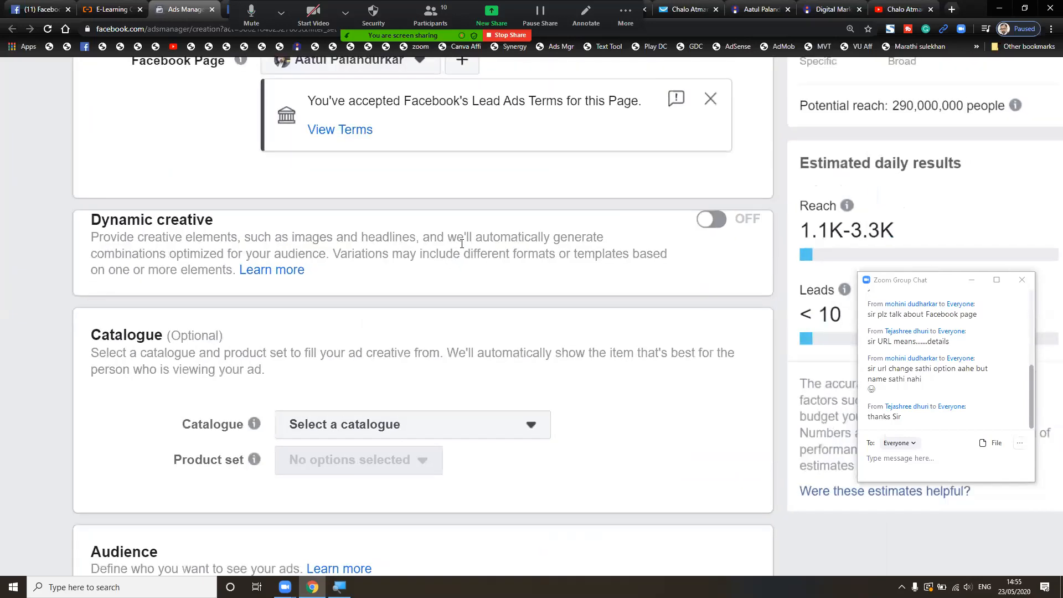
scroll(462, 244, up, 5)
scroll(461, 244, down, 2)
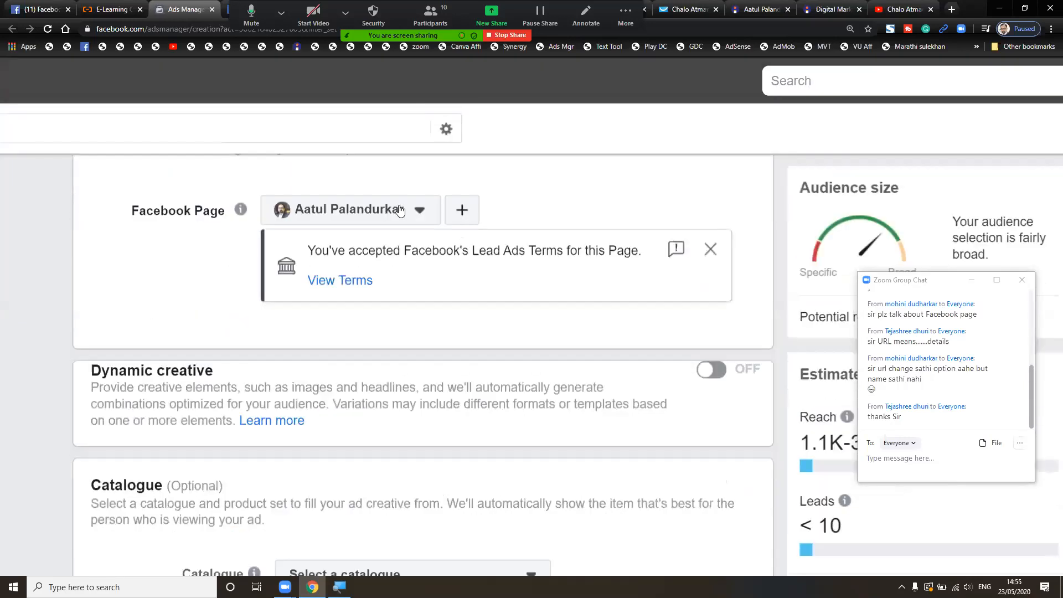
scroll(438, 347, down, 1)
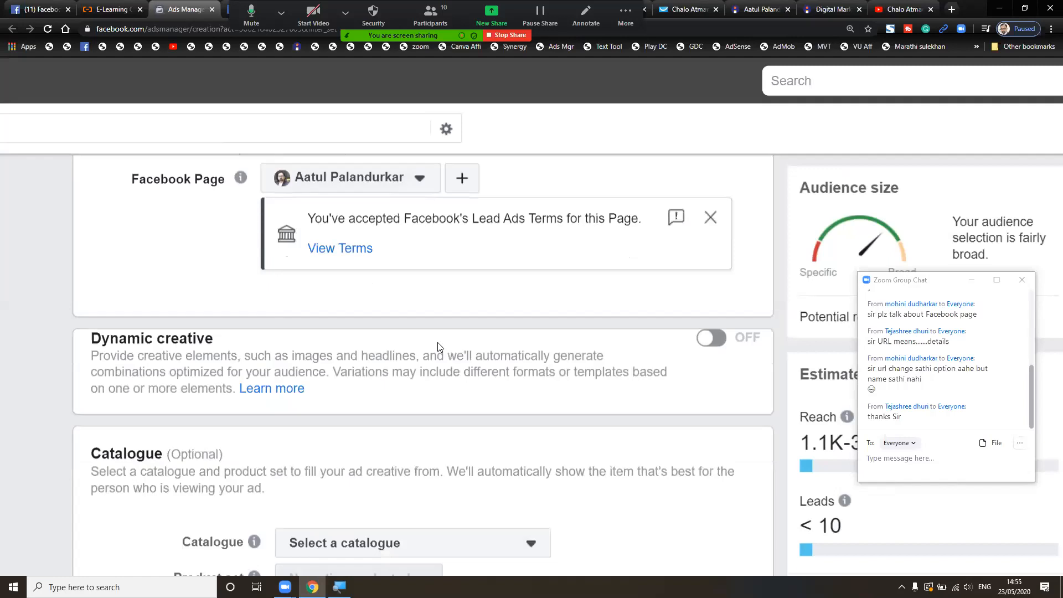
scroll(438, 347, down, 2)
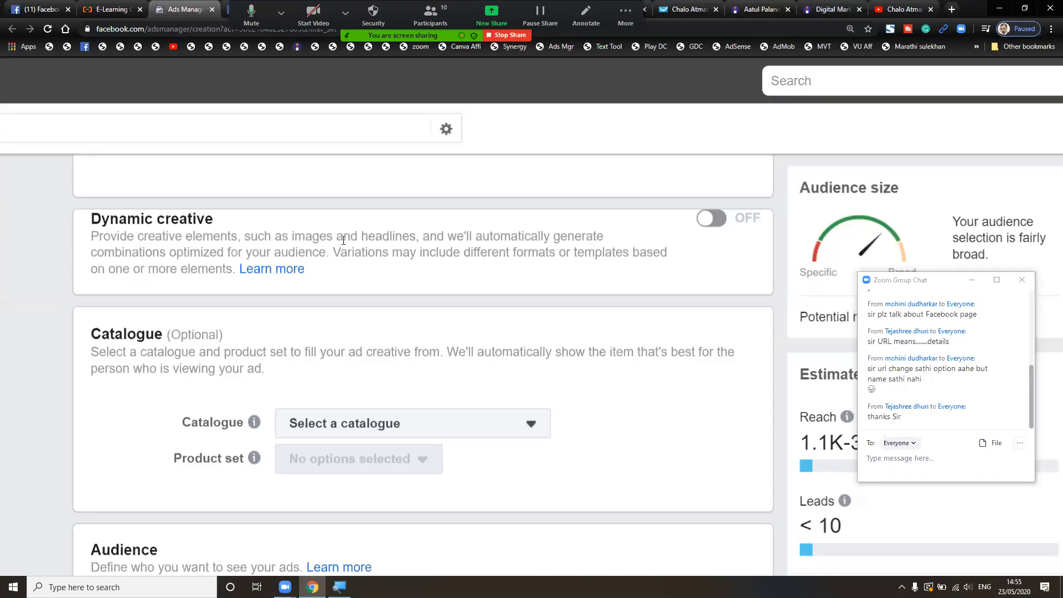
scroll(360, 313, down, 1)
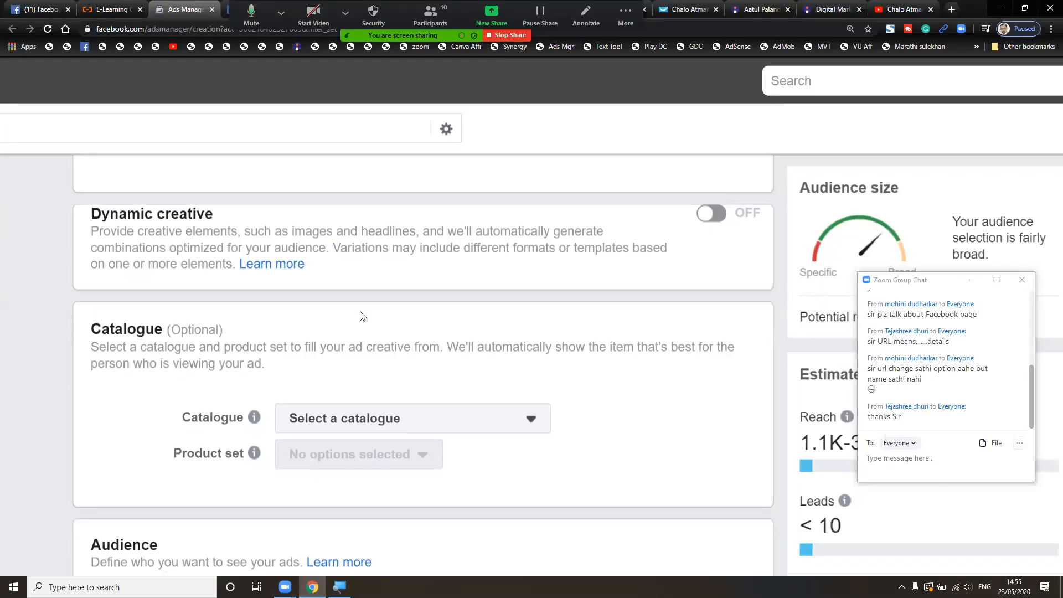
scroll(361, 315, down, 2)
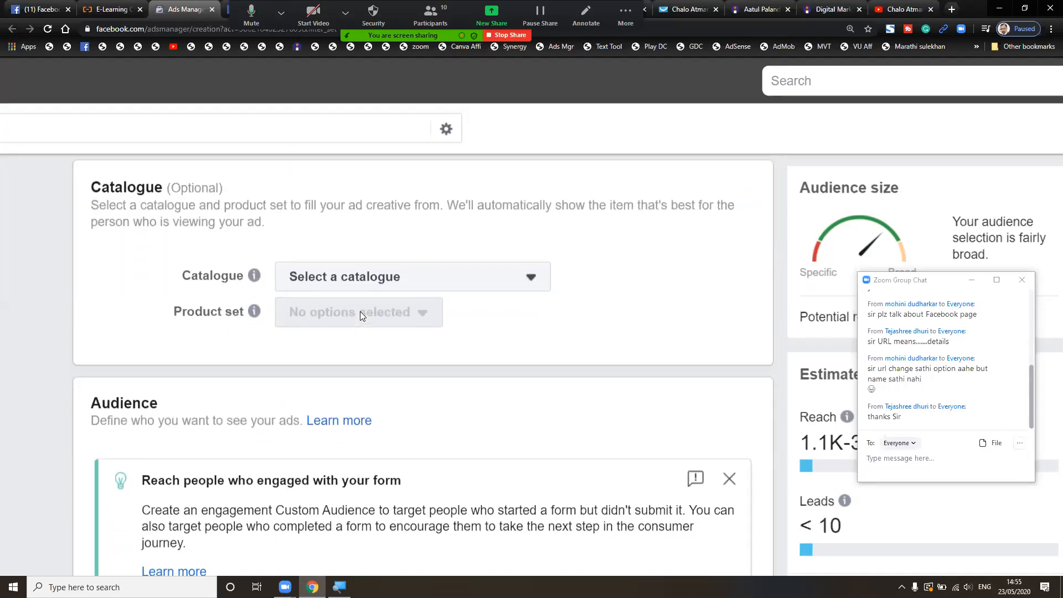
click(428, 286)
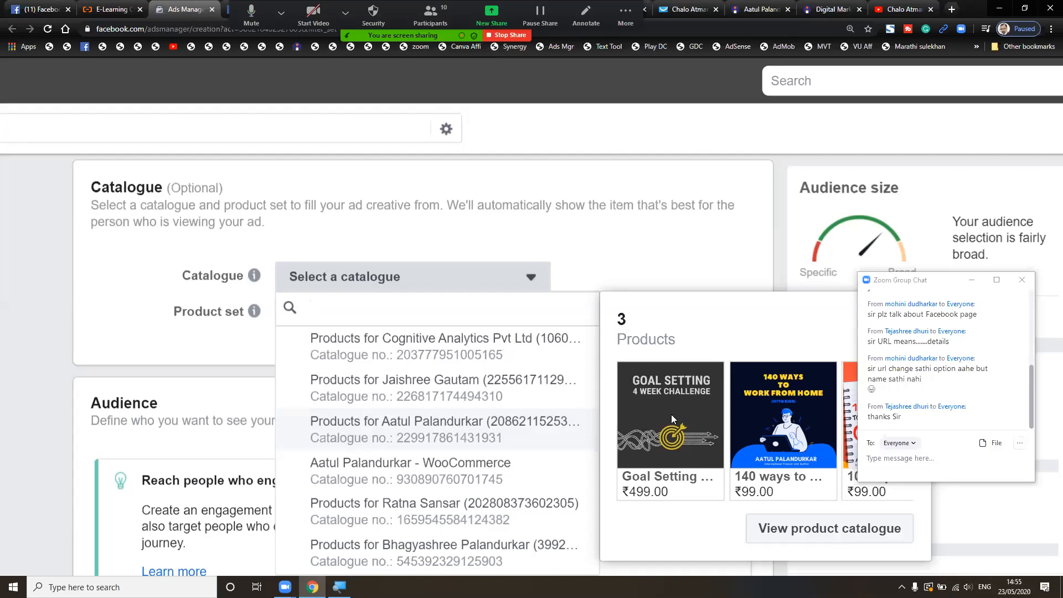
click(618, 248)
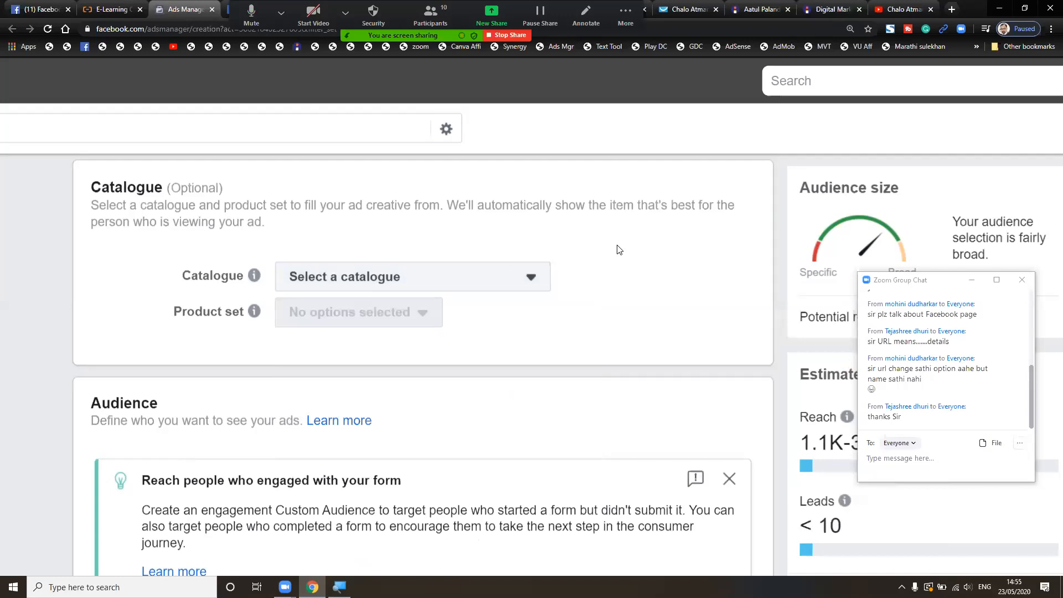
scroll(618, 249, down, 5)
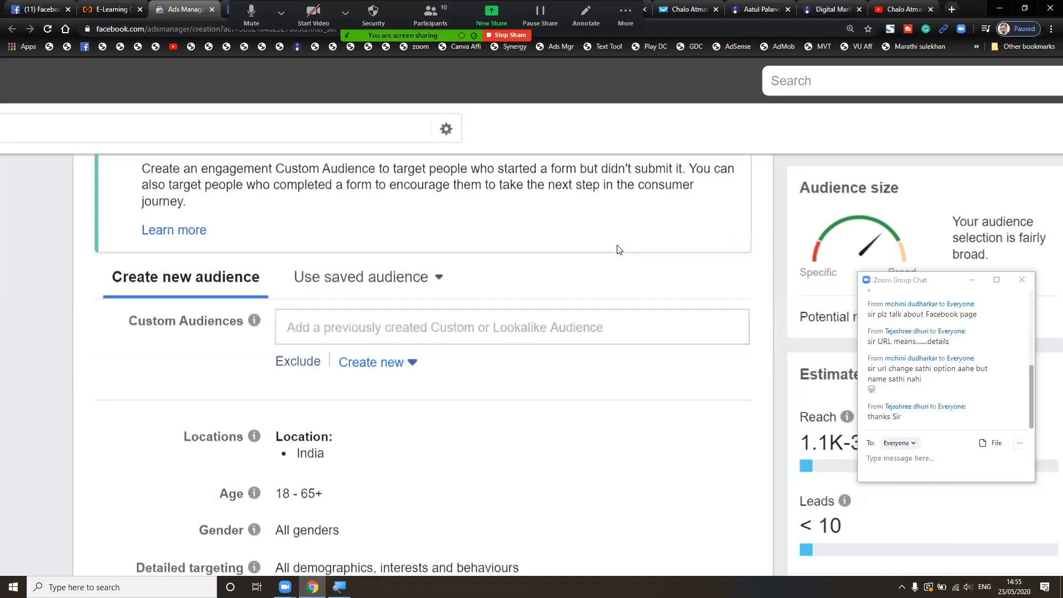
scroll(619, 249, down, 2)
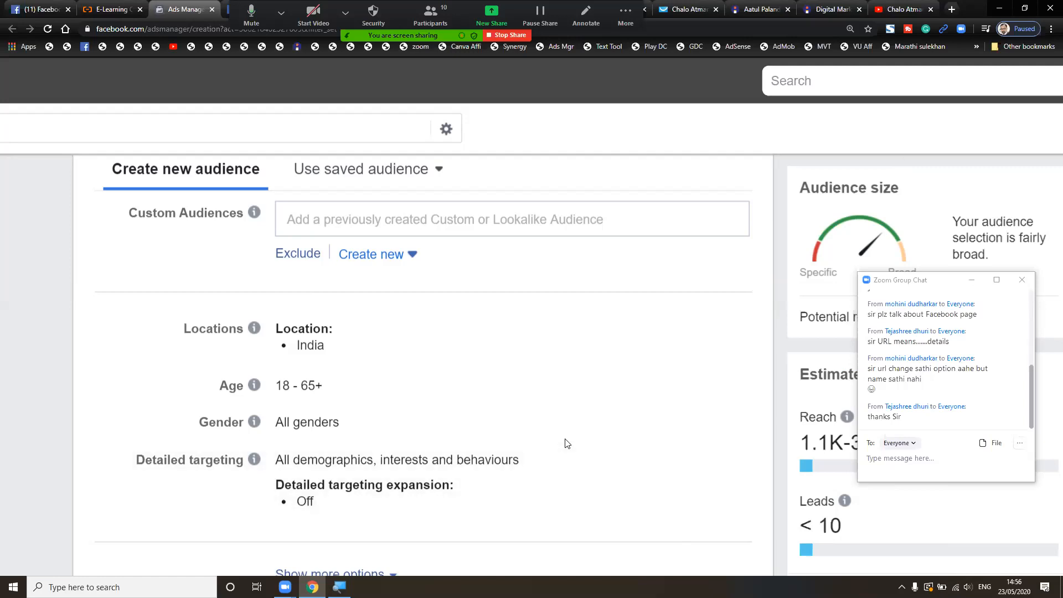
scroll(773, 499, right, 5)
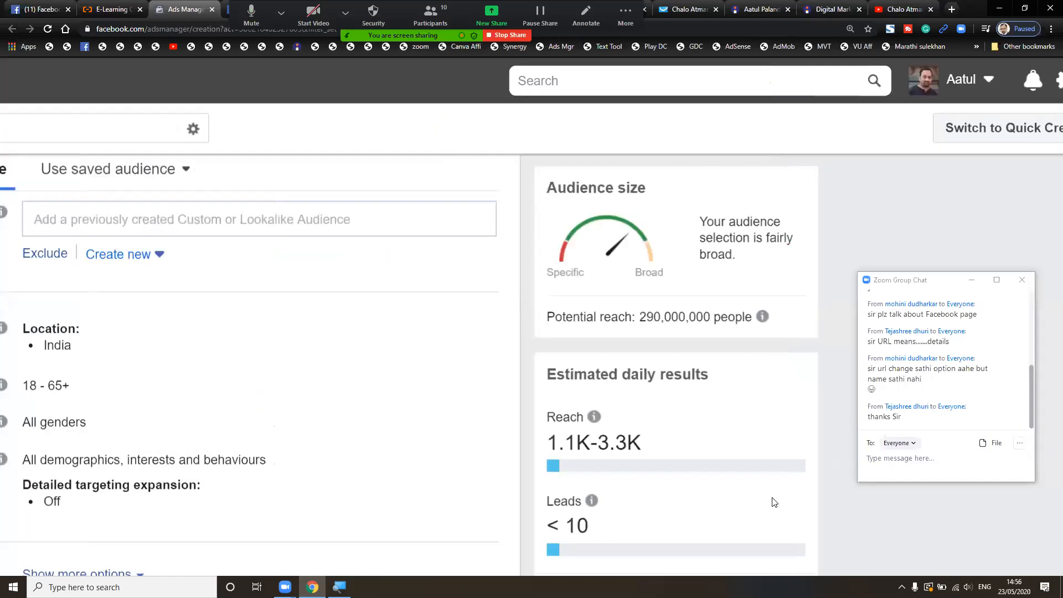
scroll(485, 514, left, 3)
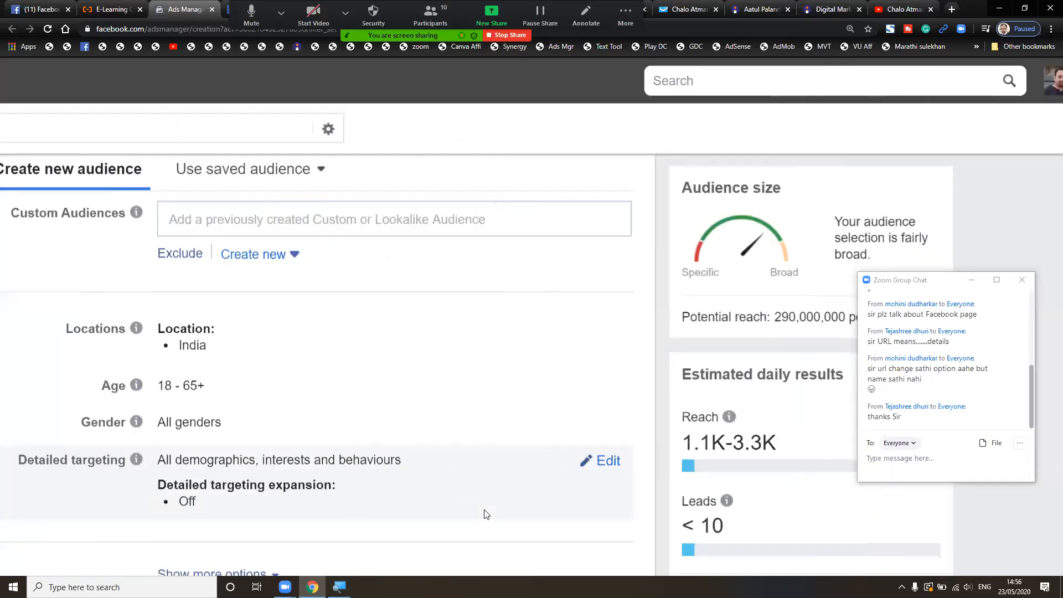
scroll(485, 514, left, 2)
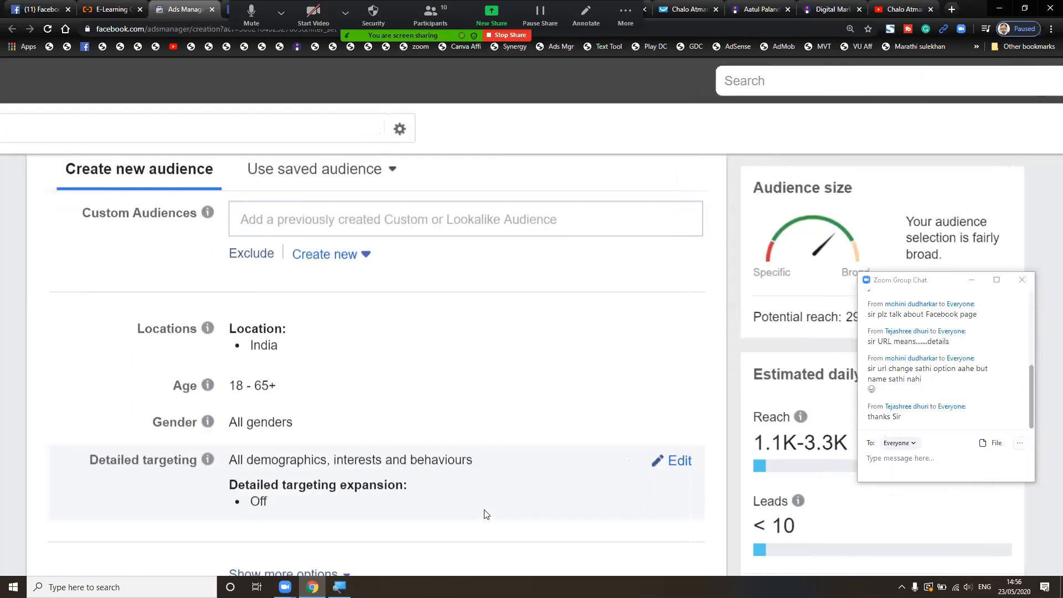
key(alt+Tab)
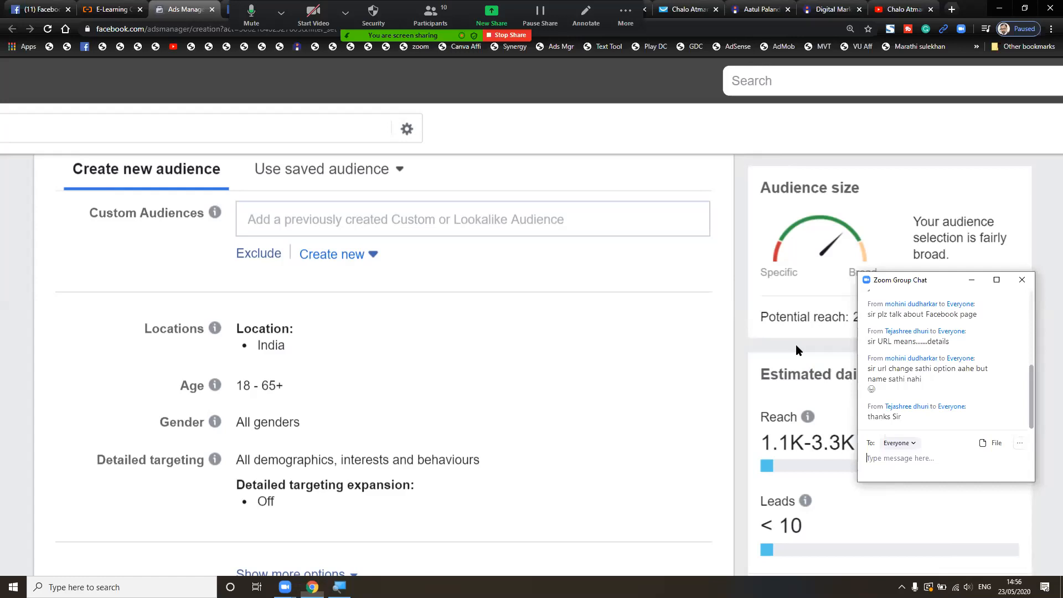
drag(941, 280, 970, 23)
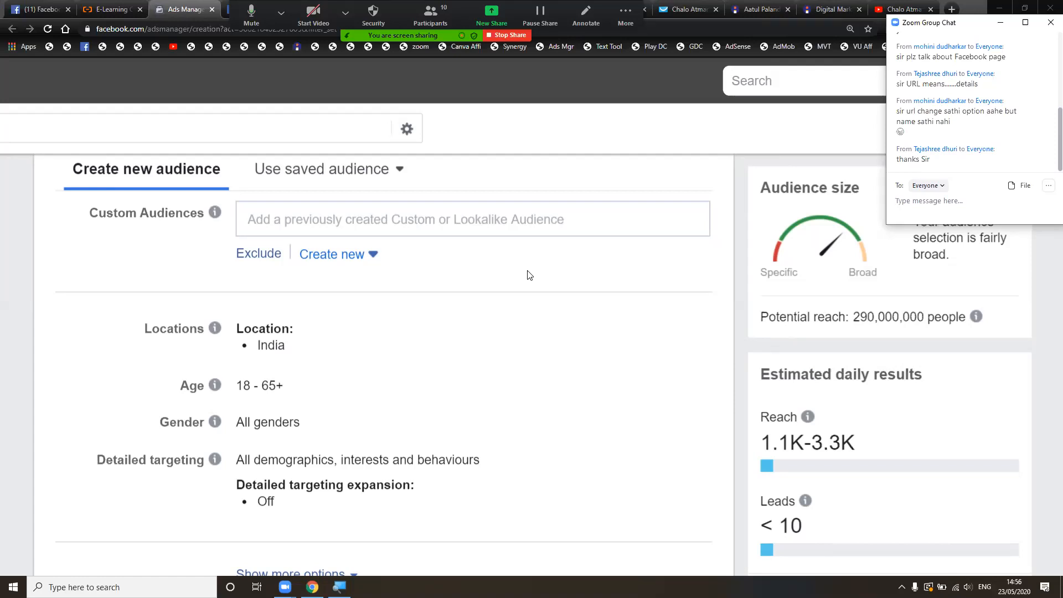
click(368, 176)
click(368, 176)
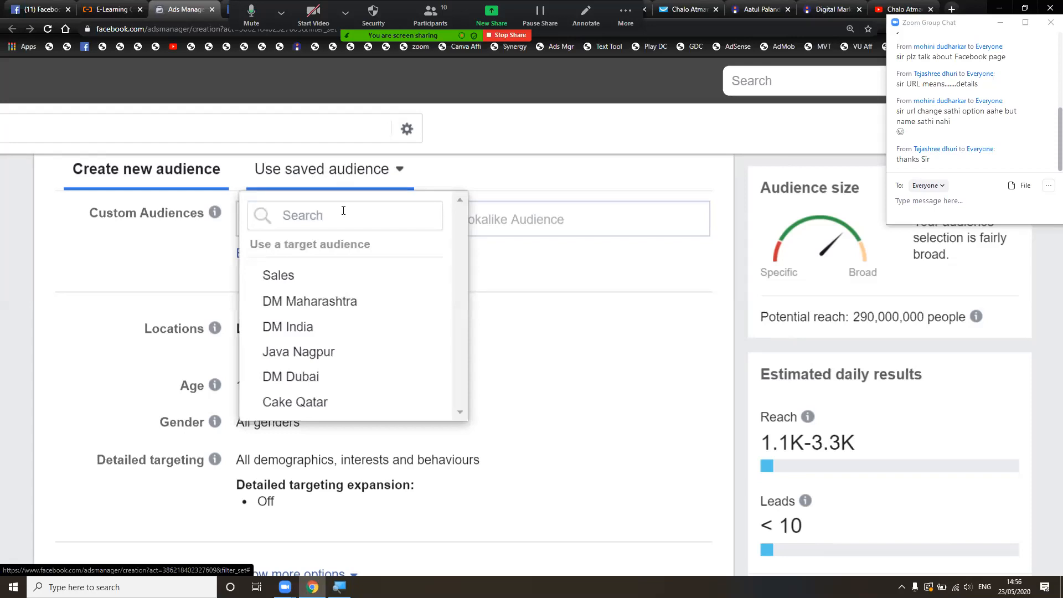
mouse_move(339, 287)
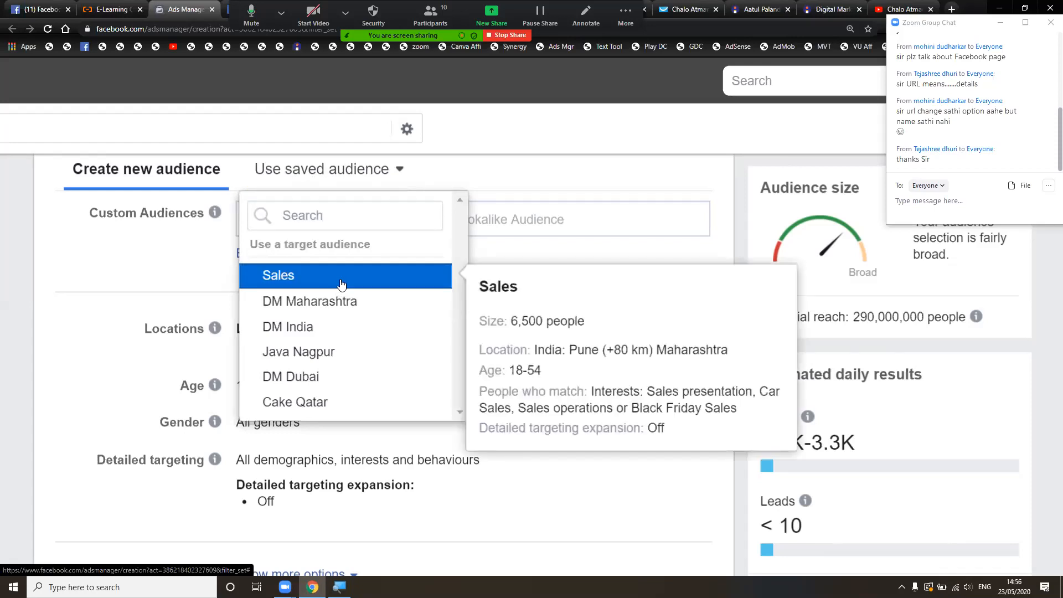
mouse_move(357, 302)
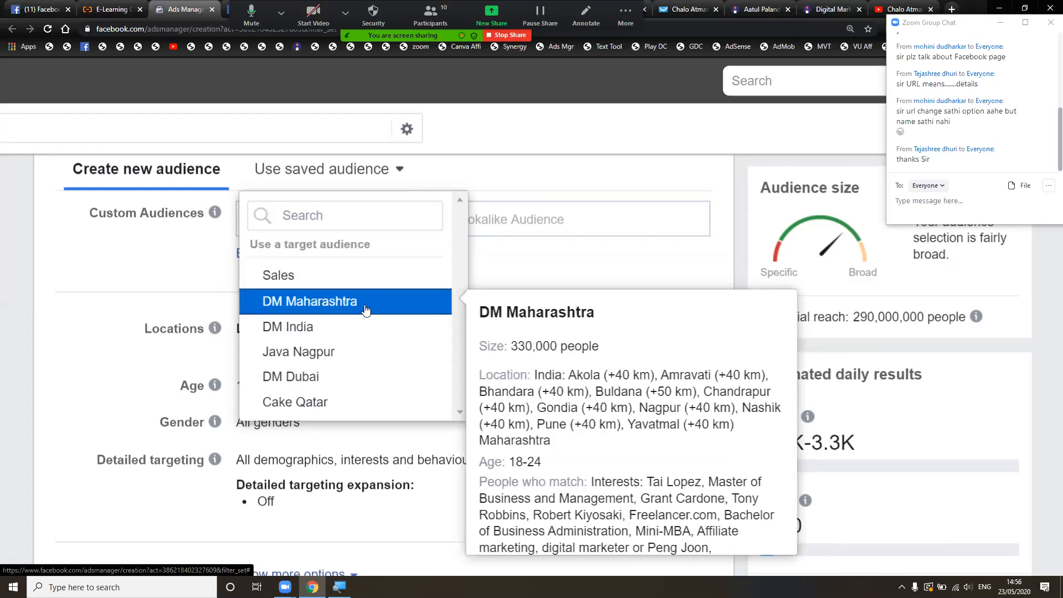
mouse_move(386, 355)
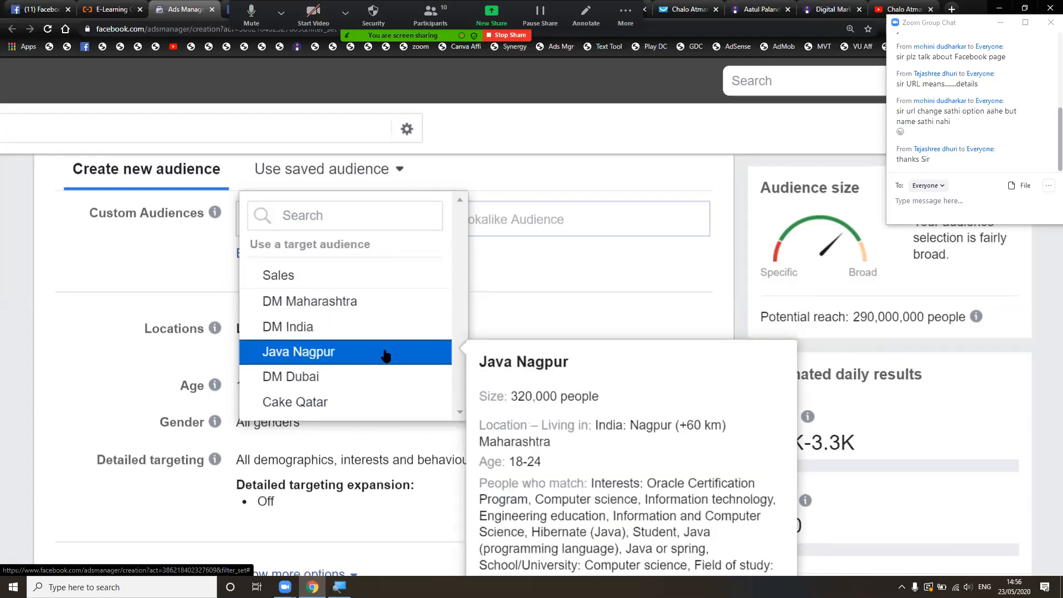
scroll(386, 356, down, 1)
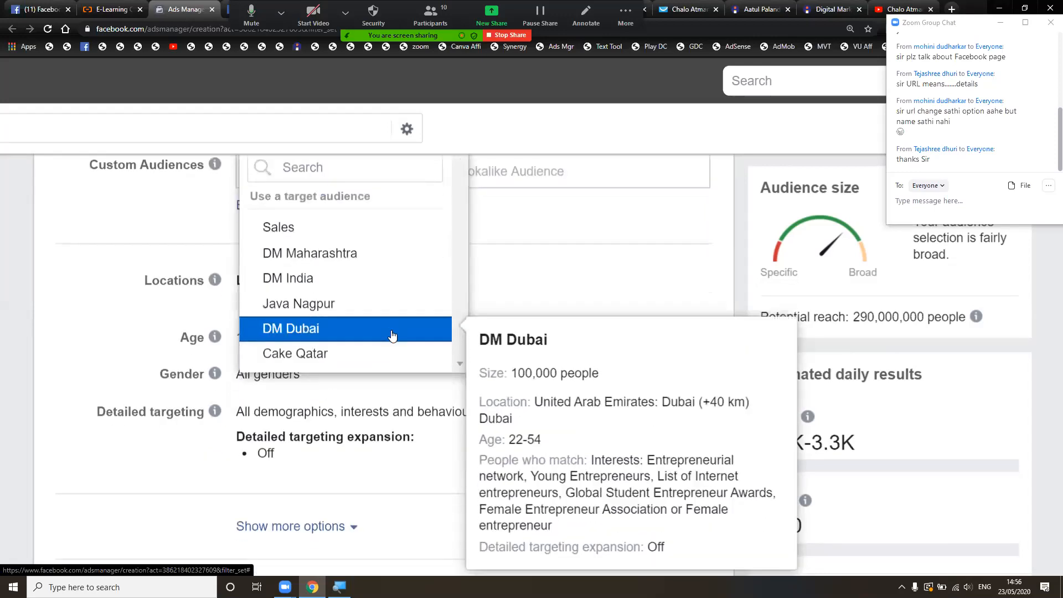
mouse_move(412, 292)
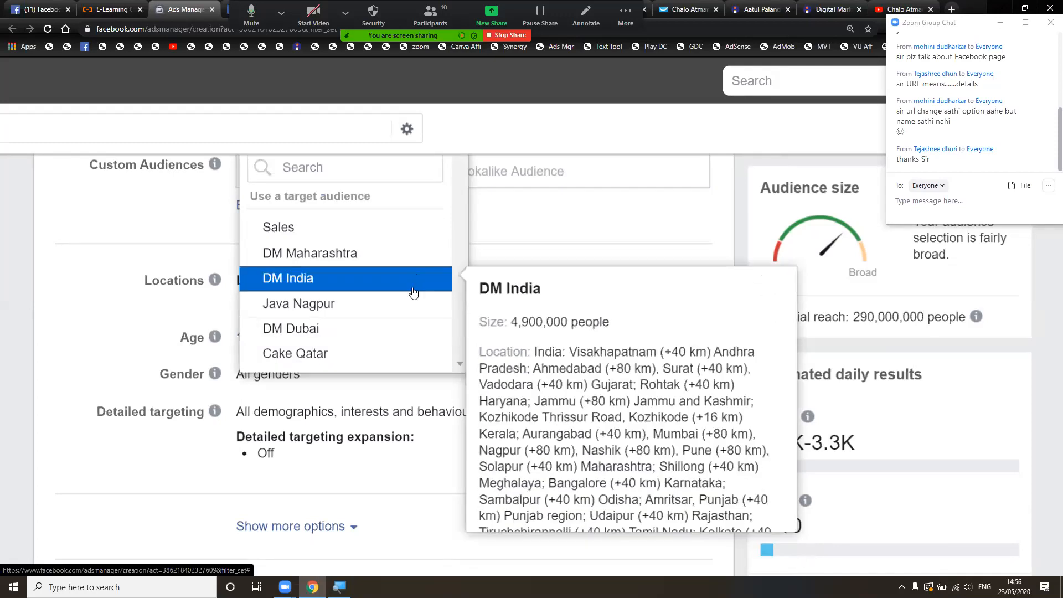
click(209, 225)
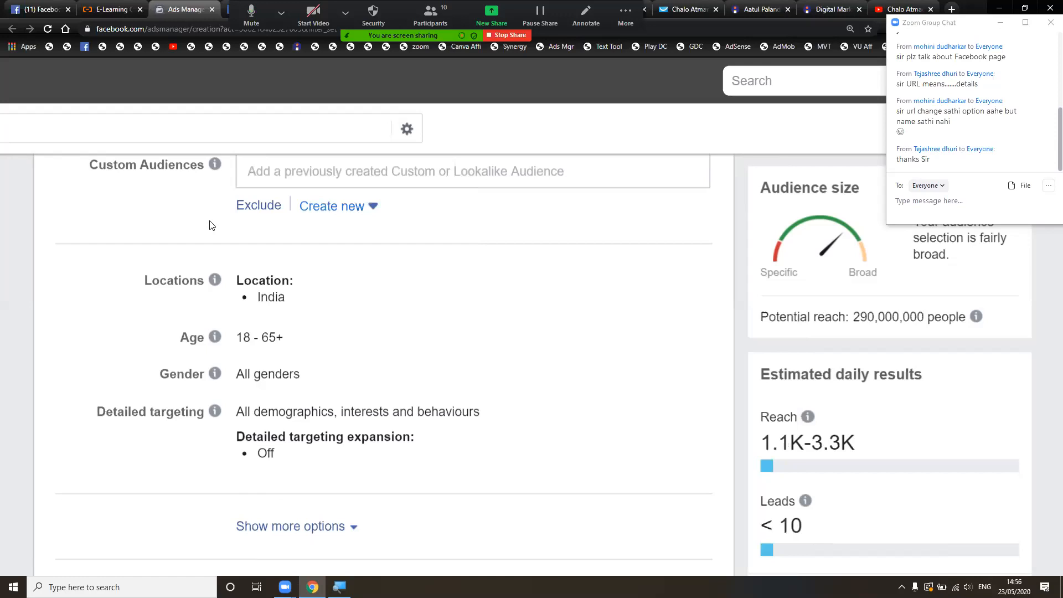
scroll(209, 225, up, 2)
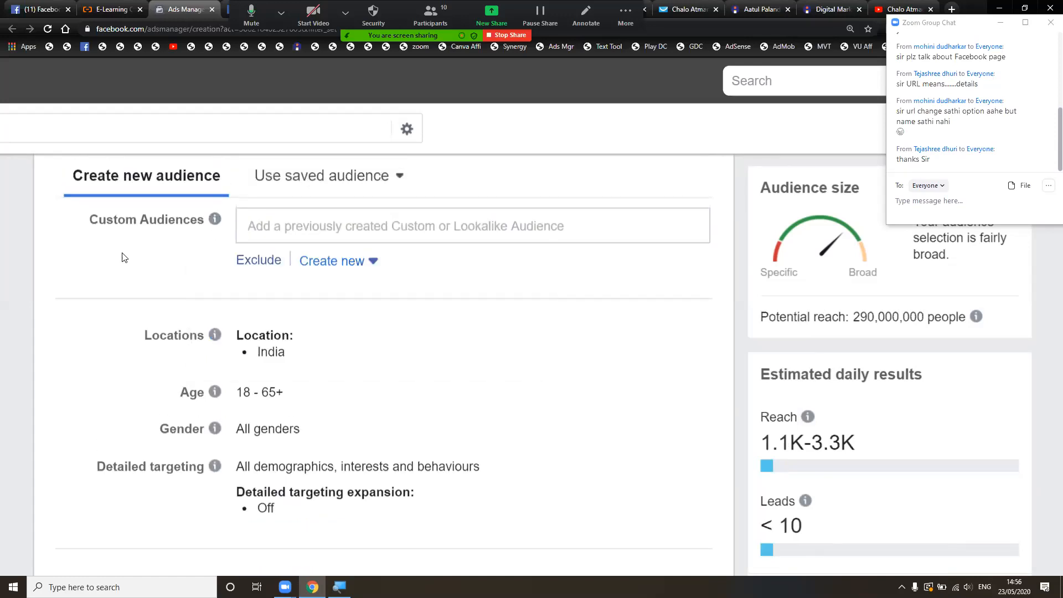
- Edit the audience Locations and remove India, leaving no target location
scroll(123, 258, down, 3)
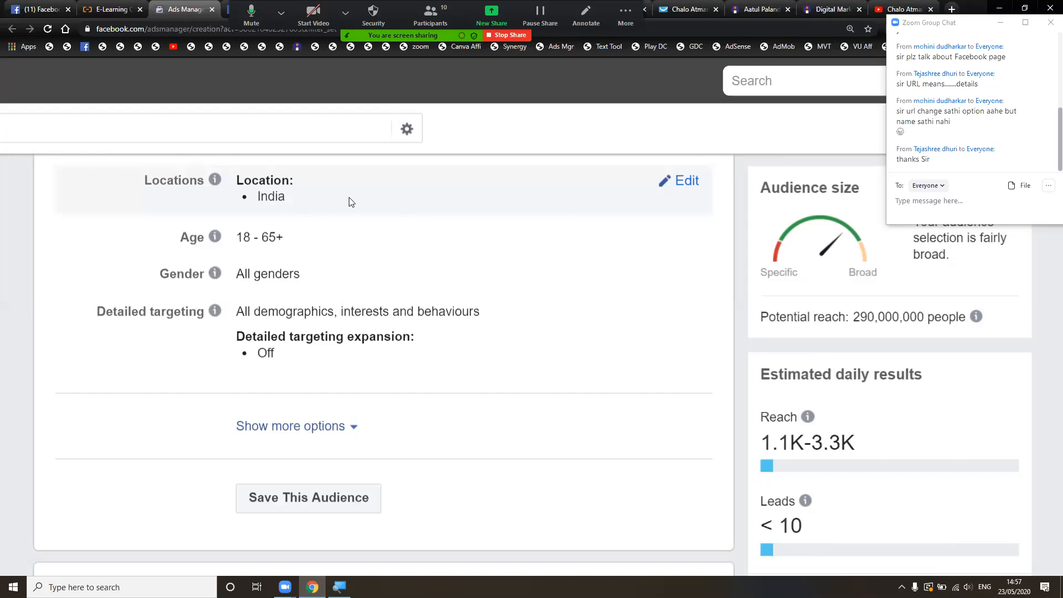
click(687, 182)
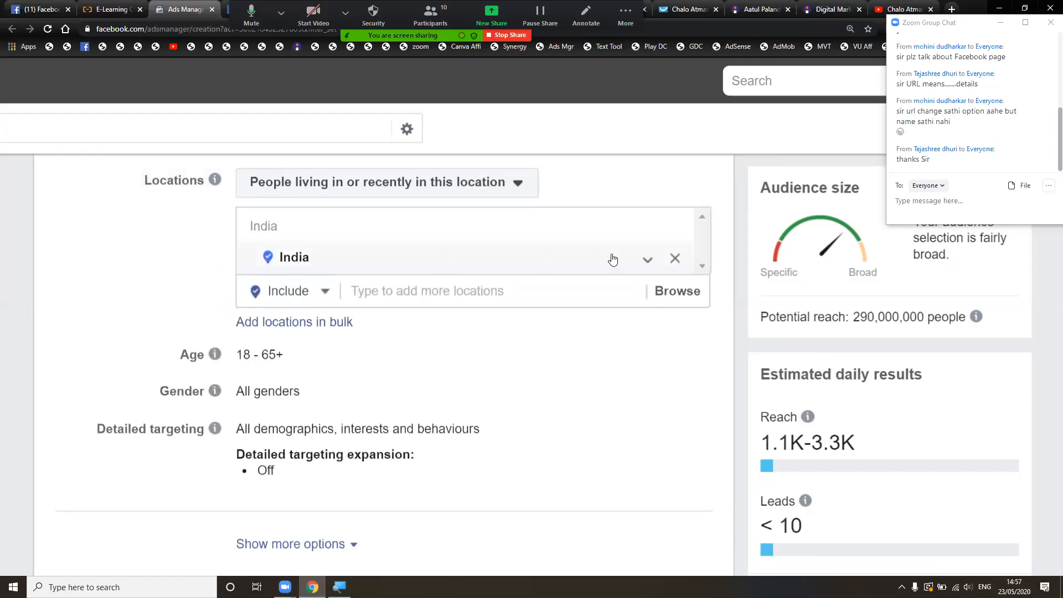
click(675, 259)
scroll(615, 299, down, 2)
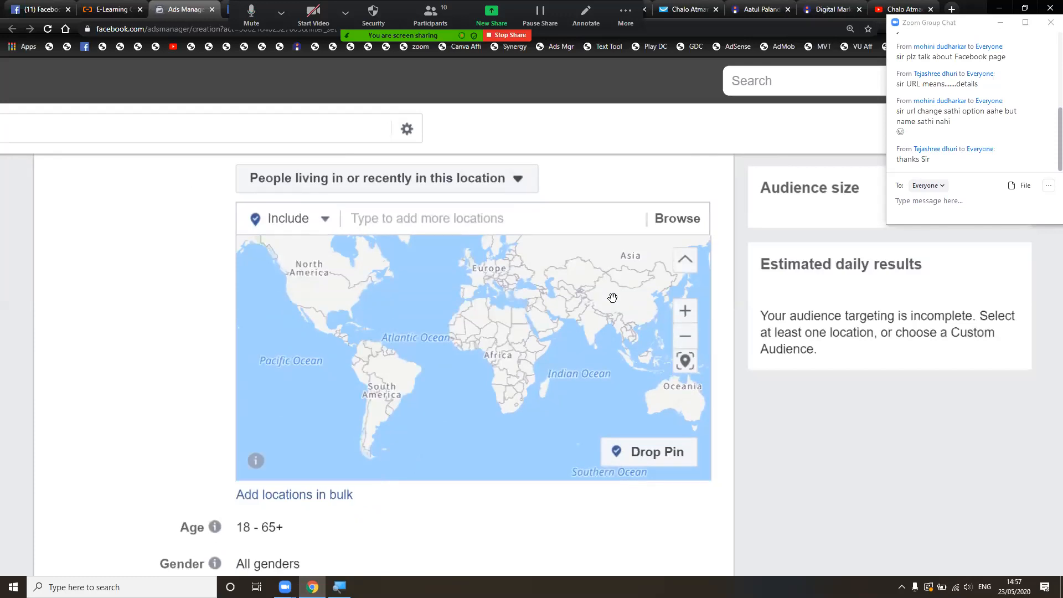
scroll(612, 298, up, 3)
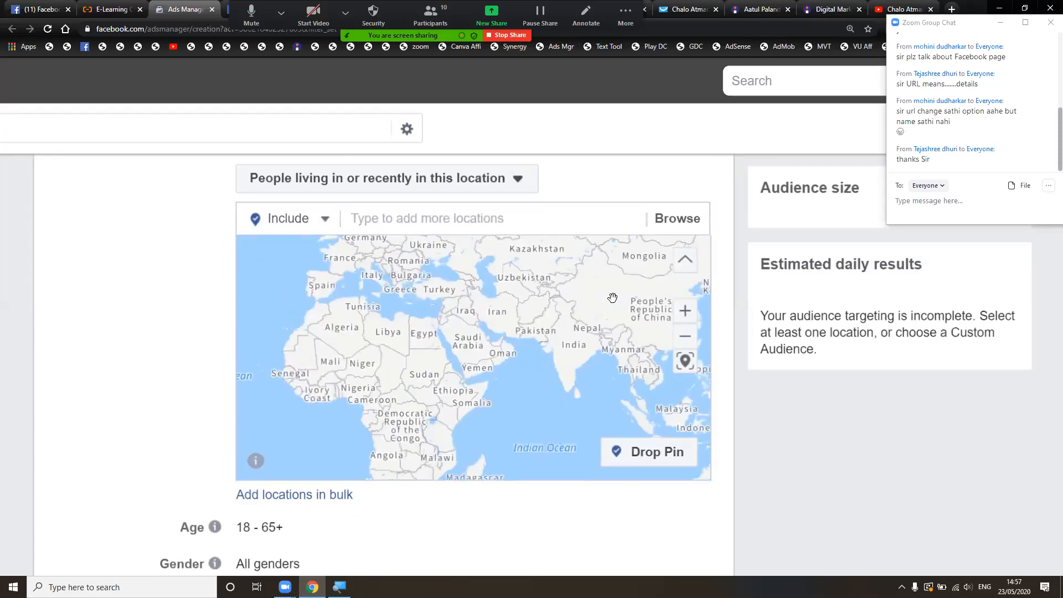
scroll(624, 286, down, 3)
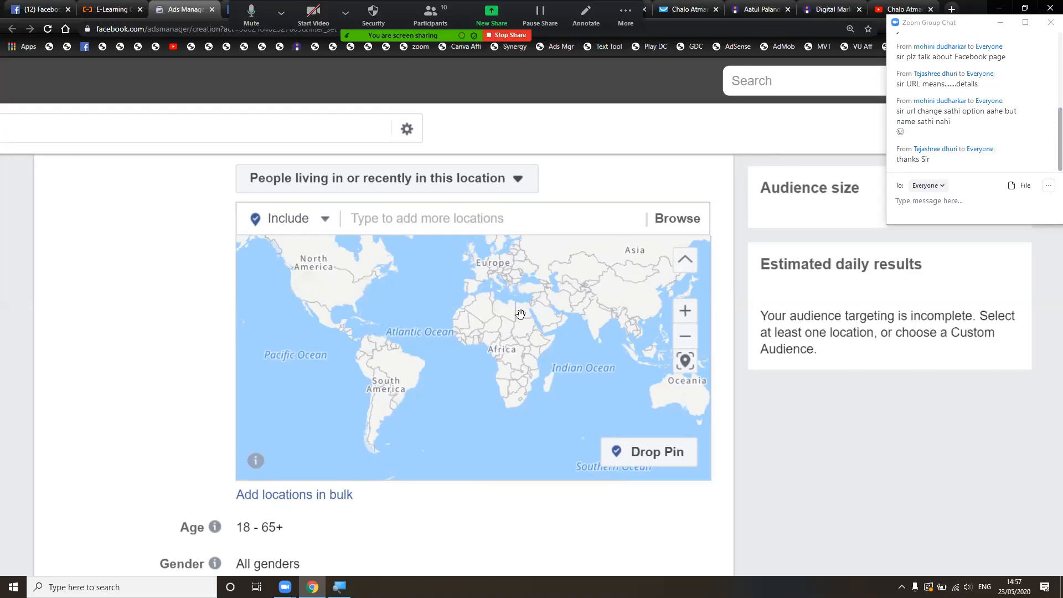
click(493, 223)
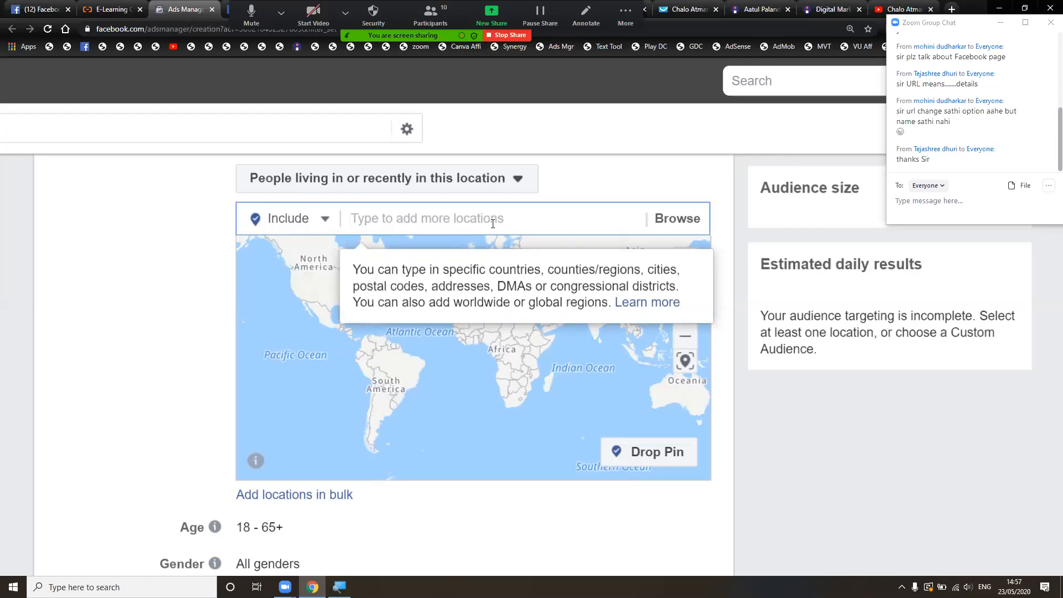
text(Baharin)
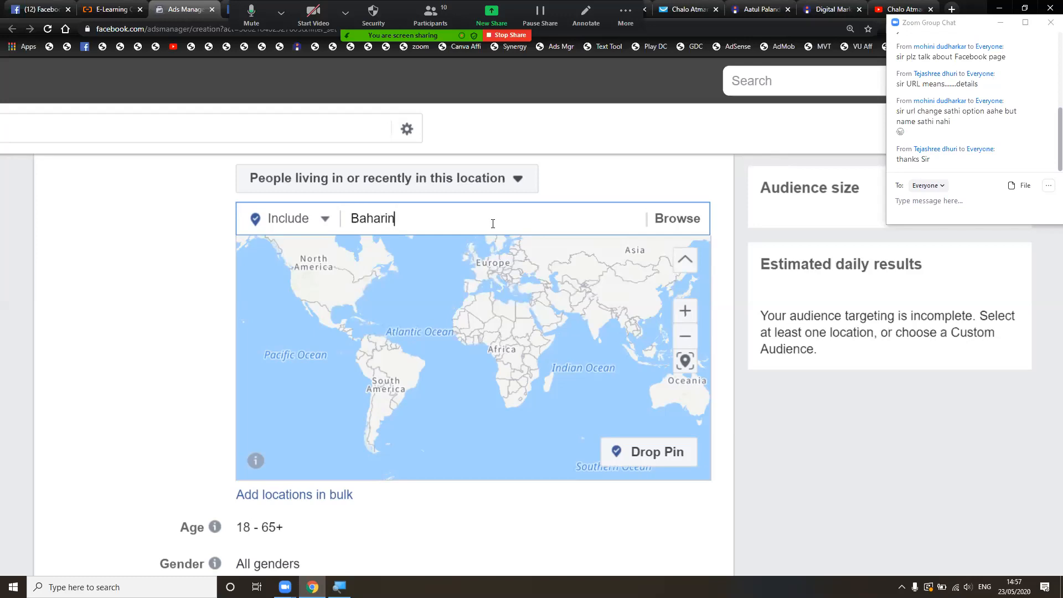
key(BackSpace)
key(BackSpace)
key(BackSpace)
key(BackSpace)
text(rain)
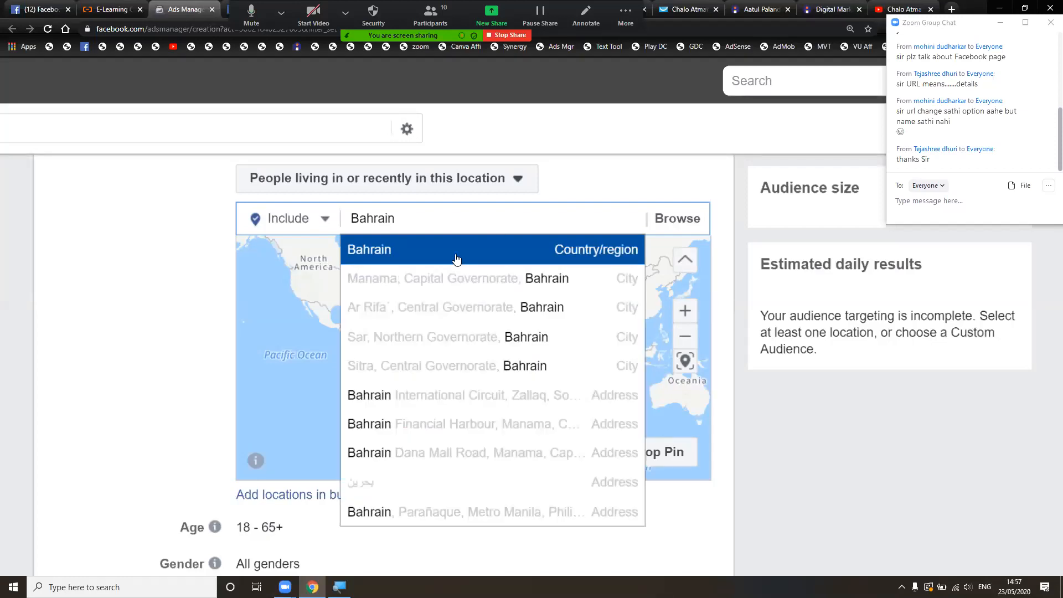
click(454, 252)
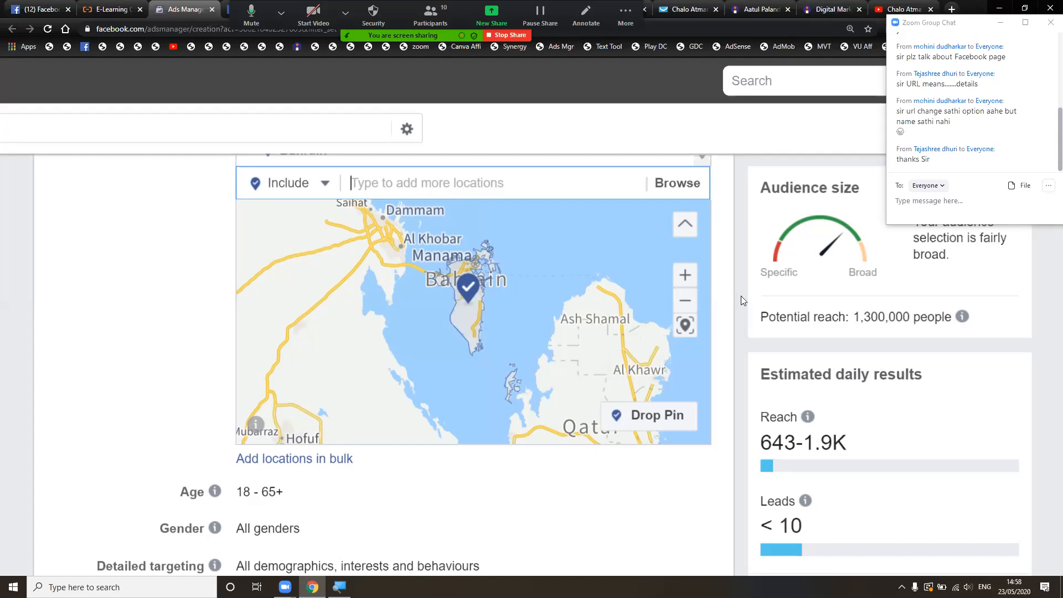
scroll(589, 262, up, 1)
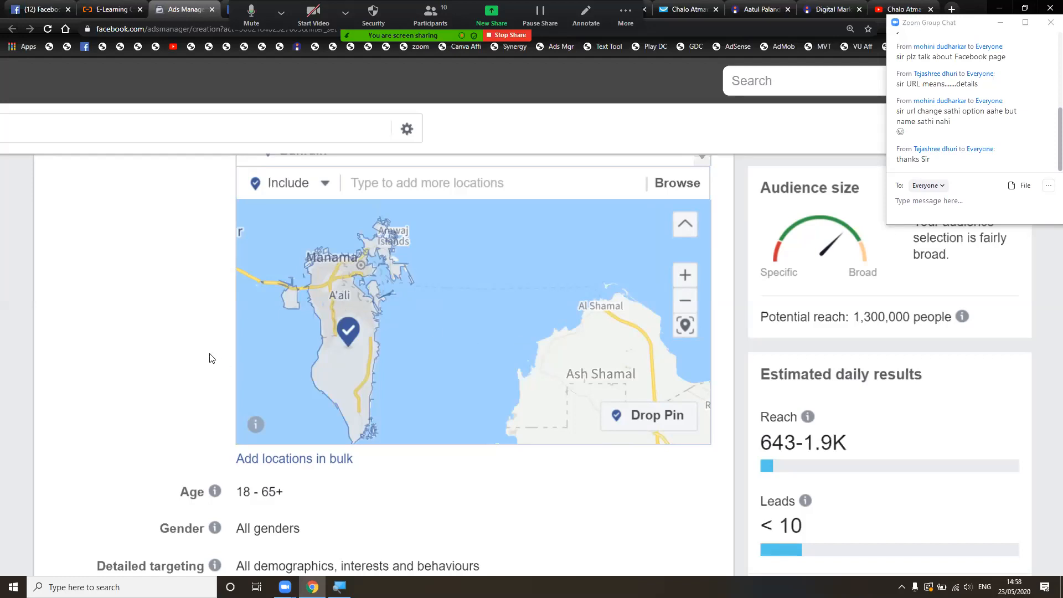
scroll(209, 357, up, 2)
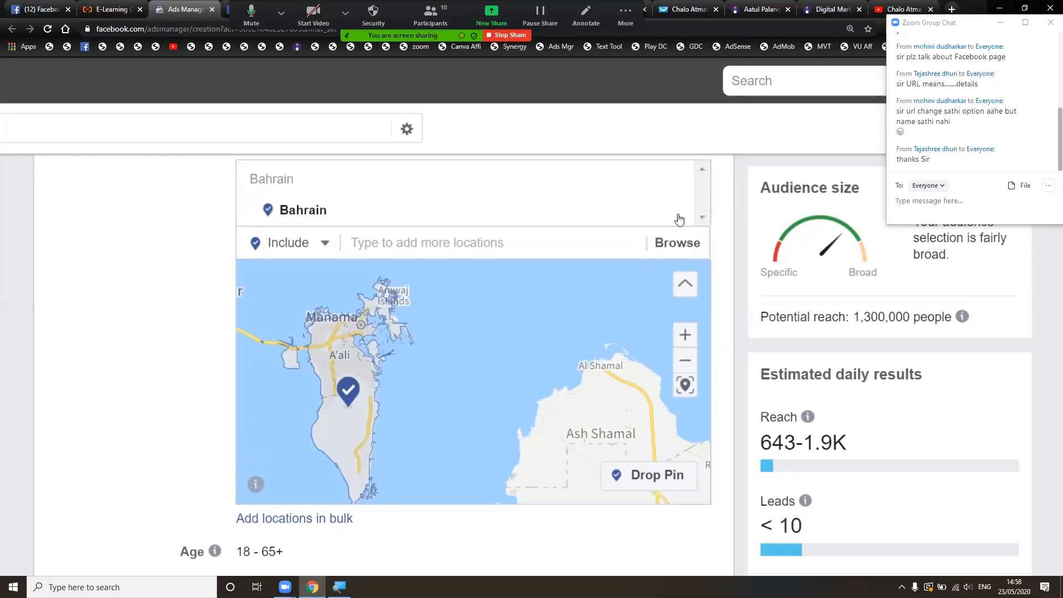
click(675, 213)
- Add Pune, Maharashtra and Mumbai, Maharashtra as target cities
click(575, 279)
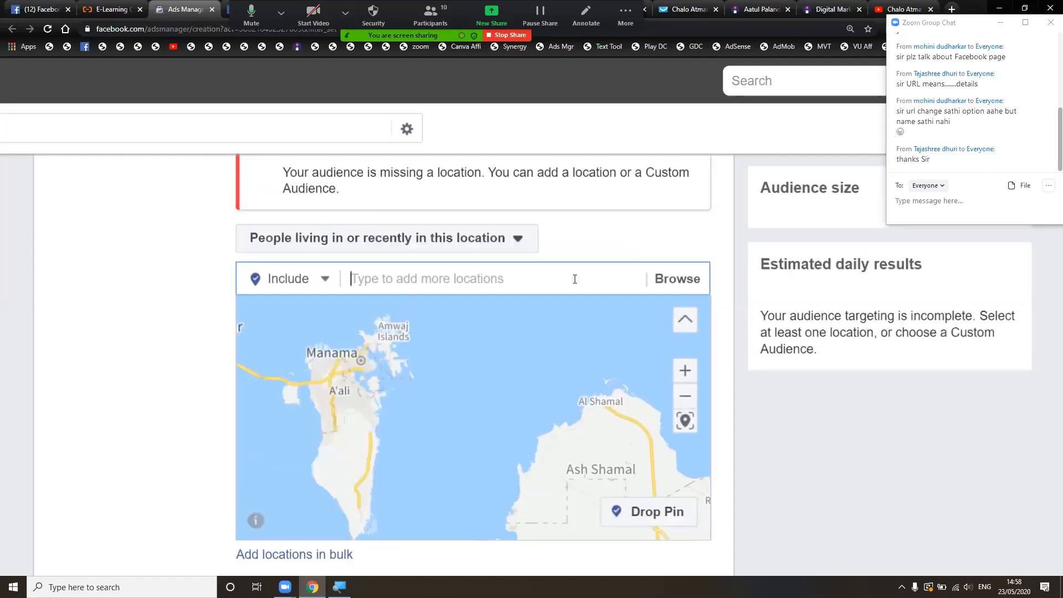
text(Pune)
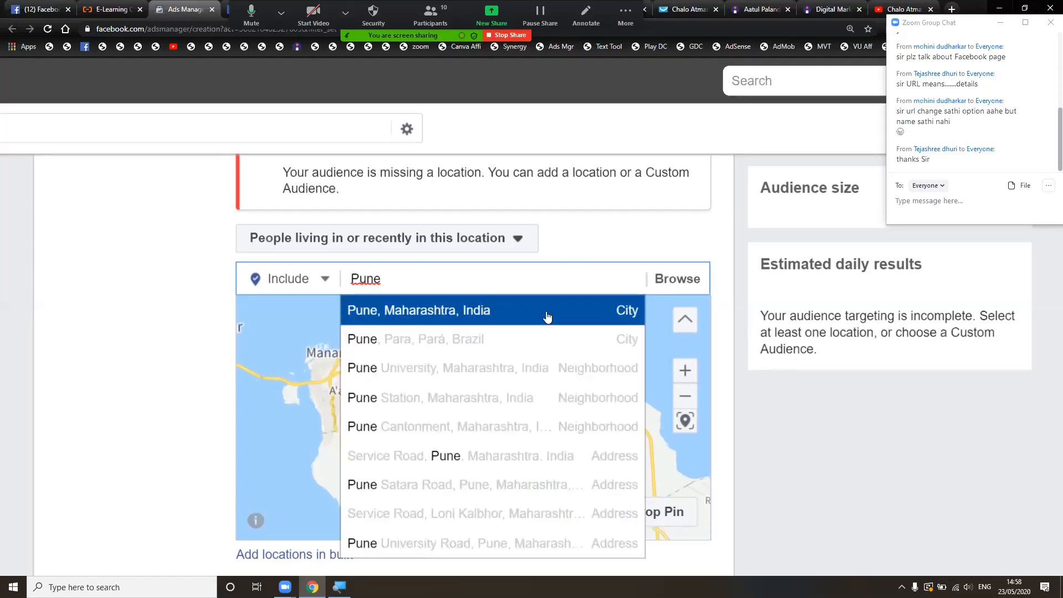
click(547, 314)
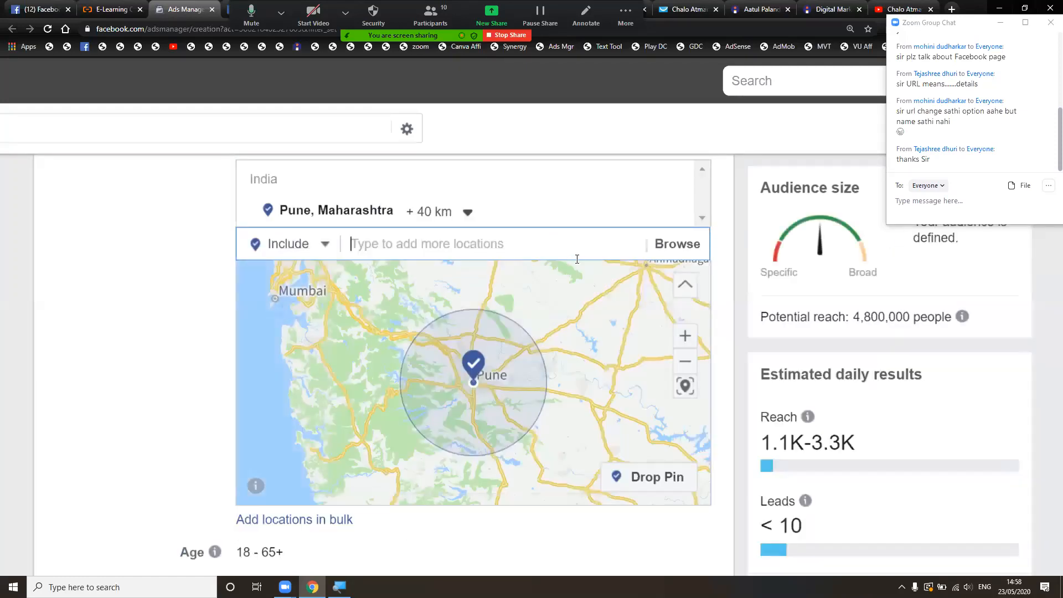
text(Mumbai)
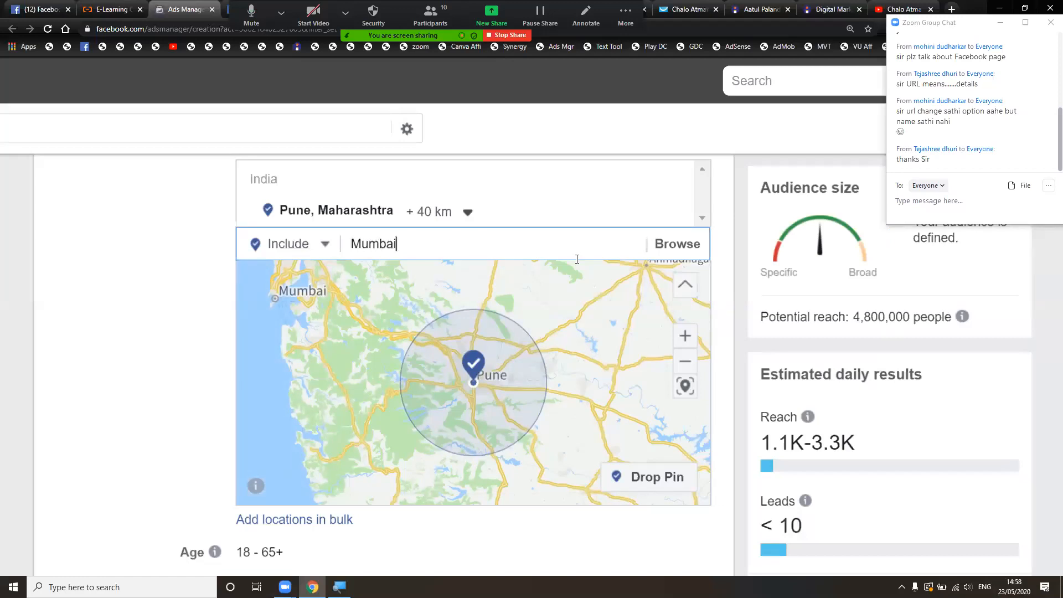
click(564, 275)
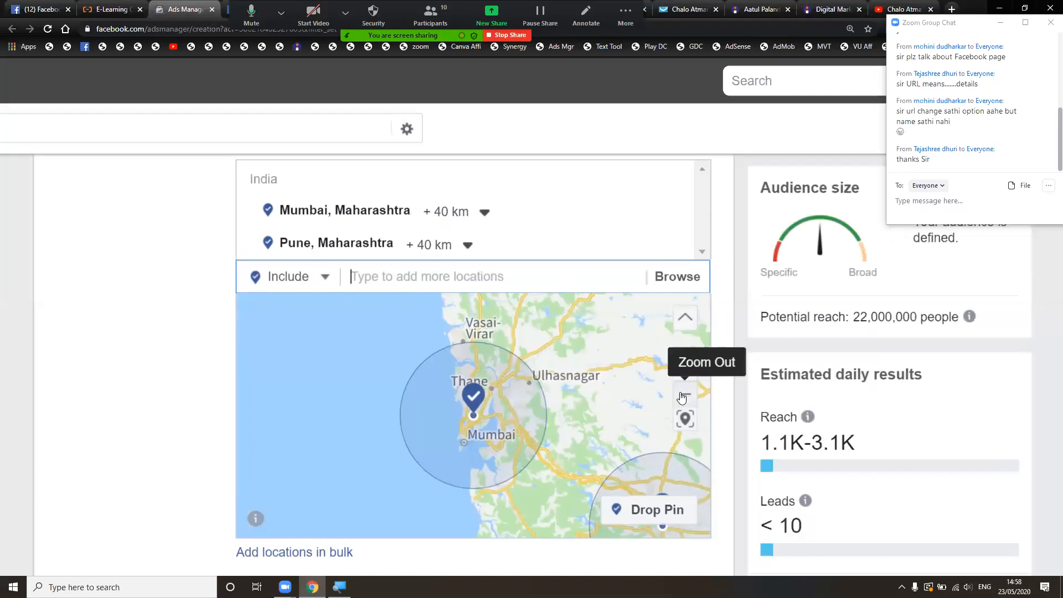
- Zoom out and pan the map so both 40 km city circles are visible
click(682, 398)
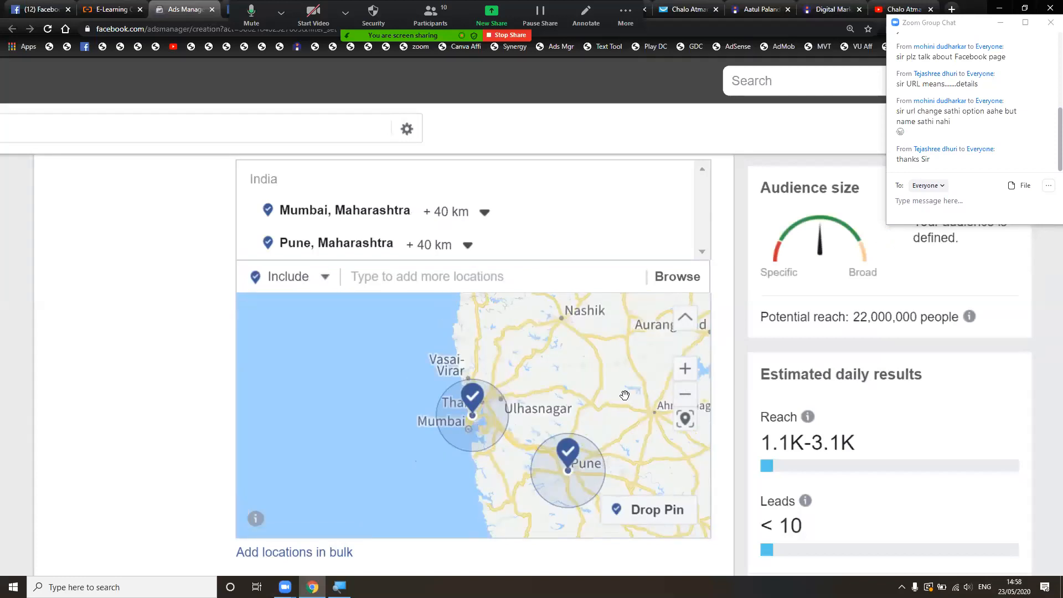
right_click(616, 343)
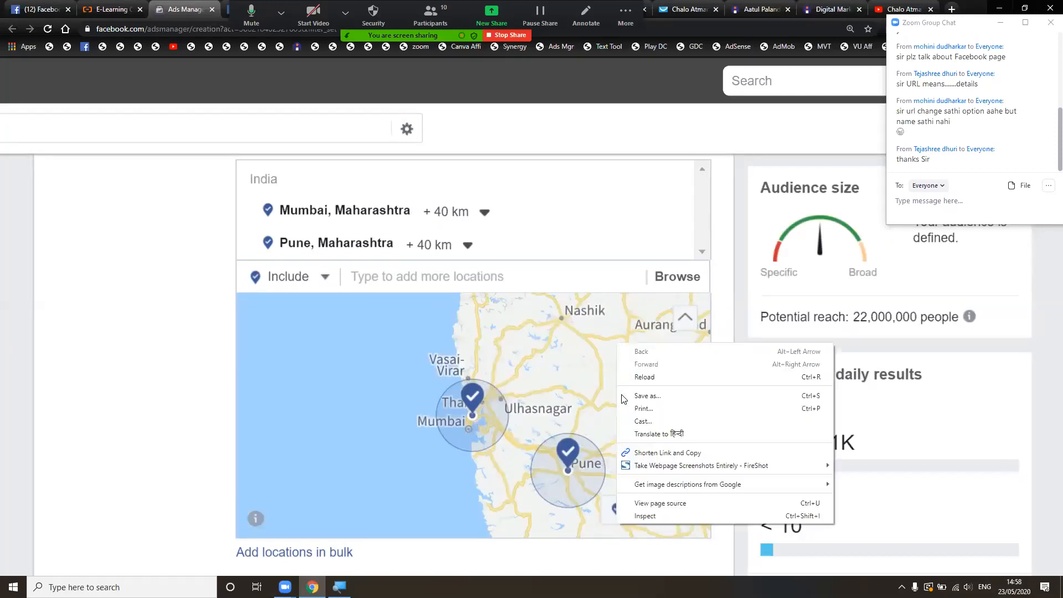
click(206, 333)
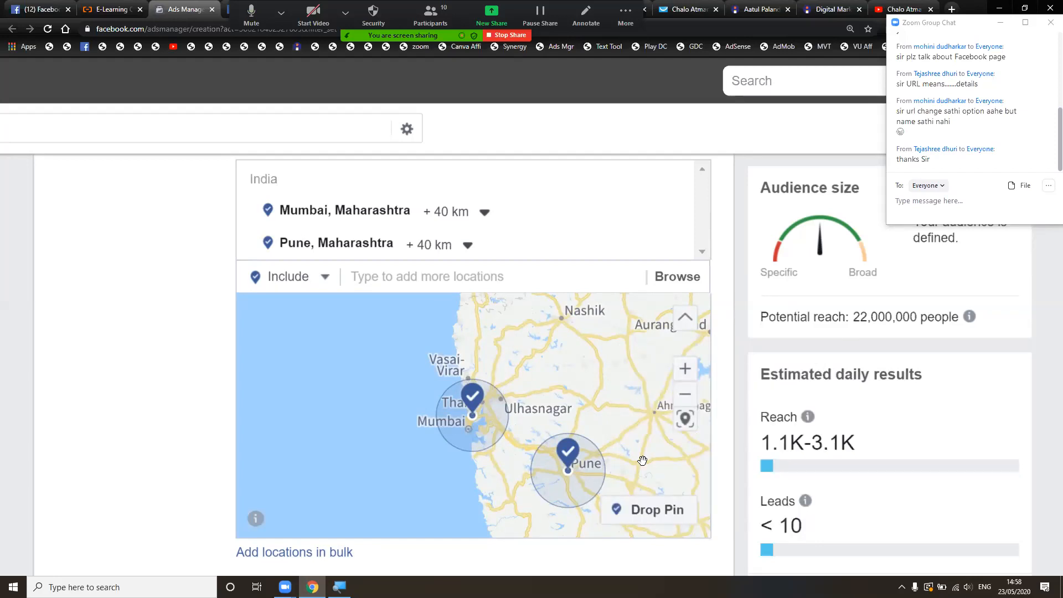
scroll(642, 461, down, 2)
scroll(642, 460, up, 6)
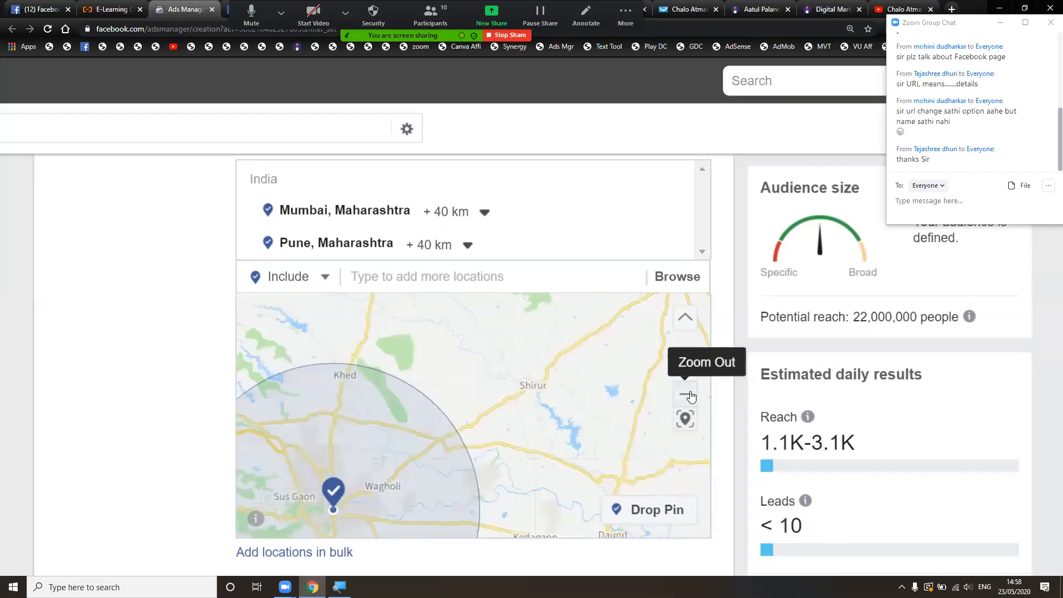
click(686, 394)
click(686, 395)
click(686, 395)
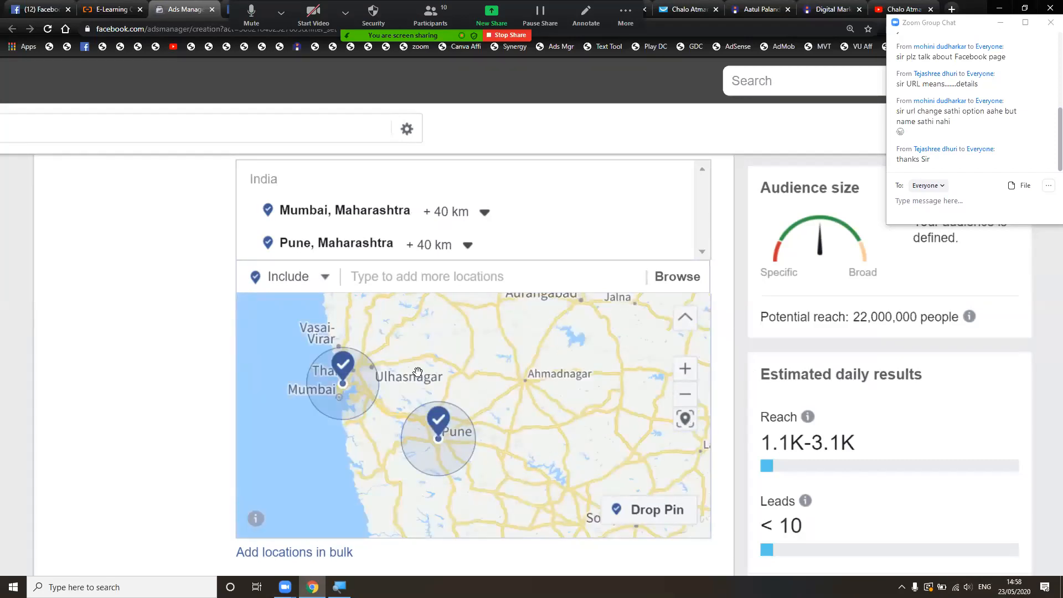
drag(435, 361, 469, 365)
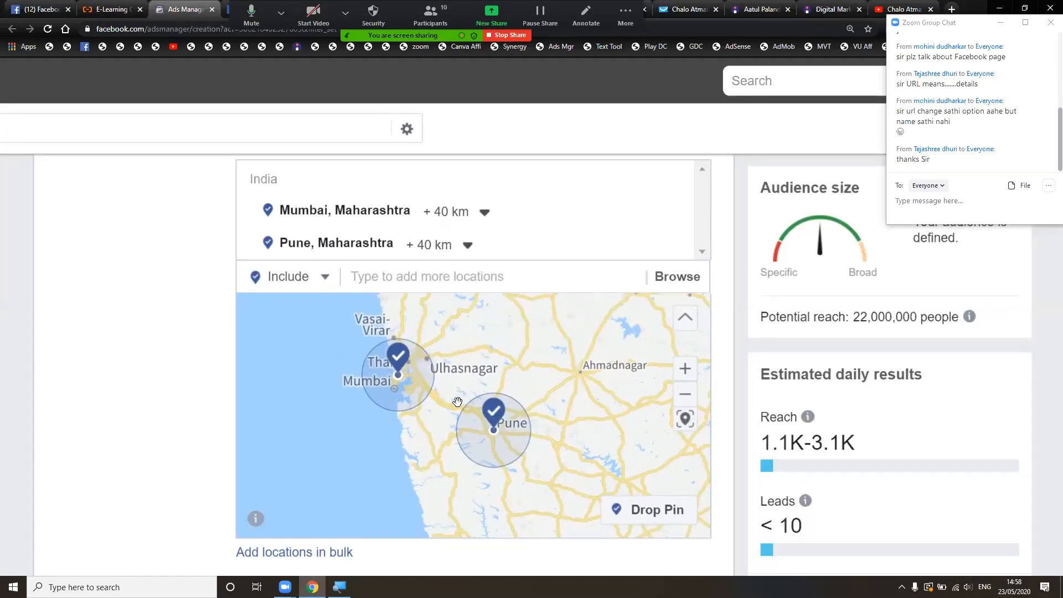
- Set Mumbai's targeting radius to +80 km, leaving Pune at +40 km
click(484, 214)
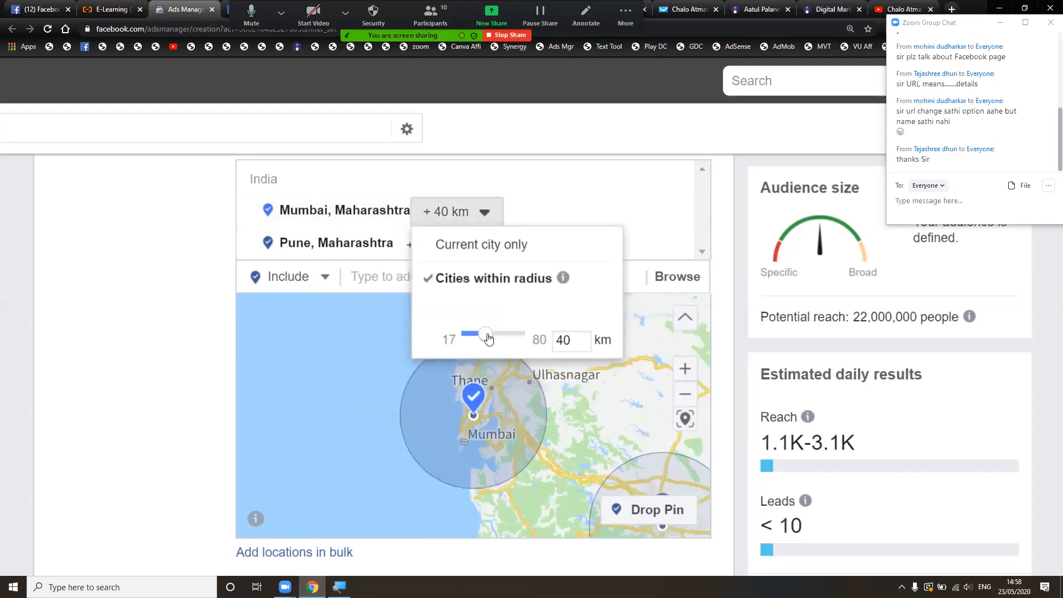
mouse_move(488, 339)
mouse_down()
mouse_move(505, 339)
mouse_move(494, 336)
mouse_up()
click(212, 372)
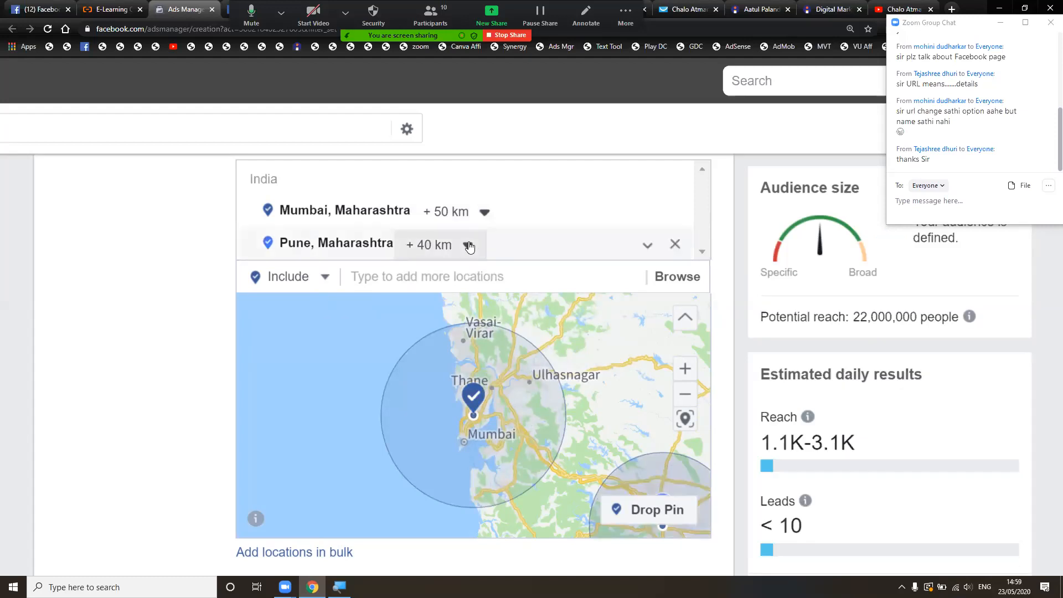
click(490, 223)
drag(499, 334, 538, 334)
click(348, 328)
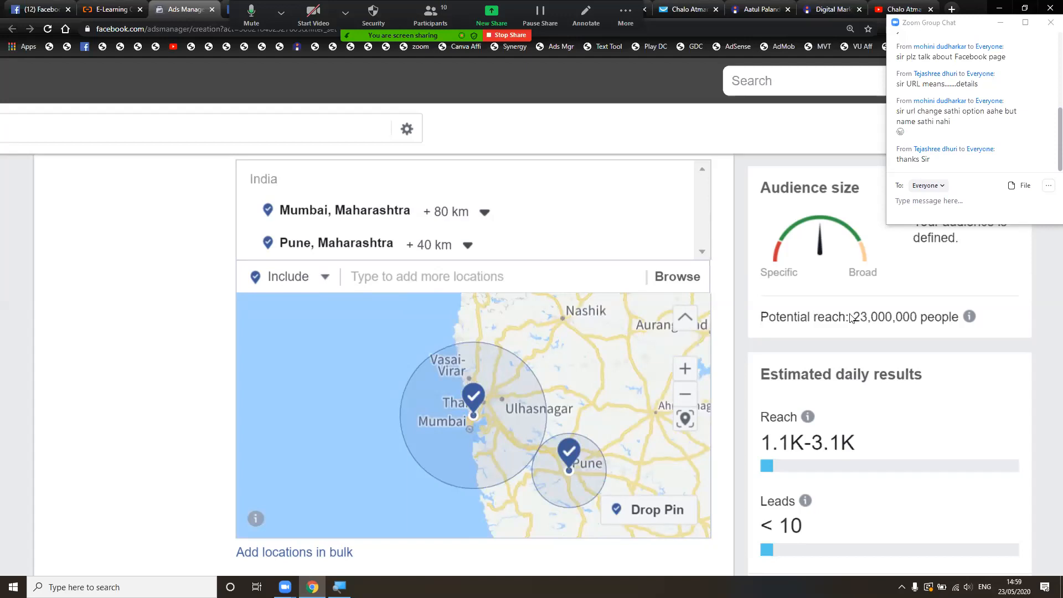
- Point out the 23,000,000 potential reach estimate before moving down to the Age row
drag(853, 316, 977, 313)
click(996, 317)
scroll(736, 380, down, 3)
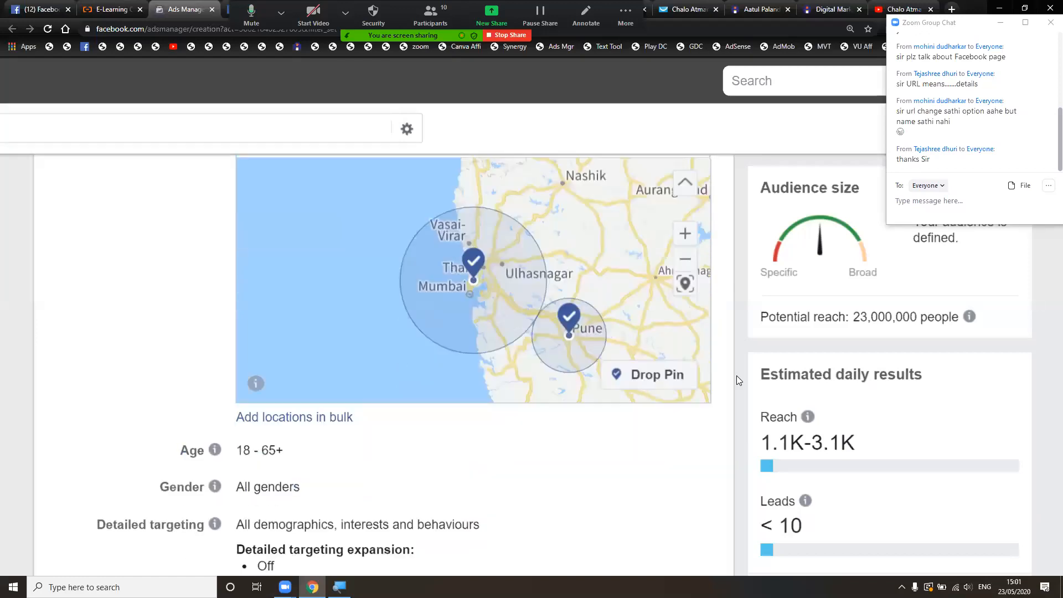
scroll(736, 378, down, 2)
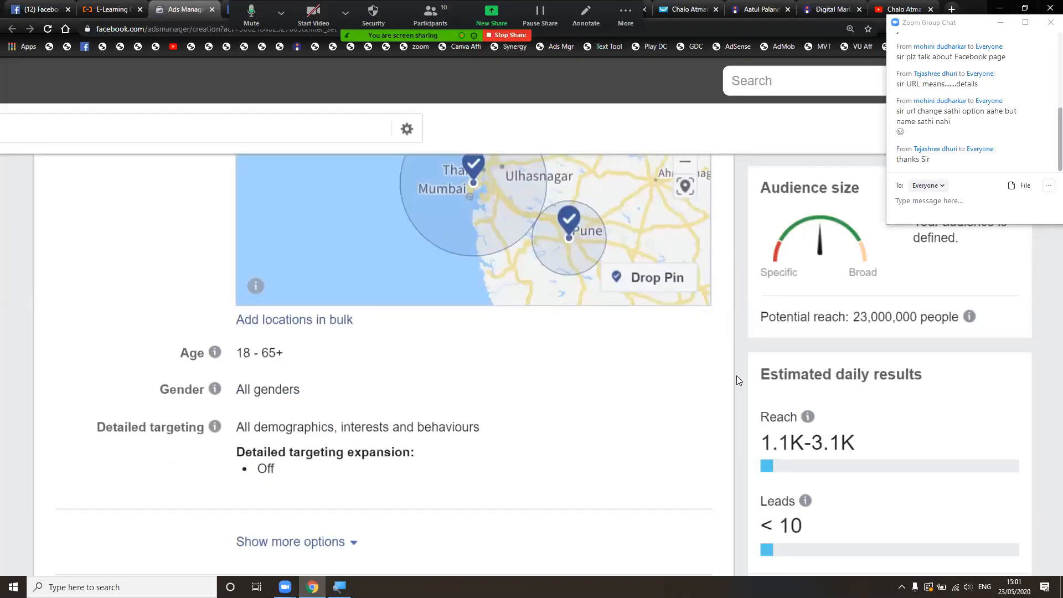
scroll(736, 379, down, 1)
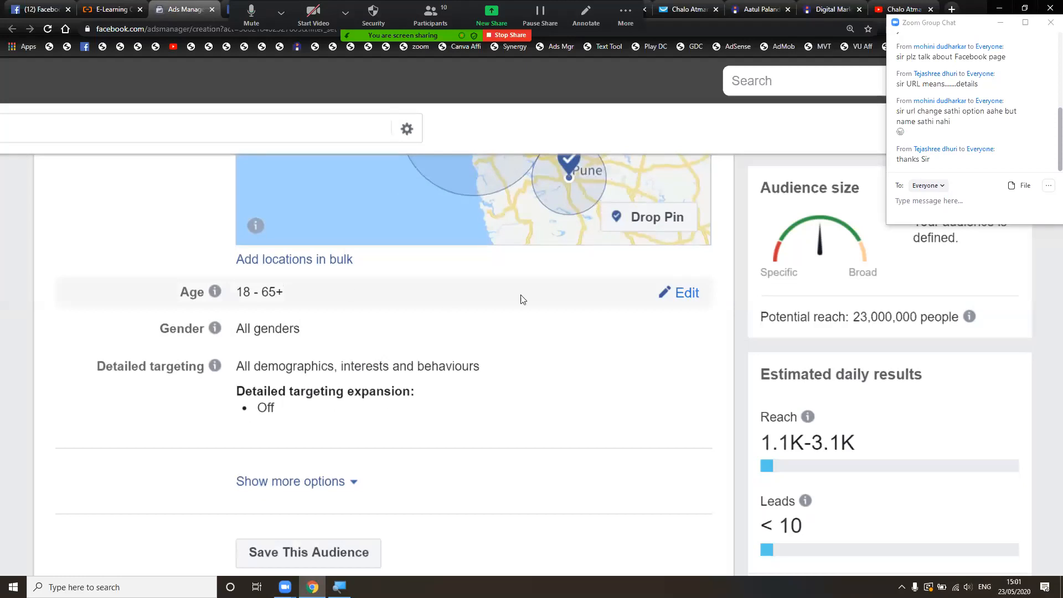
- Keep the minimum age at 18 and set the maximum age to 44
click(694, 296)
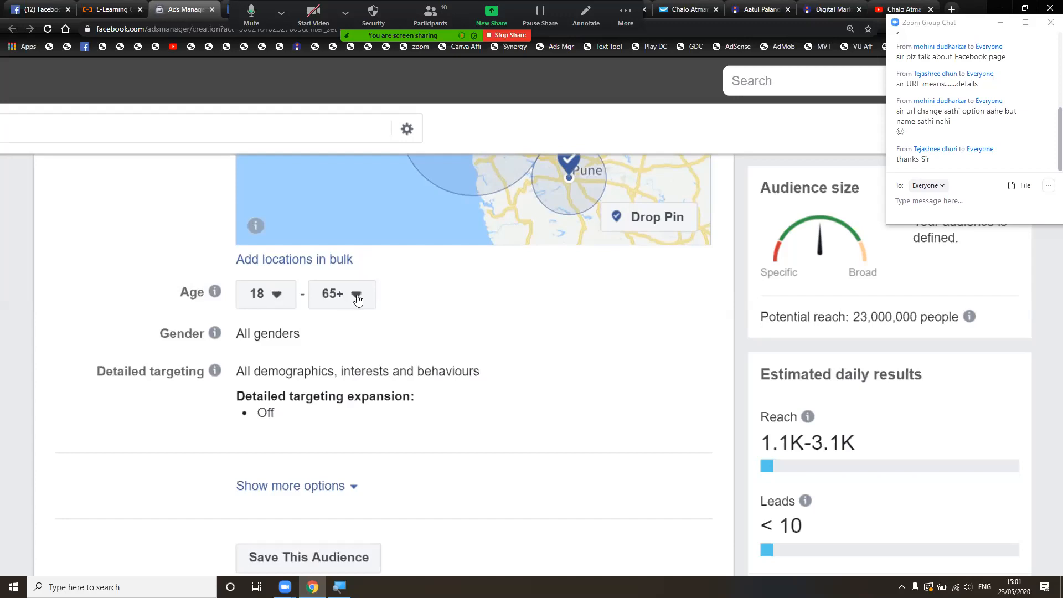
click(276, 299)
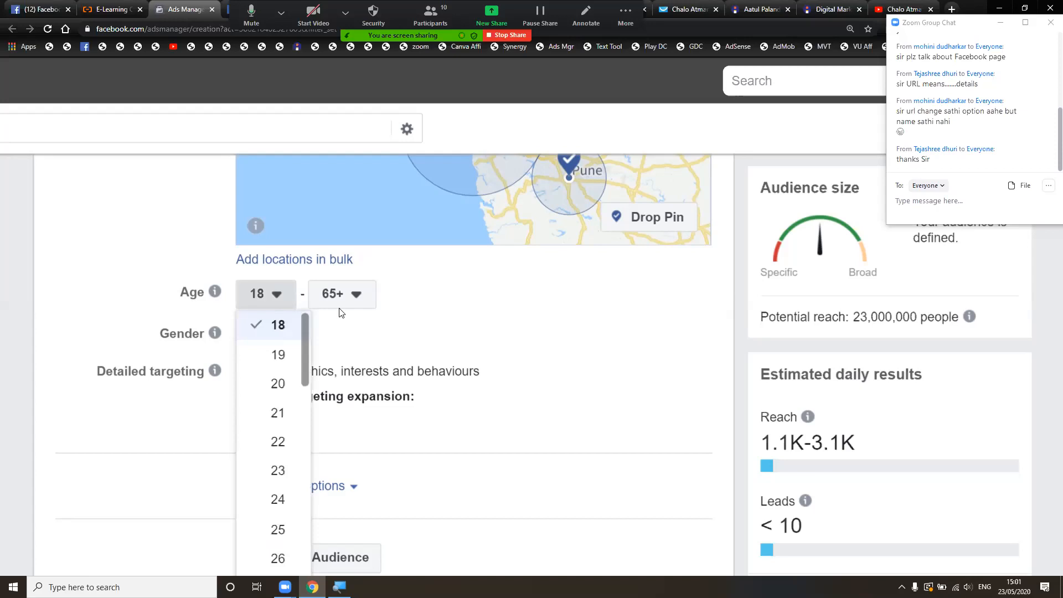
click(409, 288)
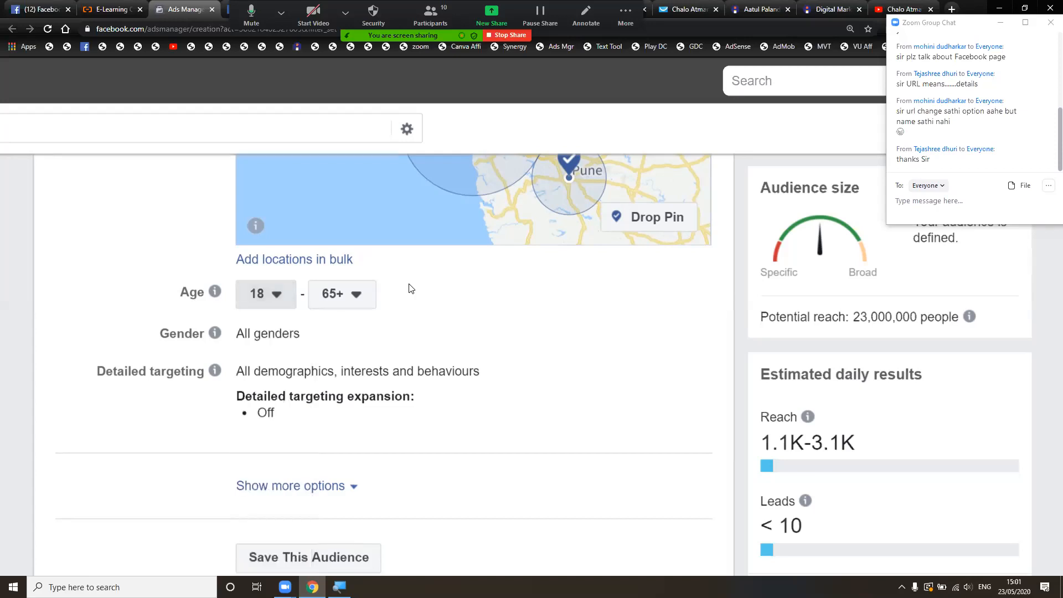
click(287, 302)
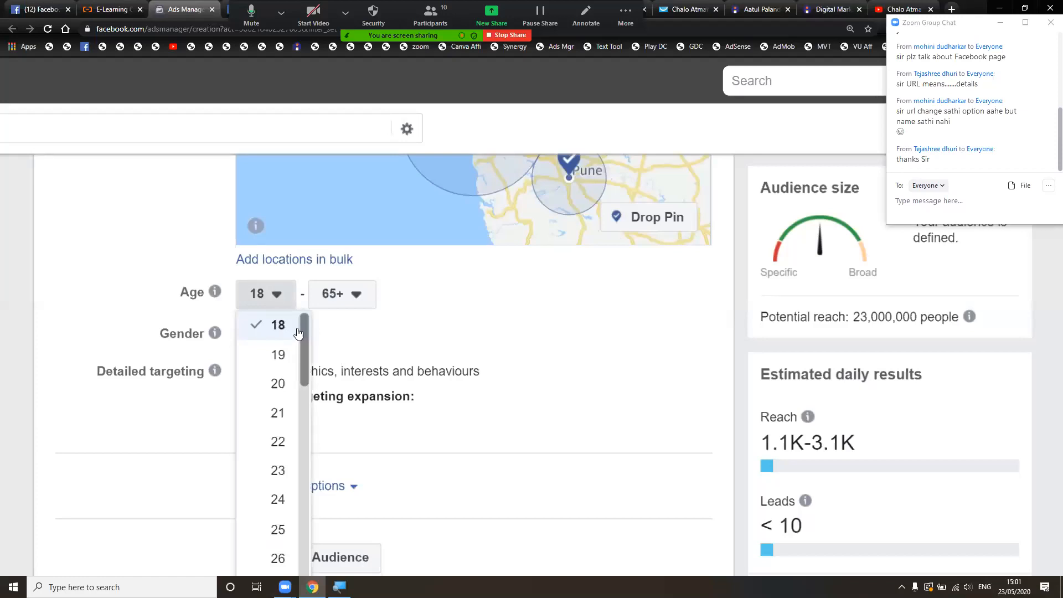
click(392, 295)
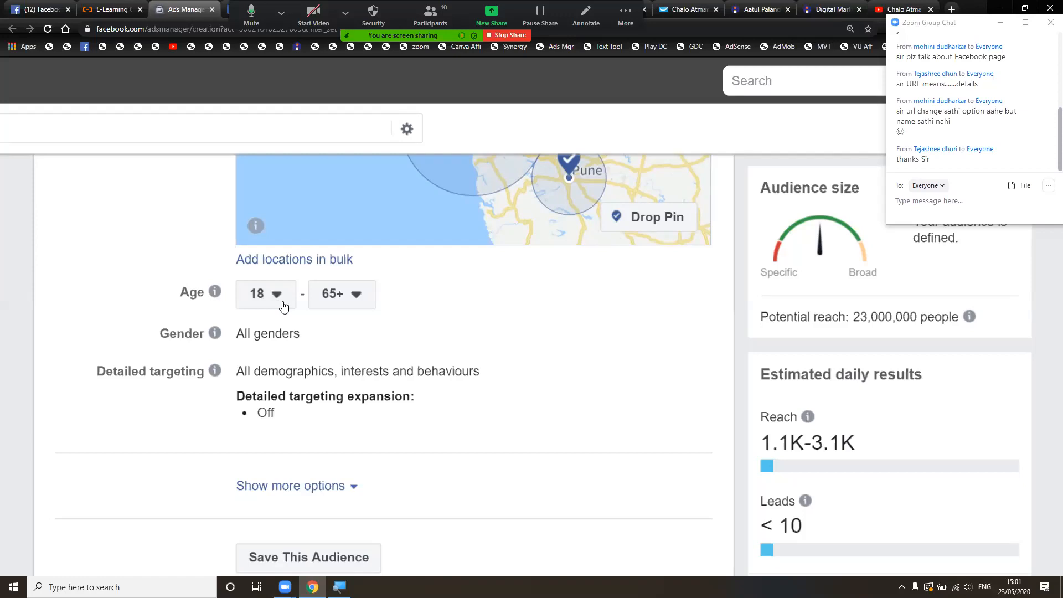
click(359, 297)
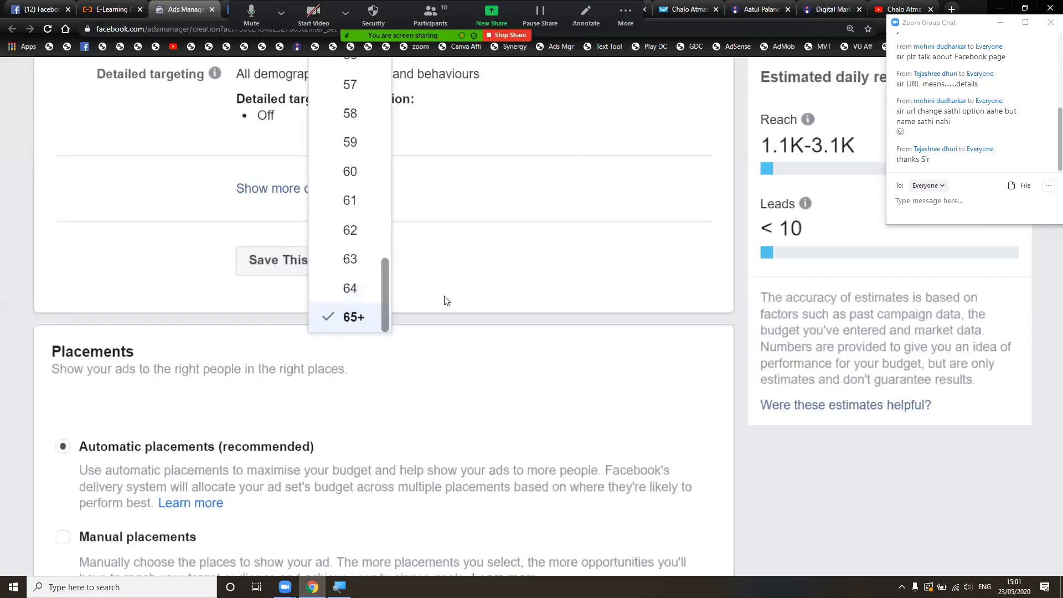
scroll(446, 300, up, 3)
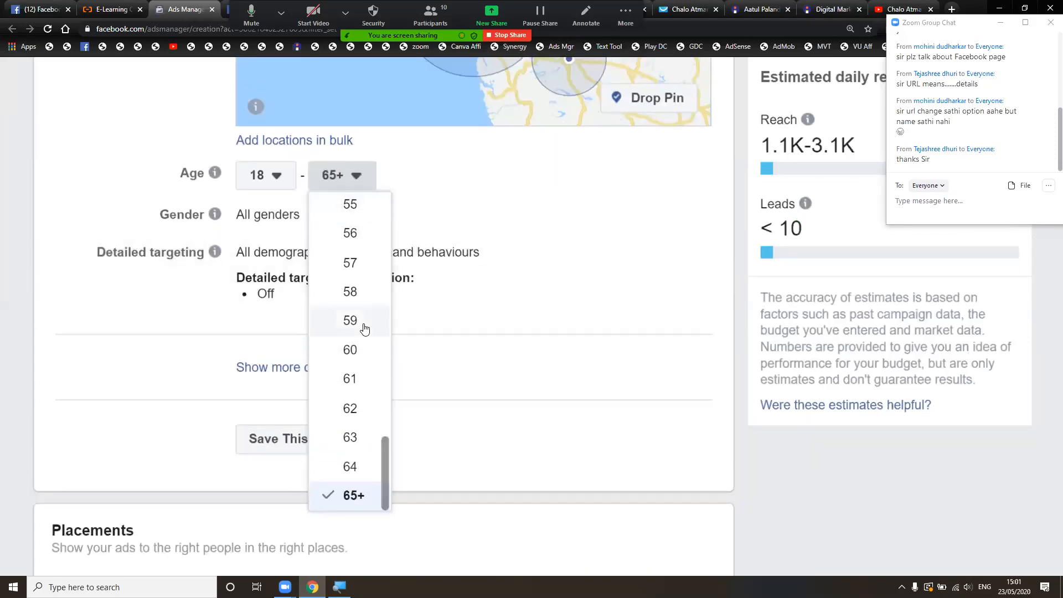
scroll(365, 329, up, 2)
scroll(364, 329, up, 5)
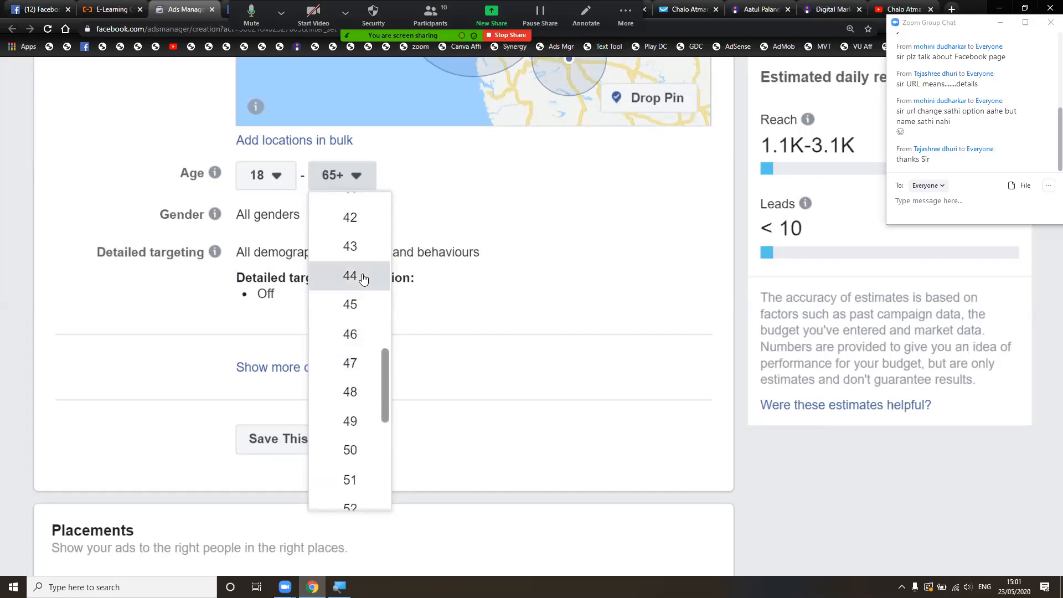
click(363, 275)
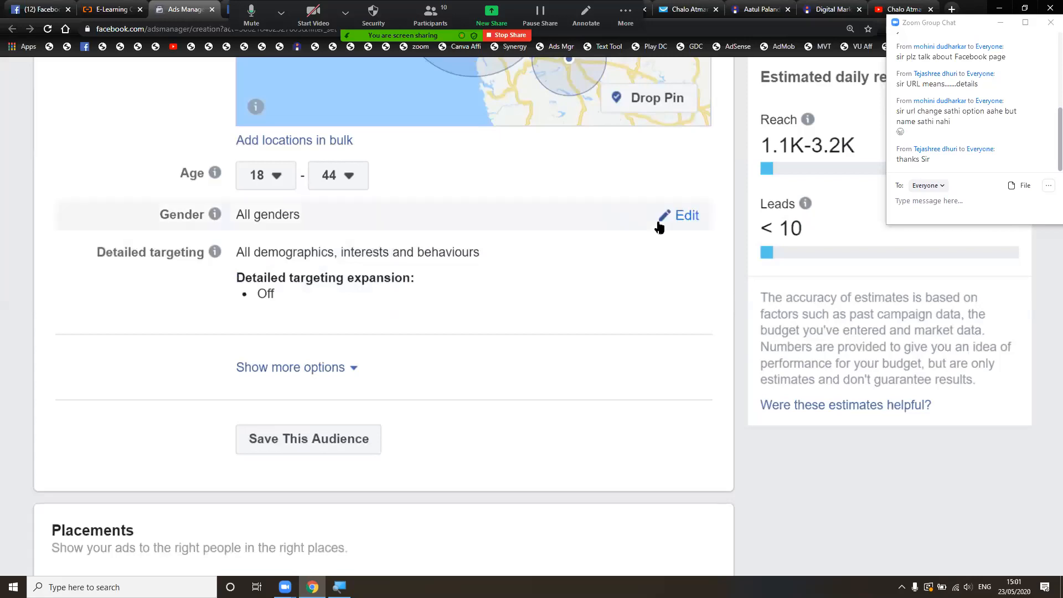
- Lower the audience's maximum age from 44 to 34
scroll(742, 198, up, 4)
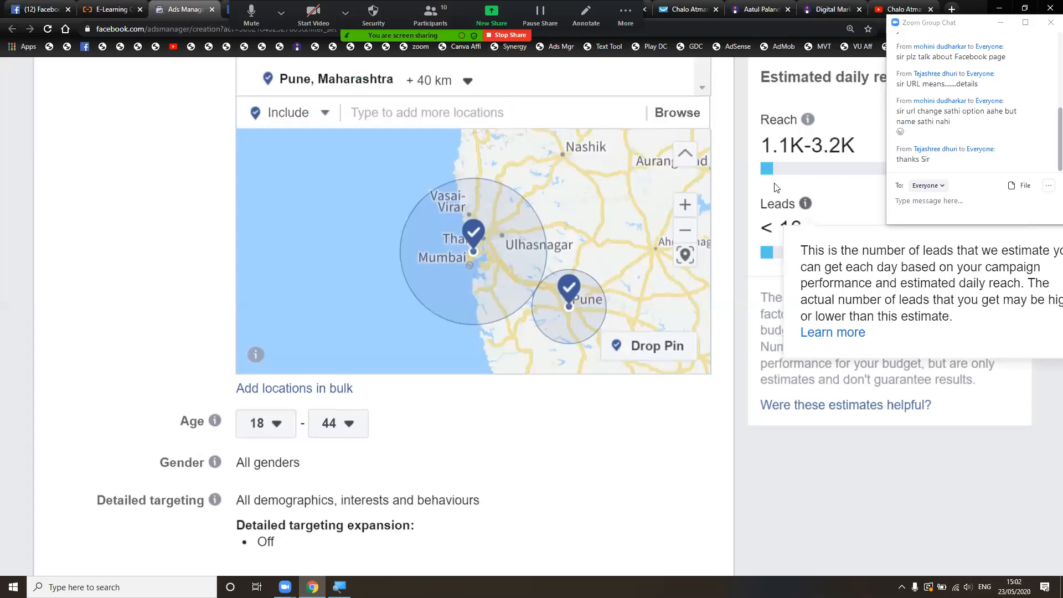
scroll(731, 160, up, 18)
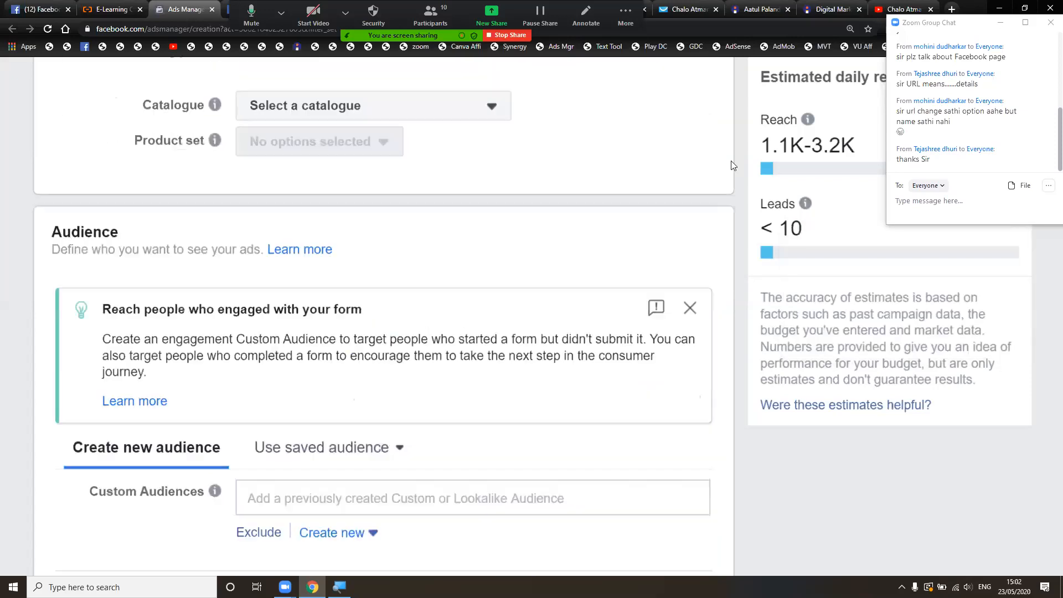
scroll(731, 165, up, 1)
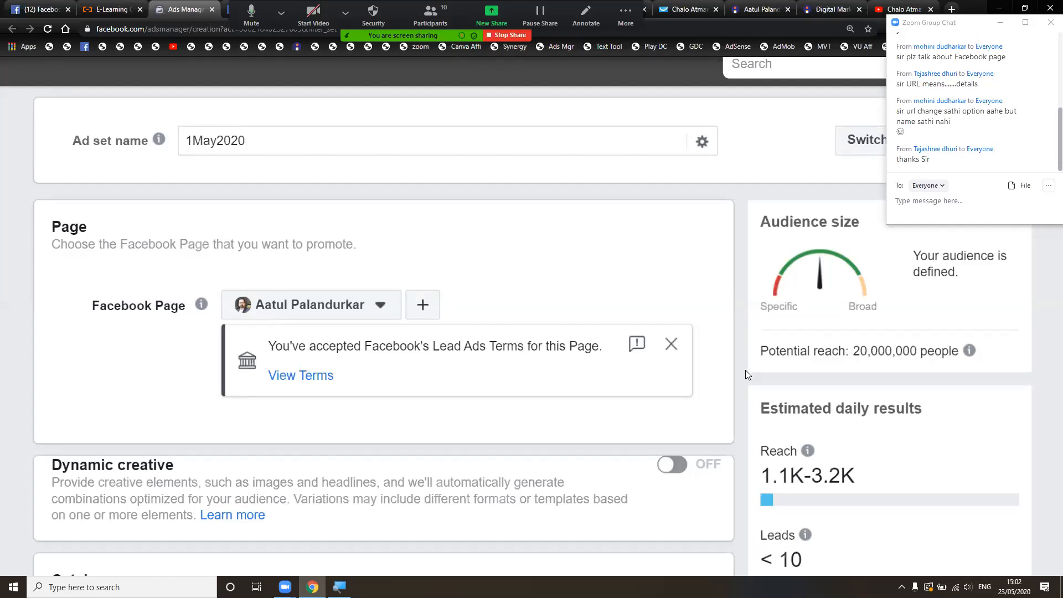
scroll(745, 369, down, 13)
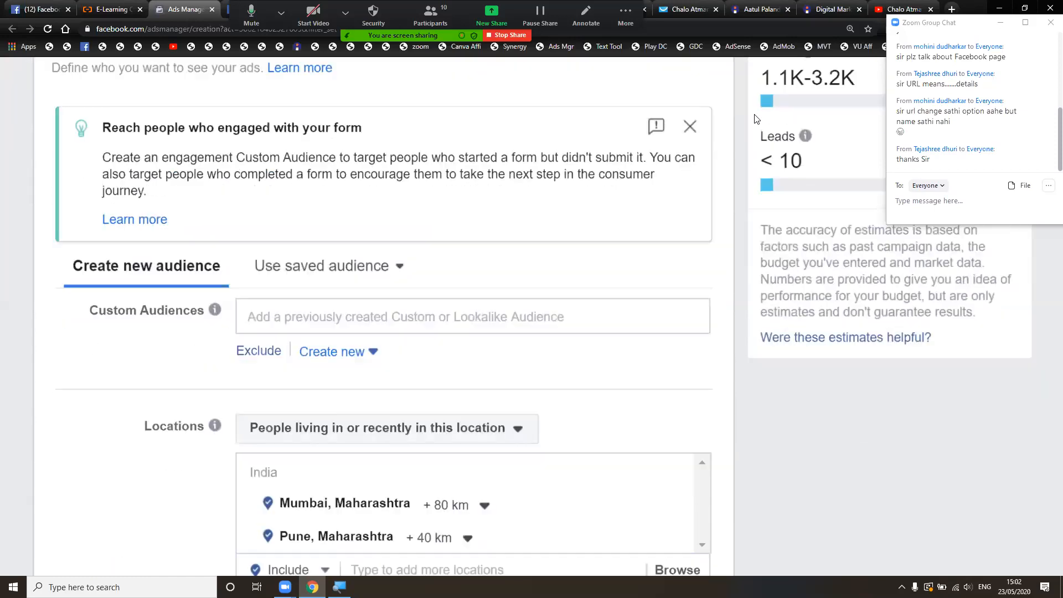
scroll(721, 213, down, 8)
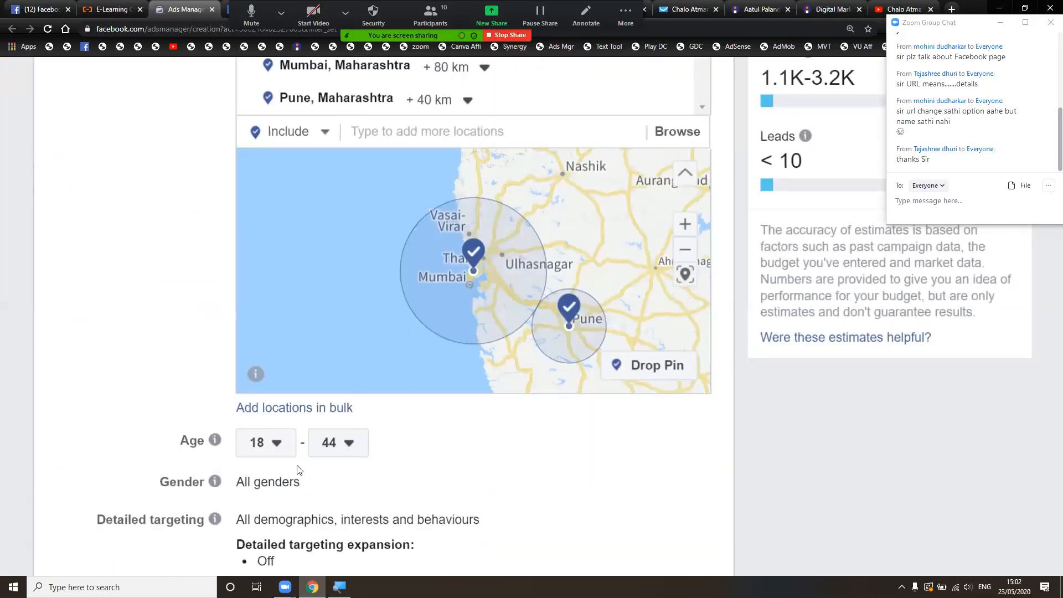
click(354, 446)
scroll(365, 288, up, 2)
scroll(365, 288, up, 1)
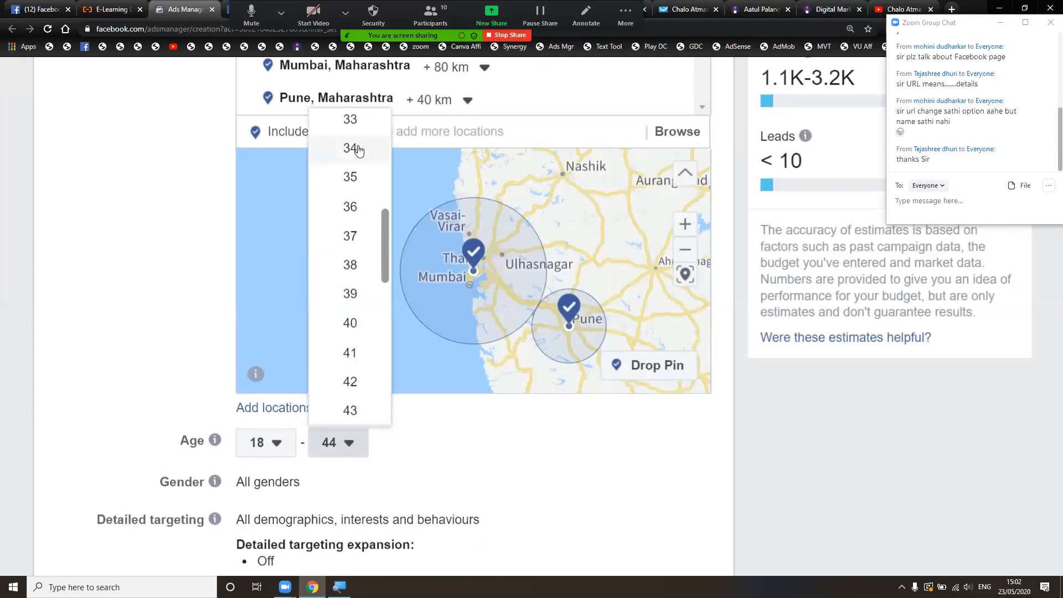
click(352, 145)
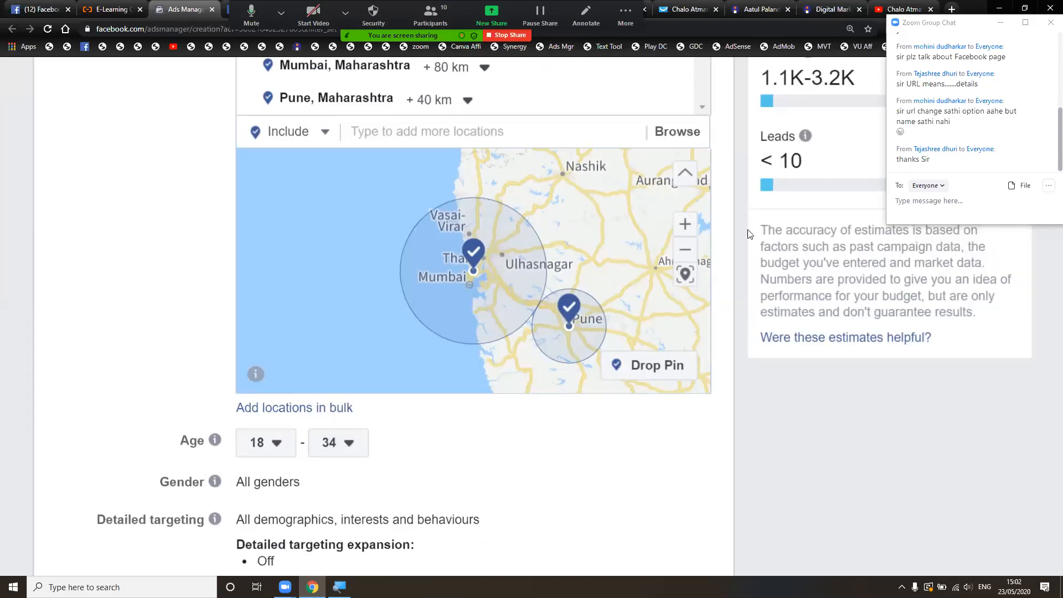
scroll(729, 200, up, 15)
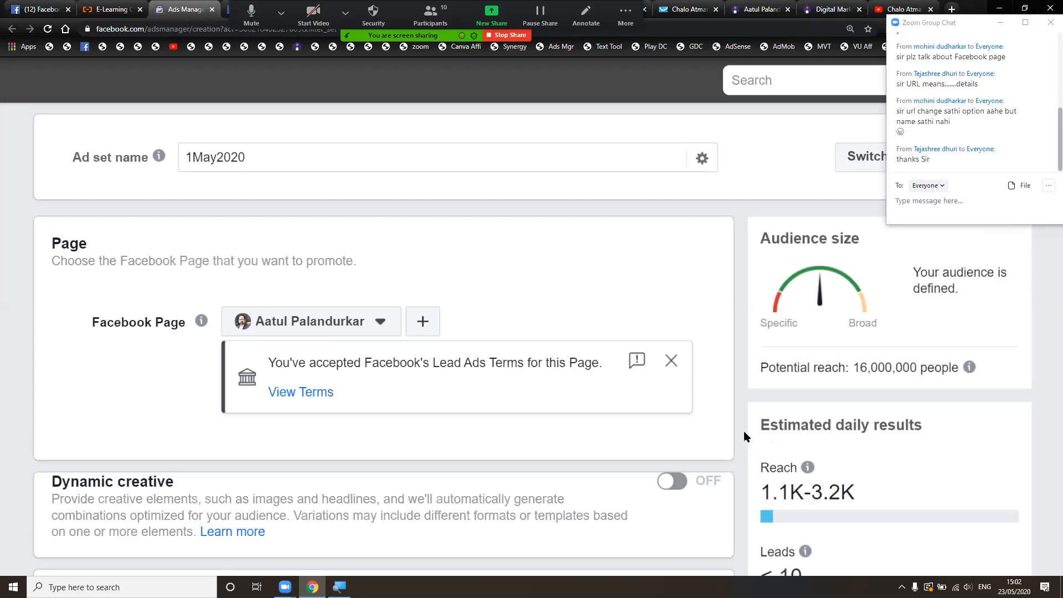
- Show the audience's All/Men/Women gender options, keeping All genders selected
scroll(743, 431, down, 1)
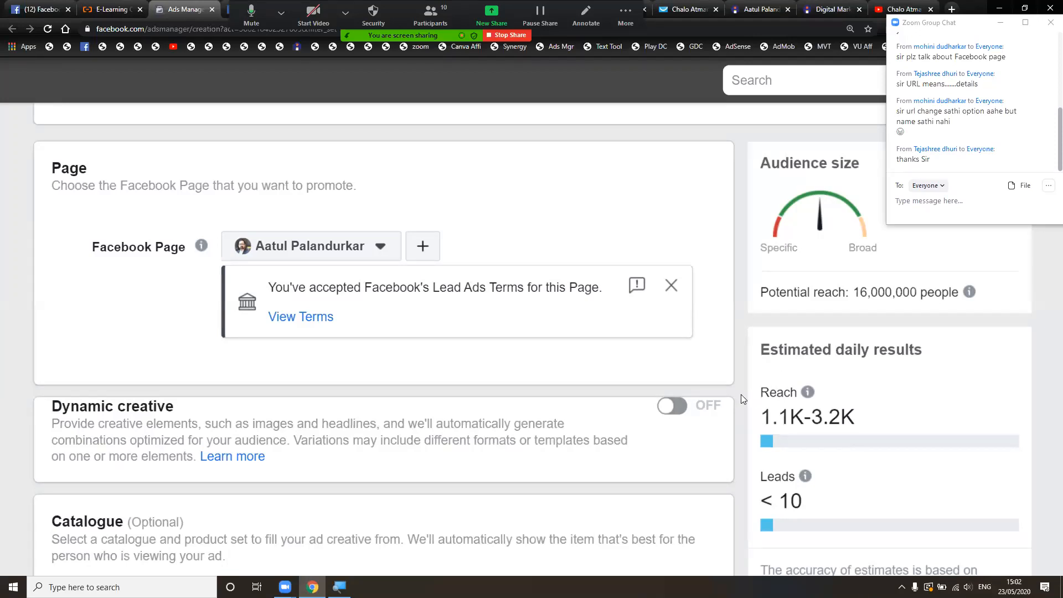
scroll(741, 394, down, 1)
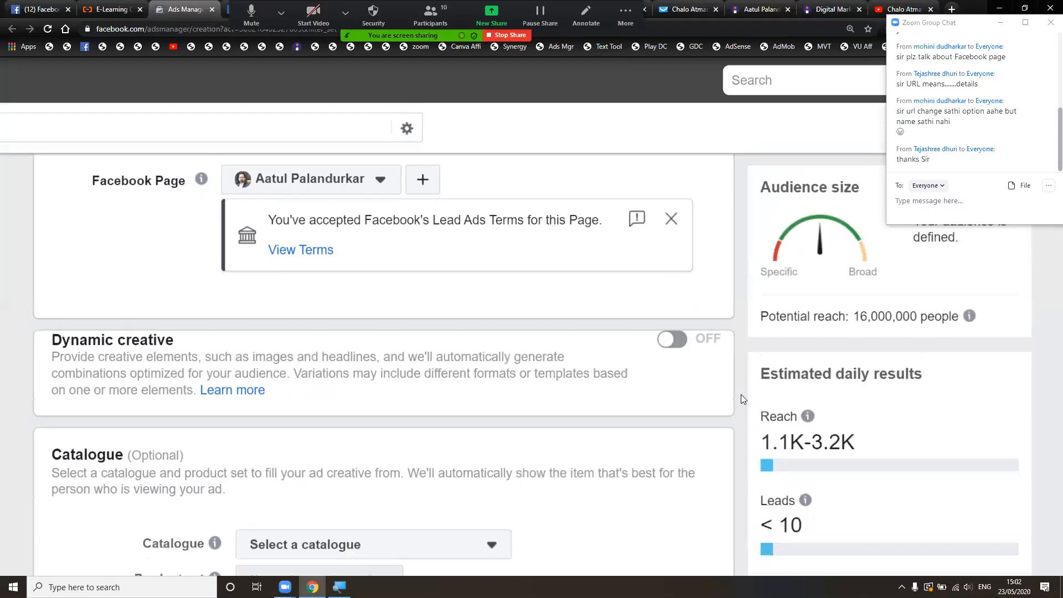
scroll(741, 394, down, 4)
scroll(741, 394, down, 11)
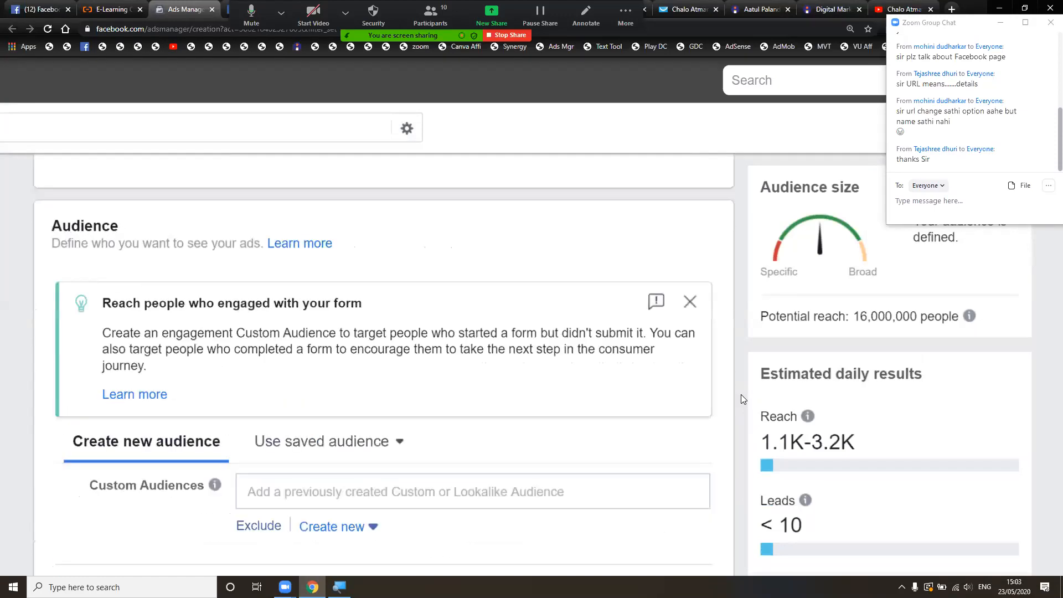
scroll(741, 394, down, 3)
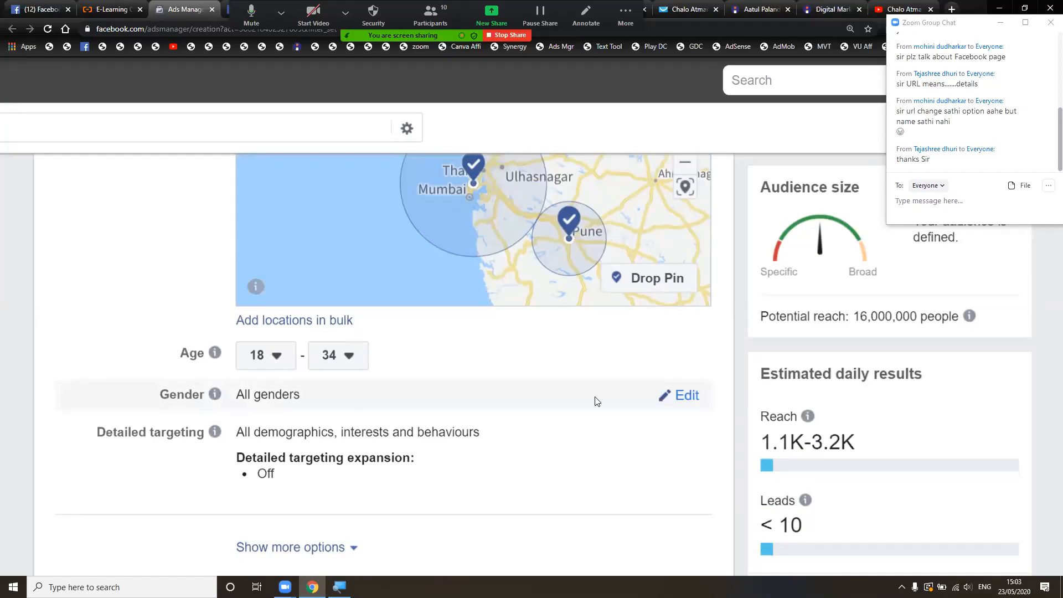
click(691, 399)
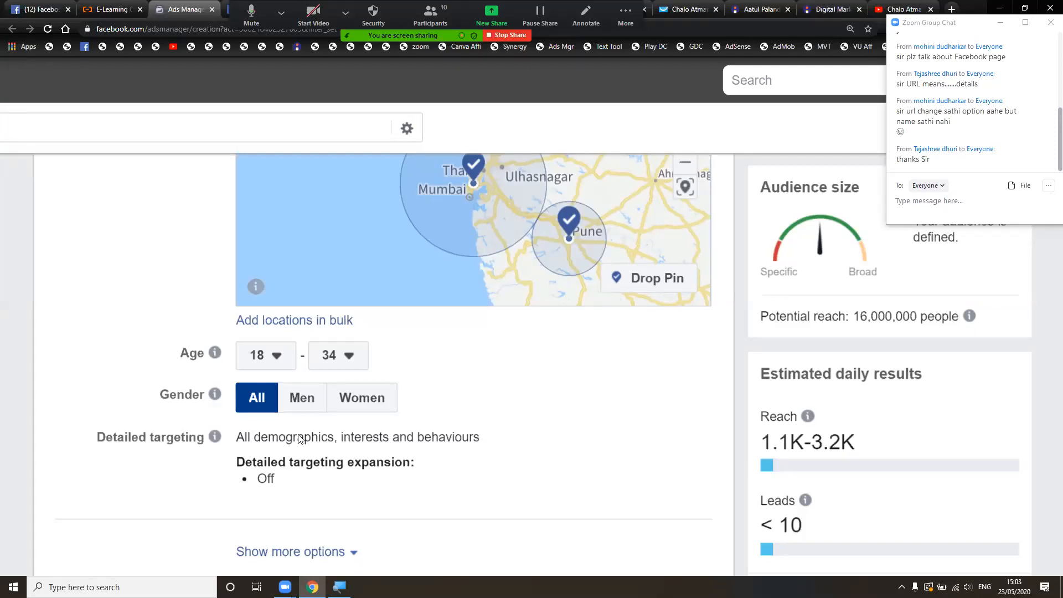
scroll(281, 450, down, 2)
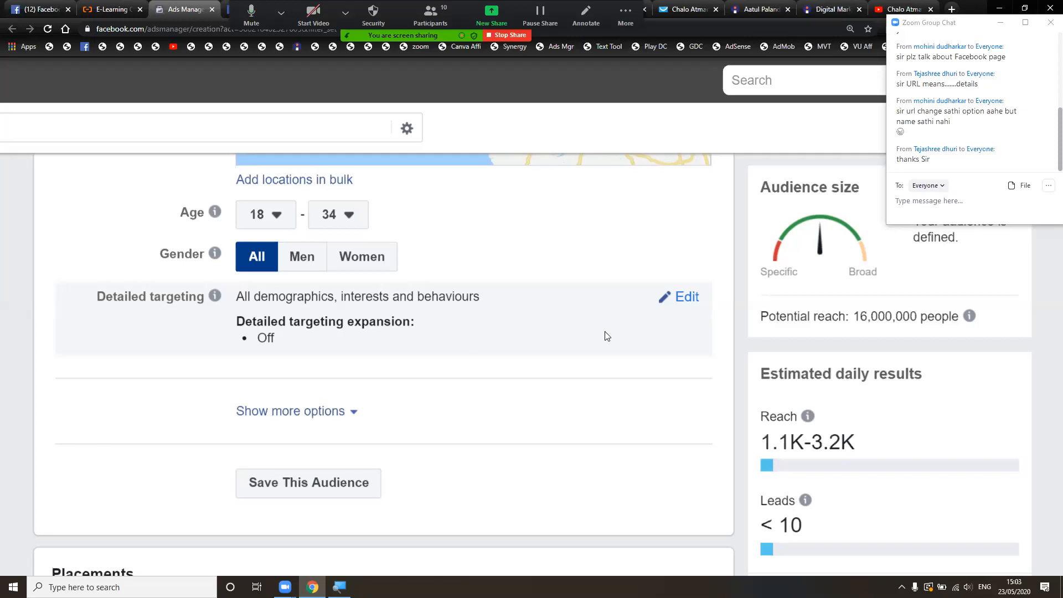
- Search 'Digital Marketing' in detailed targeting and add the 'marketing digital' interest, cutting reach to 2,300
click(687, 298)
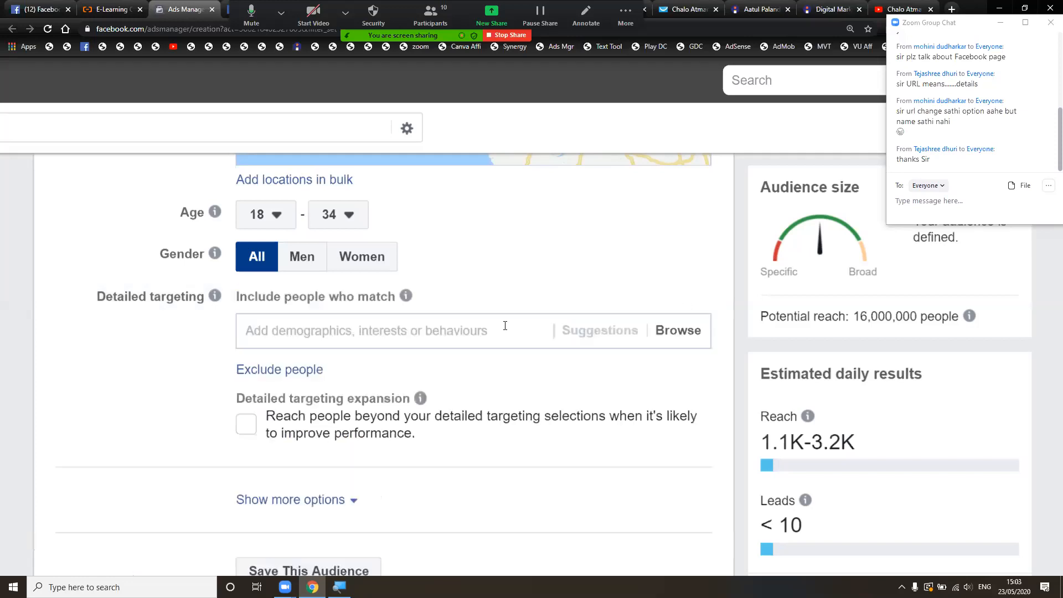
click(453, 330)
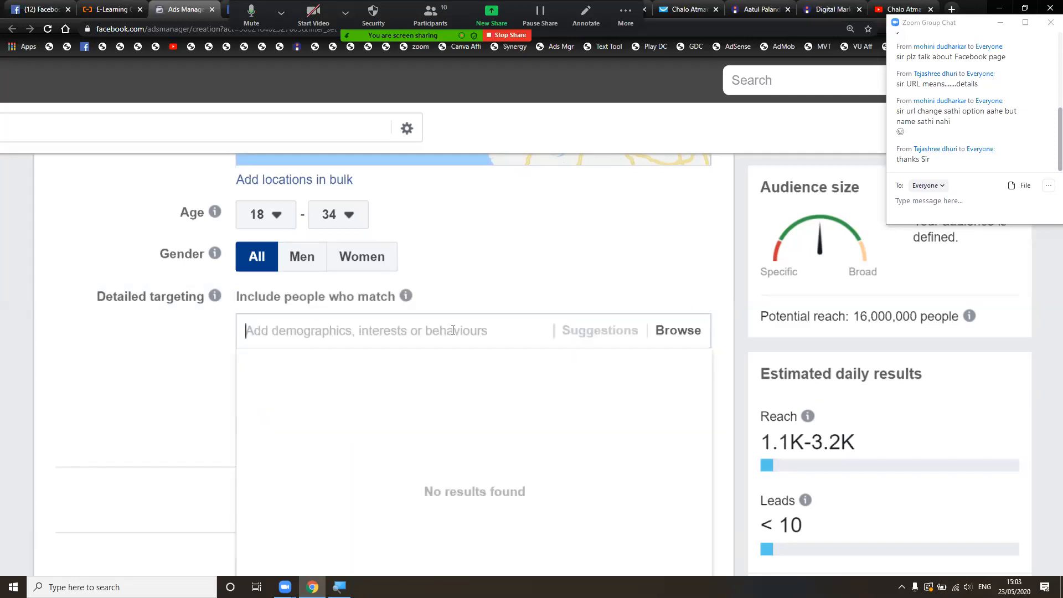
scroll(453, 331, down, 3)
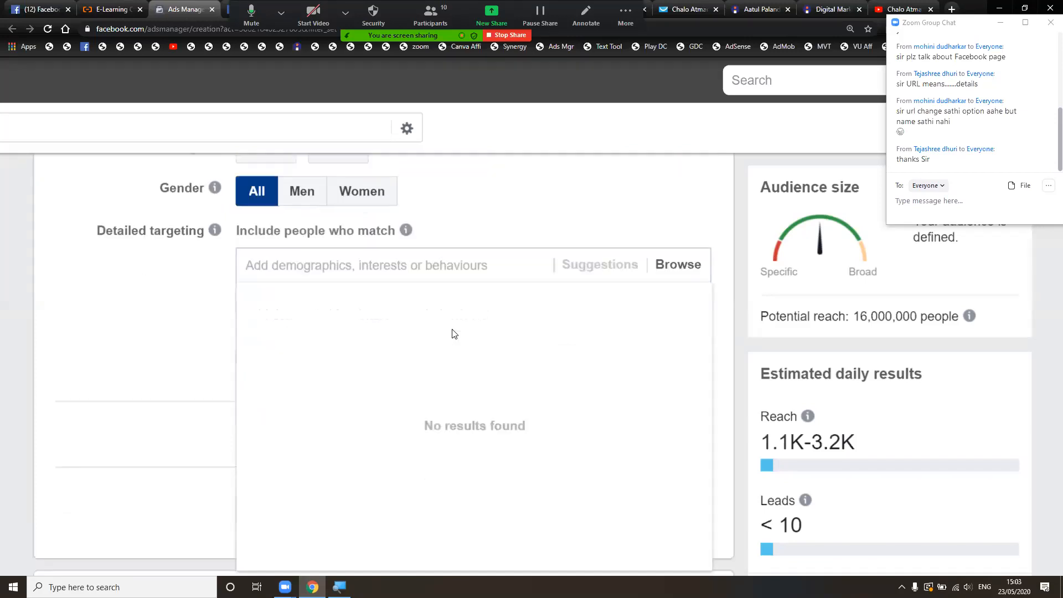
scroll(453, 332, down, 1)
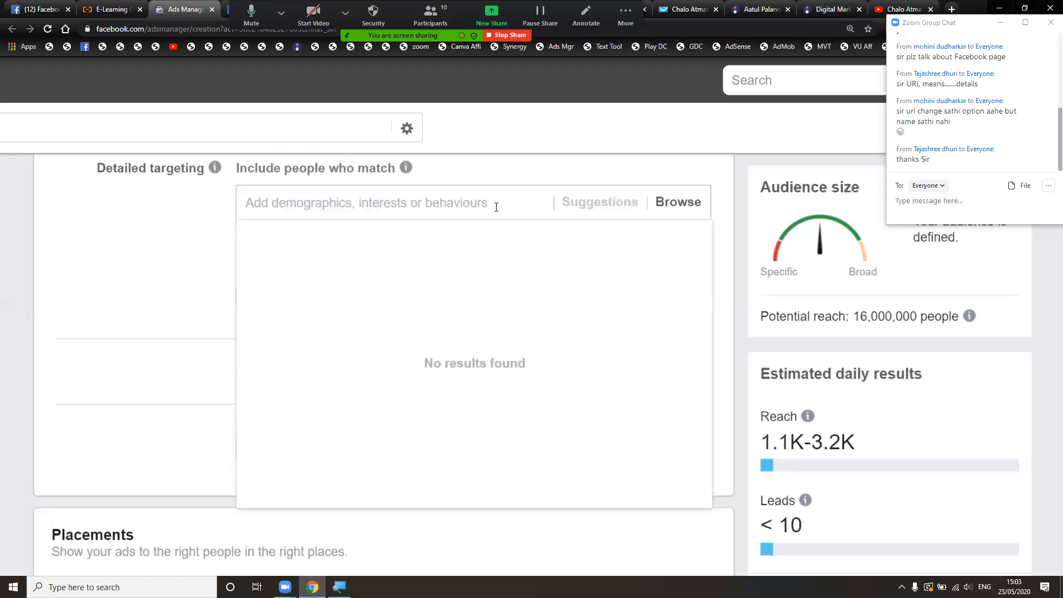
text(Digital Amrketing)
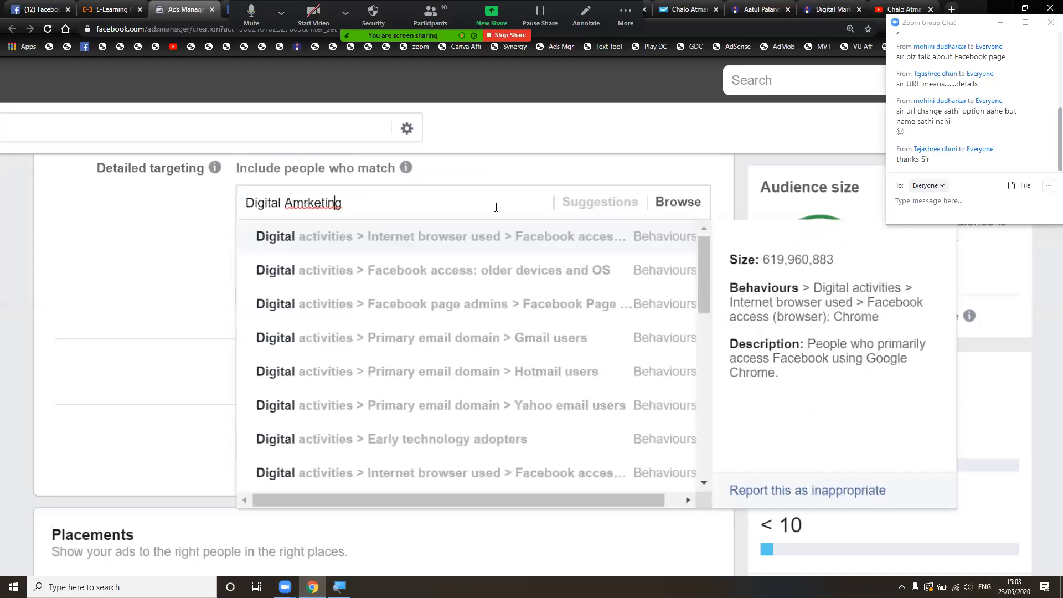
key(Left)
key(Left)
key(Left)
key(BackSpace)
key(BackSpace)
text(Ma)
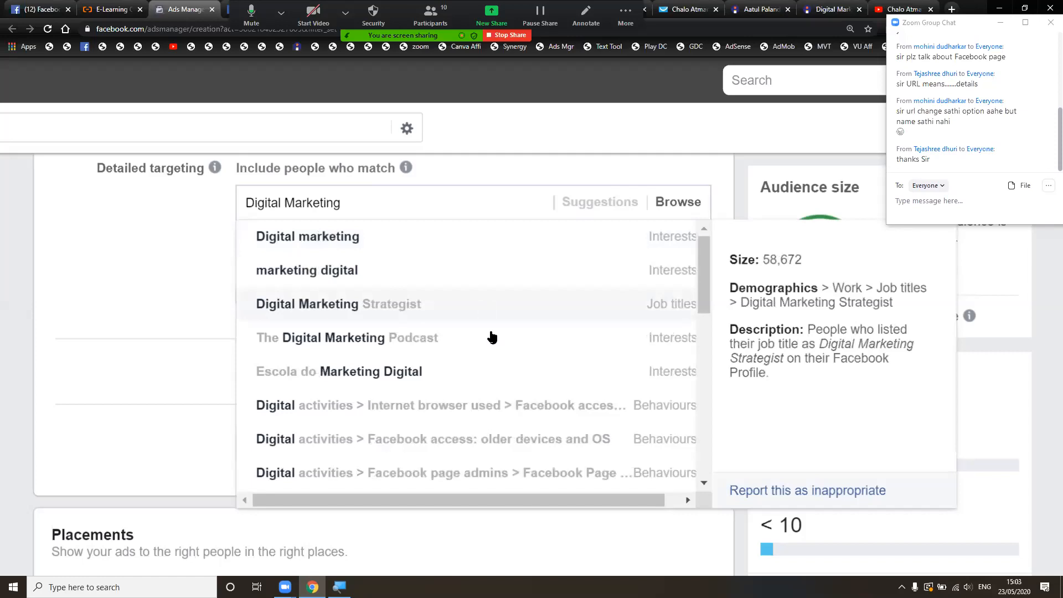
click(529, 274)
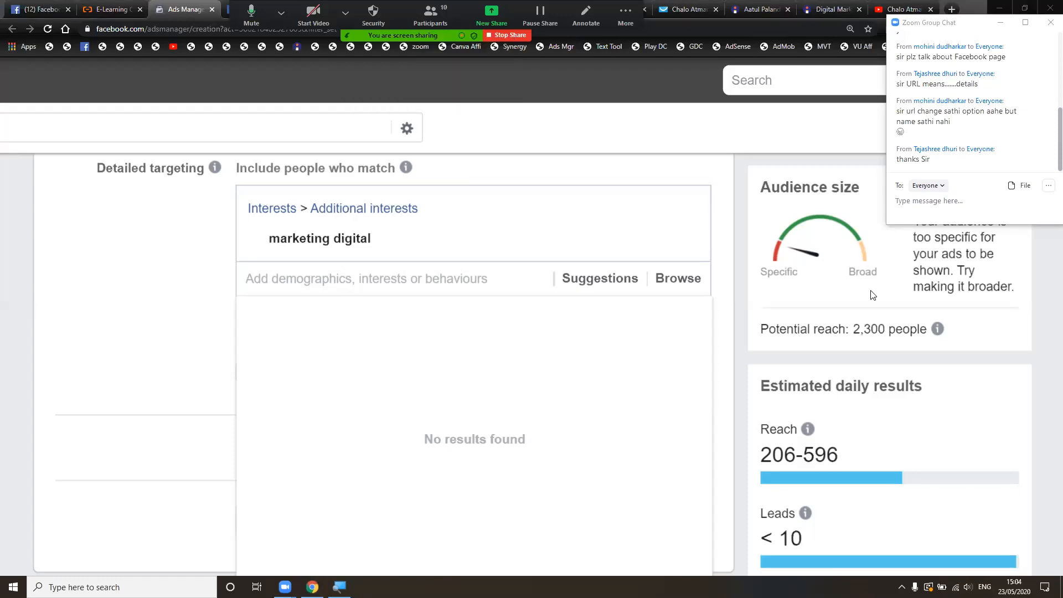
- Search for Grant Cardone and add him as a detailed-targeting interest
click(503, 278)
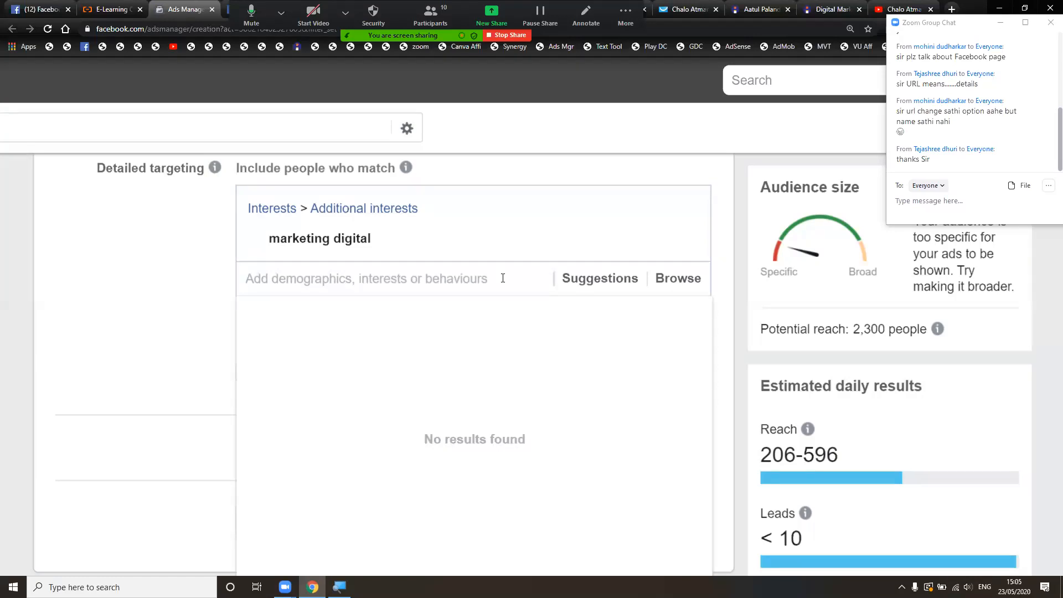
text(grant cordone)
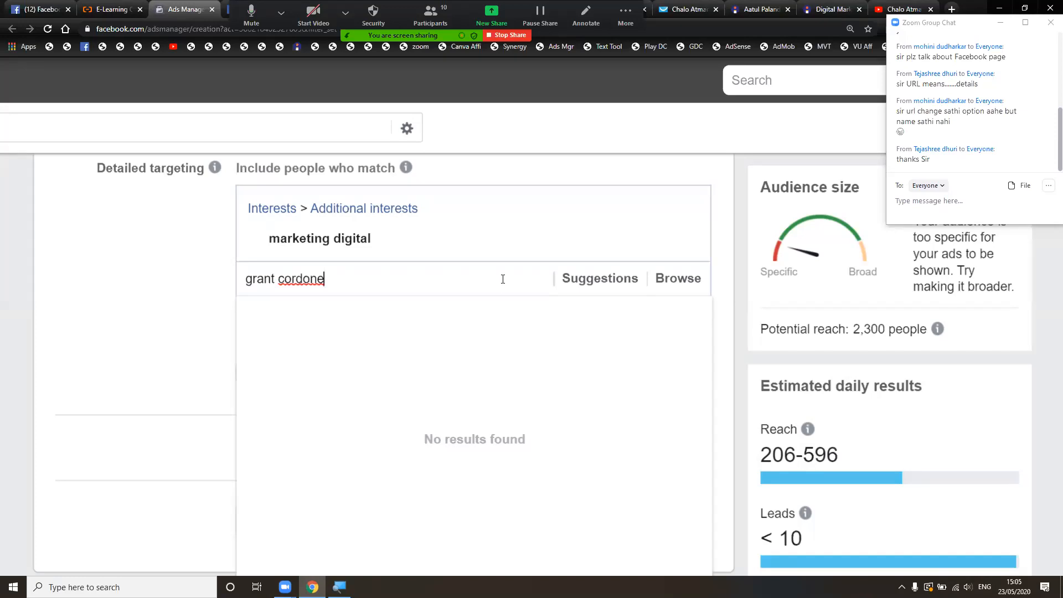
key(ctrl+a)
click(500, 279)
key(BackSpace)
key(BackSpace)
key(BackSpace)
key(BackSpace)
key(BackSpace)
key(BackSpace)
text(a)
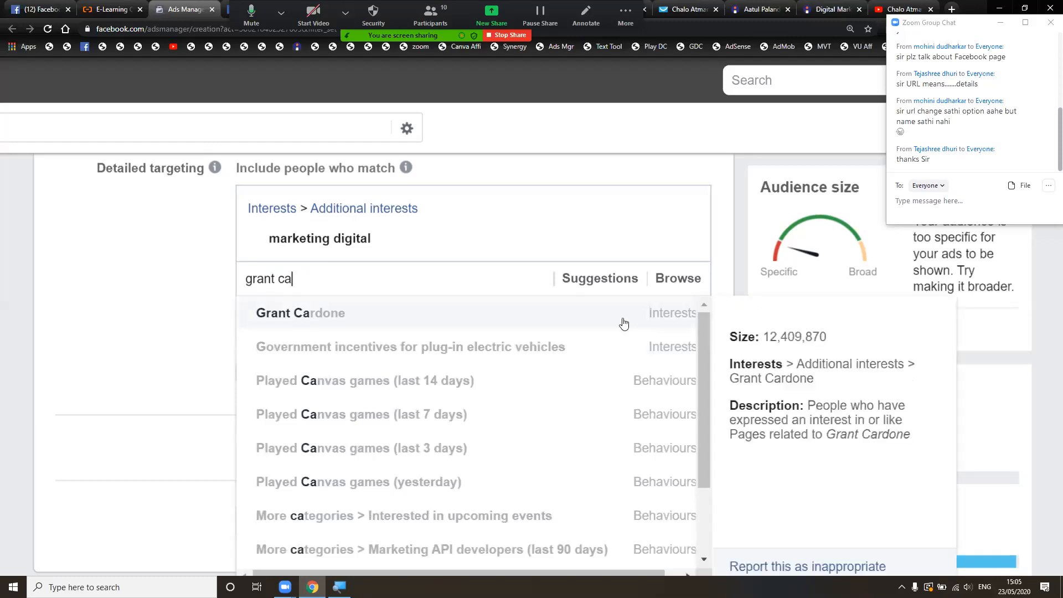
click(505, 325)
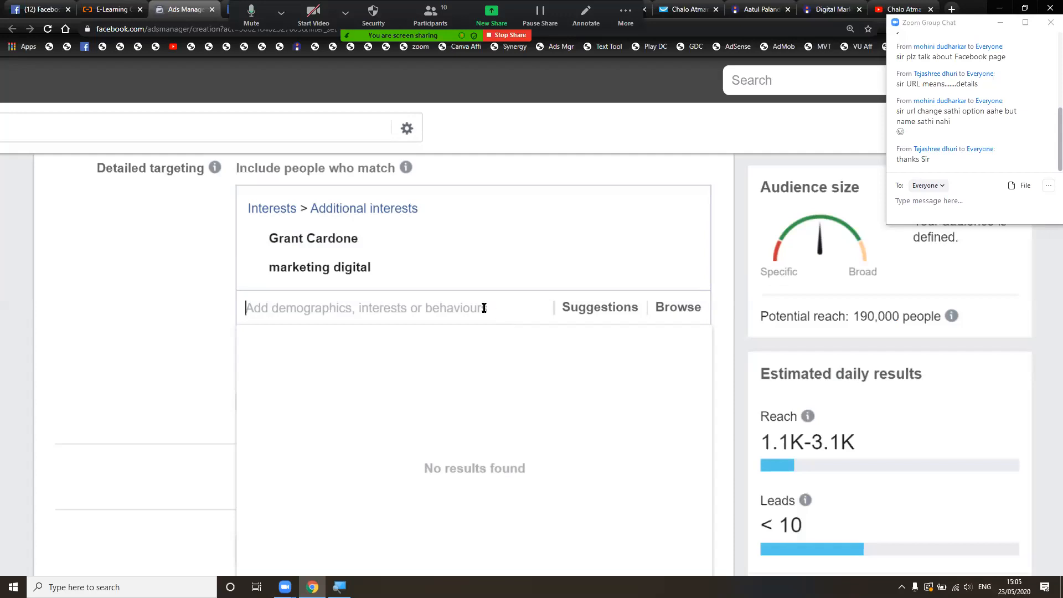
- Add Tony Robbins and Robert Kiyosaki as interests, bringing potential reach to 330,000
text(t)
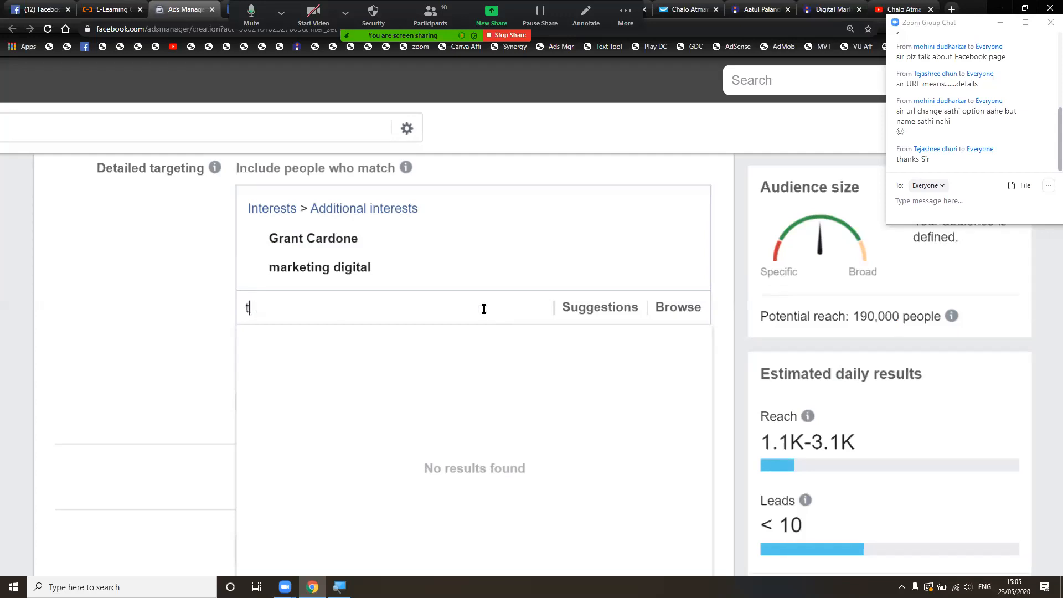
text(ony robbins)
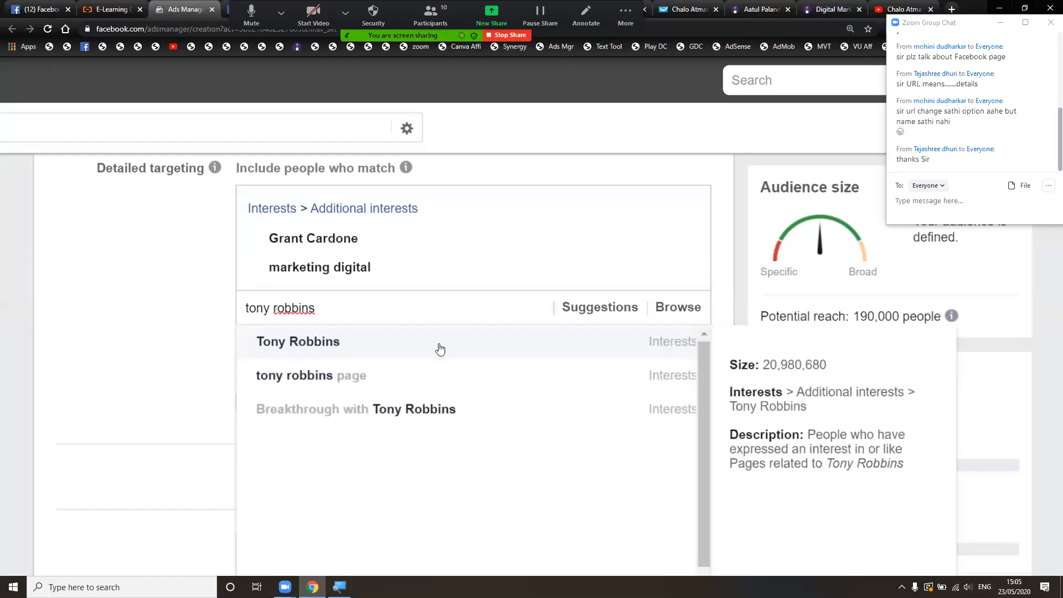
click(440, 348)
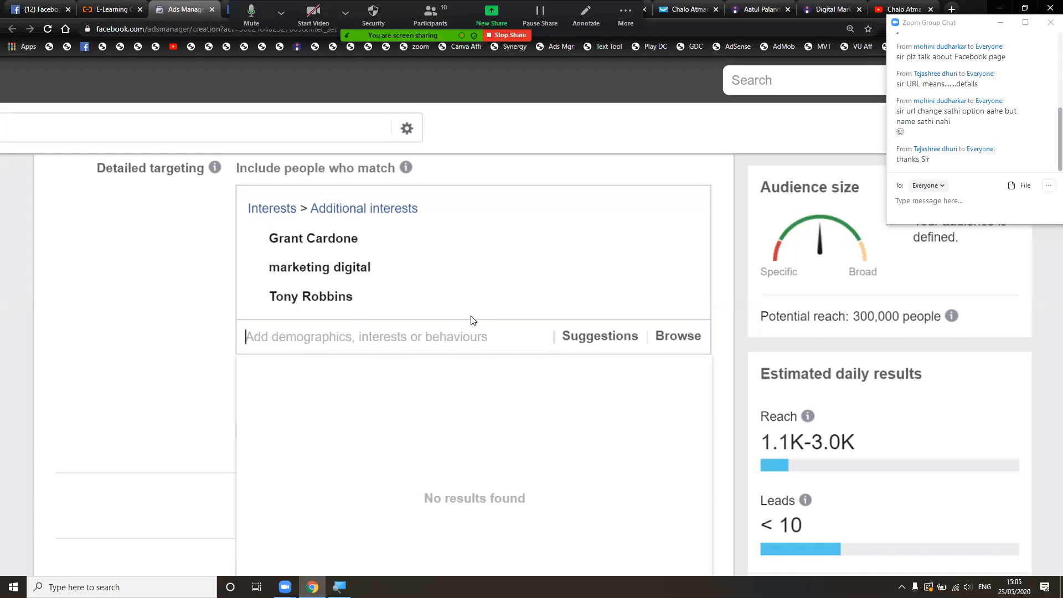
text(robert)
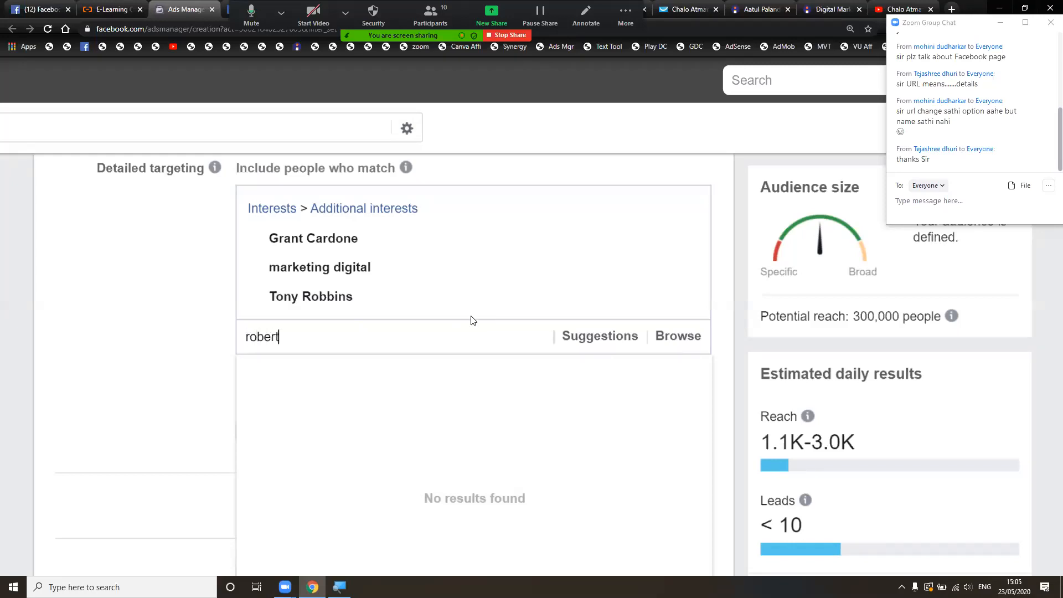
text( kiyo)
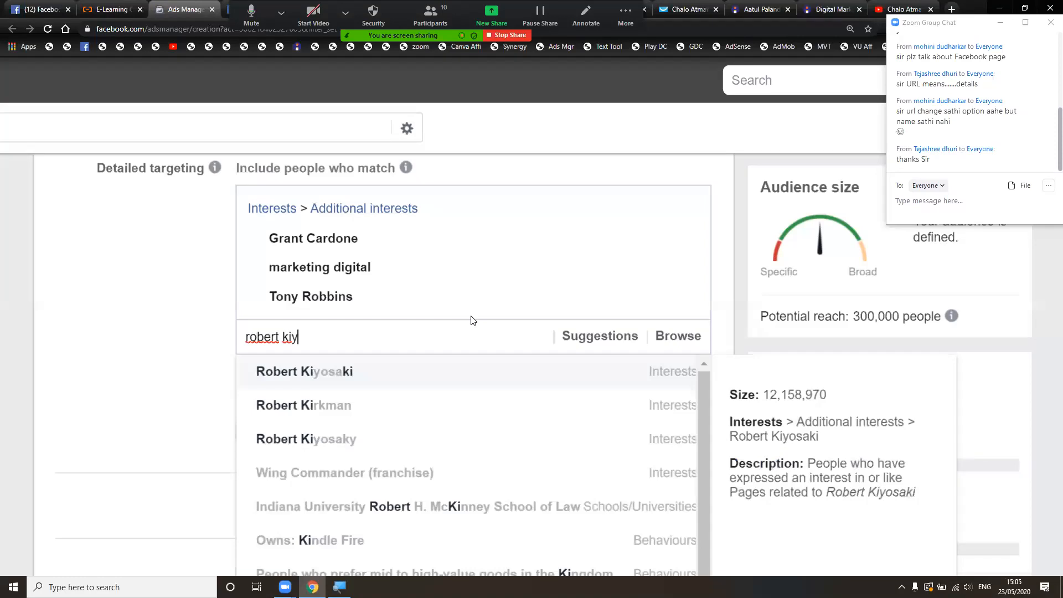
click(434, 373)
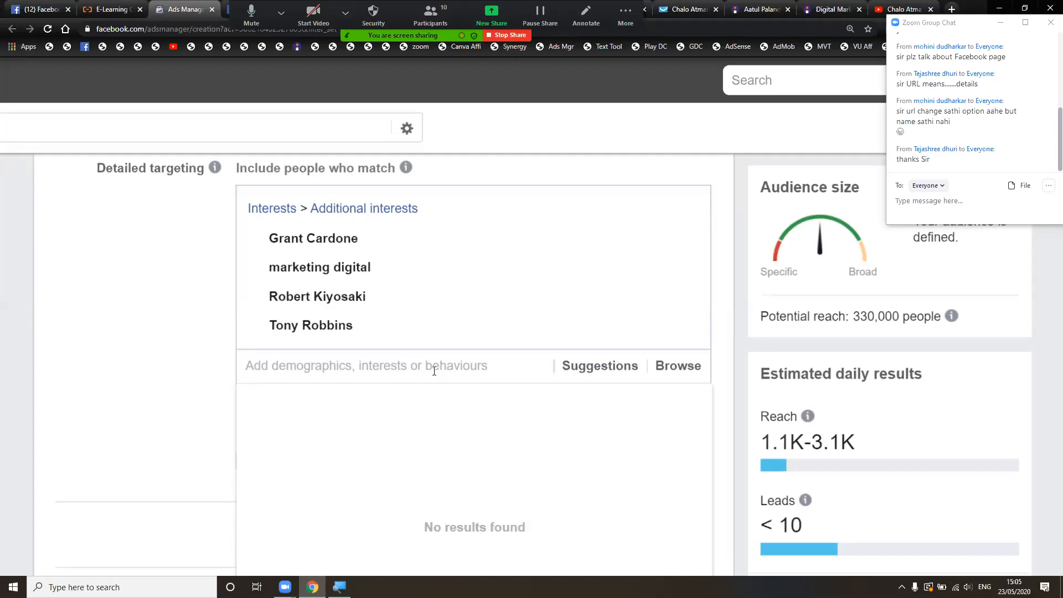
- Add Viral marketing as an interest, then remove it again
text(marketing)
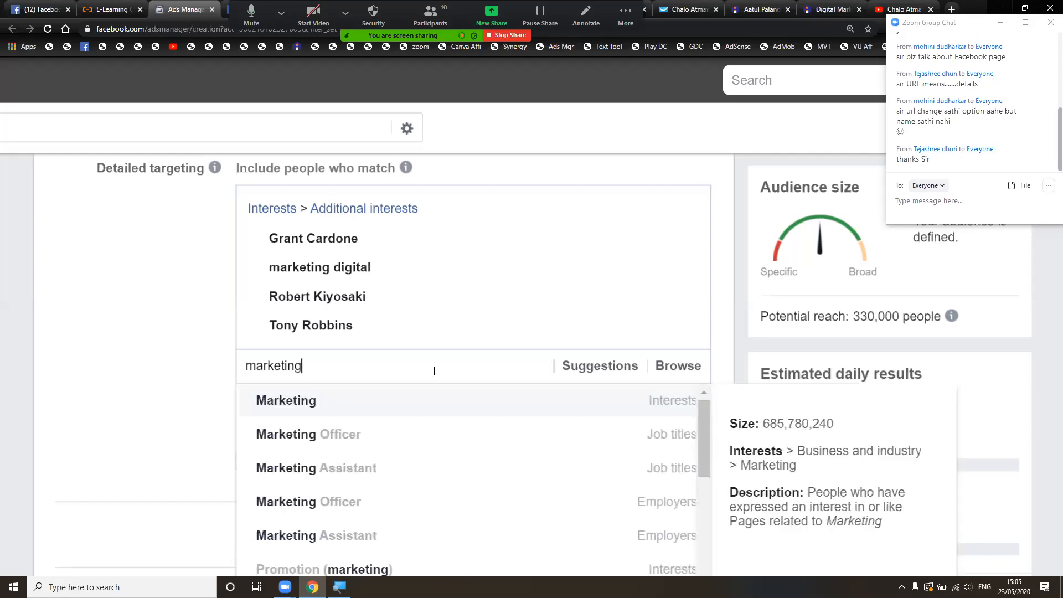
scroll(438, 440, down, 3)
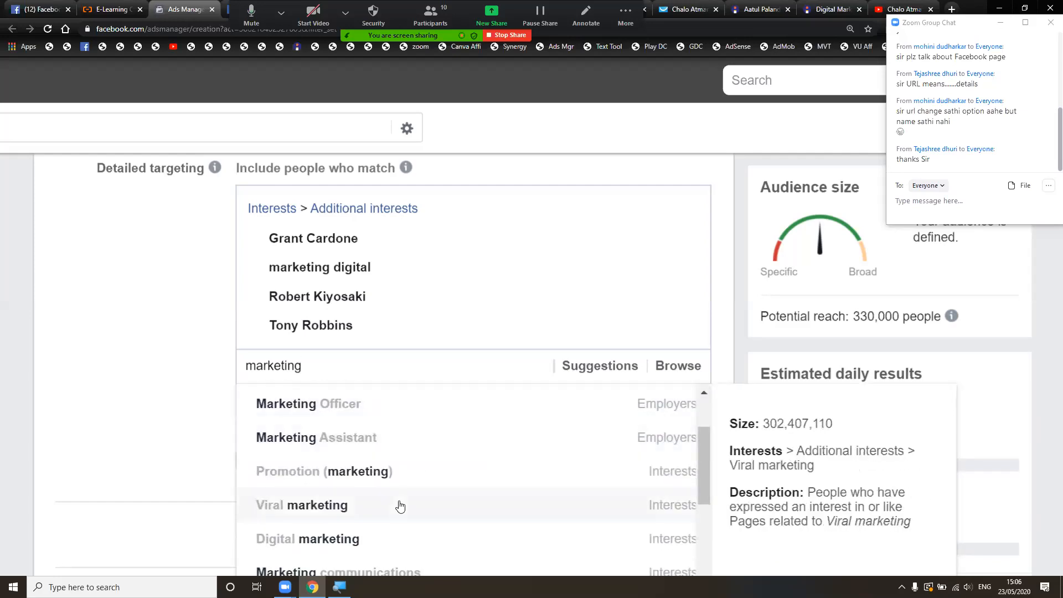
click(399, 506)
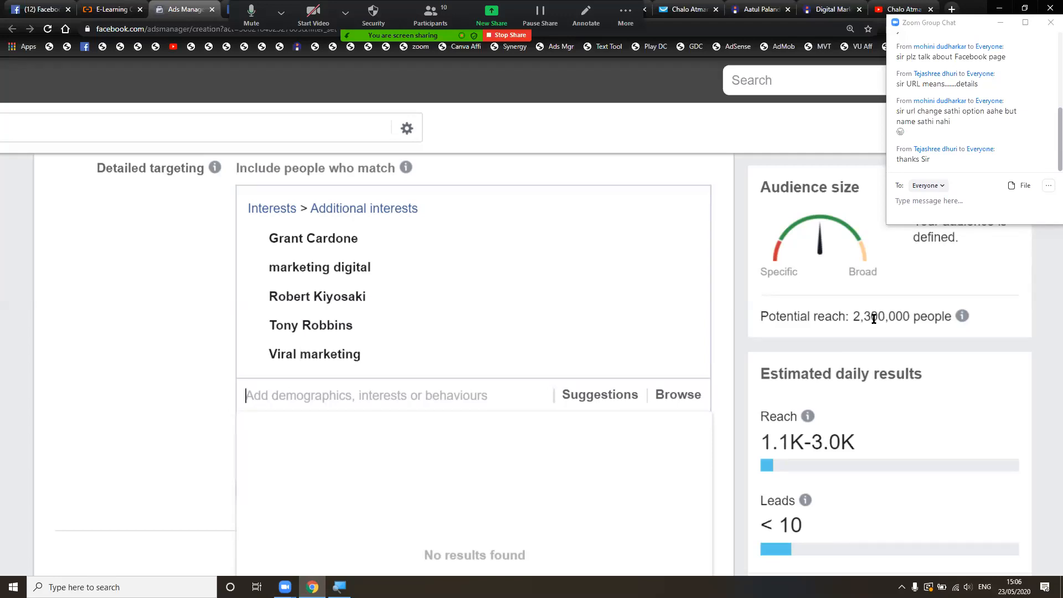
mouse_move(684, 359)
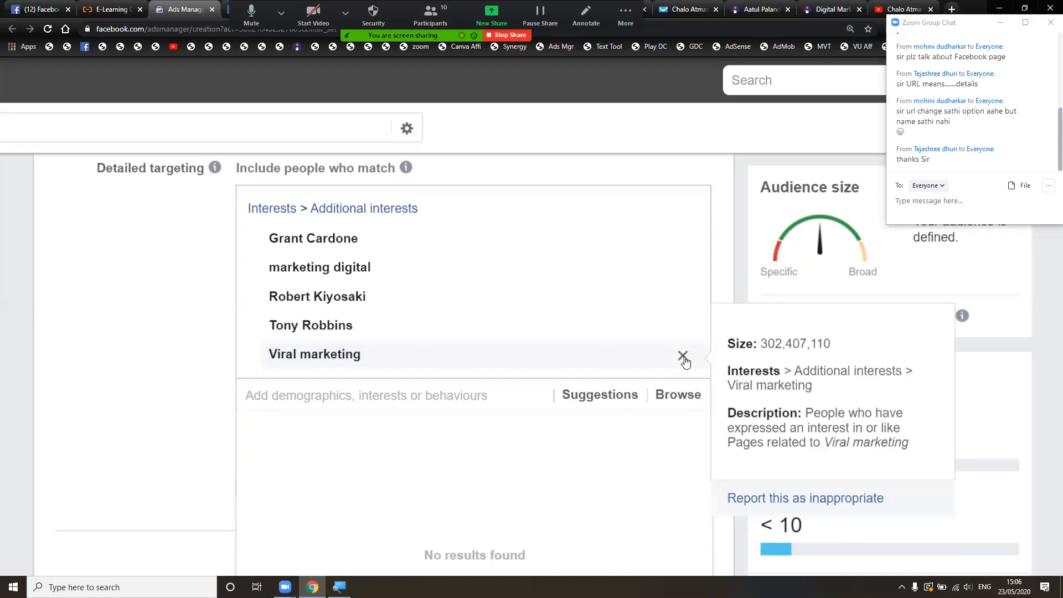
click(683, 356)
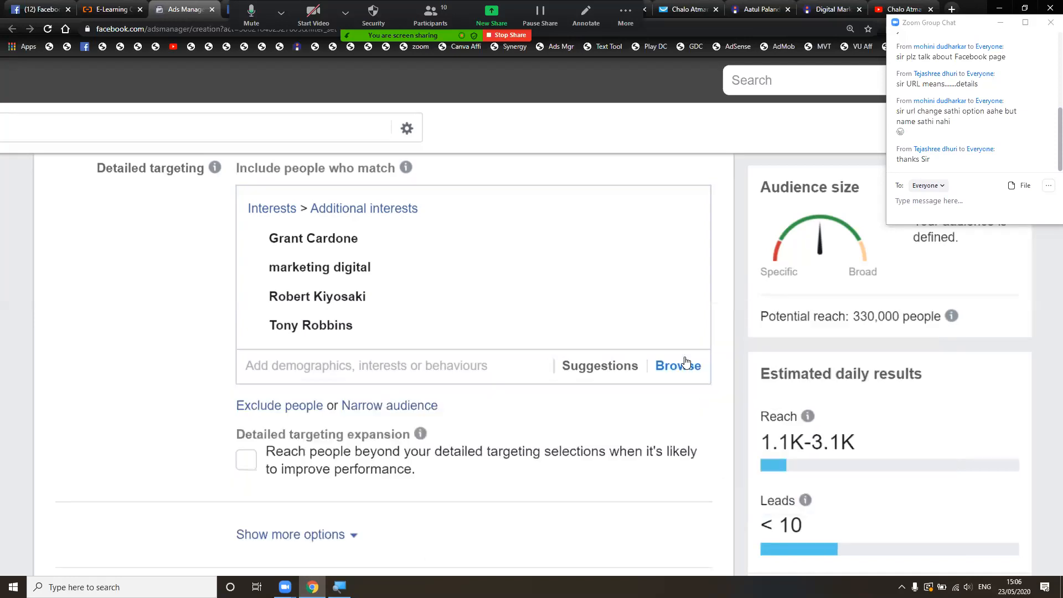
click(404, 367)
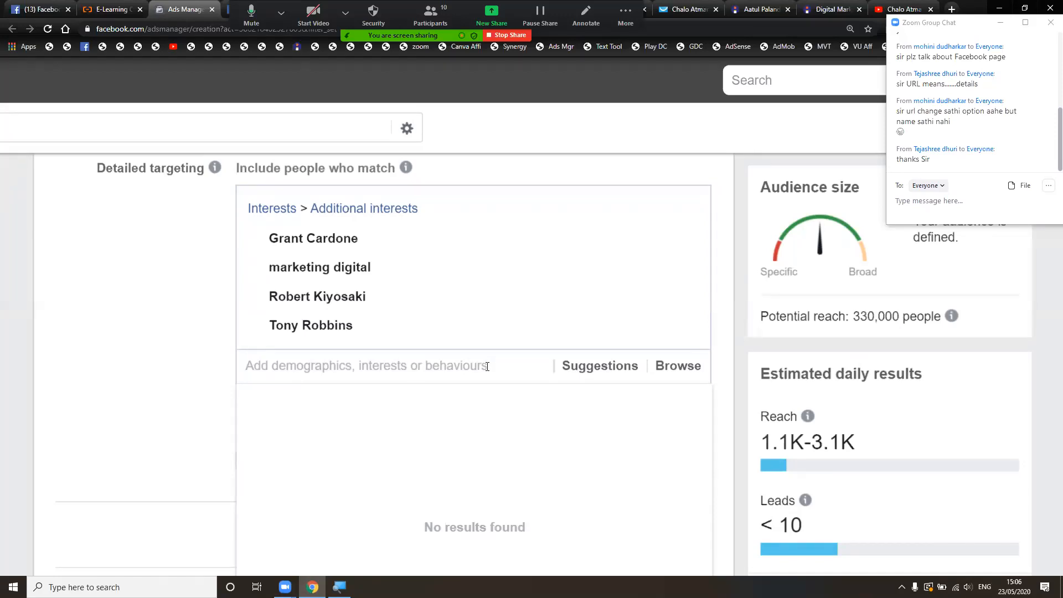
- Search 'Digital Marketing' and add the 'digital marketer' interest to detailed targeting
text(Marketing)
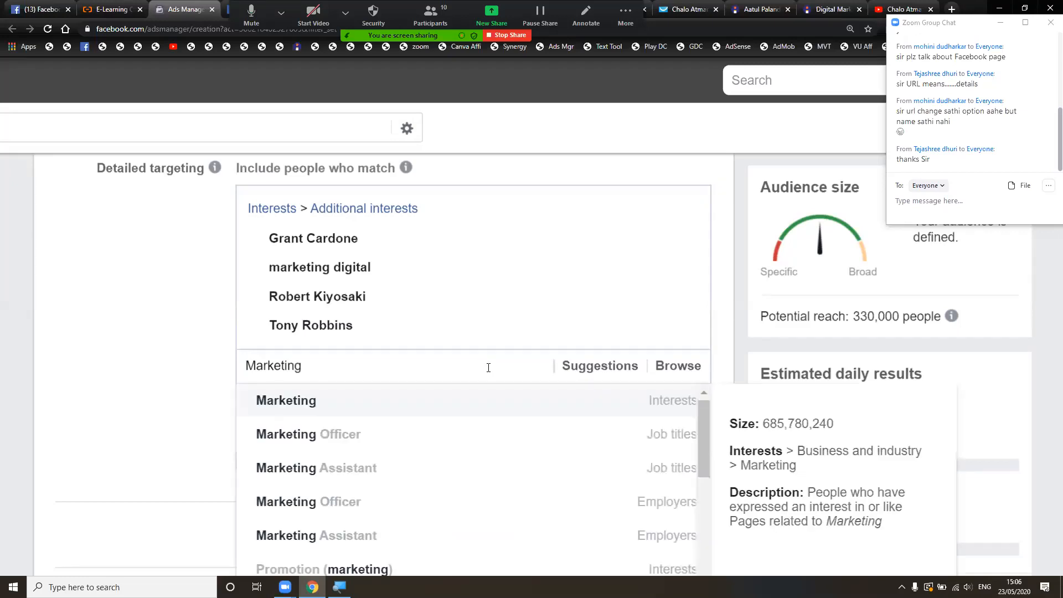
key(Home)
text(Digital)
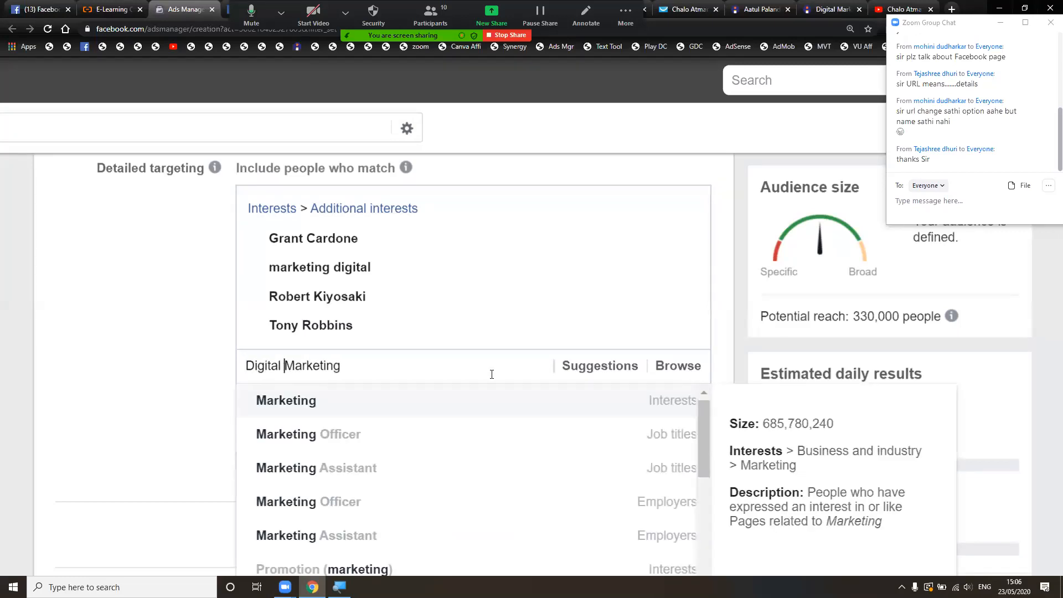
key(End)
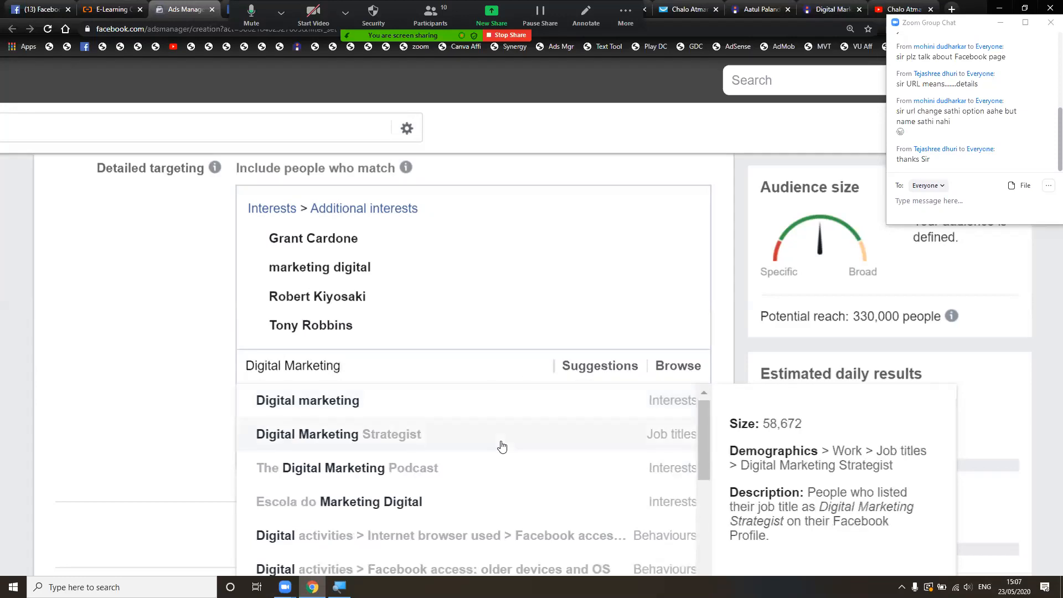
scroll(502, 446, down, 3)
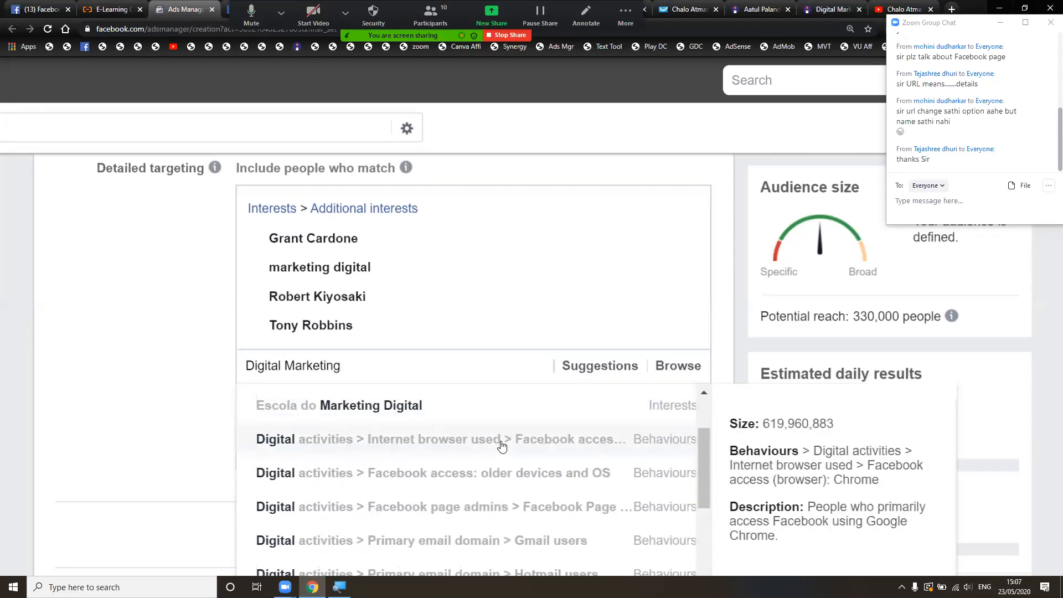
scroll(502, 446, down, 3)
scroll(502, 446, down, 3)
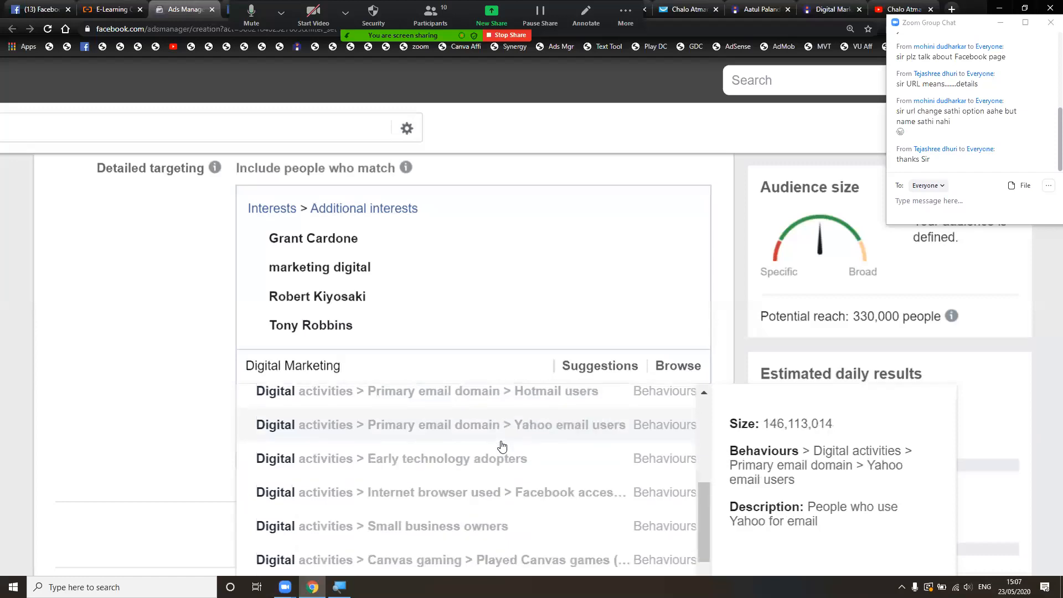
scroll(502, 446, down, 5)
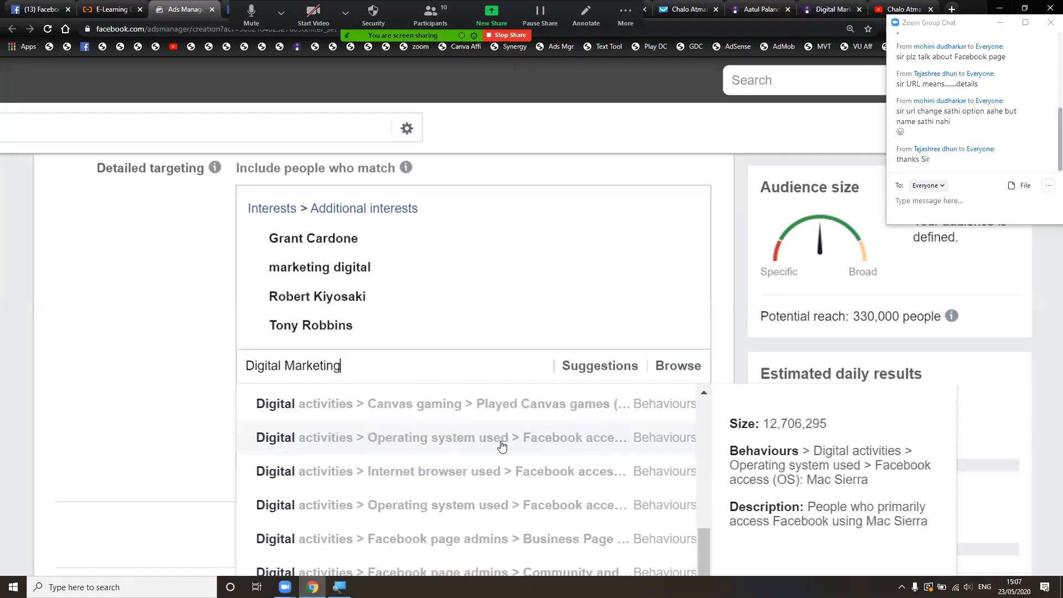
scroll(501, 446, down, 2)
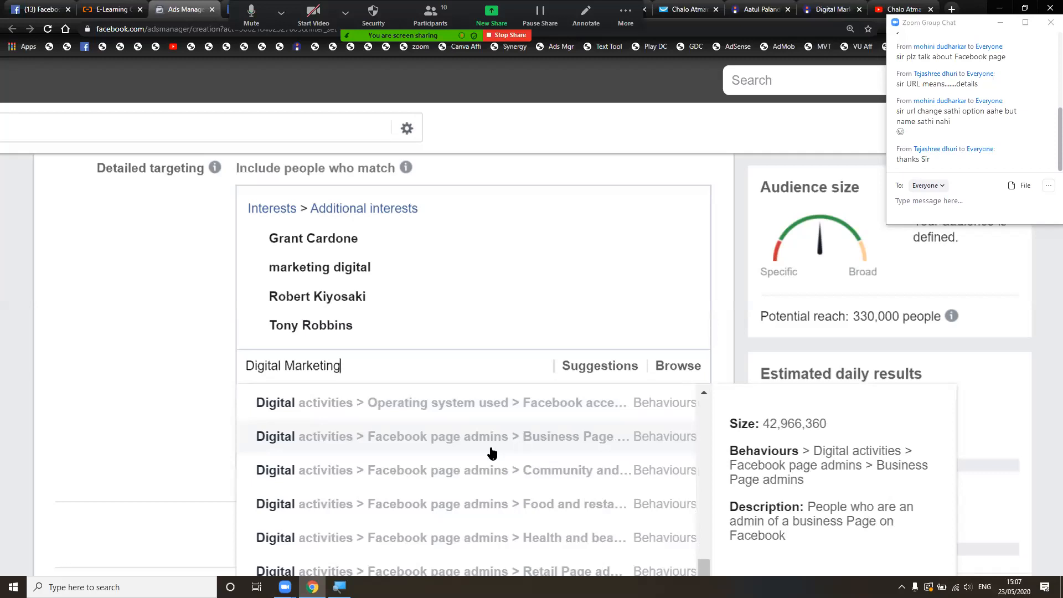
scroll(491, 453, down, 5)
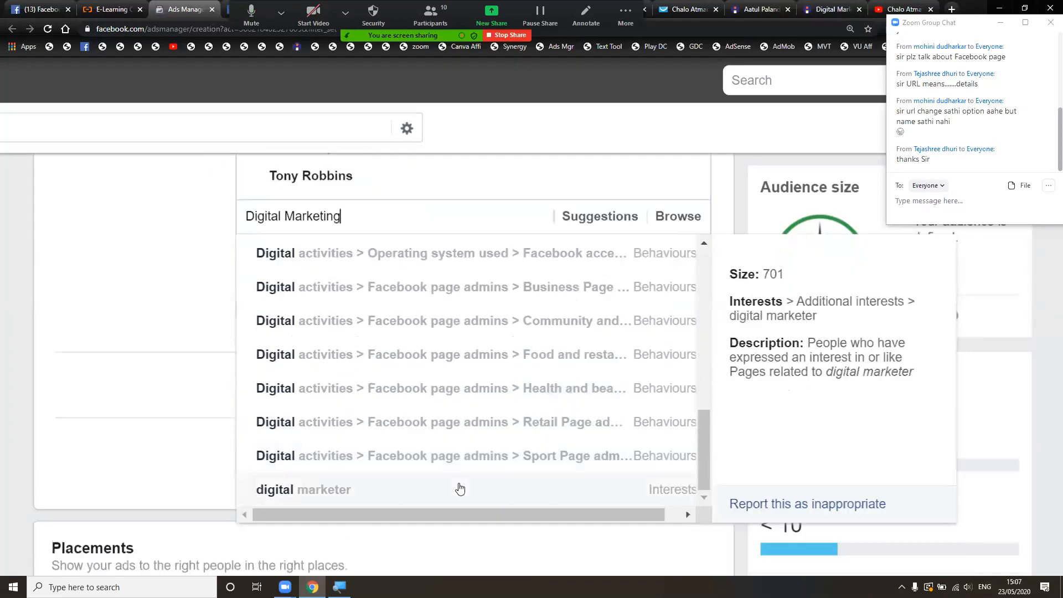
click(459, 488)
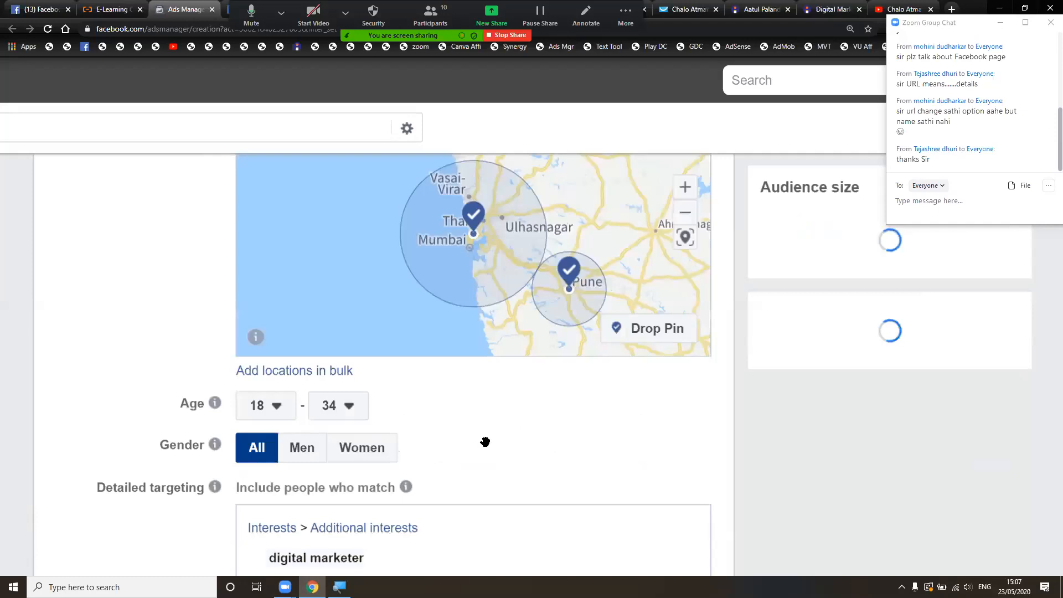
scroll(486, 441, up, 3)
scroll(486, 441, up, 3)
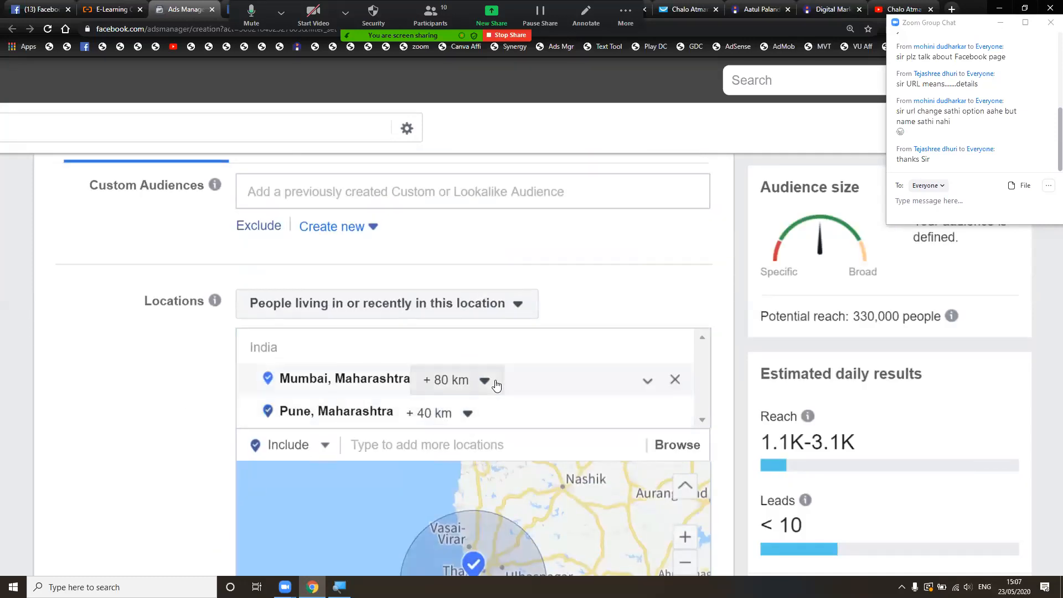
scroll(496, 385, down, 3)
scroll(475, 509, down, 3)
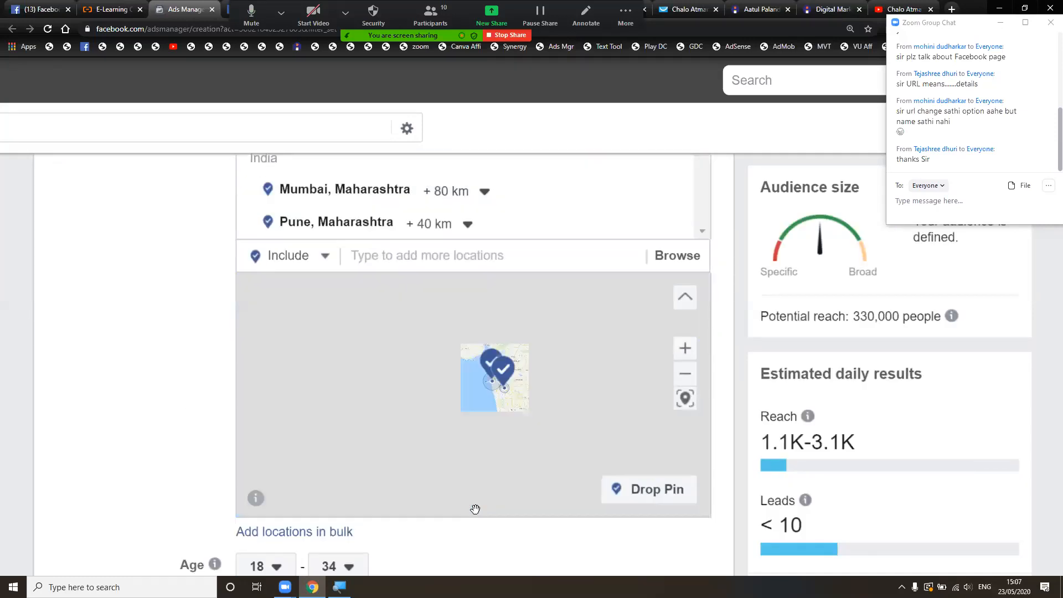
scroll(475, 508, down, 2)
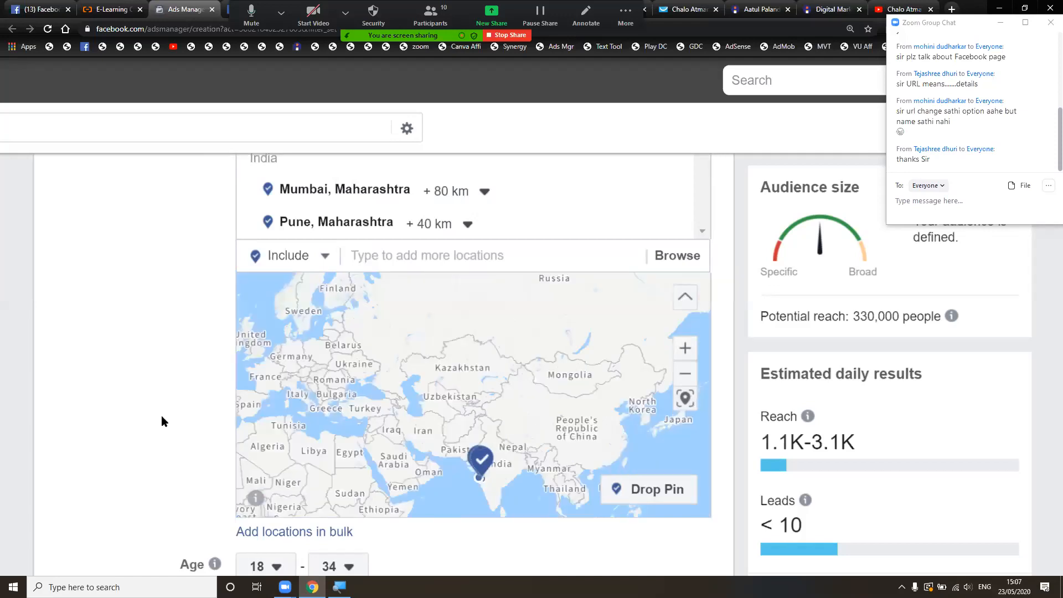
scroll(161, 415, down, 6)
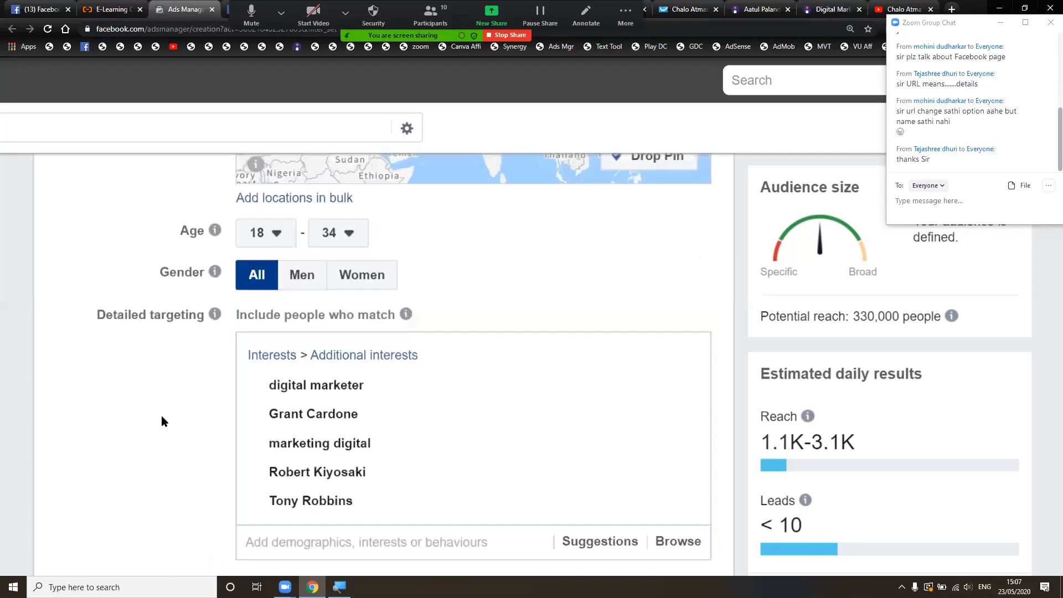
scroll(357, 389, down, 3)
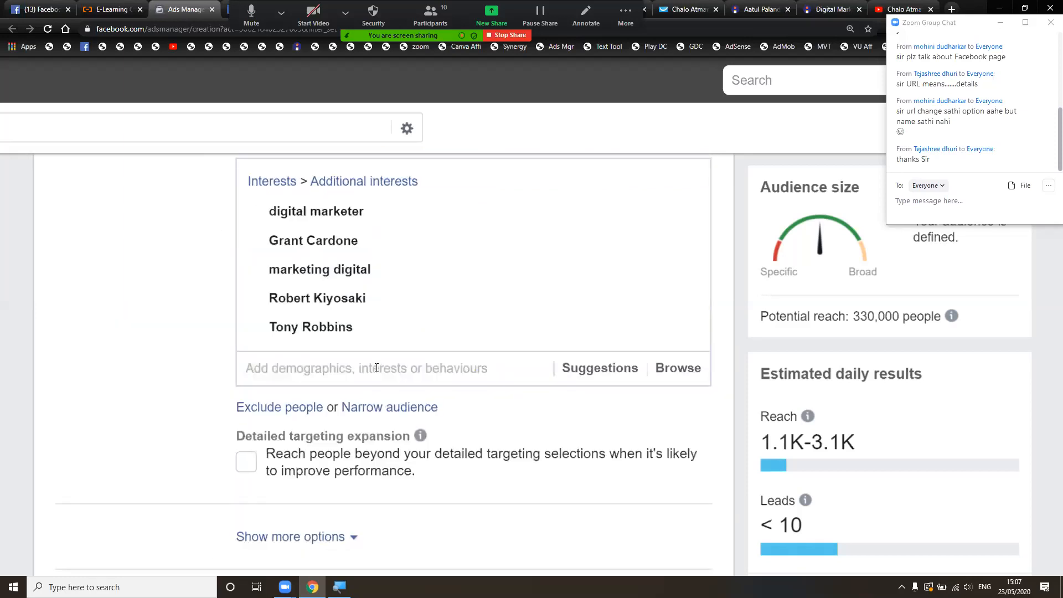
click(377, 369)
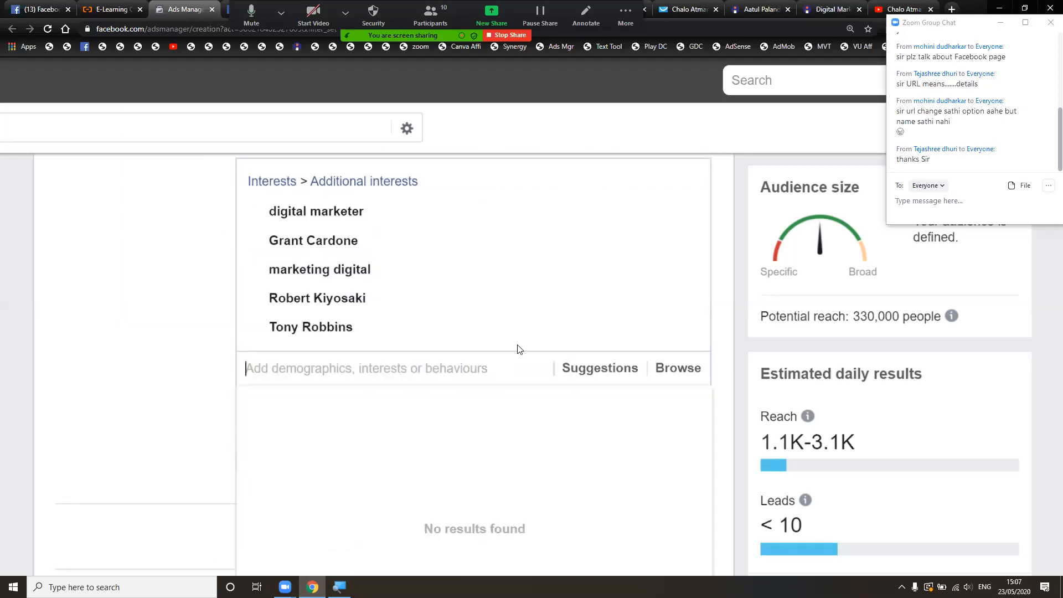
mouse_move(590, 339)
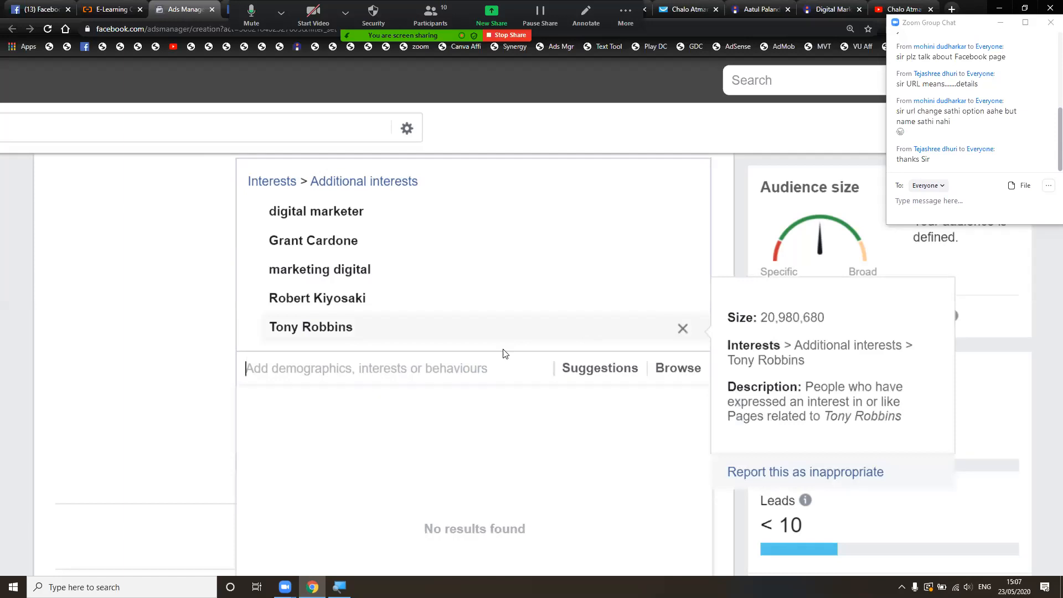
click(210, 371)
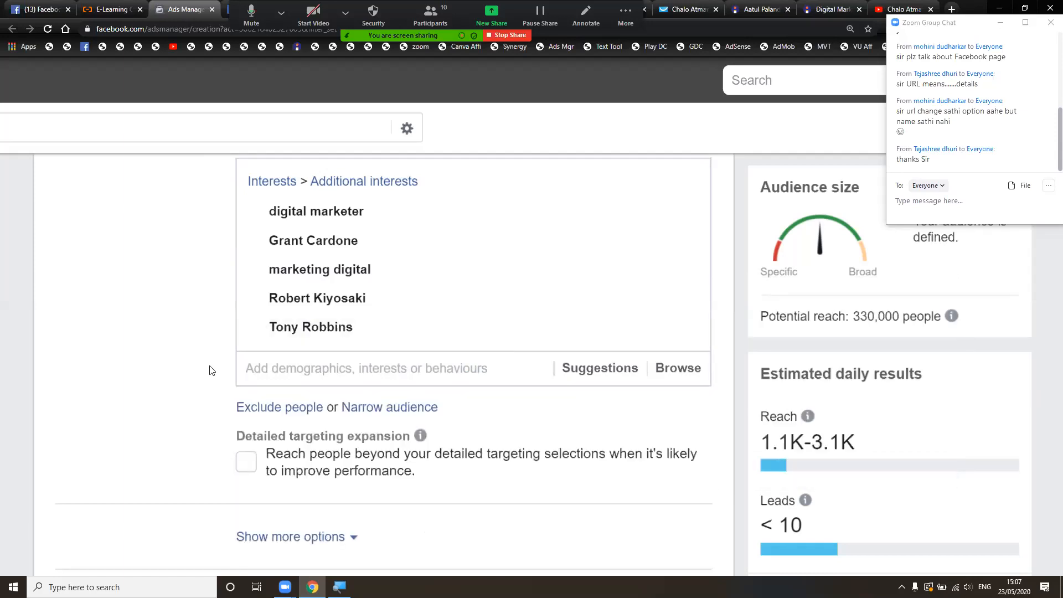
scroll(210, 370, down, 1)
scroll(210, 370, down, 1)
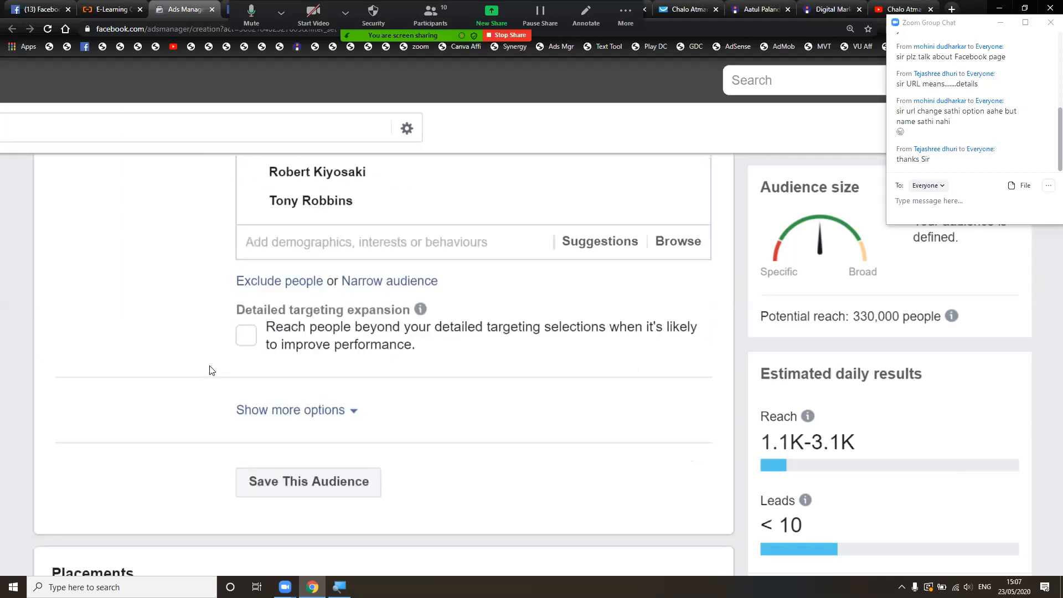
scroll(336, 348, down, 1)
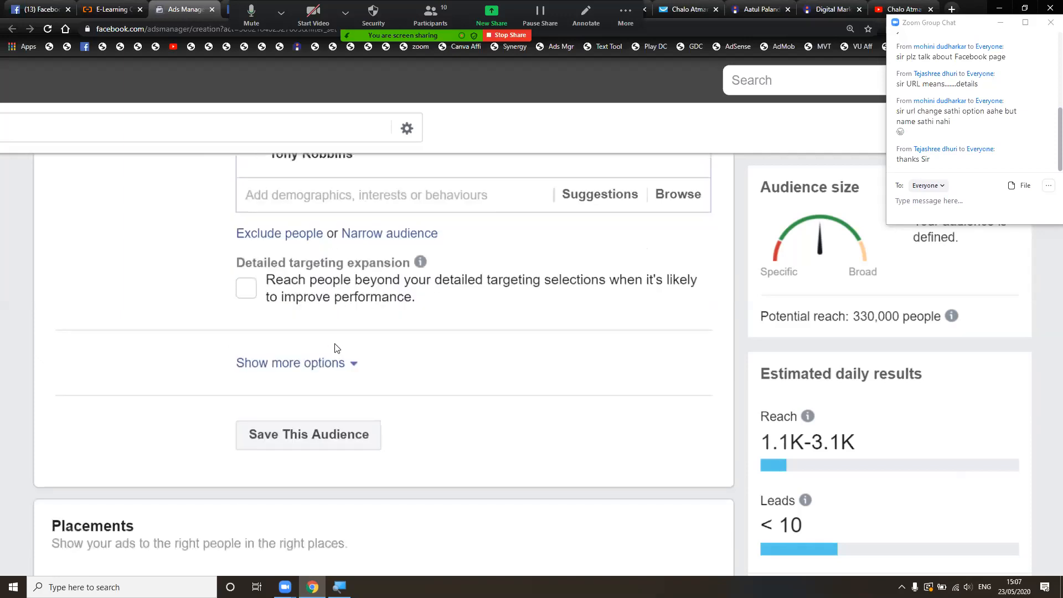
scroll(353, 360, down, 1)
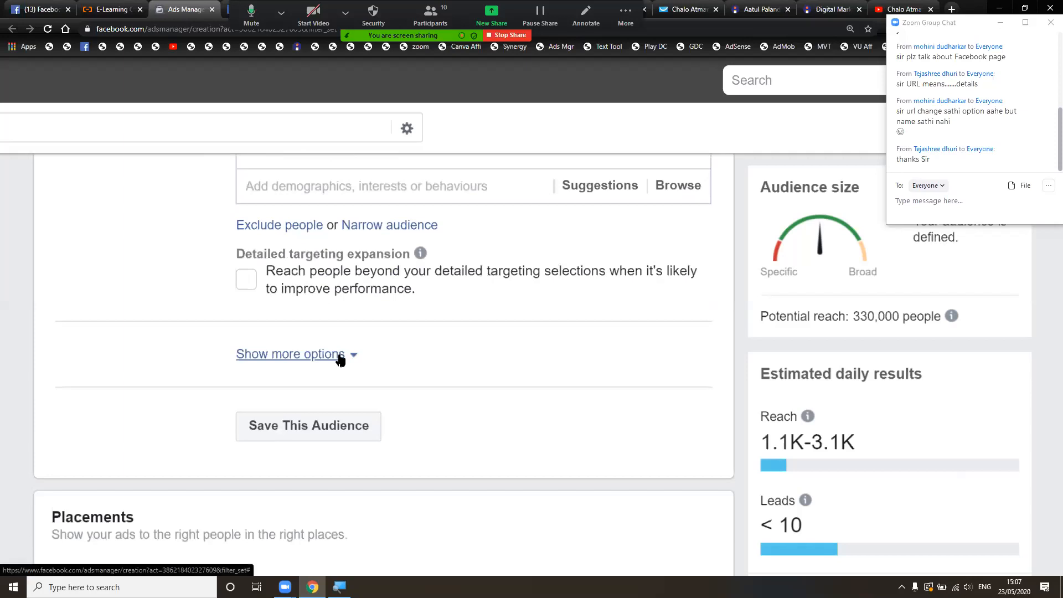
- Show more audience options to reveal the Languages and Connections settings
click(326, 365)
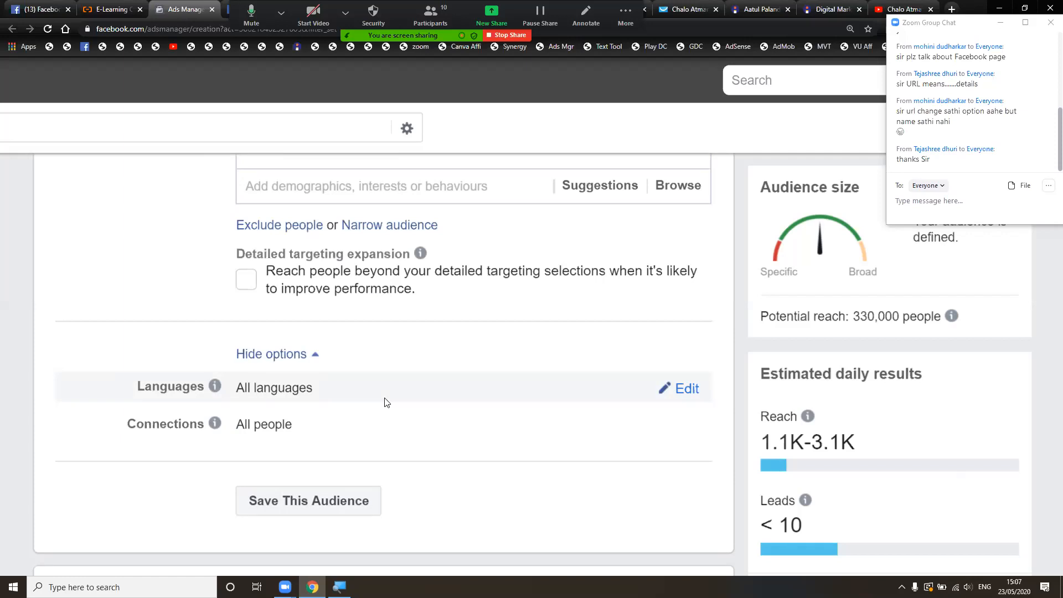
mouse_move(278, 424)
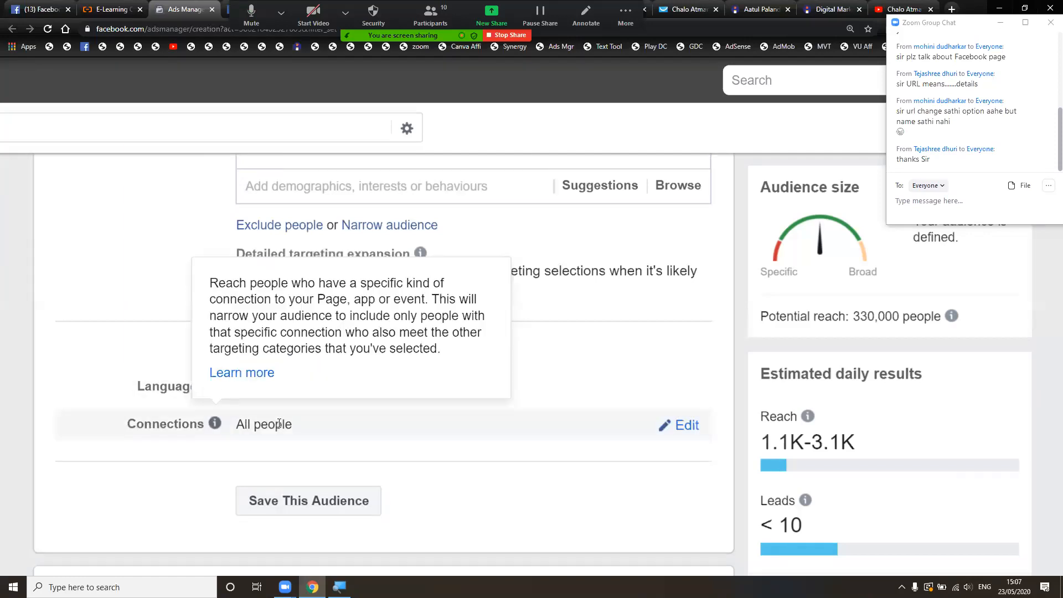
mouse_move(217, 424)
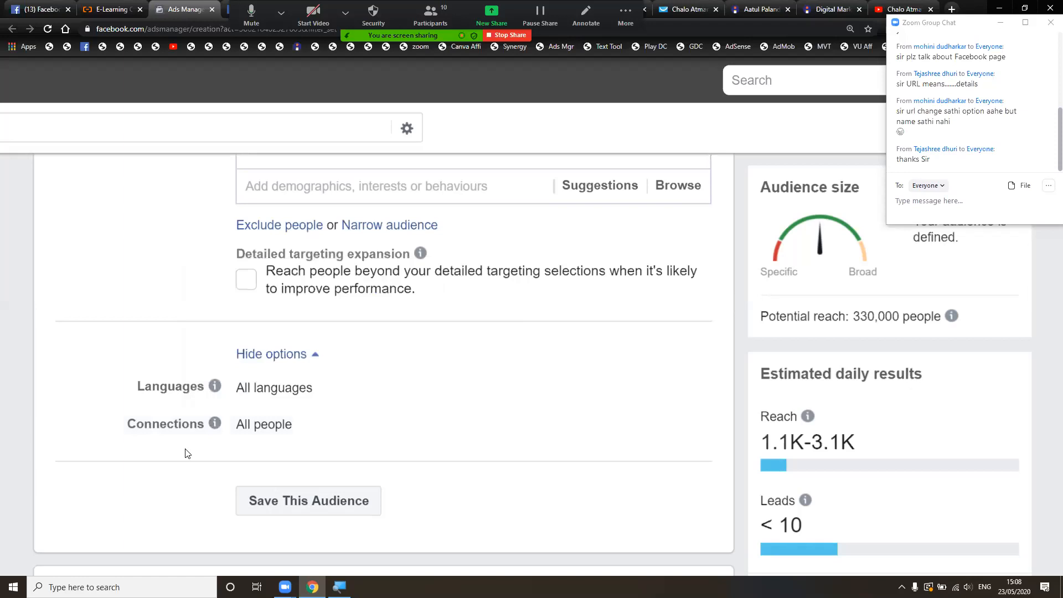
- Review the 330,000-person audience and scroll down to Placements, currently Automatic placements
scroll(187, 453, down, 2)
scroll(187, 453, up, 7)
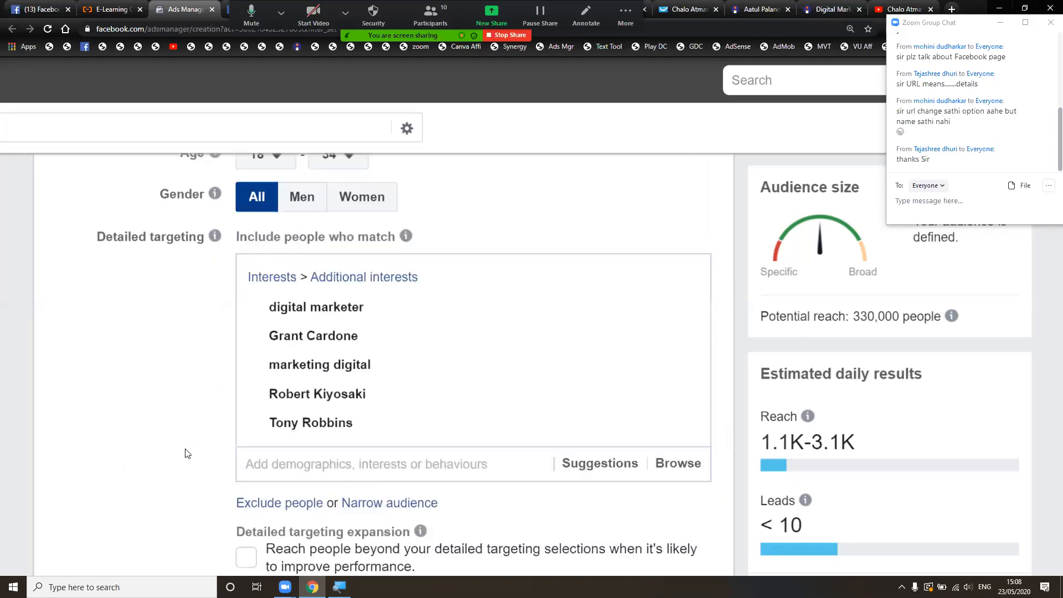
scroll(187, 453, up, 2)
scroll(187, 453, up, 5)
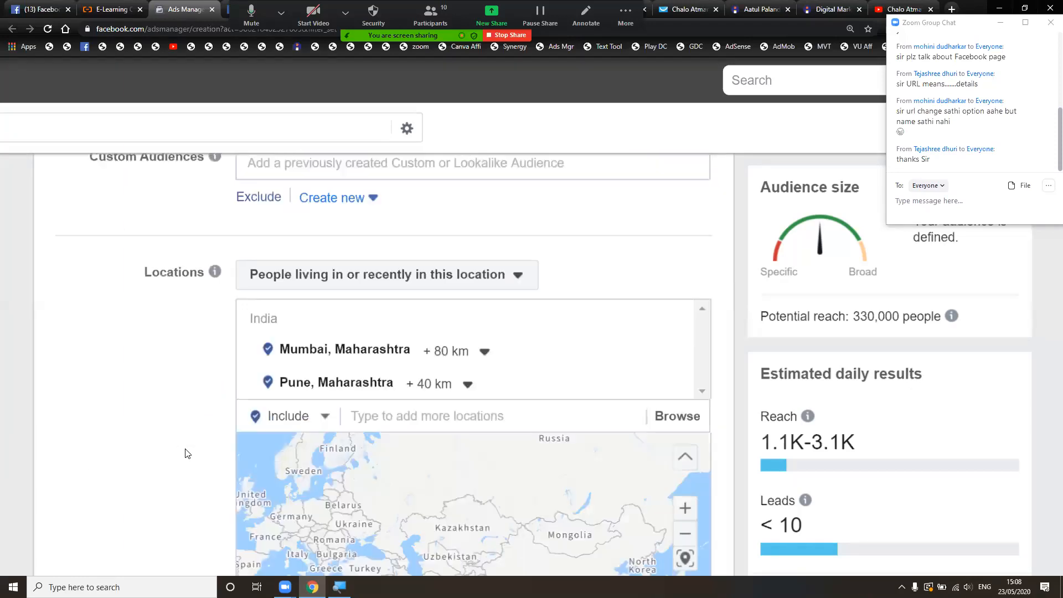
scroll(187, 454, up, 3)
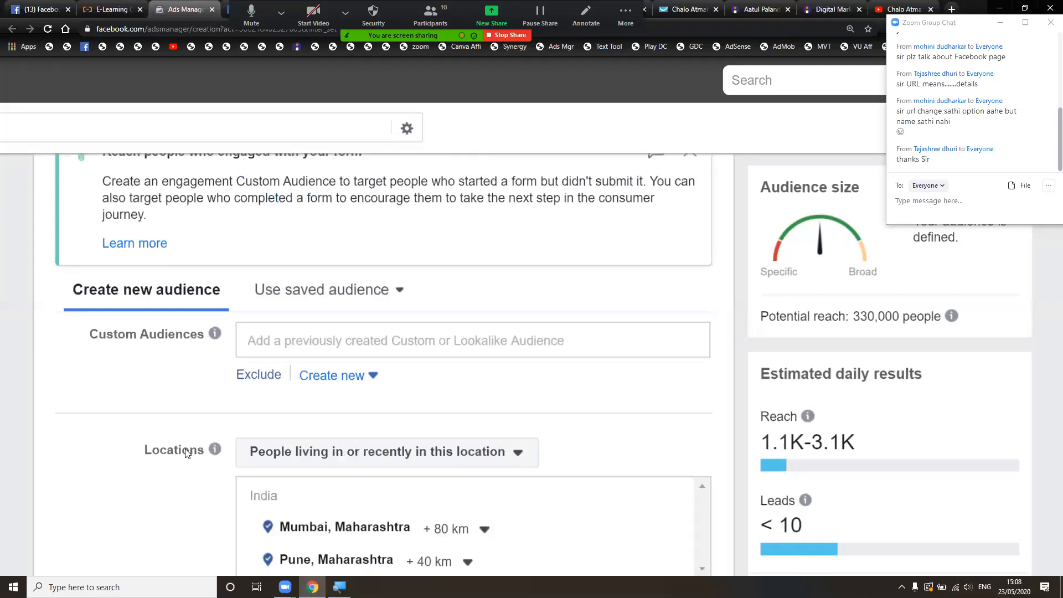
scroll(186, 453, down, 8)
scroll(187, 454, down, 8)
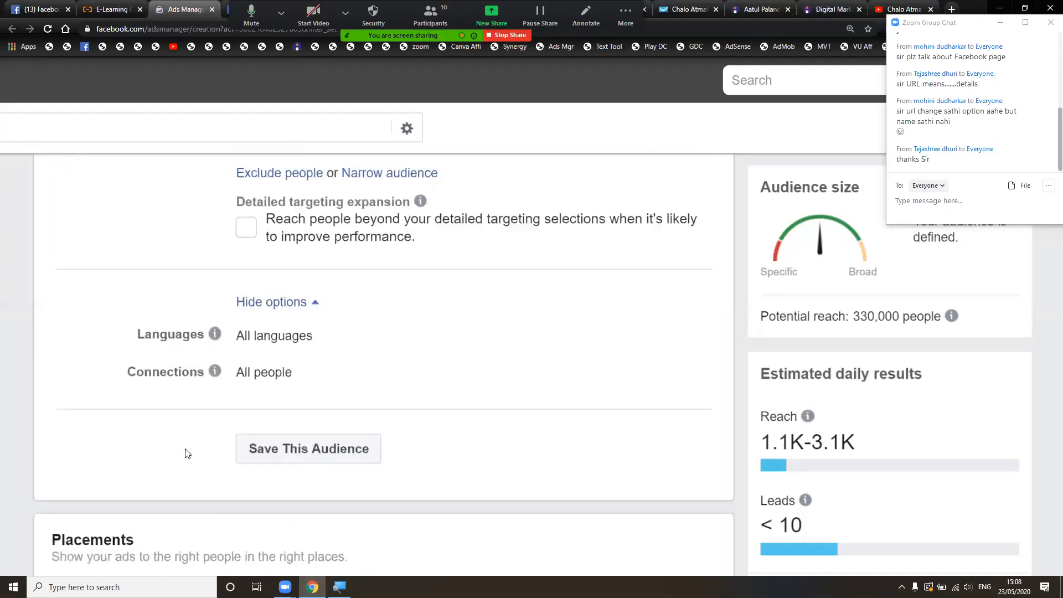
scroll(188, 454, down, 4)
scroll(187, 453, down, 3)
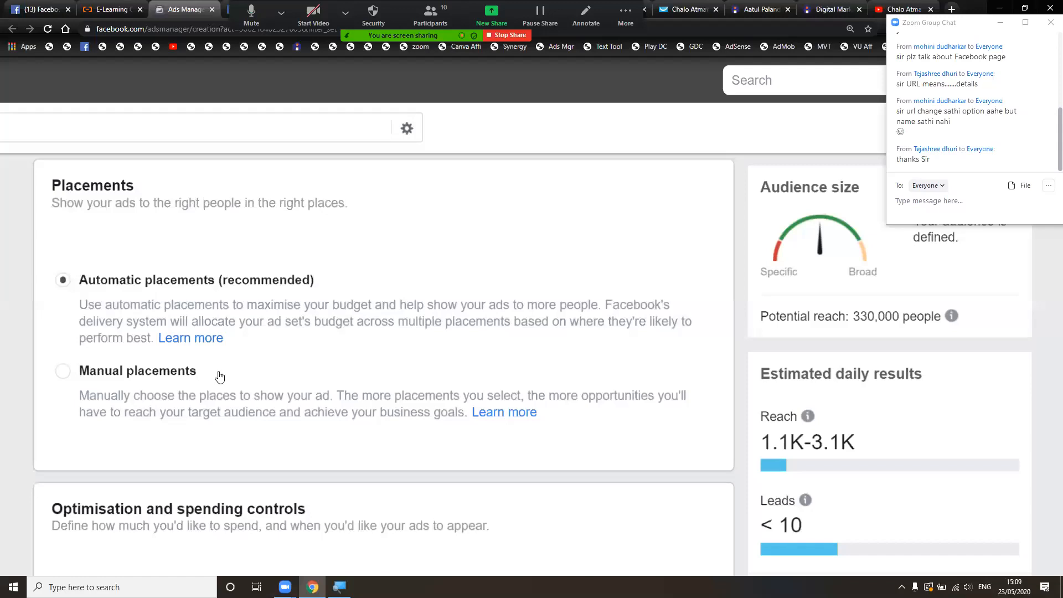
- Choose Manual placements and bring the Facebook and Instagram platform and placement lists into view
click(187, 373)
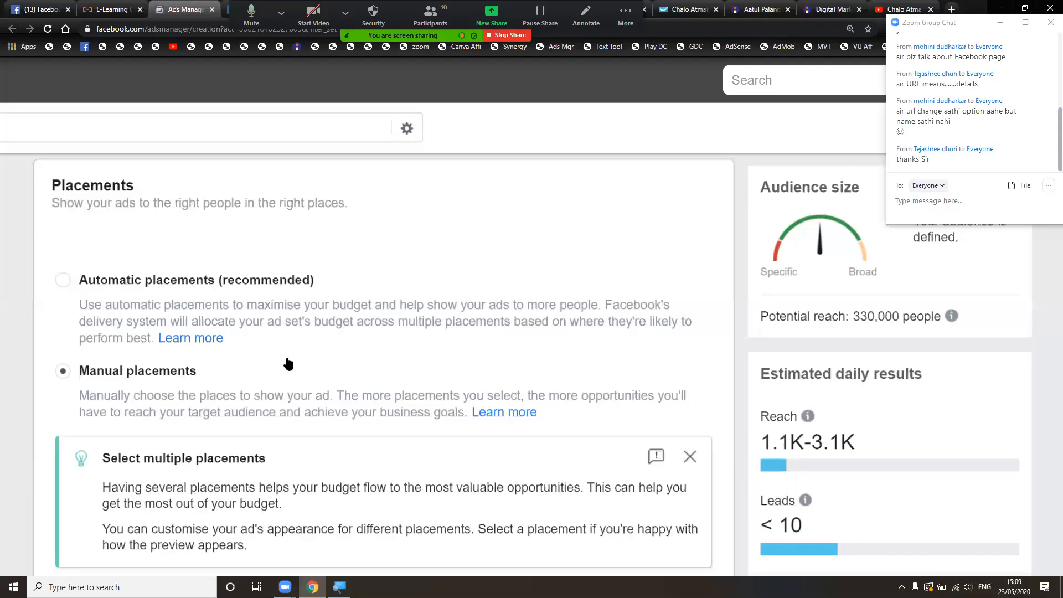
scroll(282, 365, down, 1)
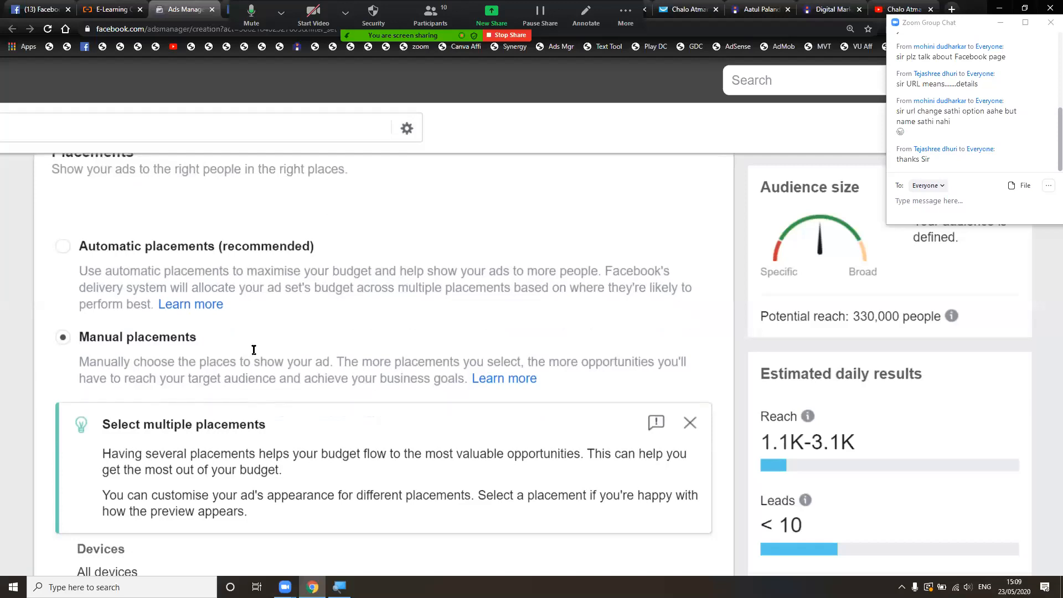
scroll(253, 353, down, 3)
scroll(253, 352, down, 5)
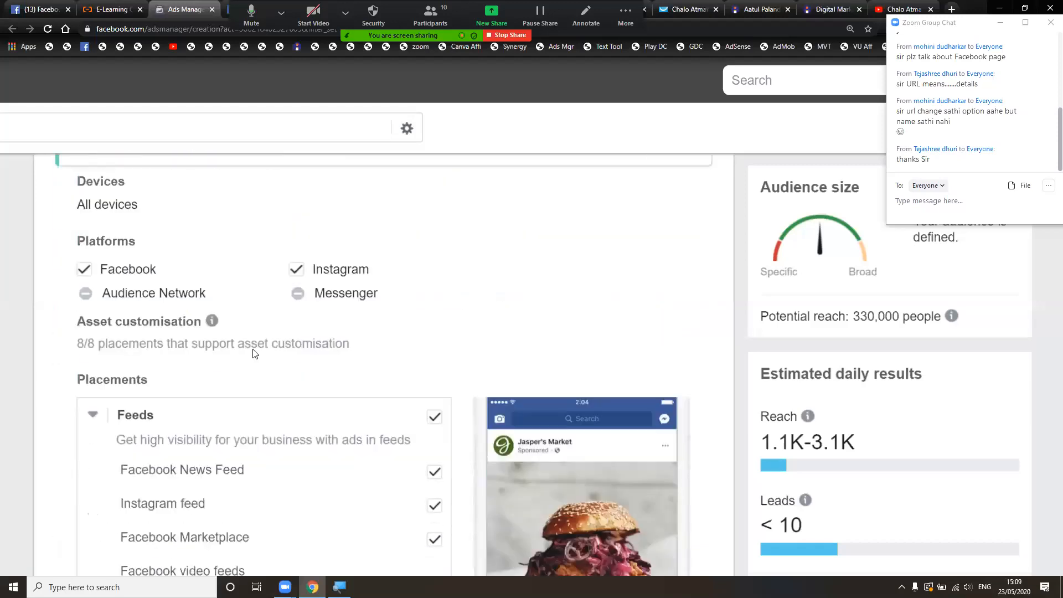
scroll(253, 353, down, 1)
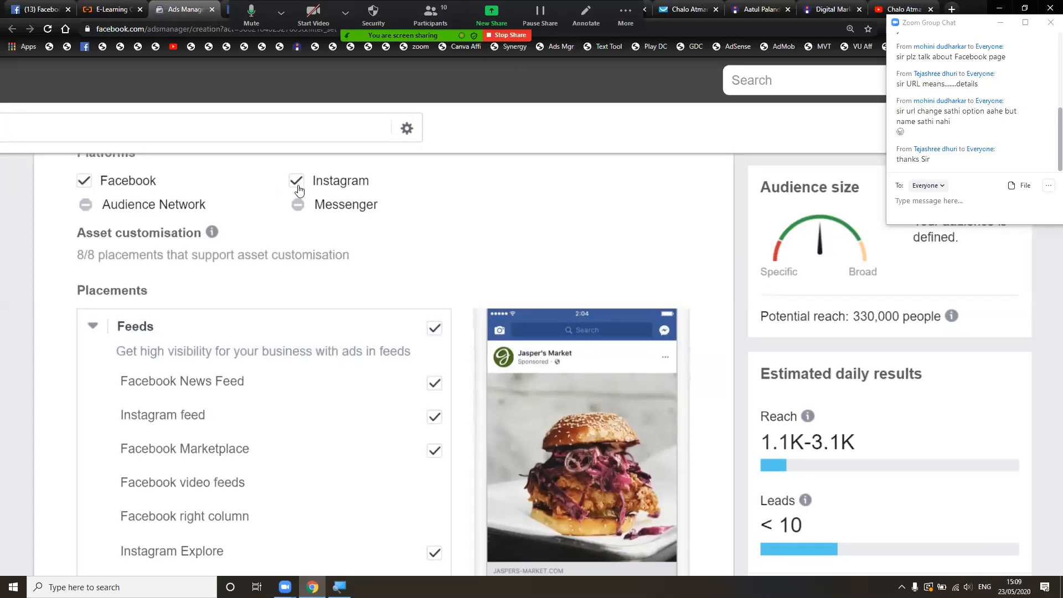
scroll(299, 190, down, 3)
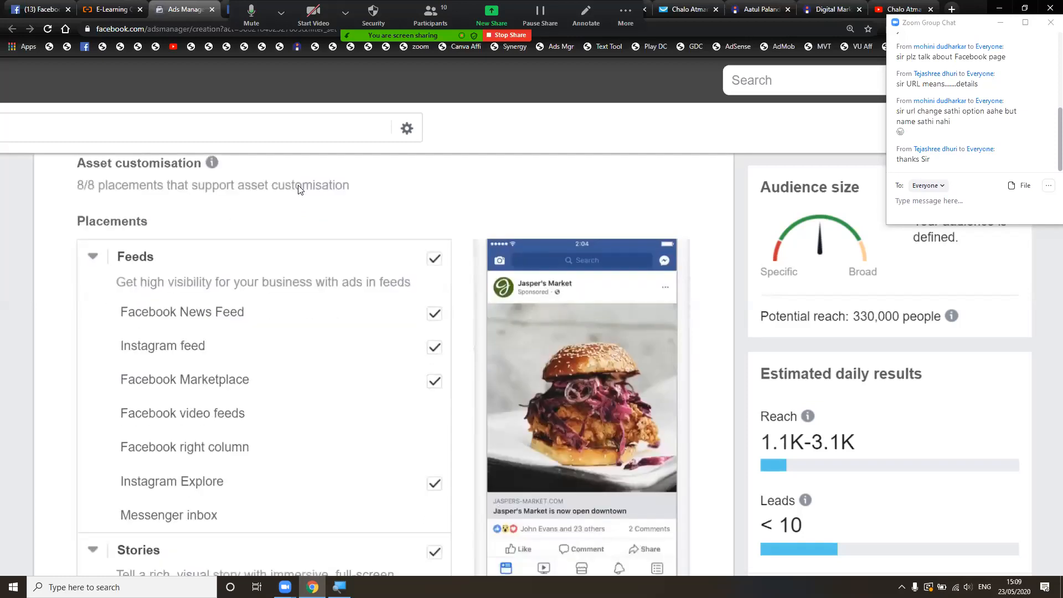
scroll(298, 189, down, 1)
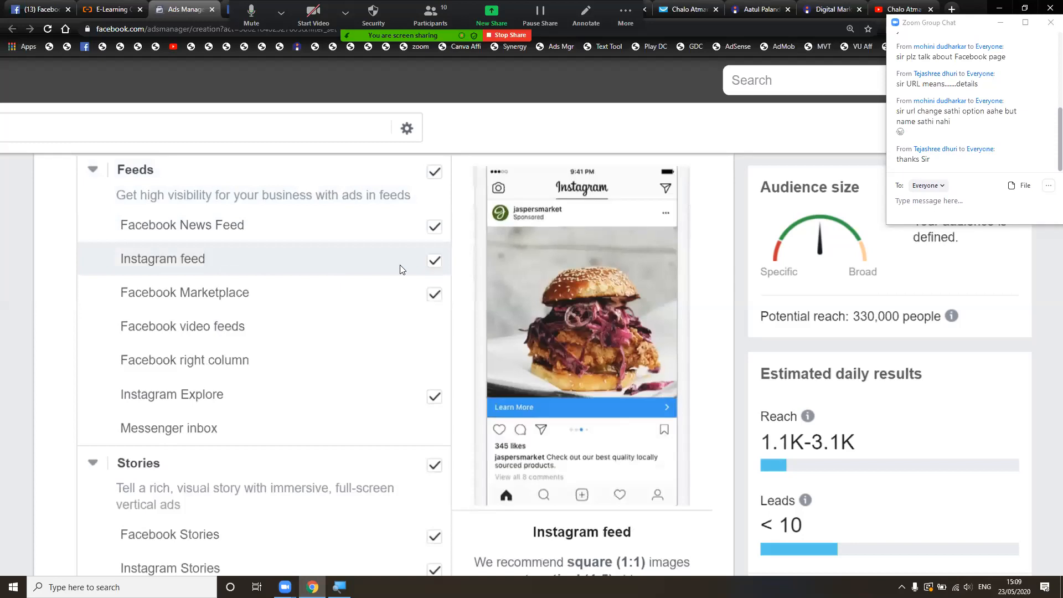
- Untick the Facebook Marketplace, Stories and In-stream video placements
click(434, 295)
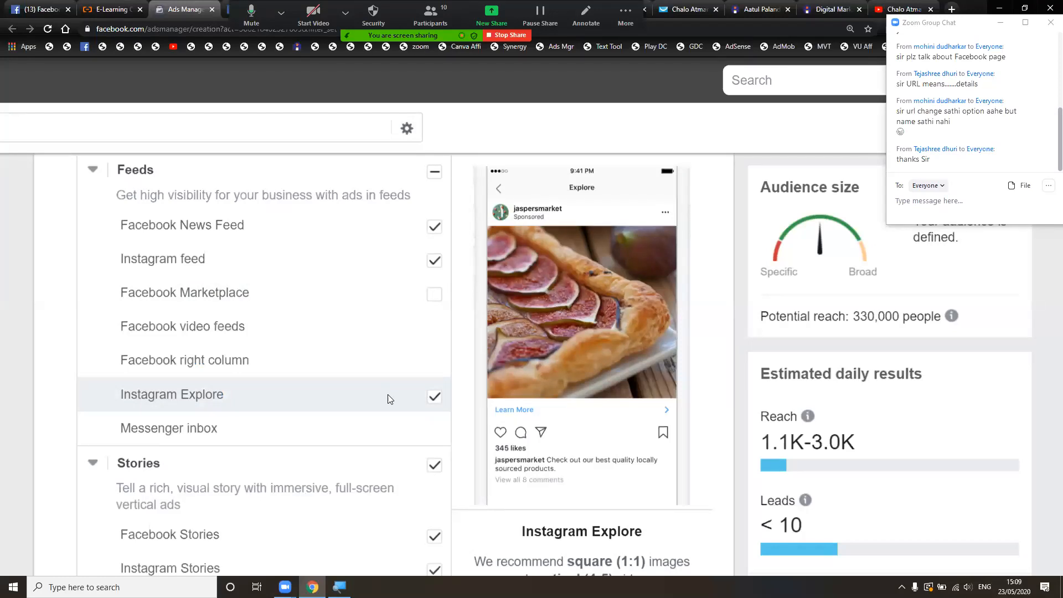
scroll(387, 399, down, 3)
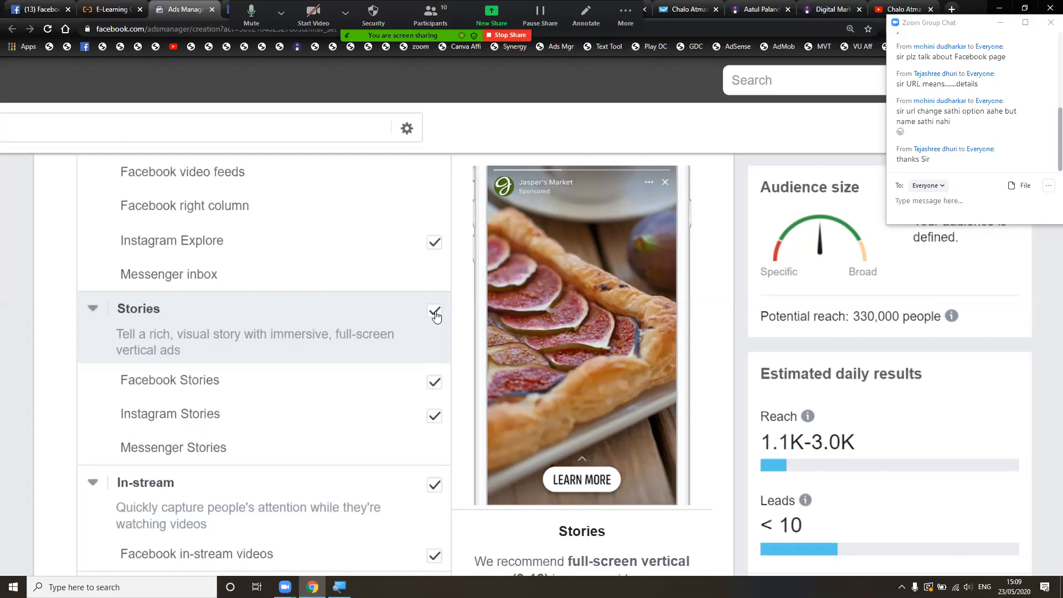
click(434, 312)
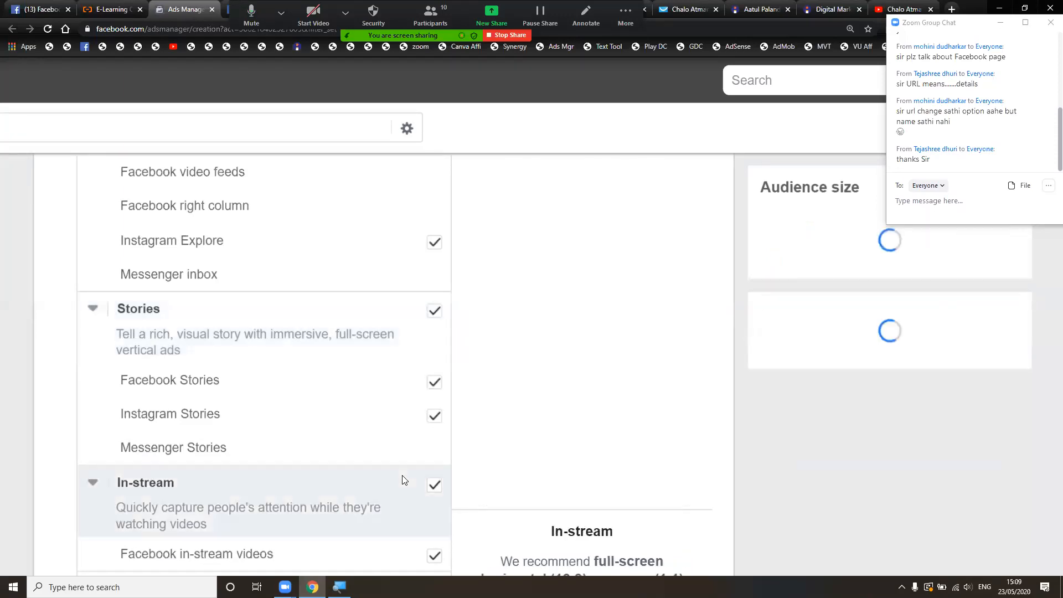
scroll(402, 480, down, 2)
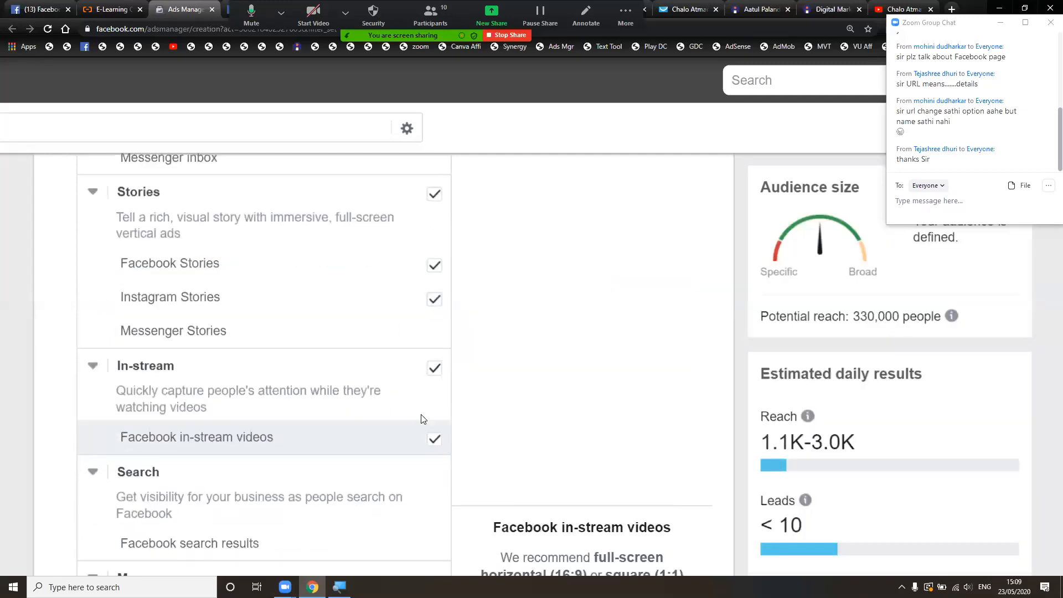
click(435, 372)
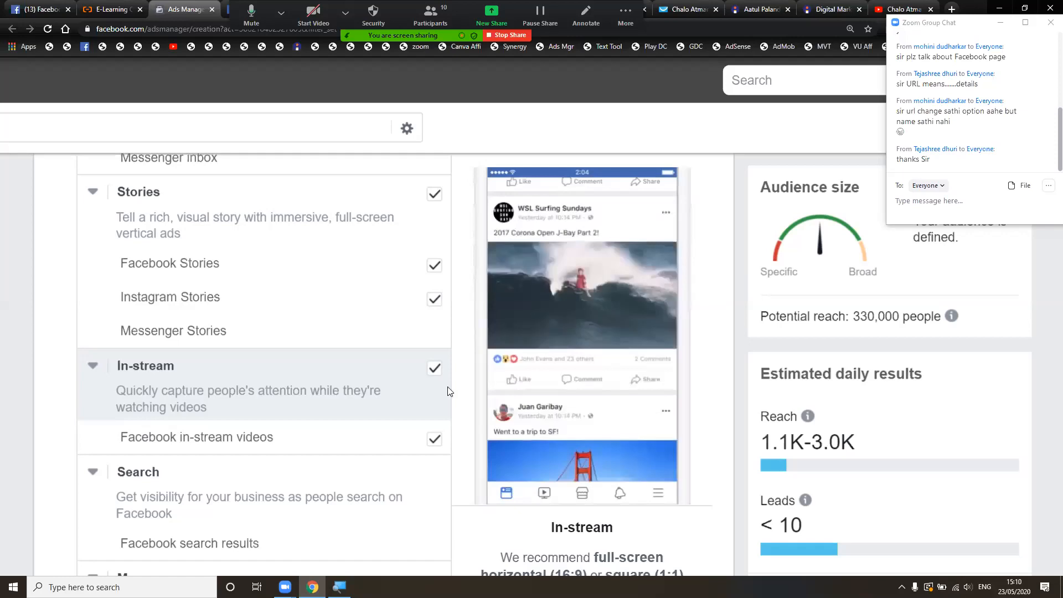
scroll(449, 392, down, 1)
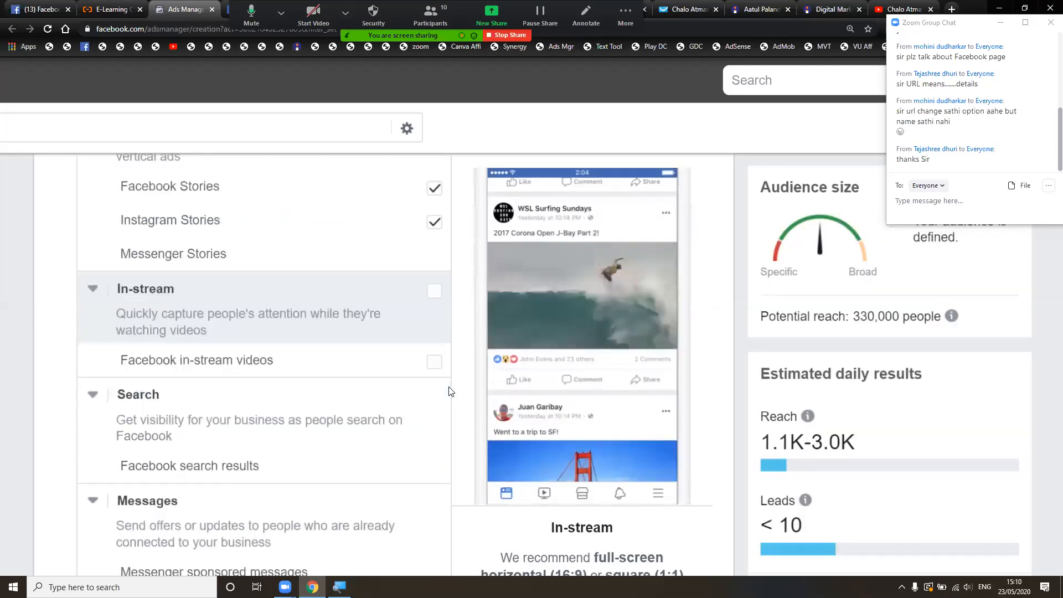
scroll(449, 392, down, 1)
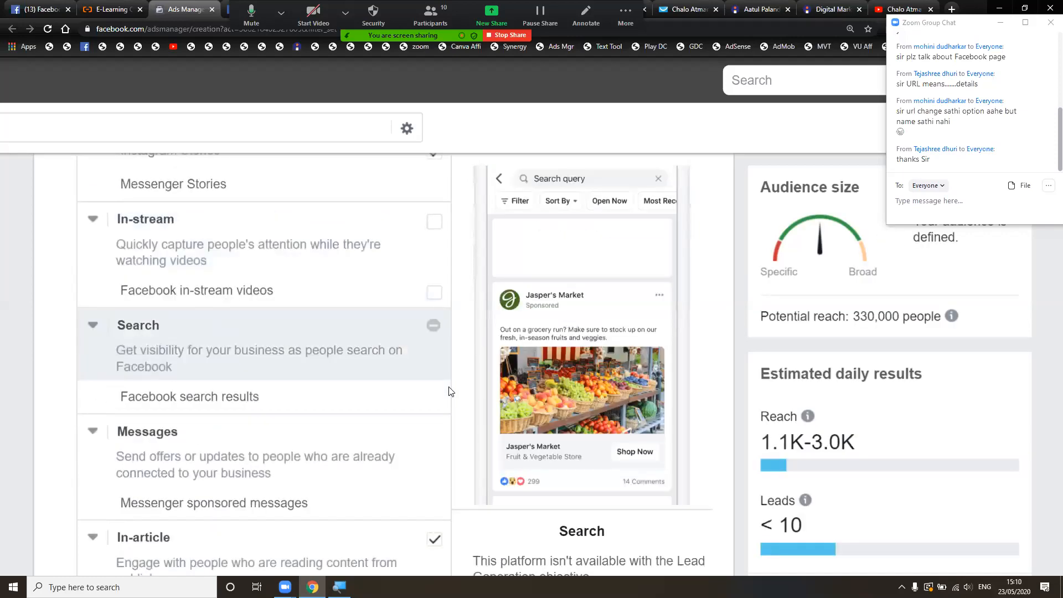
scroll(449, 392, down, 2)
scroll(449, 391, down, 1)
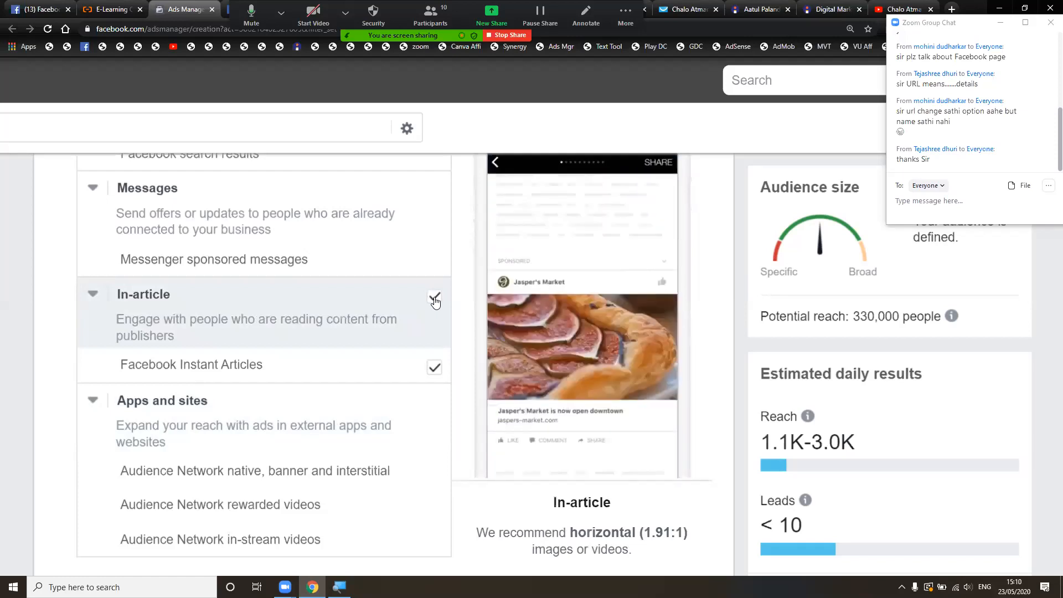
- Untick In-article, Stories and Instagram Explore, leaving only Facebook News Feed and Instagram feed
click(435, 300)
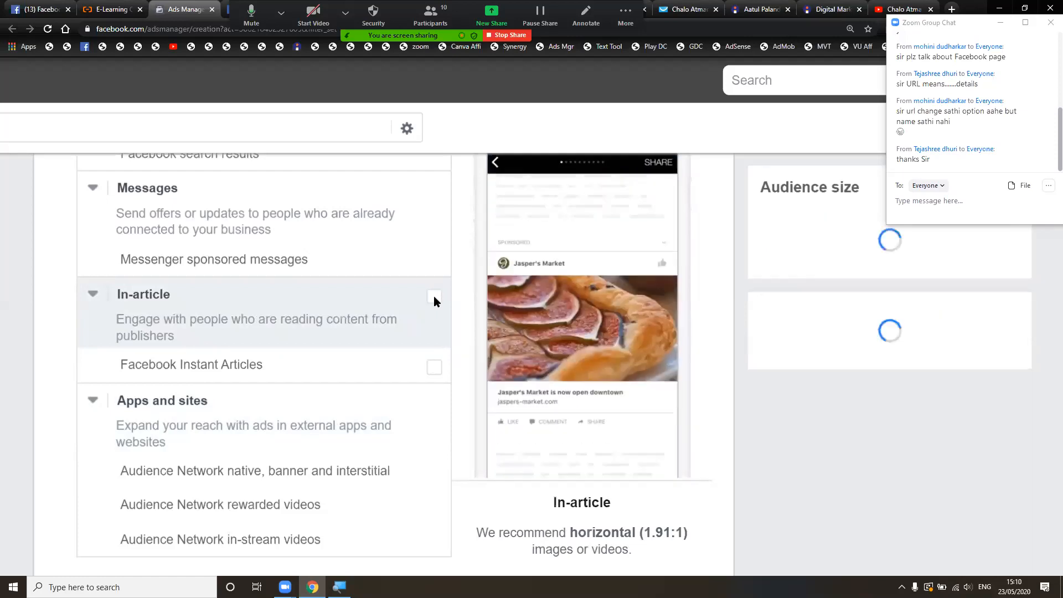
scroll(434, 296, up, 7)
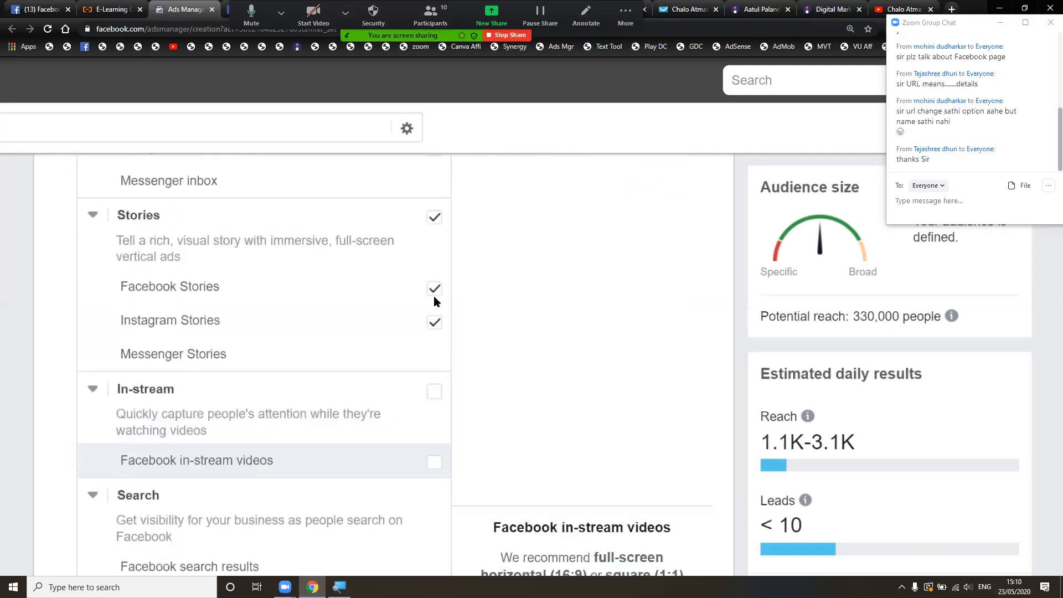
scroll(434, 296, up, 5)
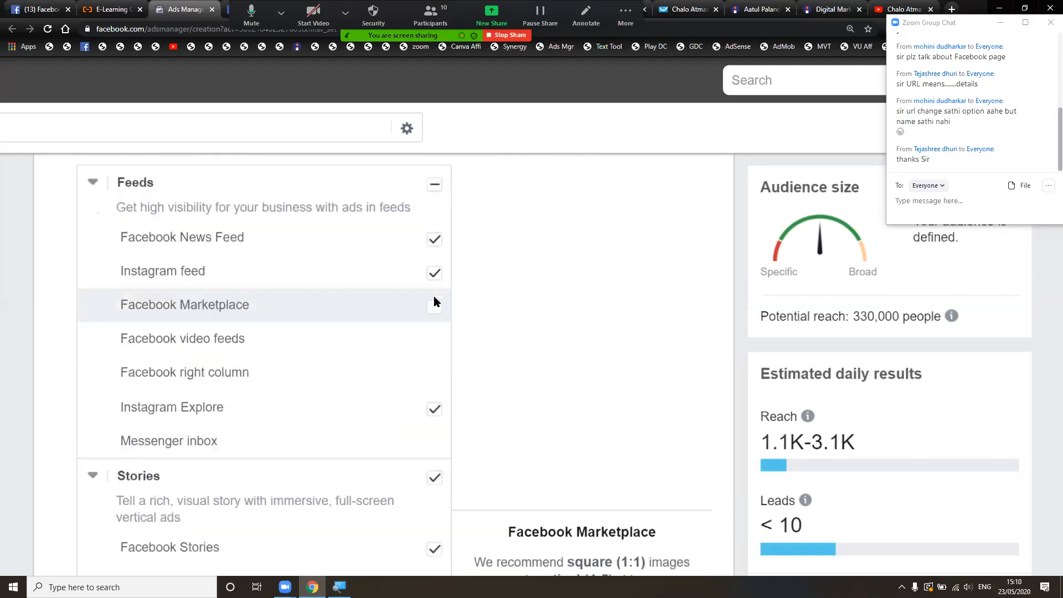
click(435, 477)
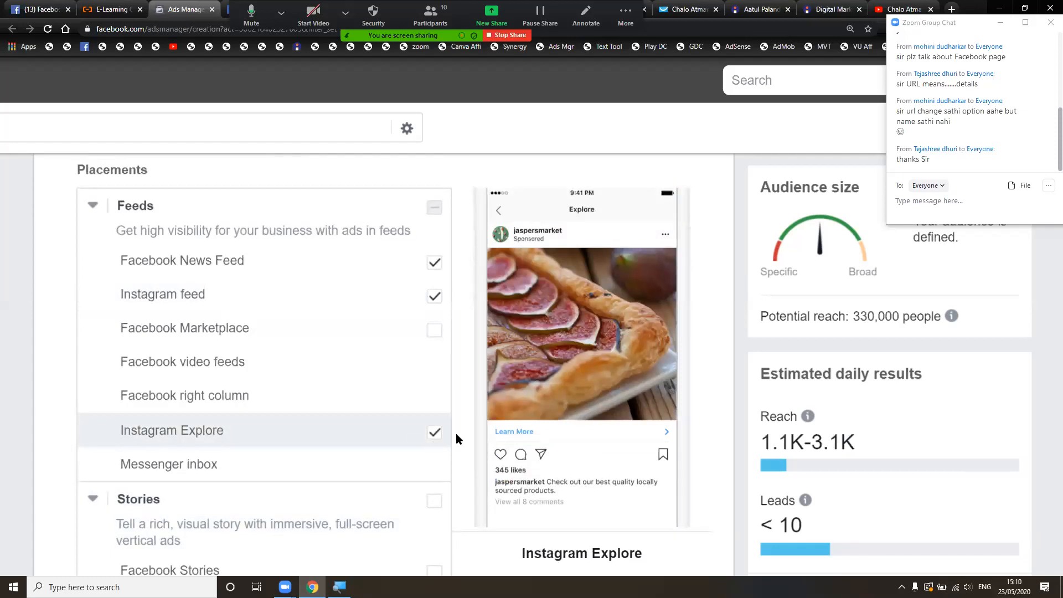
click(434, 432)
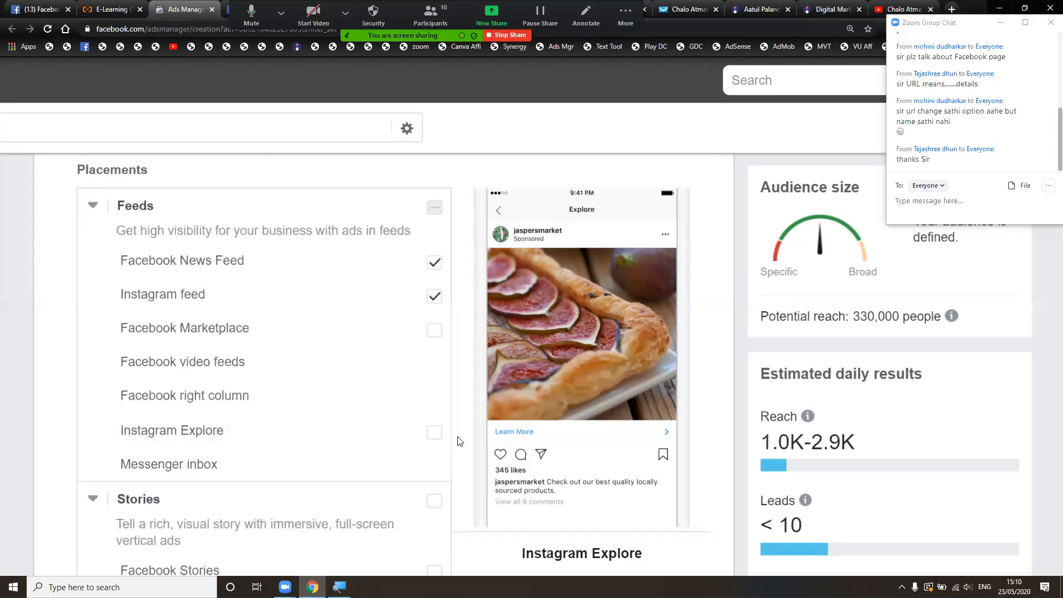
scroll(457, 442, down, 3)
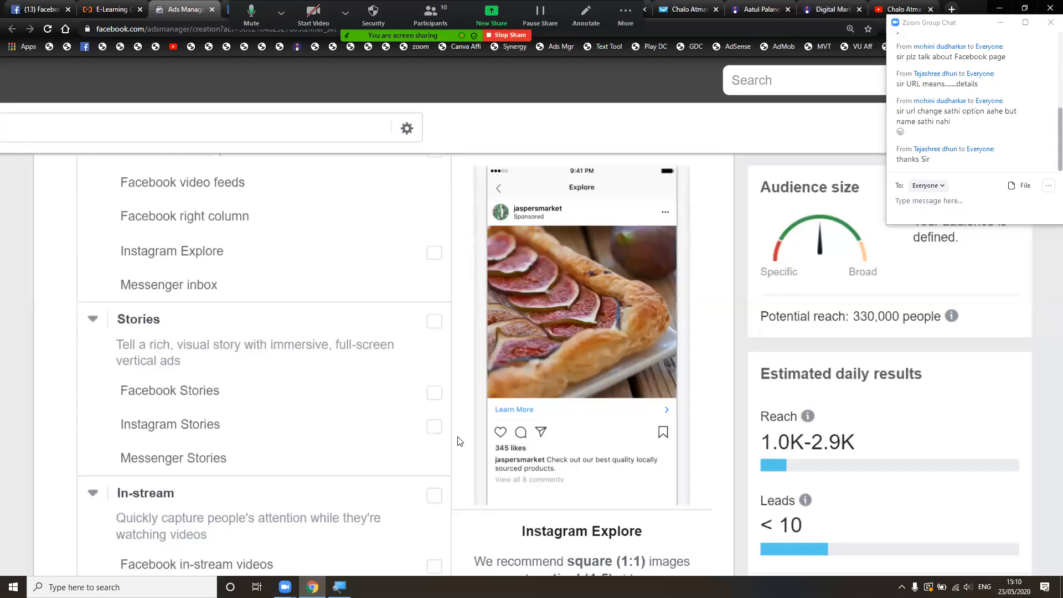
scroll(458, 441, down, 12)
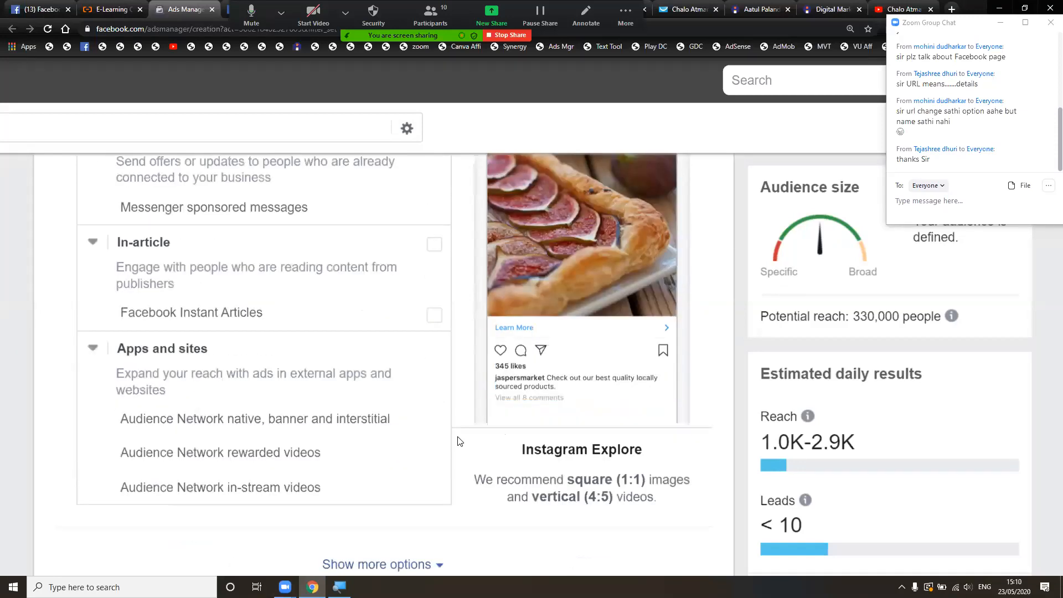
scroll(458, 441, down, 1)
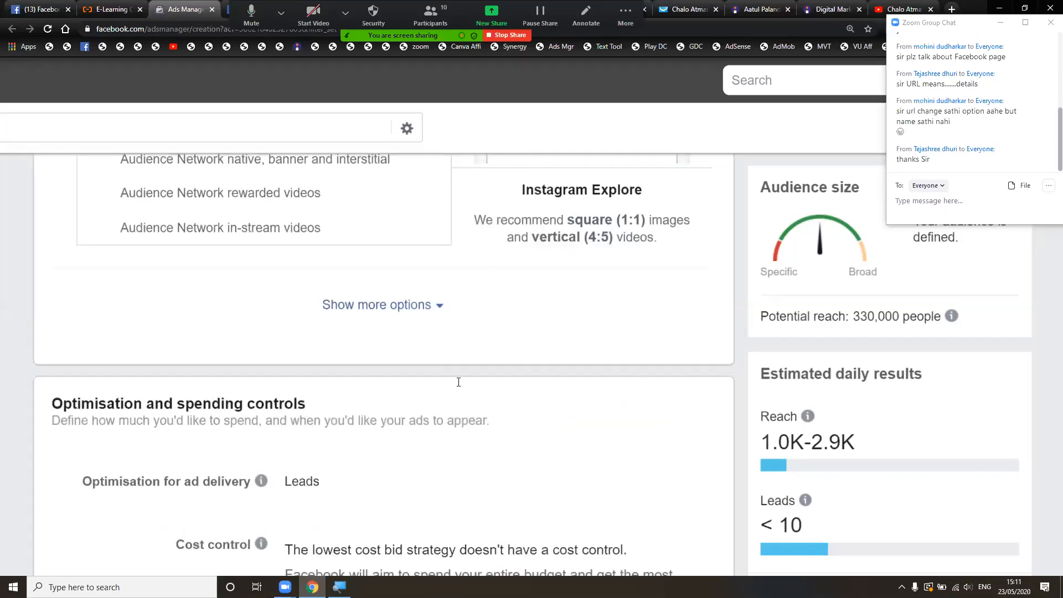
- Show more placement options and review device targeting, keeping All mobile devices with no publishers excluded
click(434, 304)
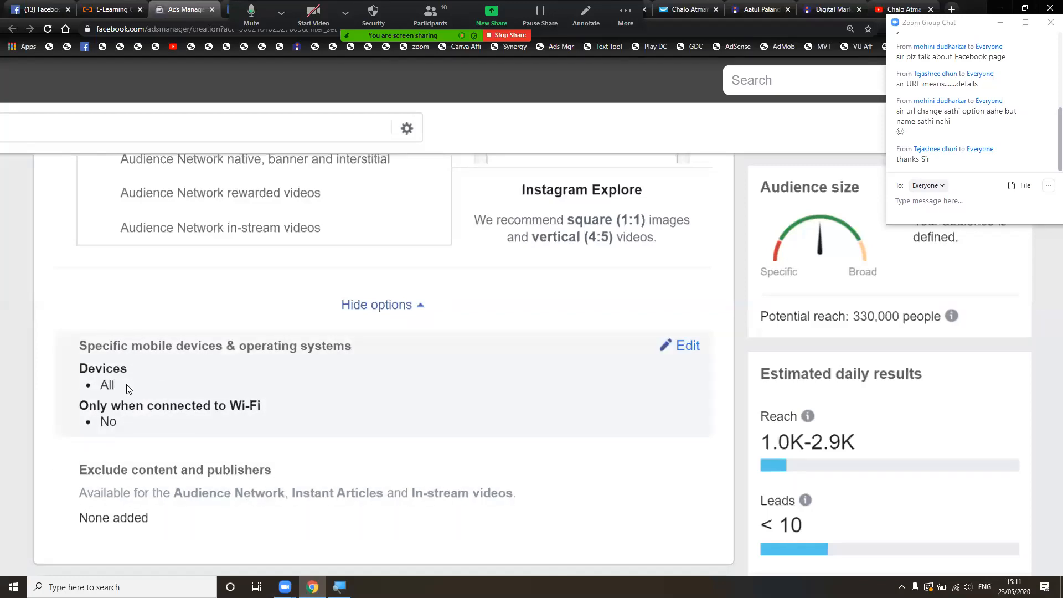
click(693, 349)
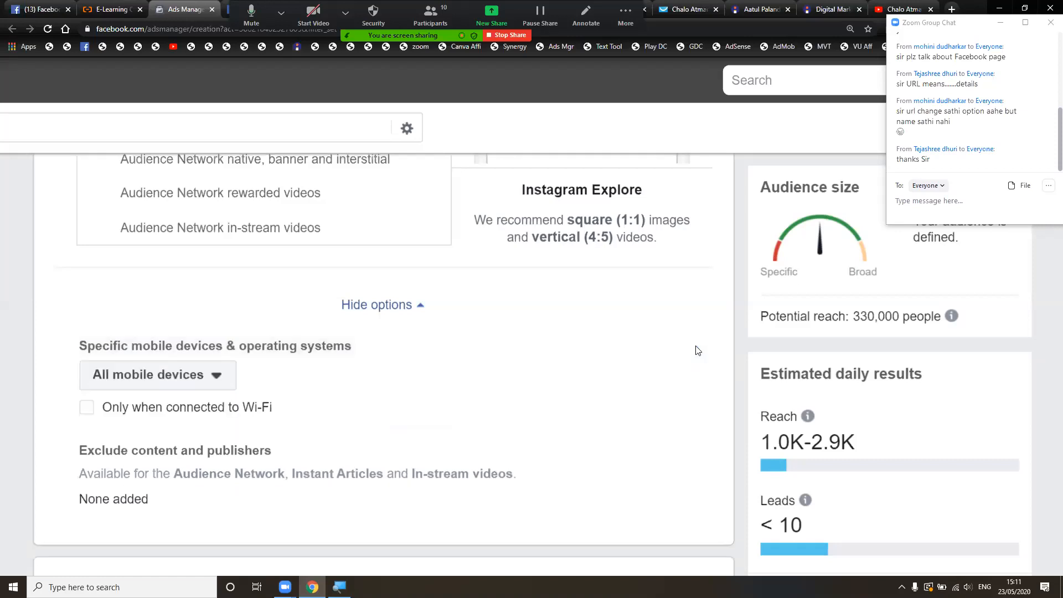
click(216, 377)
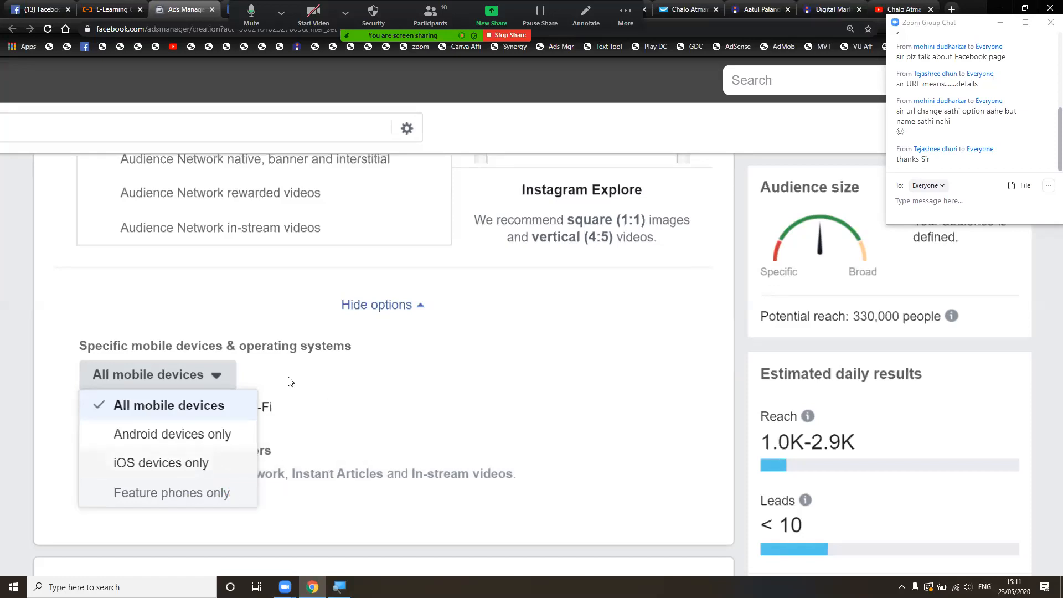
click(319, 369)
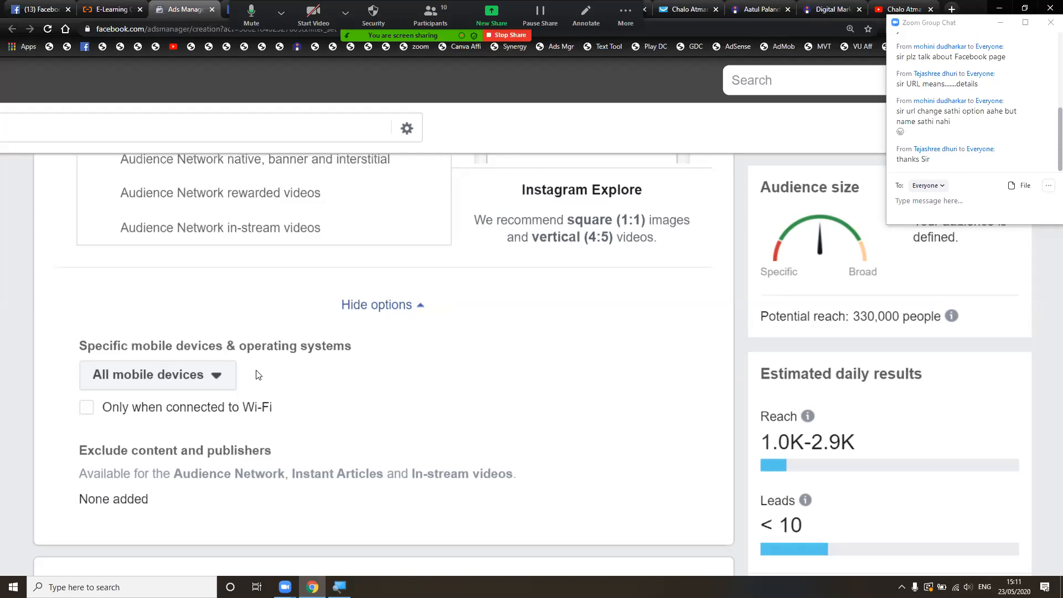
click(216, 382)
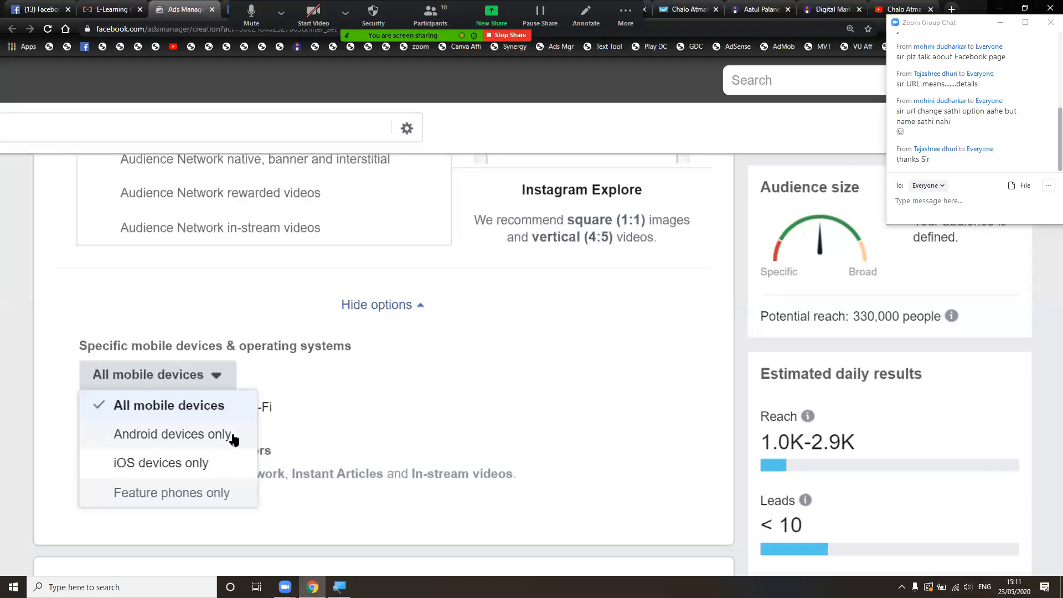
click(330, 364)
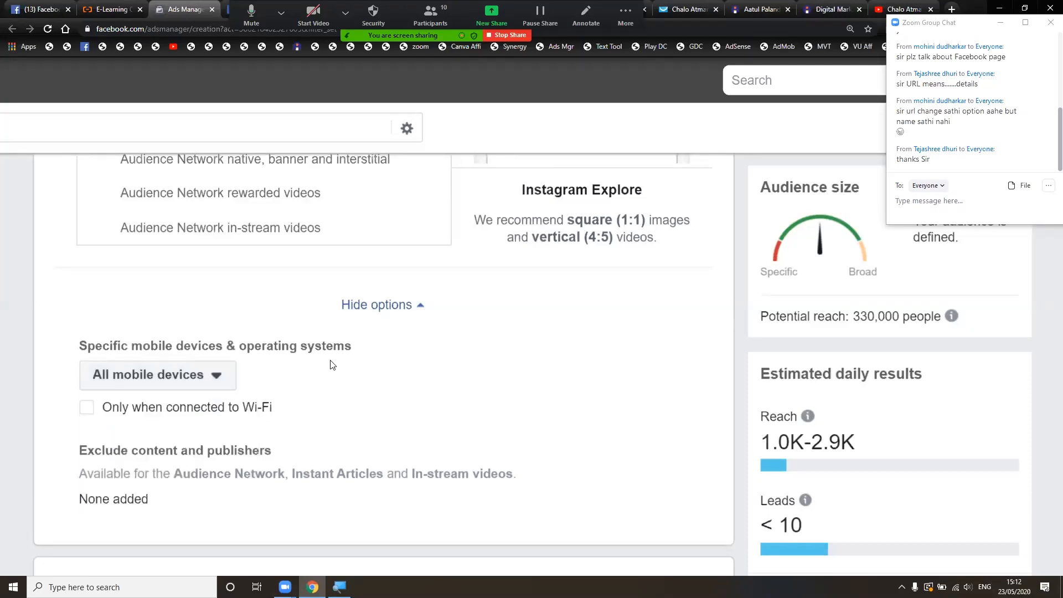
scroll(330, 364, down, 1)
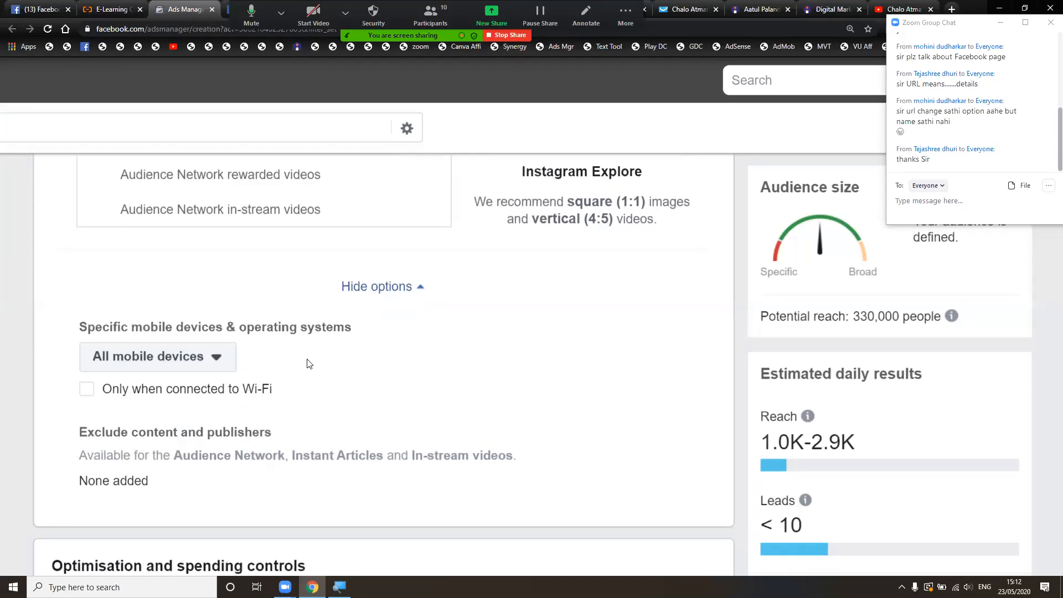
scroll(309, 364, down, 4)
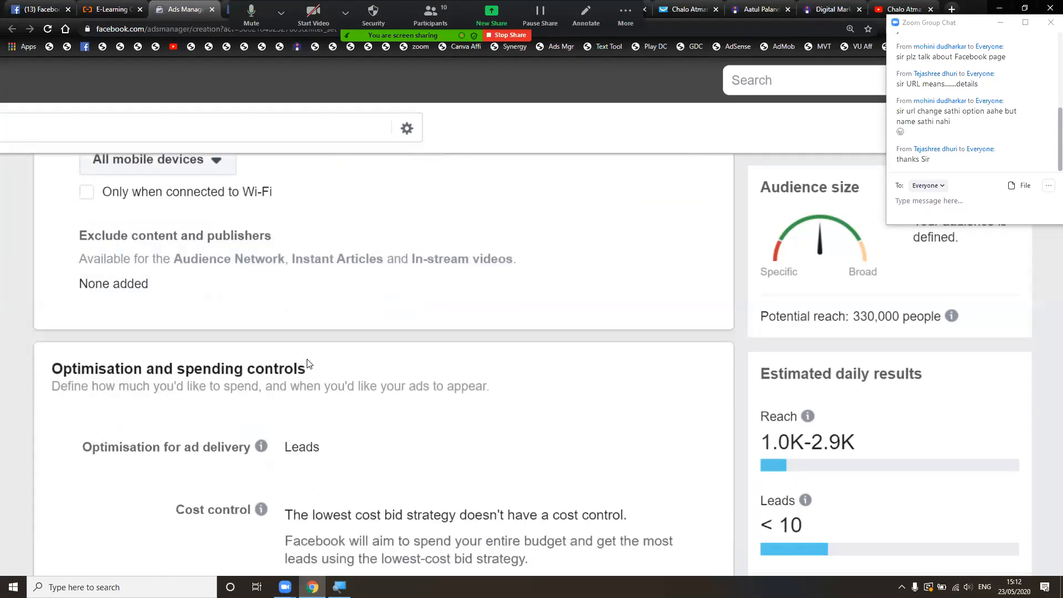
- Switch the schedule to 'Set a start and end date', defaulting to 23/5/2020–23/6/2020 at 15:12
scroll(308, 364, down, 1)
right_click(308, 363)
click(279, 327)
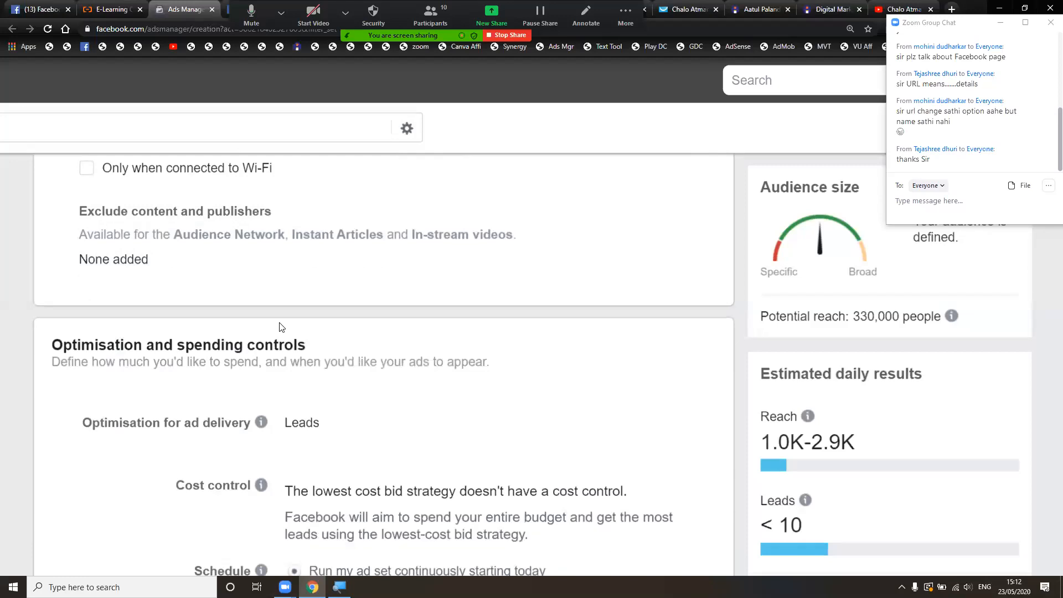
scroll(279, 327, down, 5)
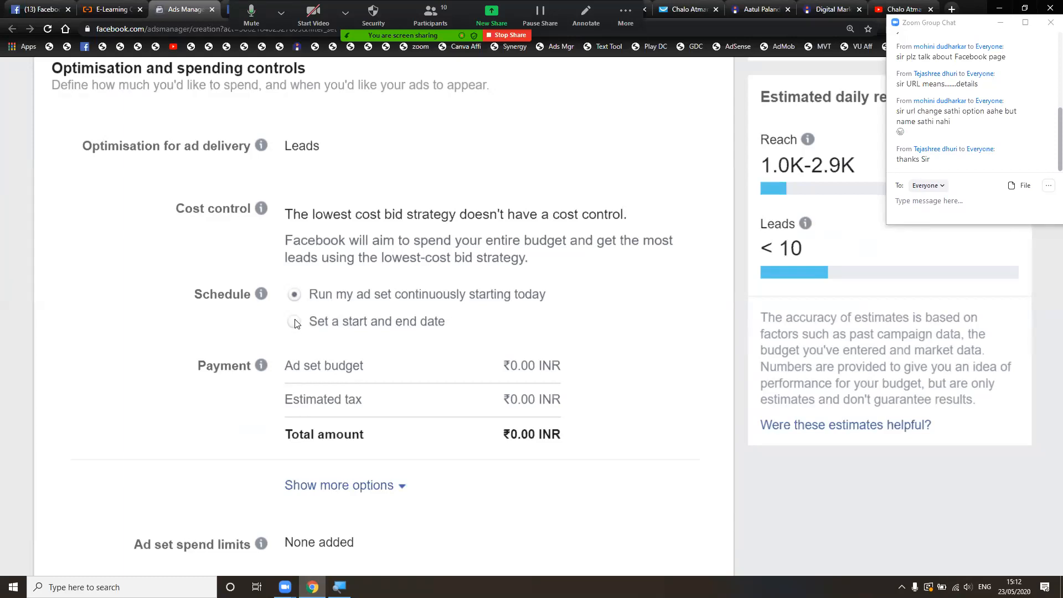
click(357, 331)
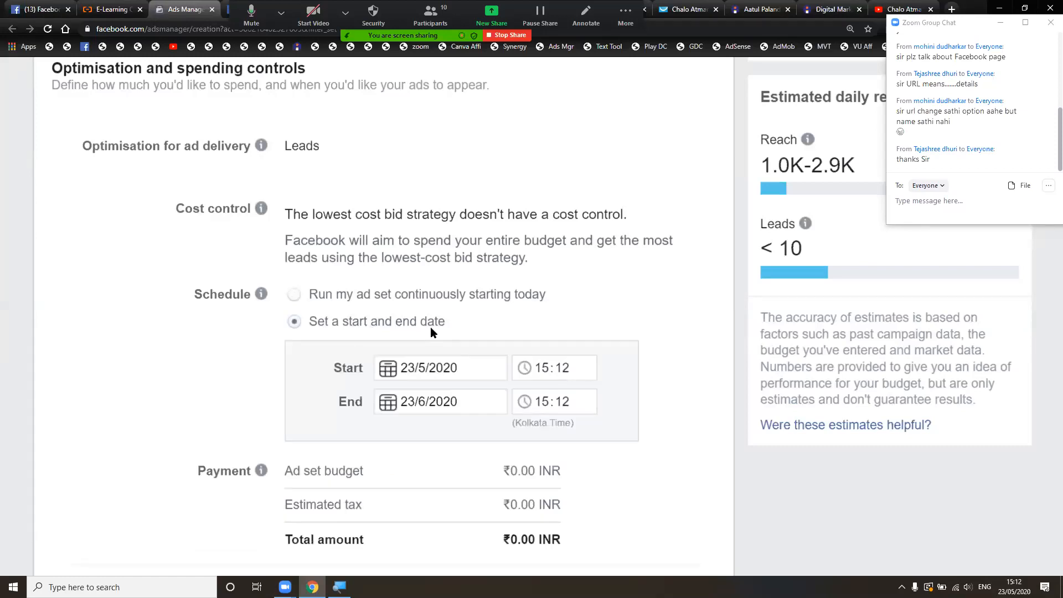
click(421, 362)
click(467, 321)
- Set the ad set start to 25 May 2020 at 09:00
click(412, 368)
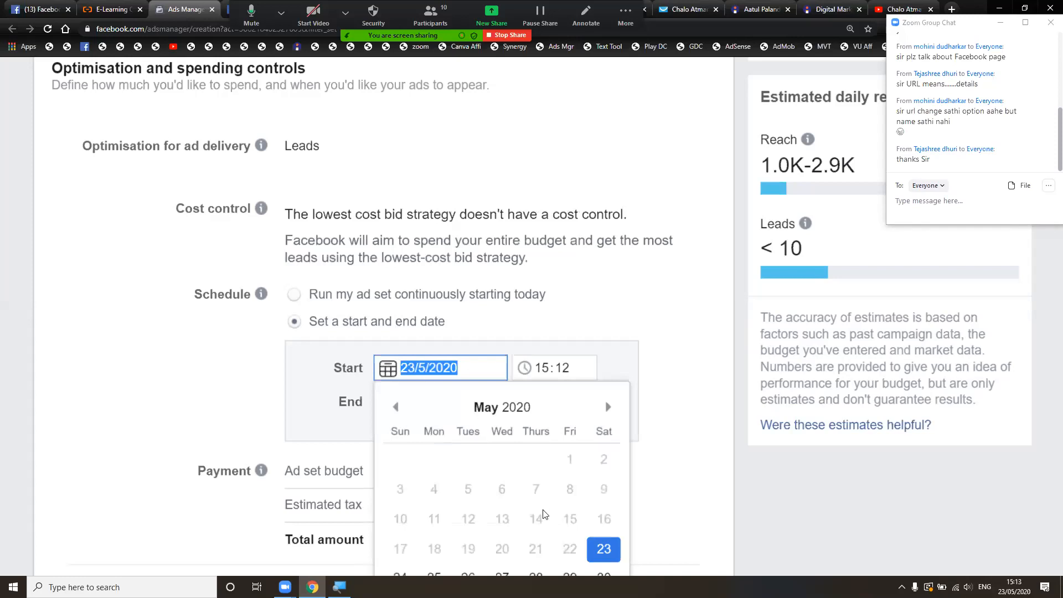
scroll(542, 515, down, 1)
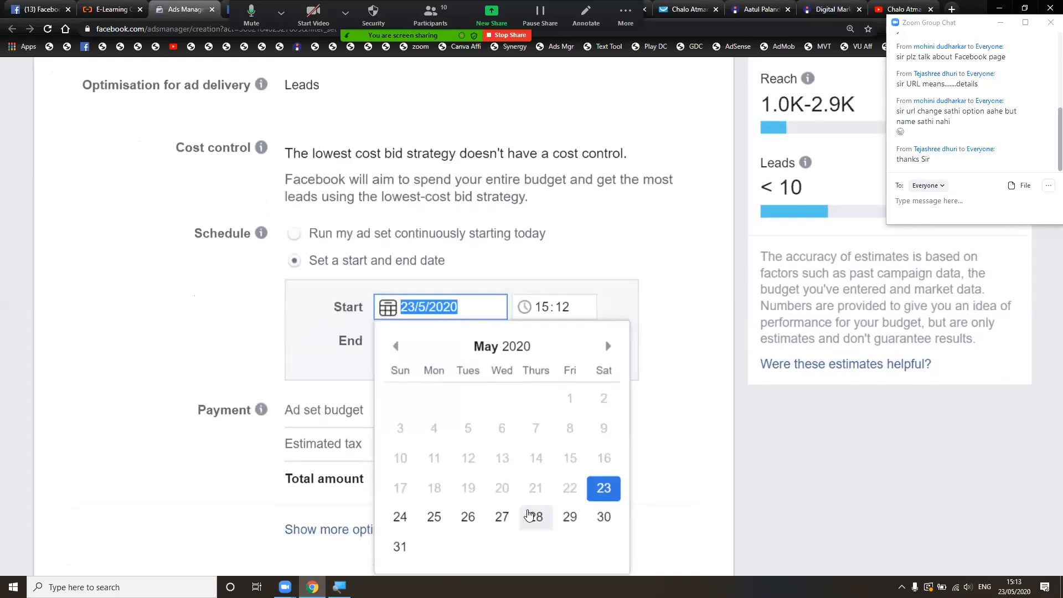
click(435, 518)
click(543, 310)
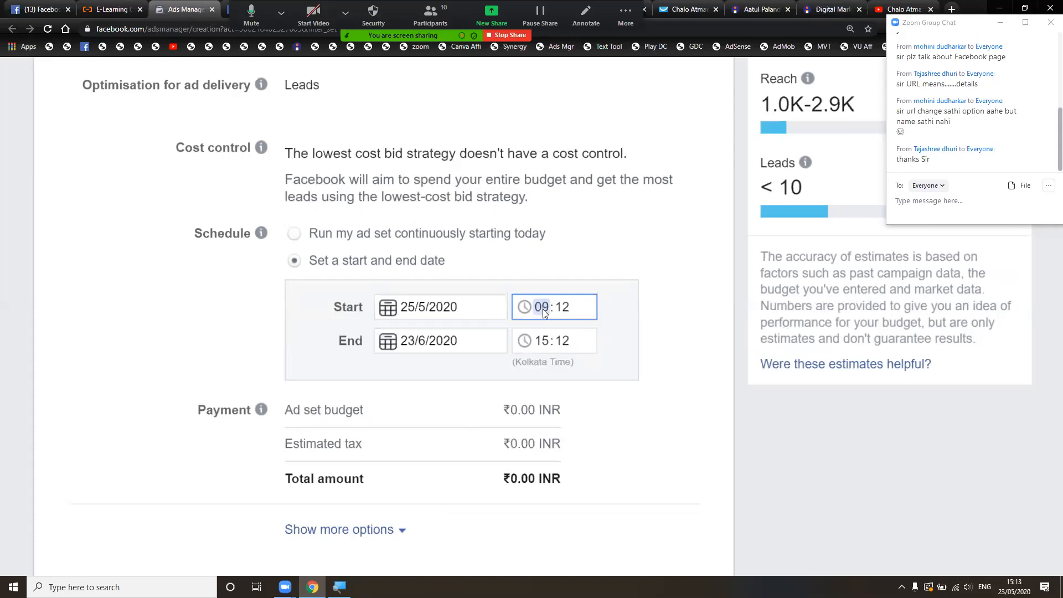
click(560, 308)
- Set the end date to 31 May 2020 with an end time of 23:59
click(413, 341)
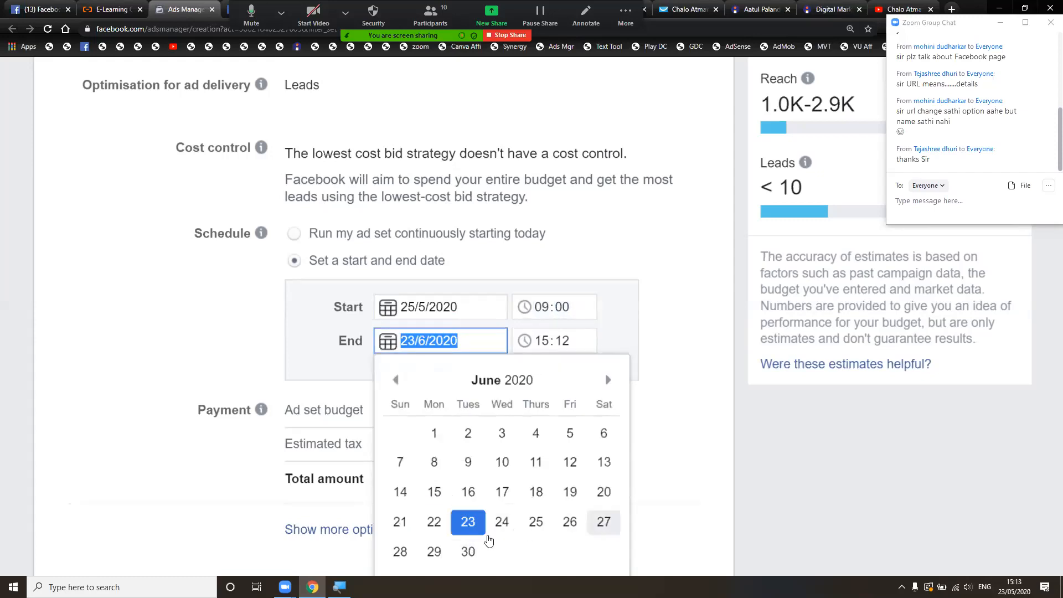
click(468, 551)
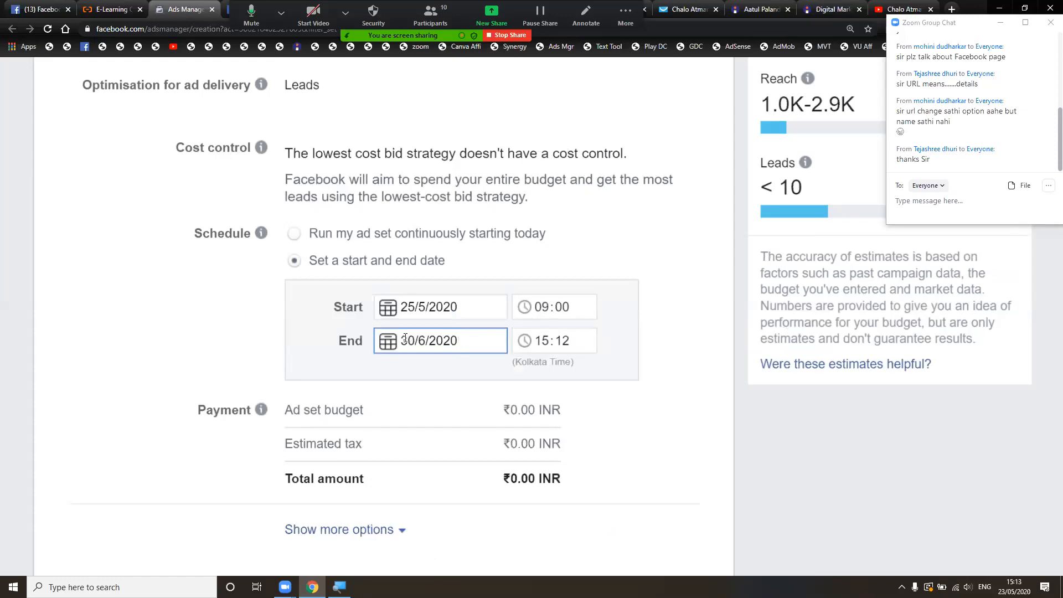
click(437, 340)
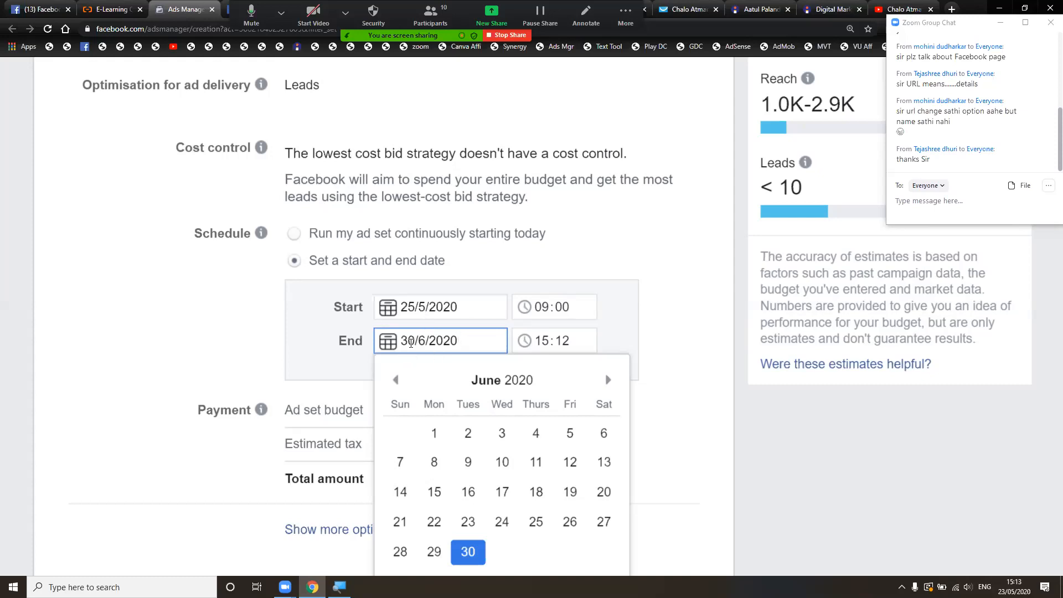
click(397, 380)
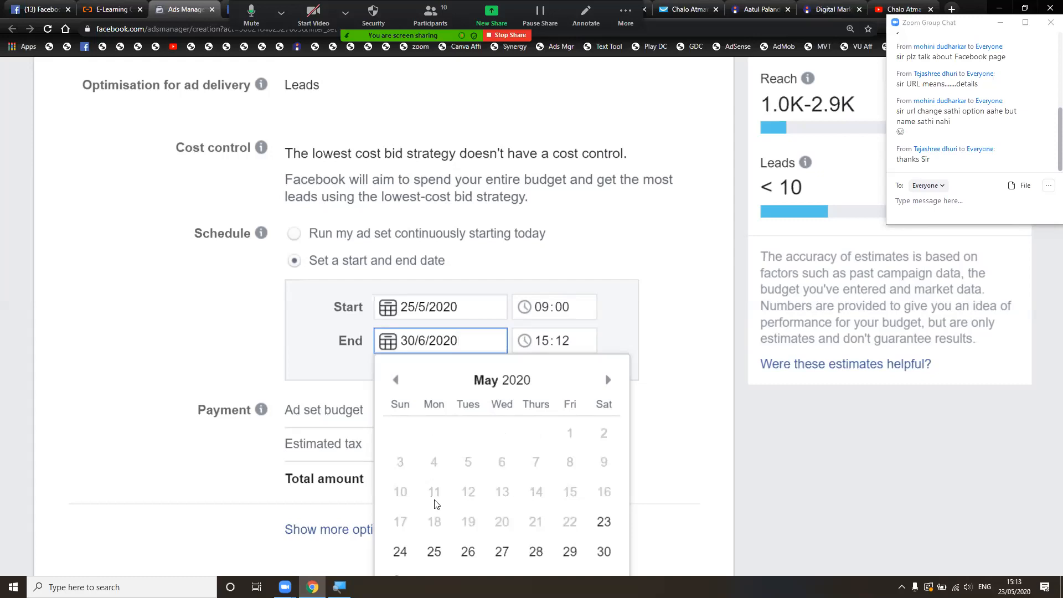
scroll(435, 507, down, 1)
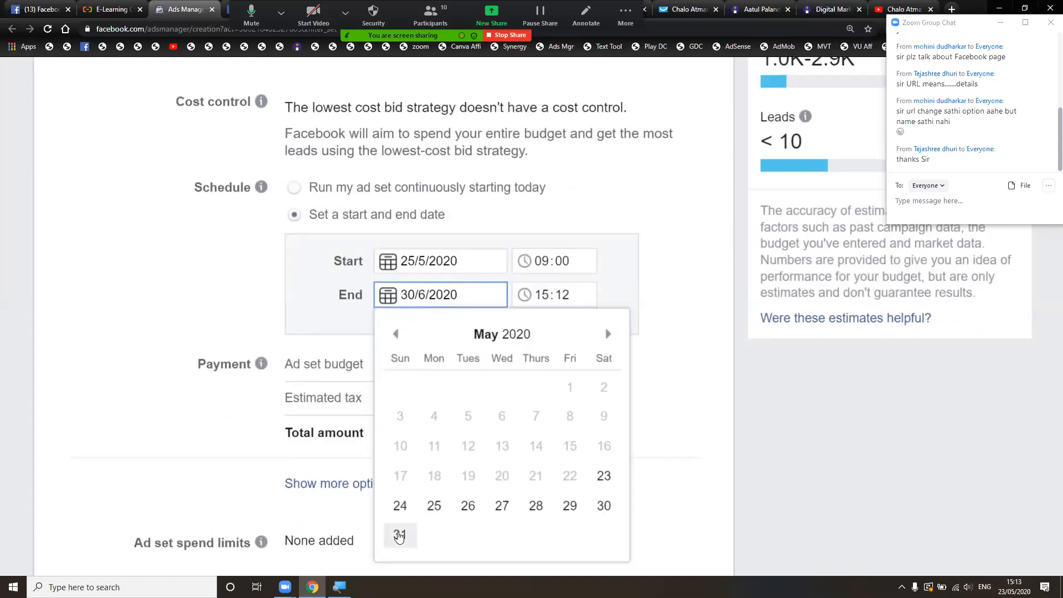
click(398, 535)
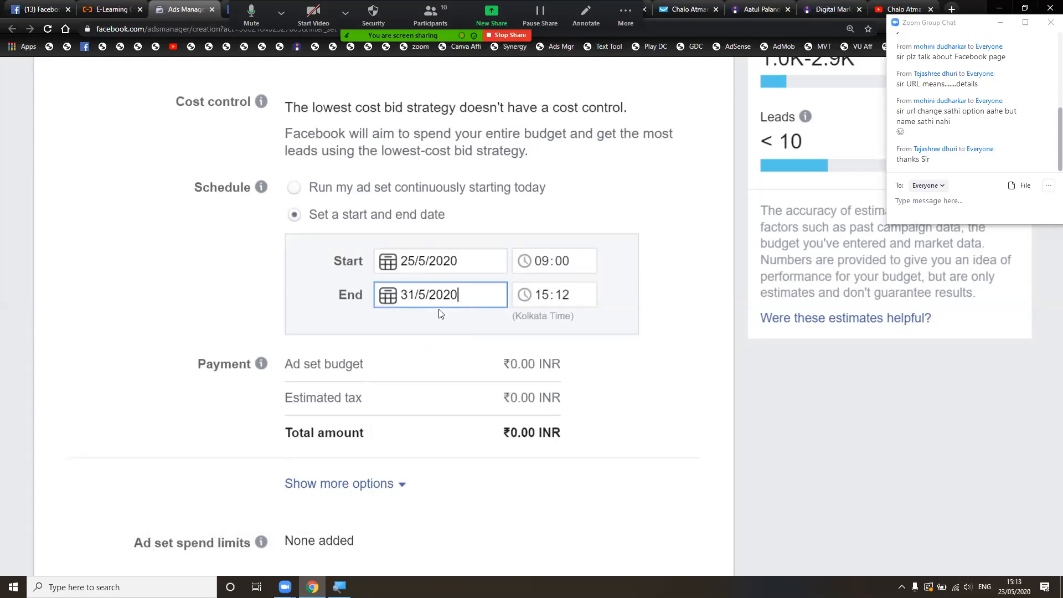
click(538, 296)
text(23)
click(563, 296)
text(0559)
click(629, 304)
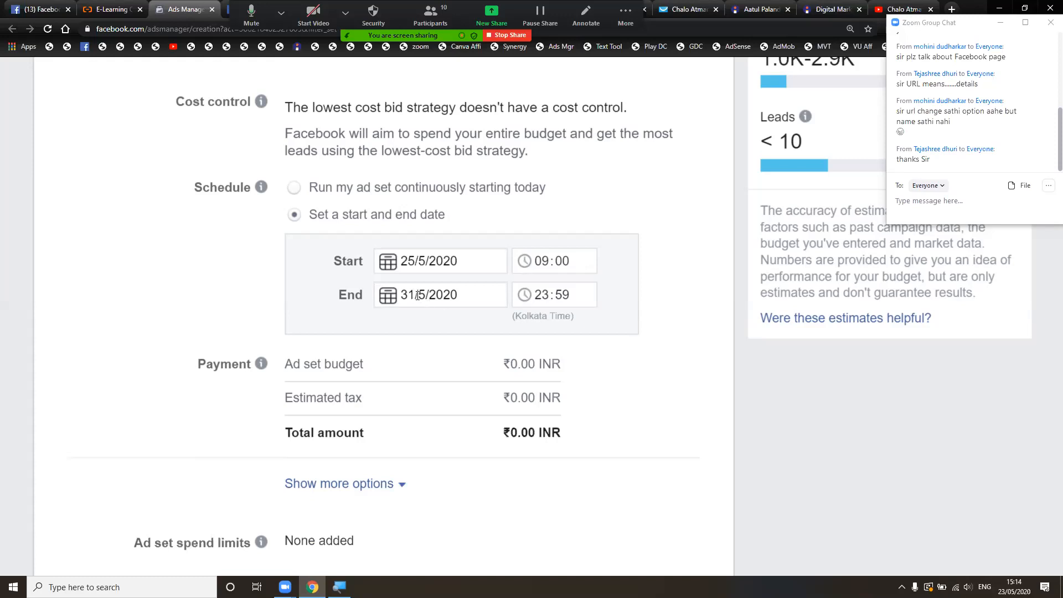
click(457, 296)
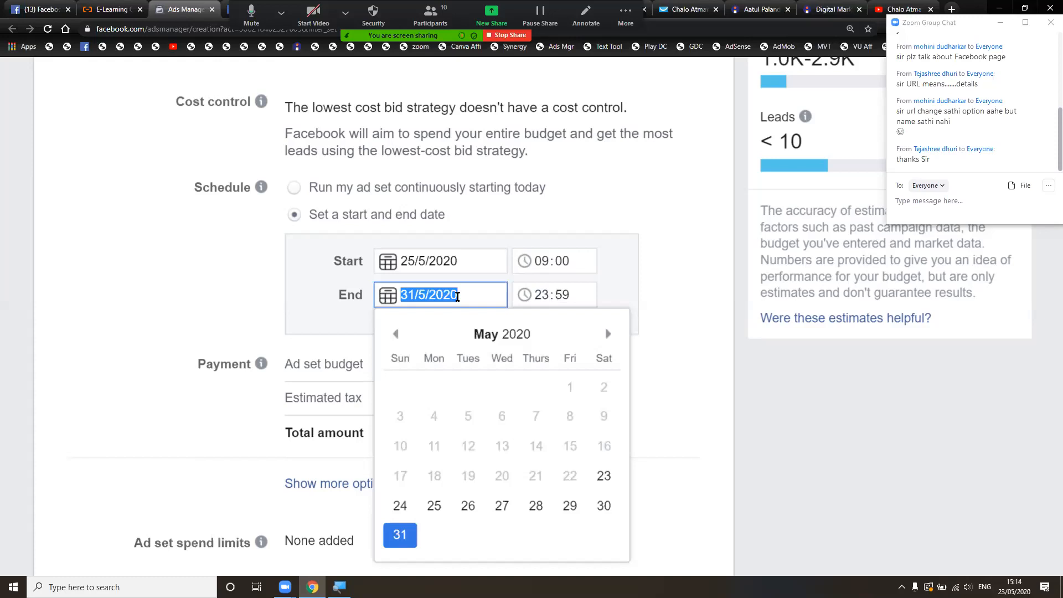
- Move the end date to 1 June 2020 at 23:59, confirming the start stays 25/5/2020
click(608, 334)
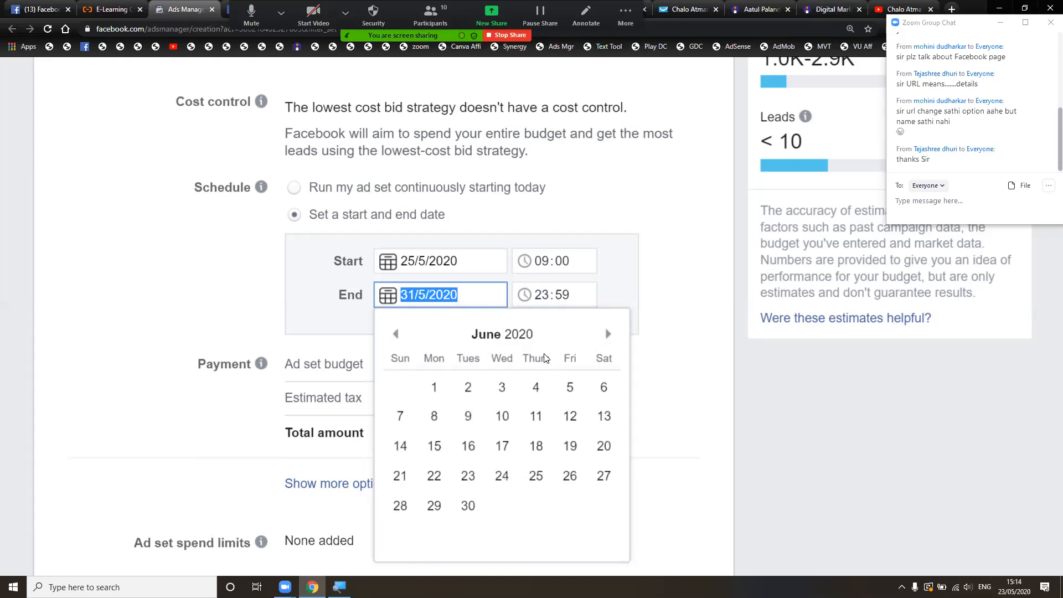
click(440, 386)
click(617, 294)
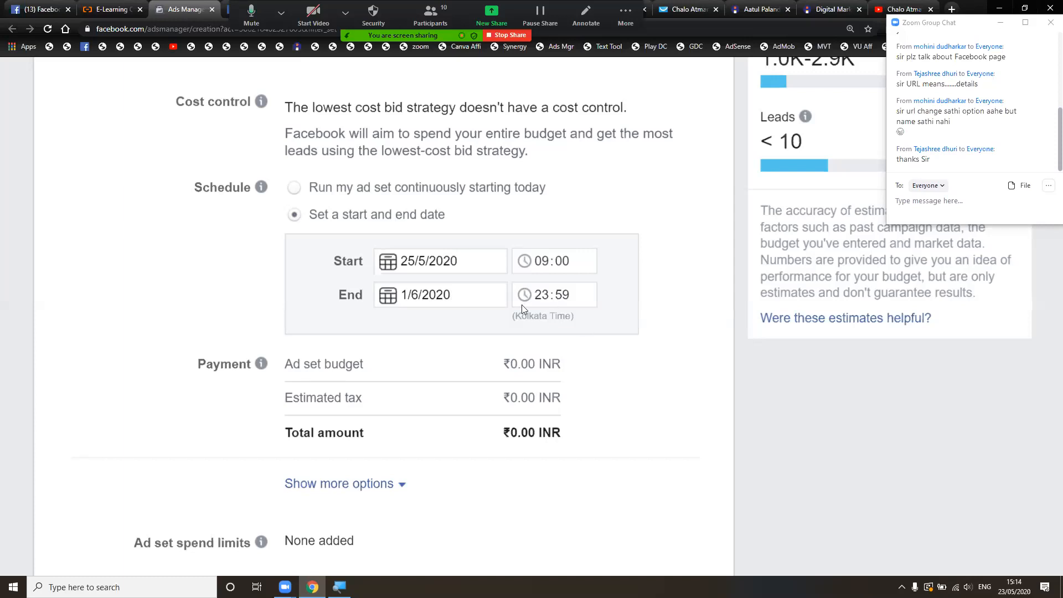
click(419, 260)
click(556, 216)
- Review the extra budget options for when you are charged, then continue the ad set to ad creation
scroll(680, 393, down, 2)
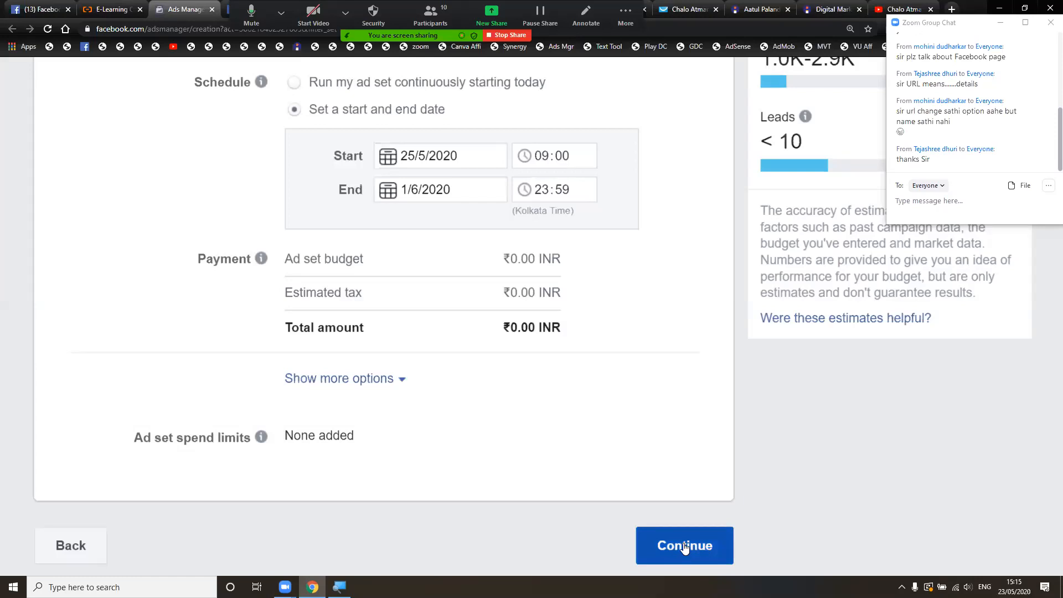
click(400, 379)
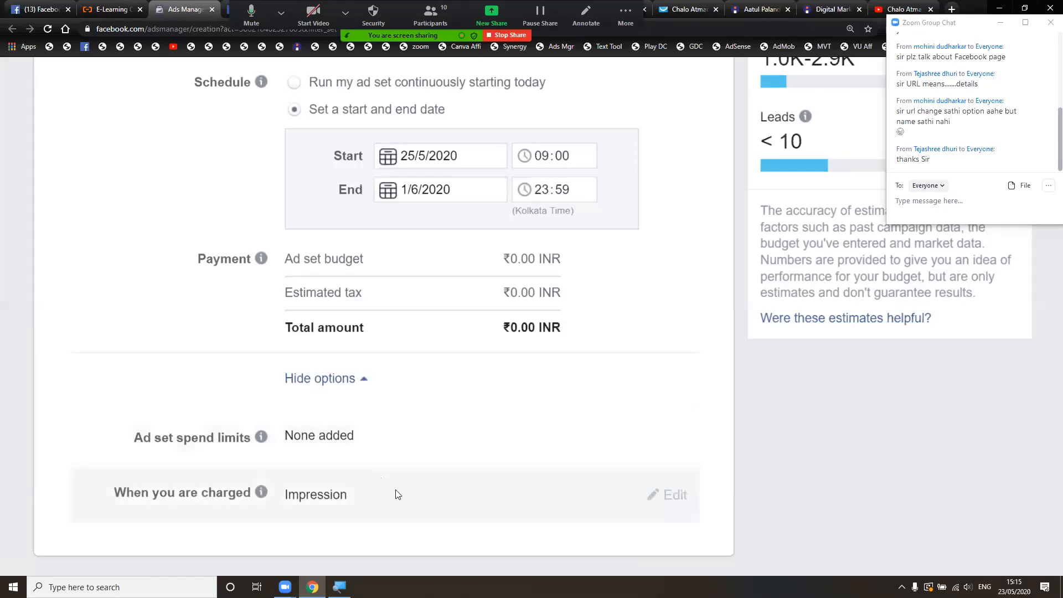
scroll(440, 516, down, 1)
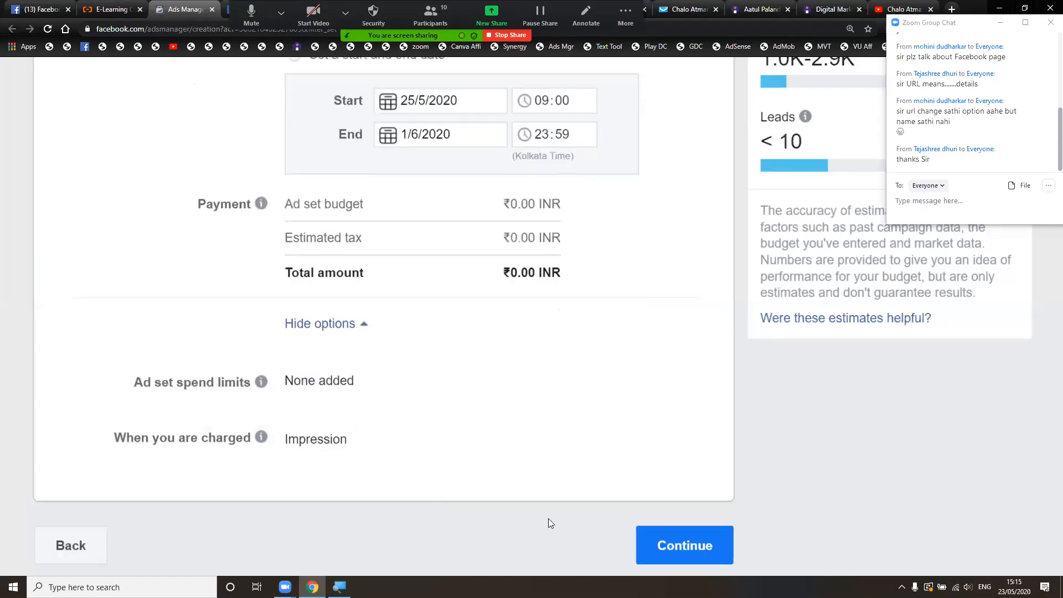
click(683, 546)
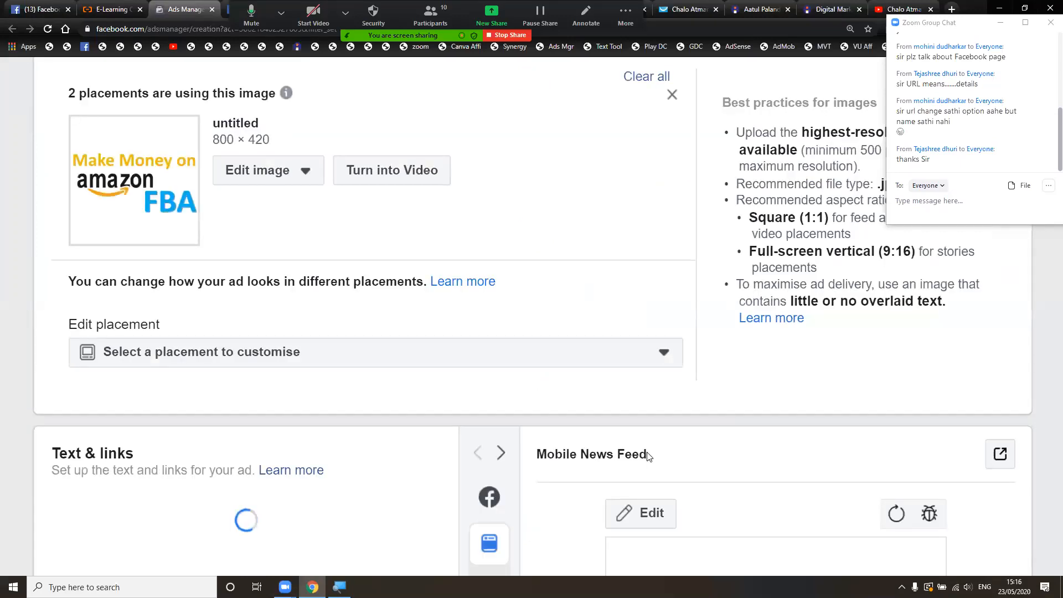
scroll(661, 355, up, 8)
scroll(661, 356, up, 7)
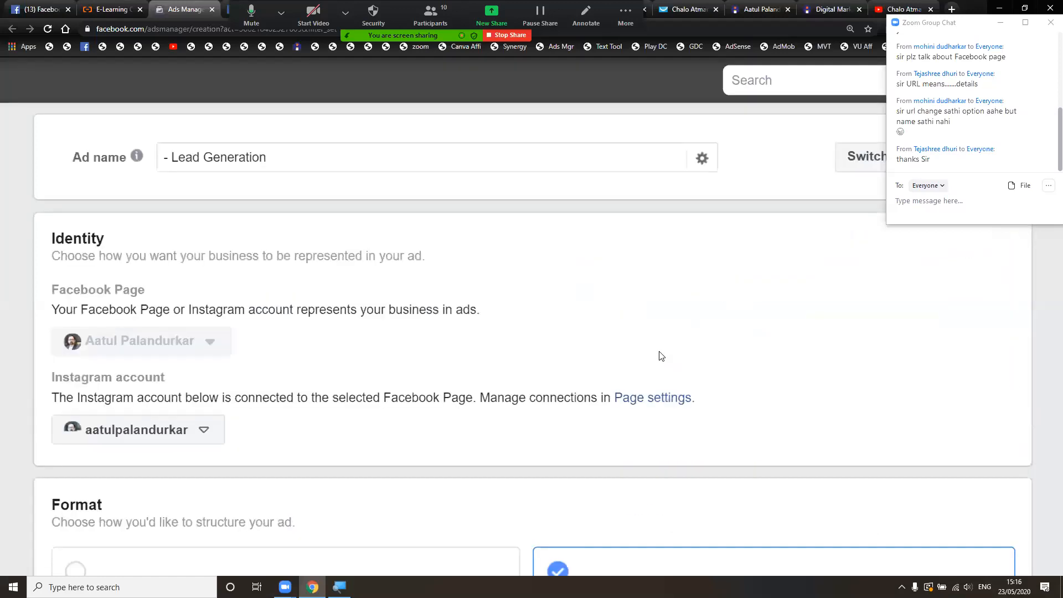
scroll(660, 355, down, 2)
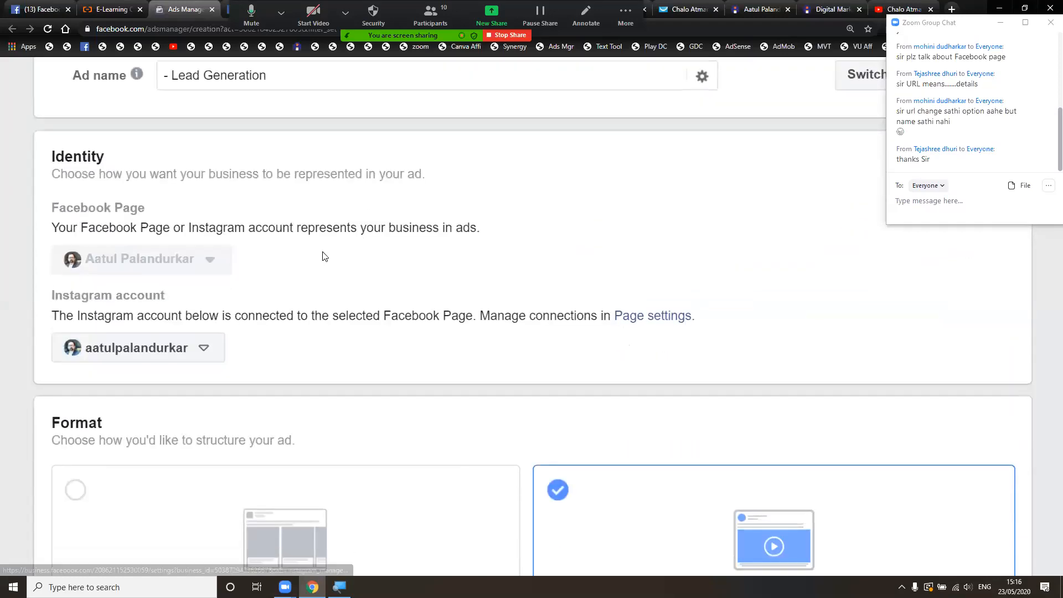
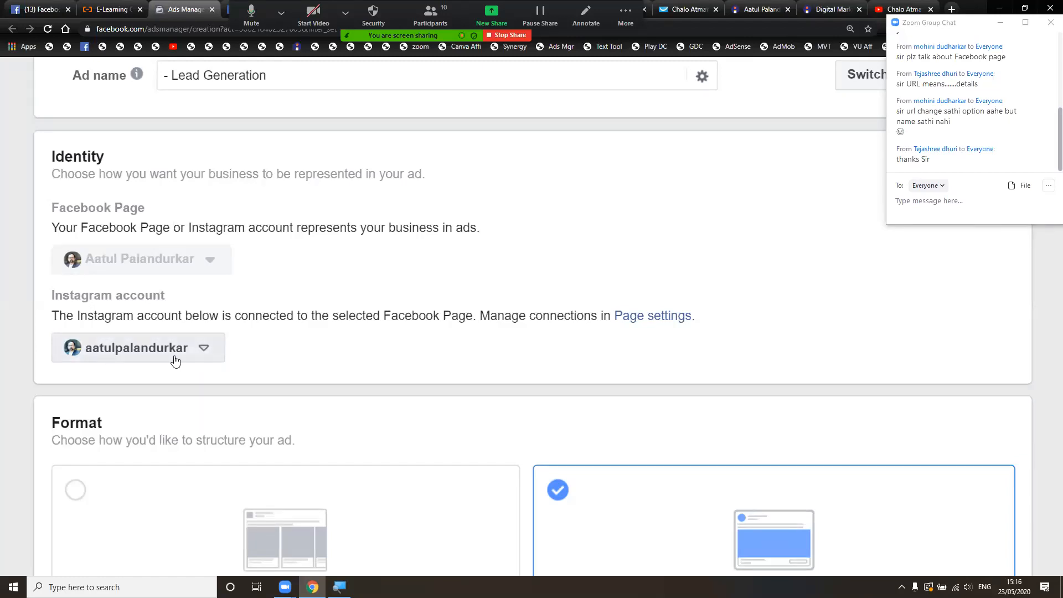
- Scroll past Identity to the ad's Format and Media sections
scroll(225, 367, down, 3)
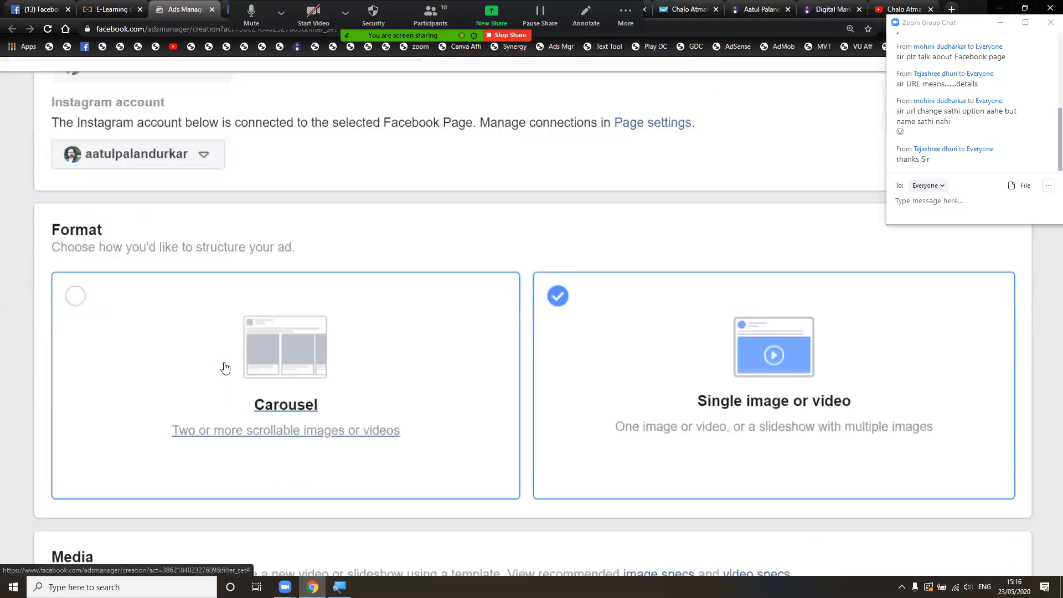
scroll(225, 367, down, 2)
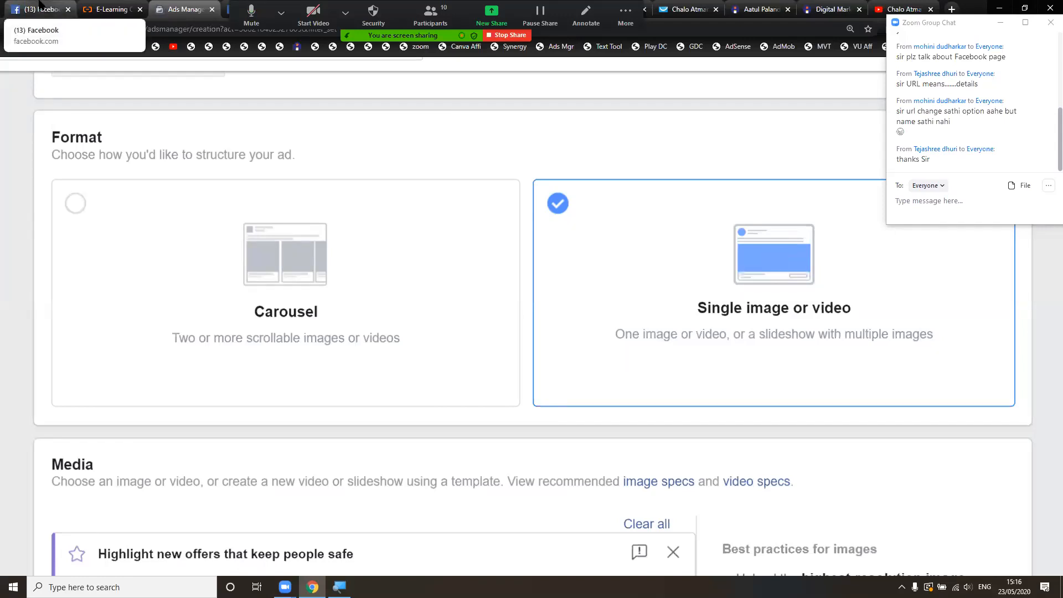
- Switch to the Facebook browser tab and reload the home News Feed
click(40, 6)
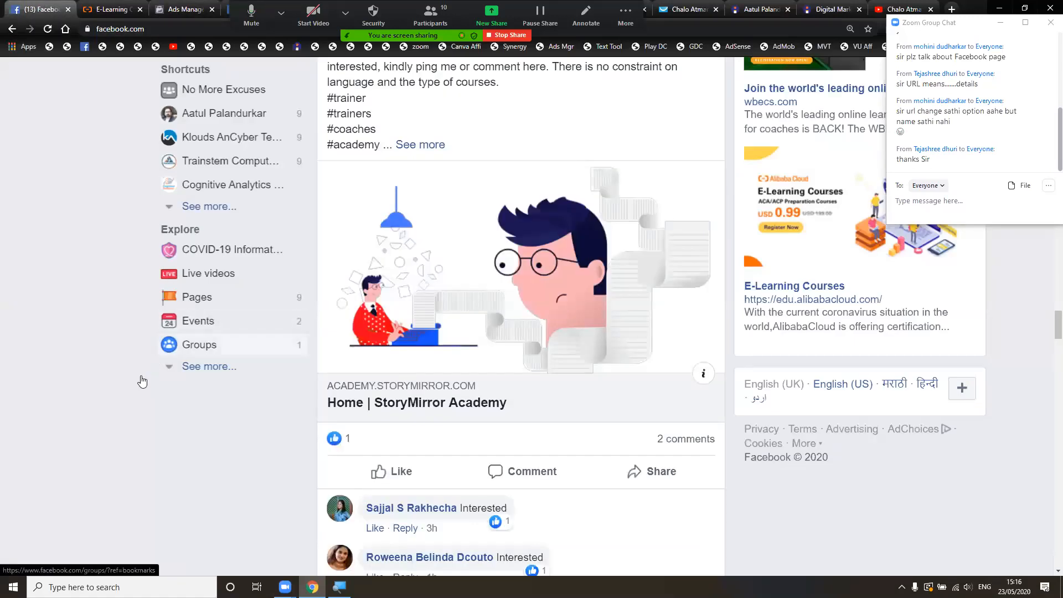
scroll(142, 377, up, 8)
scroll(141, 376, up, 1)
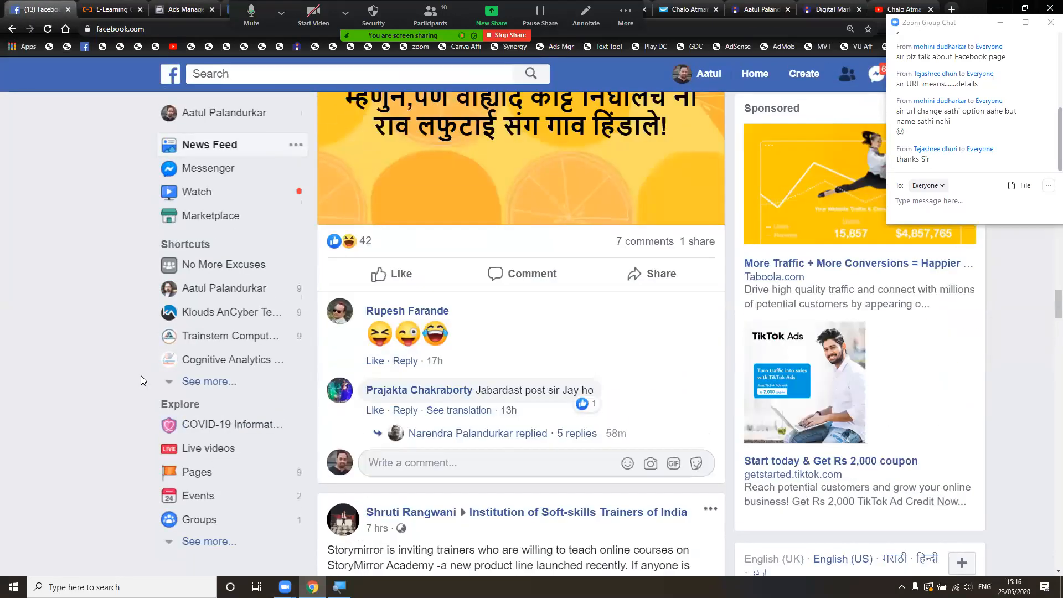
scroll(141, 375, up, 5)
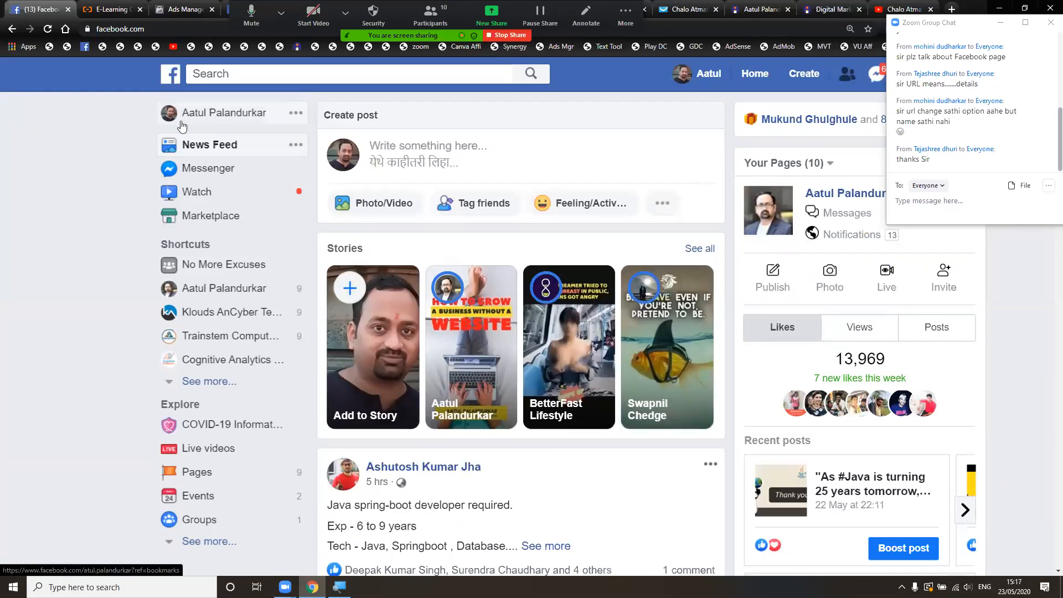
click(170, 77)
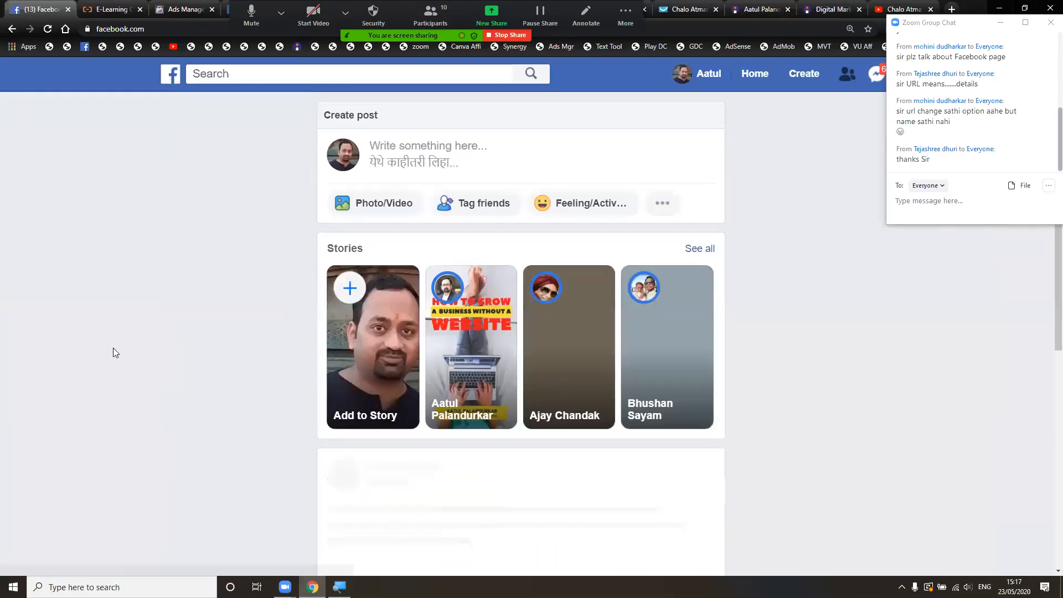
- Browse down the News Feed, looking at sponsored posts among regular items
scroll(113, 347, down, 3)
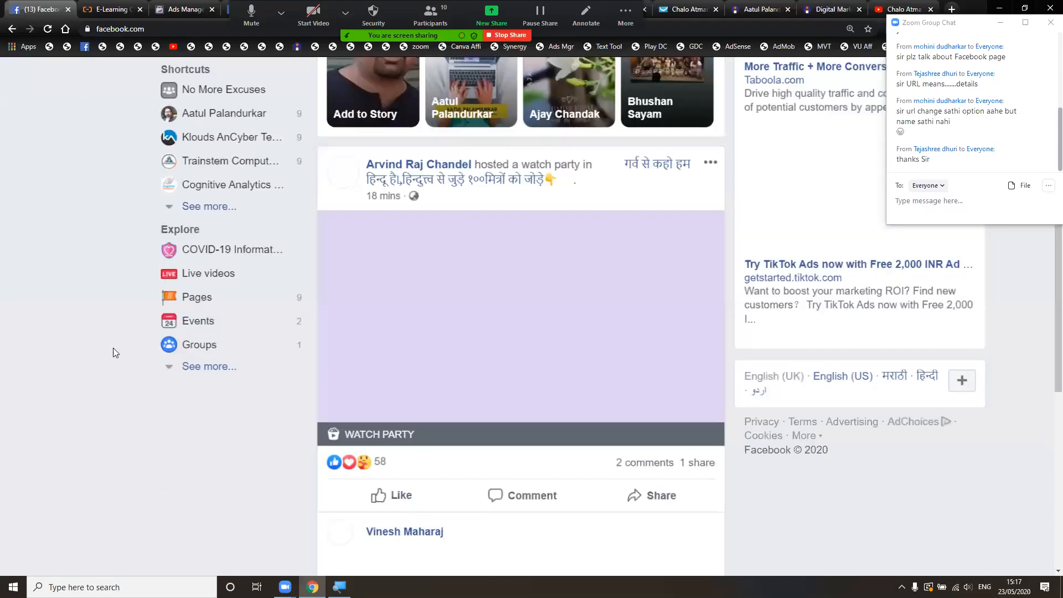
scroll(113, 347, down, 15)
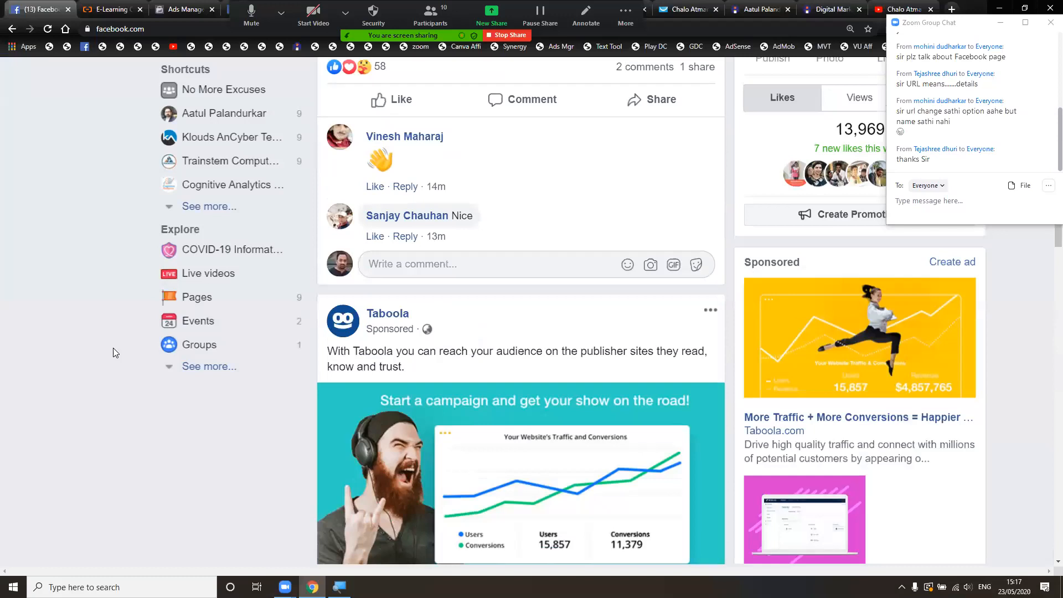
scroll(113, 349, down, 20)
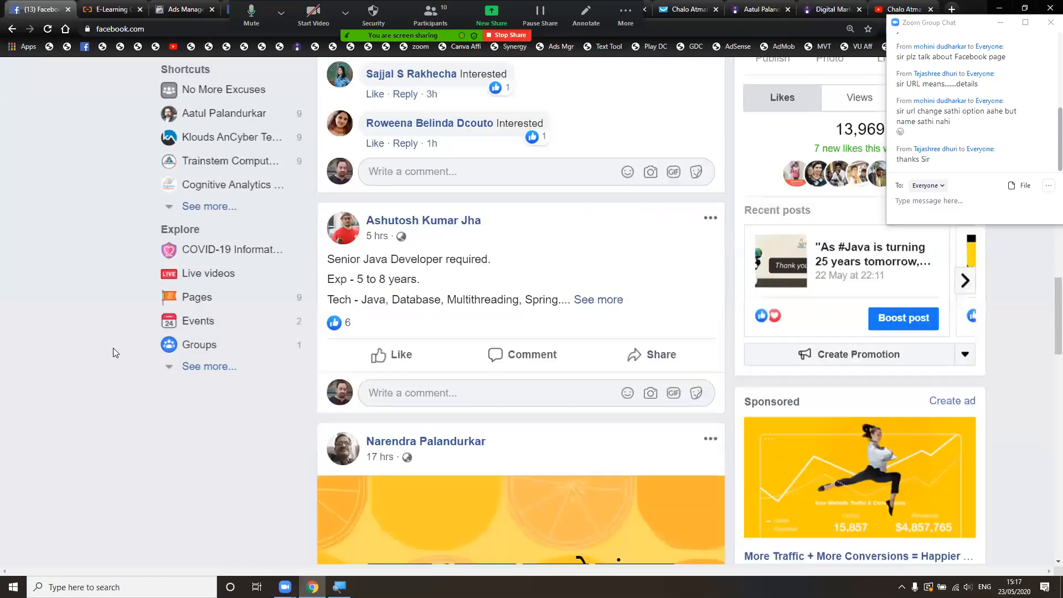
scroll(133, 83, down, 15)
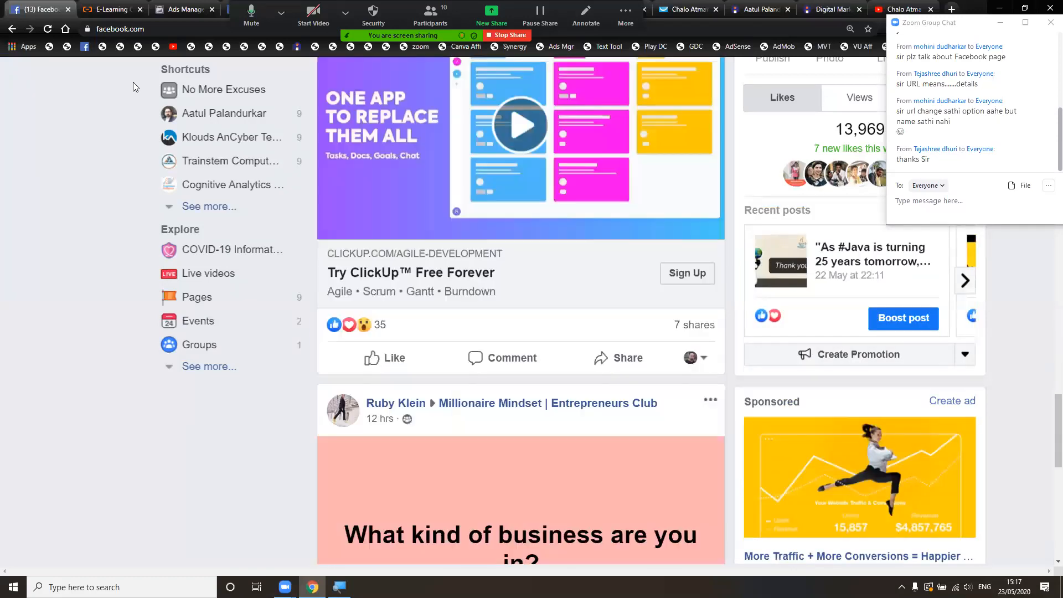
scroll(133, 86, down, 1)
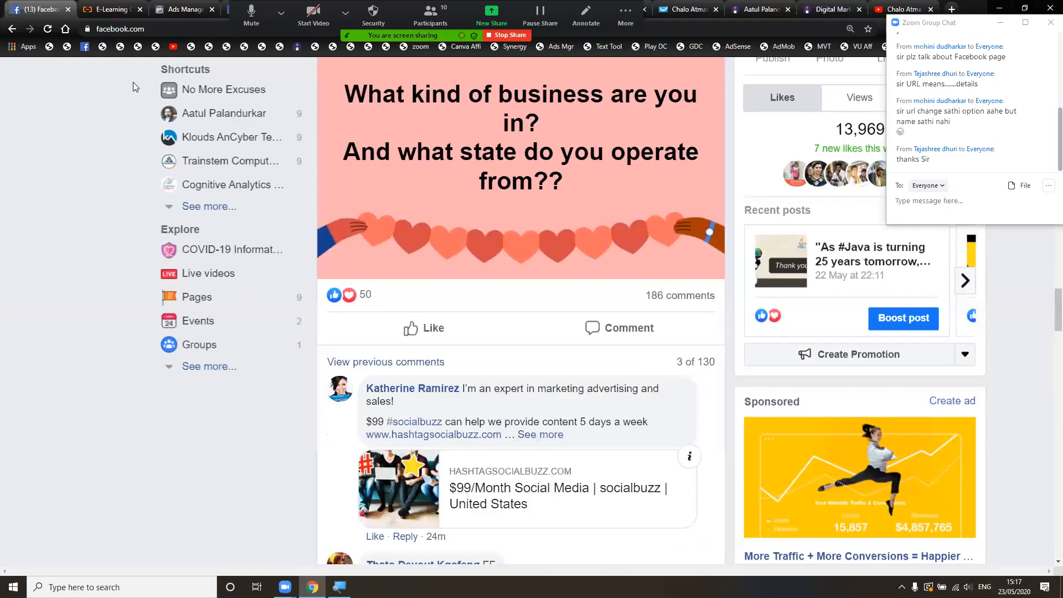
scroll(133, 83, down, 20)
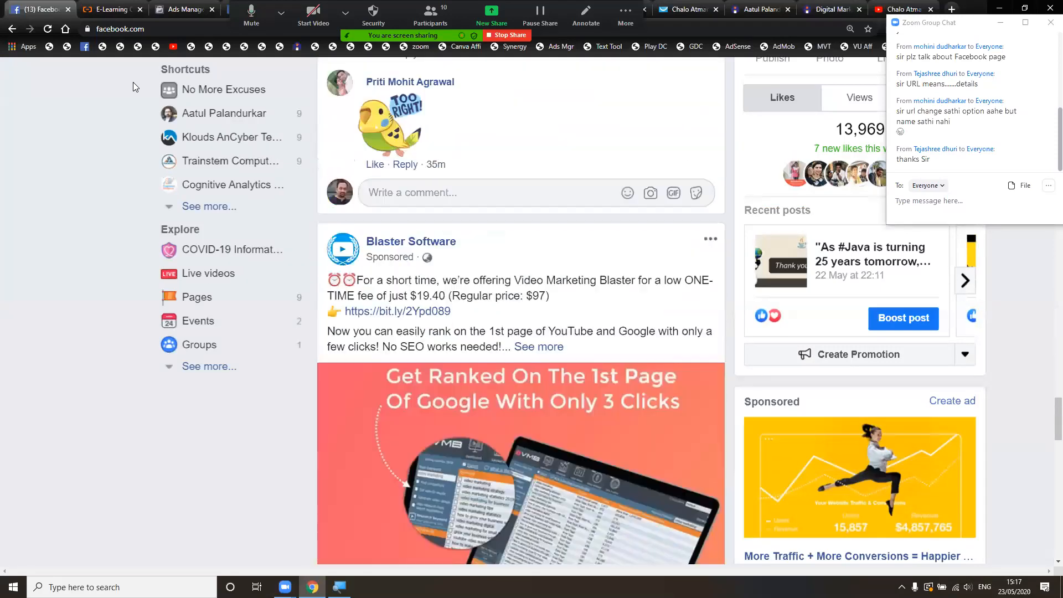
scroll(133, 82, down, 15)
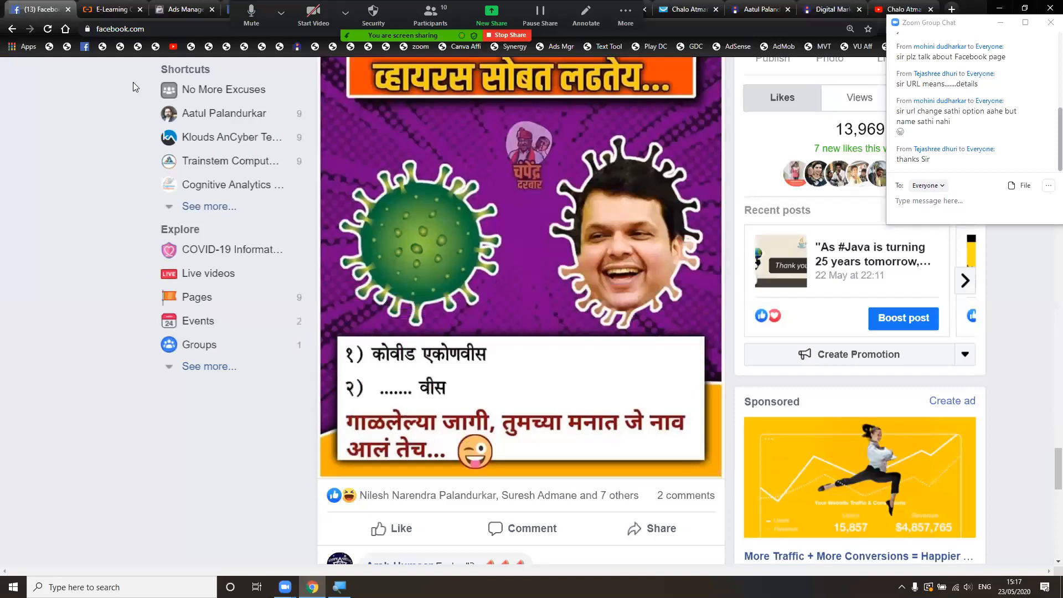
scroll(133, 82, down, 15)
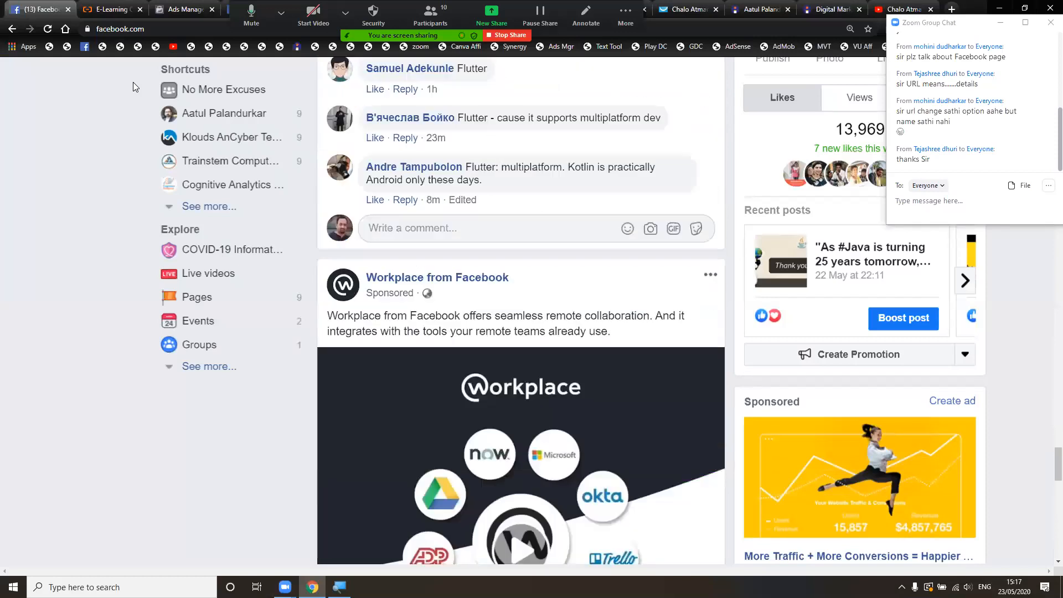
scroll(133, 82, down, 10)
scroll(82, 271, down, 15)
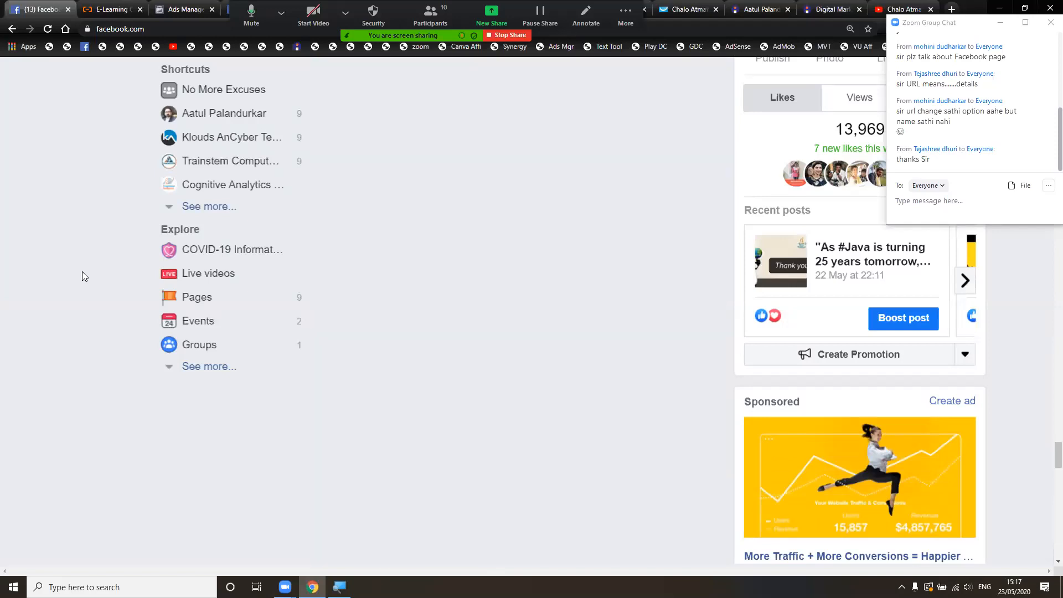
scroll(82, 271, up, 5)
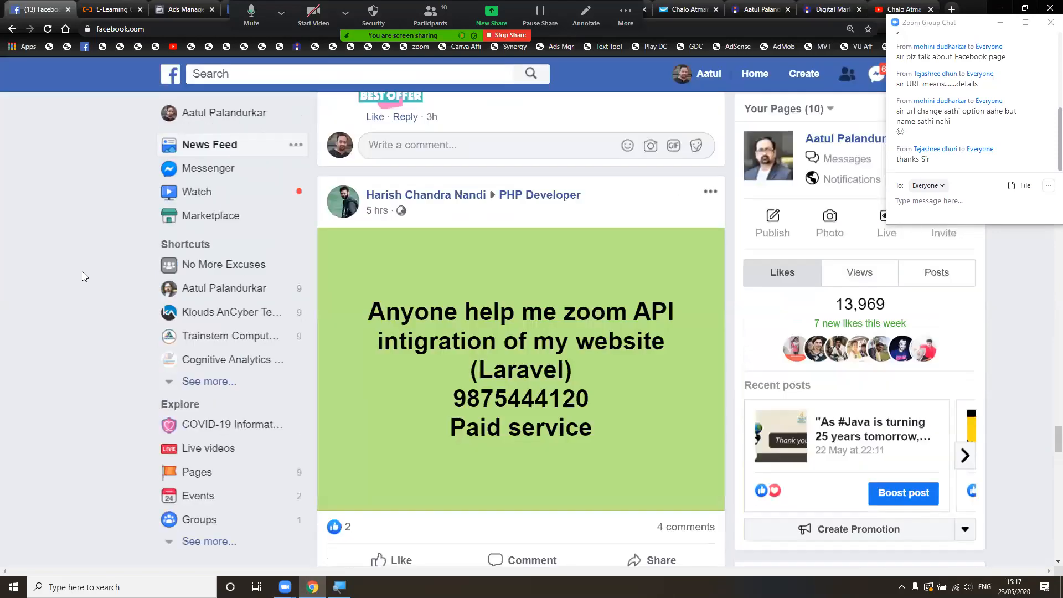
scroll(82, 271, down, 6)
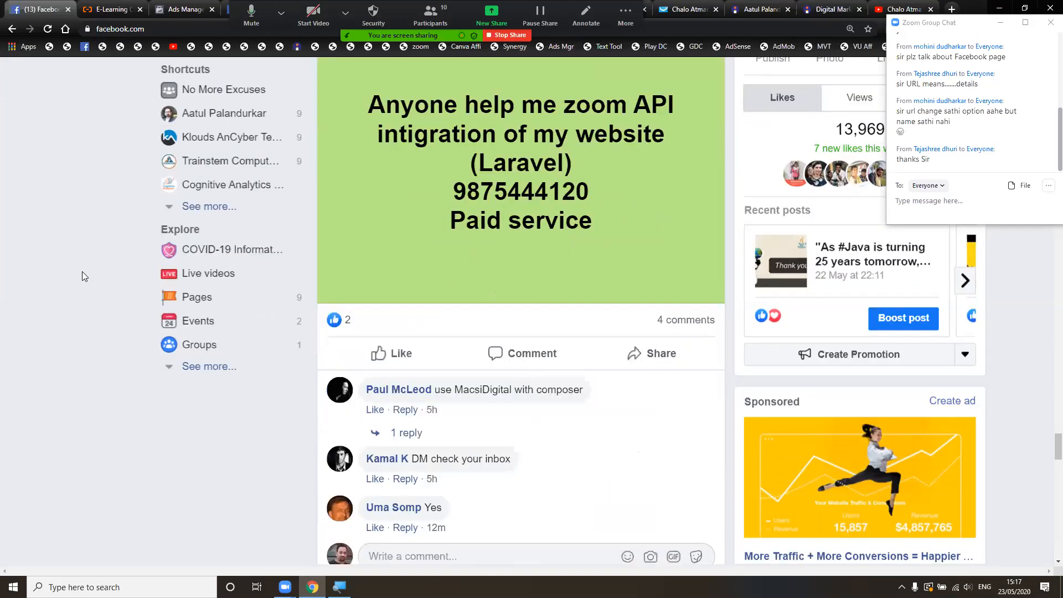
scroll(82, 271, down, 10)
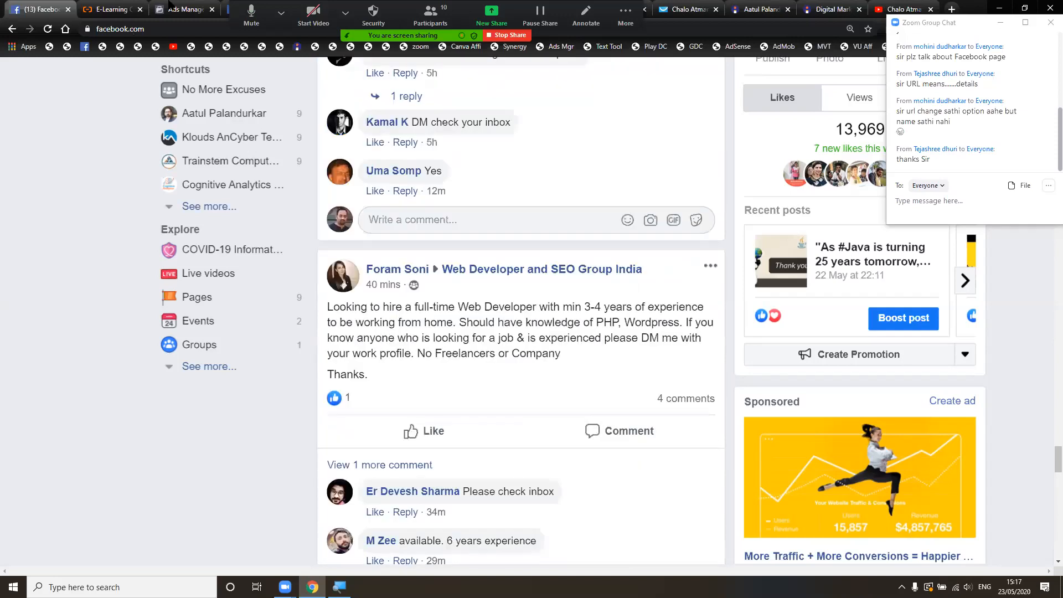
- Return to Ads Manager and bring the Media section with the 800 × 420 amazon FBA image into view
click(200, 8)
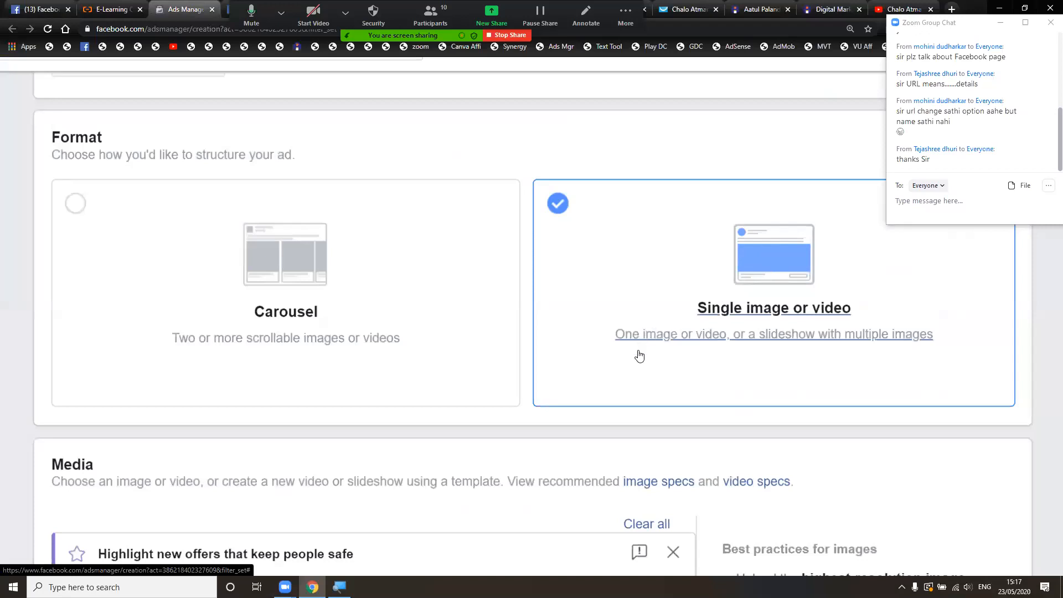
scroll(541, 435, down, 1)
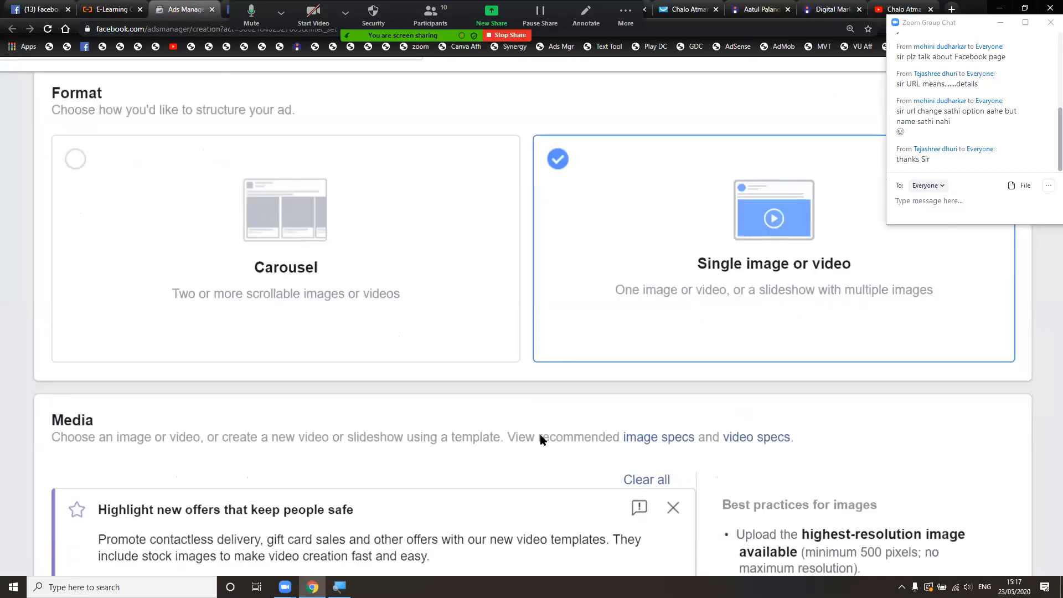
scroll(541, 439, down, 5)
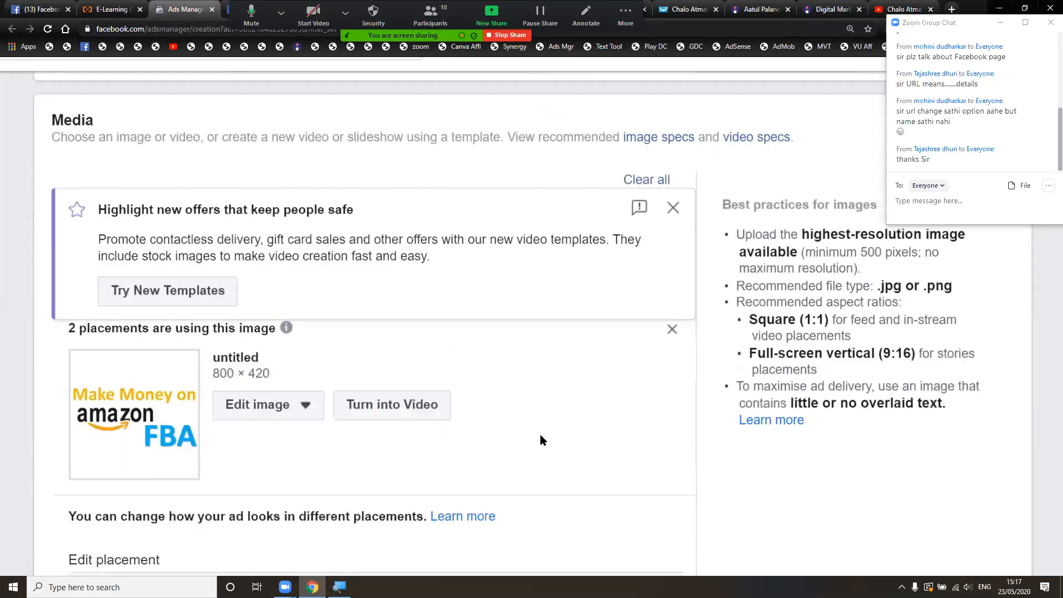
scroll(541, 436, down, 1)
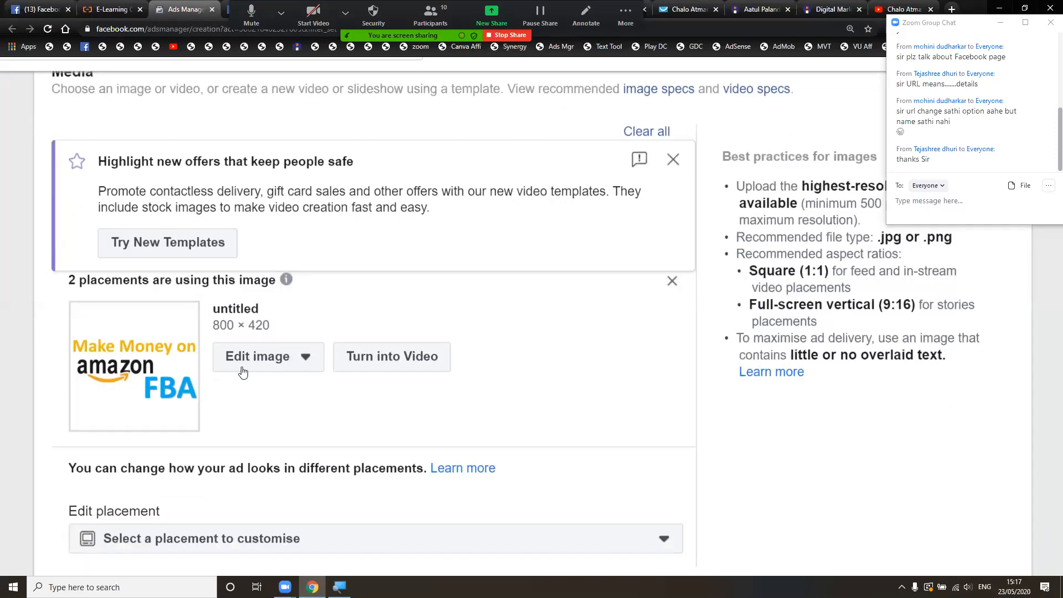
- Swap the amazon FBA picture for the 1080 × 1080 'Copy of Copy…' Digital Marketing image
click(673, 281)
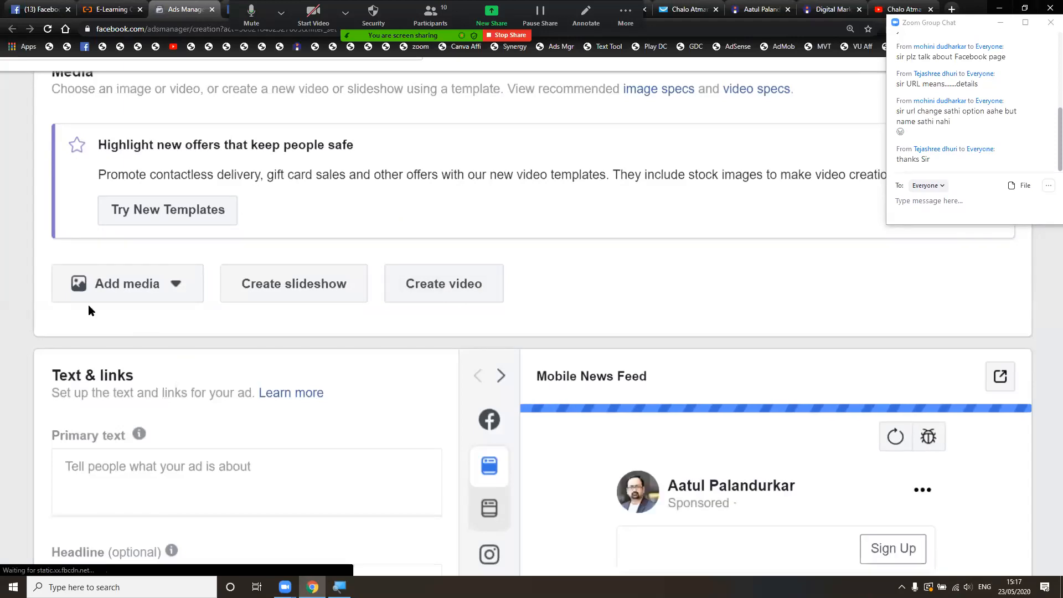
click(158, 288)
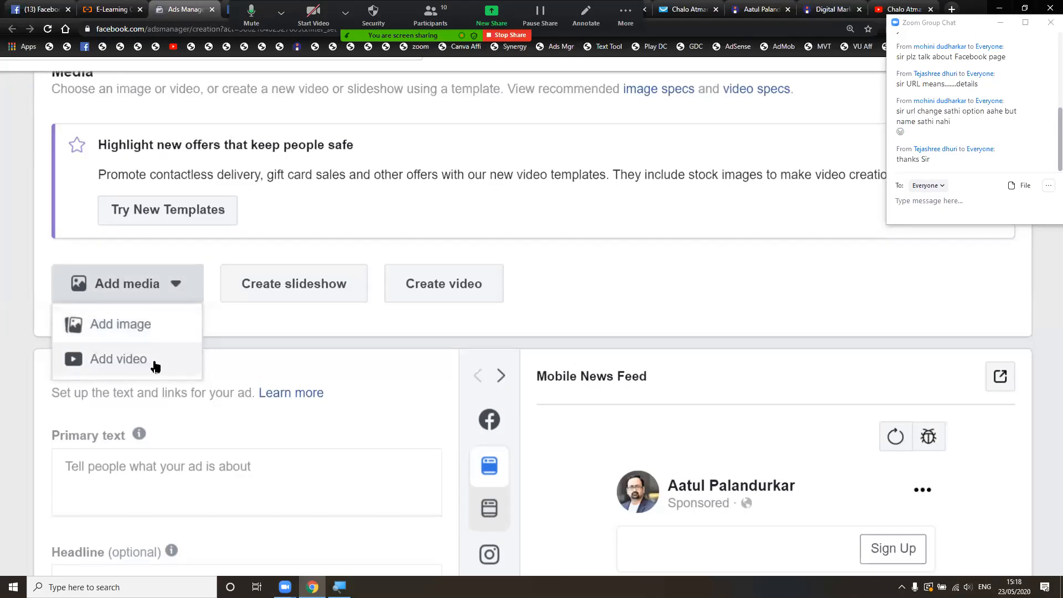
click(152, 326)
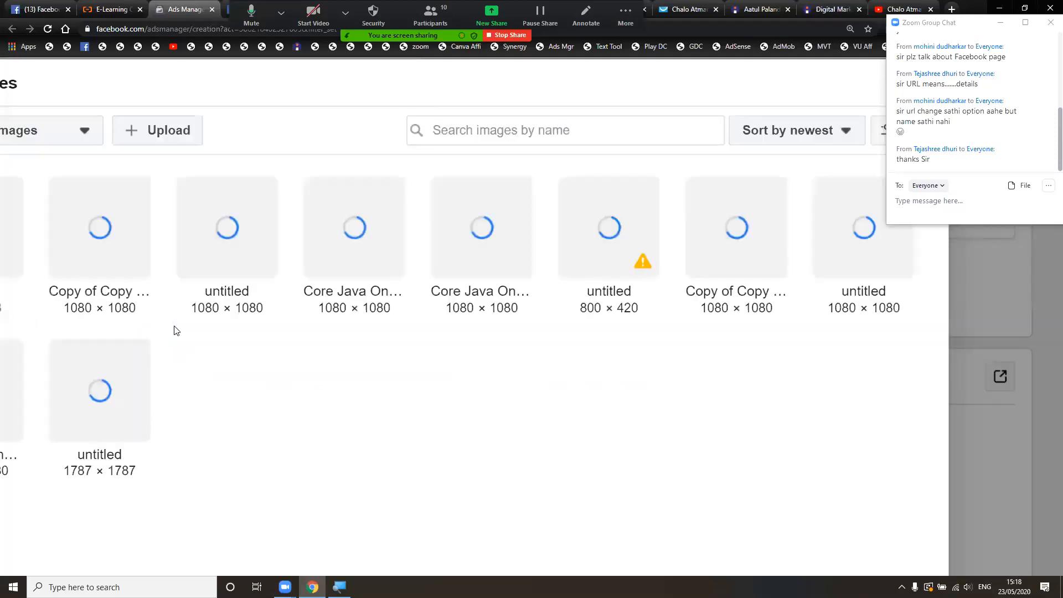
right_click(173, 331)
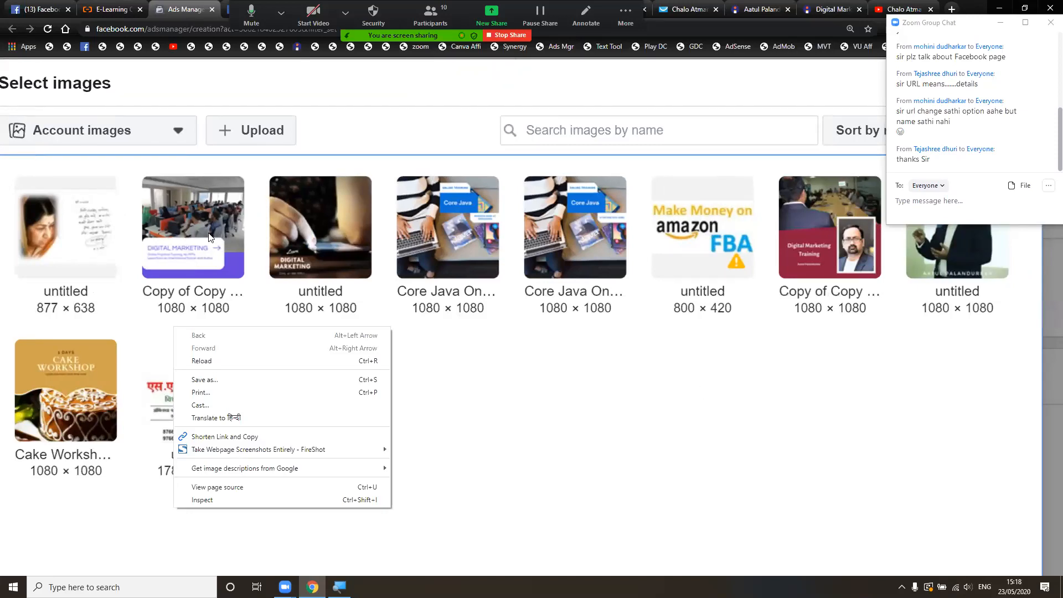
click(254, 167)
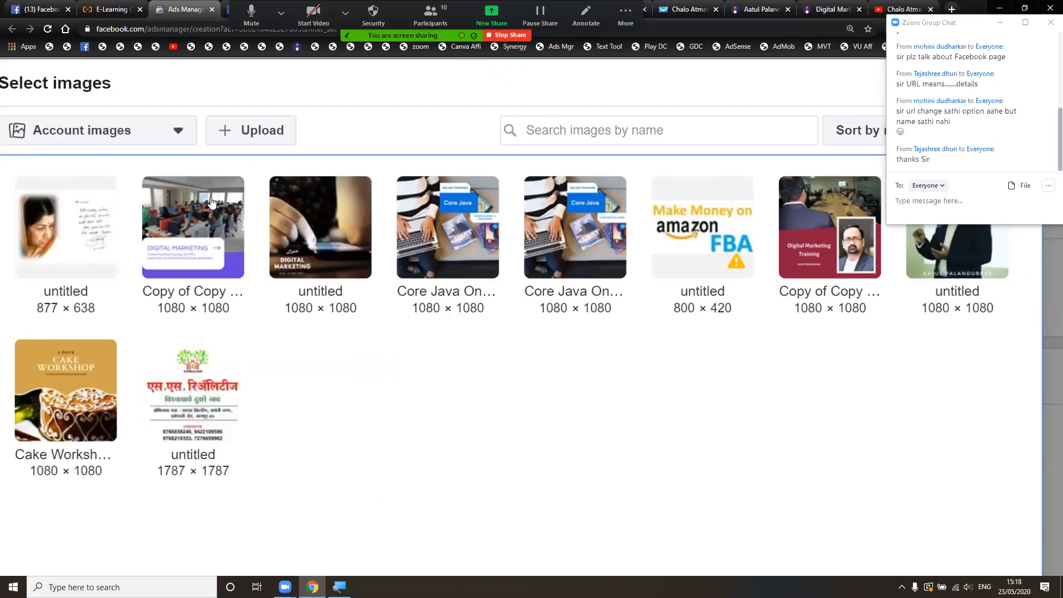
click(211, 201)
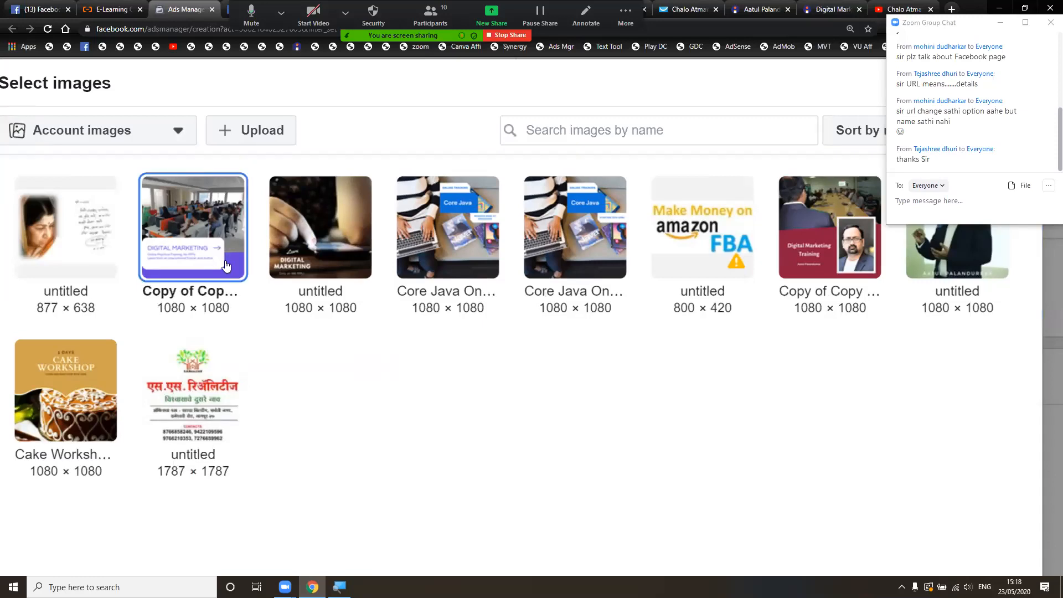
click(220, 238)
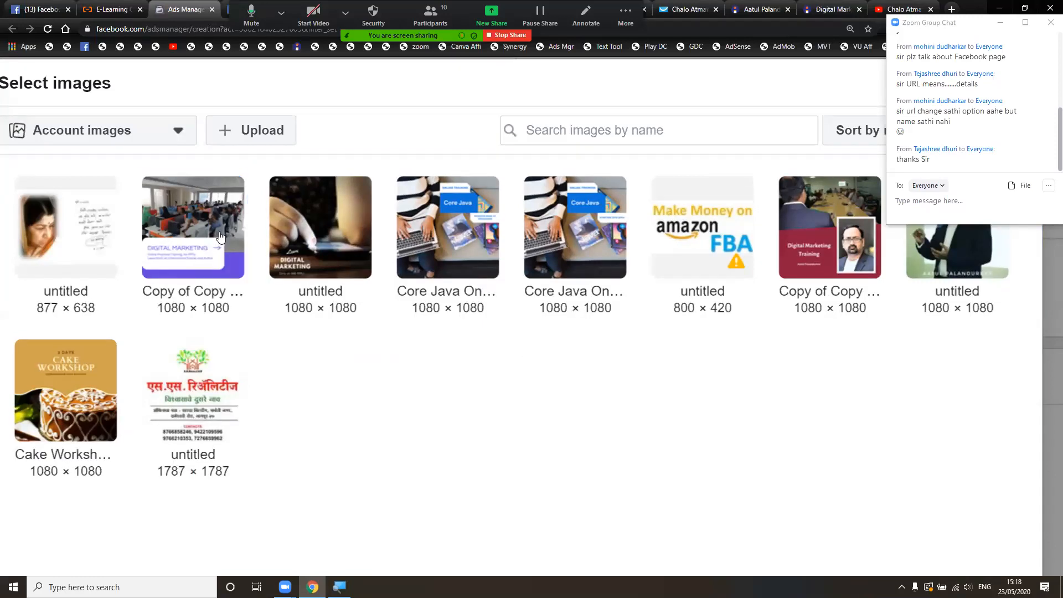
click(219, 236)
scroll(465, 387, down, 5)
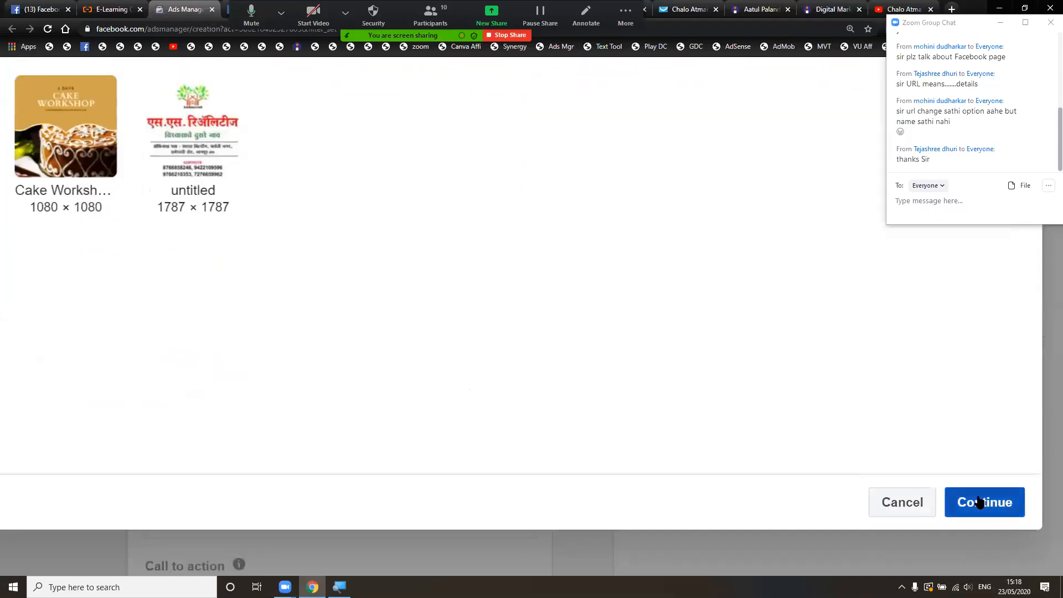
click(978, 501)
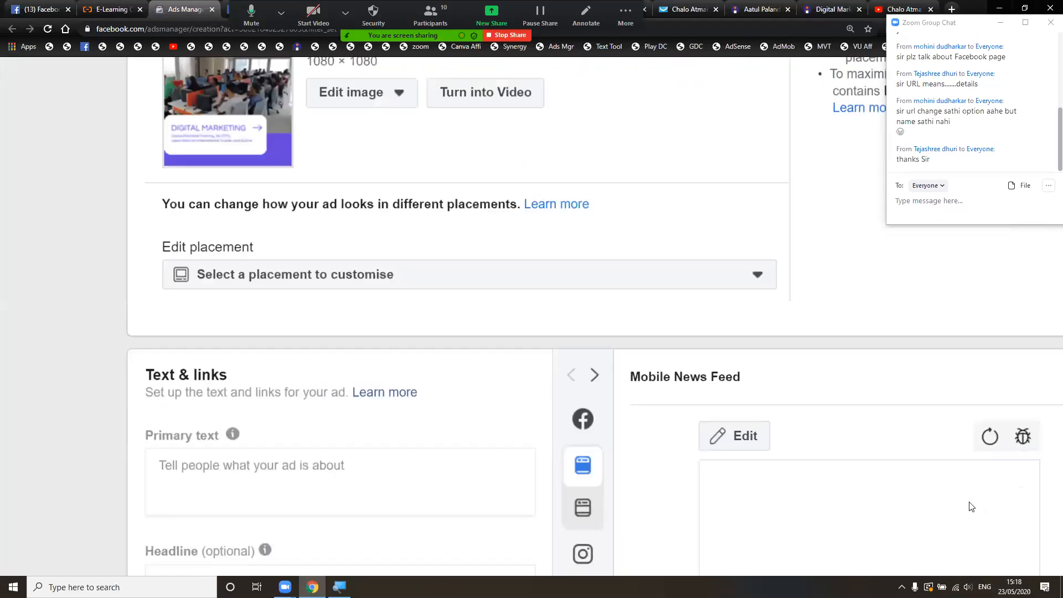
scroll(971, 506, up, 3)
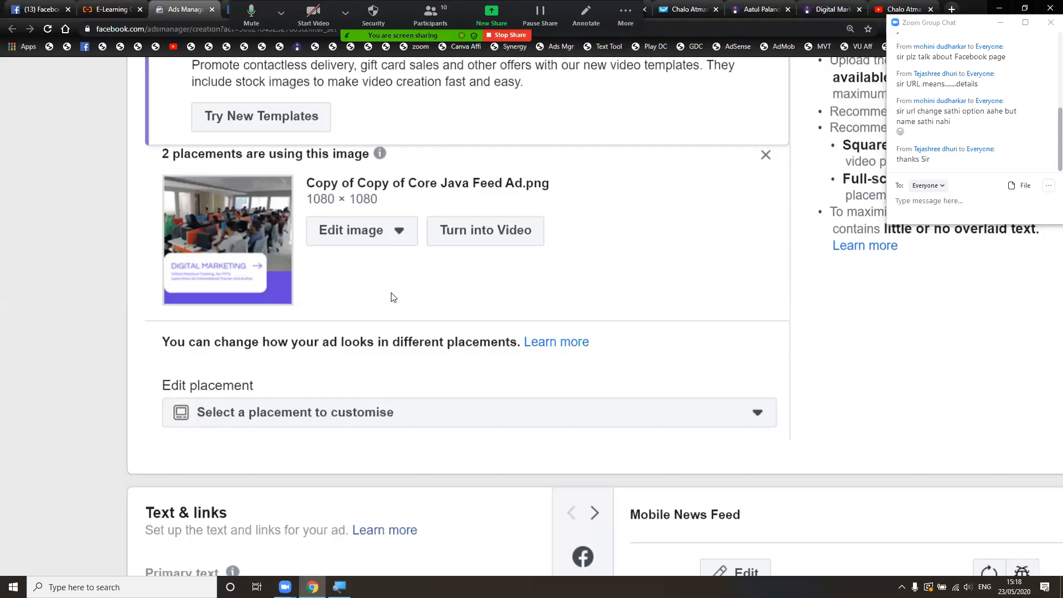
scroll(392, 296, down, 6)
scroll(392, 293, down, 2)
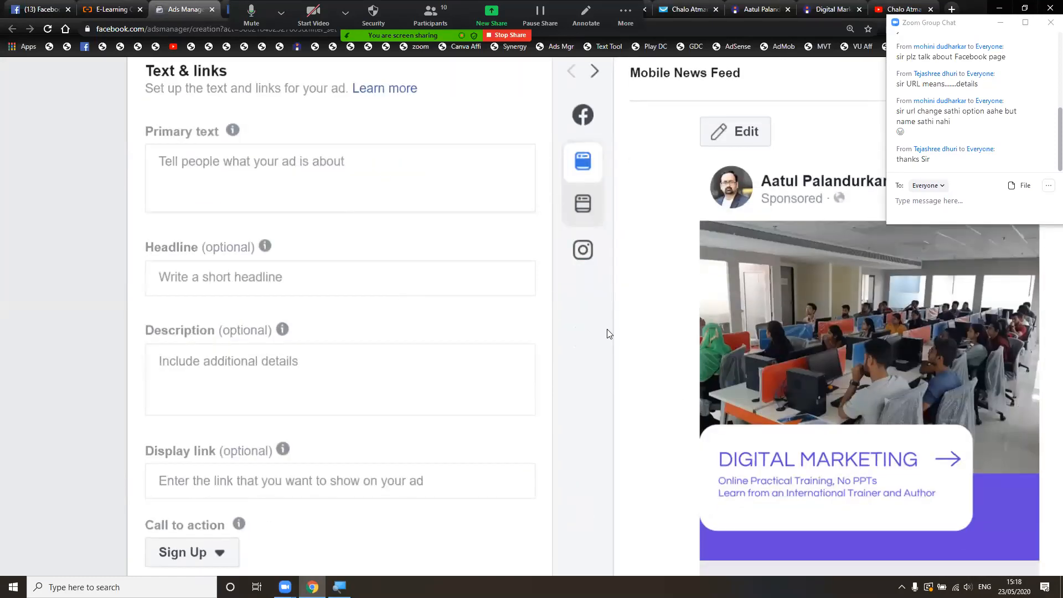
scroll(607, 333, right, 3)
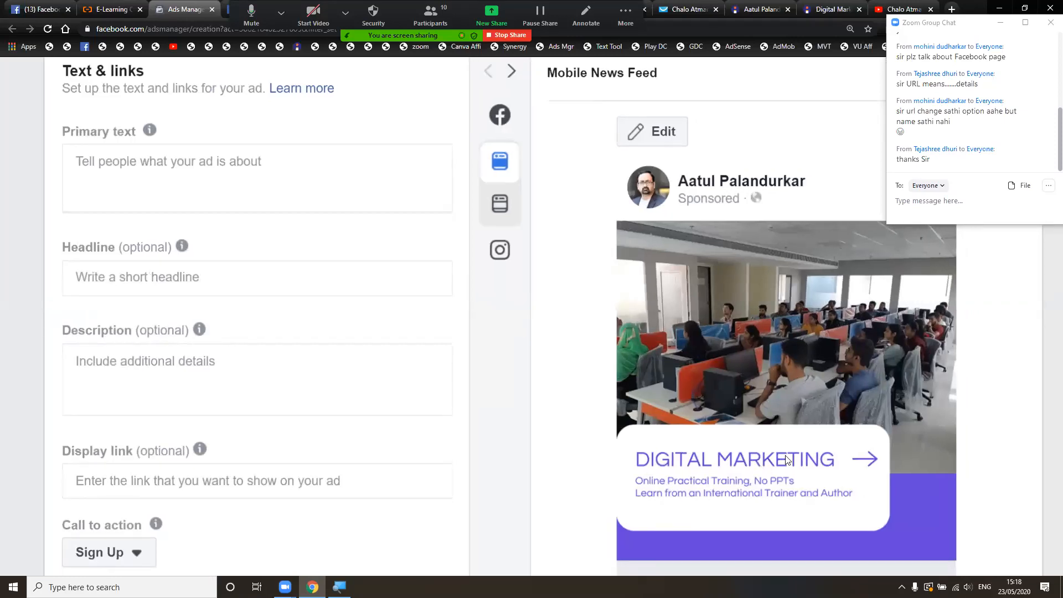
scroll(786, 460, down, 1)
scroll(785, 455, up, 1)
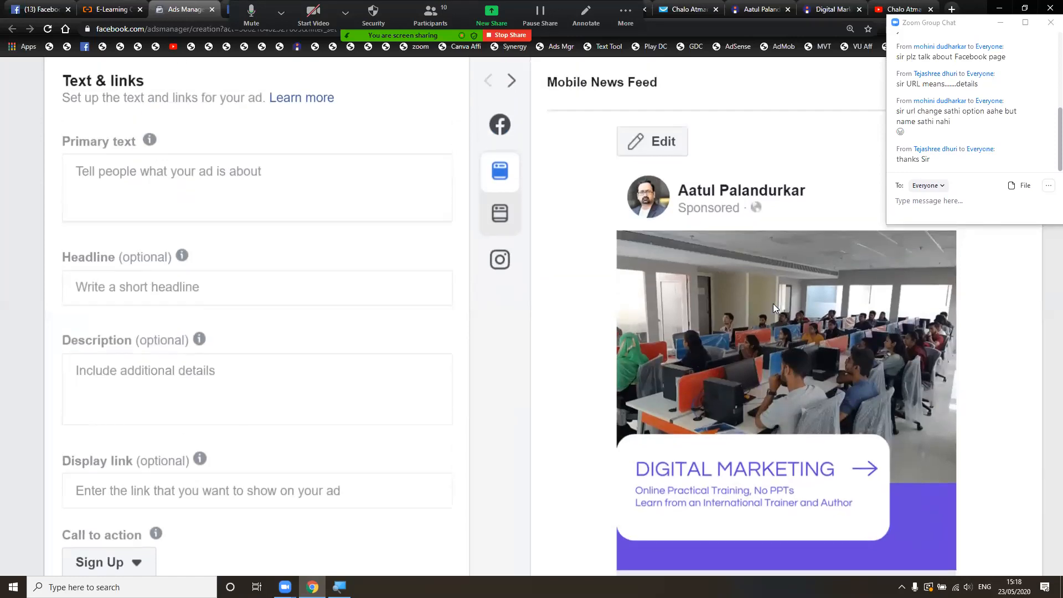
- Begin the primary text with 'ATTRNTION: Students, Teachers, Professors, individuals,'
click(323, 168)
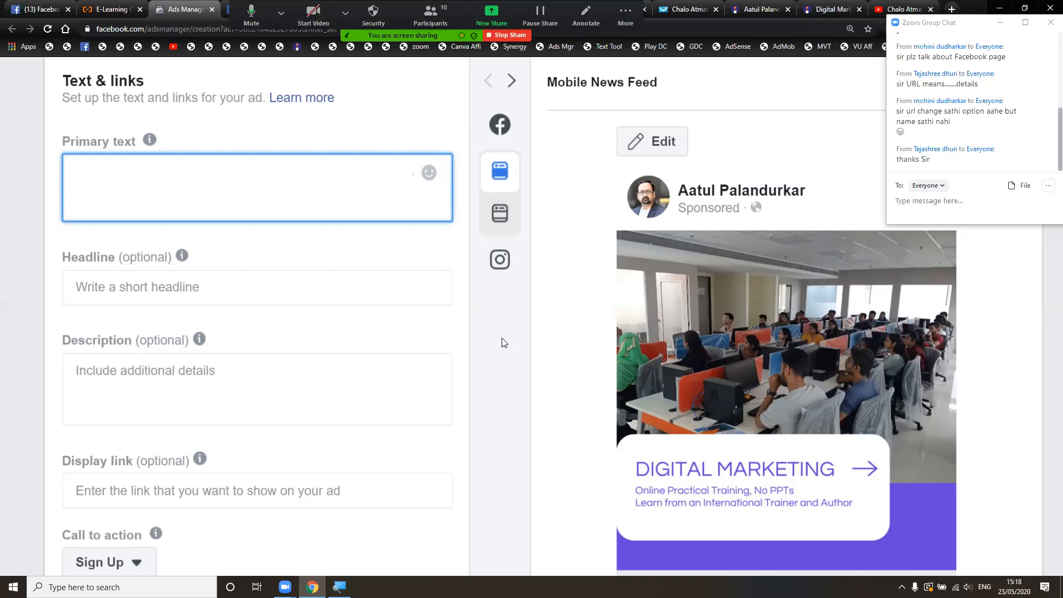
text(ATTRNTION: )
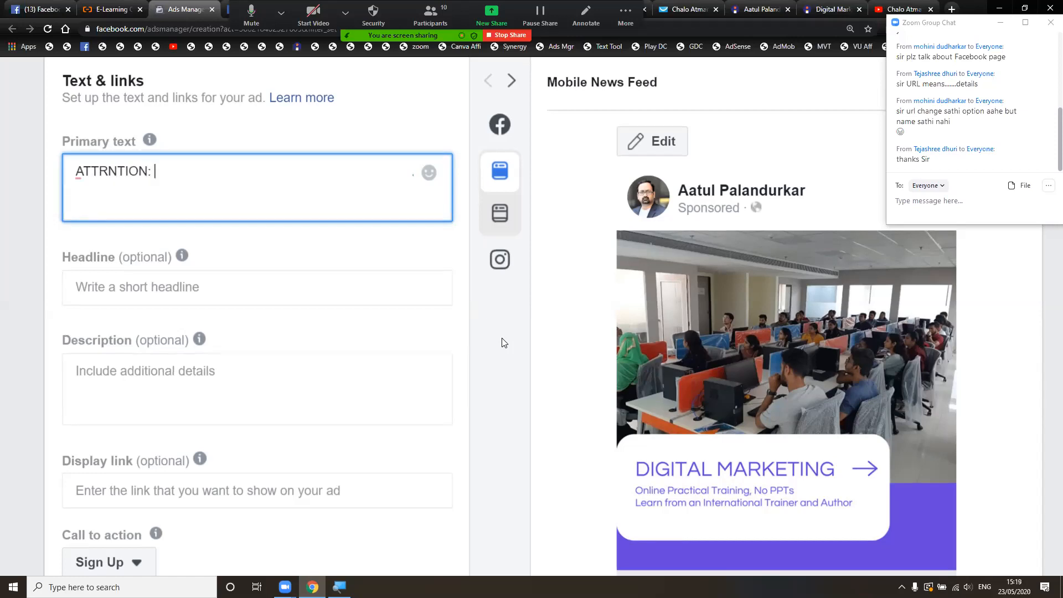
text(Strudnt)
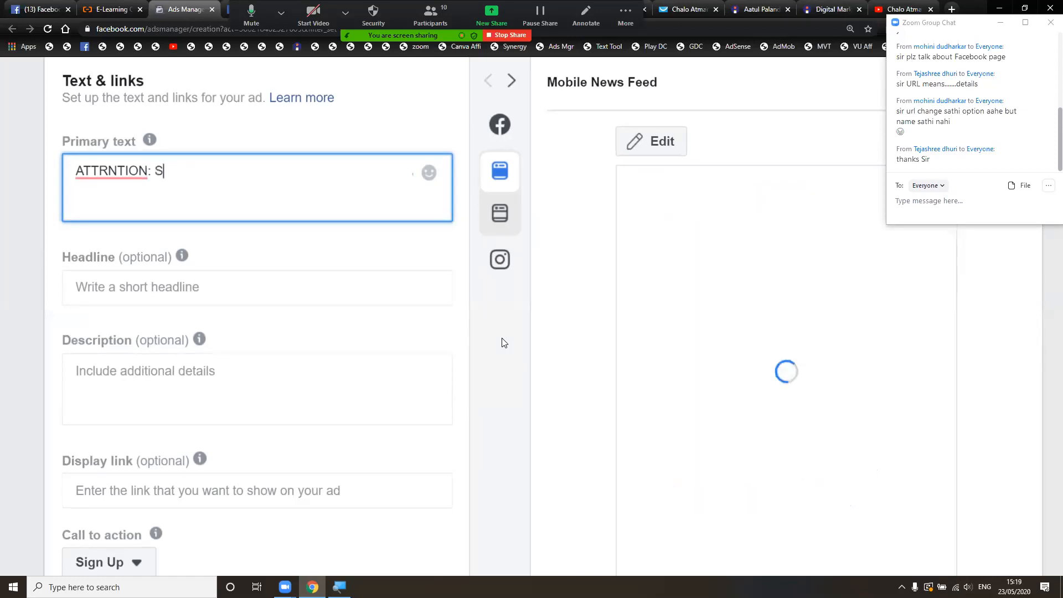
key(BackSpace)
key(BackSpace)
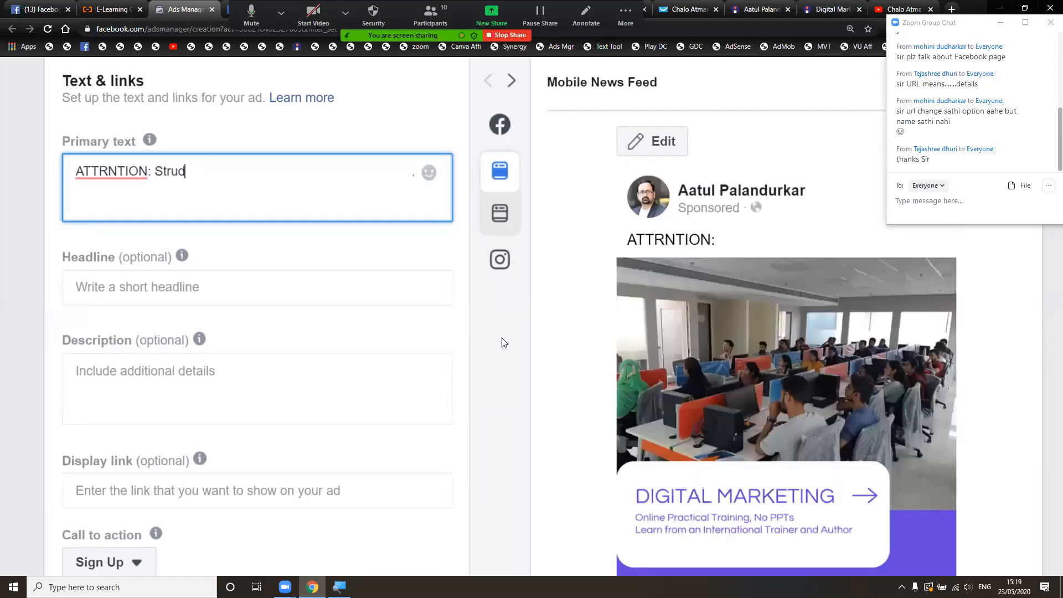
text(etns)
key(BackSpace)
key(BackSpace)
key(BackSpace)
key(BackSpace)
key(BackSpace)
key(BackSpace)
key(BackSpace)
key(BackSpace)
text(udents, Tea)
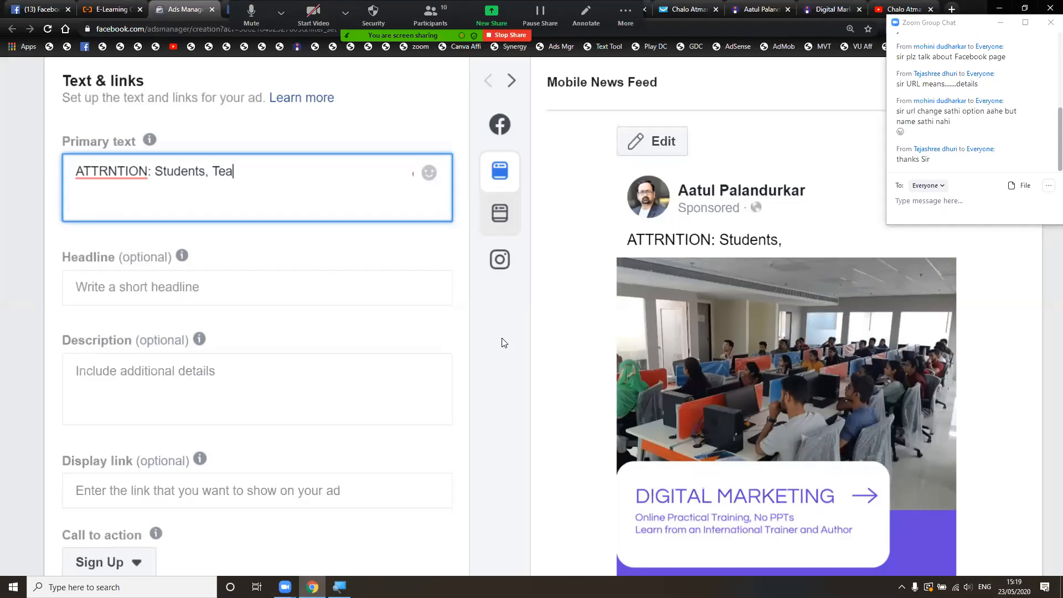
text(cher,)
key(BackSpace)
key(BackSpace)
text(s, )
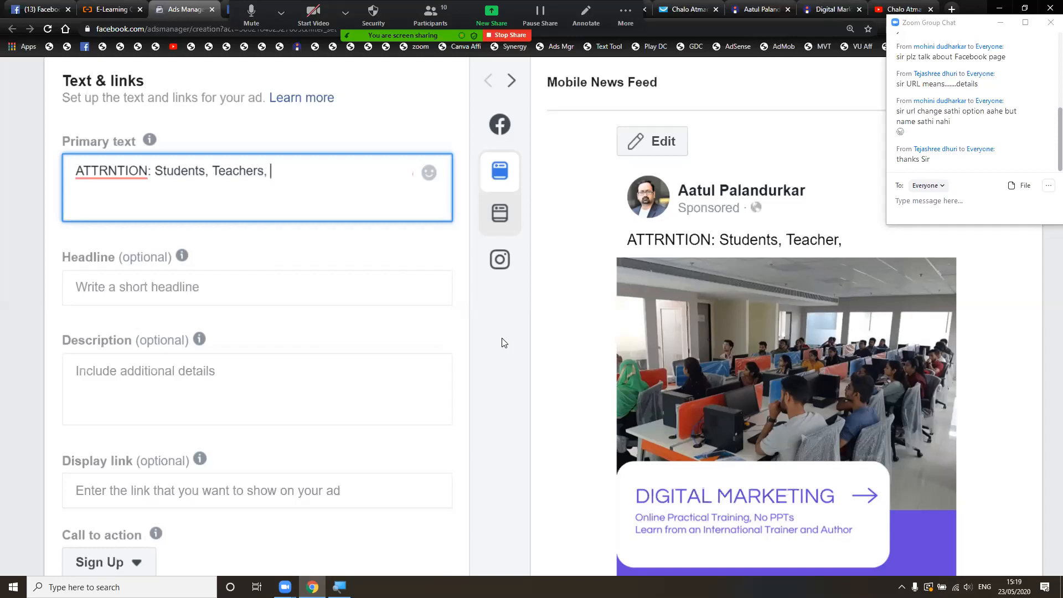
text(Profess)
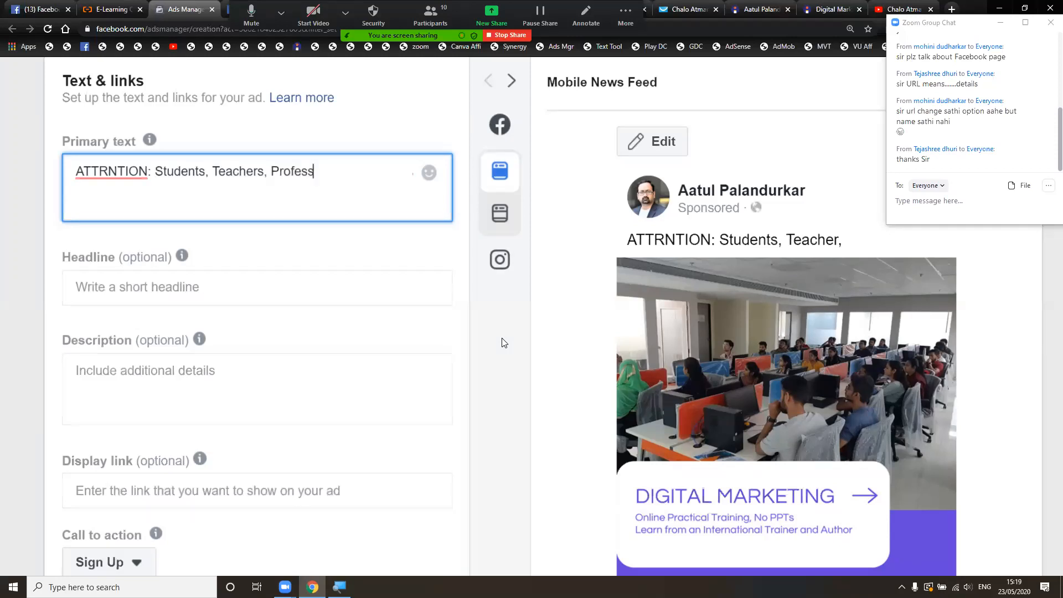
text(ors)
text(, in)
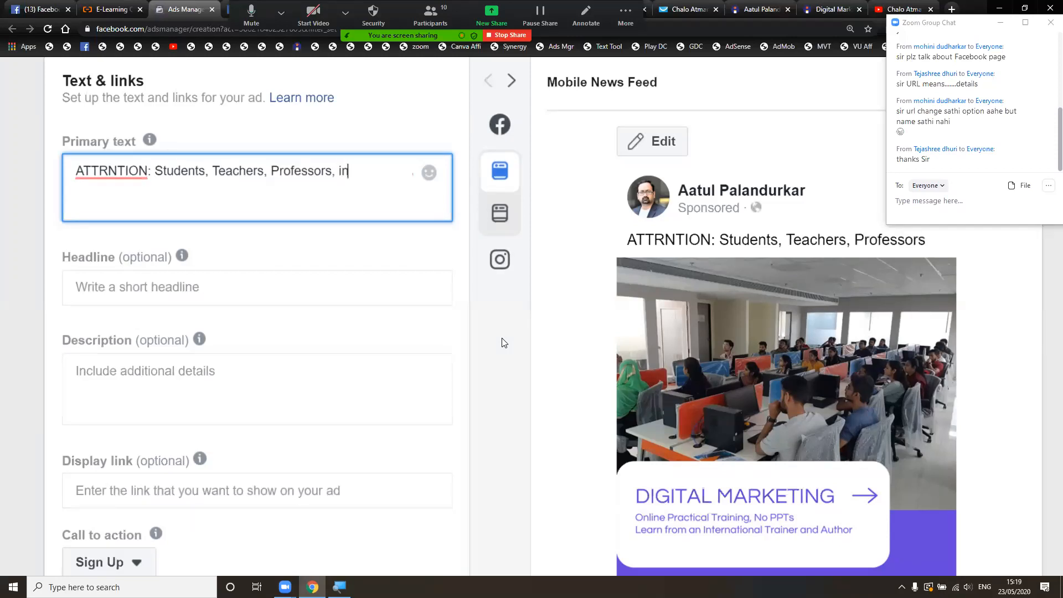
text(dividuals,)
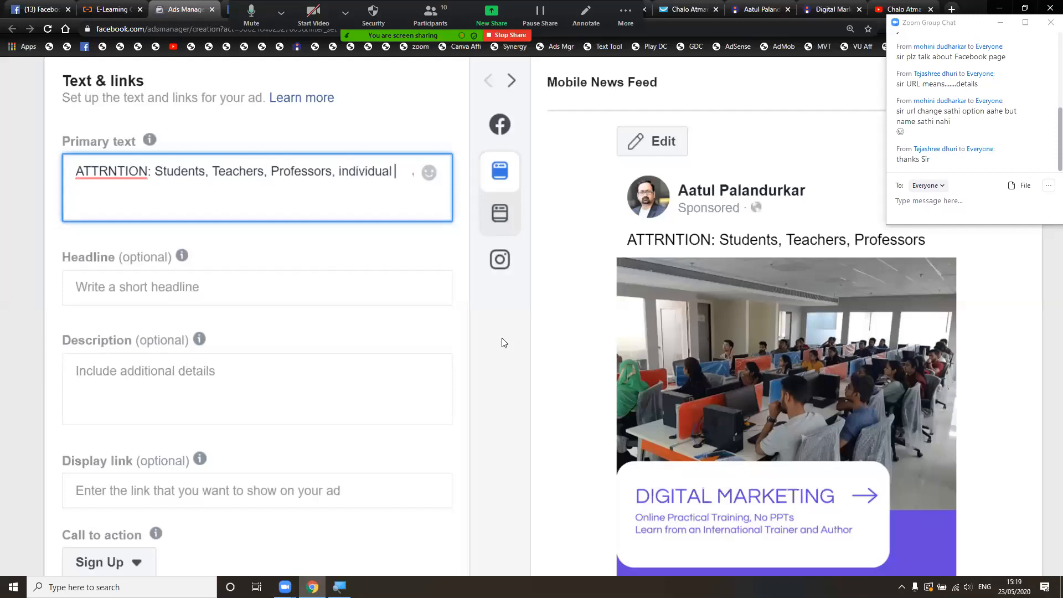
- Capitalise Individuals and append Housewives, Homemakers, Trainers, Businesses and Startups
key(ctrl+Left)
key(ctrl+Left)
key(Delete)
text(I)
key(End)
text(House)
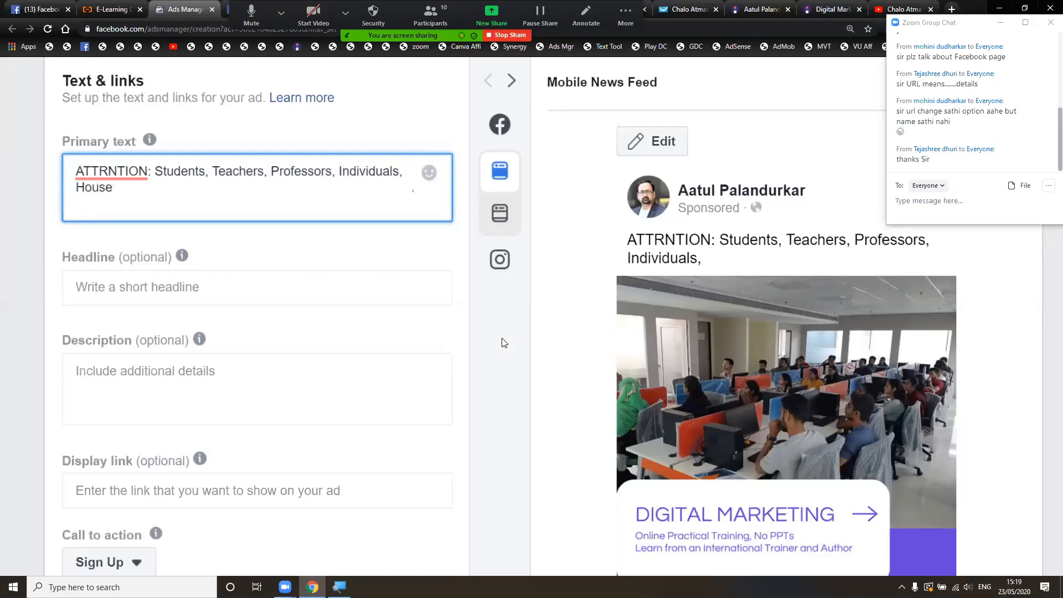
text(wives, Homemakers,)
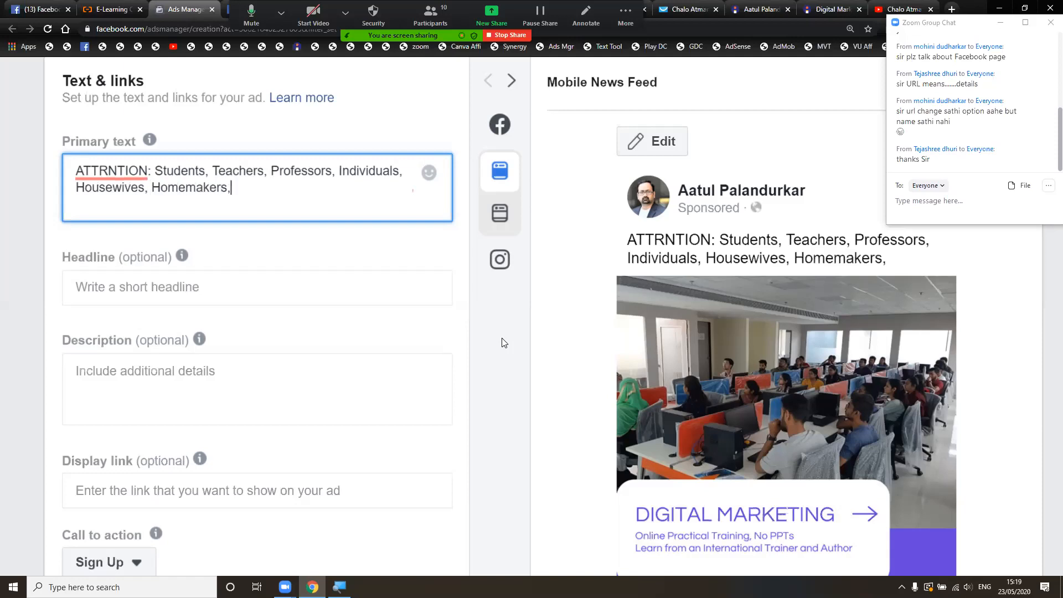
text(Trainers, Busin)
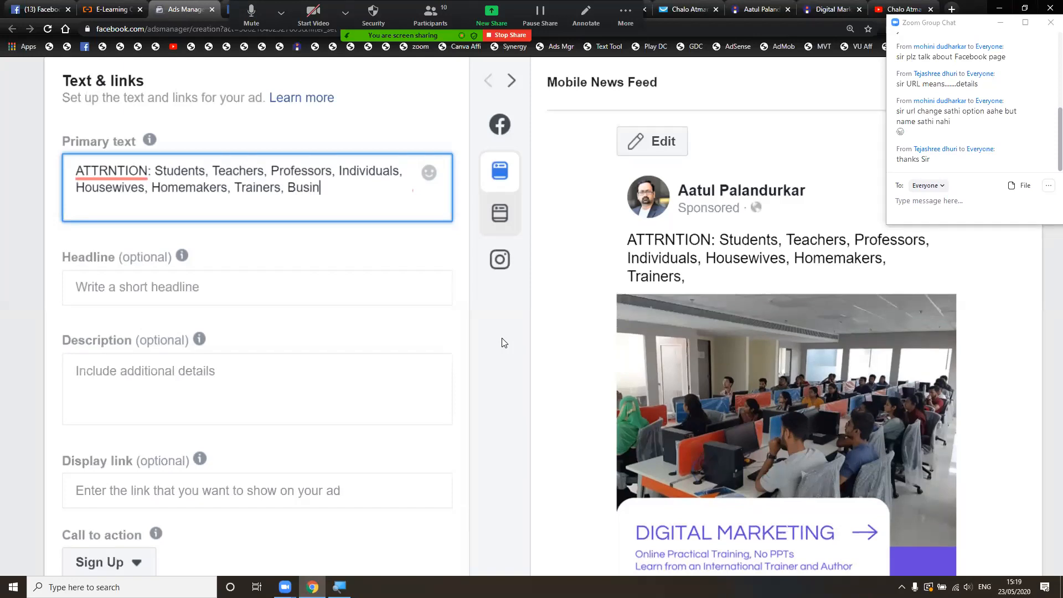
text(esses, St)
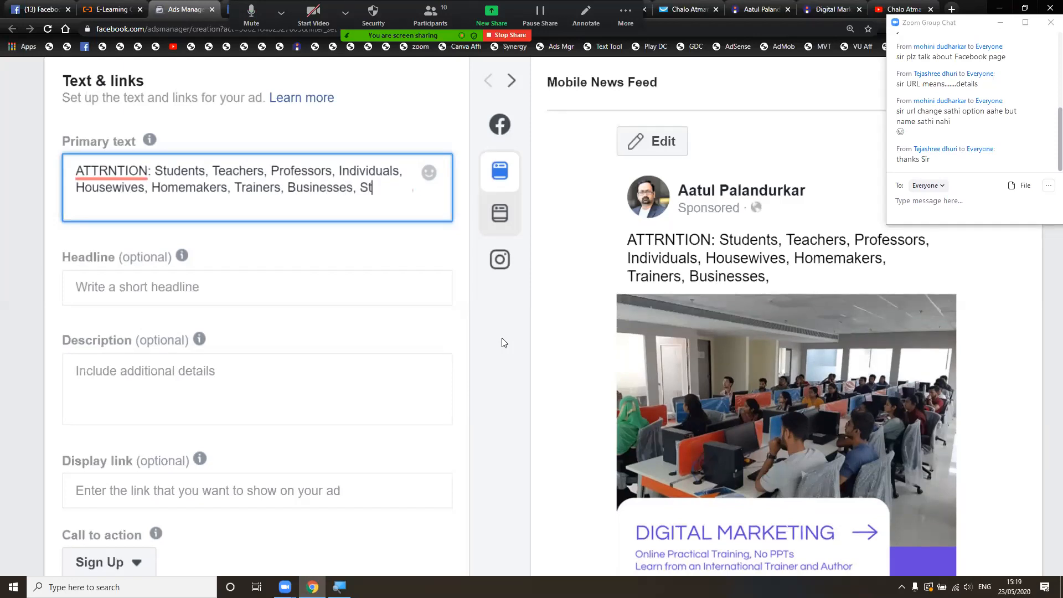
text(artusps)
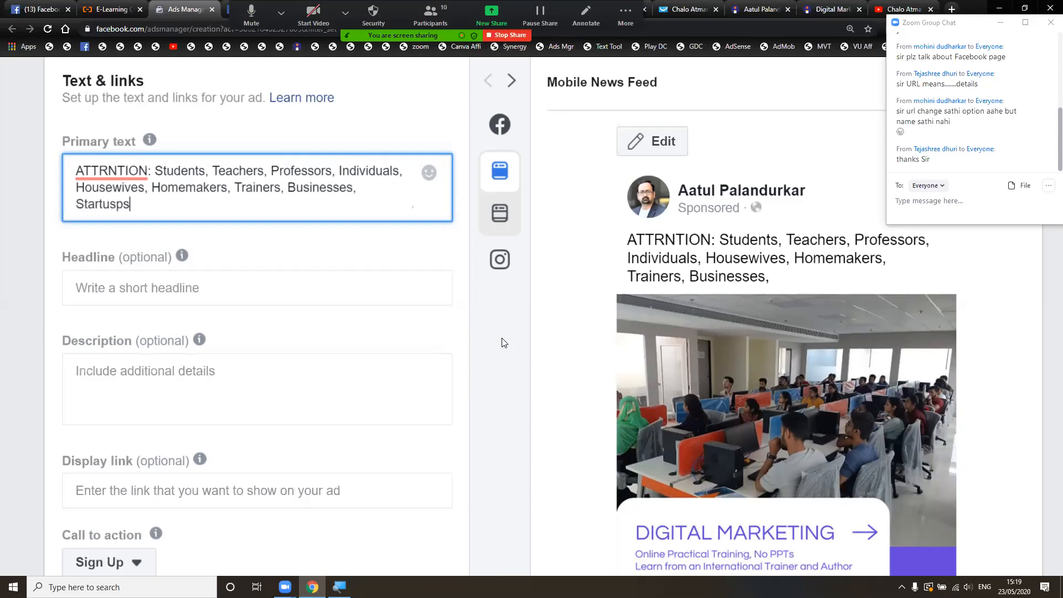
key(BackSpace)
key(BackSpace)
key(BackSpace)
text(ps)
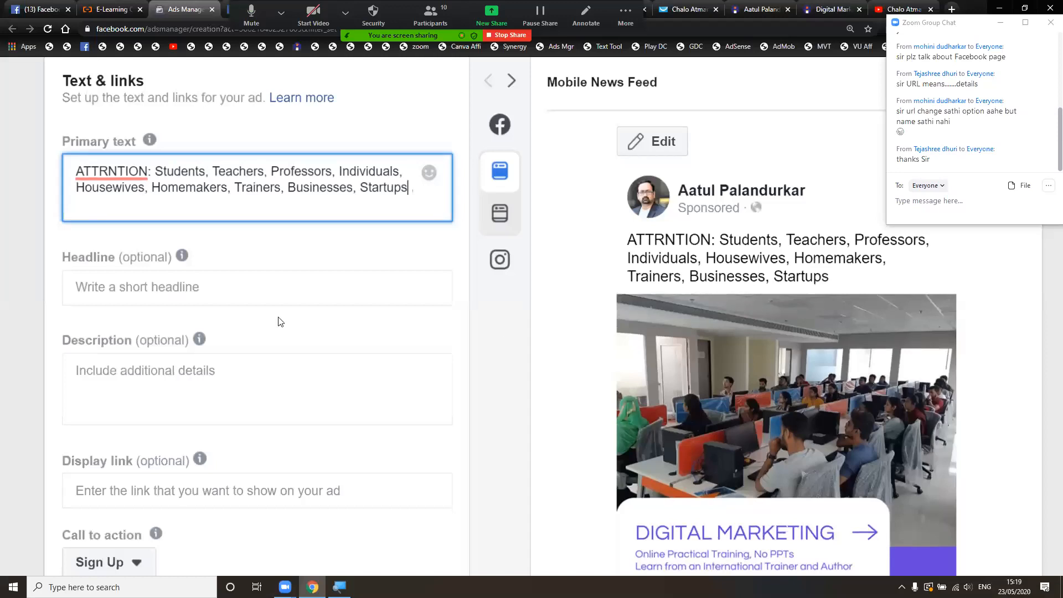
- Replace the R in ATTRNTION with E so the text opens with ATTENTION
click(109, 172)
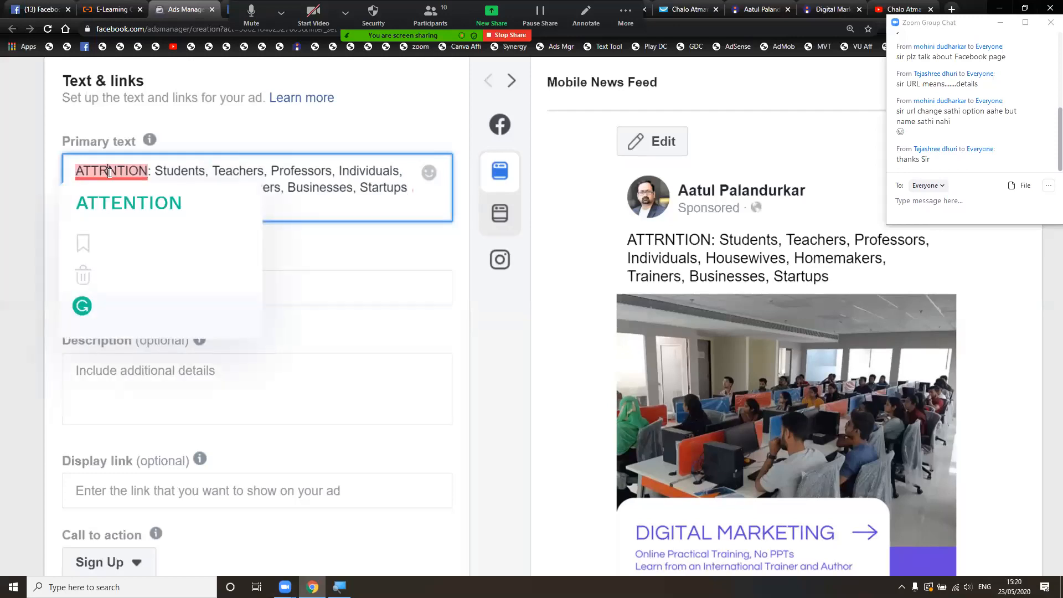
key(BackSpace)
text(E)
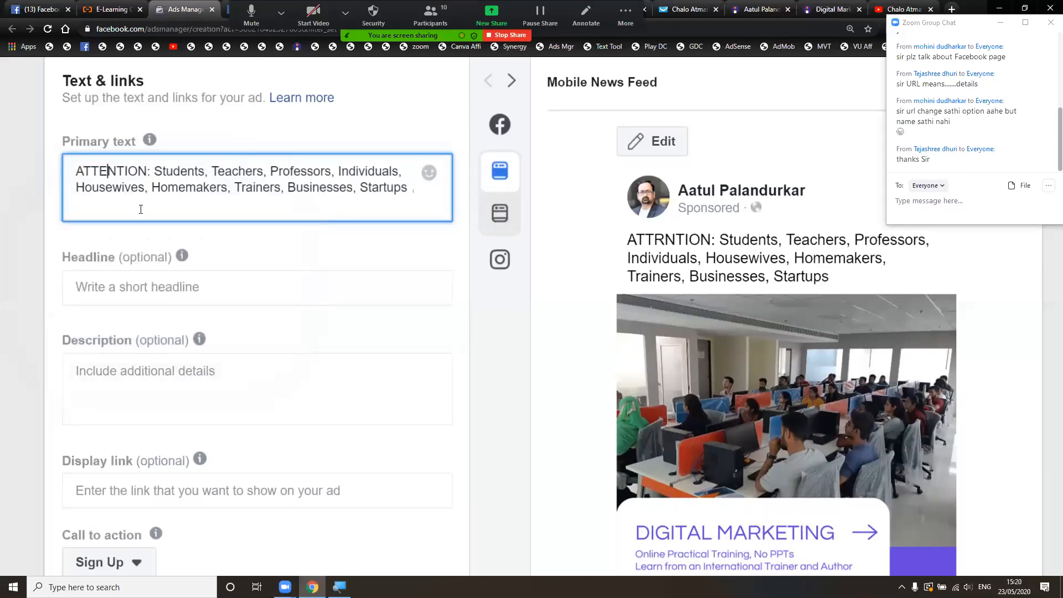
key(Down)
key(Right)
key(End)
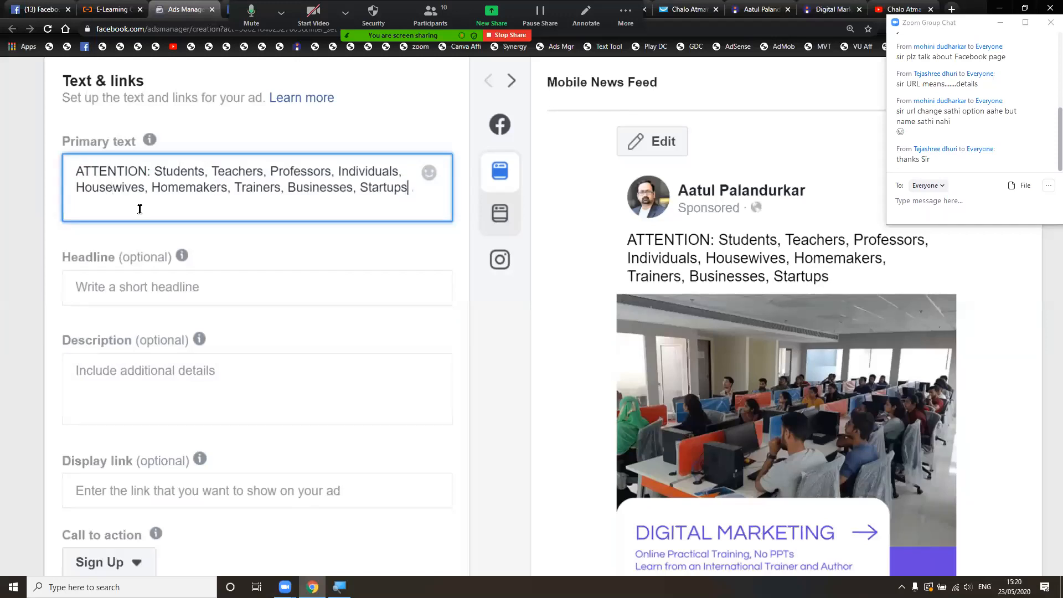
- Add a new line: 'Are you facing issues in branding, generating leads, converting leads into clients. Then this is the master class for you.'
text(.)
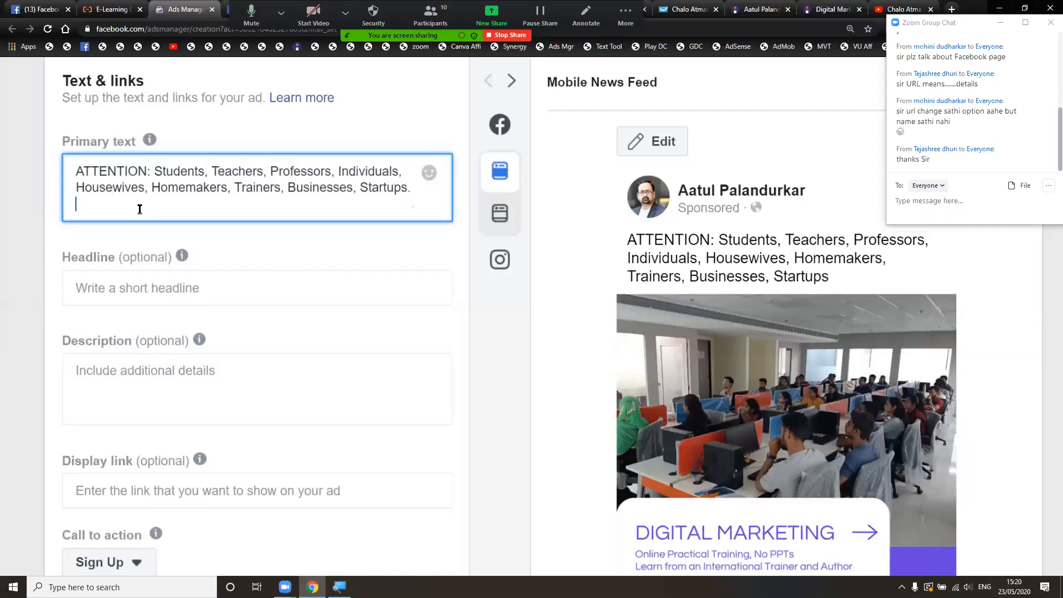
key(Return)
text(Are)
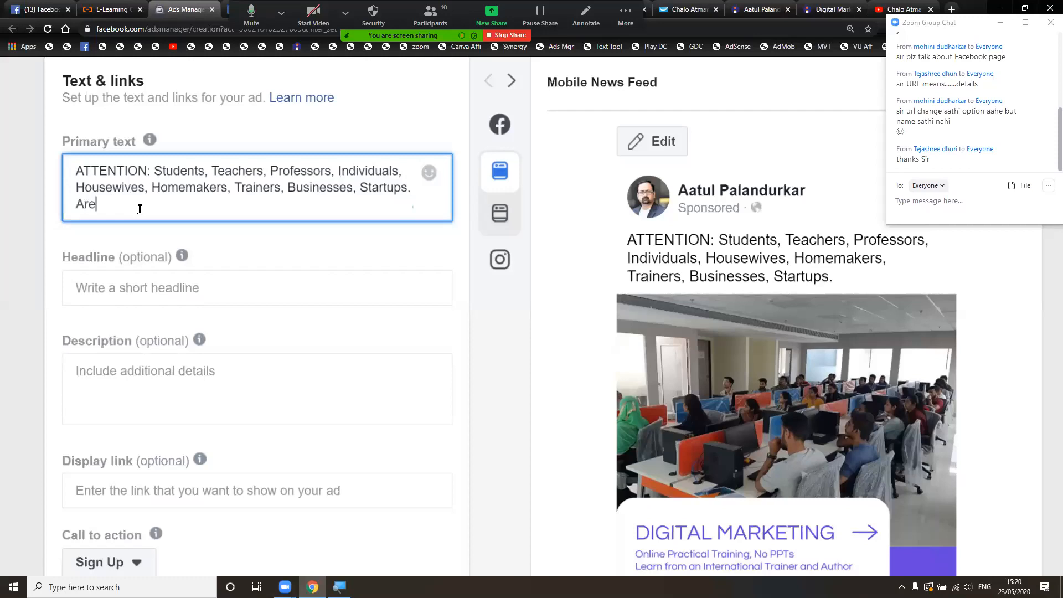
text( you facing)
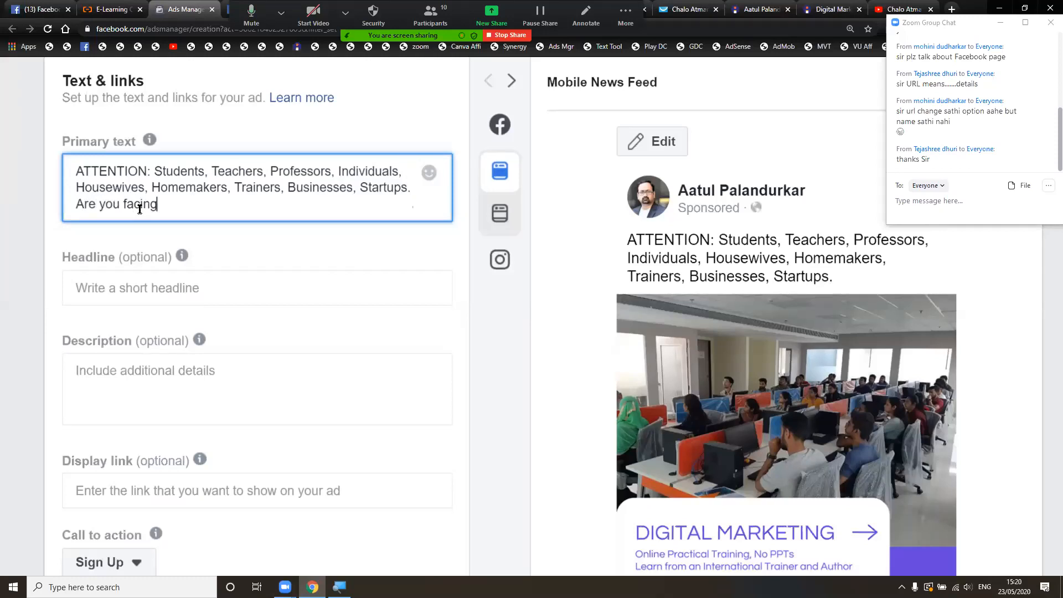
text( issues in )
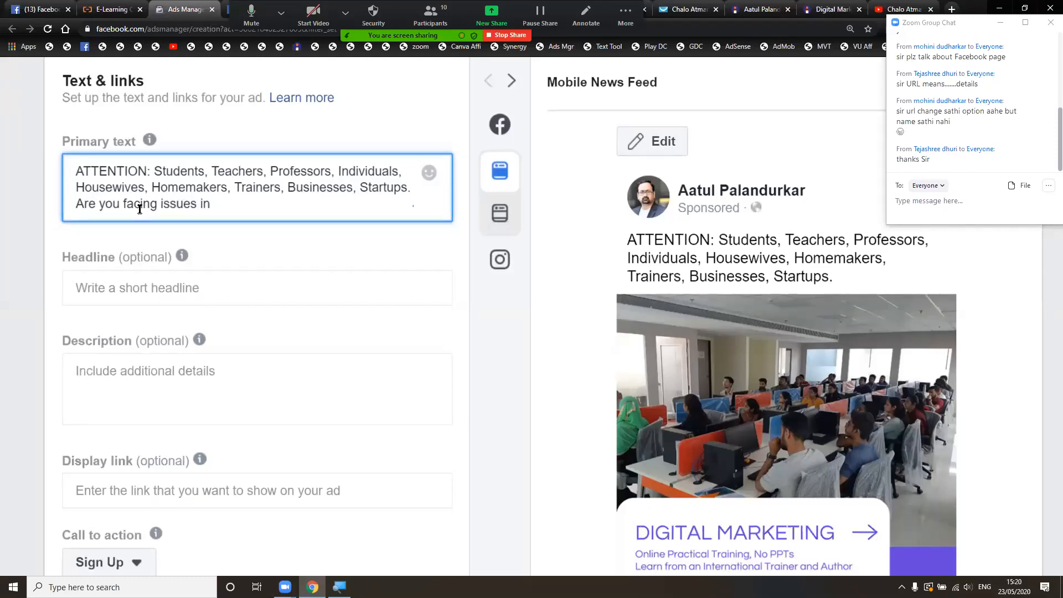
text(bran)
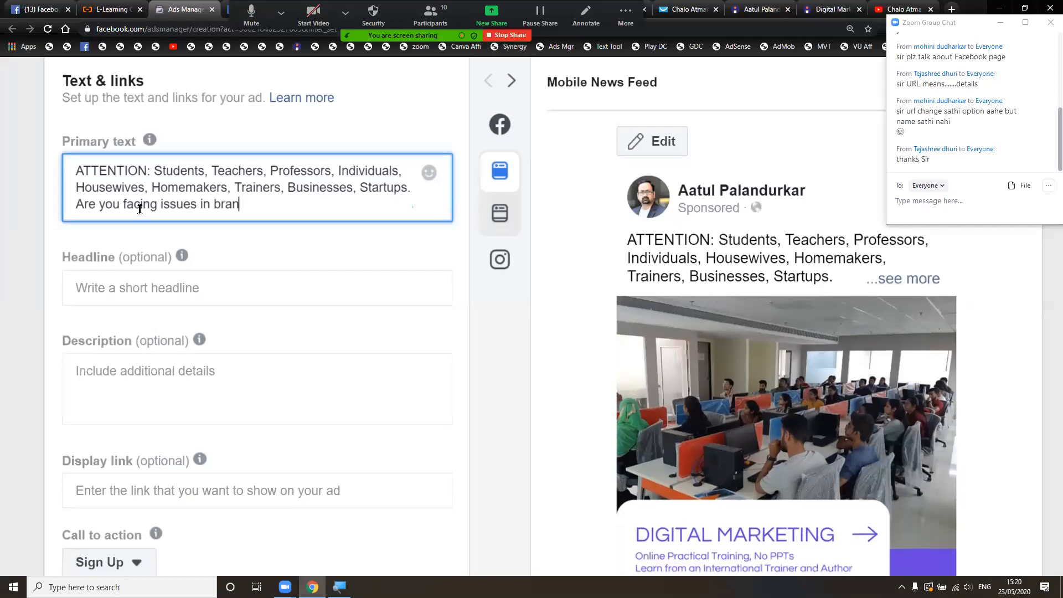
text(ding, generating l)
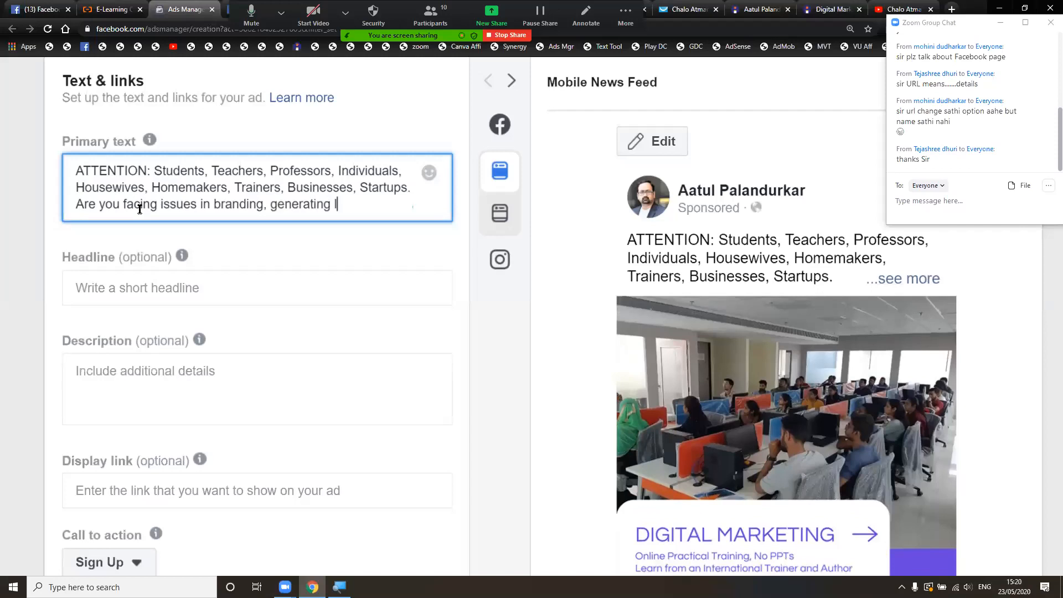
text(eads, conver)
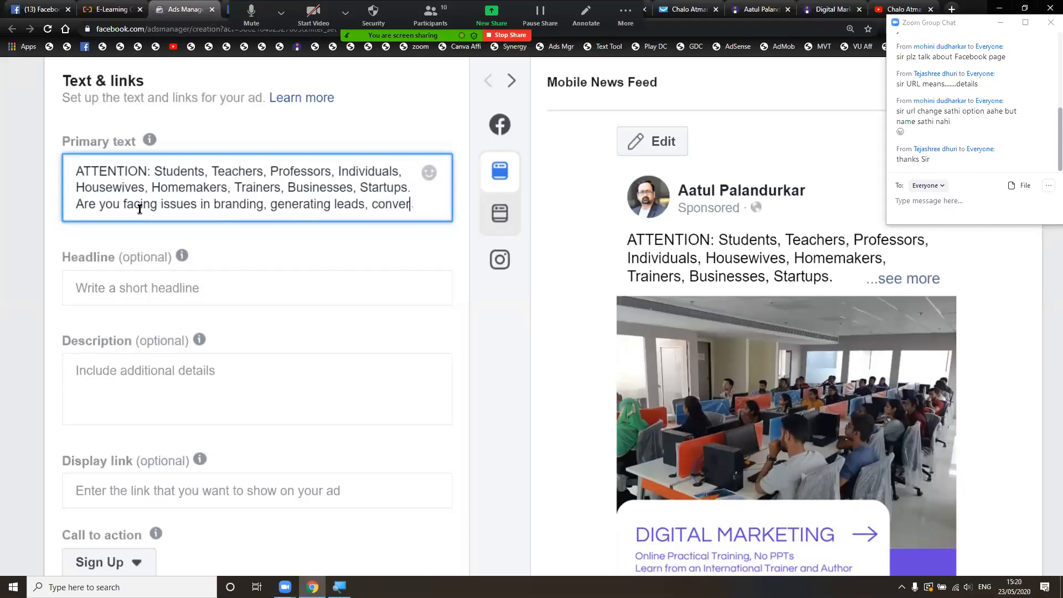
text(ting leads into clients)
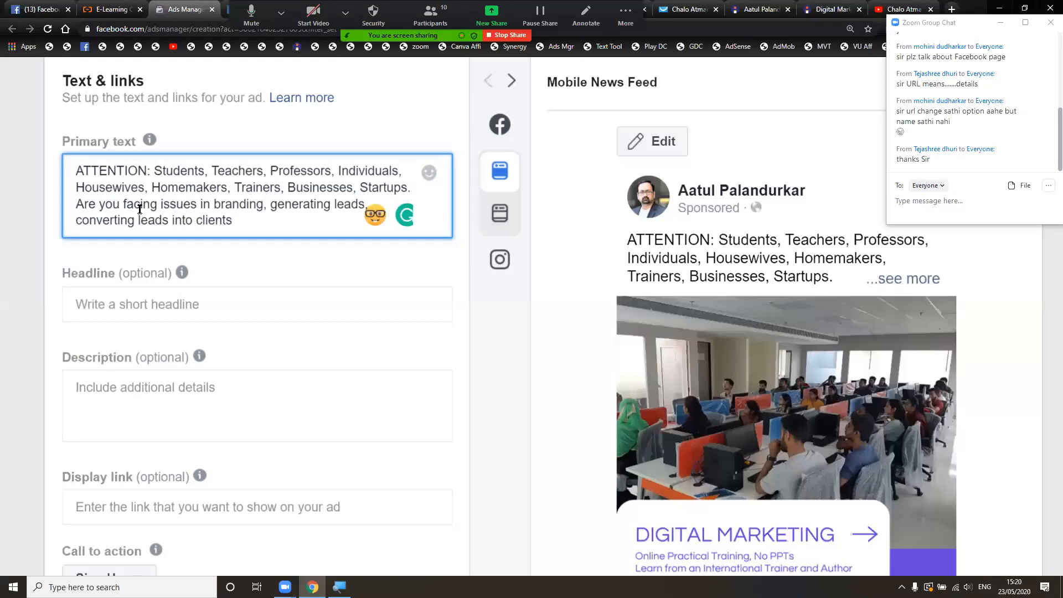
text(.  Then this is the )
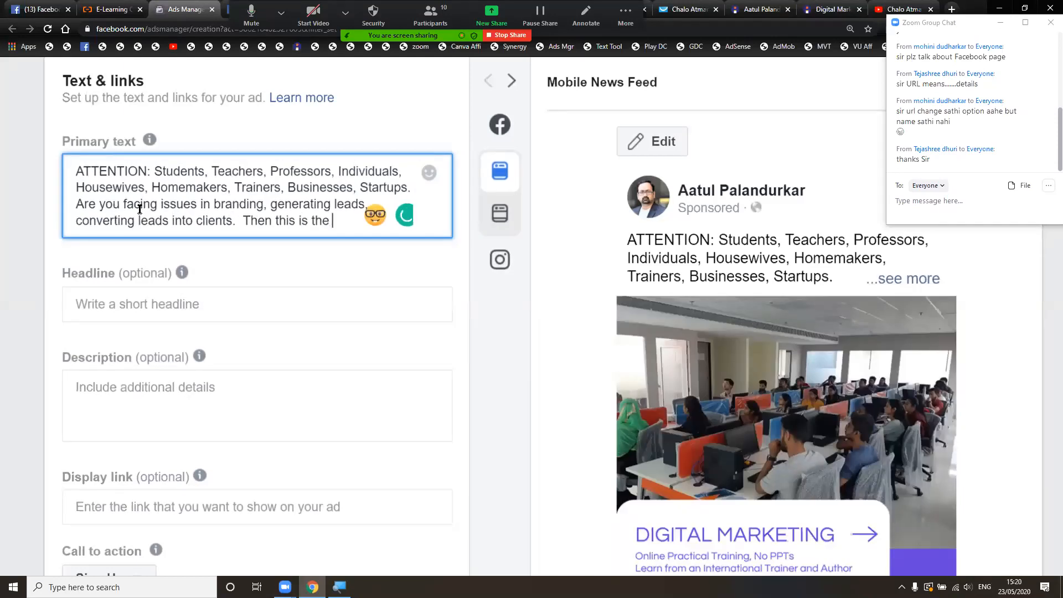
text(master c)
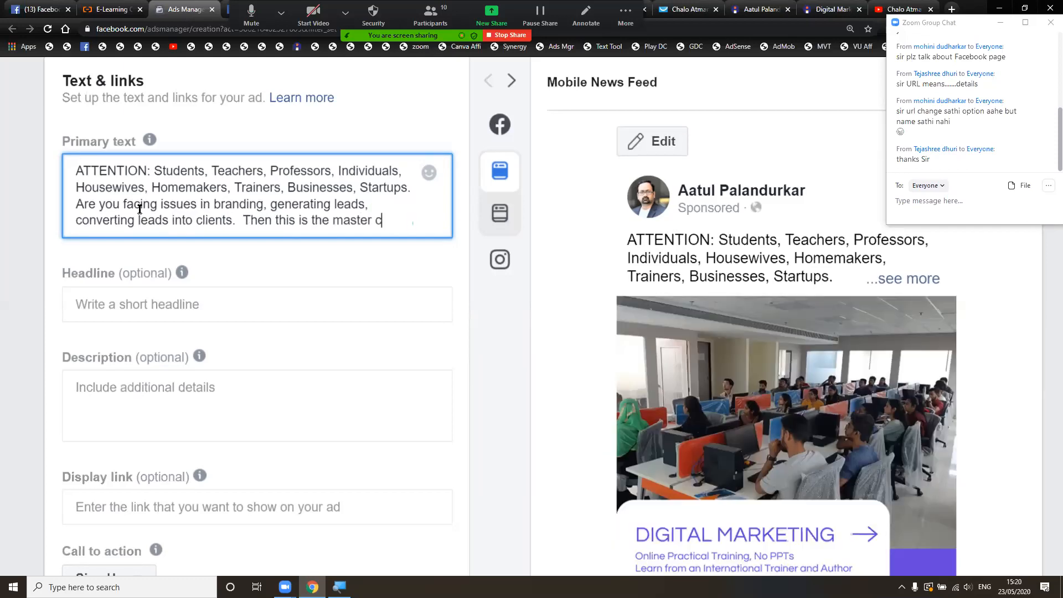
text(lass for you.)
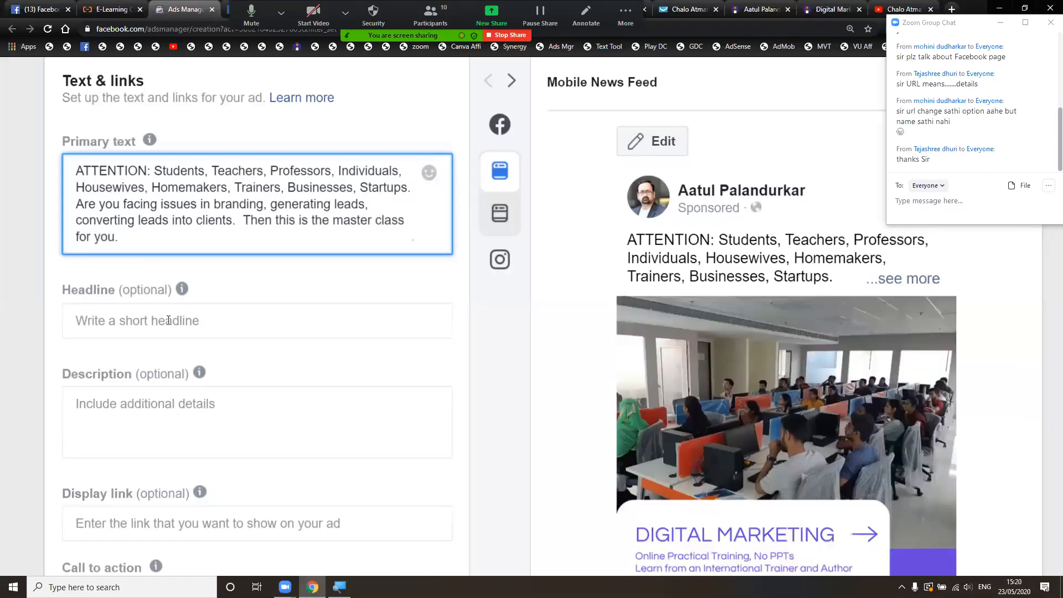
click(169, 320)
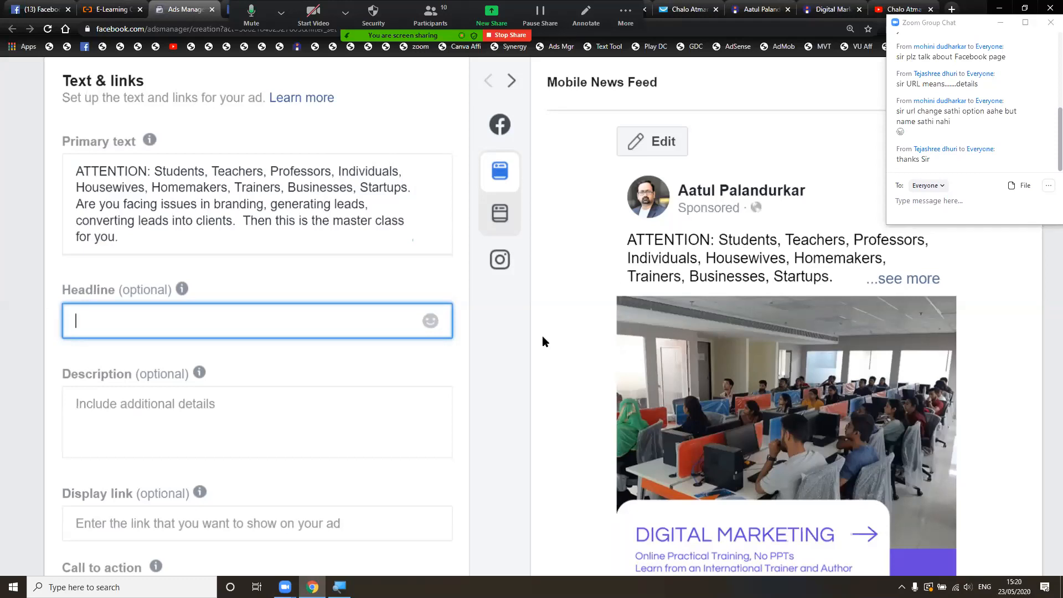
scroll(542, 337, down, 2)
click(383, 129)
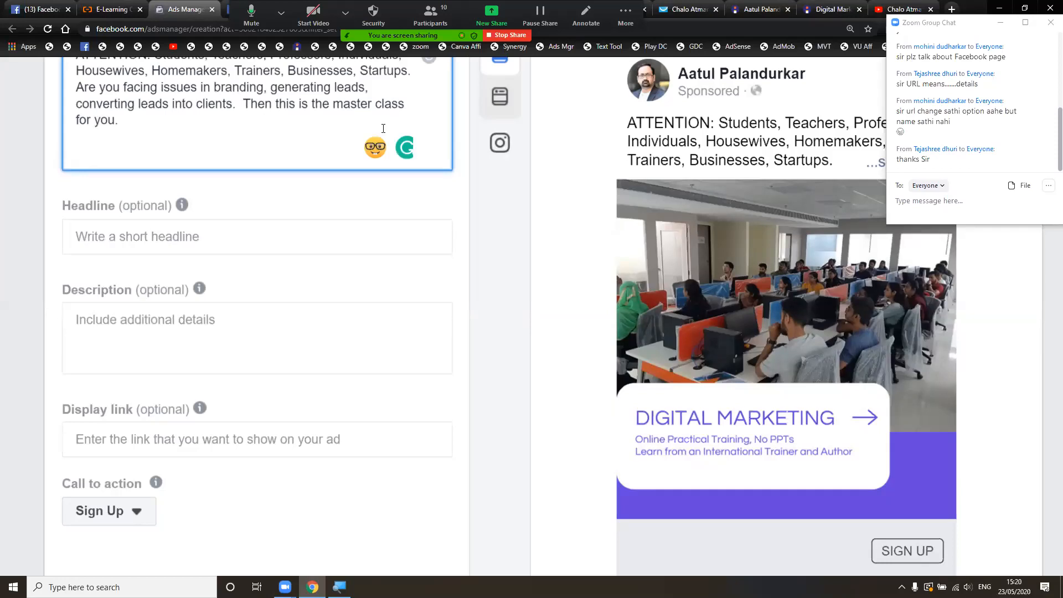
- Add 'In case of any doubts, please feel free to contact :' followed by the dash-separated phone number
text(In )
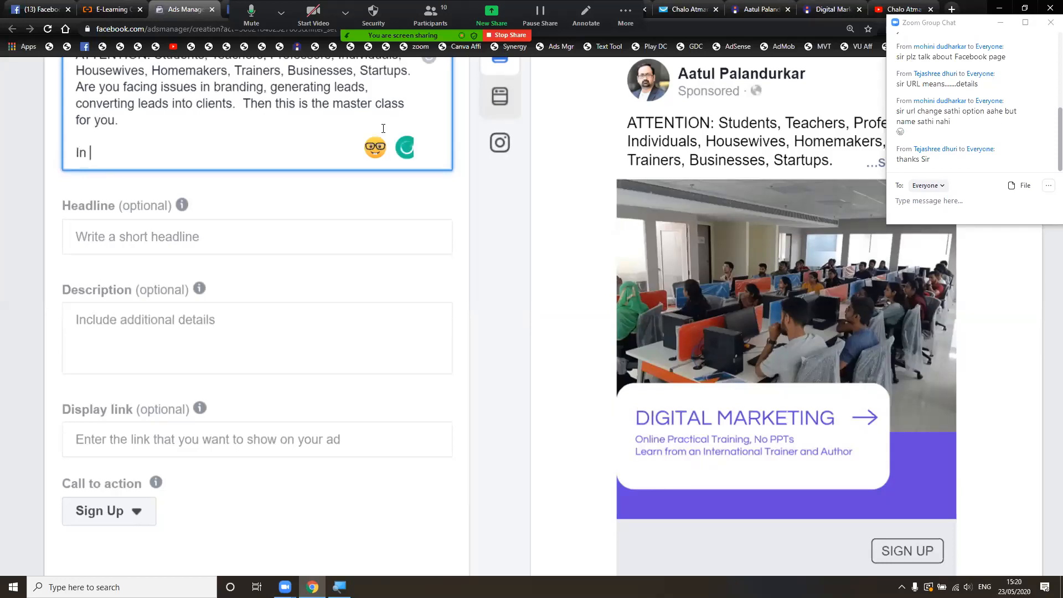
text(case of any )
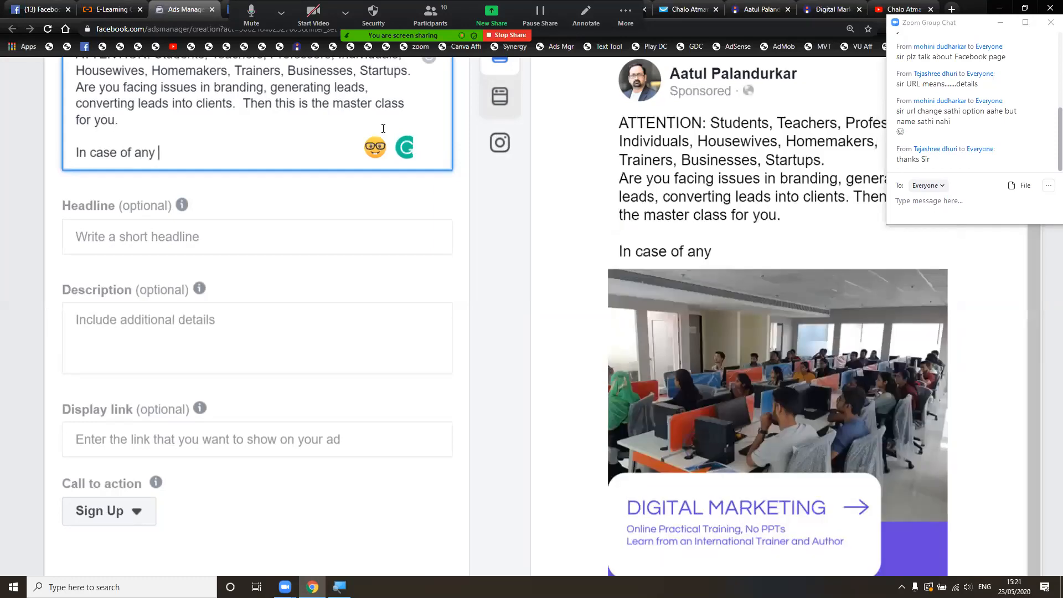
text(doubt)
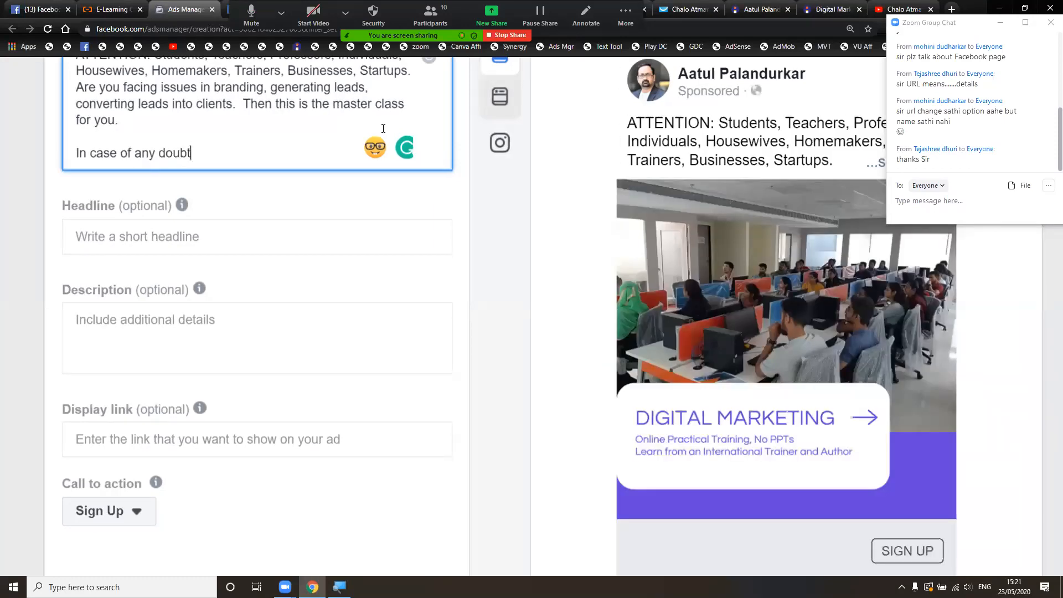
text(s, please feel free to contact )
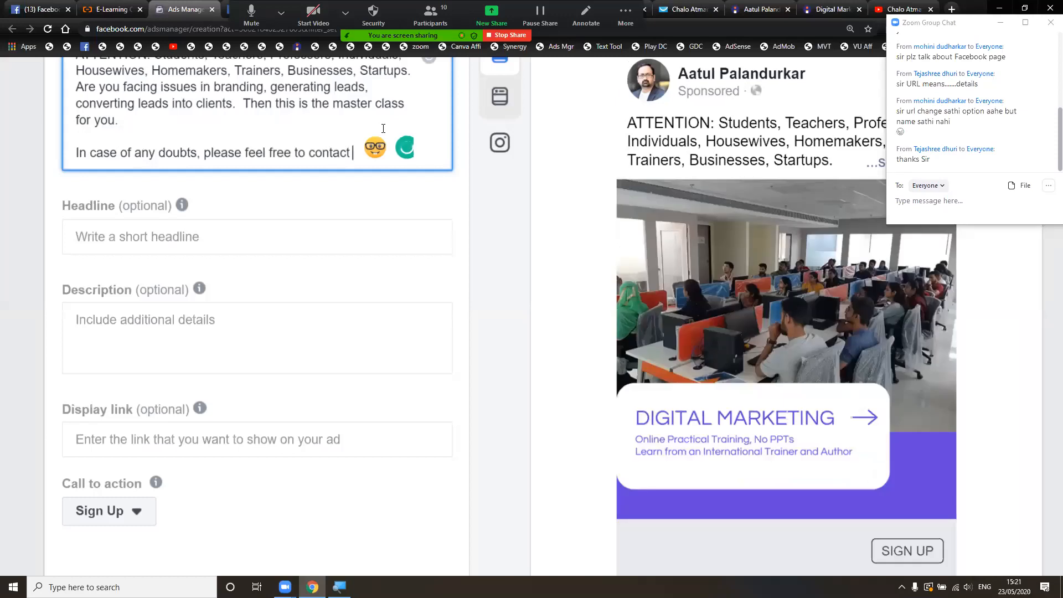
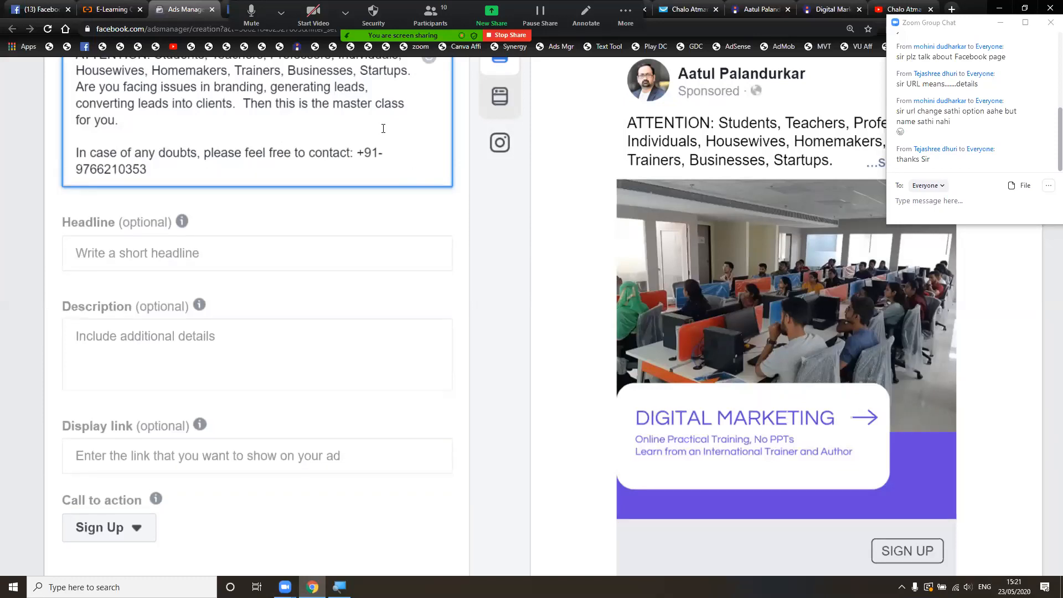
key(Left)
key(Left)
key(Left)
key(Left)
key(Left)
key(Left)
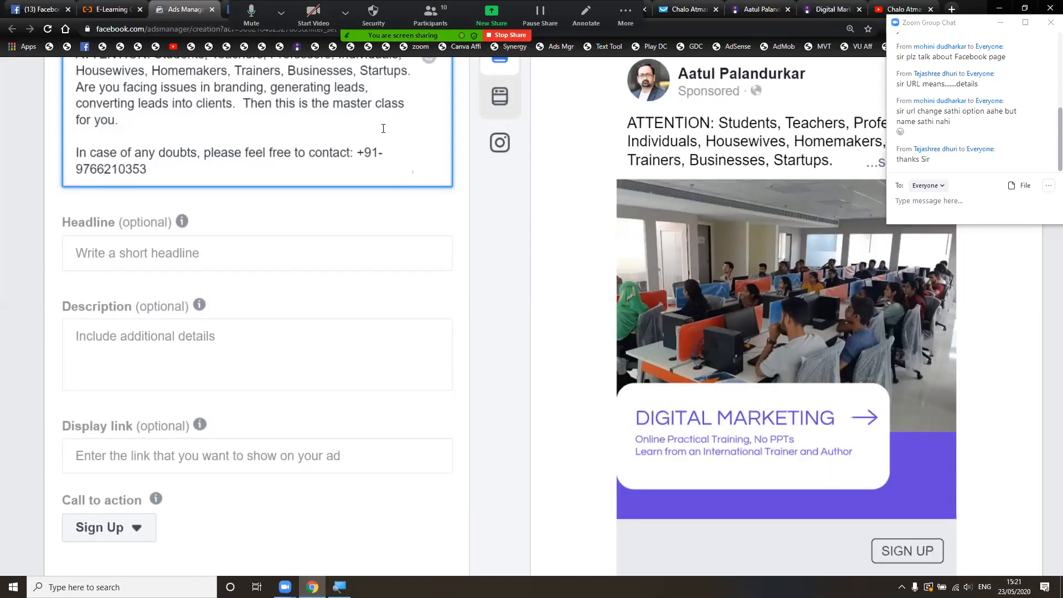
text(-)
key(Right)
key(Right)
key(Right)
text(-)
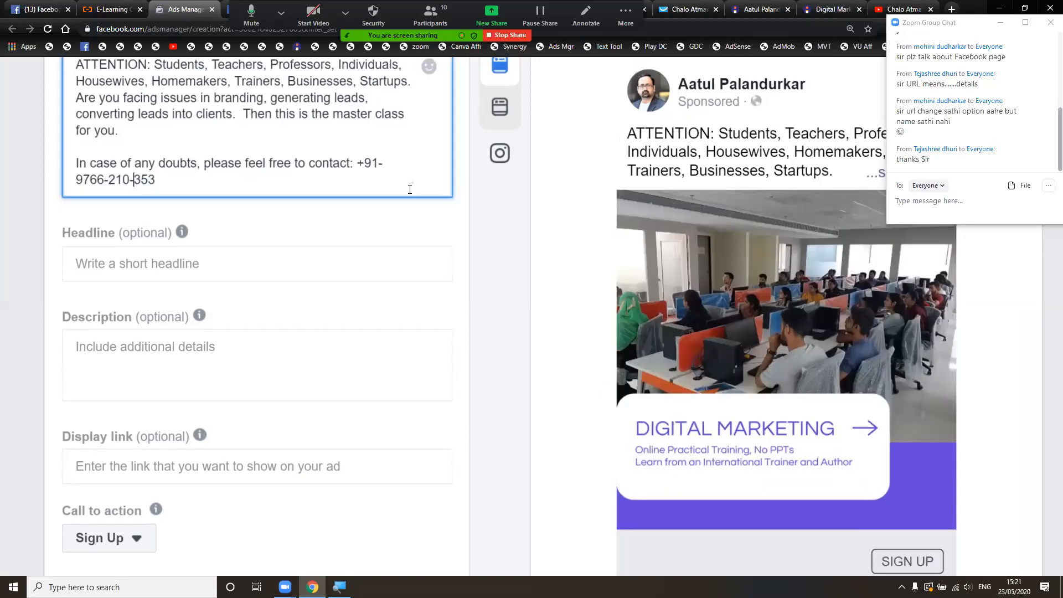
click(353, 261)
- Write the headline 'Digital Marketing Training' and prefix it with '100% Practical'
text(Digital markei)
key(ctrl+BackSpace)
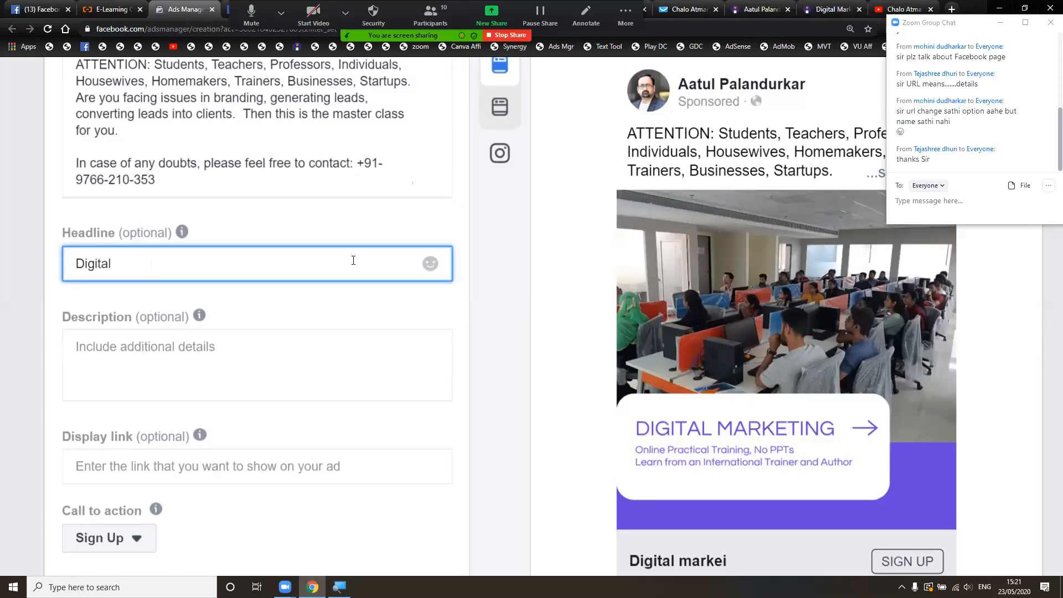
text(MArketing)
key(Left)
key(Left)
key(Left)
key(Left)
key(Left)
key(Left)
key(Left)
key(BackSpace)
text(a)
key(End)
text(Training)
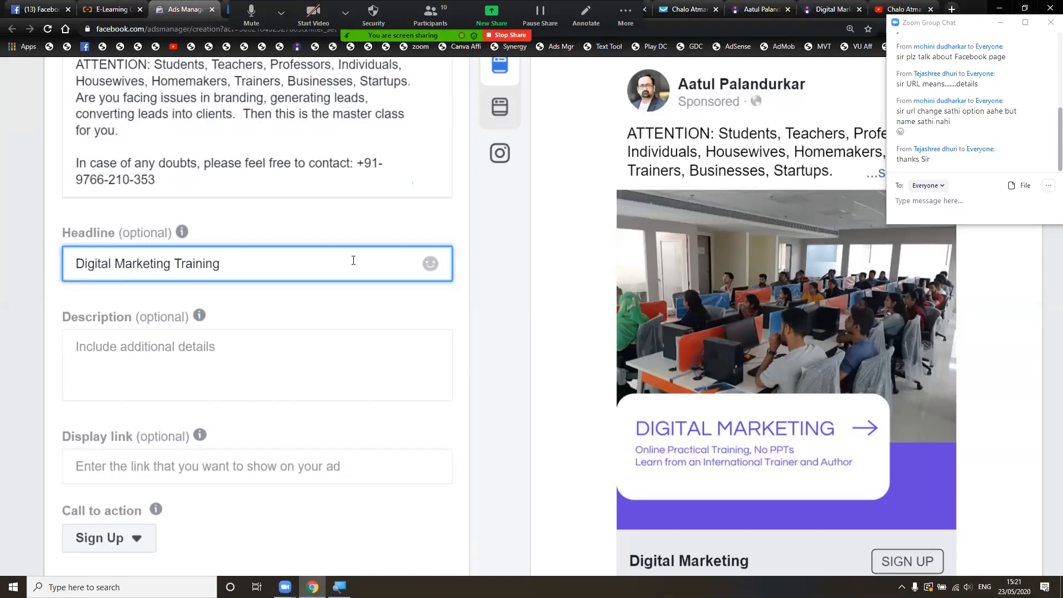
key(Home)
text(100% )
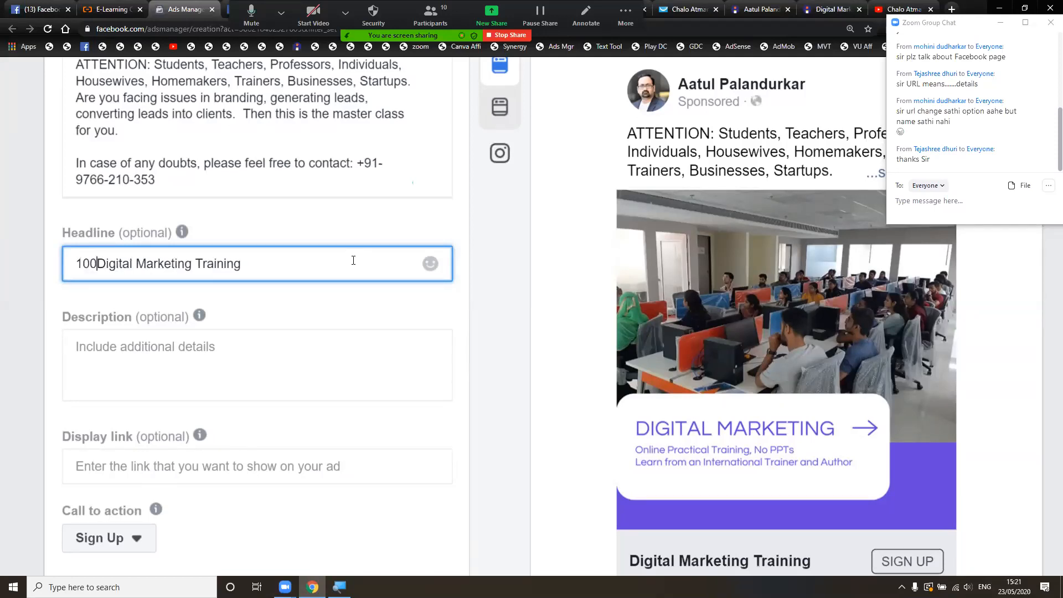
text(Practical)
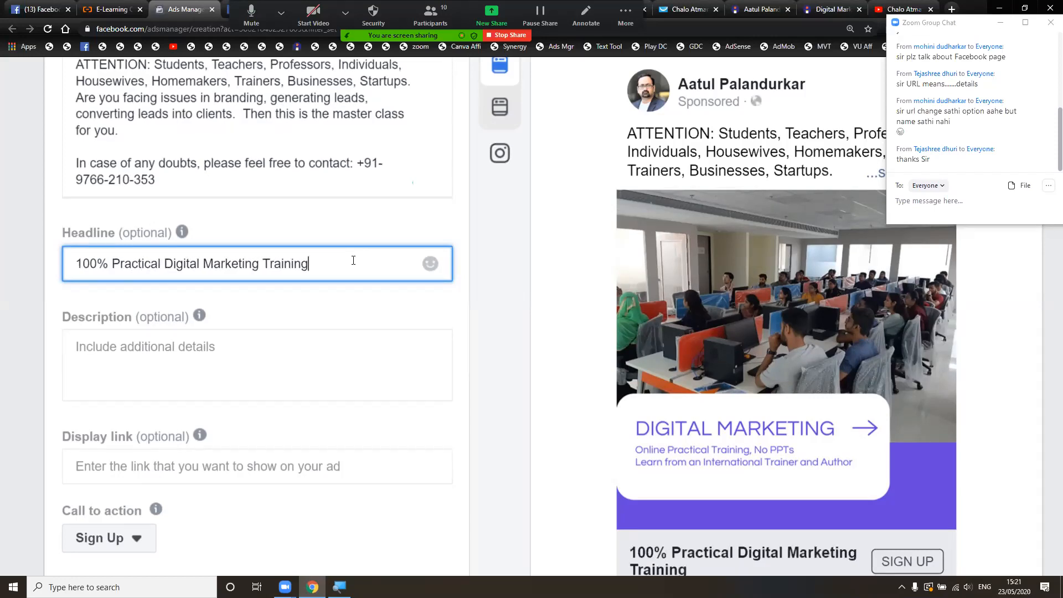
click(500, 298)
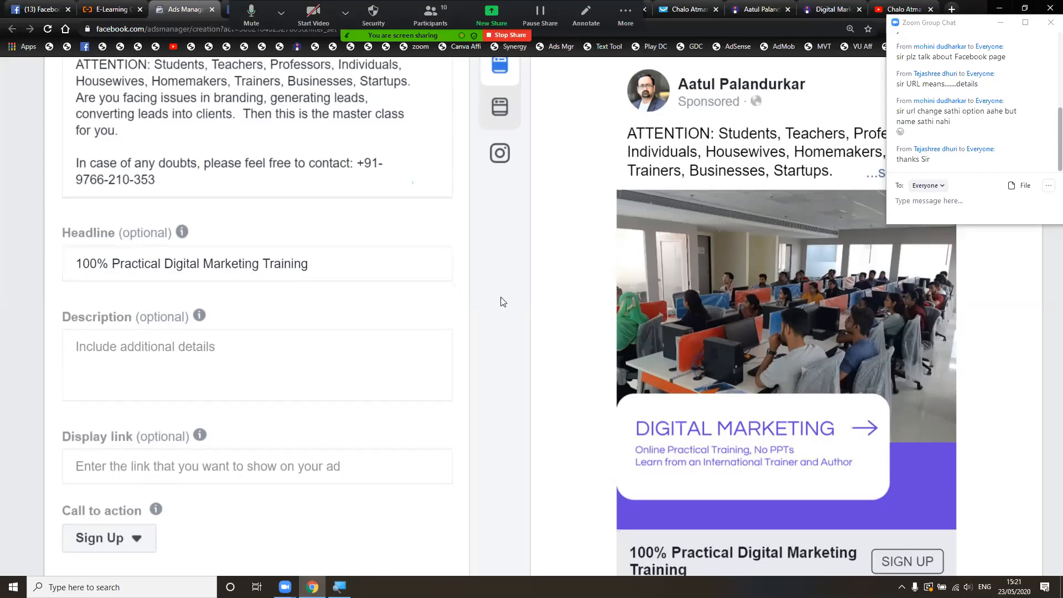
- Preview the ad in the Instagram feed placement
scroll(500, 302, down, 1)
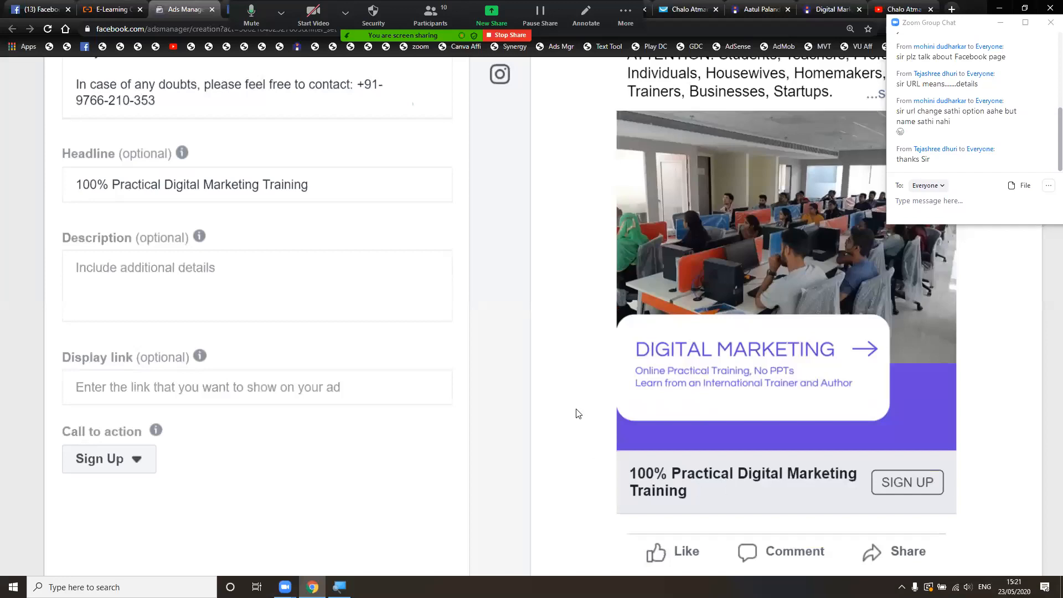
scroll(576, 413, up, 3)
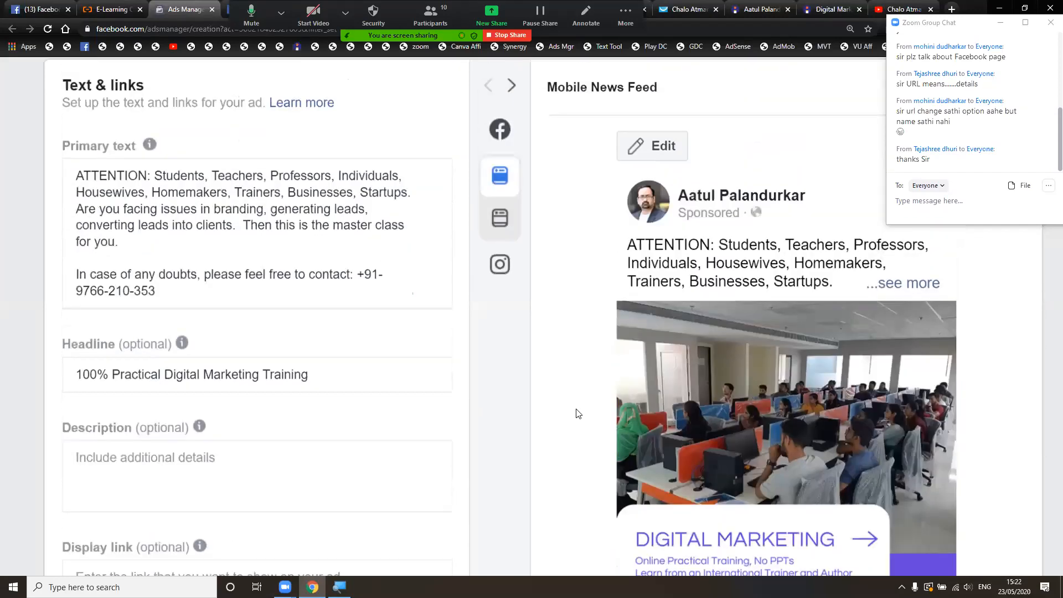
scroll(576, 414, down, 1)
mouse_move(505, 132)
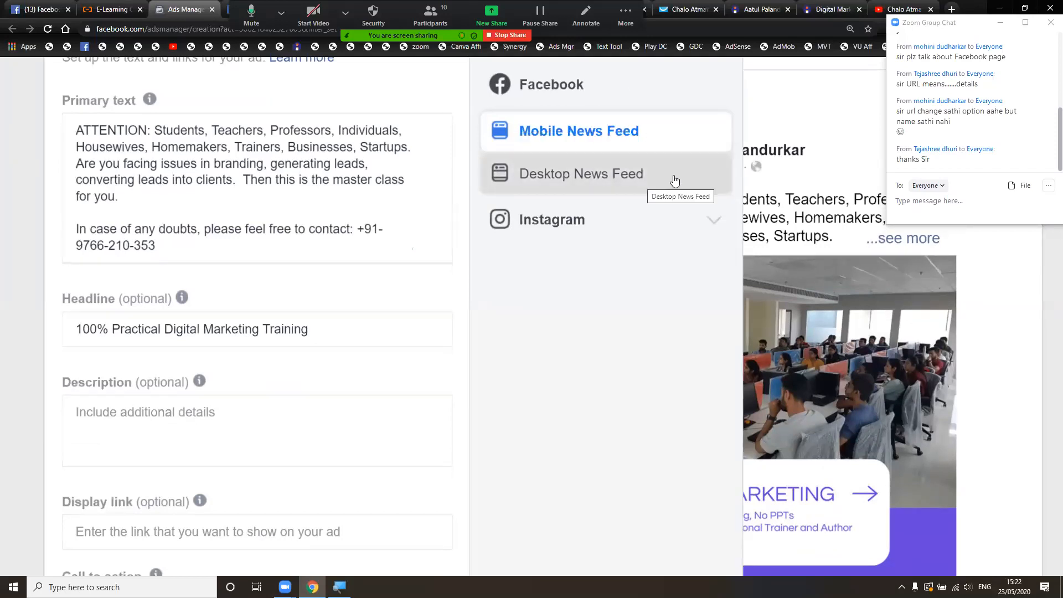
right_click(712, 222)
click(570, 226)
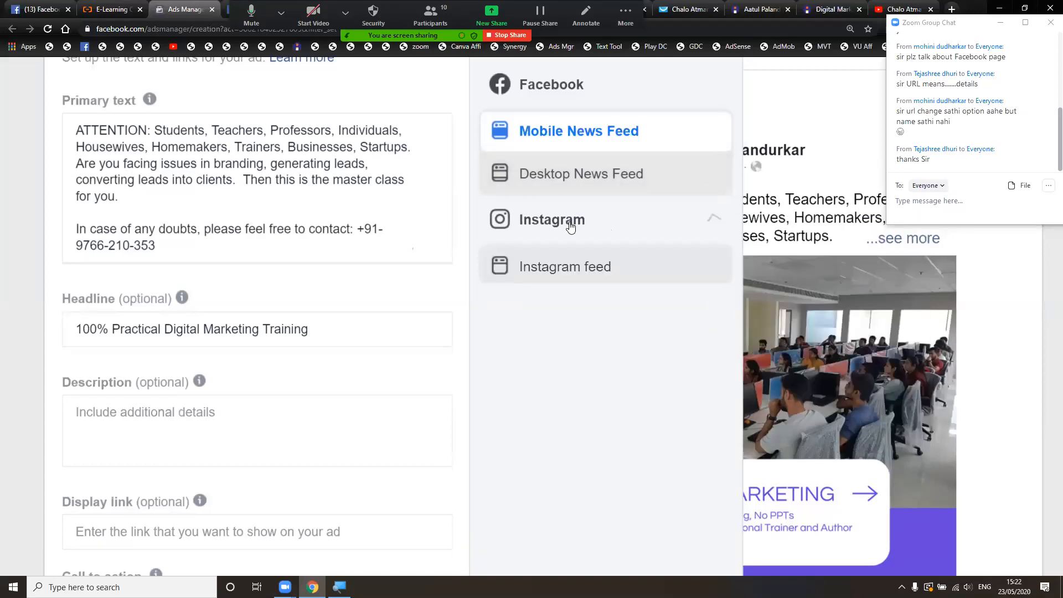
click(570, 268)
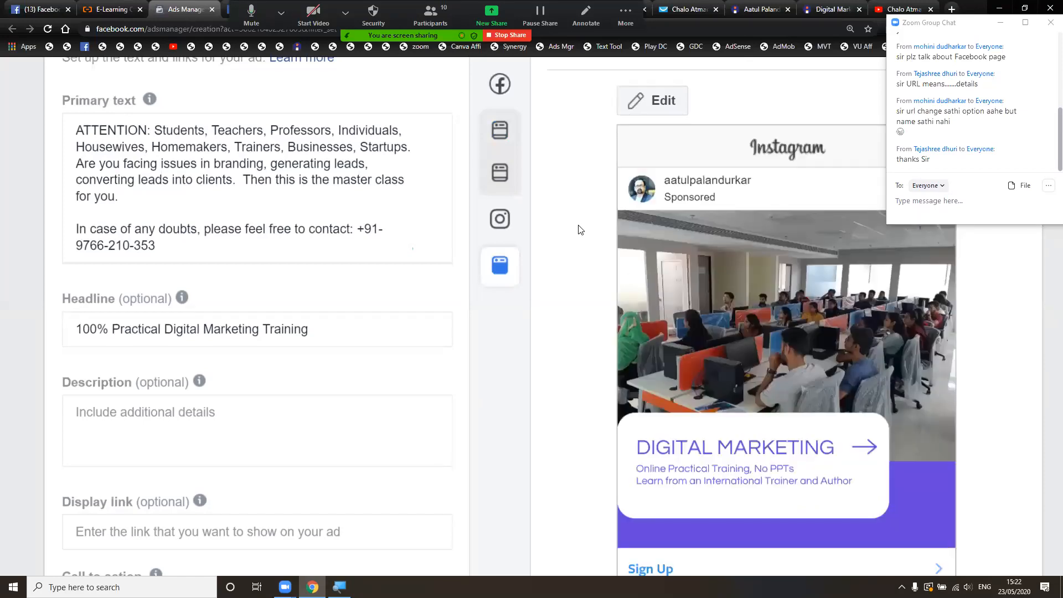
- Switch the preview to Facebook Mobile News Feed, showing the classroom image and Sign Up
scroll(580, 229, down, 3)
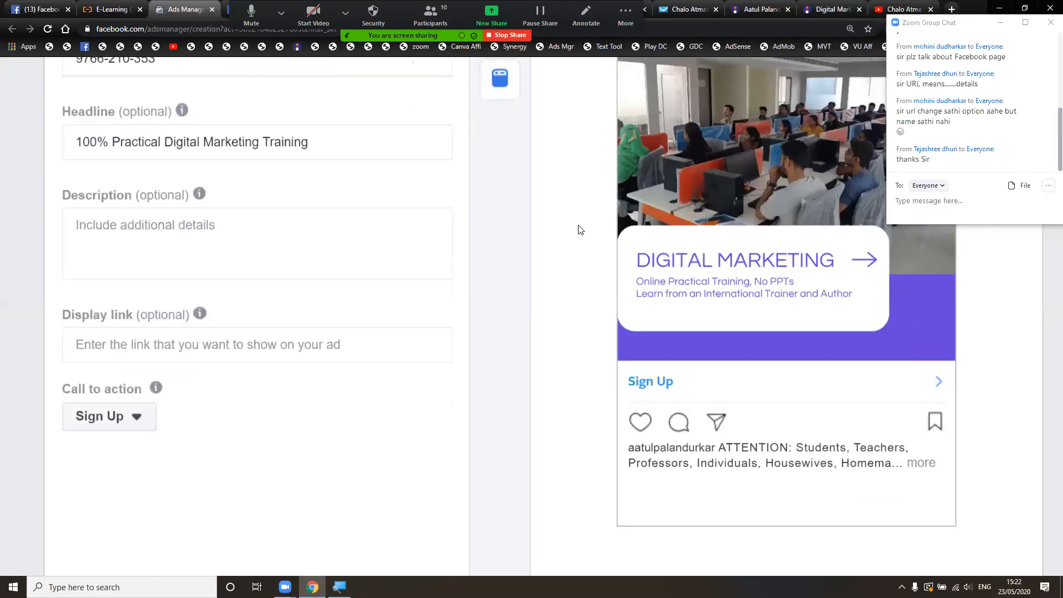
scroll(580, 229, up, 1)
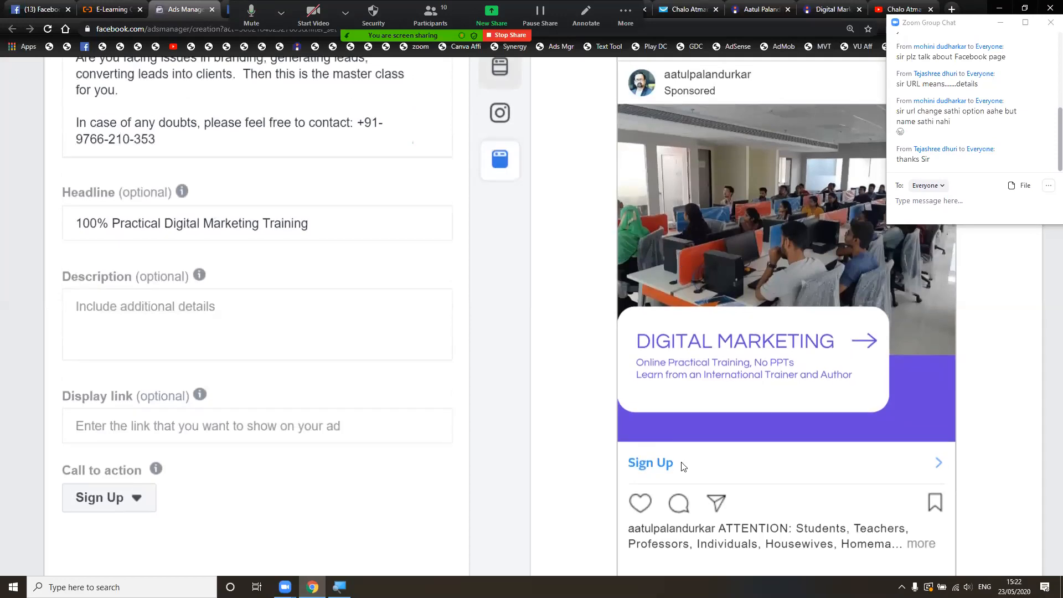
scroll(682, 467, down, 2)
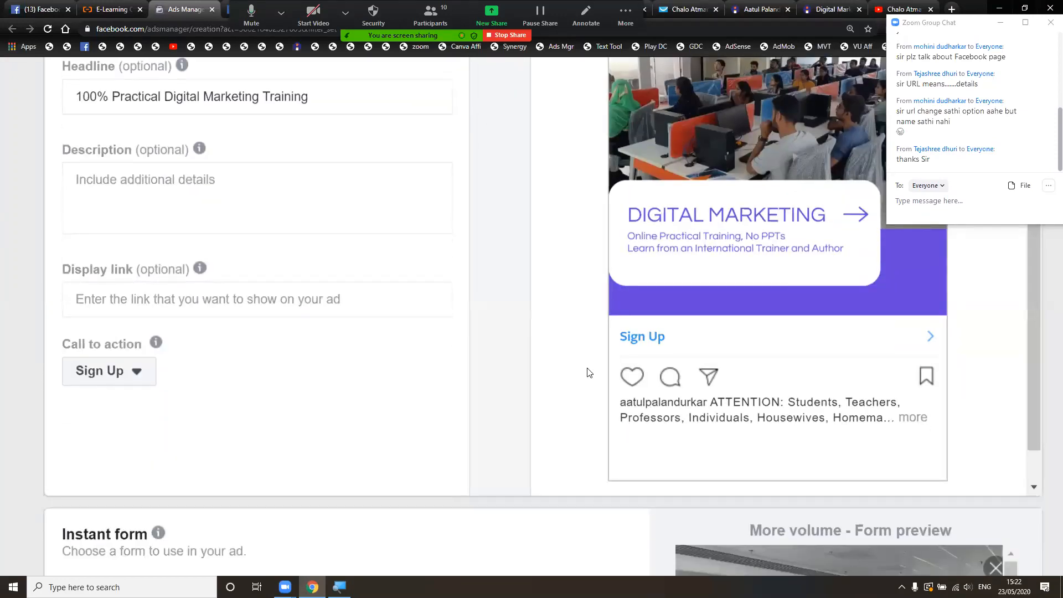
scroll(581, 368, up, 3)
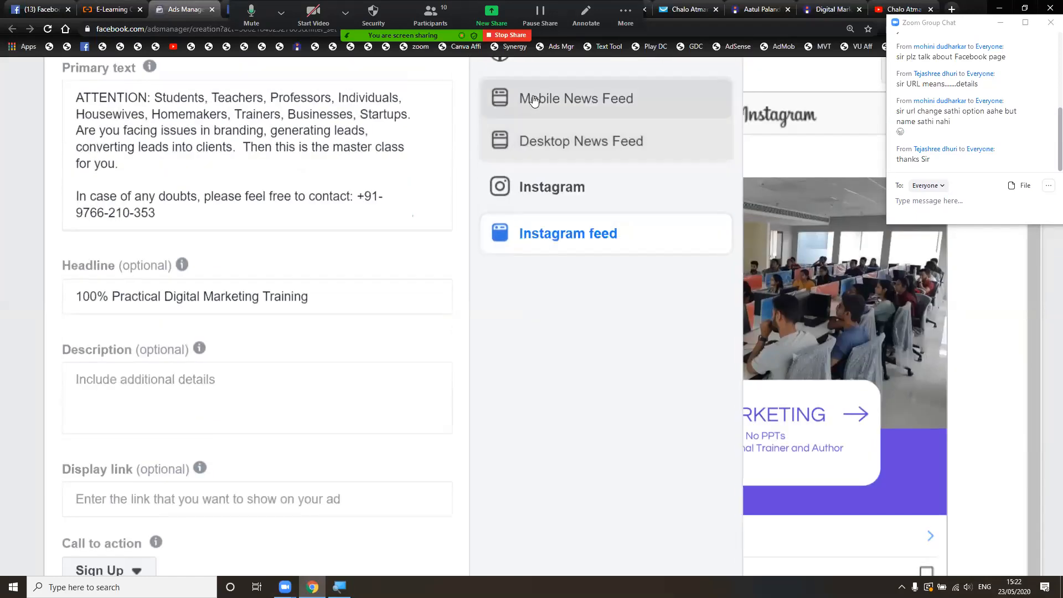
click(533, 95)
scroll(568, 332, down, 1)
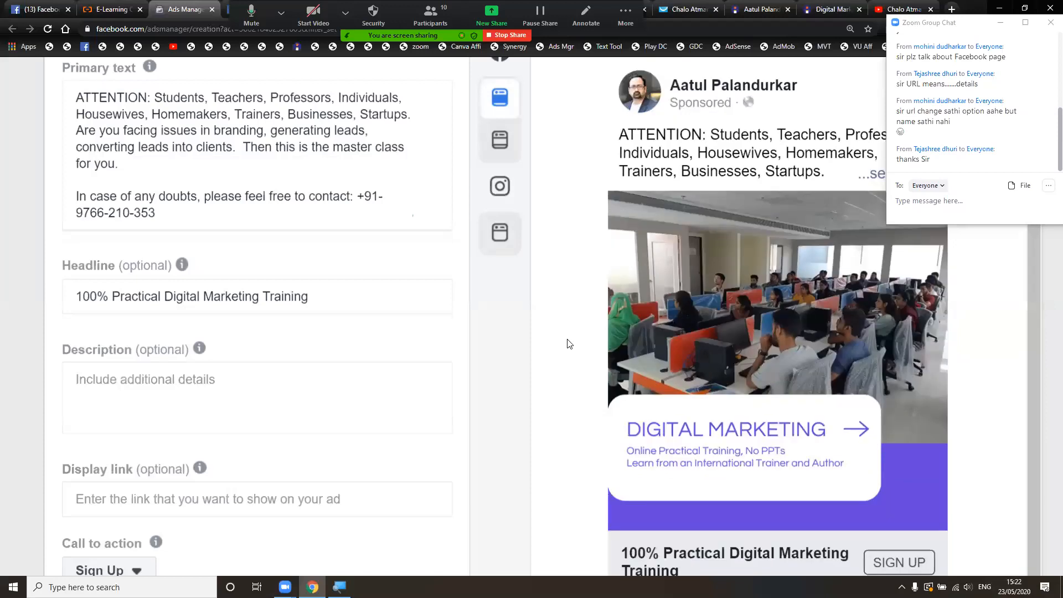
scroll(568, 344, down, 2)
scroll(567, 343, up, 3)
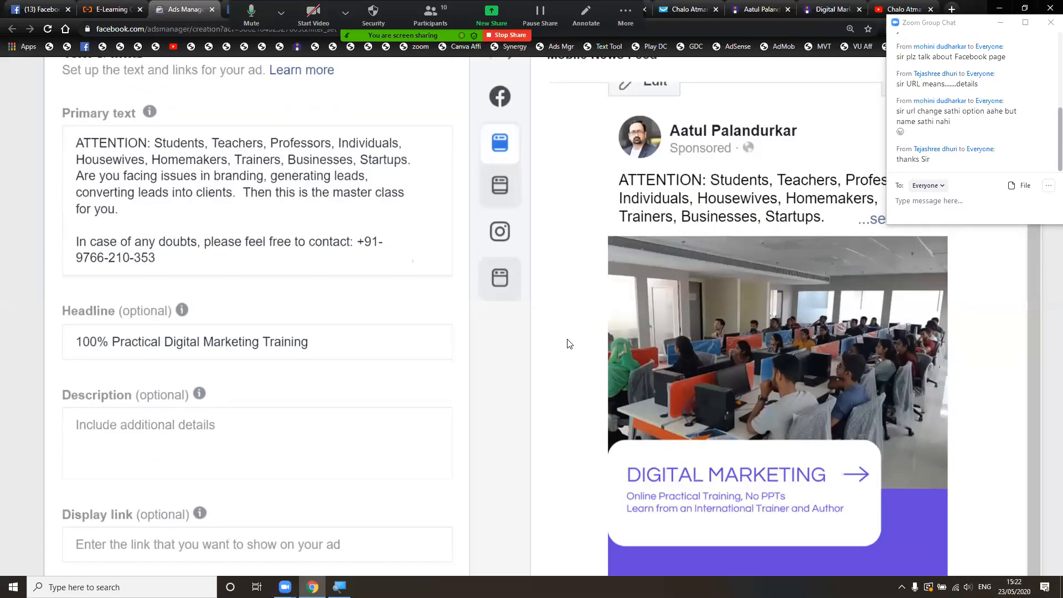
scroll(567, 344, down, 2)
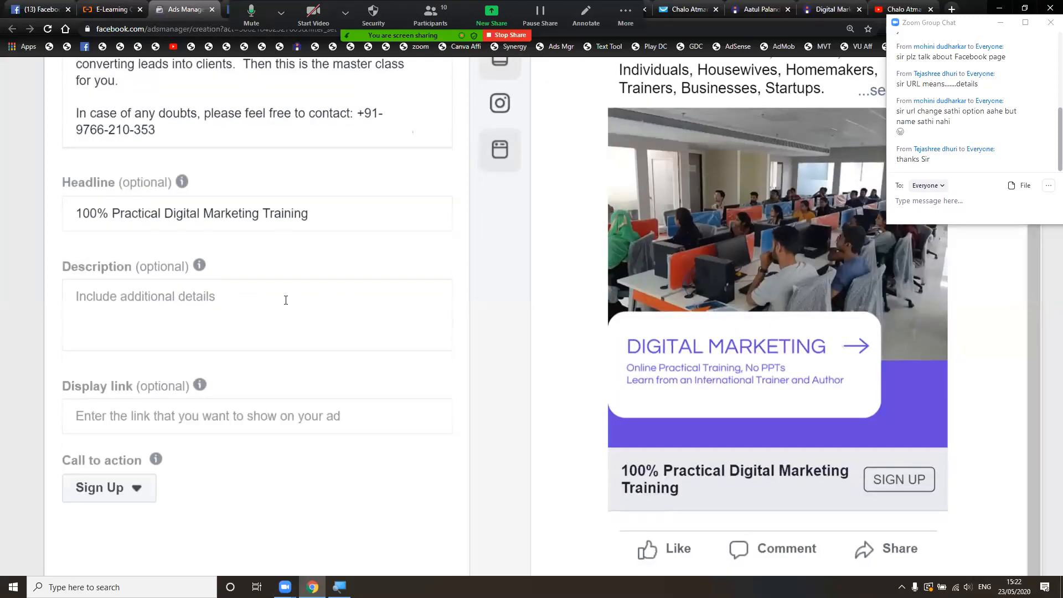
click(149, 299)
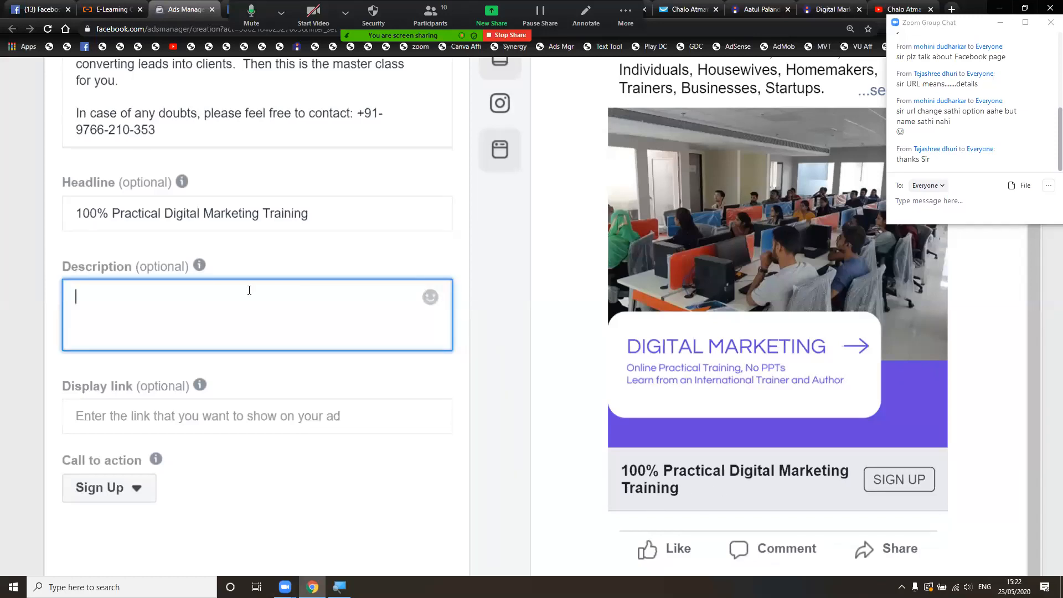
mouse_move(195, 266)
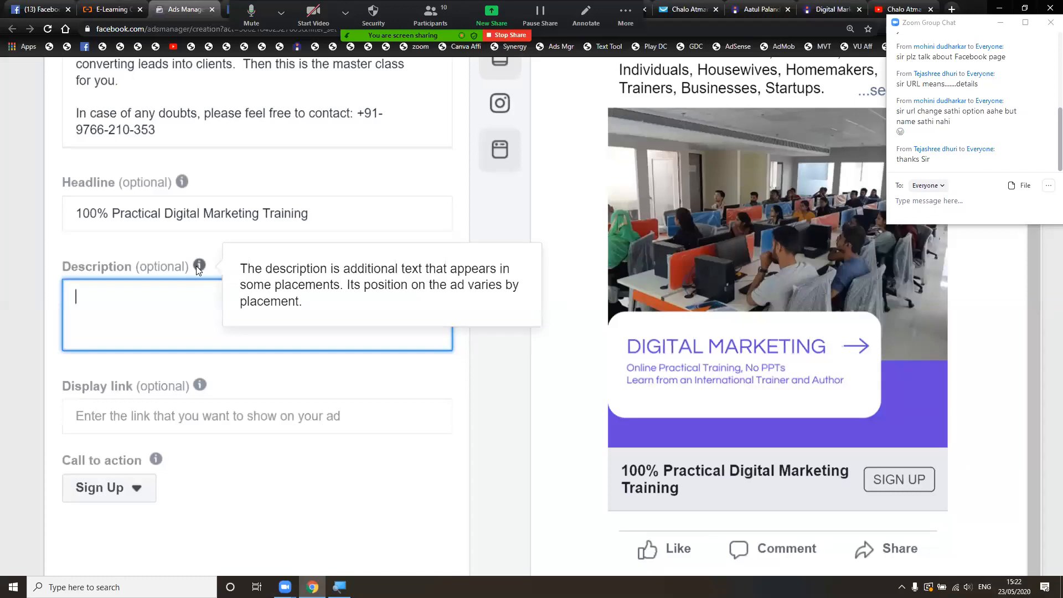
click(492, 394)
mouse_move(199, 386)
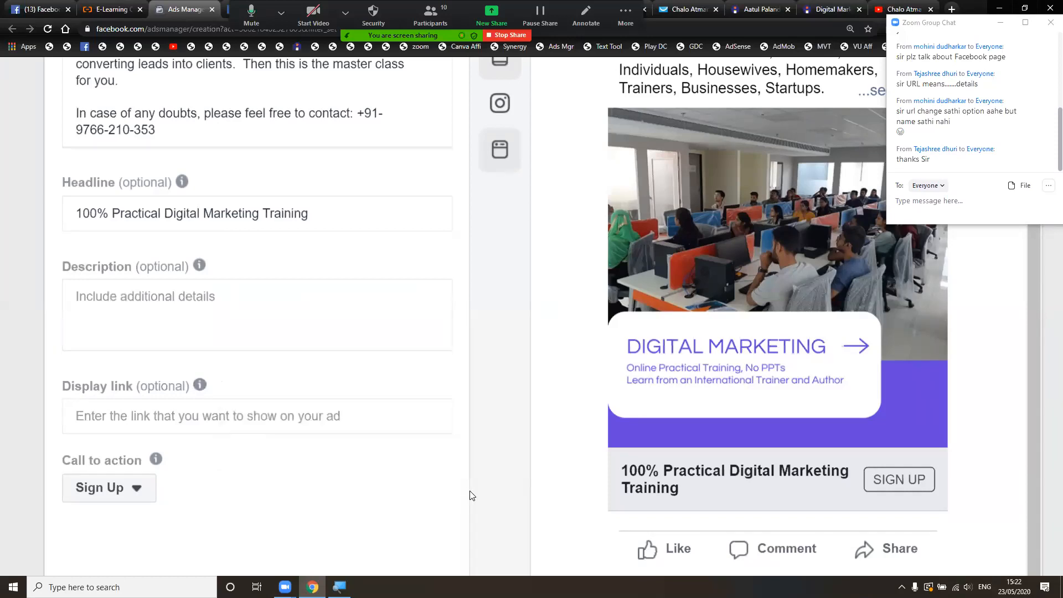
scroll(453, 484, down, 1)
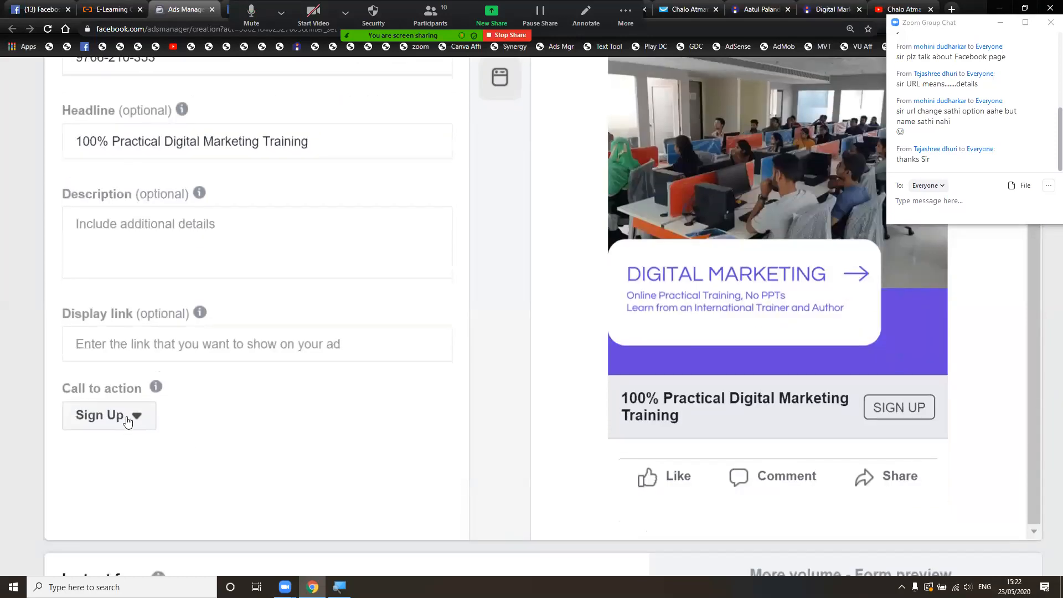
- Change the ad's call to action to Book Now after briefly trying Get Offer
click(137, 418)
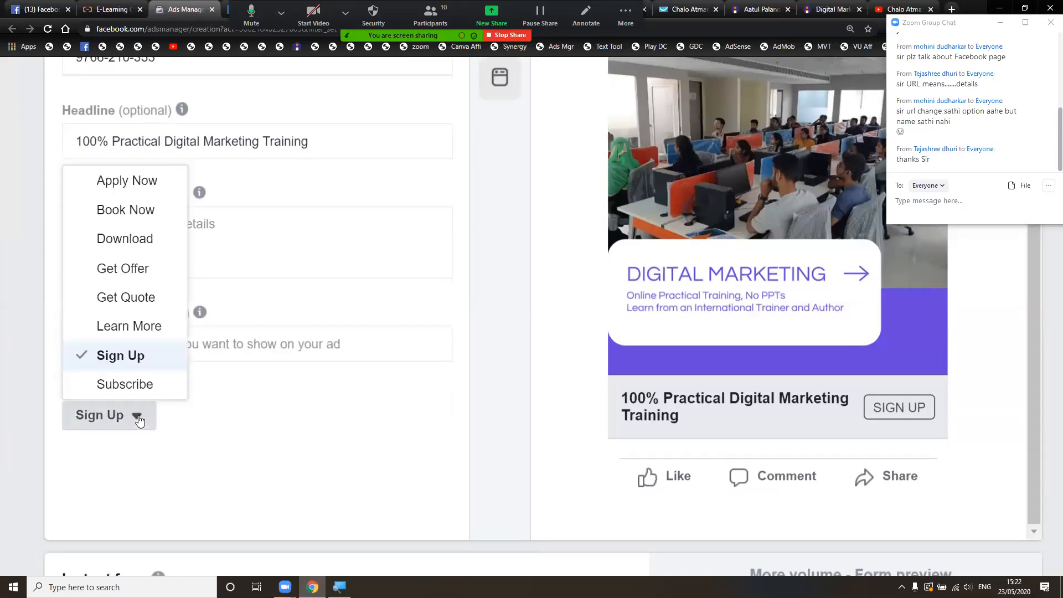
click(338, 419)
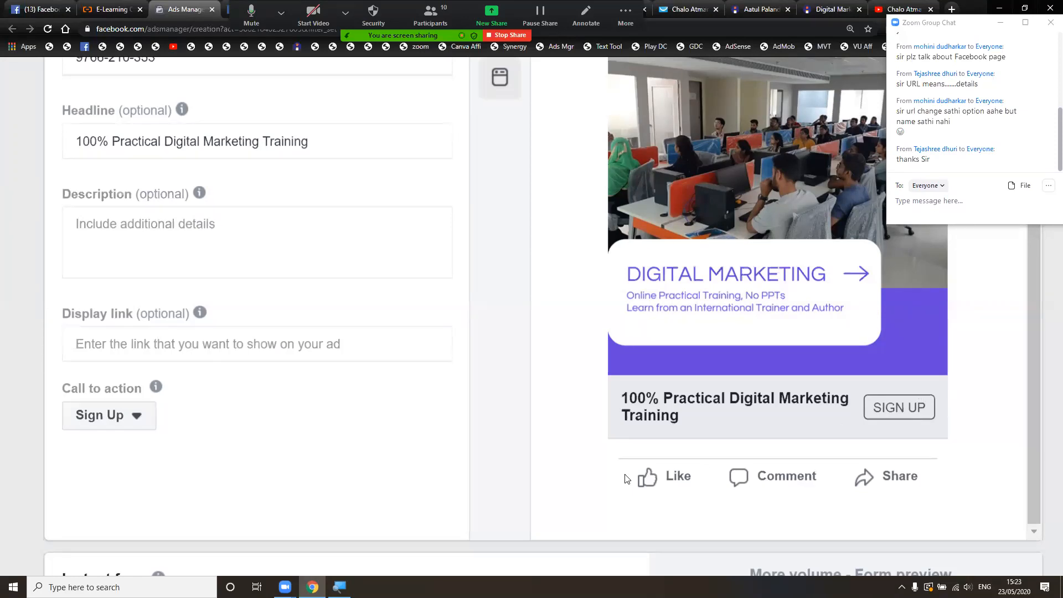
click(136, 416)
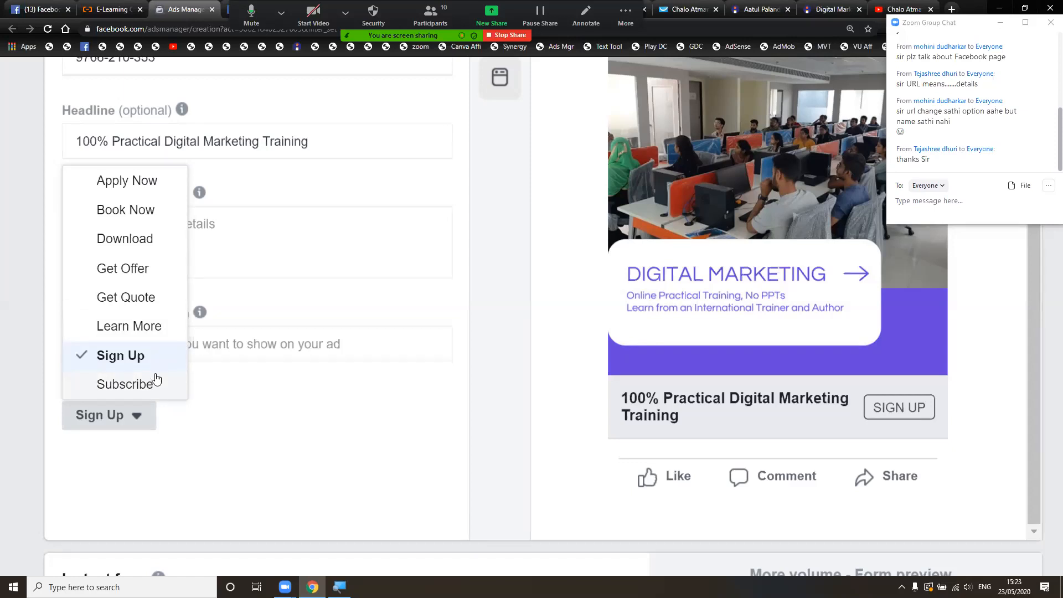
click(161, 272)
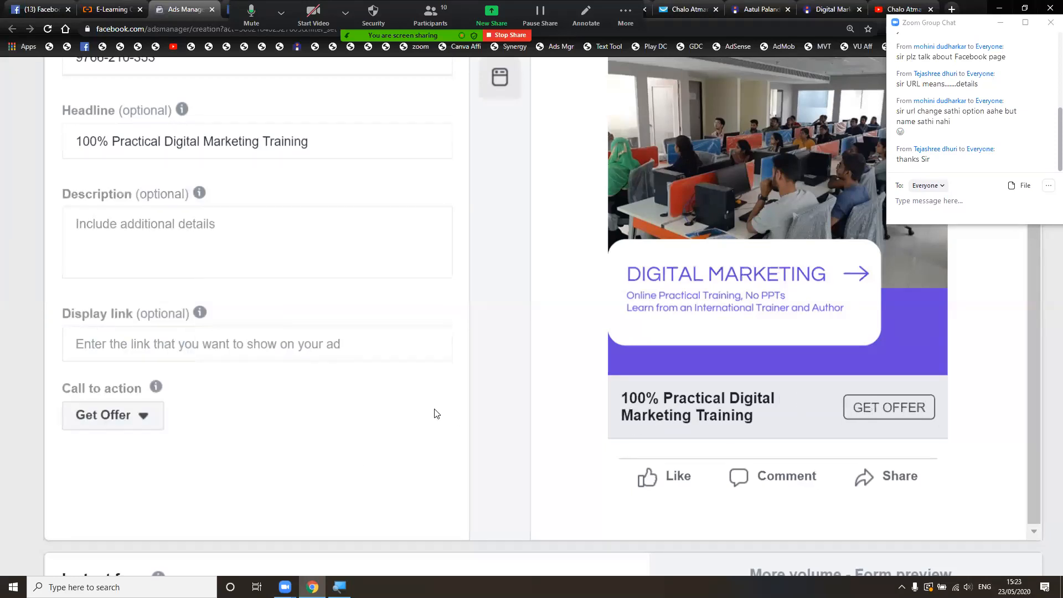
click(145, 414)
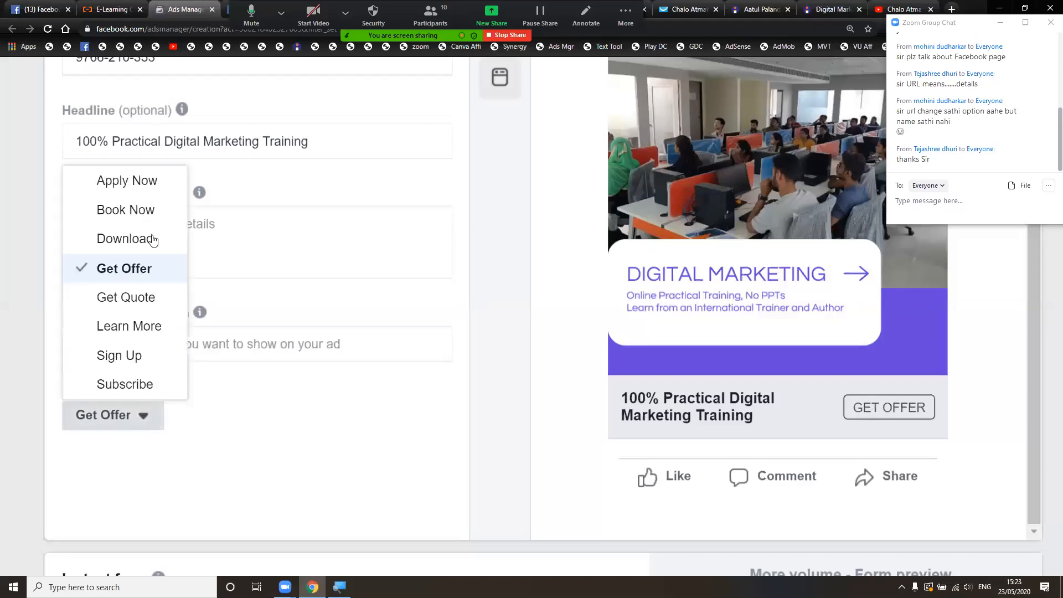
click(159, 213)
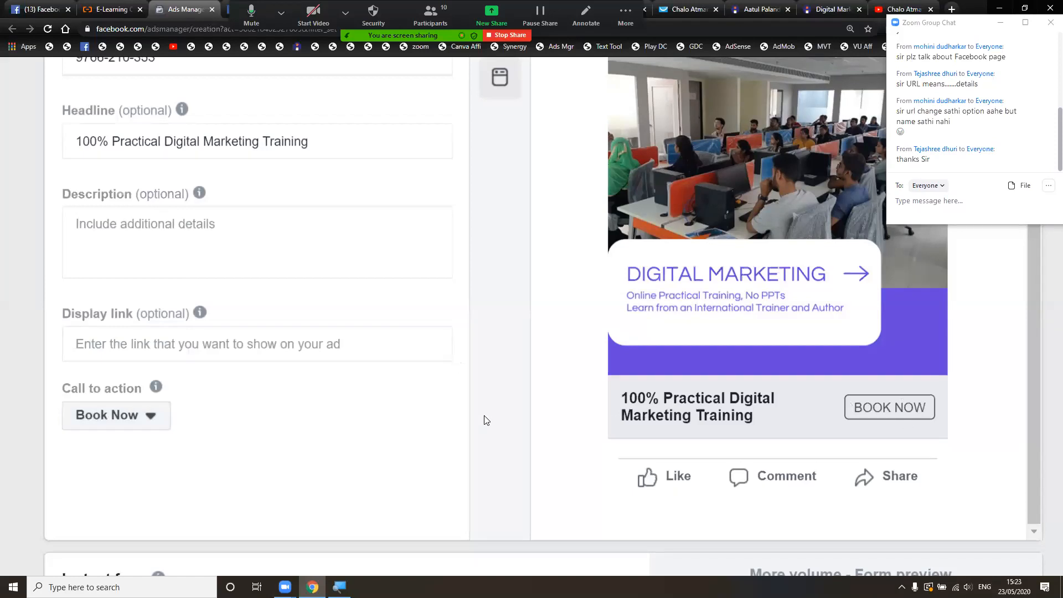
scroll(484, 420, down, 2)
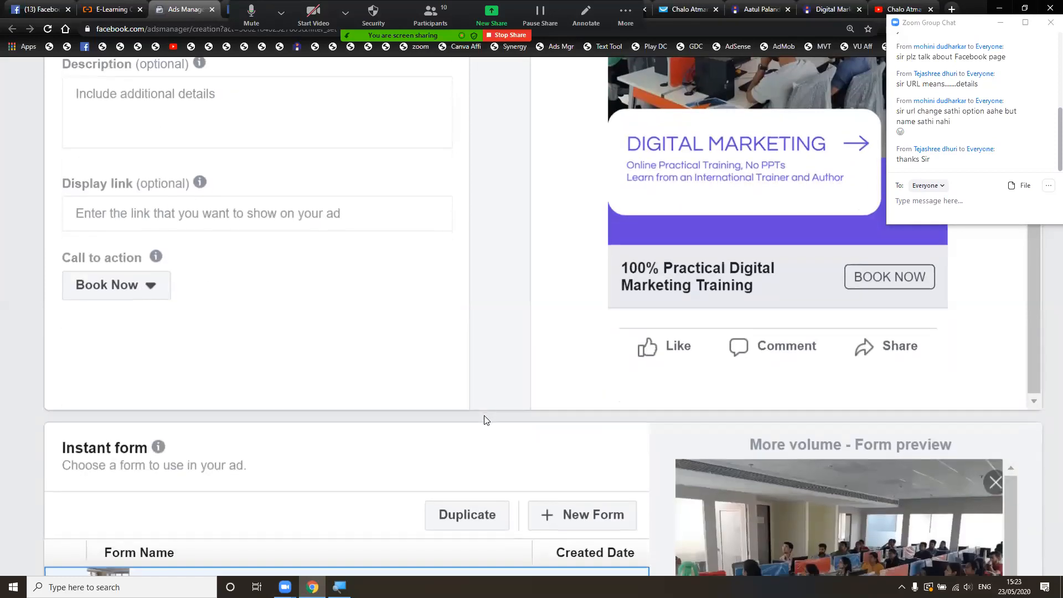
scroll(483, 420, up, 3)
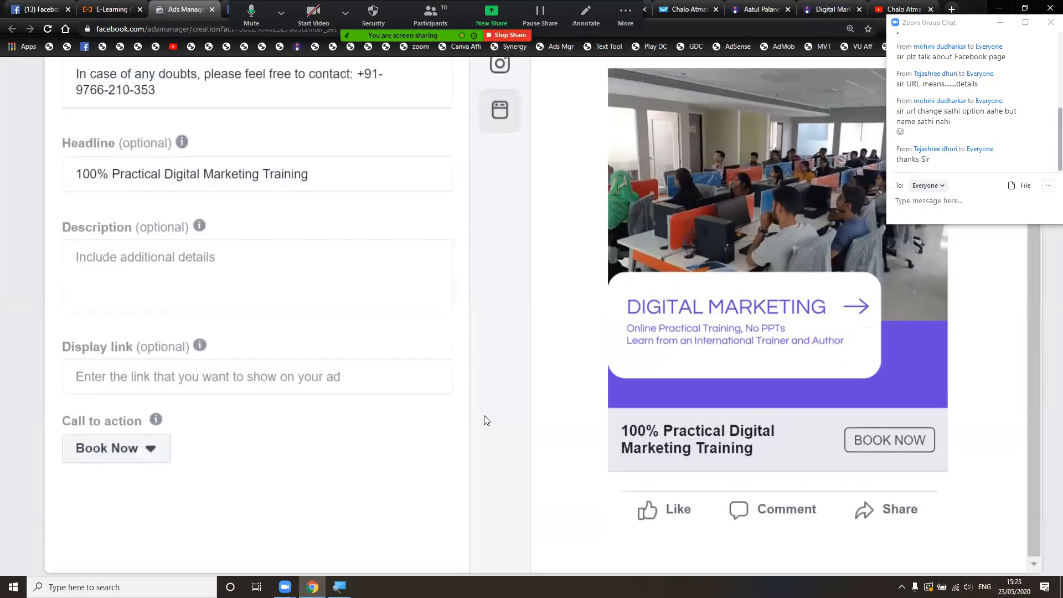
- Open the sponsored TikTok Ads page from the Facebook feed, then return to Ads Manager
click(121, 8)
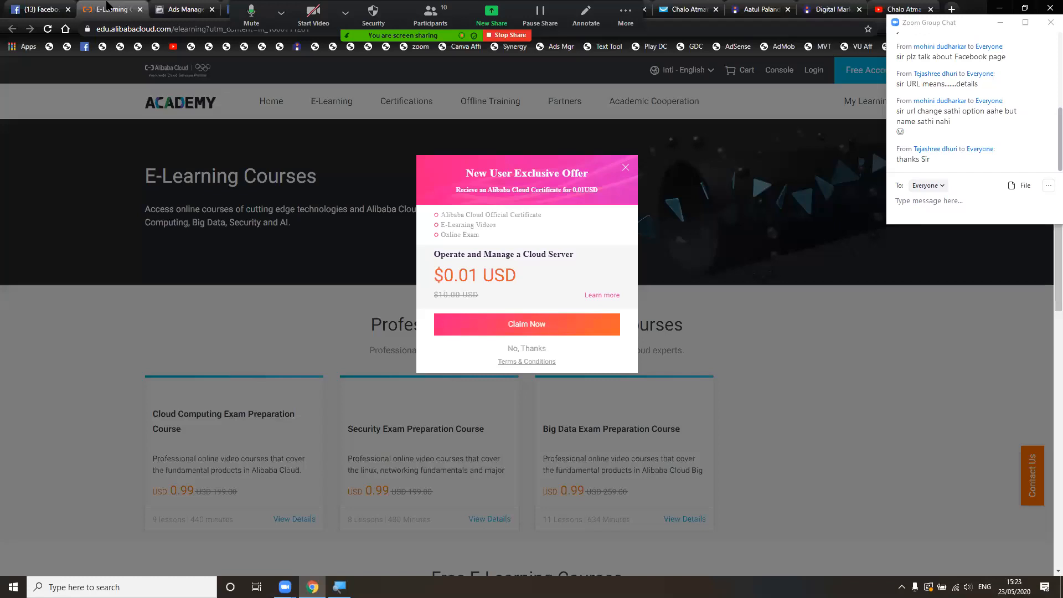
click(48, 7)
scroll(385, 306, up, 2)
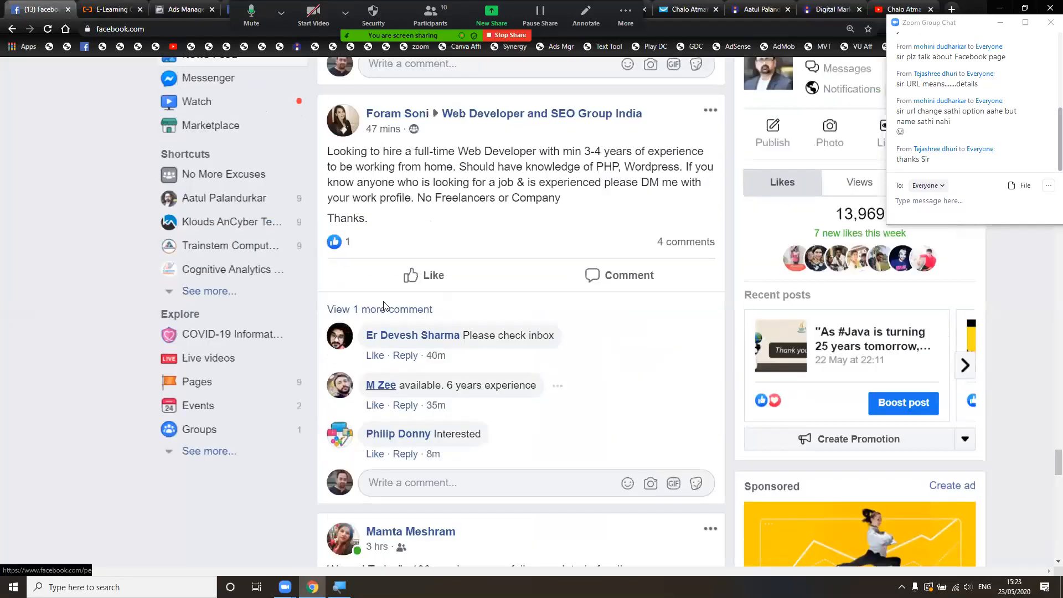
scroll(385, 306, up, 4)
scroll(386, 306, down, 5)
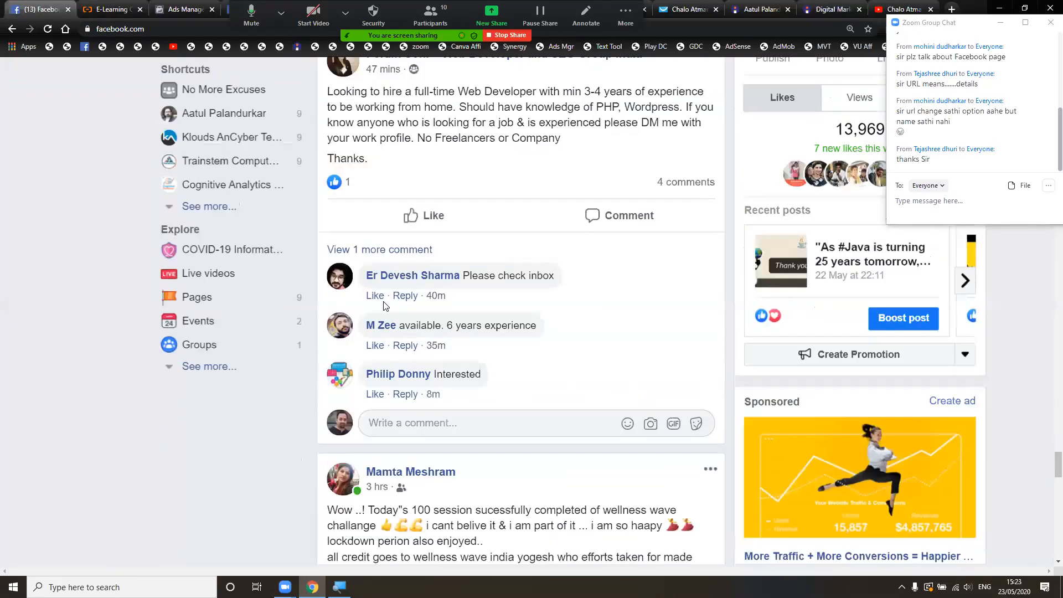
scroll(385, 306, down, 2)
scroll(384, 306, down, 3)
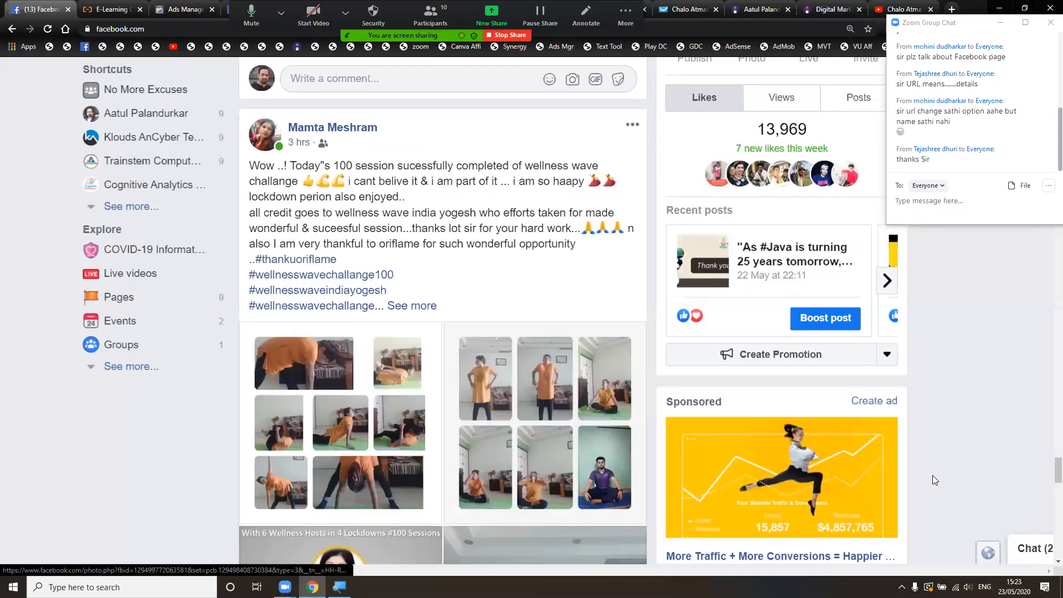
scroll(932, 475, up, 1)
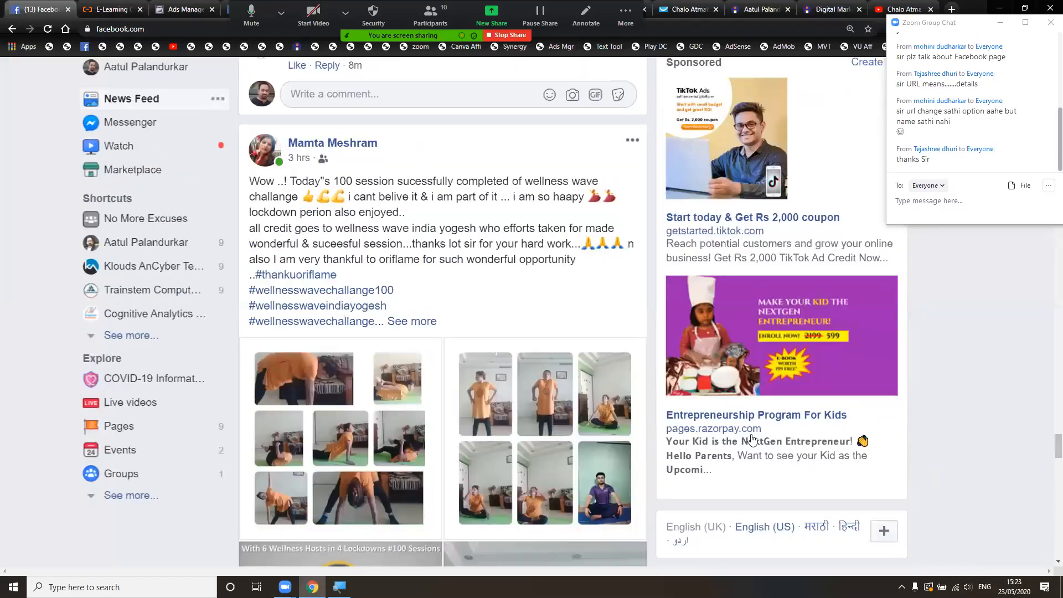
scroll(759, 271, up, 2)
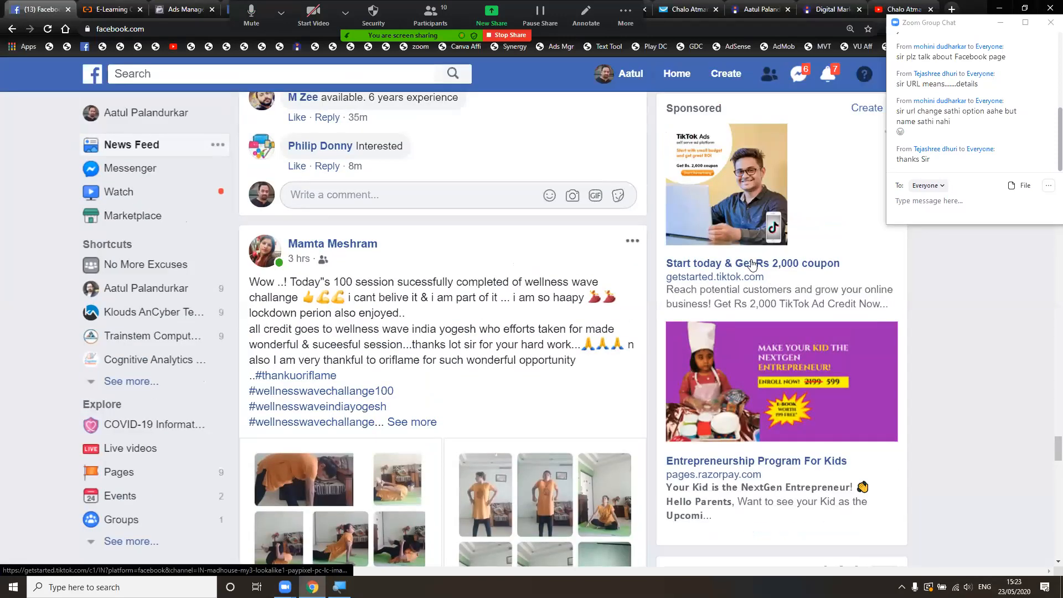
click(752, 263)
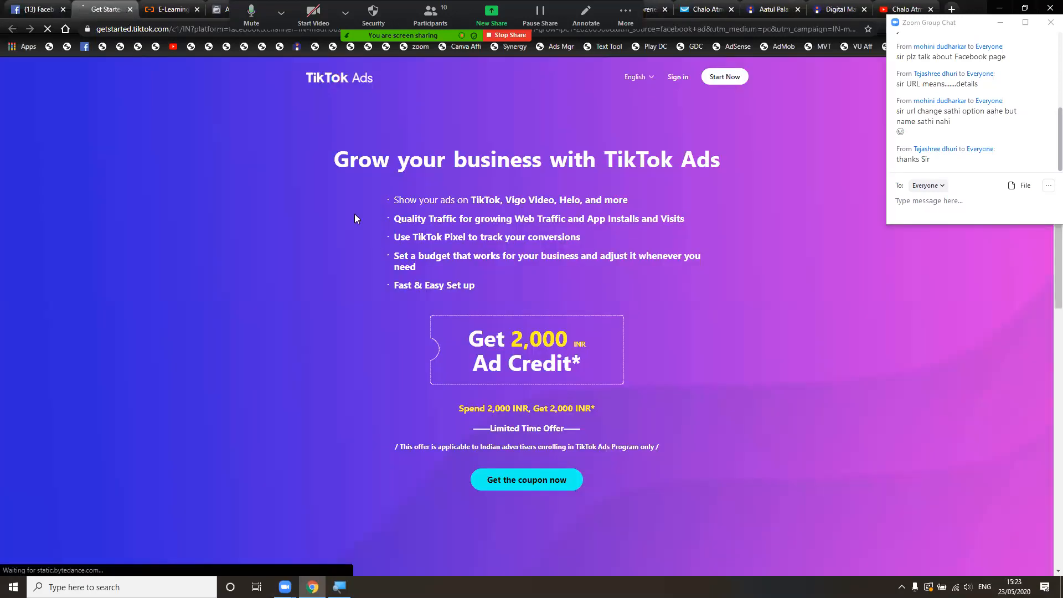
click(219, 11)
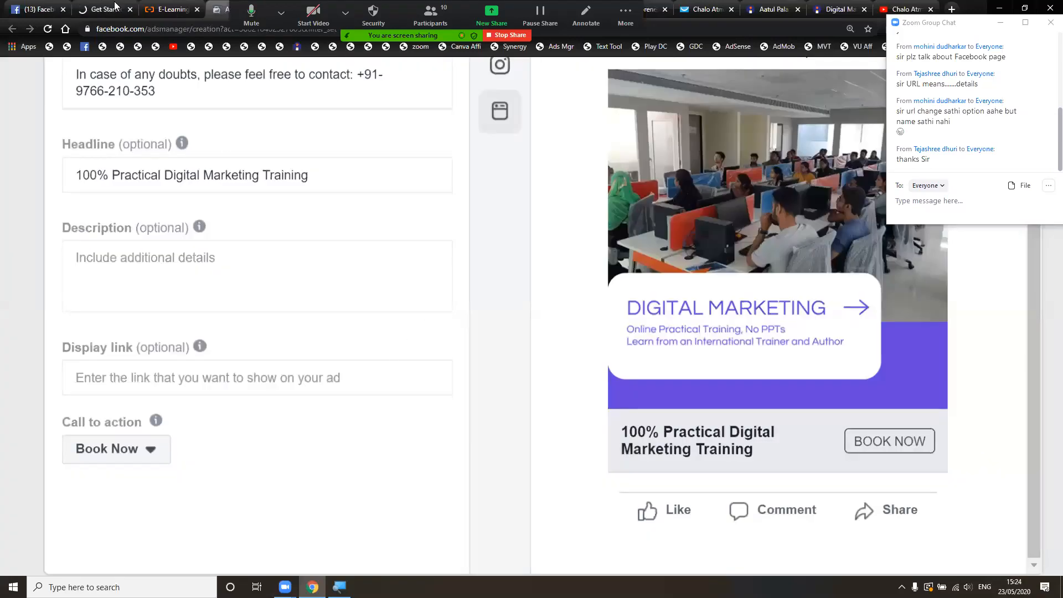
scroll(196, 332, up, 2)
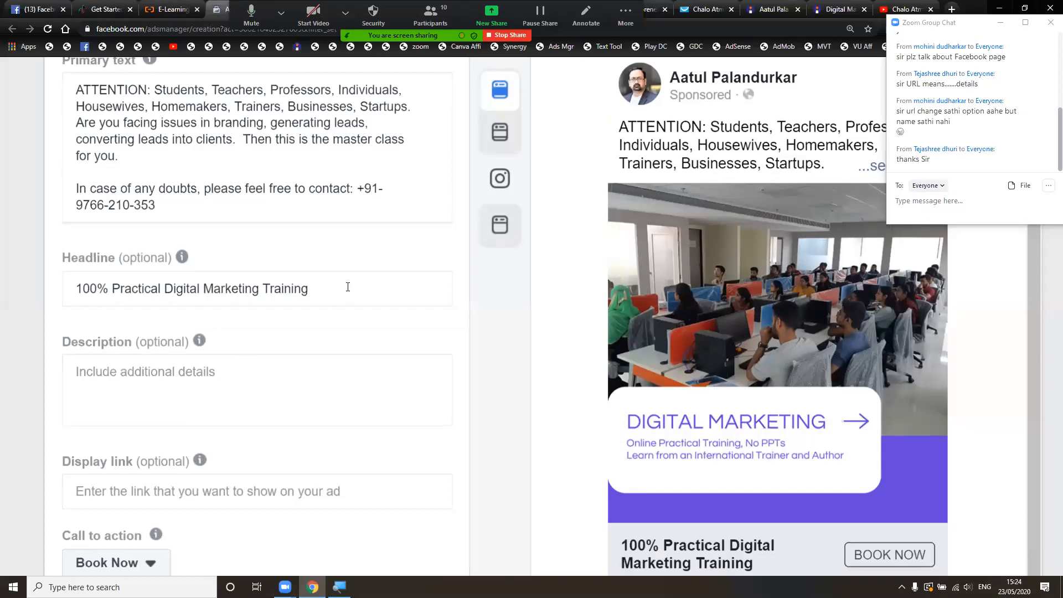
scroll(348, 287, up, 2)
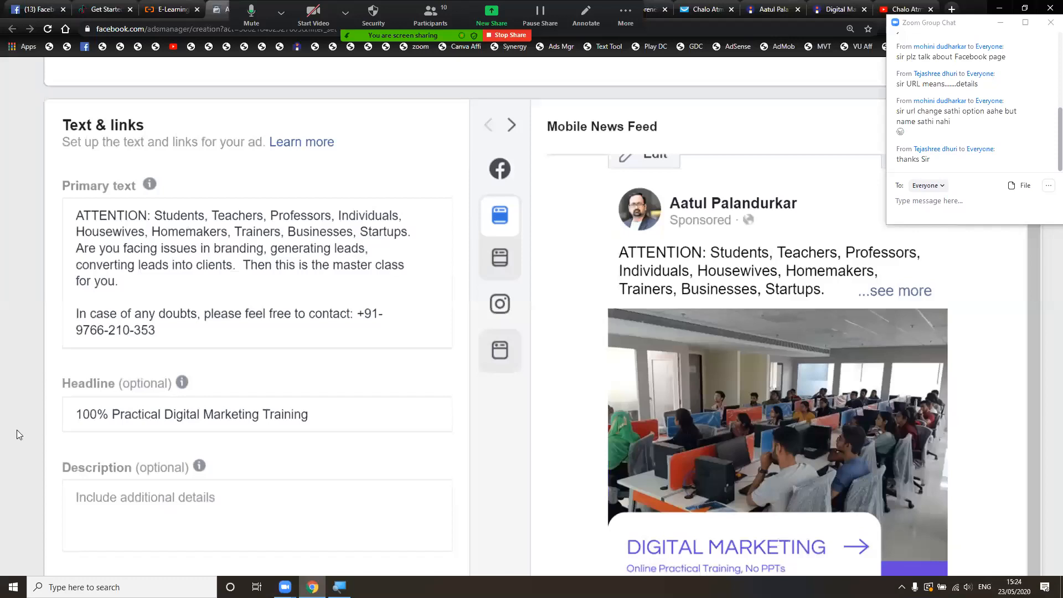
- Select the DM Online Training instant form in place of Python Seminar Leads
mouse_move(182, 382)
scroll(473, 464, down, 7)
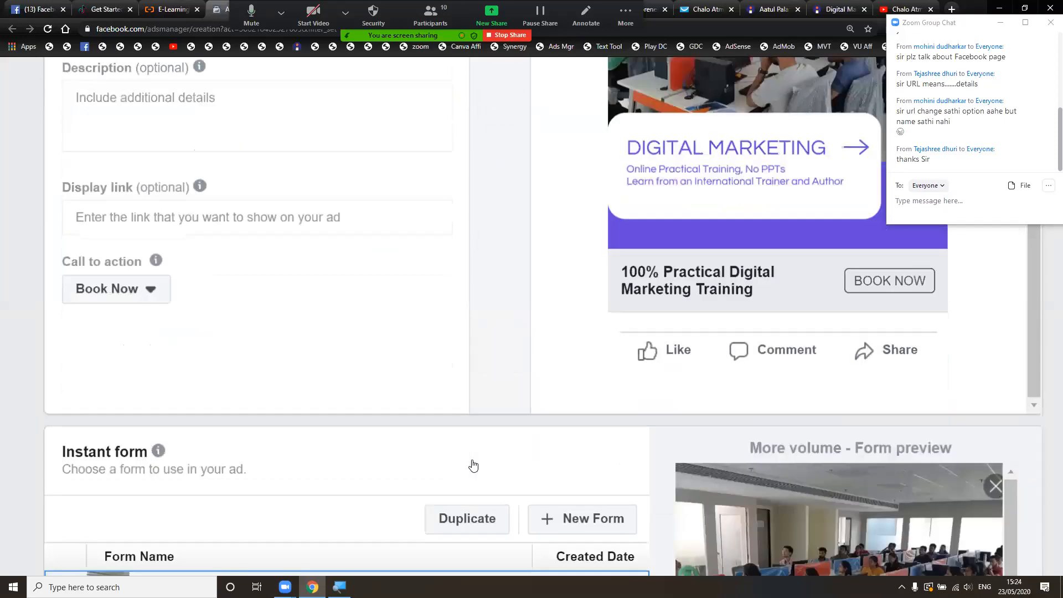
scroll(473, 465, down, 4)
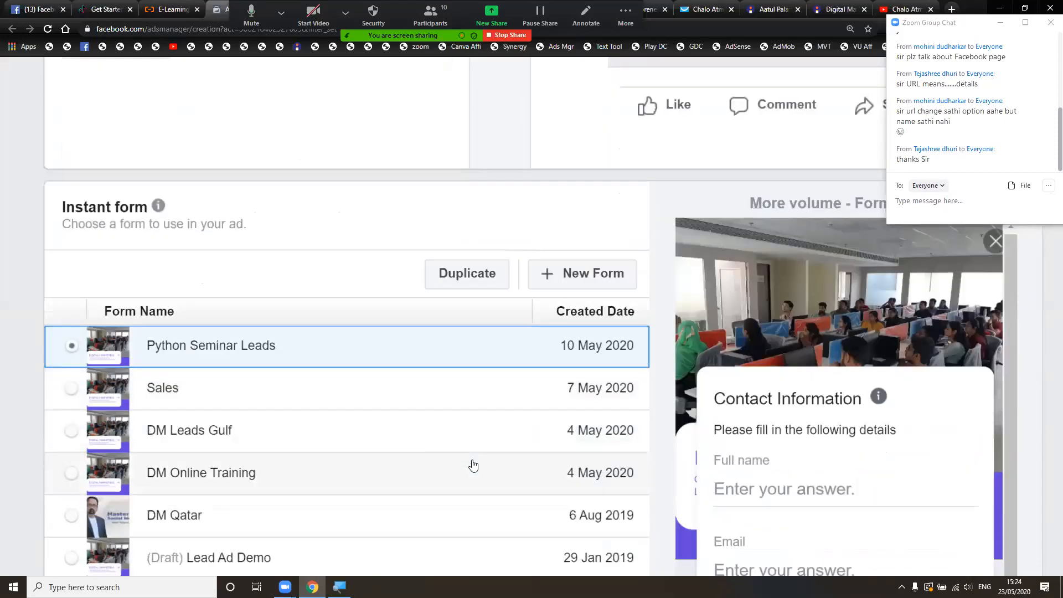
scroll(473, 465, down, 2)
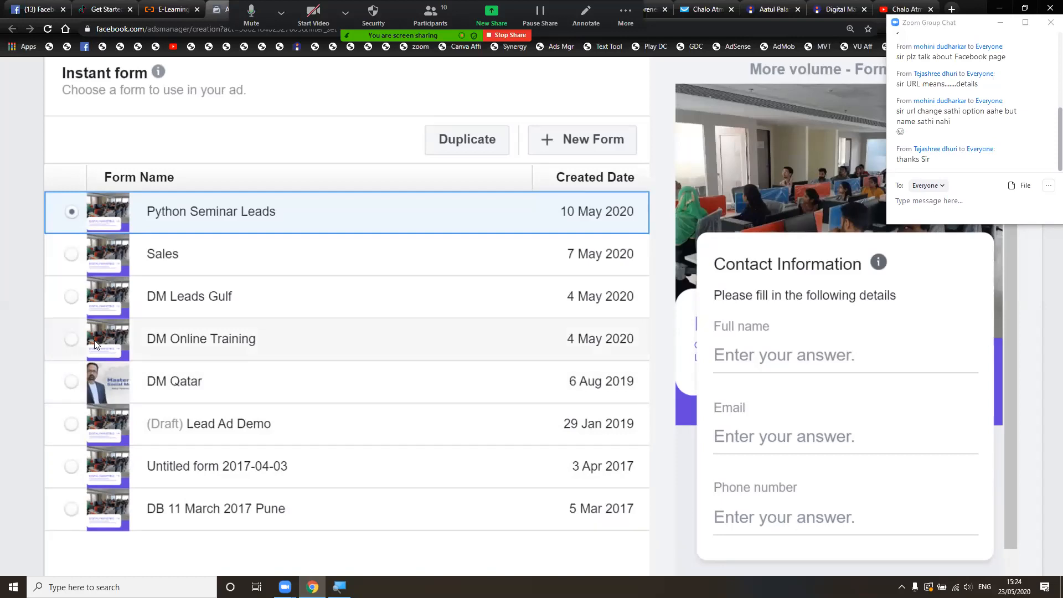
click(255, 337)
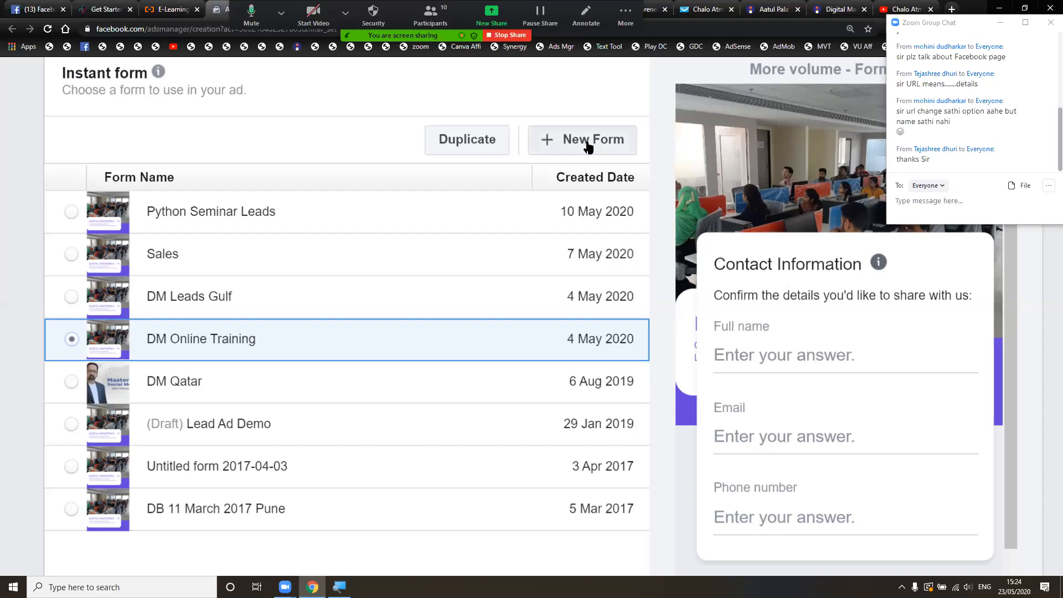
scroll(587, 141, up, 1)
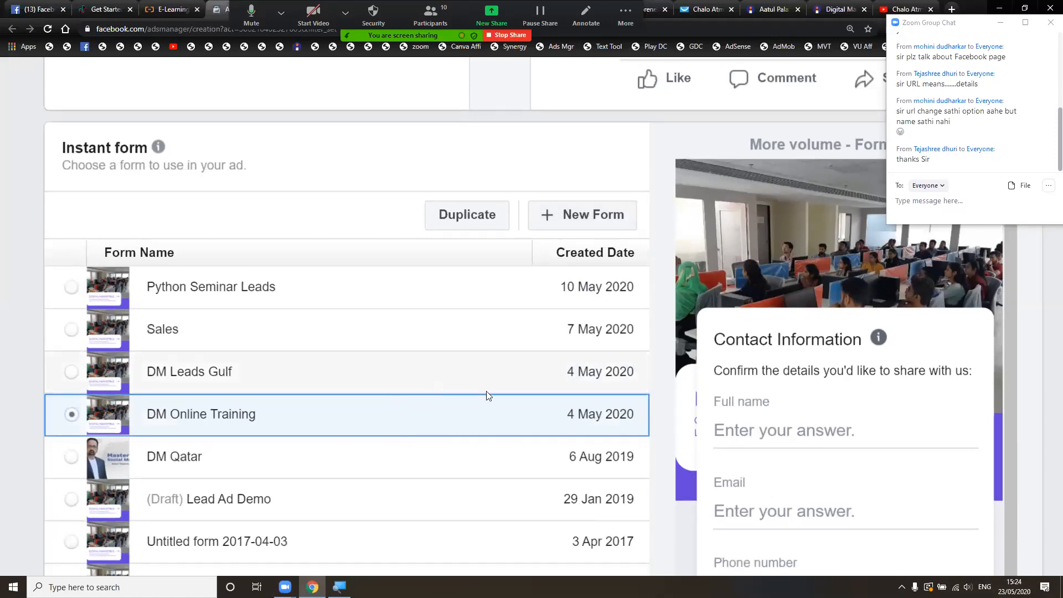
- Start a brand-new instant form
click(585, 224)
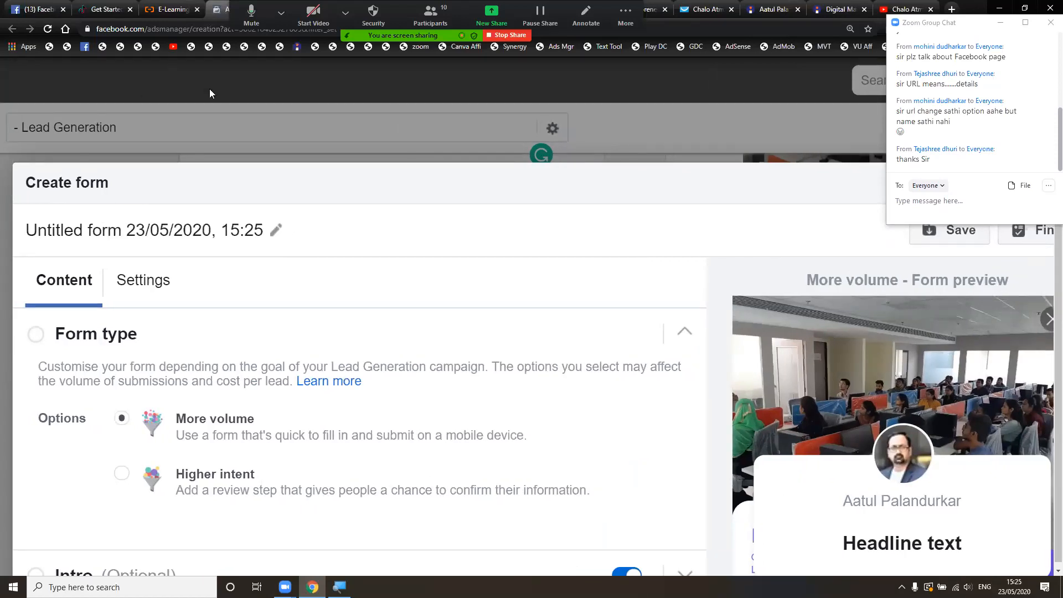
scroll(256, 115, down, 1)
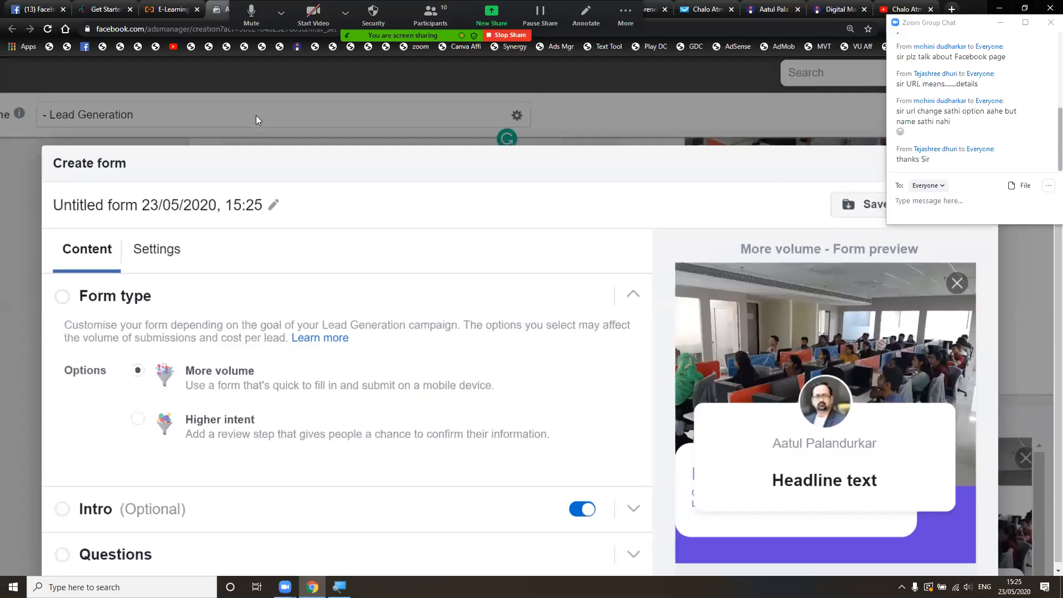
scroll(255, 116, down, 2)
- Replace the default dated form title with 'DM 1May'
right_click(255, 115)
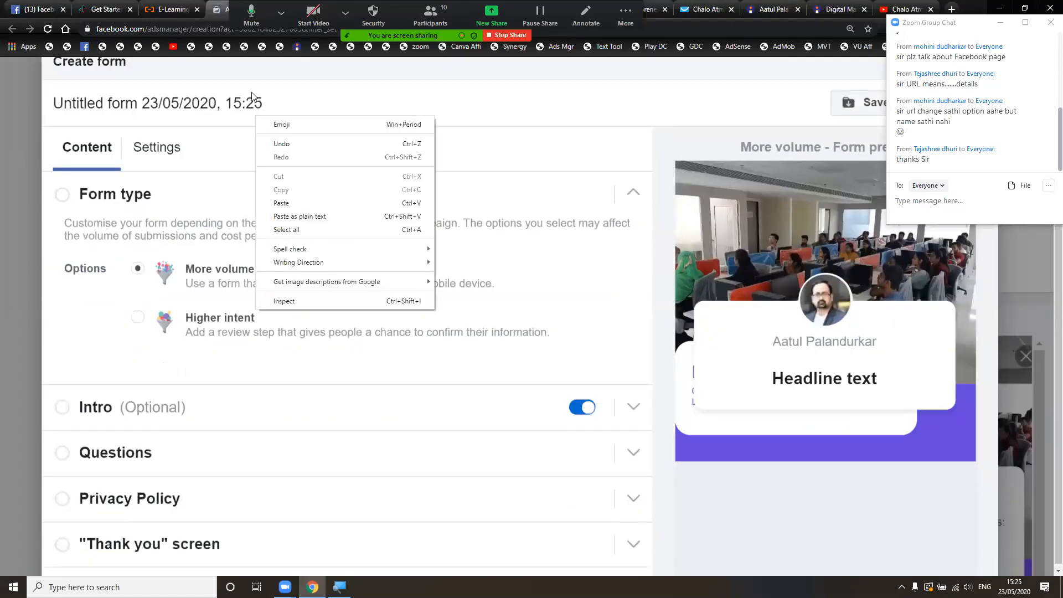
click(267, 102)
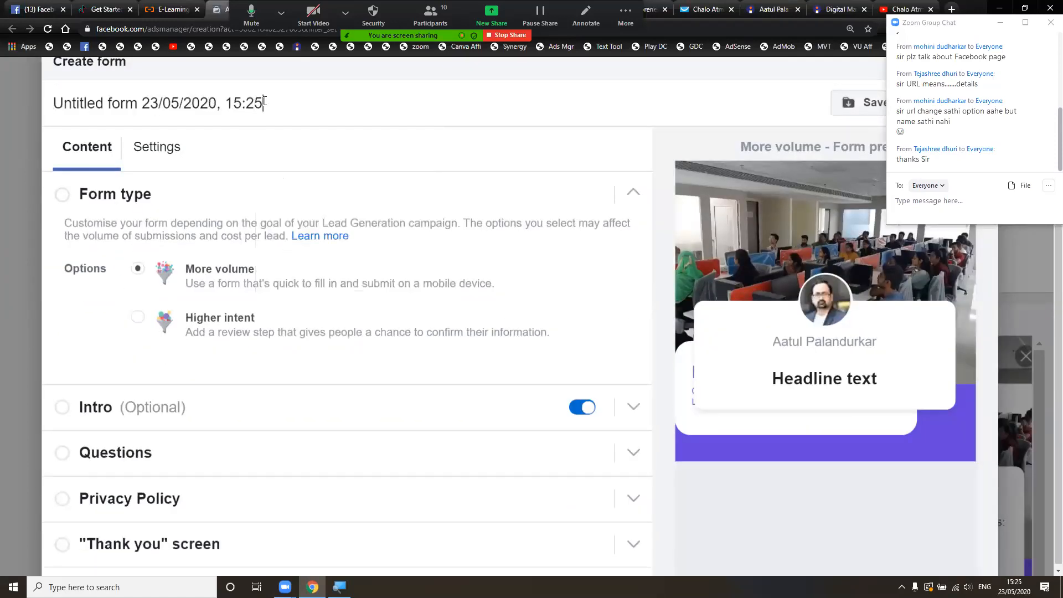
key(ctrl+a)
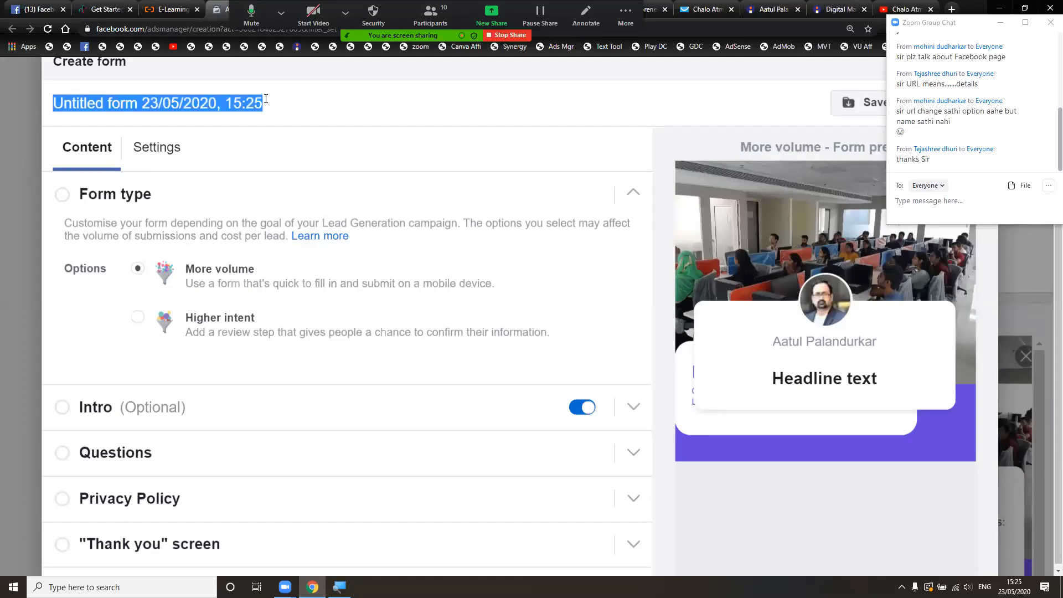
text(DM )
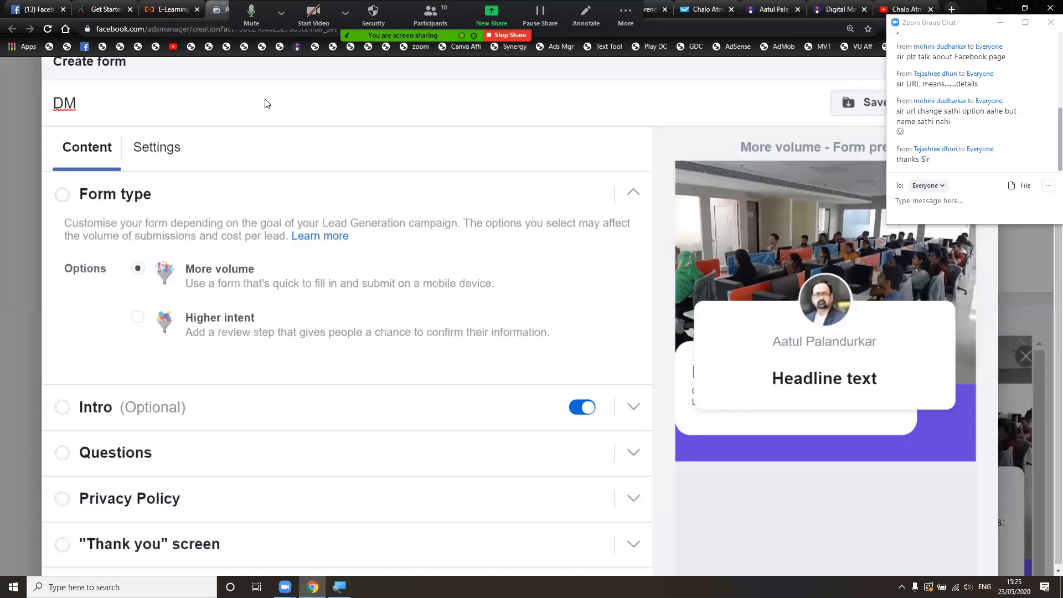
text(1MAy)
key(BackSpace)
key(BackSpace)
text(ay)
- Change the form type from More volume to Higher intent
scroll(198, 175, down, 1)
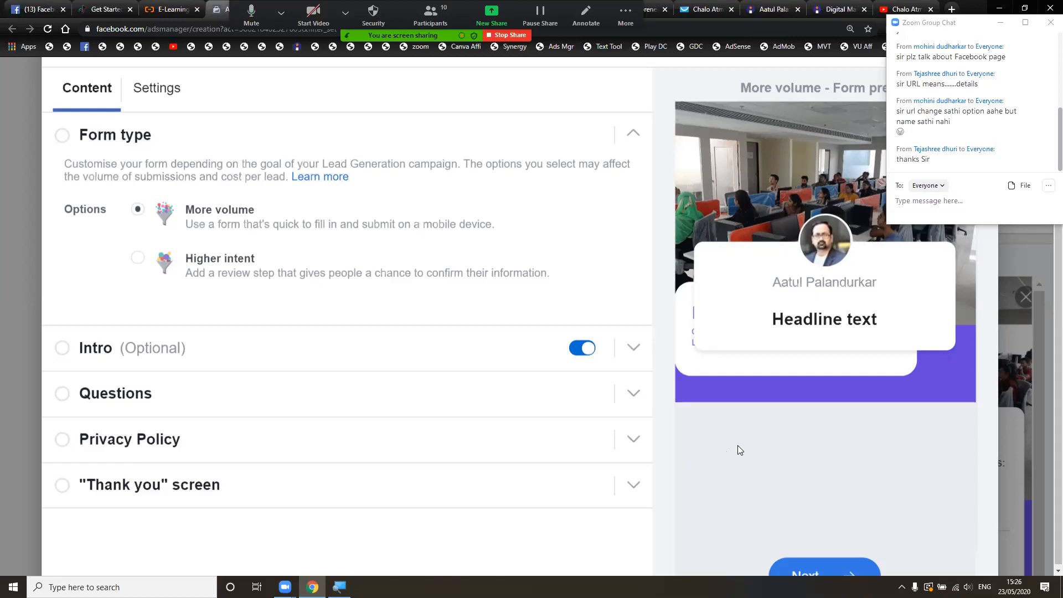
scroll(738, 445, down, 2)
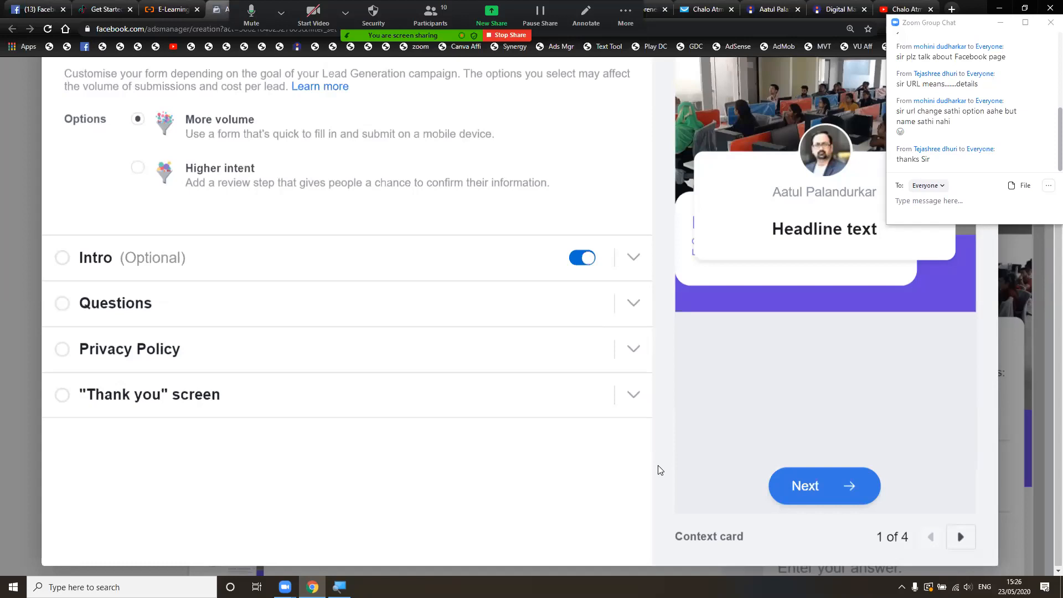
scroll(659, 468, up, 1)
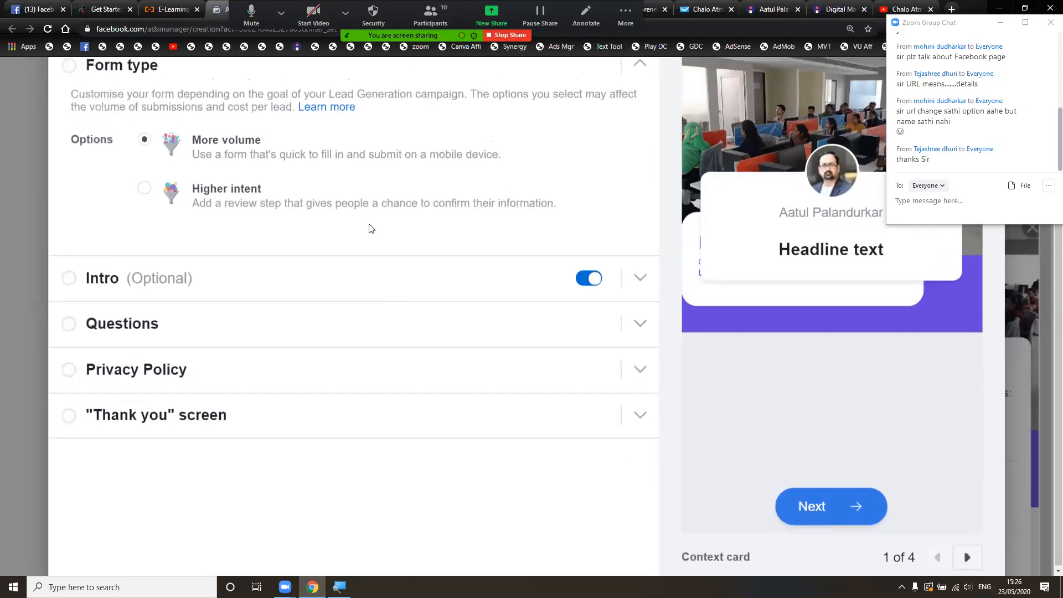
click(245, 210)
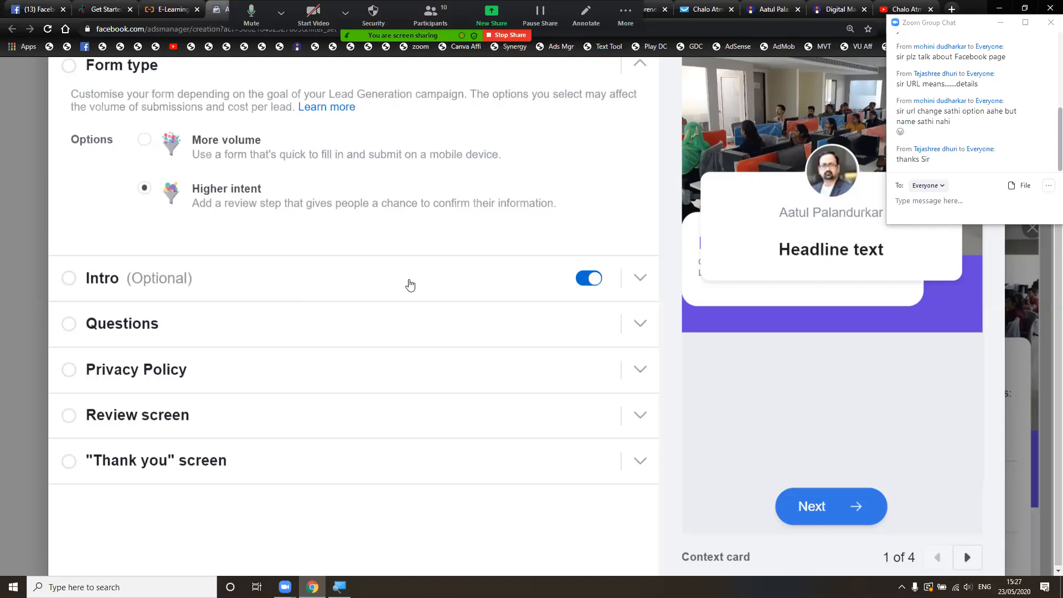
- Turn off the Intro section and expand Questions, showing Email and Full name
click(589, 279)
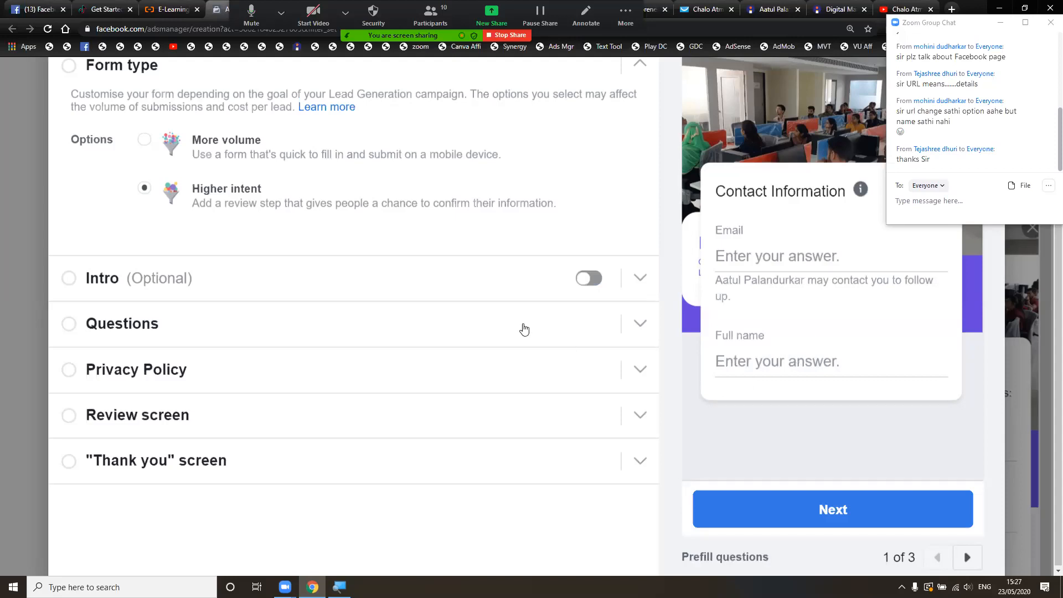
click(524, 329)
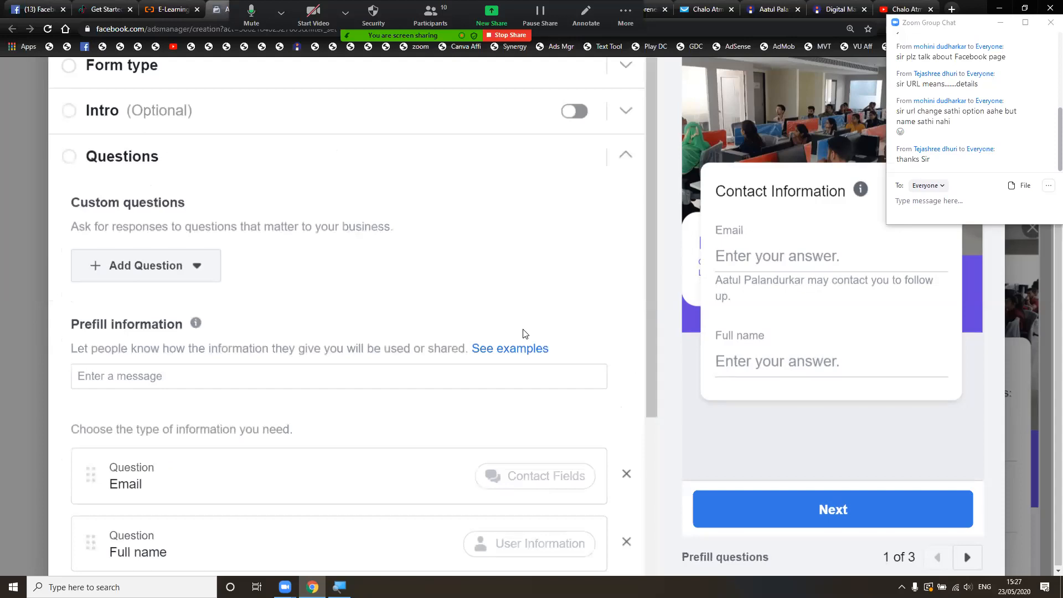
scroll(518, 327, down, 2)
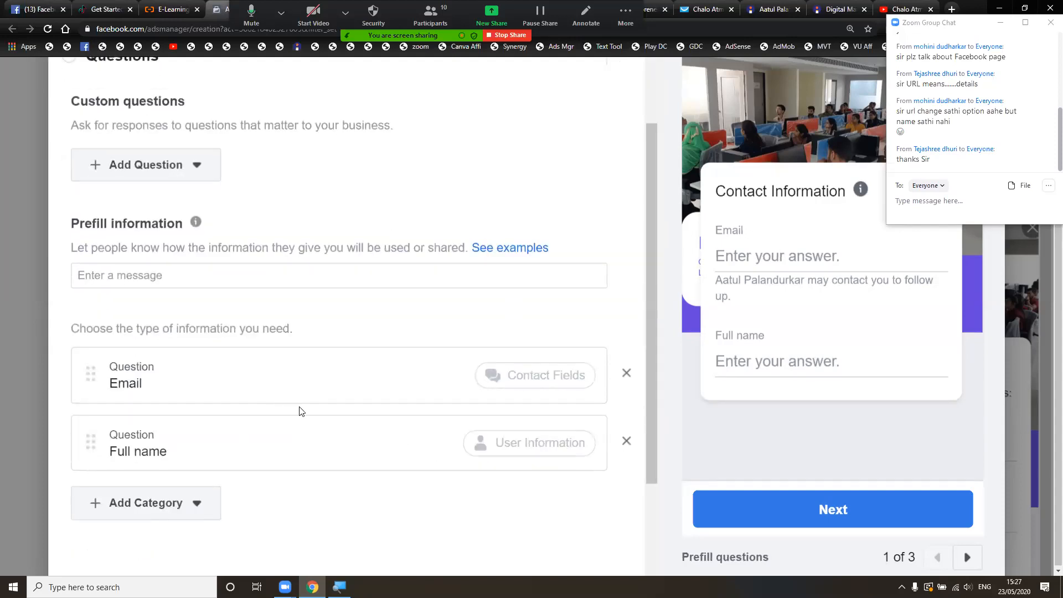
scroll(299, 411, down, 2)
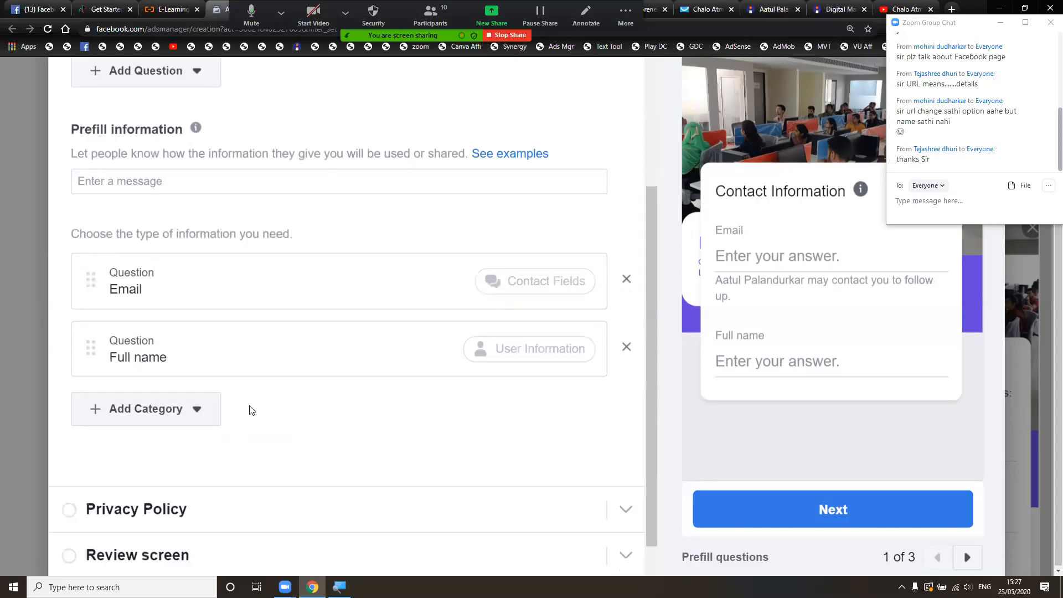
scroll(249, 410, down, 1)
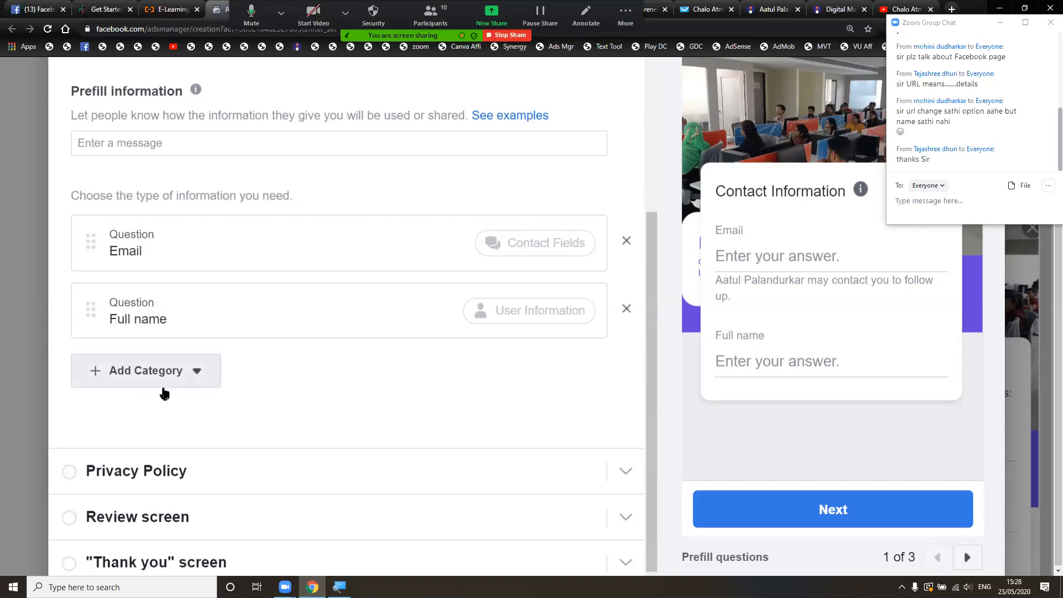
- Add a Phone number question from the Contact fields category
click(198, 375)
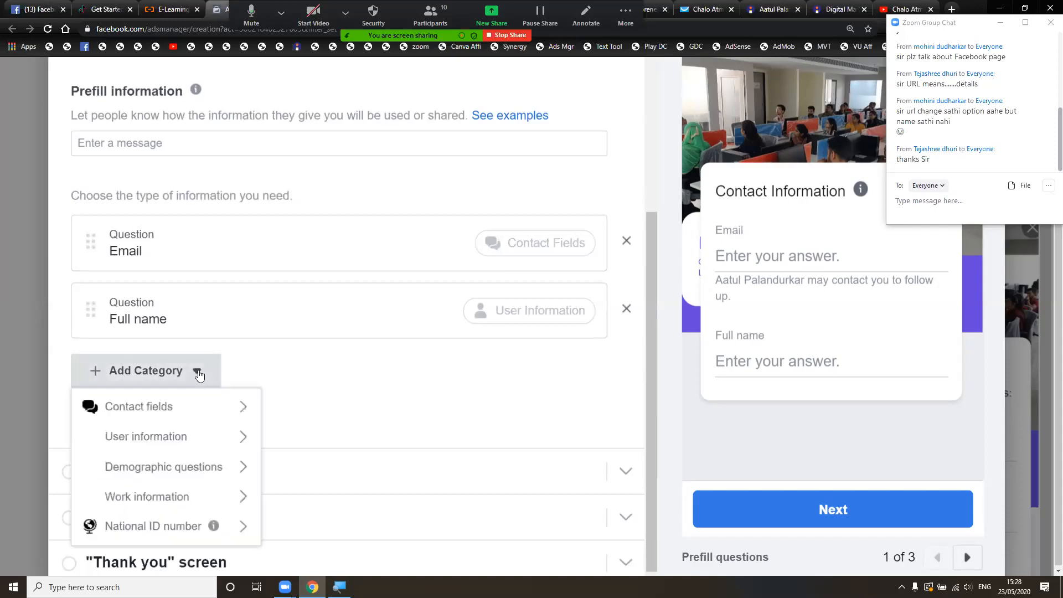
mouse_move(155, 381)
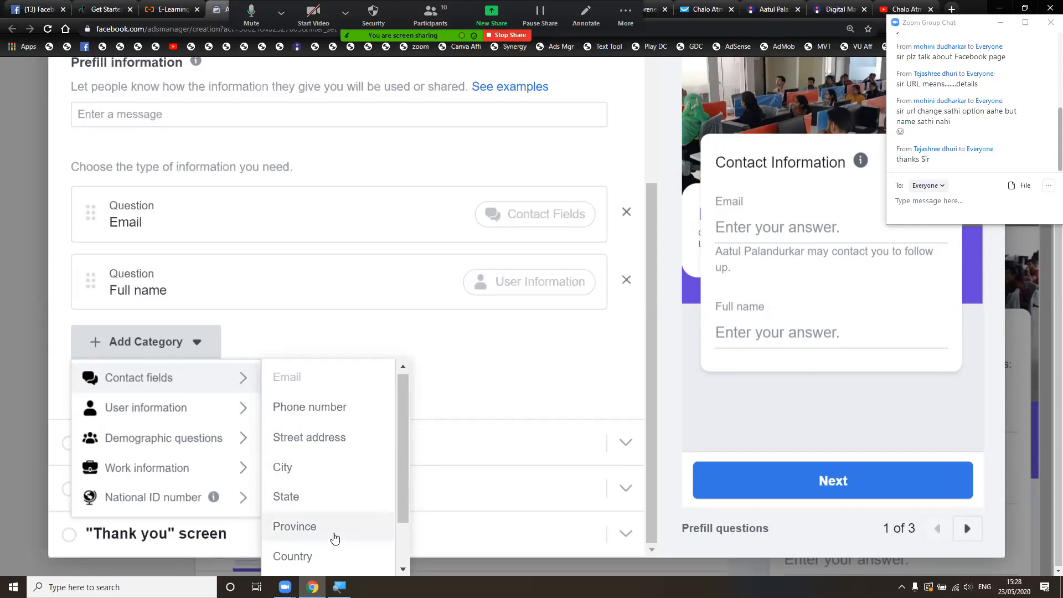
scroll(334, 537, down, 2)
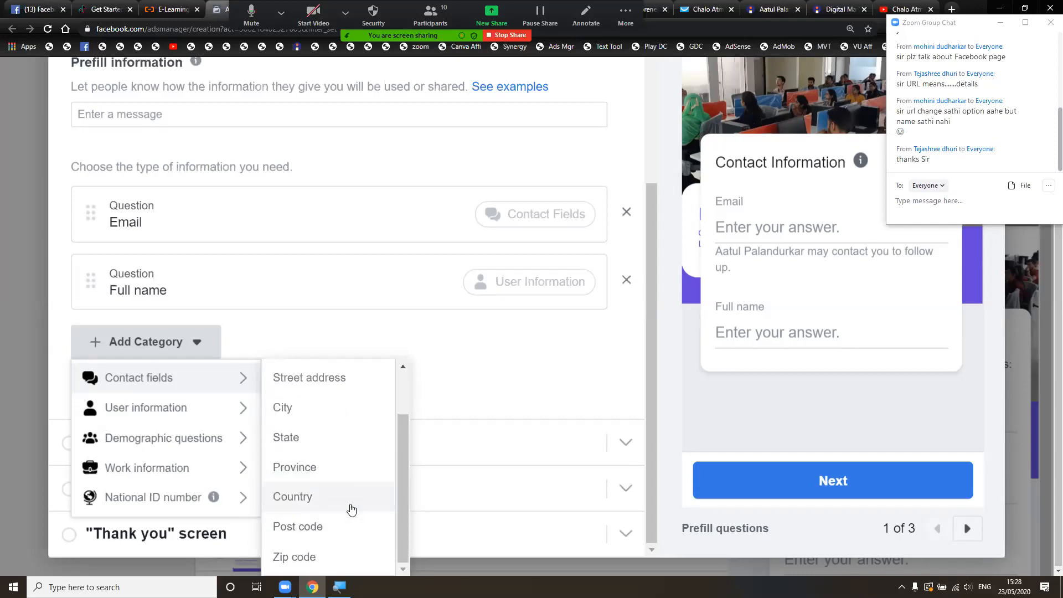
mouse_move(214, 419)
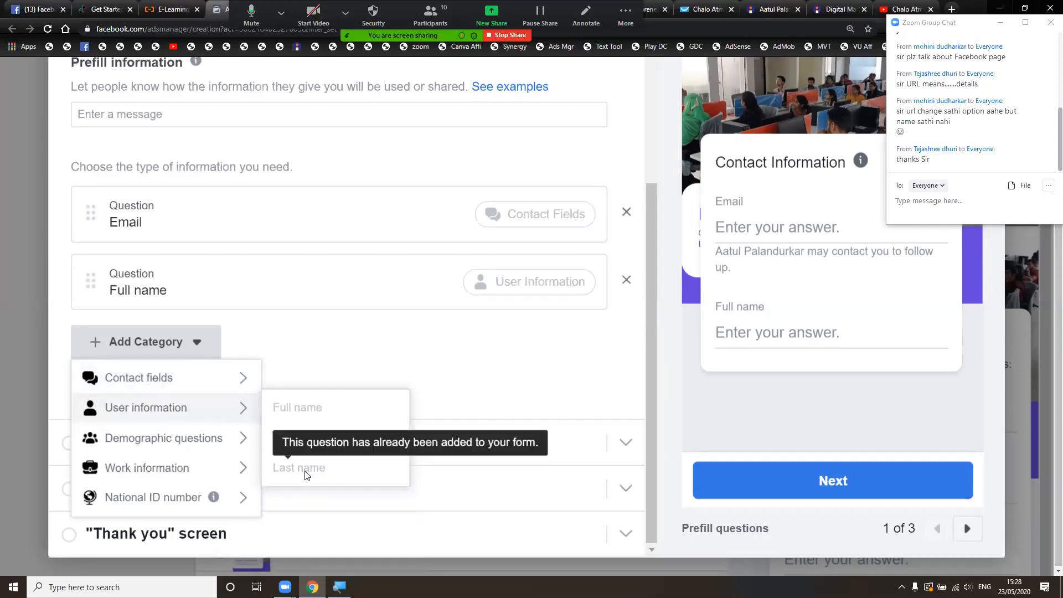
mouse_move(201, 439)
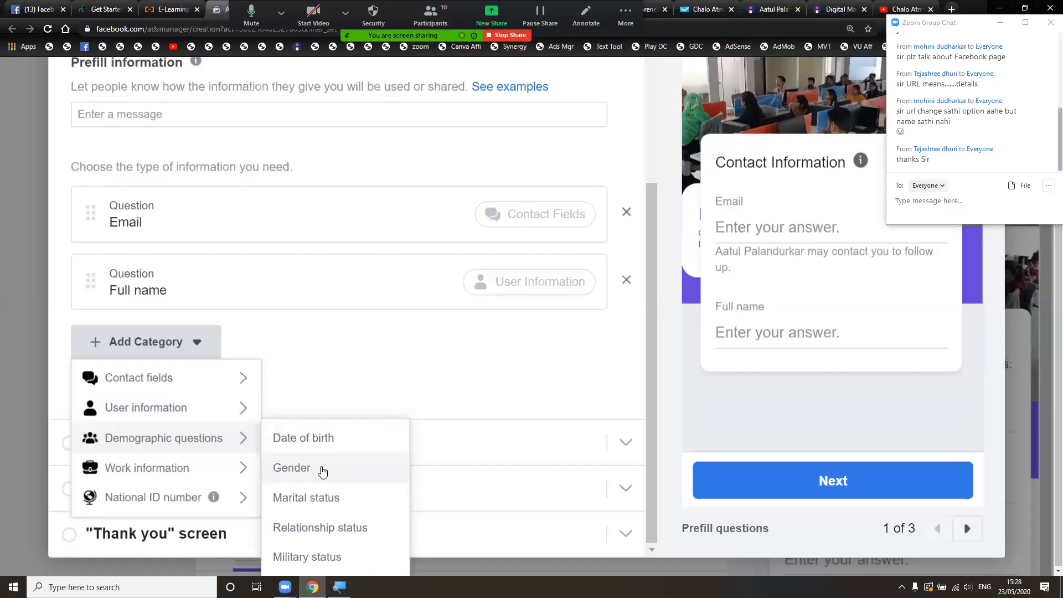
scroll(344, 538, down, 1)
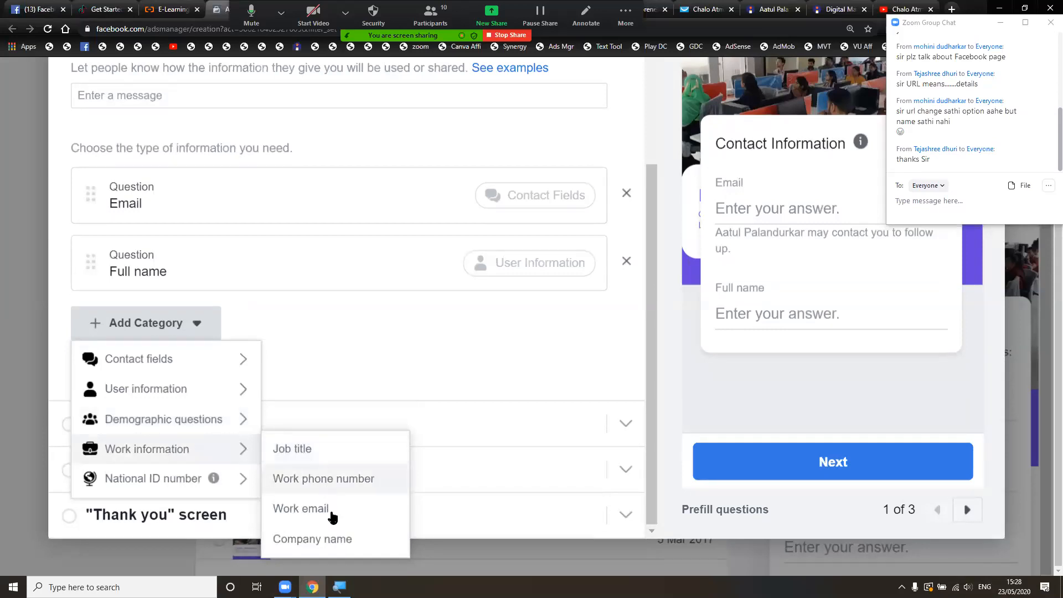
mouse_move(229, 480)
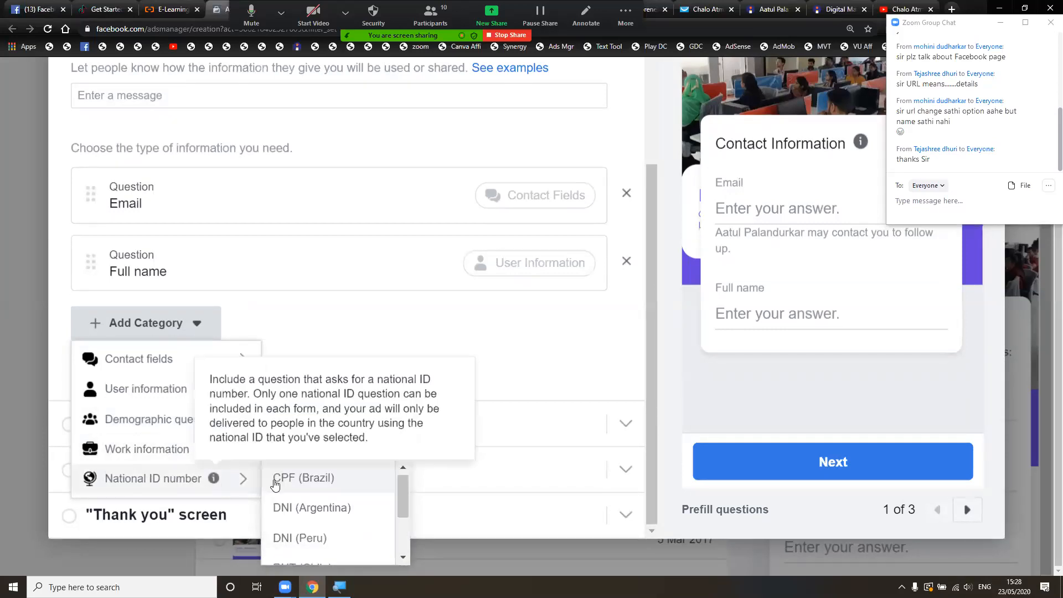
scroll(324, 510, down, 3)
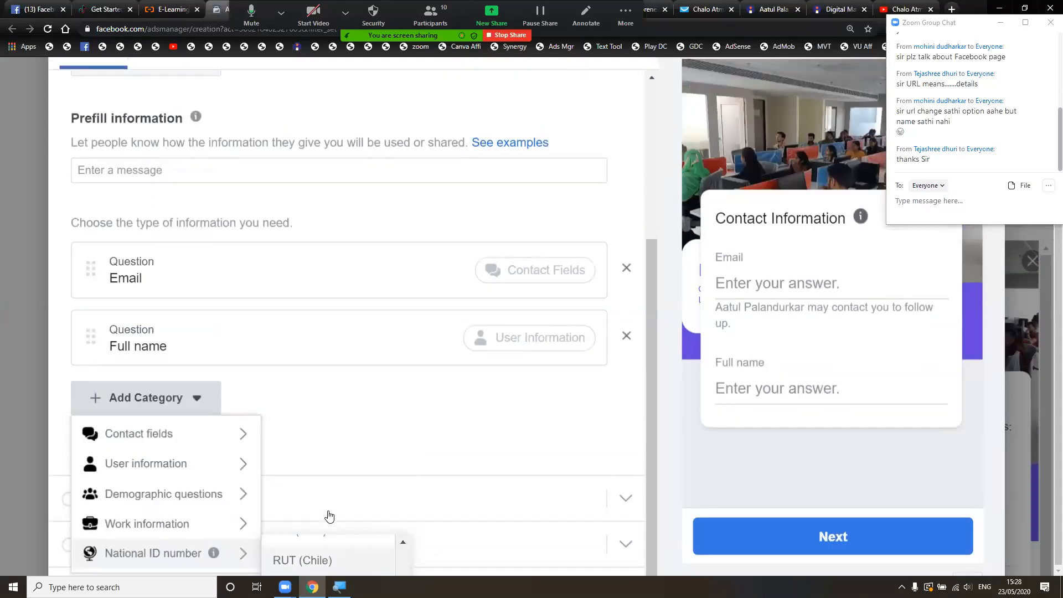
scroll(329, 515, up, 3)
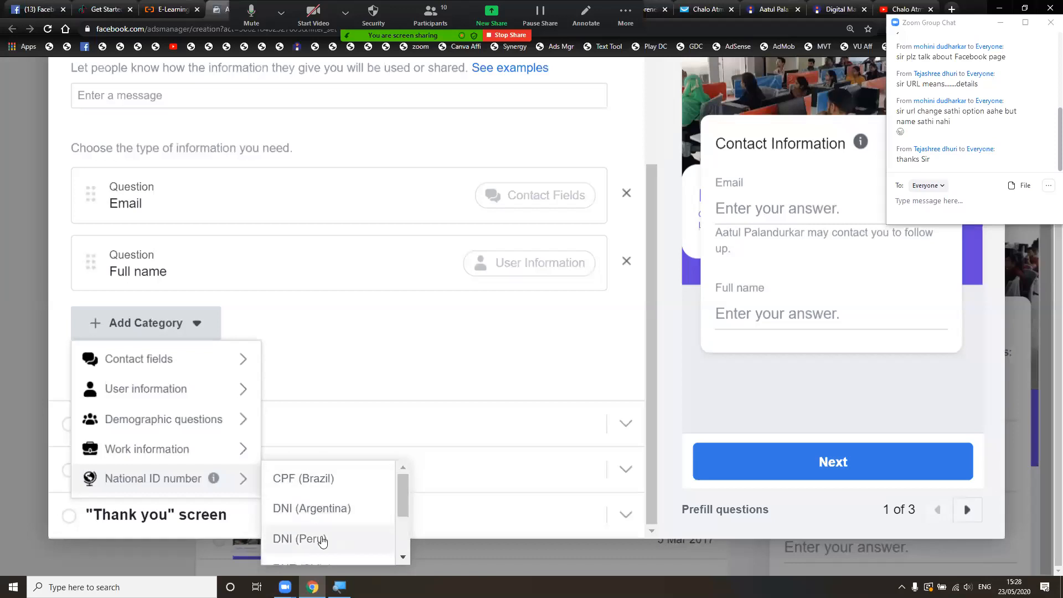
scroll(331, 537, down, 3)
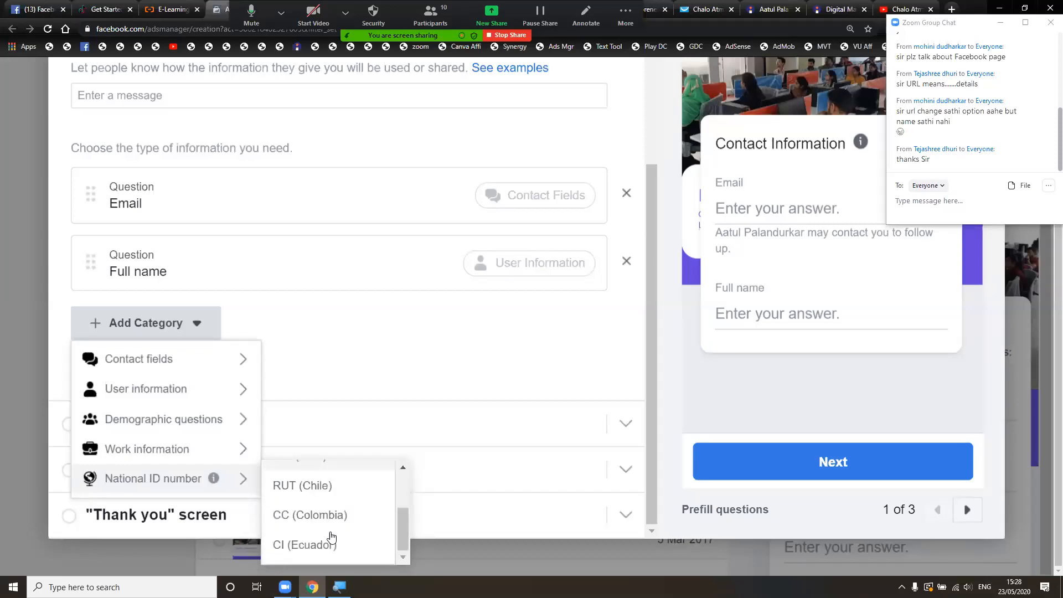
scroll(331, 537, up, 3)
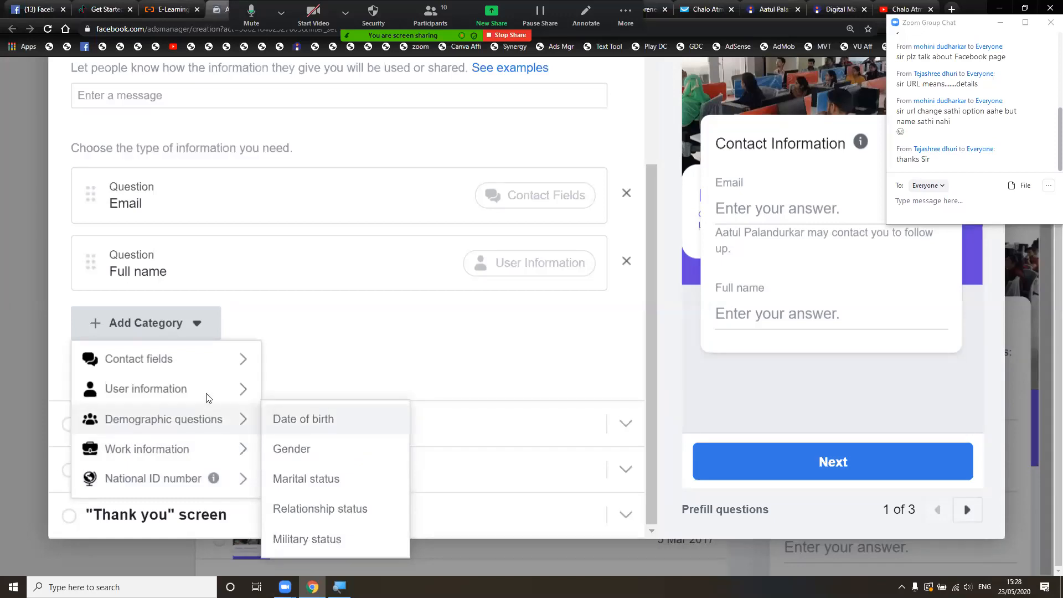
mouse_move(238, 391)
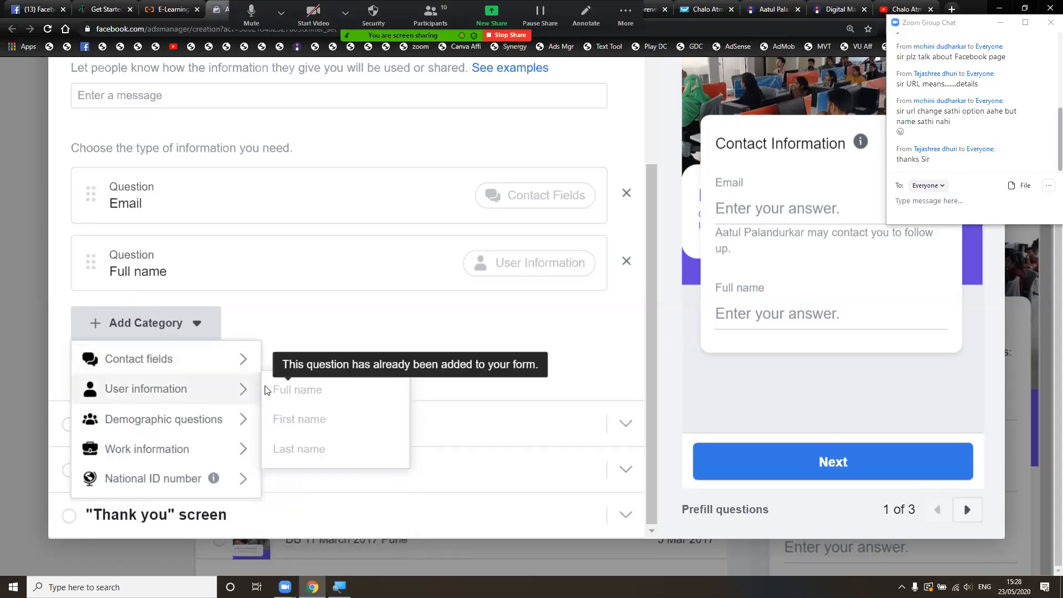
mouse_move(239, 364)
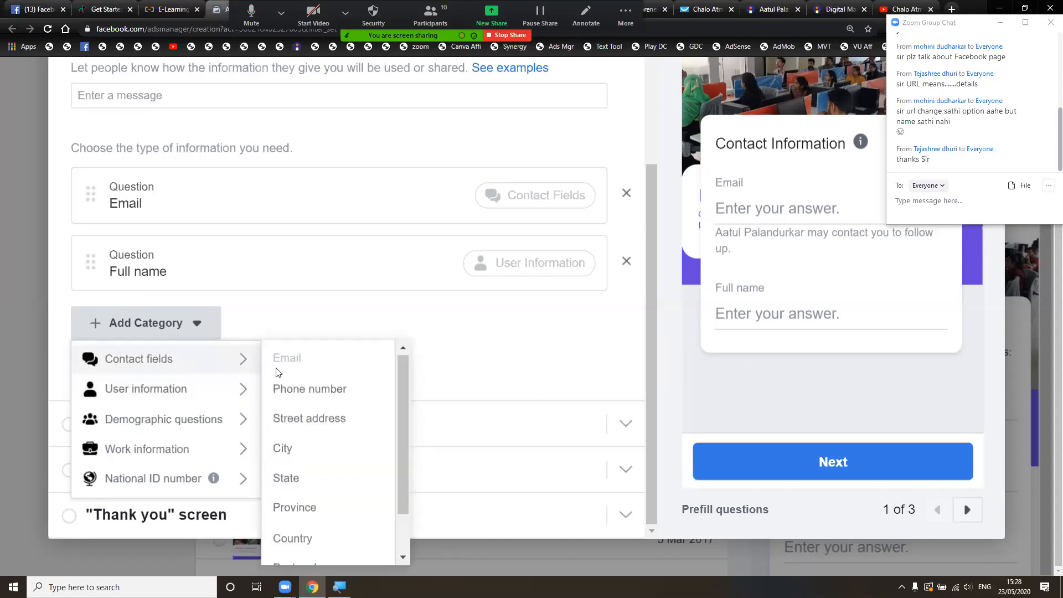
click(294, 391)
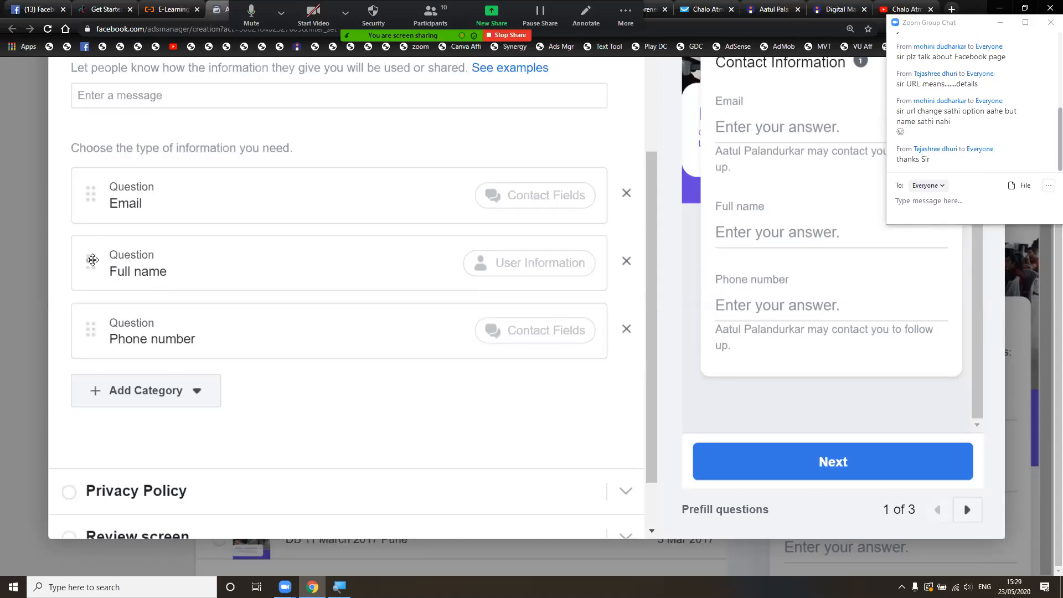
- Move Full name above Email, add the note 'Please fill in all the details', and expand Privacy Policy
drag(83, 261, 94, 189)
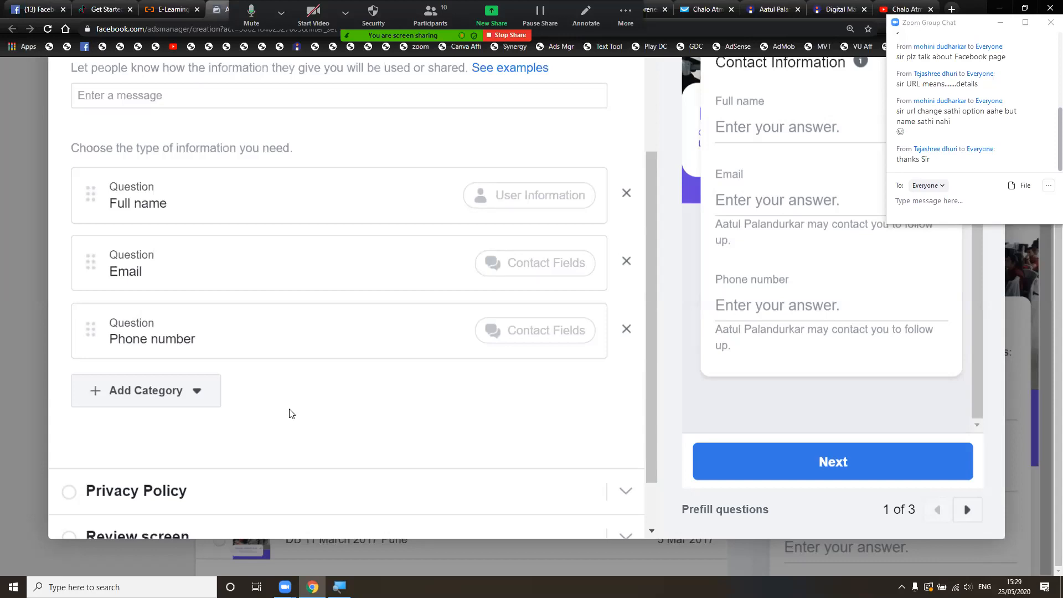
click(318, 100)
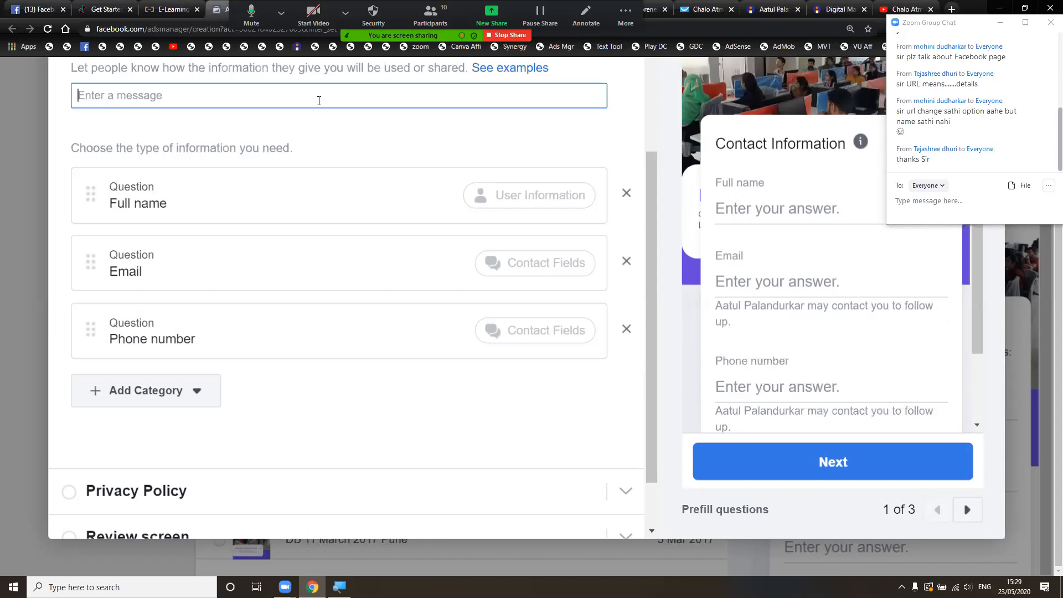
text(Plea)
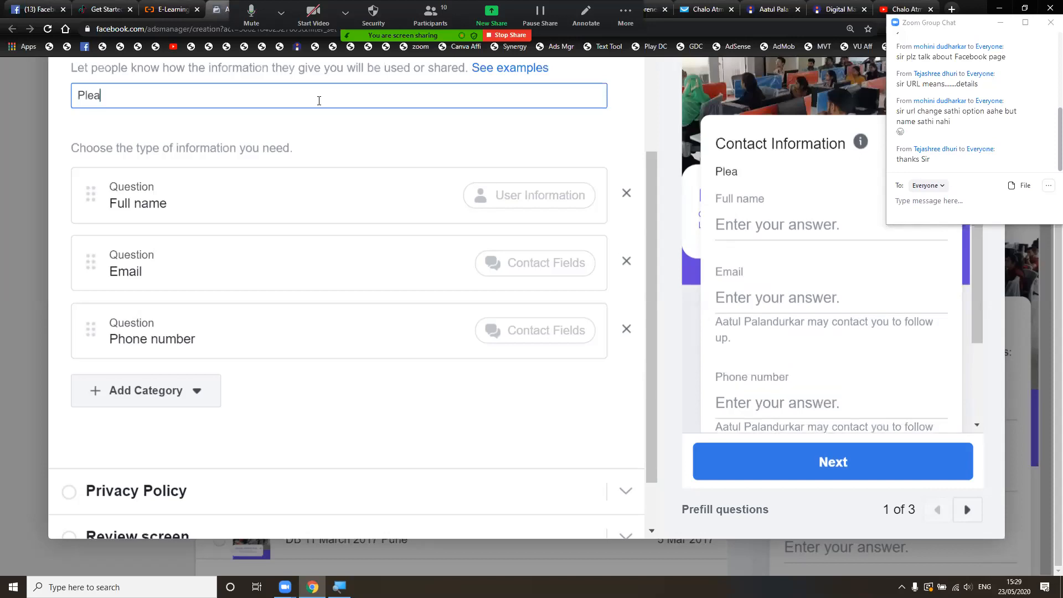
text(se fill in all)
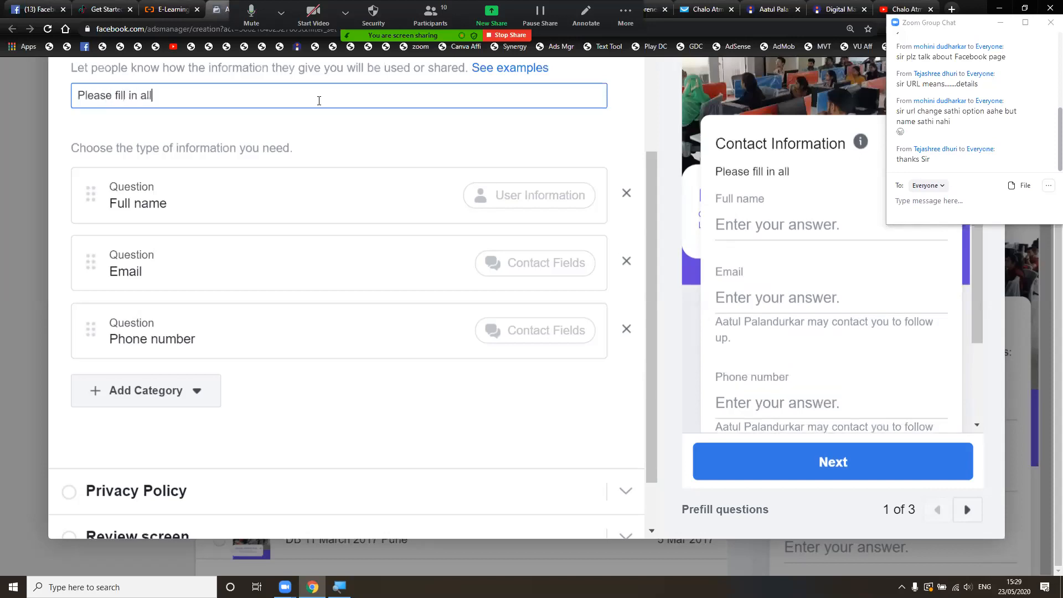
text( the details)
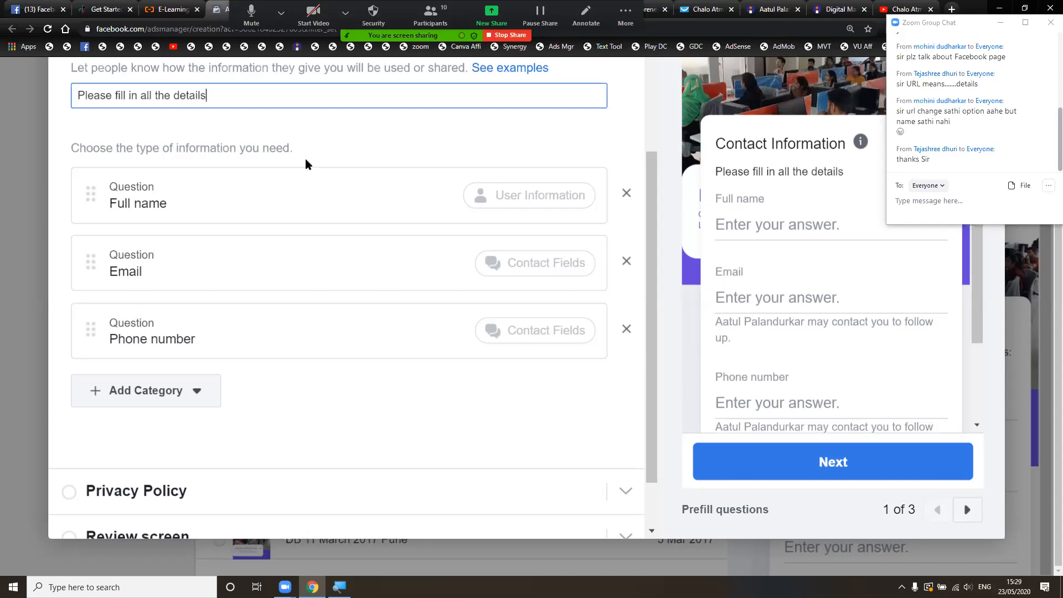
scroll(313, 351, down, 2)
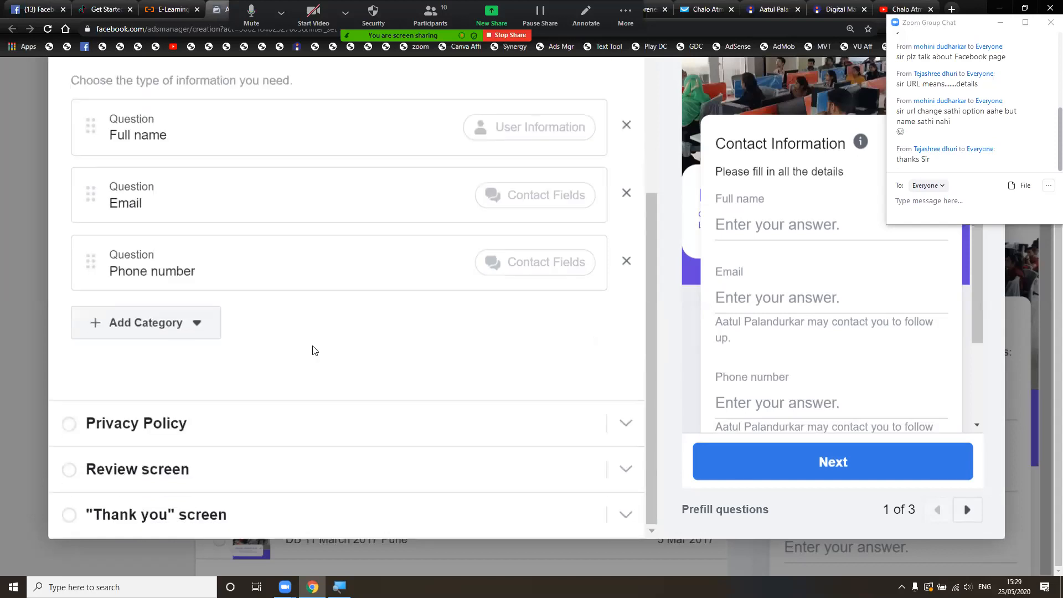
click(265, 427)
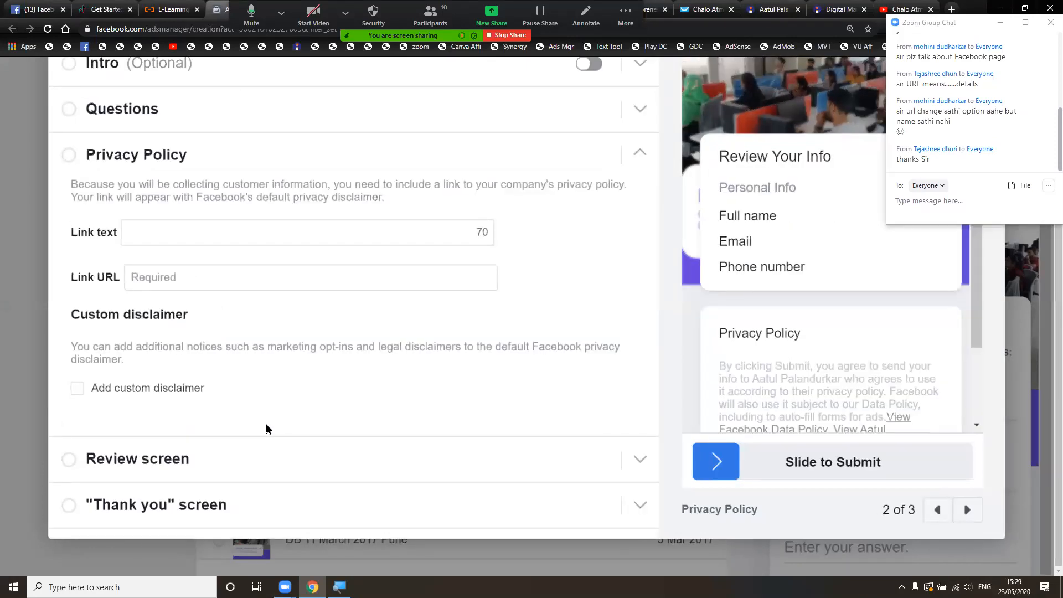
- Enter the Facebook page URL in the privacy policy link text and fix its typo
click(333, 235)
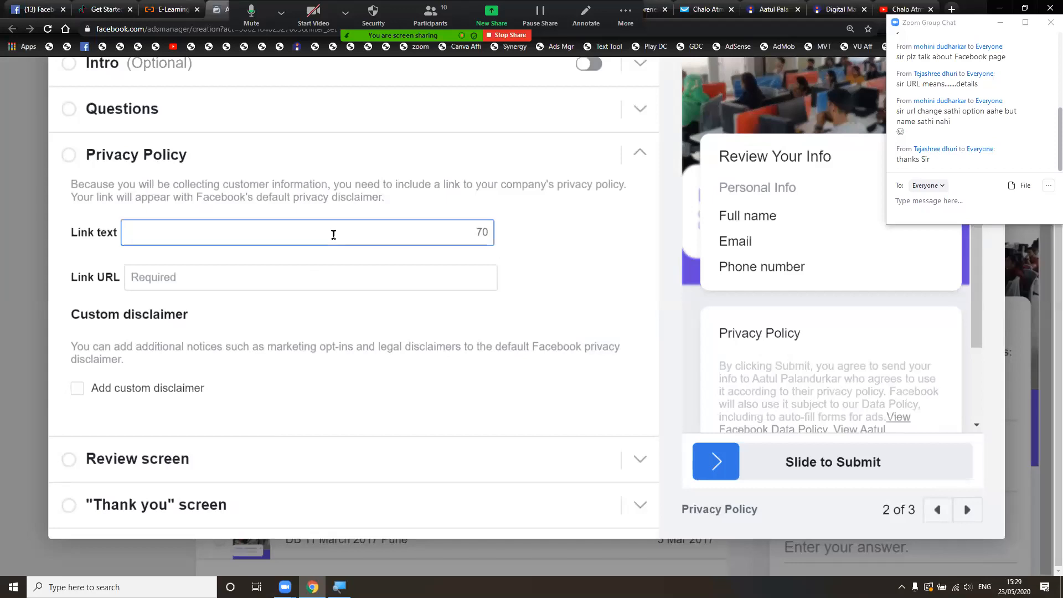
text(https://)
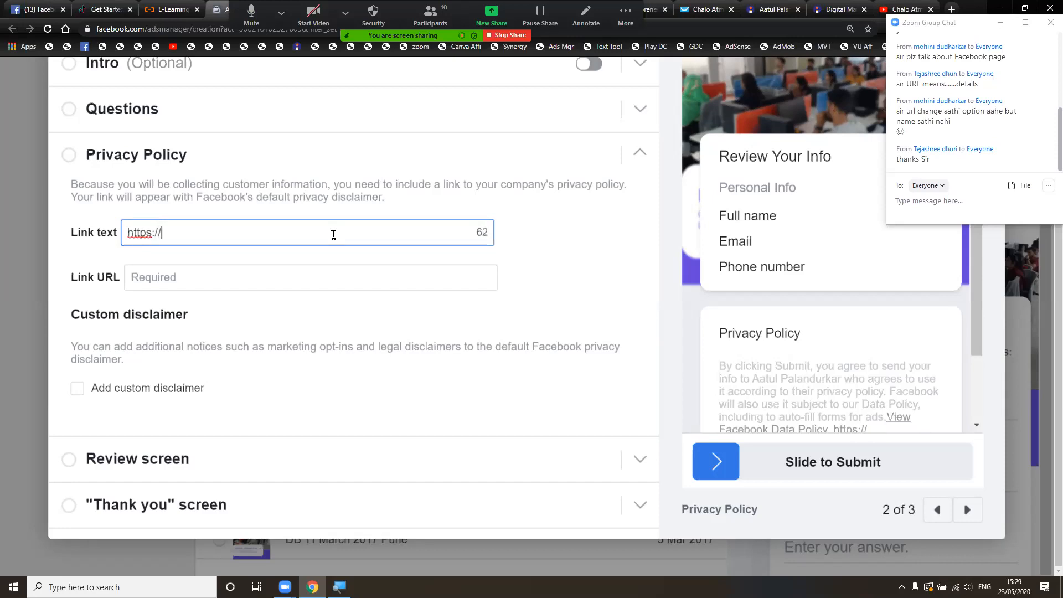
text(facebokk)
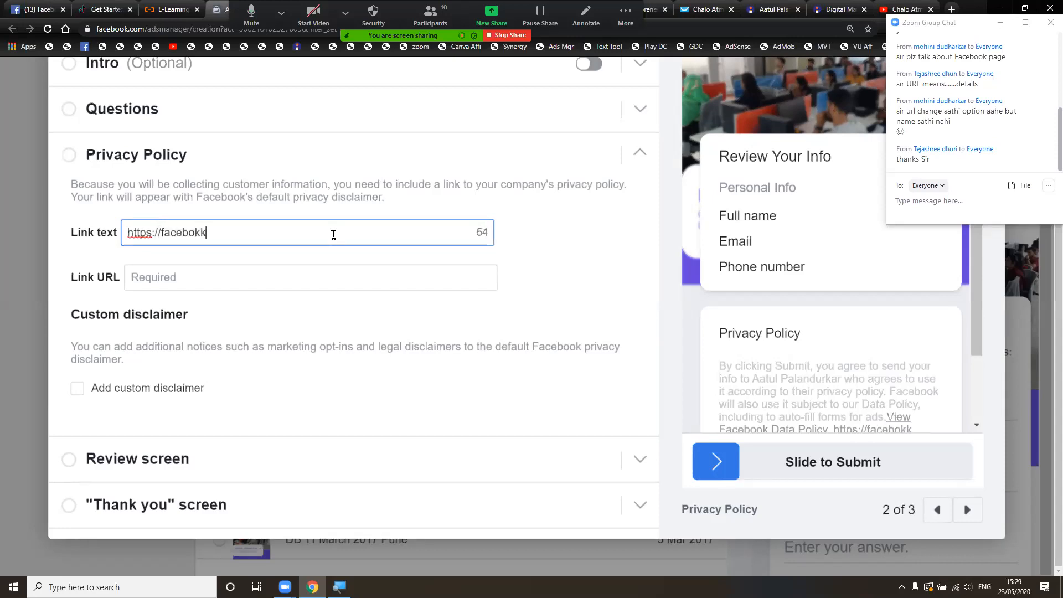
text(.con=m/aatulpala)
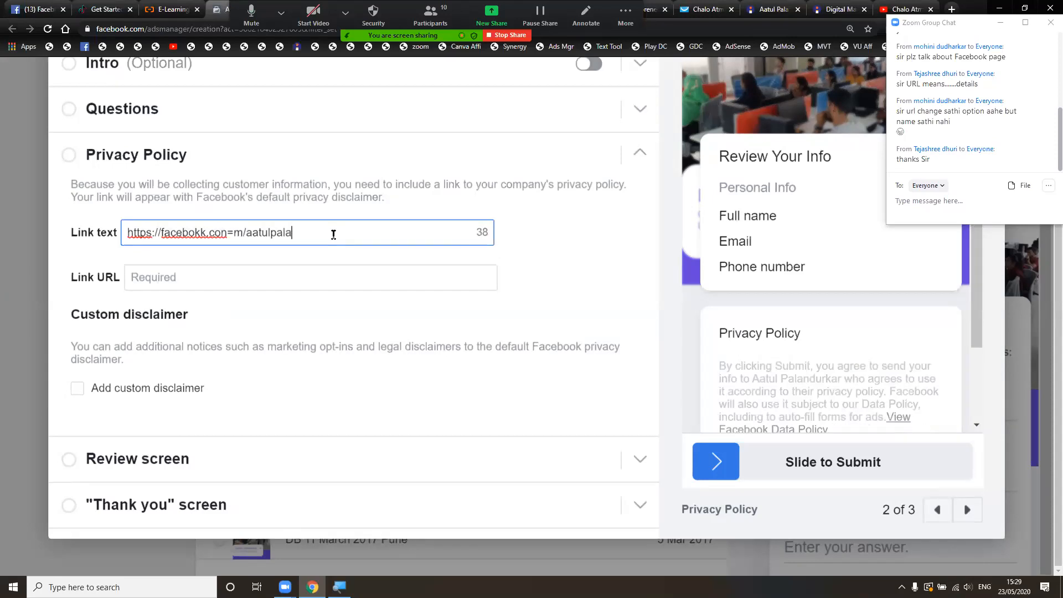
text(ndurkar)
key(Left)
key(Left)
key(Left)
key(Left)
key(Left)
key(Left)
key(Left)
key(Left)
key(Left)
key(Left)
key(Left)
key(Left)
key(Left)
key(Left)
key(Left)
key(Left)
key(BackSpace)
key(BackSpace)
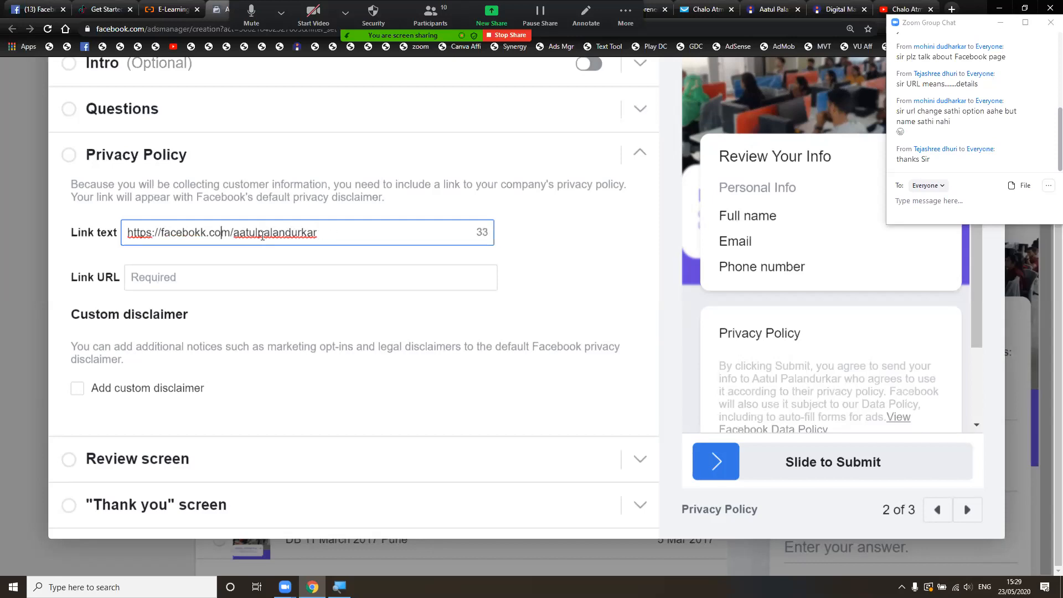
- Move the URL into Link URL, set link text to 'Privacy Policy', and show Review screen settings
click(332, 279)
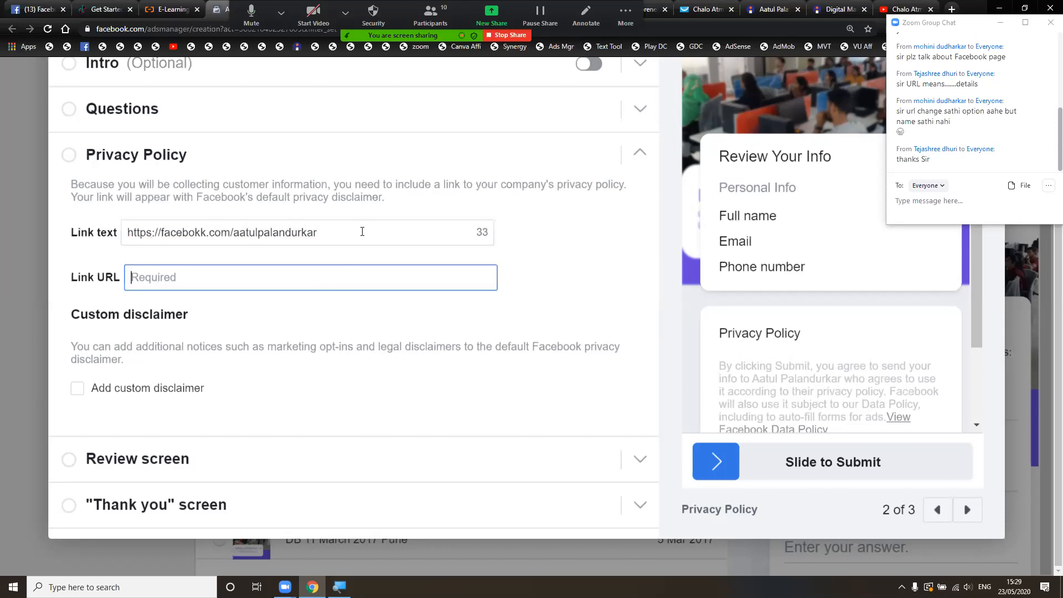
drag(333, 233, 103, 231)
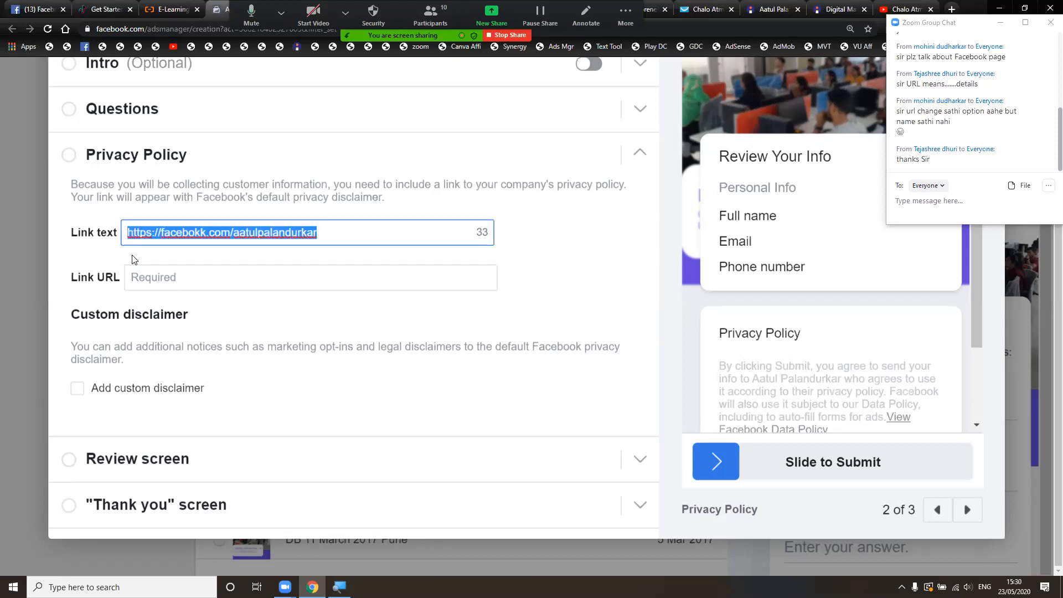
key(ctrl+x)
click(148, 272)
key(ctrl+v)
click(198, 233)
text(Priva)
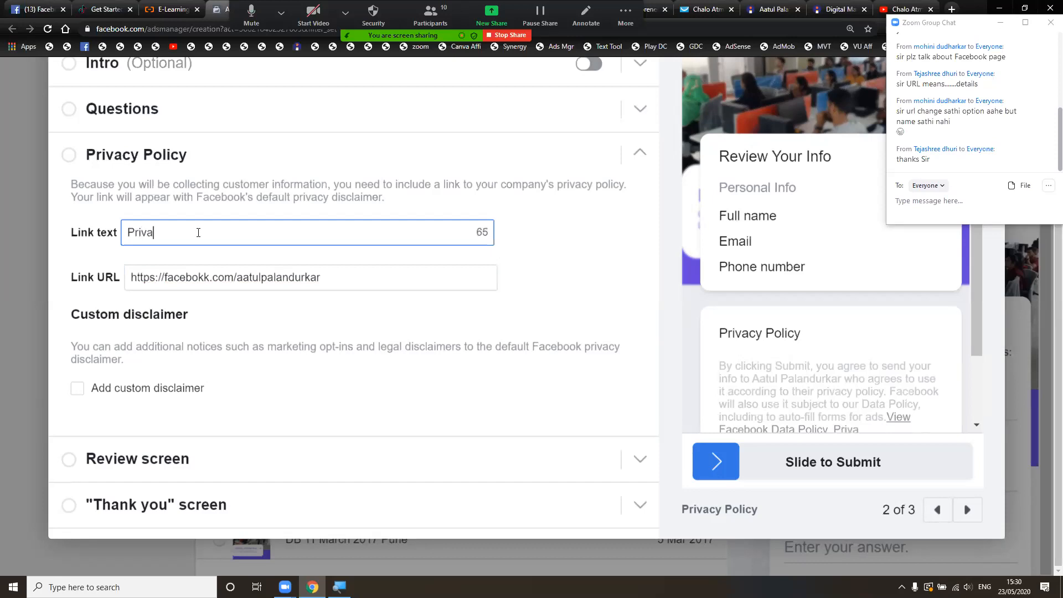
text(cy Policy)
click(331, 269)
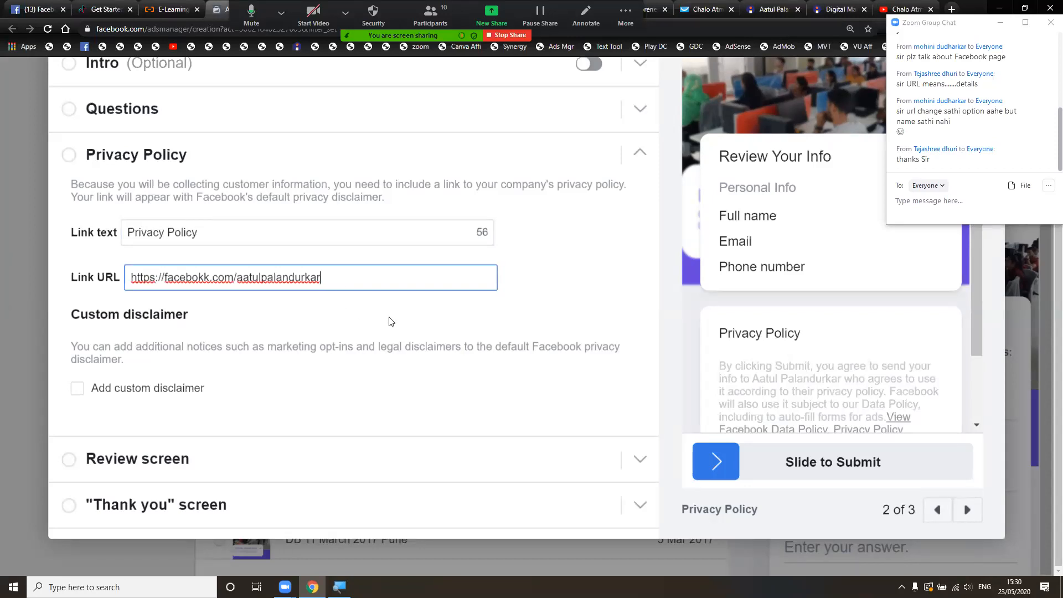
click(356, 460)
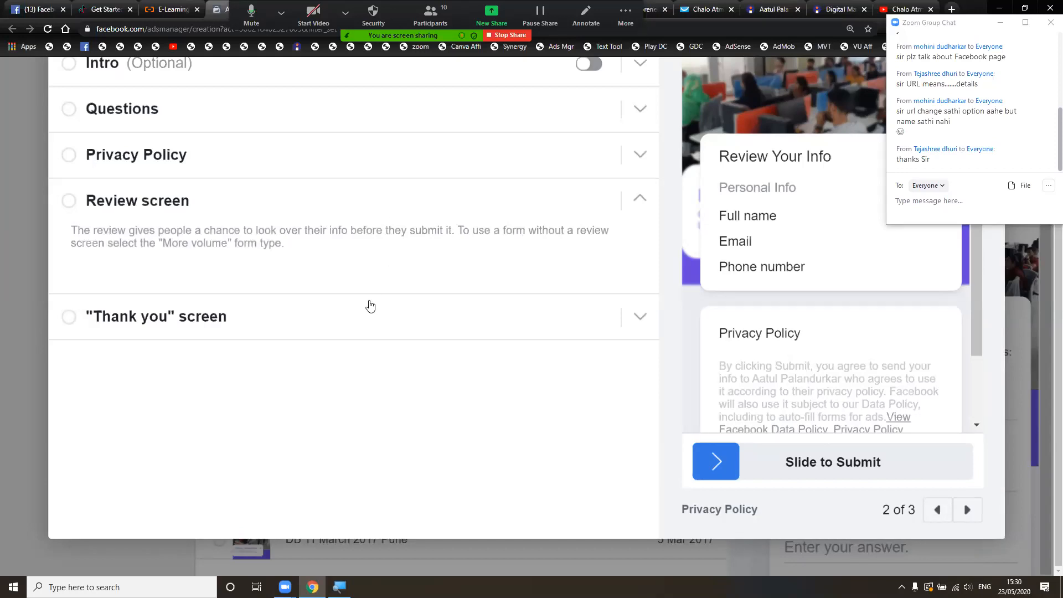
- Scroll up in the form editor toward the Thank you screen section
scroll(384, 256, up, 2)
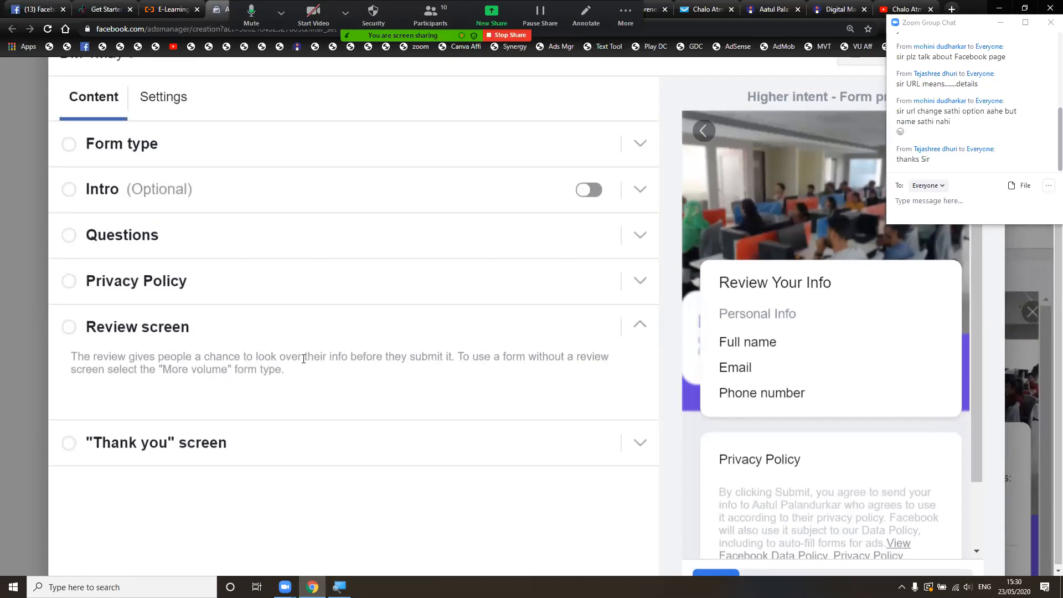
- In the thank-you screen settings, paste the Facebook page URL as the button's website link
click(350, 443)
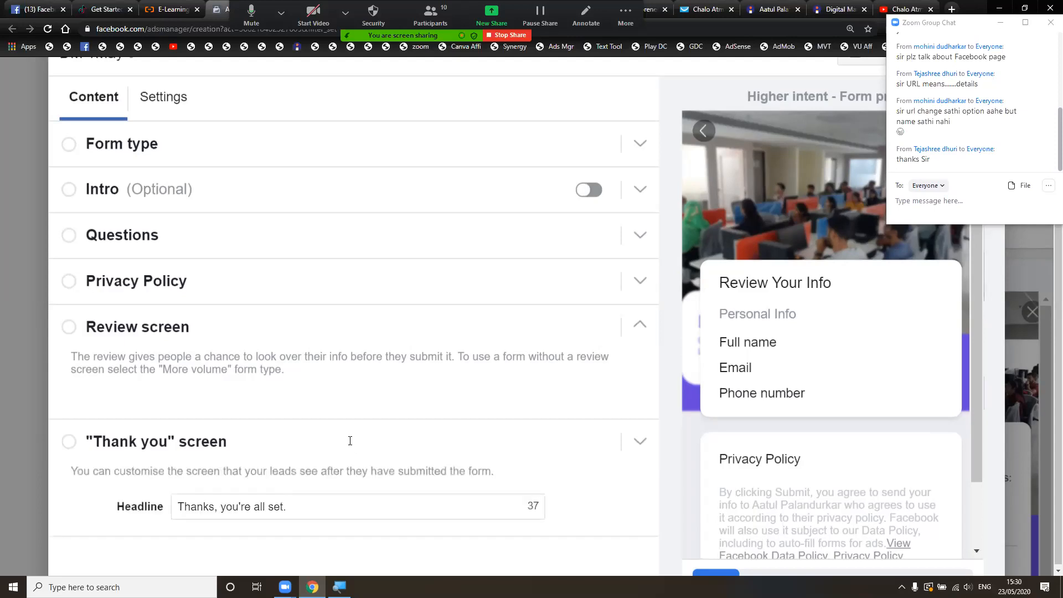
scroll(381, 407, down, 2)
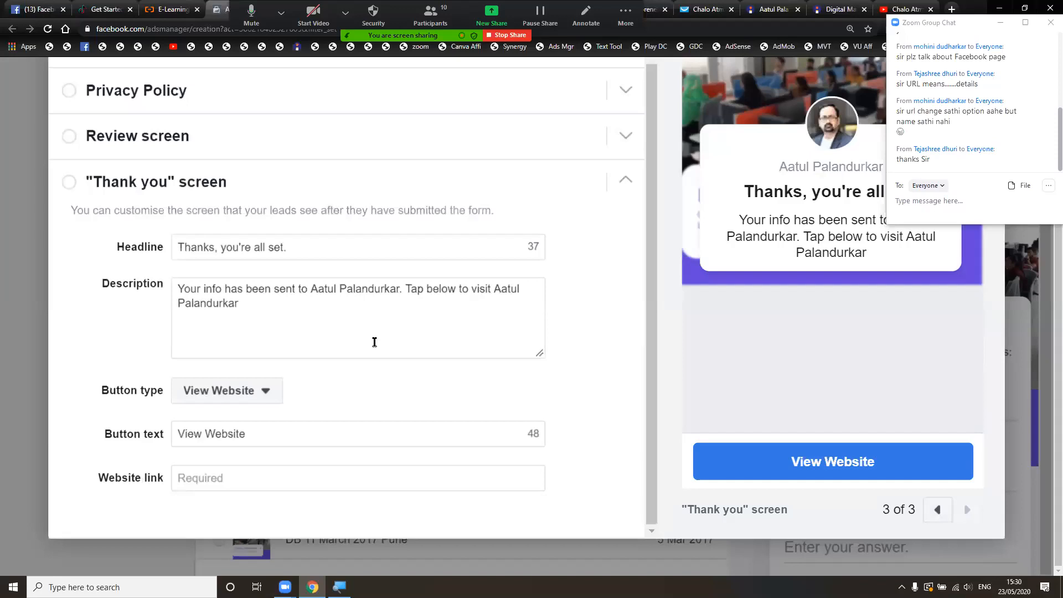
click(251, 438)
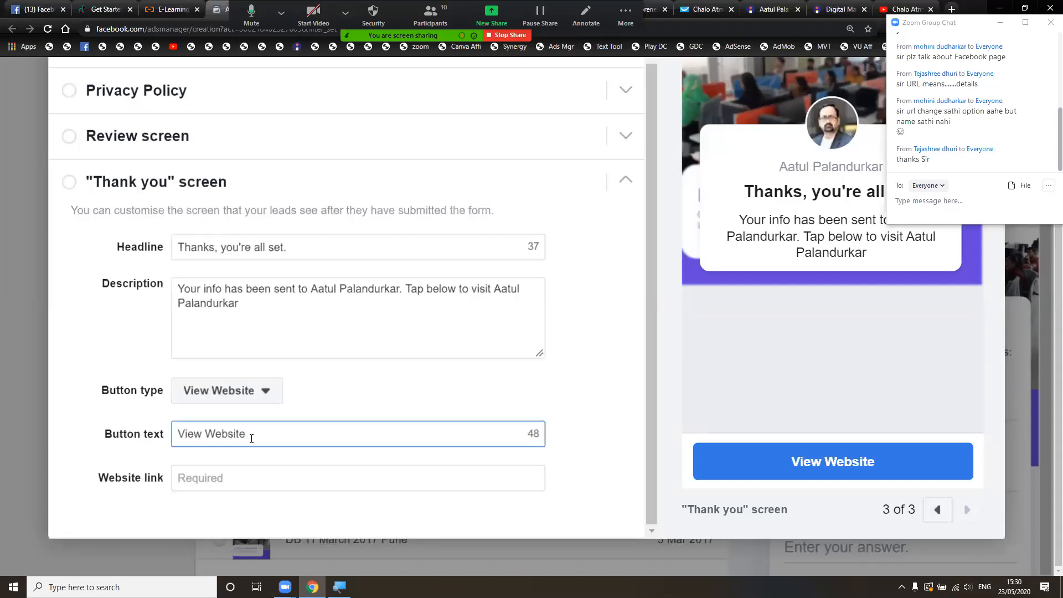
click(261, 484)
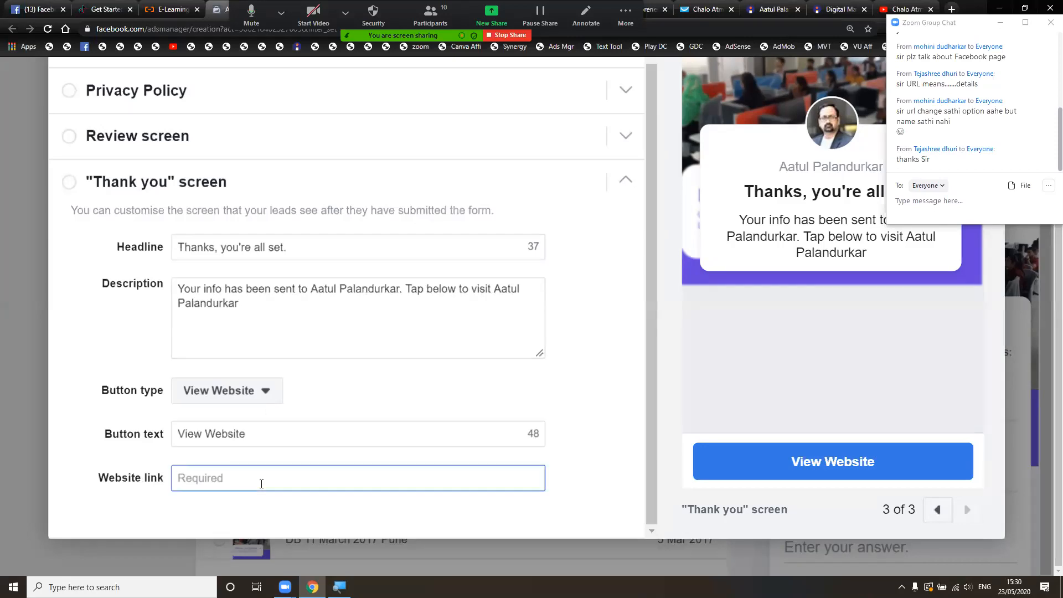
key(ctrl+v)
- Change the thank-you button text to 'Visit my Facebook Page', fixing the capitalisation typo
click(331, 439)
key(ctrl+a)
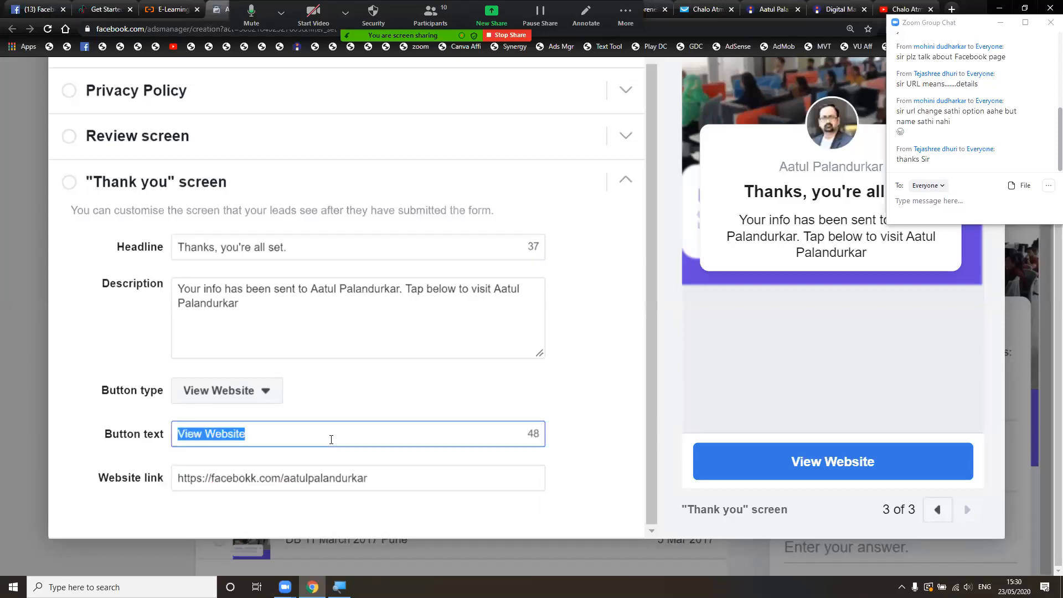
text(Visit m)
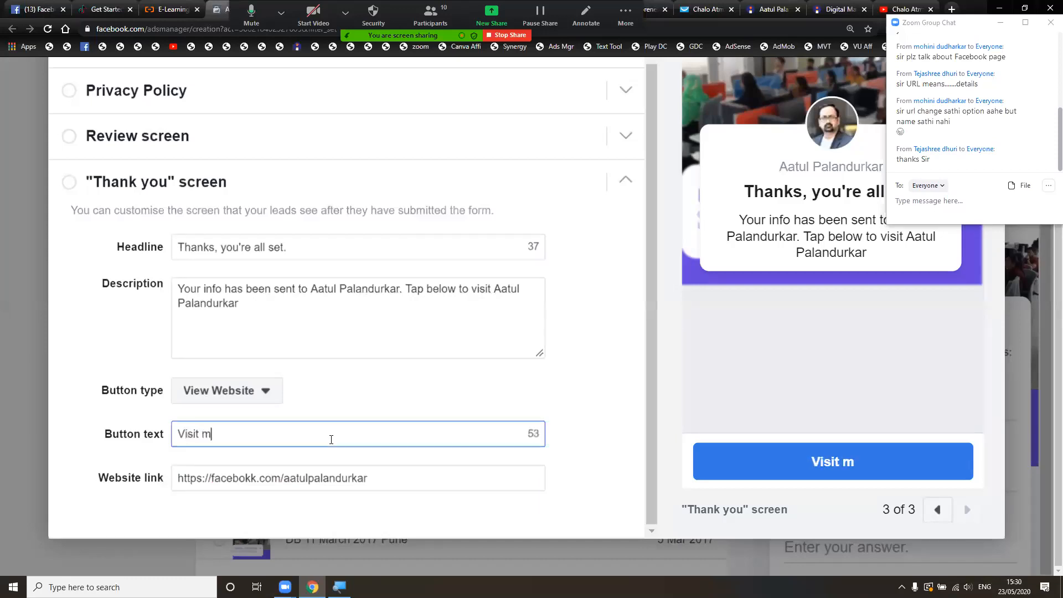
text(y Facebook PAge)
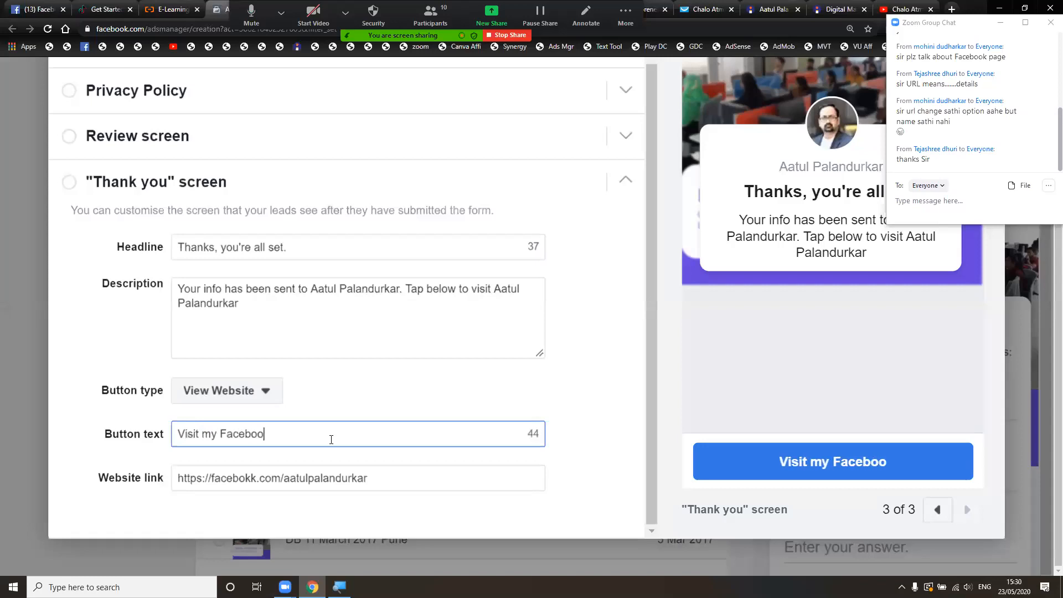
key(Left)
key(Left)
key(BackSpace)
text(a)
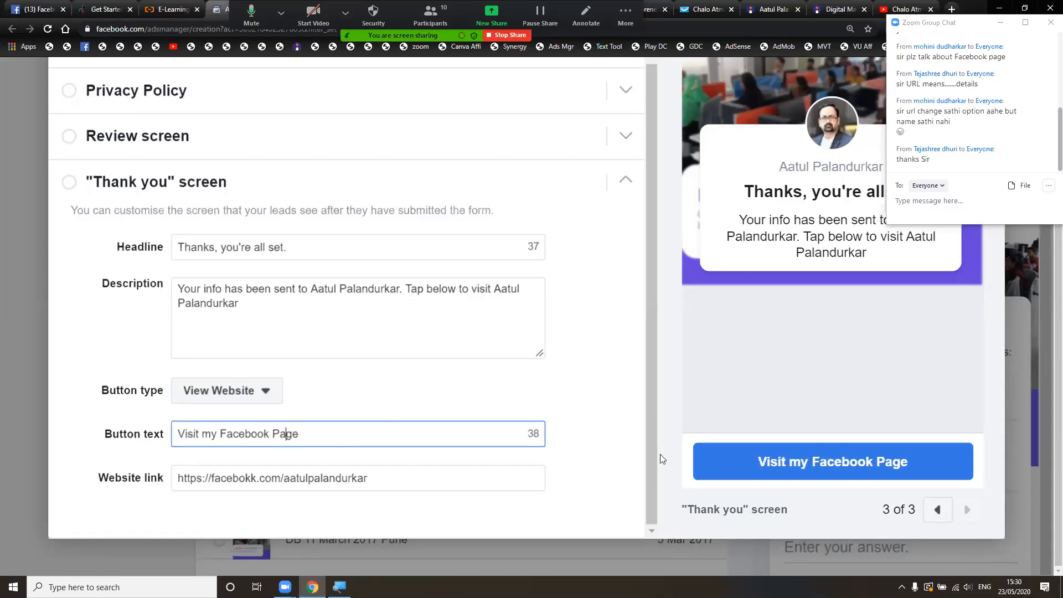
click(274, 396)
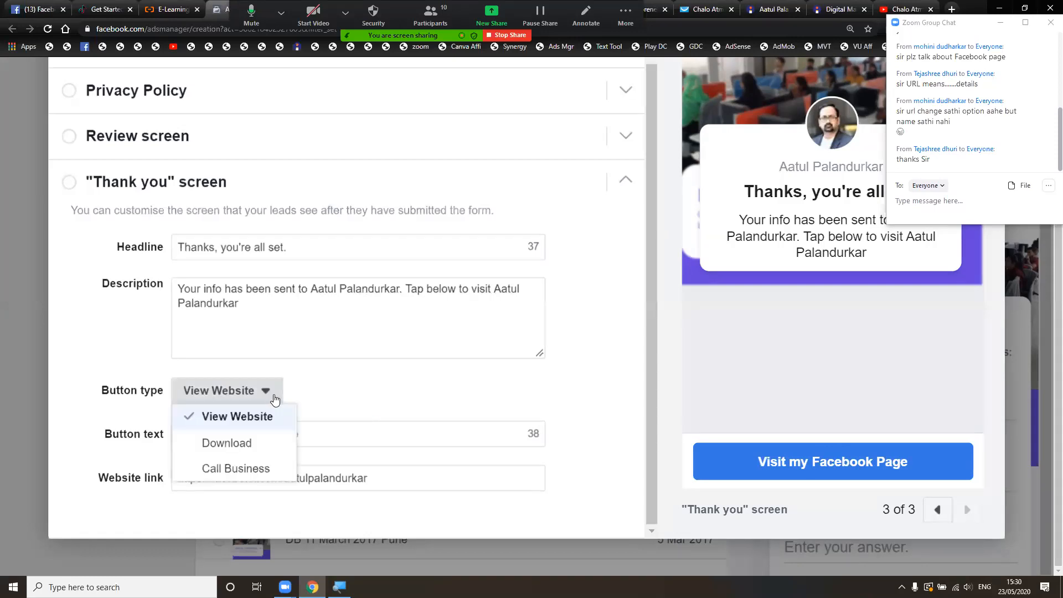
- Make the thank-you button a Call Business button labelled 'Call me now'
click(281, 472)
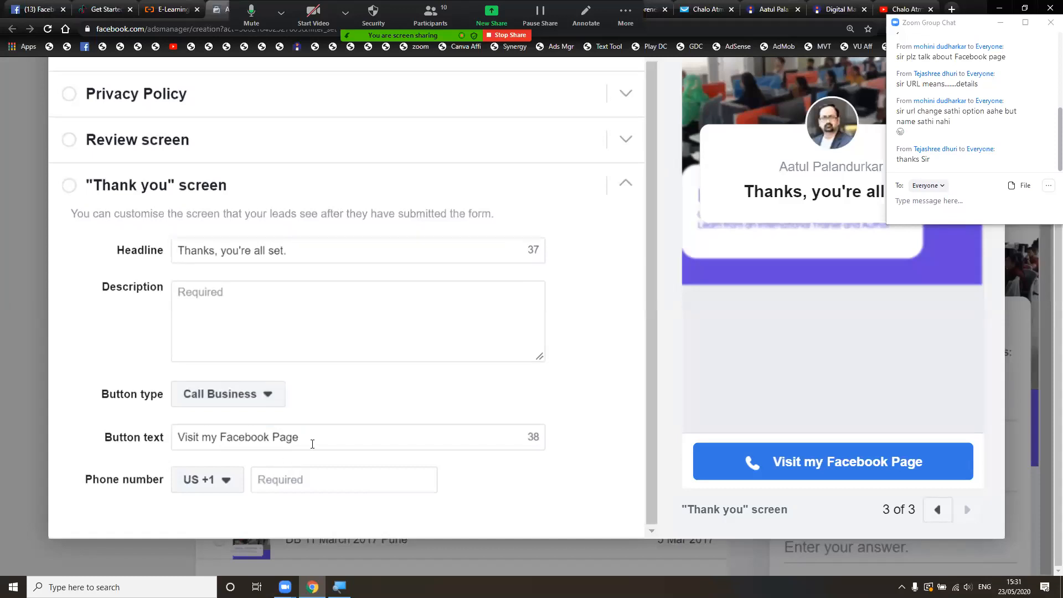
click(329, 439)
key(ctrl+a)
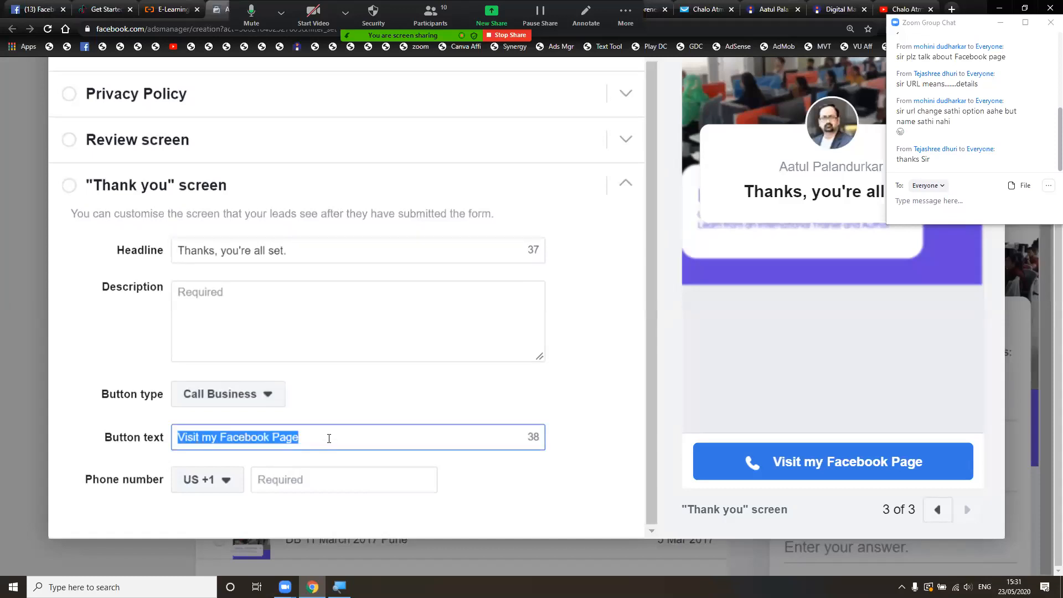
text(Call me now)
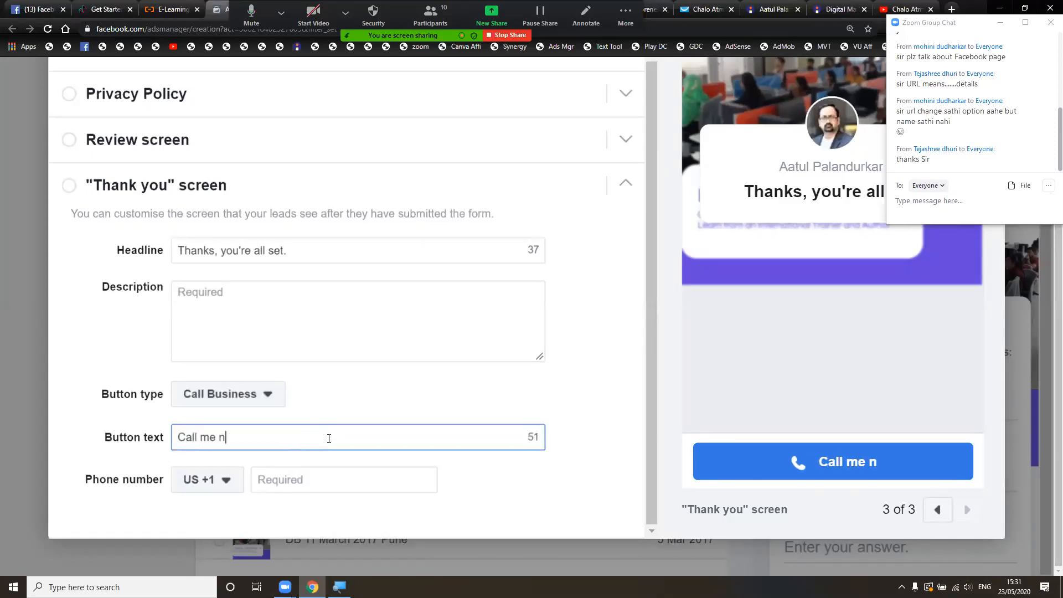
- Enter the business phone number with the India +91 country code
click(327, 481)
click(239, 484)
text(in)
click(288, 377)
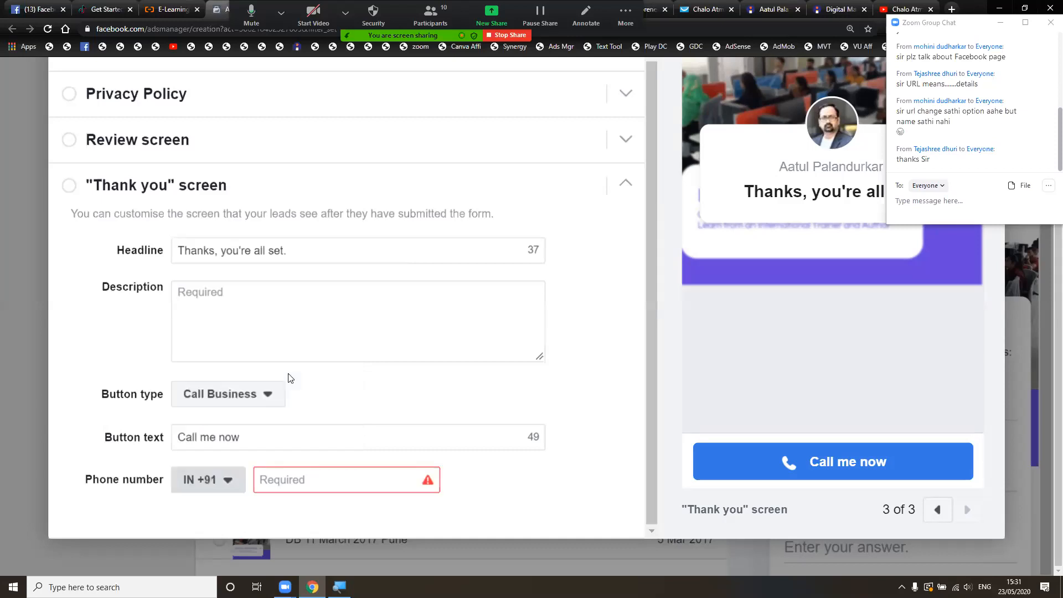
click(272, 480)
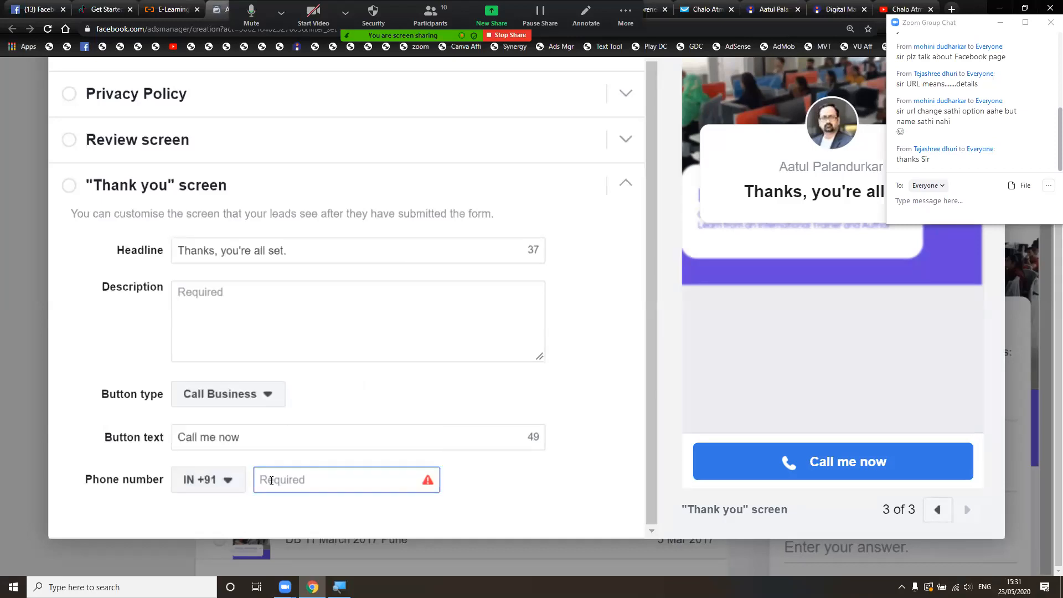
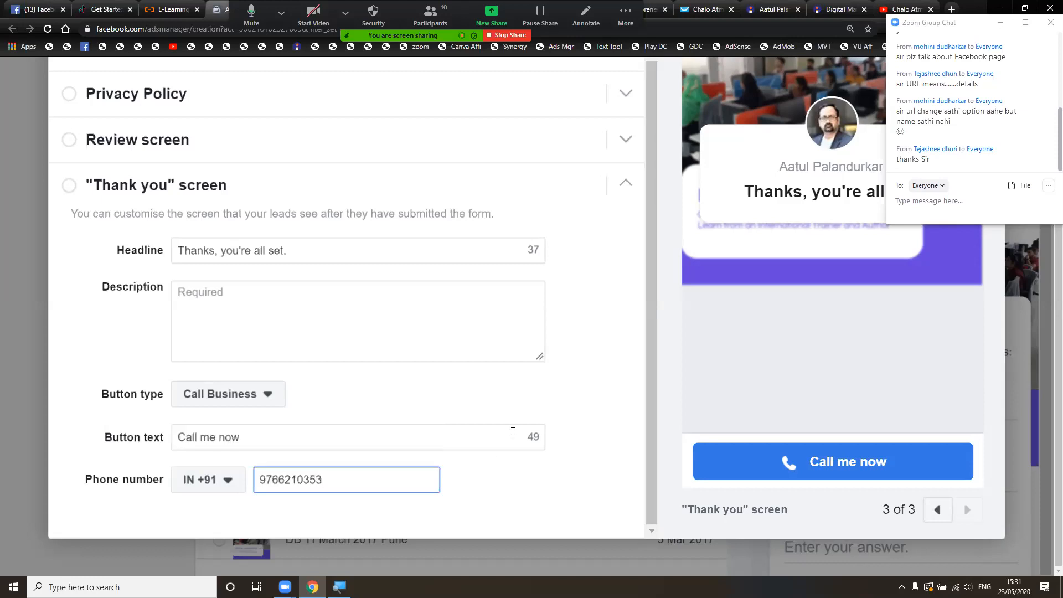
click(509, 389)
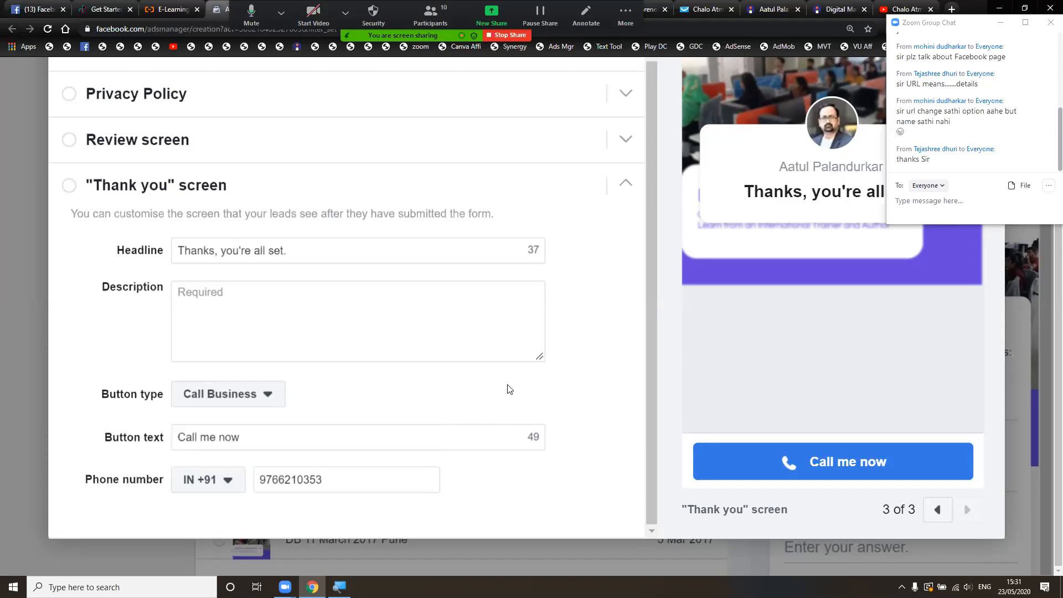
- Set the thank-you description to 'We will contact you soon.'
click(414, 316)
text(Th)
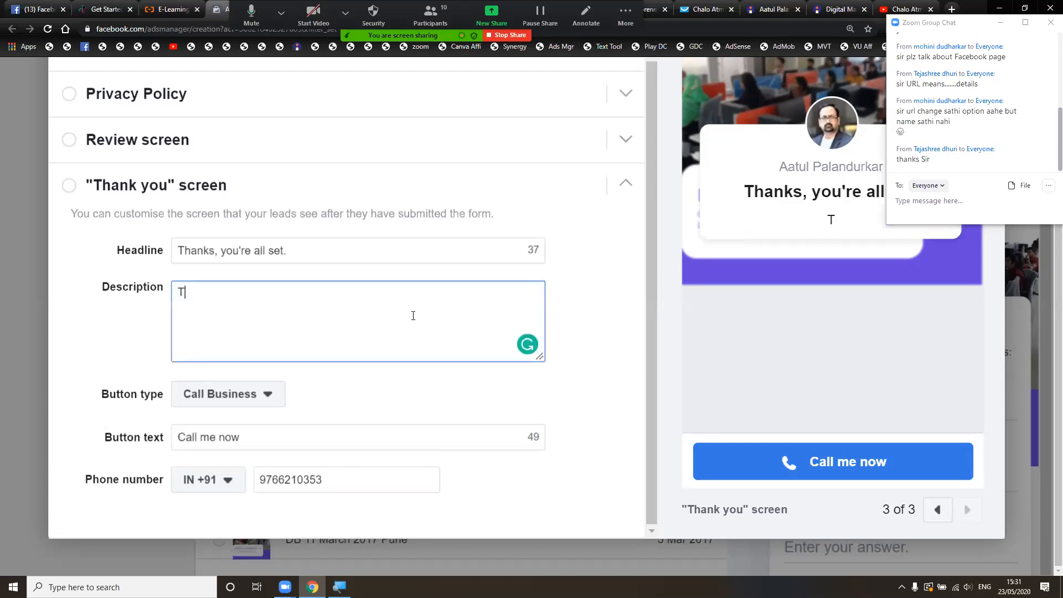
key(BackSpace)
key(BackSpace)
text(We will contact)
text(you)
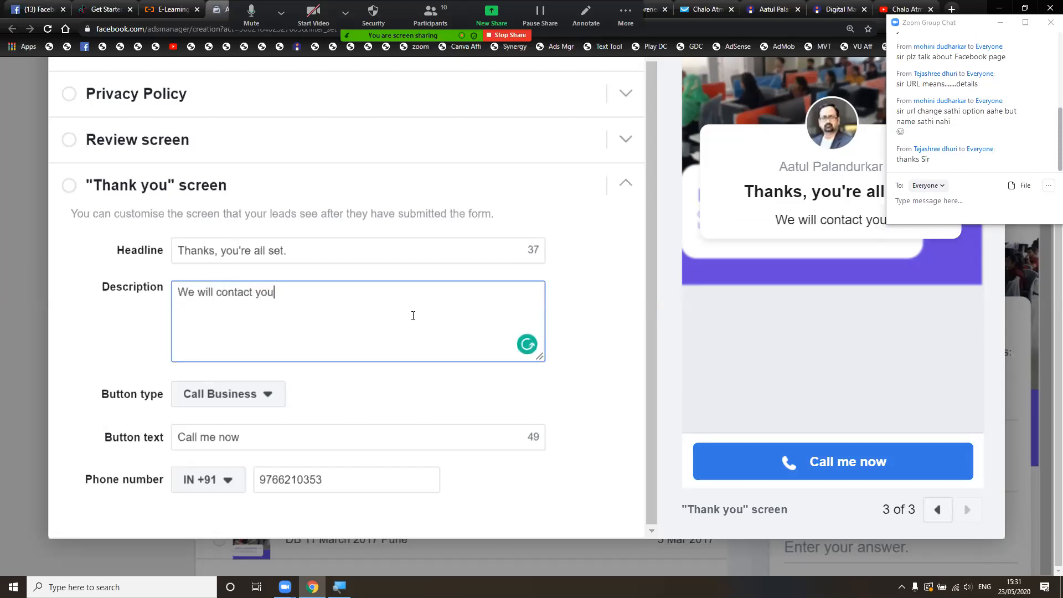
text( soon.)
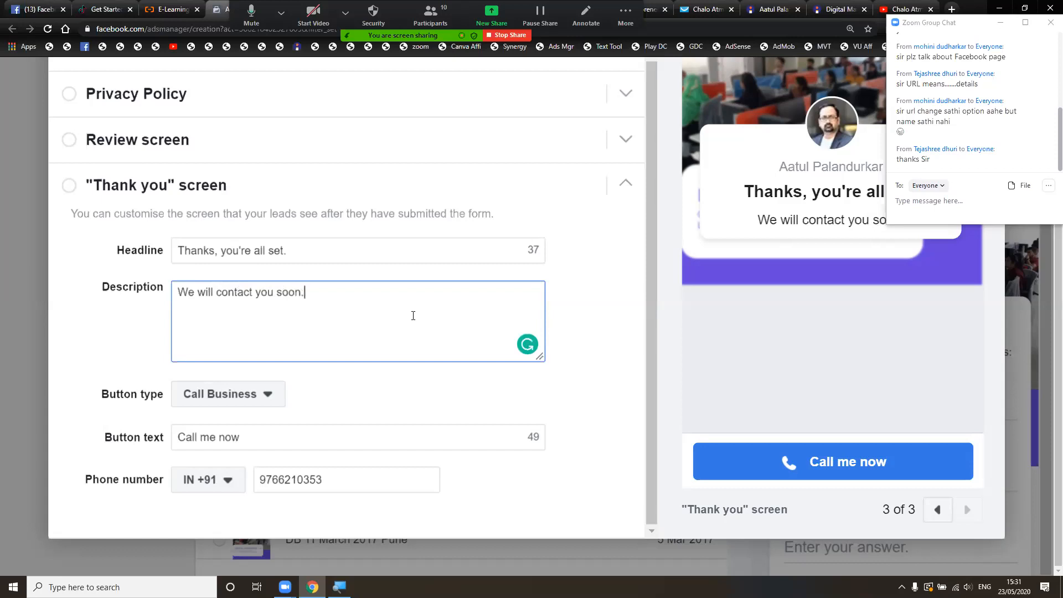
click(598, 384)
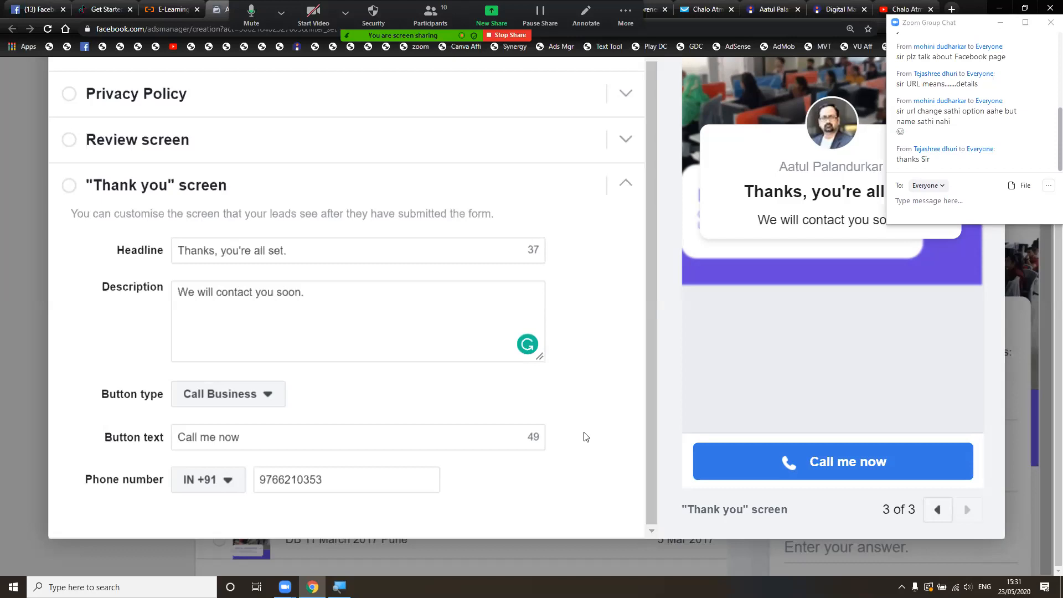
- Move the Zoom chat window out of the way and try closing the form editor
scroll(570, 458, up, 5)
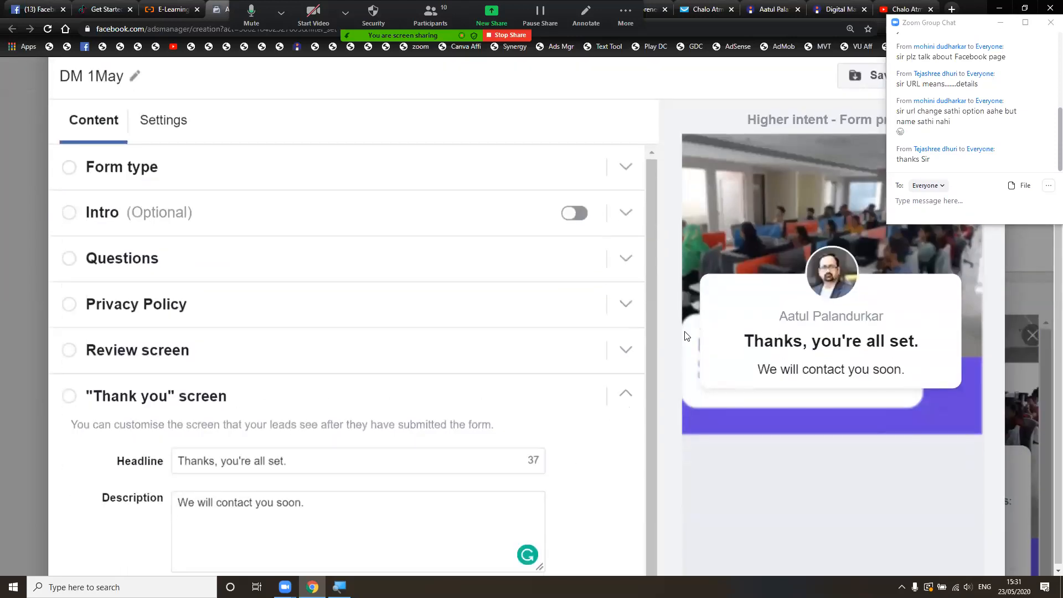
scroll(804, 228, up, 1)
scroll(804, 228, down, 1)
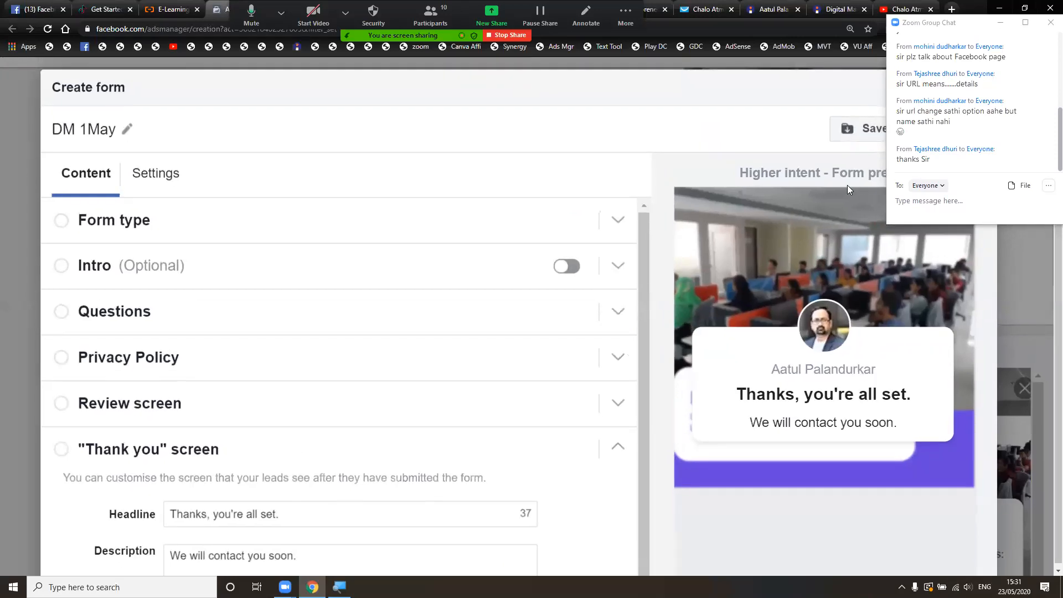
click(929, 201)
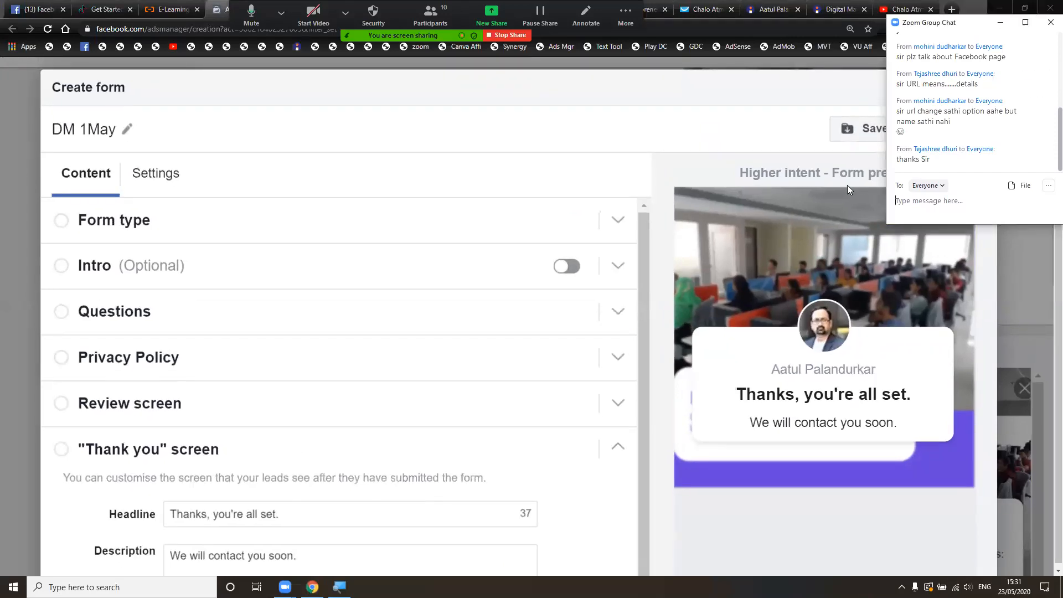
drag(966, 23, 961, 230)
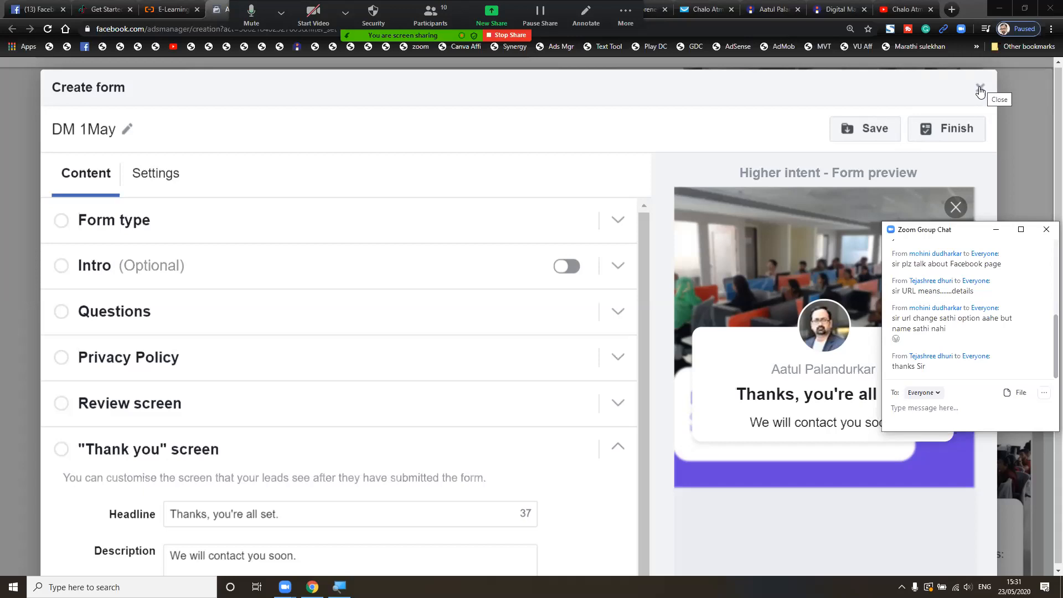
click(979, 90)
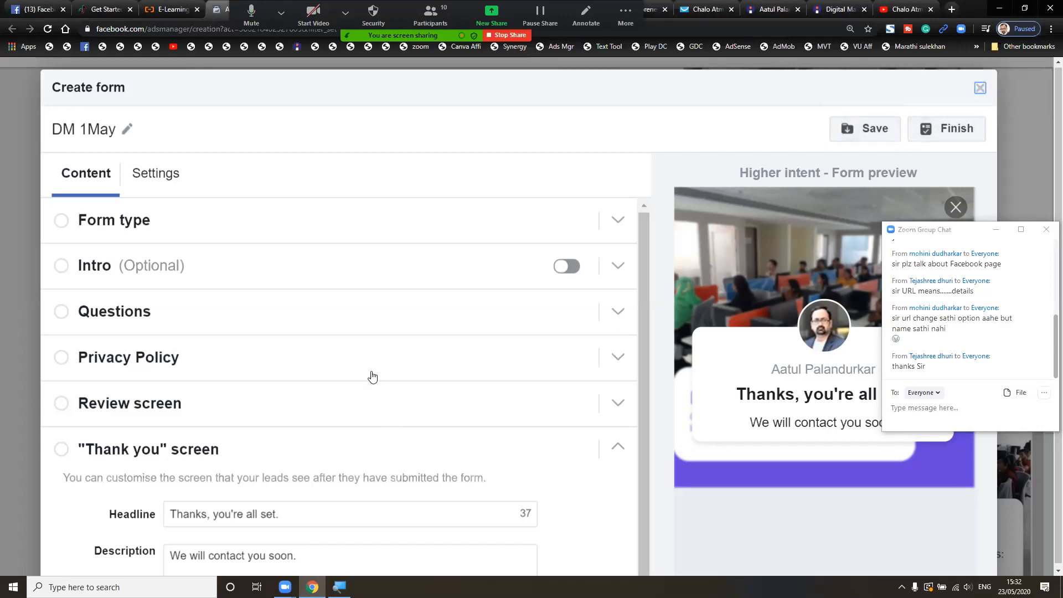
- Collapse the Thank you and Review screen sections, then close the Create form editor
scroll(294, 409, down, 1)
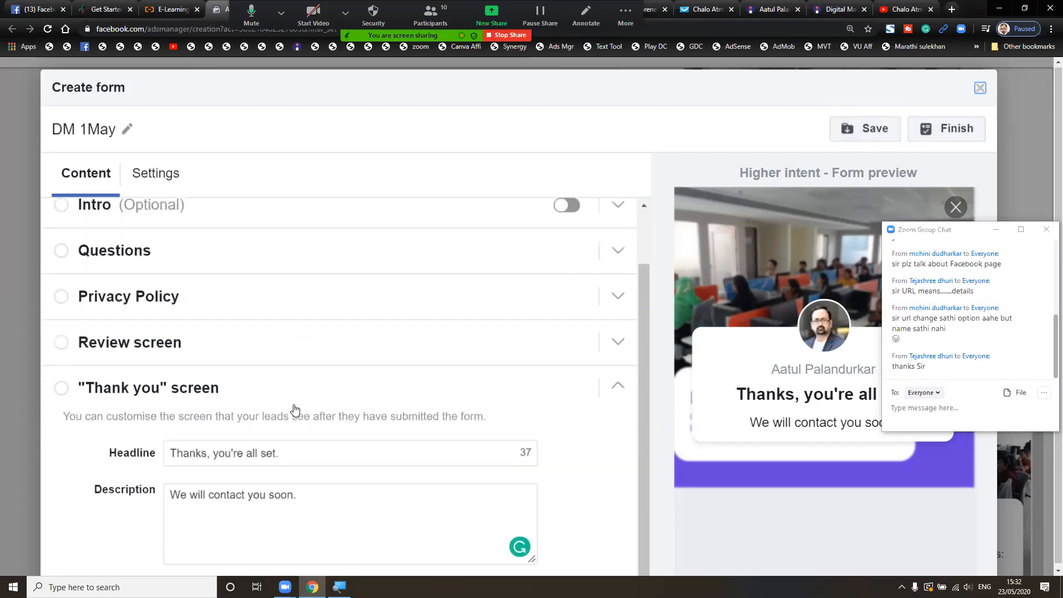
click(58, 388)
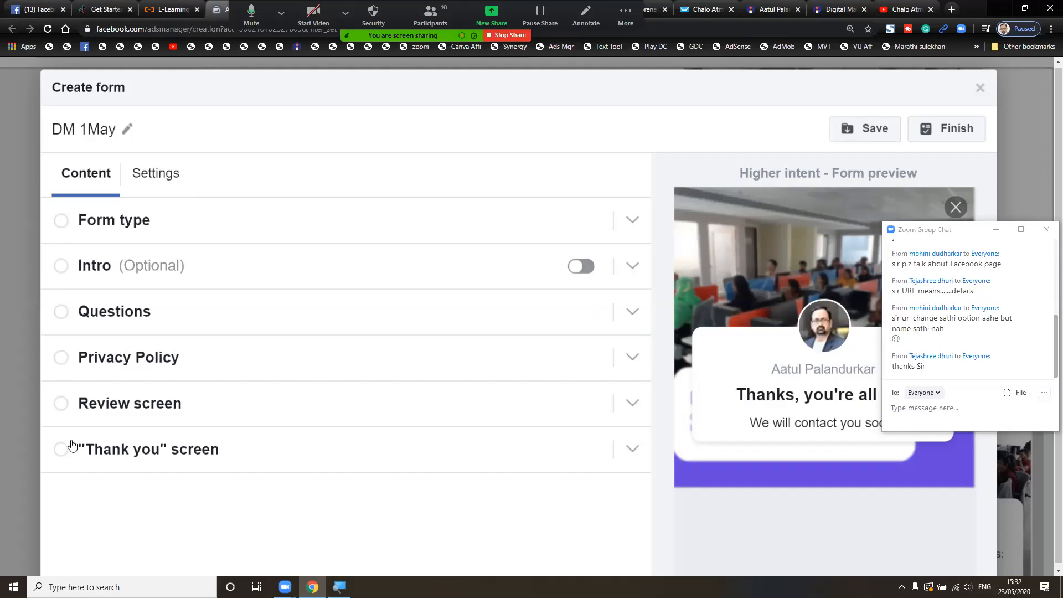
click(65, 398)
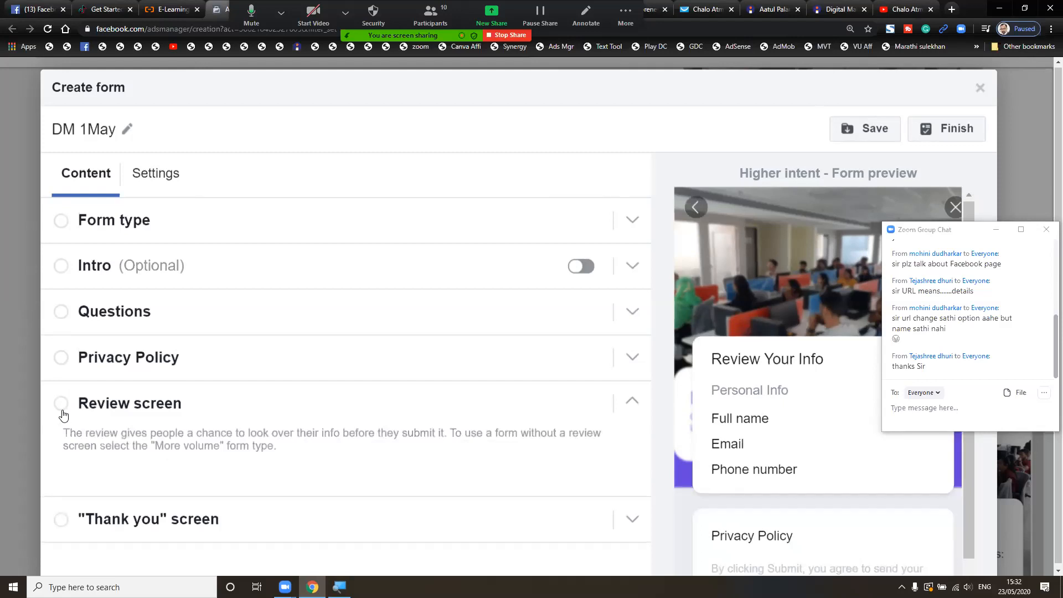
click(80, 404)
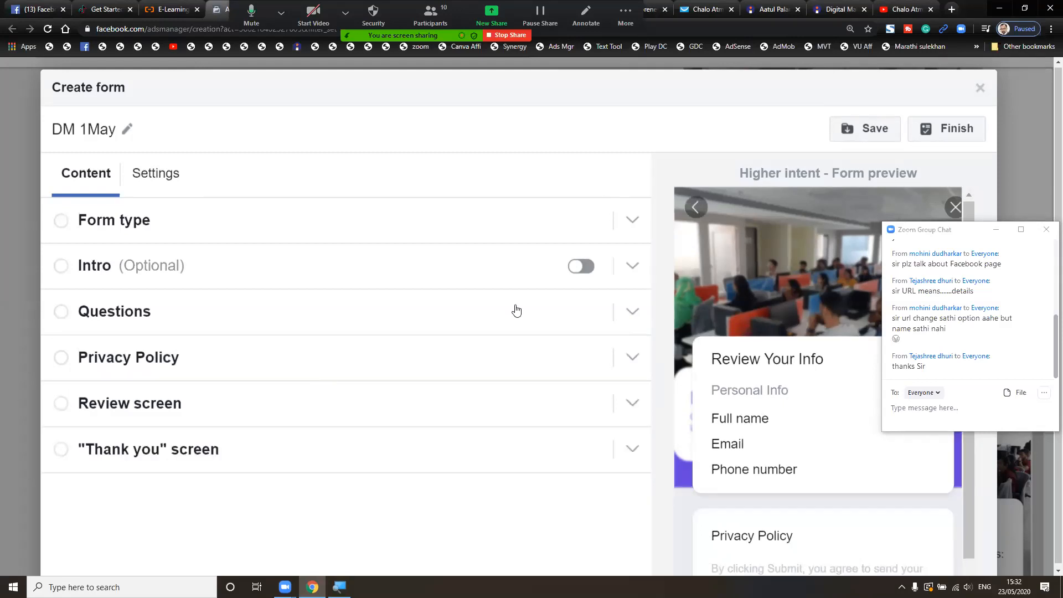
click(980, 89)
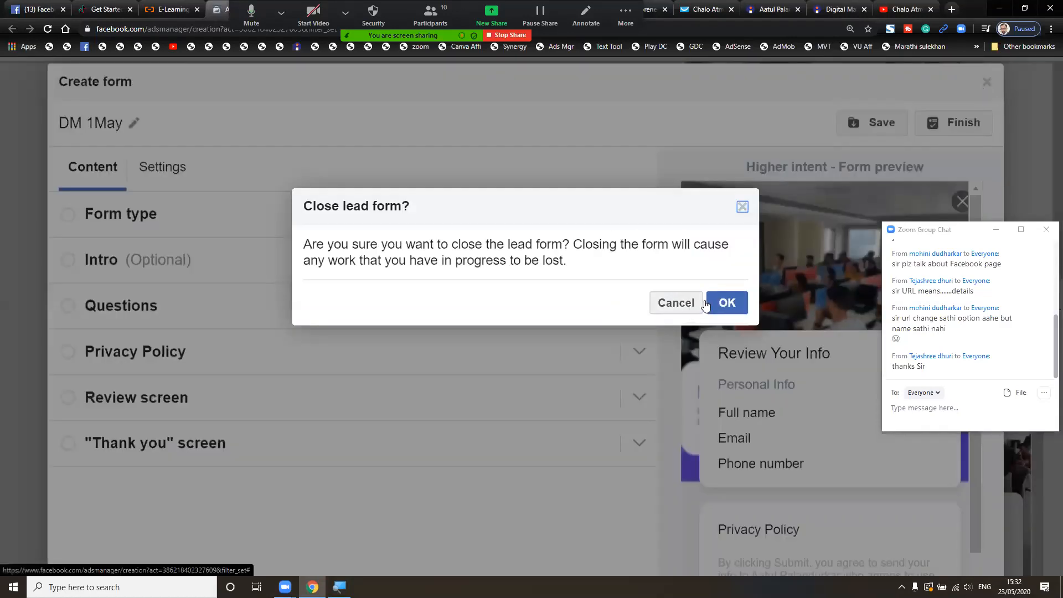
- Confirm closing the lead form and scroll down past the Instant form list to Tracking
click(724, 302)
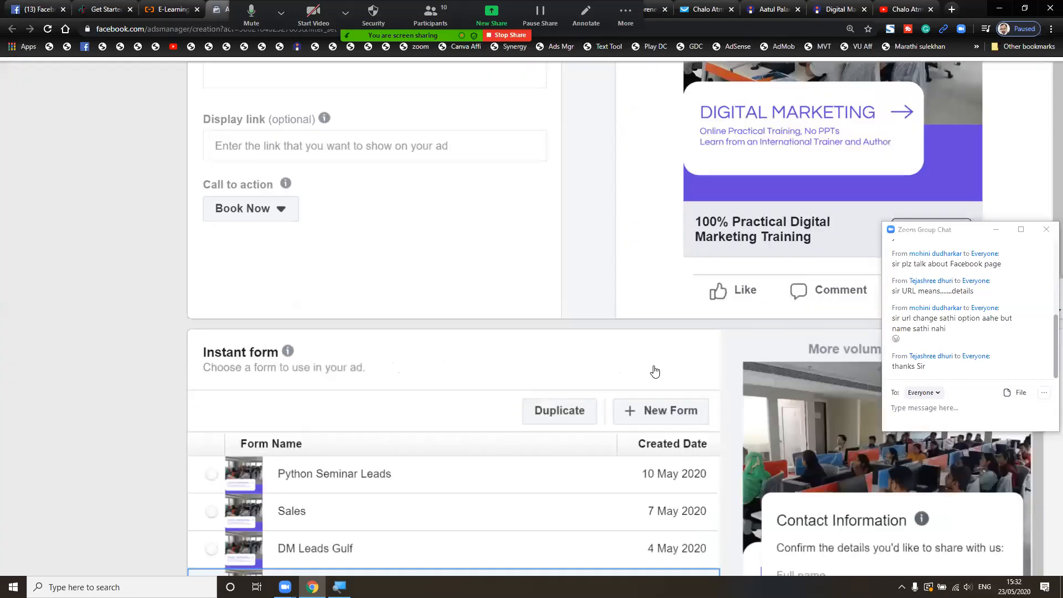
scroll(655, 369, down, 4)
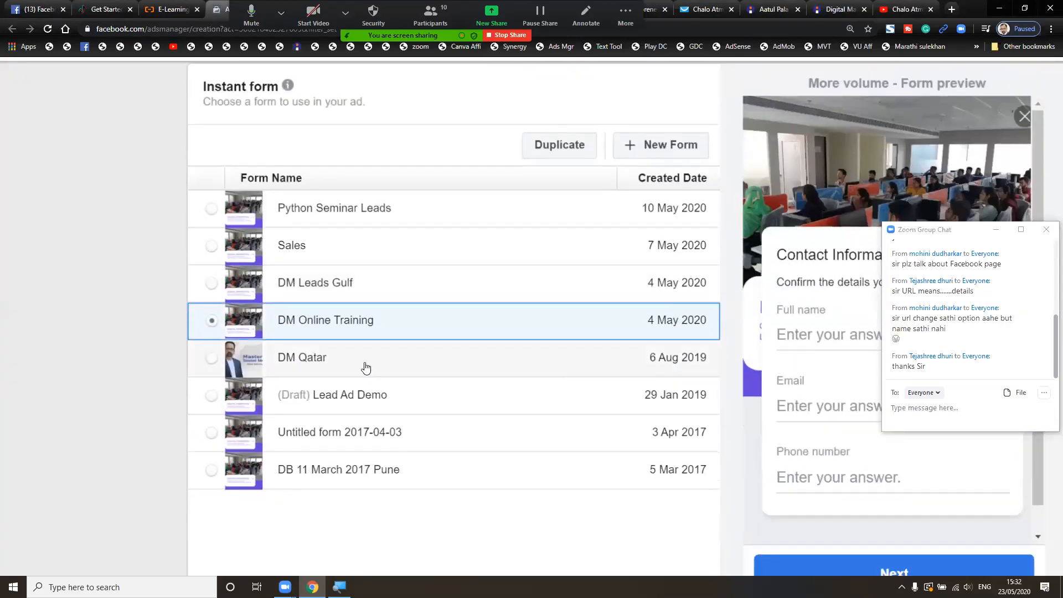
scroll(563, 433, down, 2)
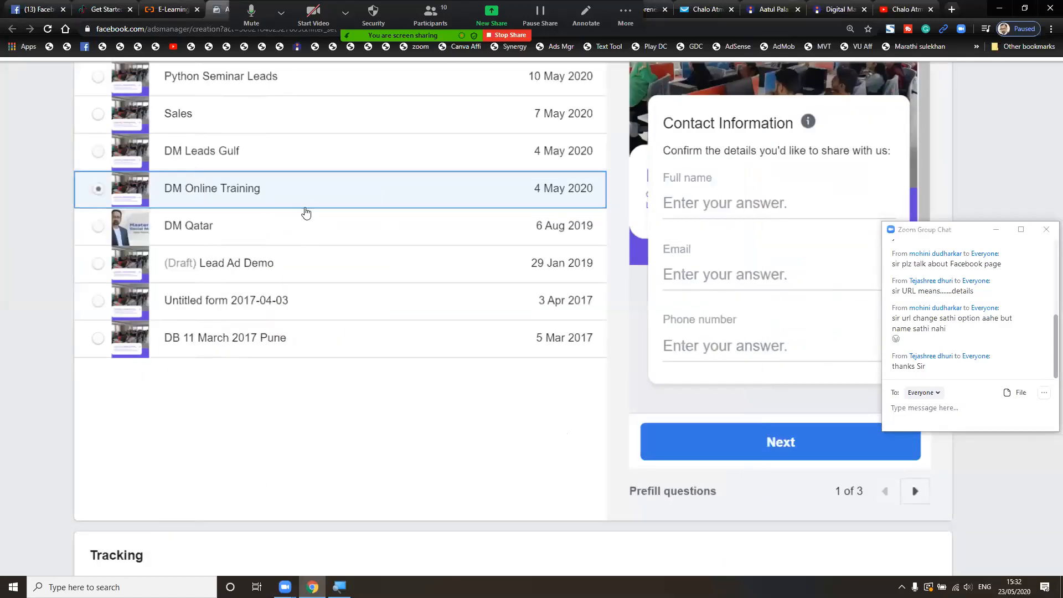
scroll(491, 409, down, 5)
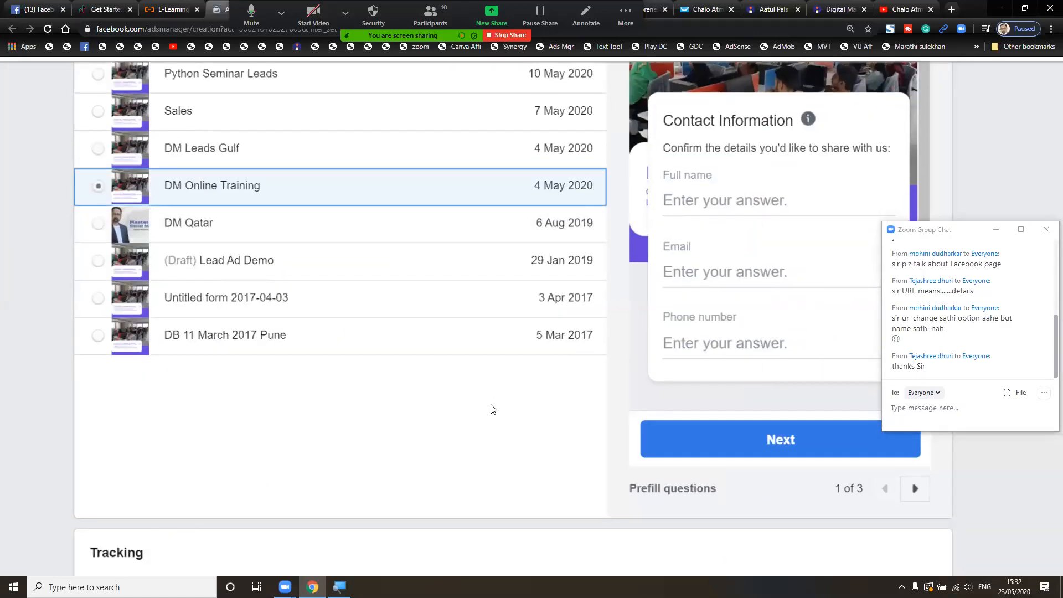
scroll(491, 409, down, 2)
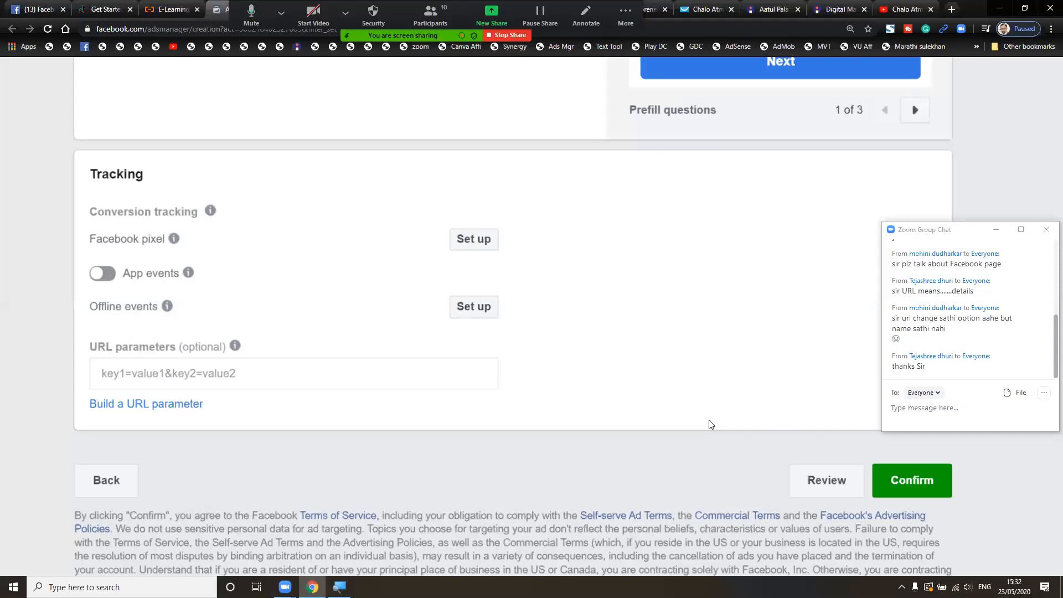
click(922, 481)
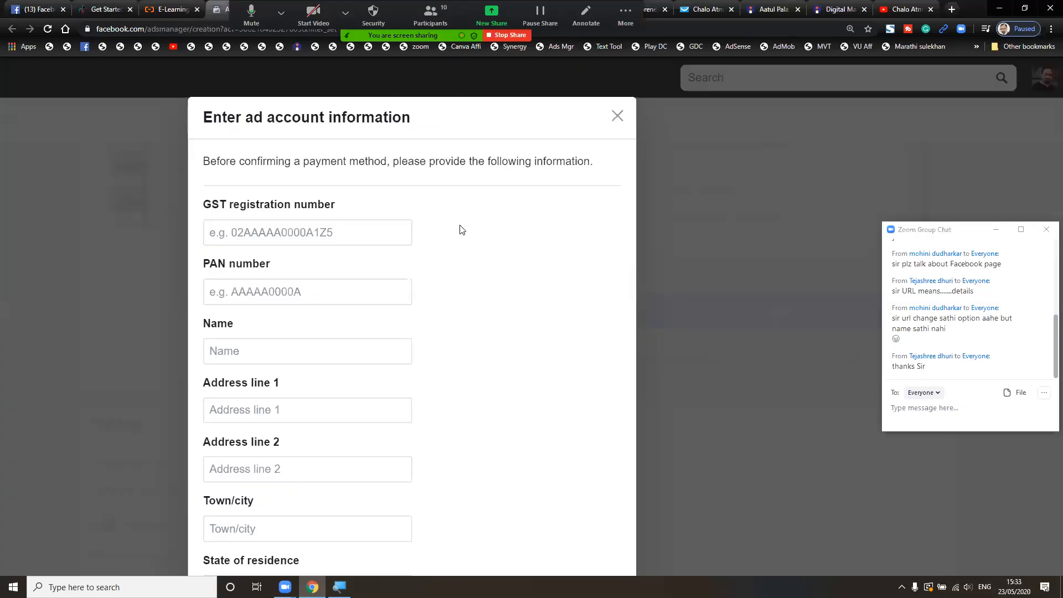
drag(204, 202, 335, 200)
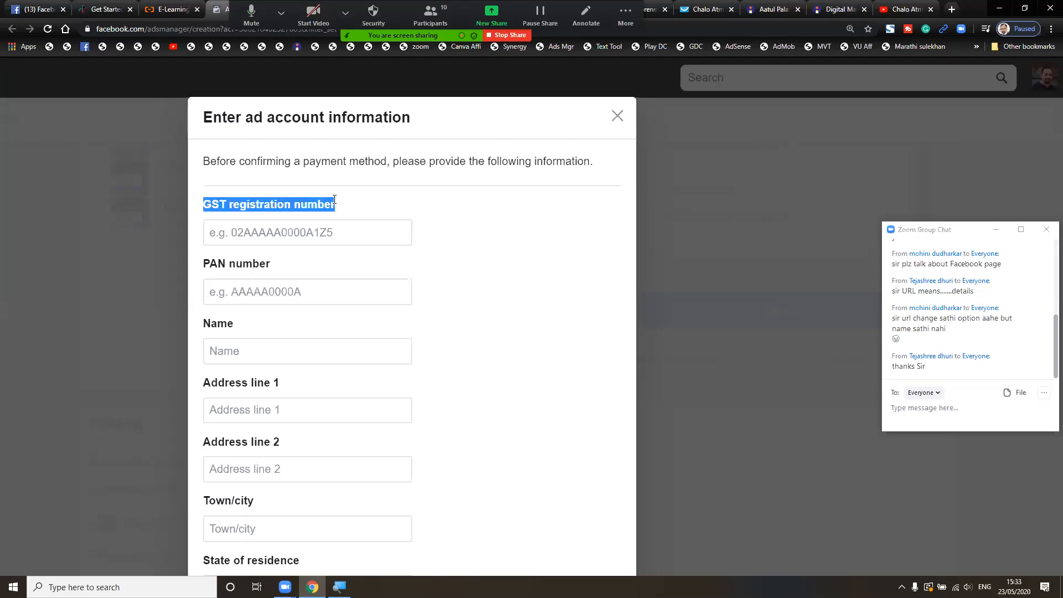
click(349, 232)
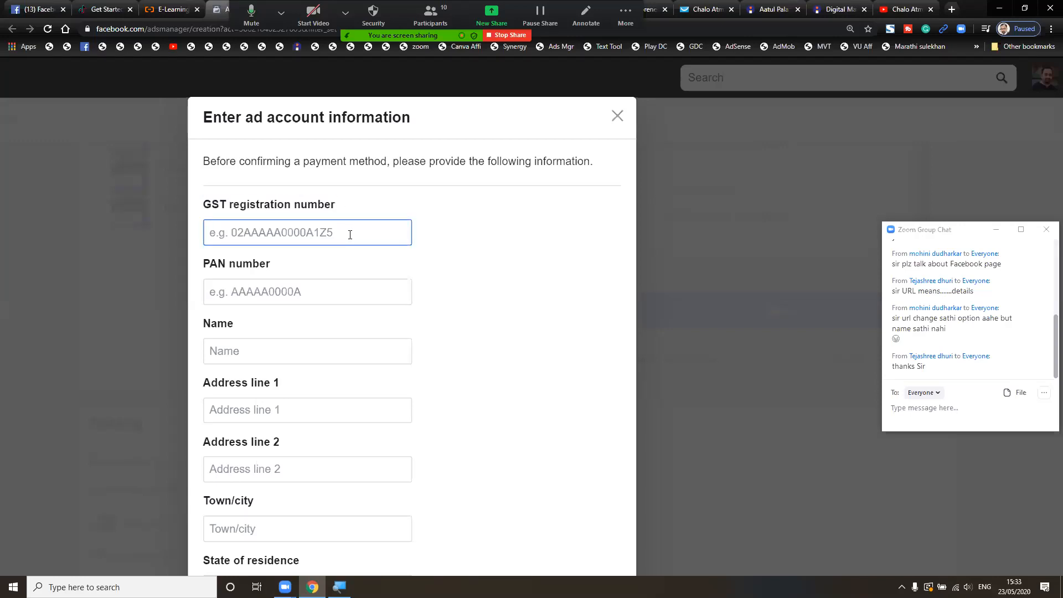
click(339, 291)
click(349, 359)
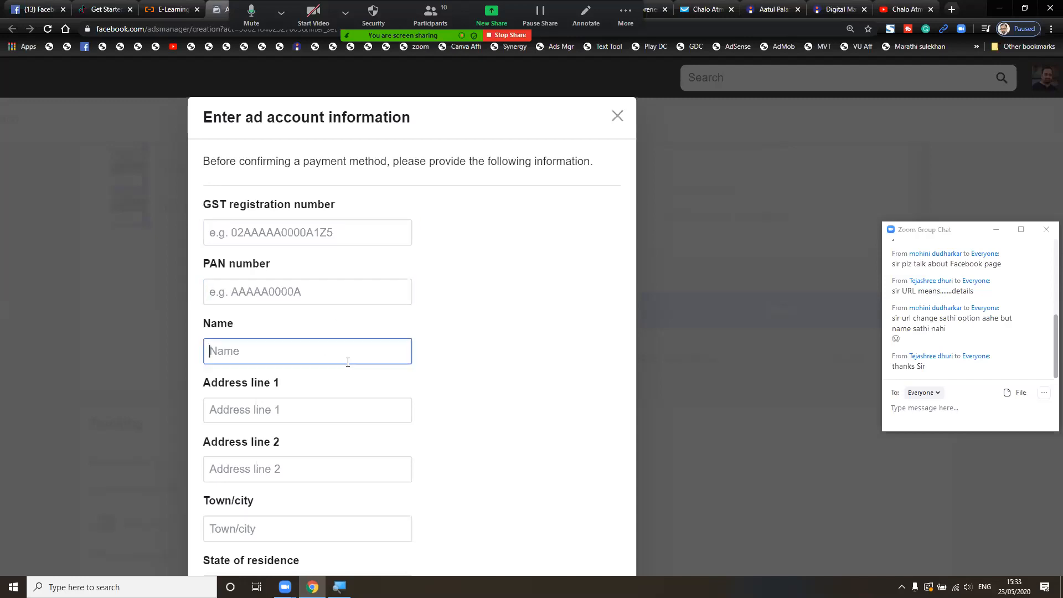
scroll(363, 383, down, 2)
scroll(363, 383, down, 2)
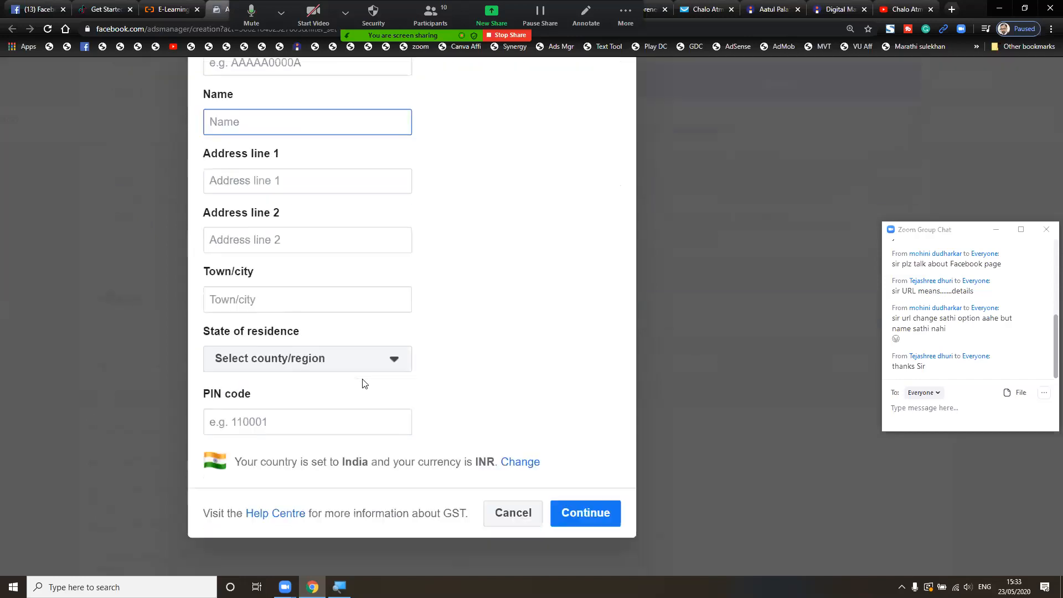
scroll(364, 381, up, 1)
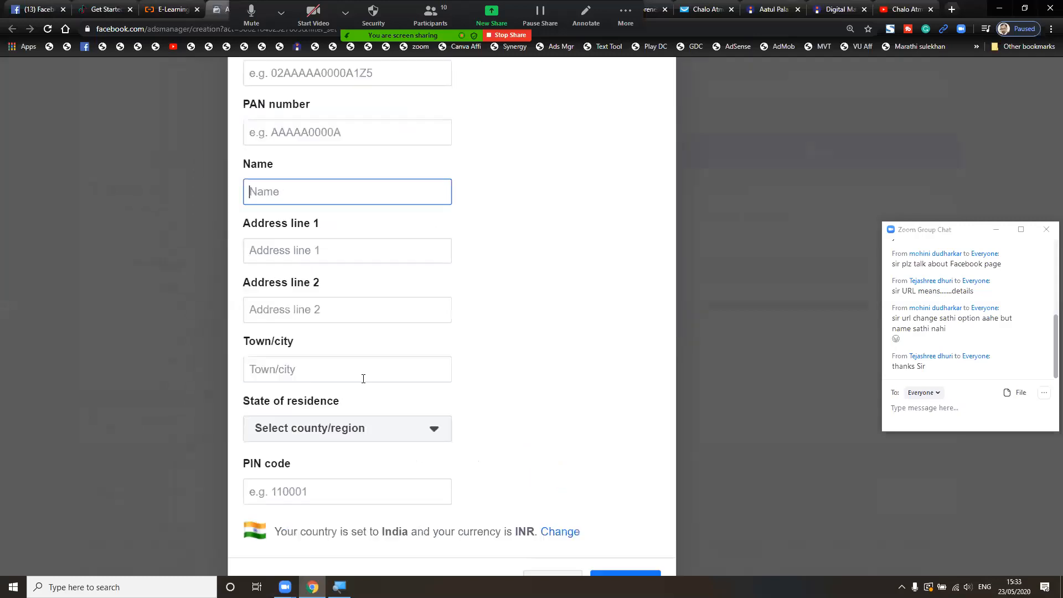
scroll(387, 399, down, 1)
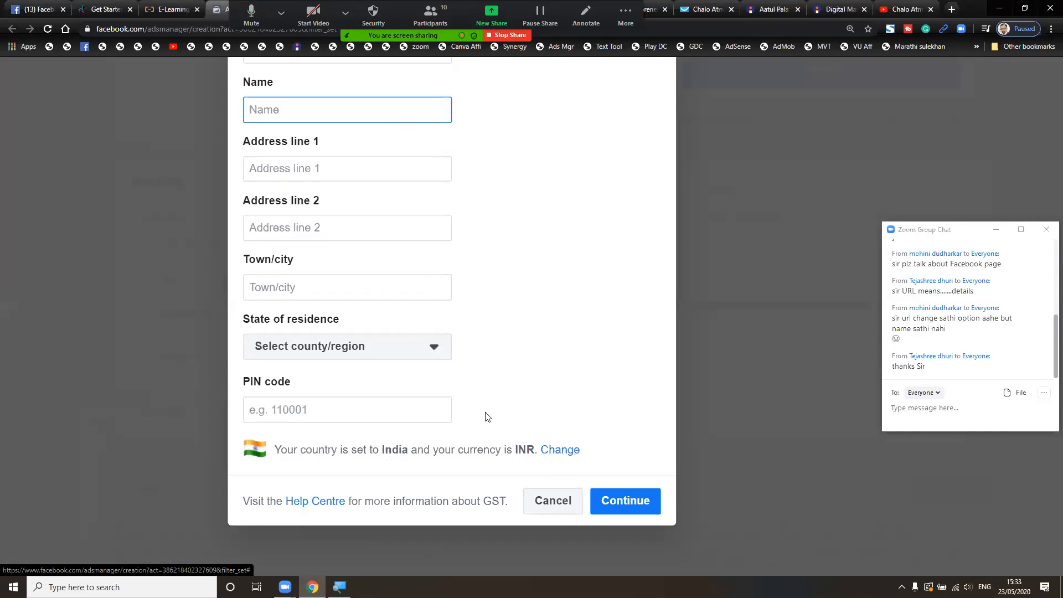
scroll(486, 416, up, 1)
scroll(486, 417, up, 1)
scroll(487, 416, down, 3)
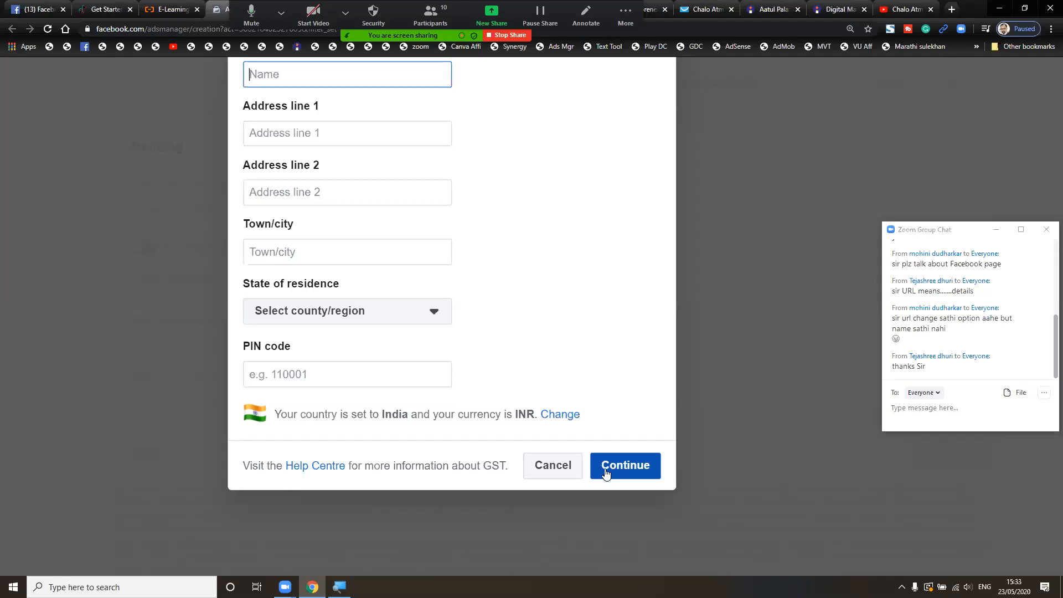
click(565, 475)
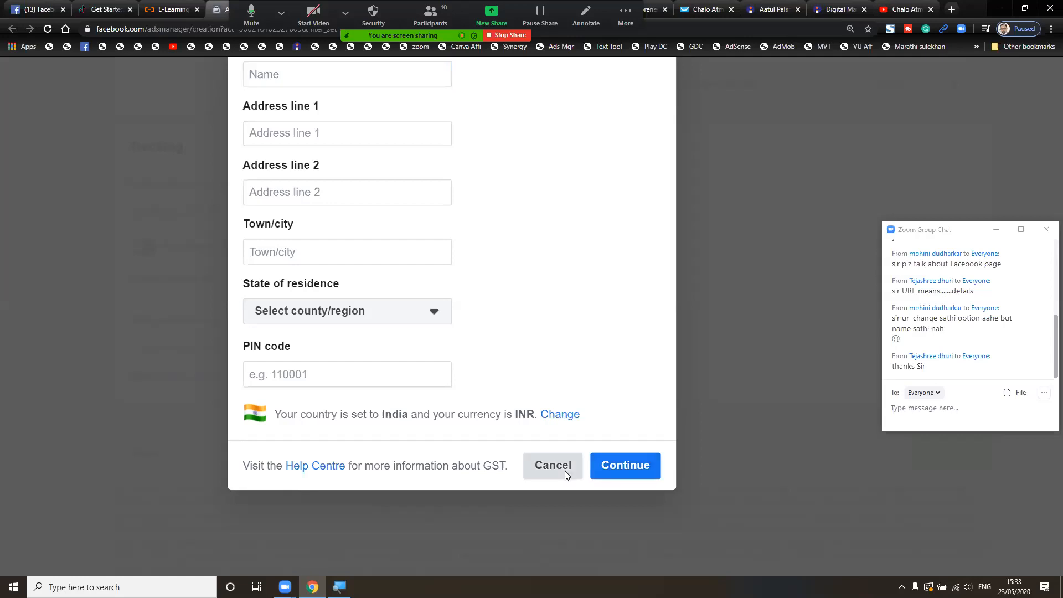
scroll(566, 475, up, 4)
scroll(565, 475, up, 6)
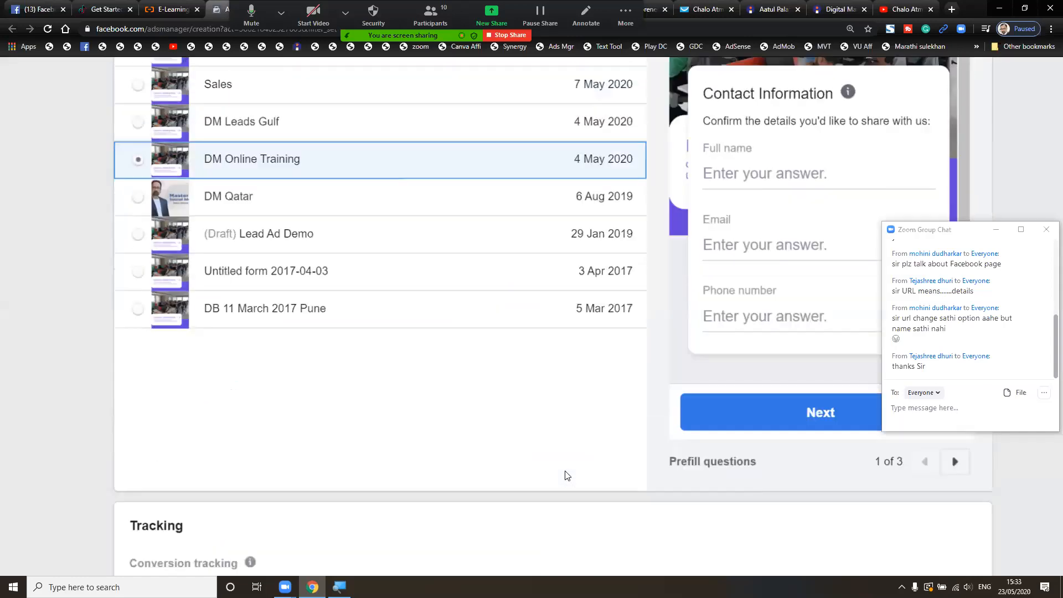
scroll(564, 475, up, 10)
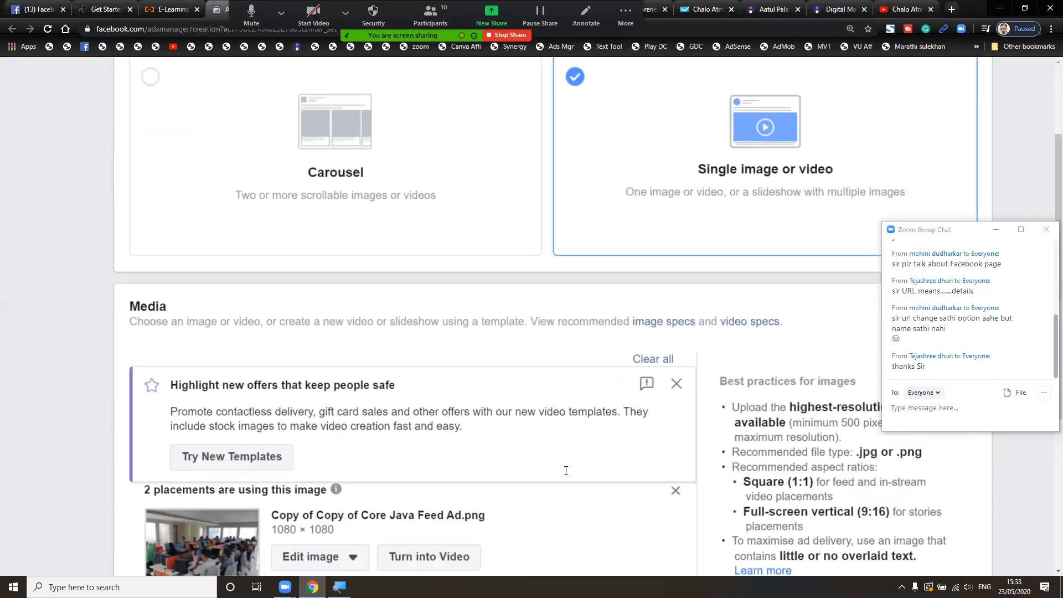
scroll(564, 475, up, 3)
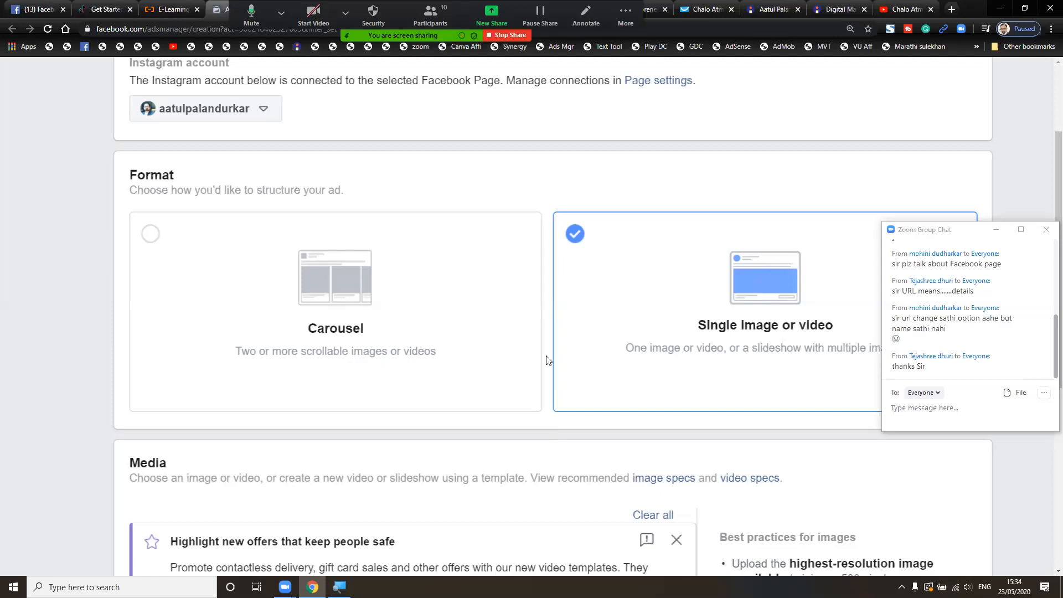
scroll(546, 360, up, 4)
scroll(547, 355, up, 1)
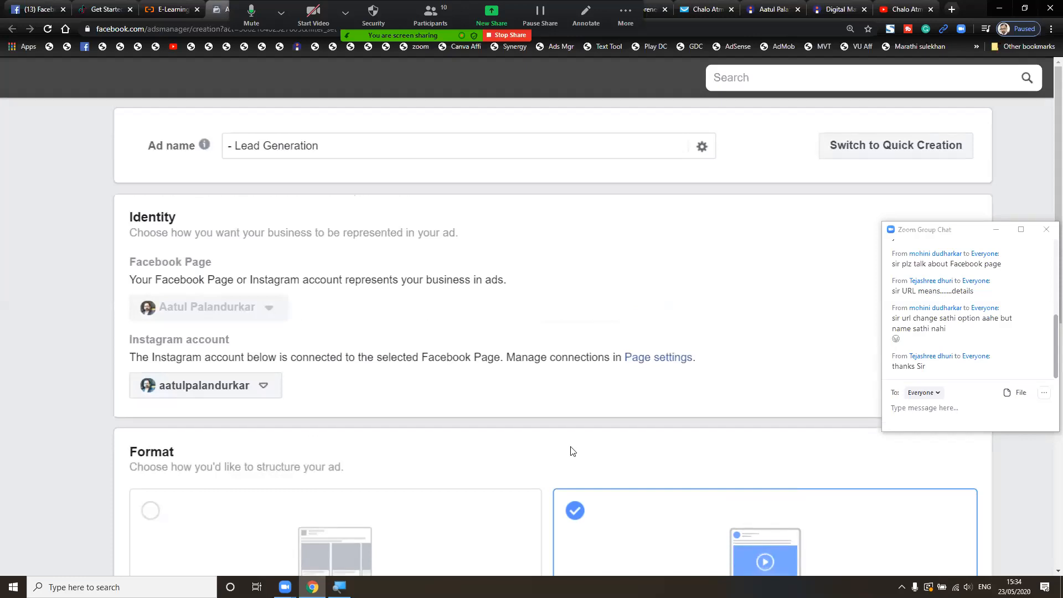
scroll(571, 452, down, 3)
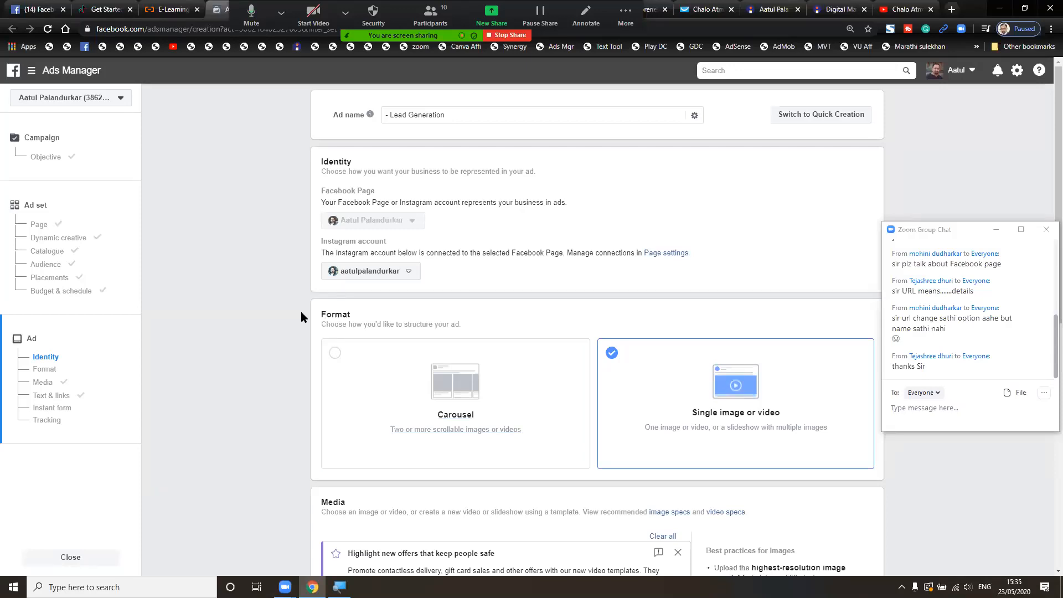
scroll(301, 311, down, 15)
scroll(302, 314, down, 6)
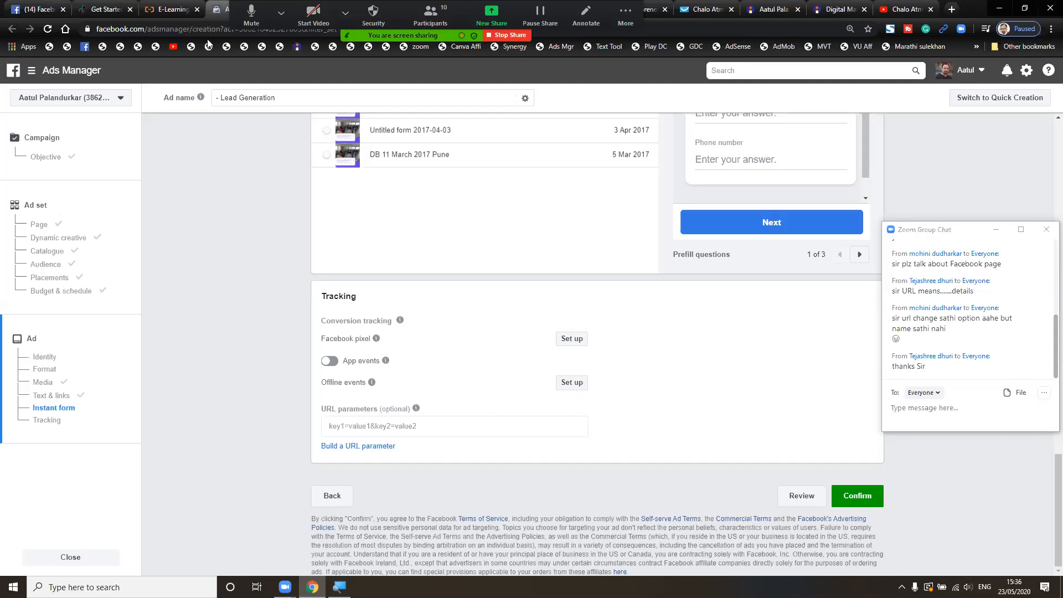
- Show the Zoom participants list and mute everyone, still allowing participants to unmute themselves
key(alt+u)
key(alt+m)
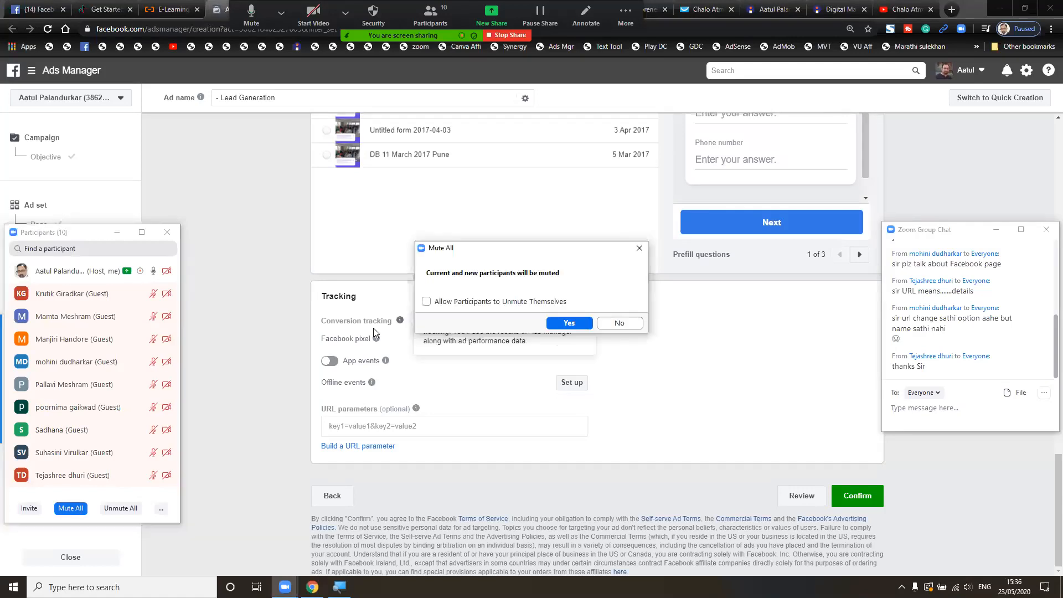
key(space)
key(Return)
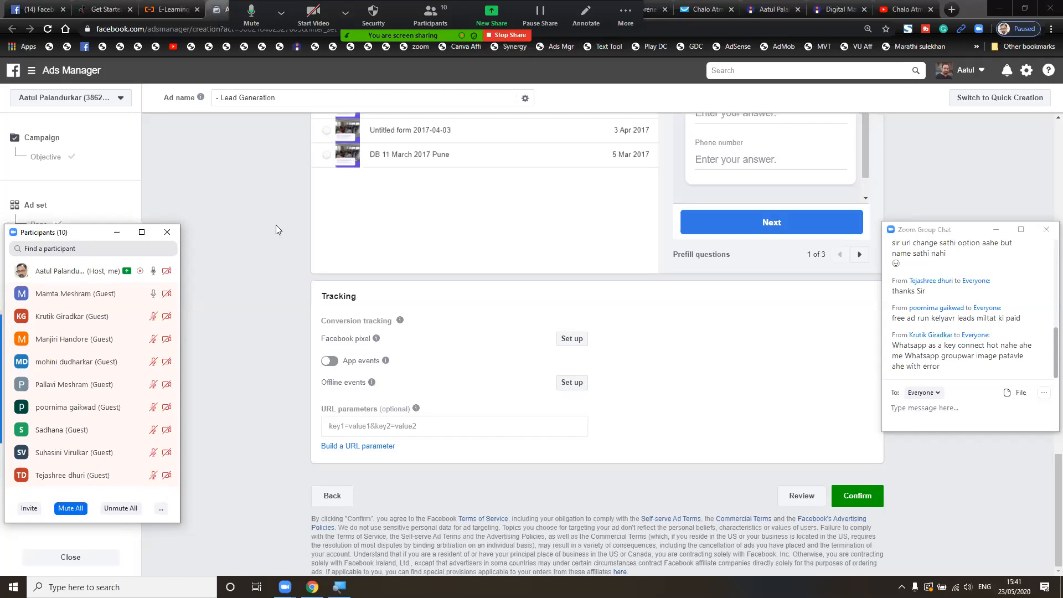
- Hide the meeting controls and open the Facebook Ads post on the Instagram profile
key(ctrl+alt+shift+h)
click(554, 5)
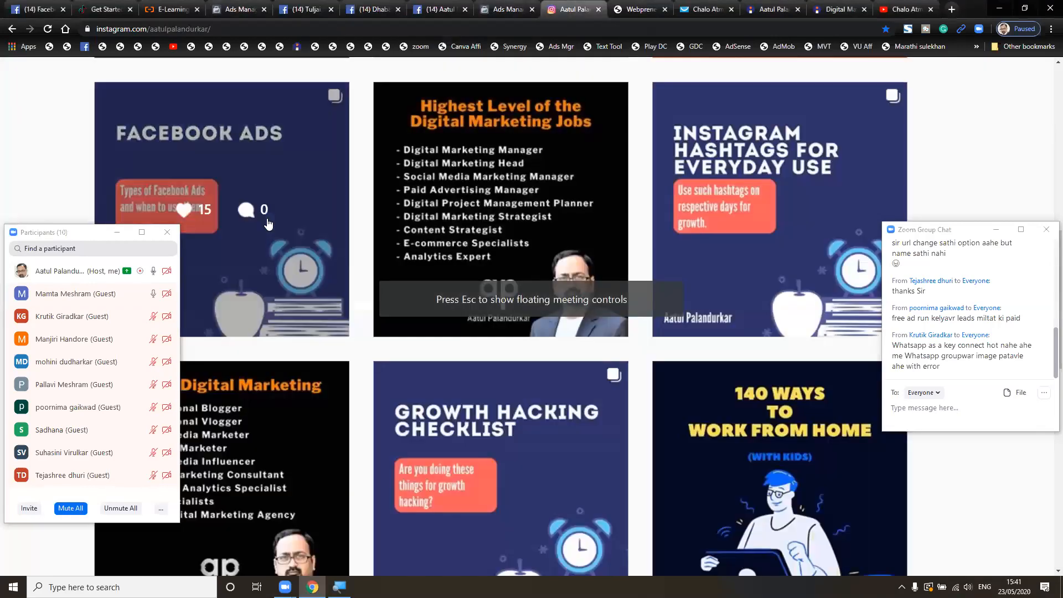
click(270, 217)
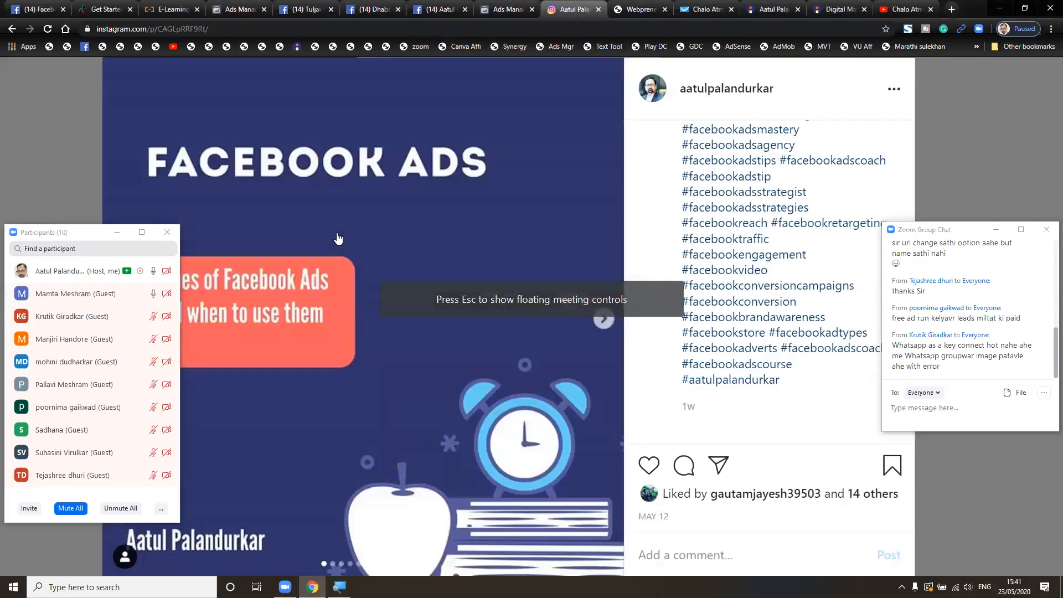
- Page through the carousel past Traffic, Brand Awareness, Engagement and Conversion to the Reach slide
click(604, 319)
click(604, 319)
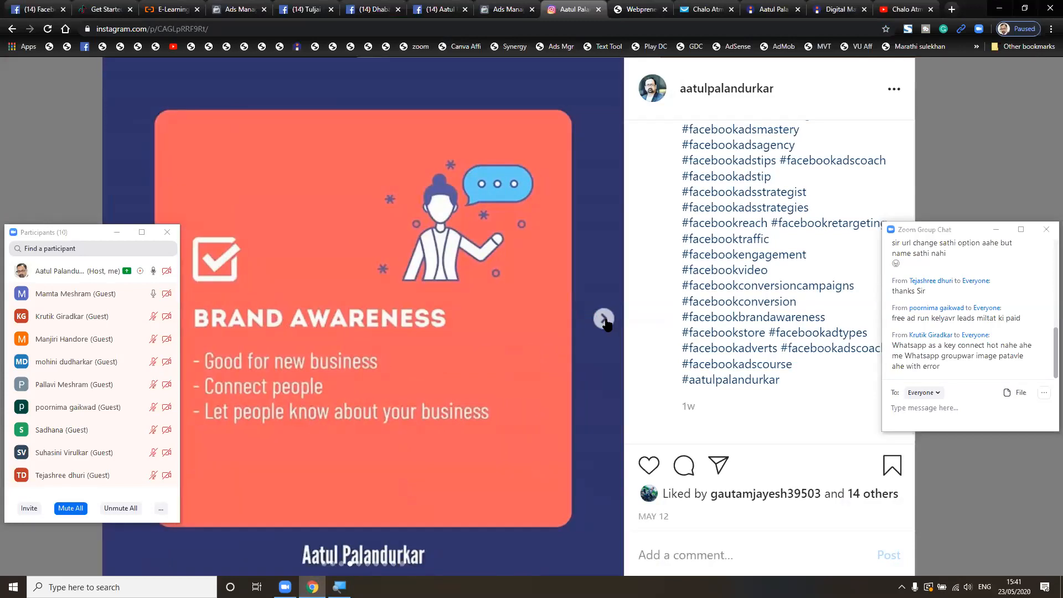
click(604, 319)
click(604, 319)
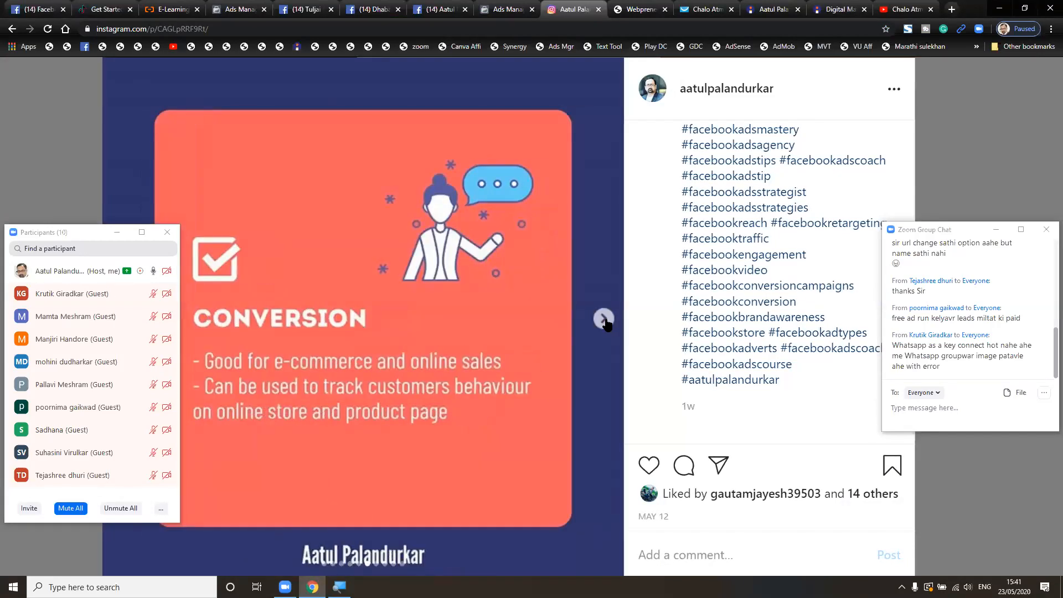
click(605, 323)
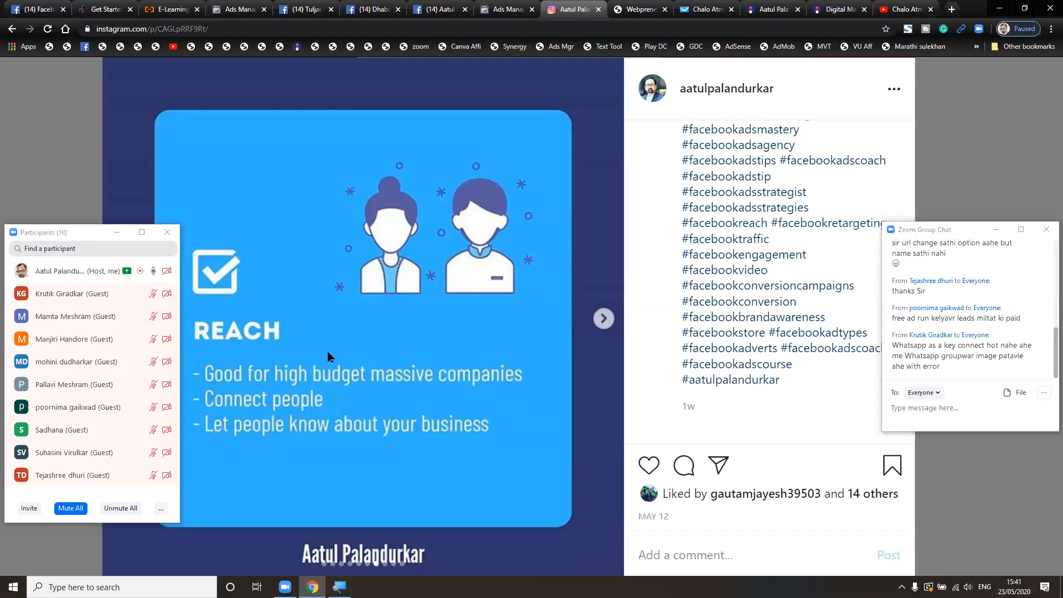
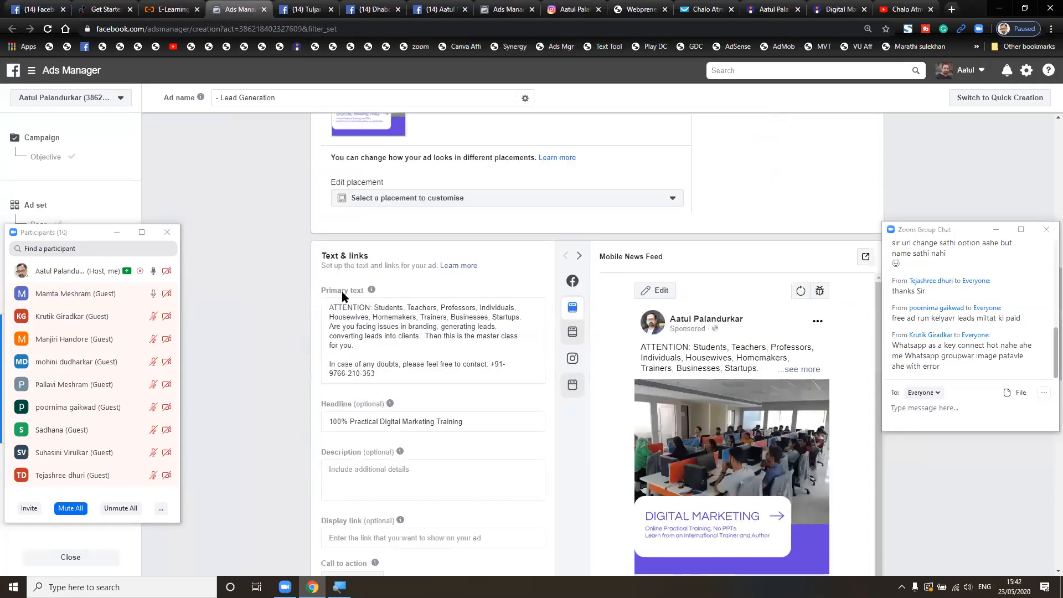
scroll(341, 291, up, 10)
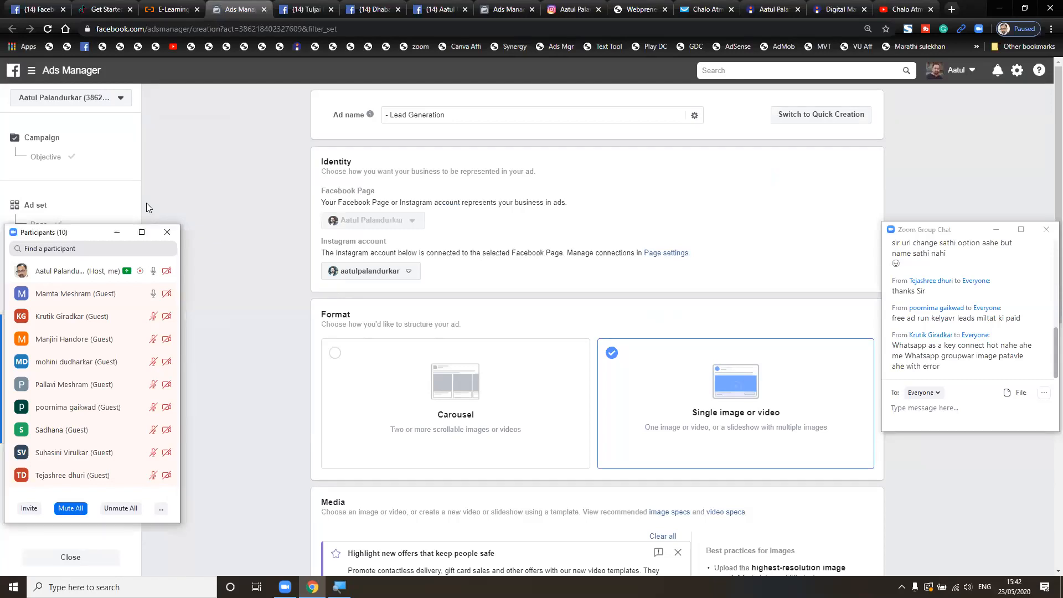
- Add the Marketing interest to the ad set's detailed targeting, widening daily reach to 1.1K-3.1K
drag(88, 233, 217, 189)
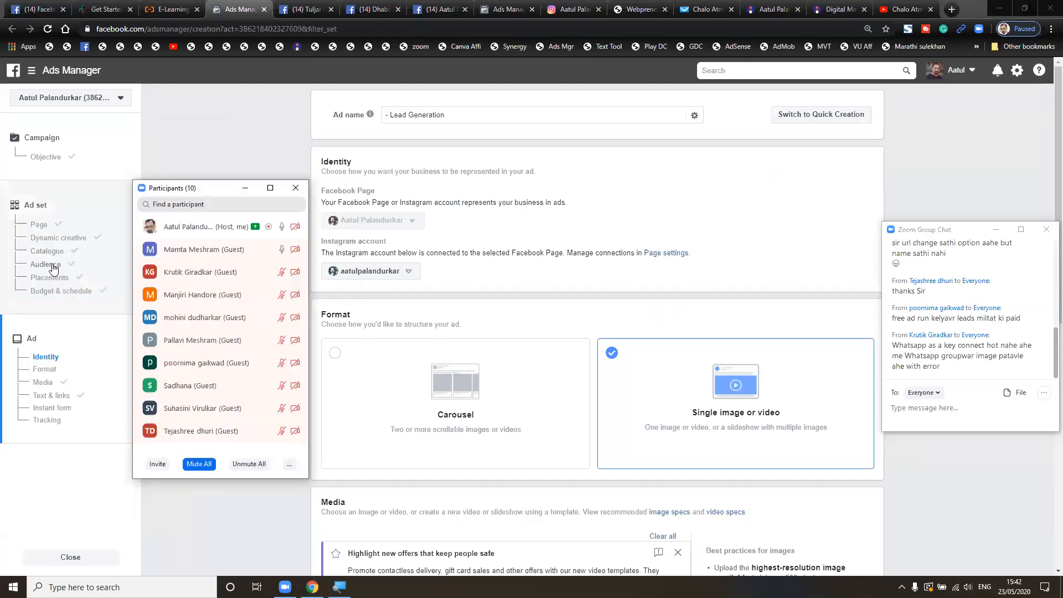
click(53, 269)
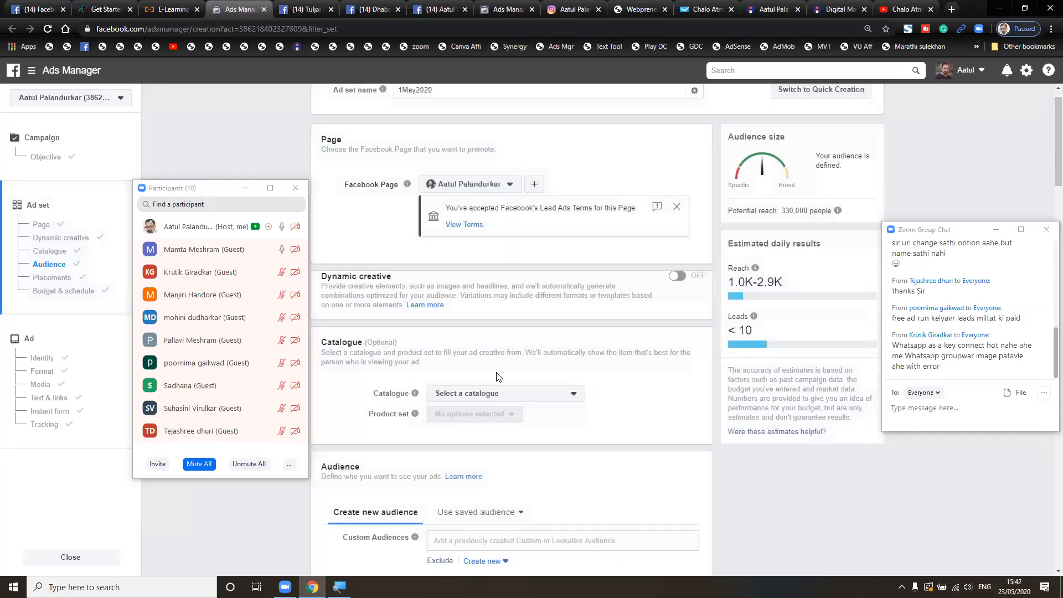
scroll(496, 377, down, 9)
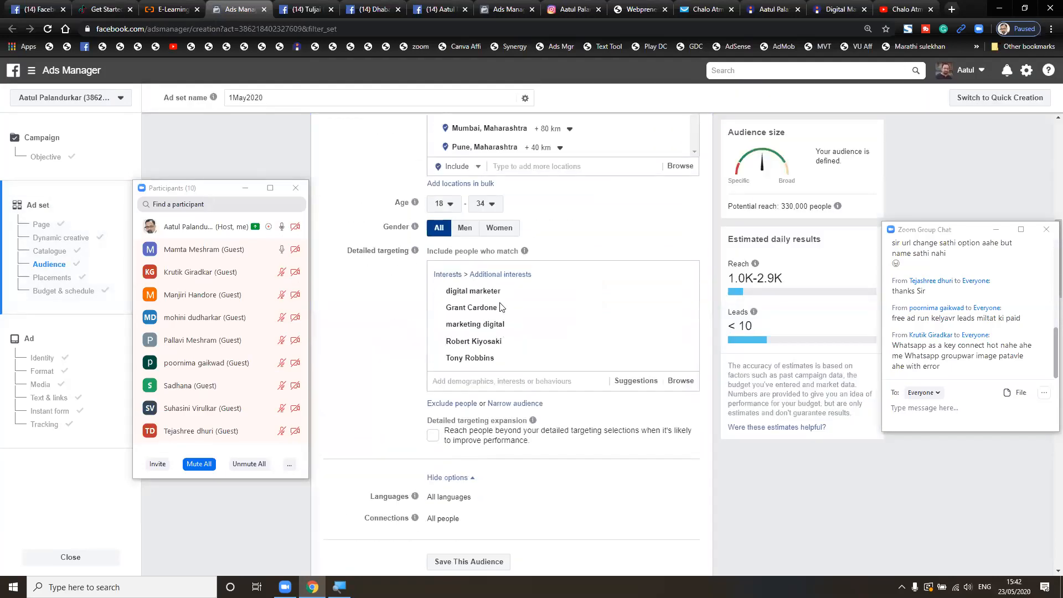
scroll(508, 382, up, 4)
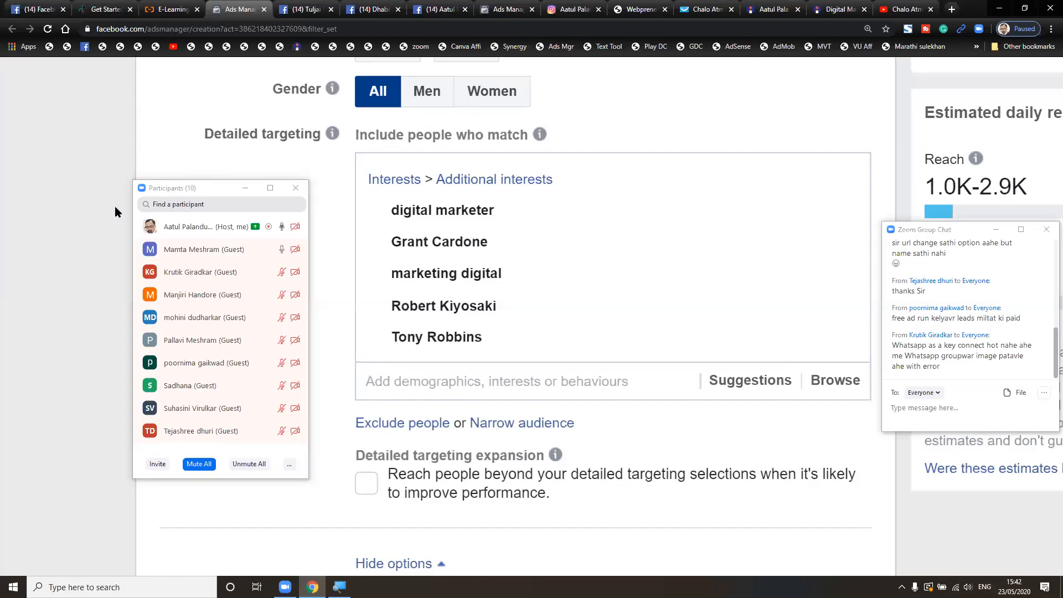
drag(222, 188, 87, 229)
scroll(285, 207, right, 2)
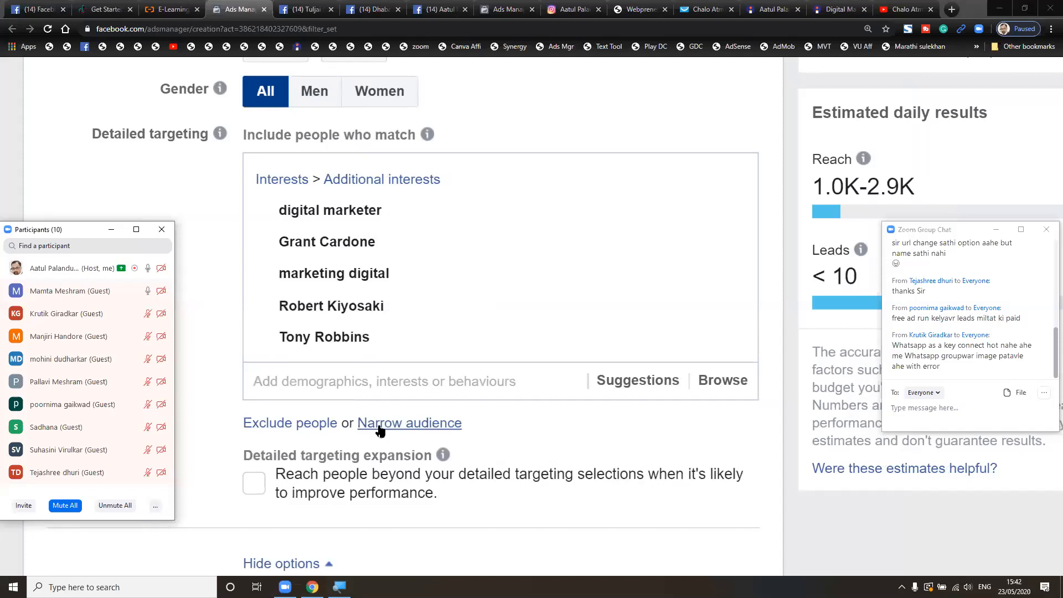
click(428, 380)
text(marketing)
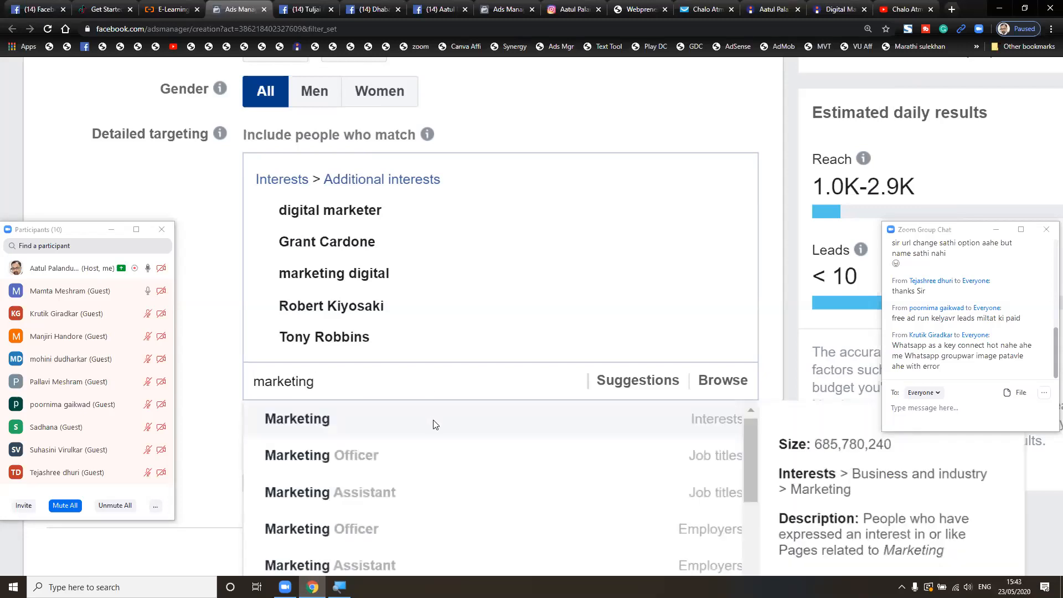
click(434, 425)
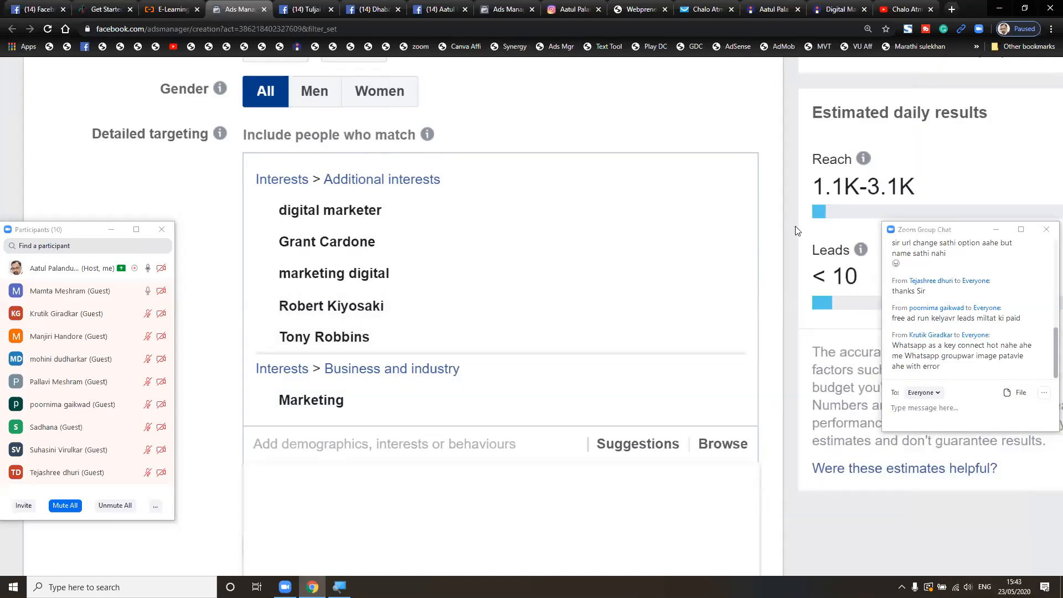
scroll(798, 231, right, 1)
scroll(798, 231, right, 1)
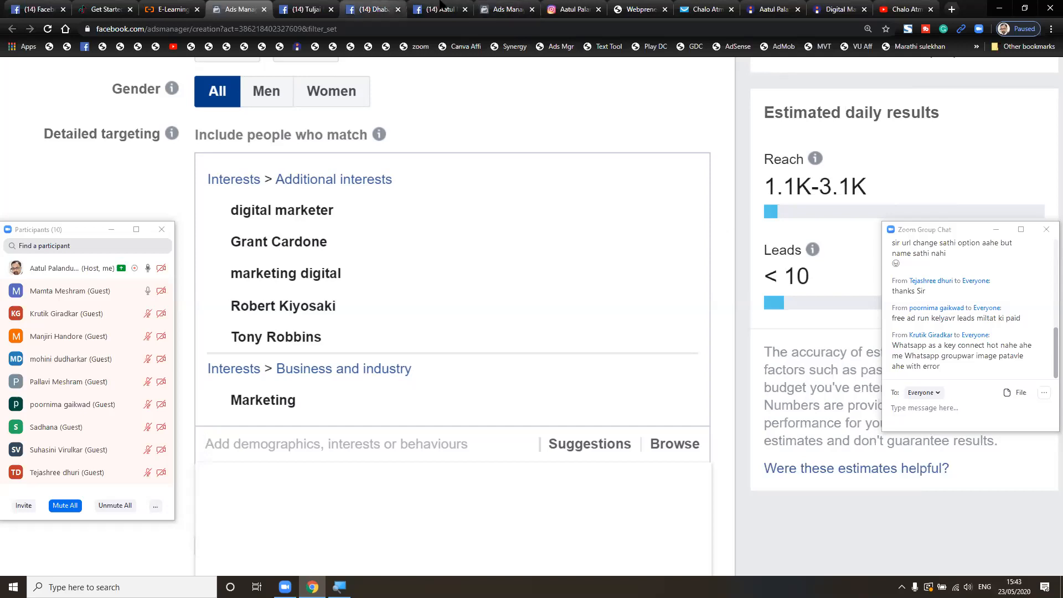
click(442, 8)
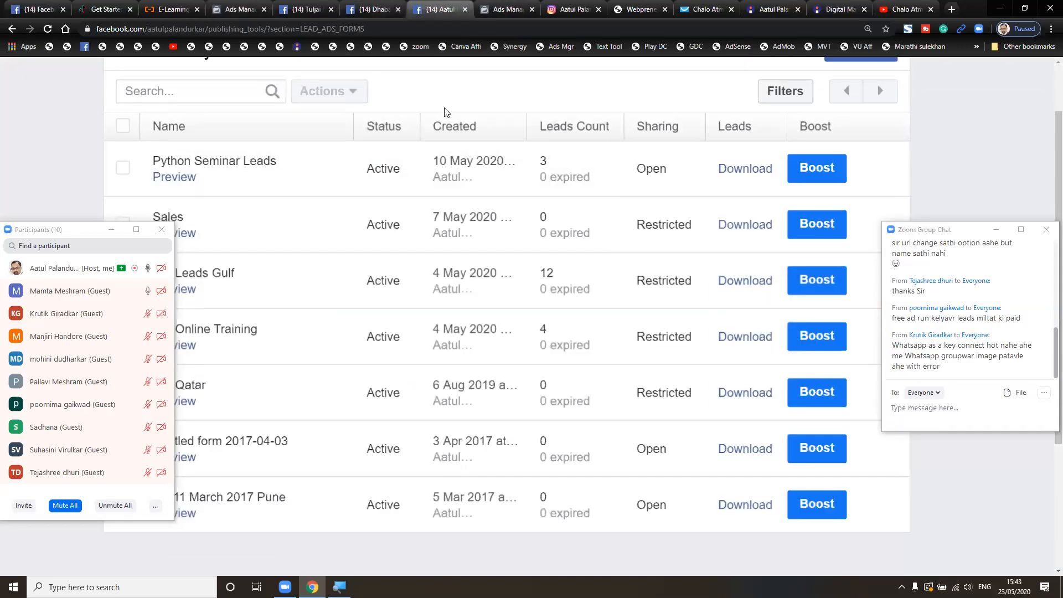
scroll(445, 111, up, 4)
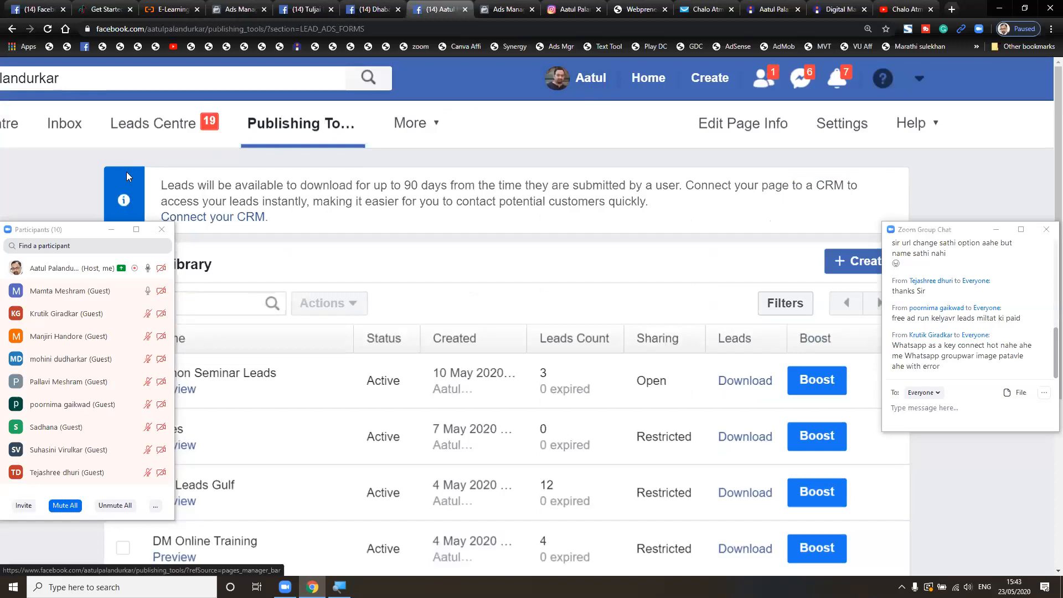
click(192, 126)
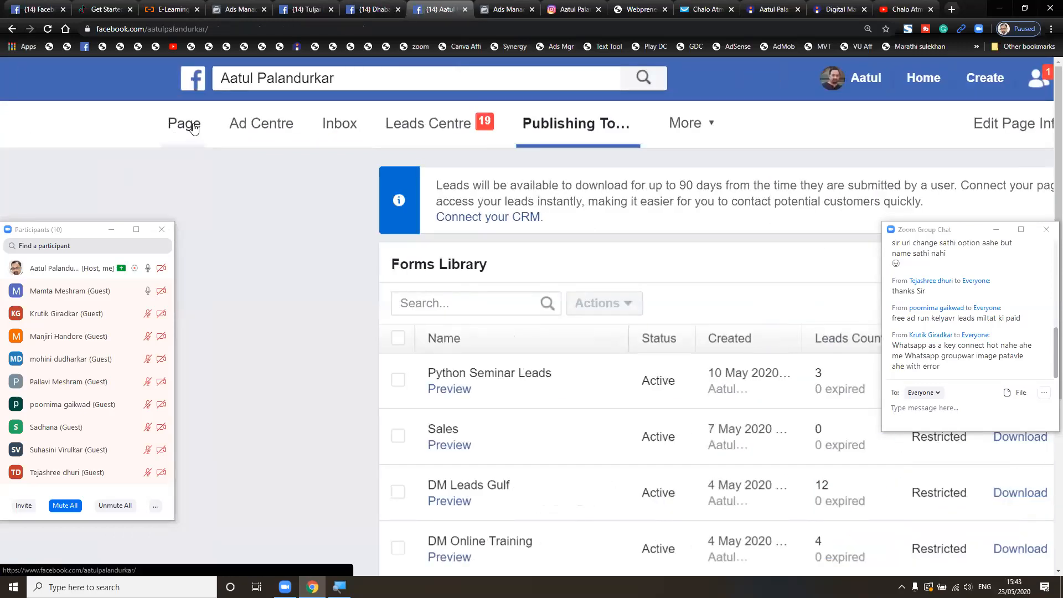
scroll(532, 247, right, 4)
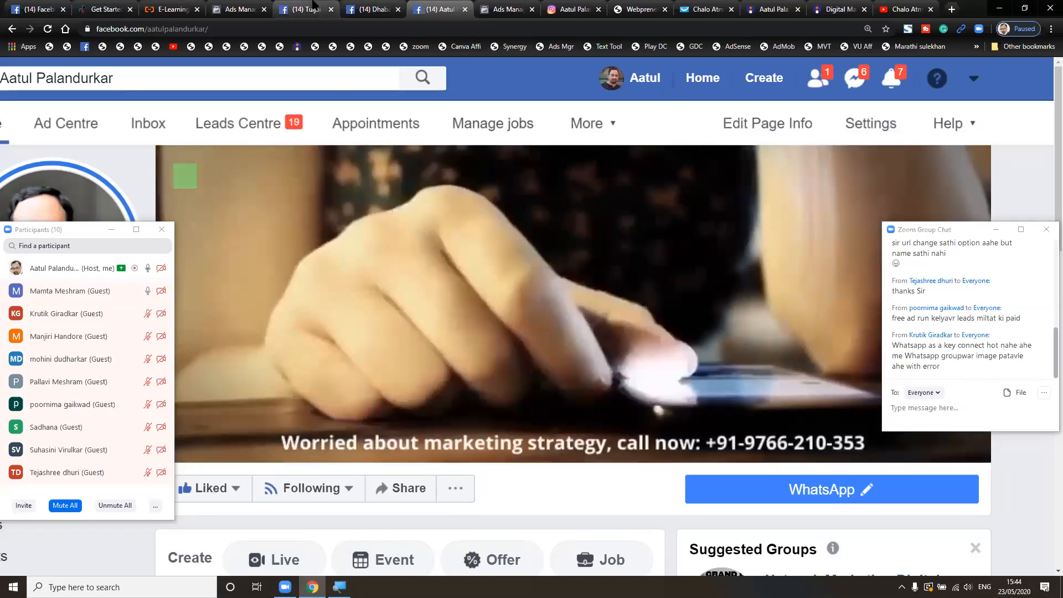
click(239, 9)
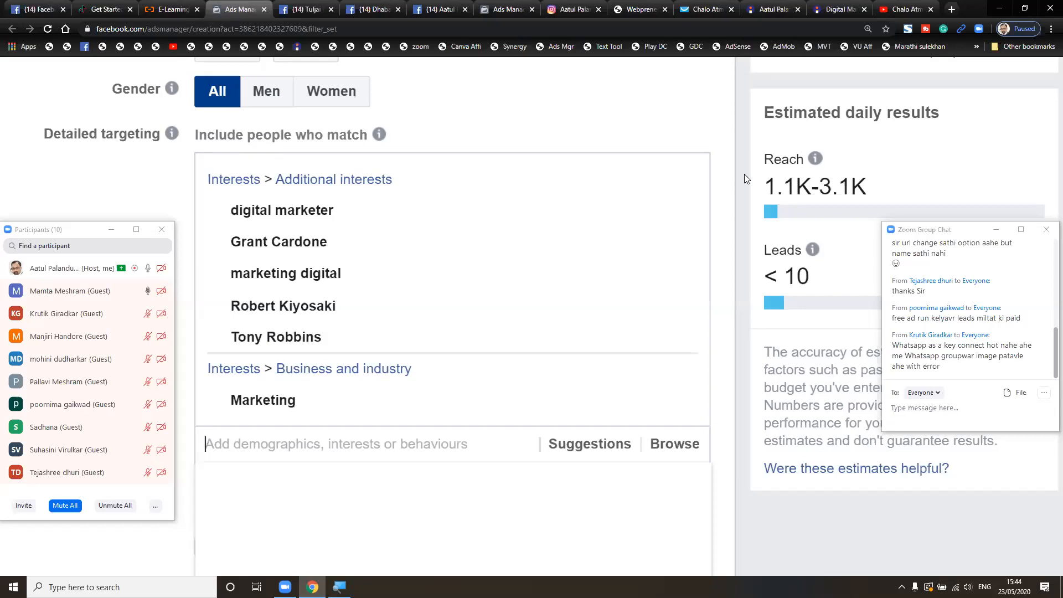
- Zoom out, check the campaigns list, then return to the Lead Generation objective of 'DM Leads 1May'
key(ctrl+minus)
key(ctrl+minus)
key(ctrl+minus)
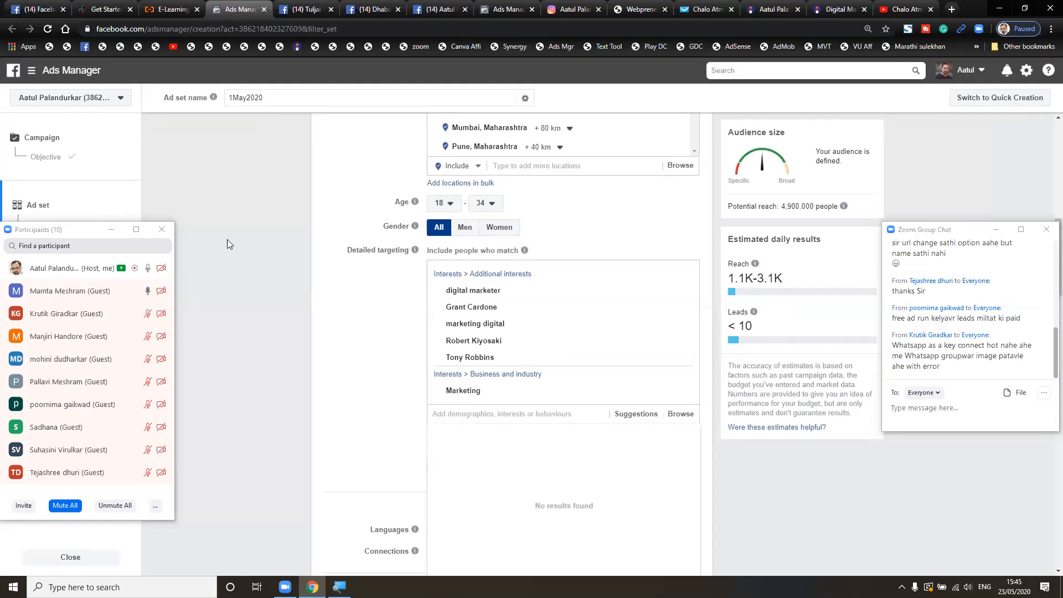
drag(84, 230, 227, 231)
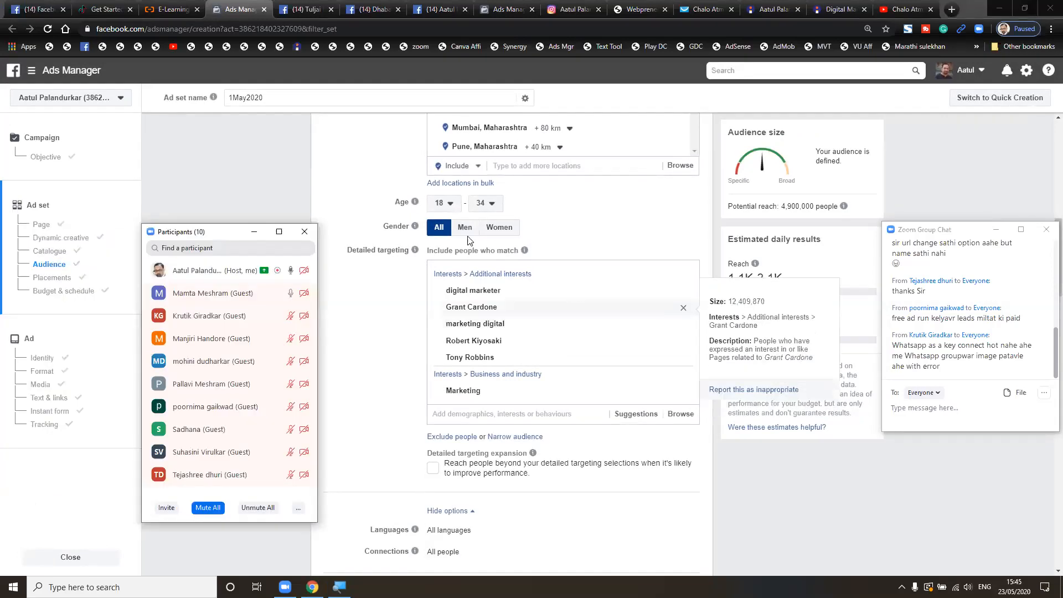
click(506, 8)
click(238, 231)
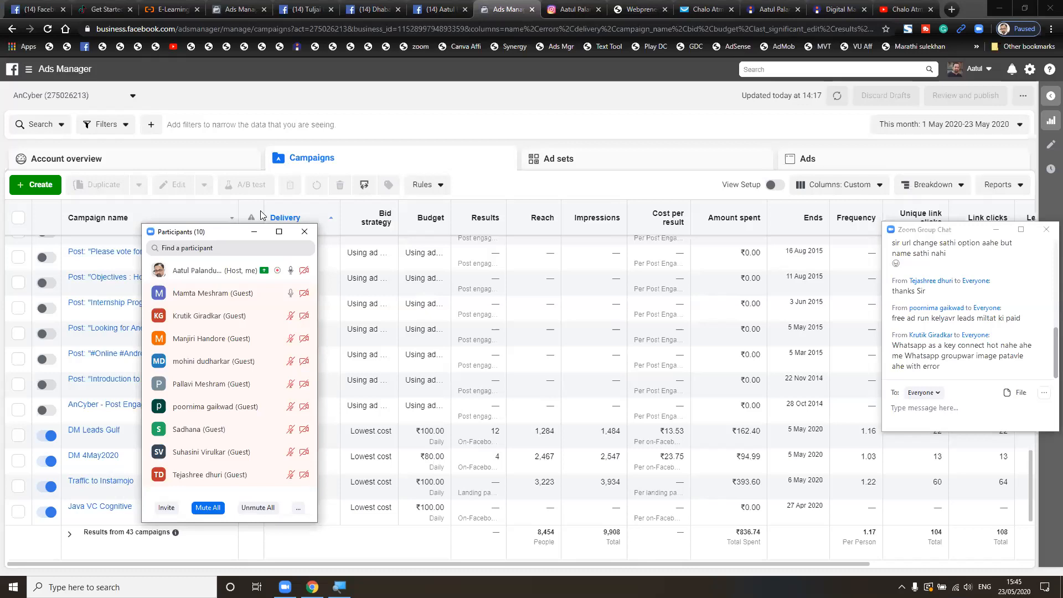
drag(261, 232, 821, 196)
scroll(440, 299, down, 10)
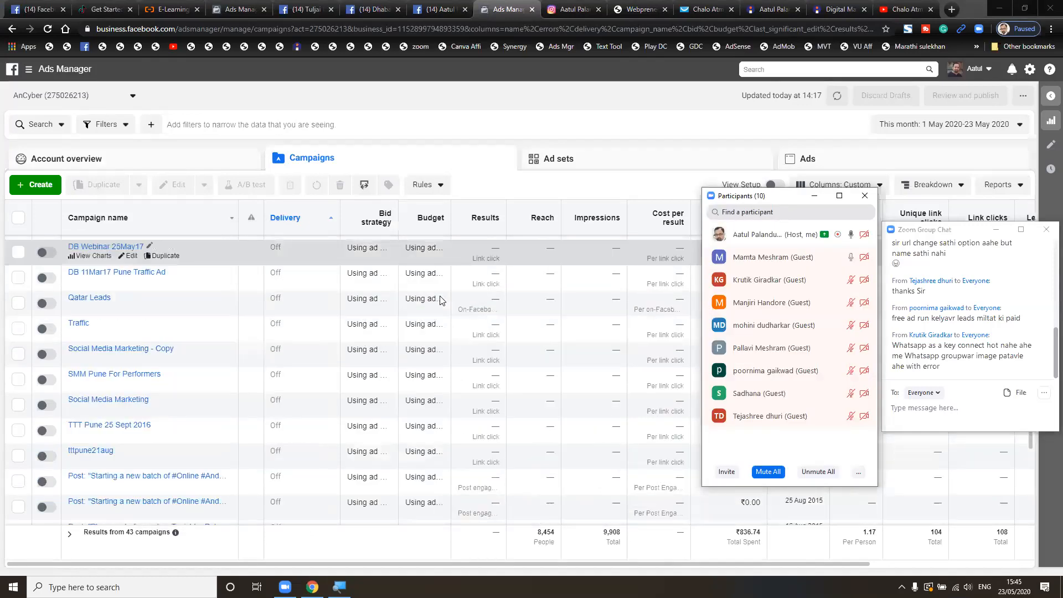
scroll(440, 299, down, 12)
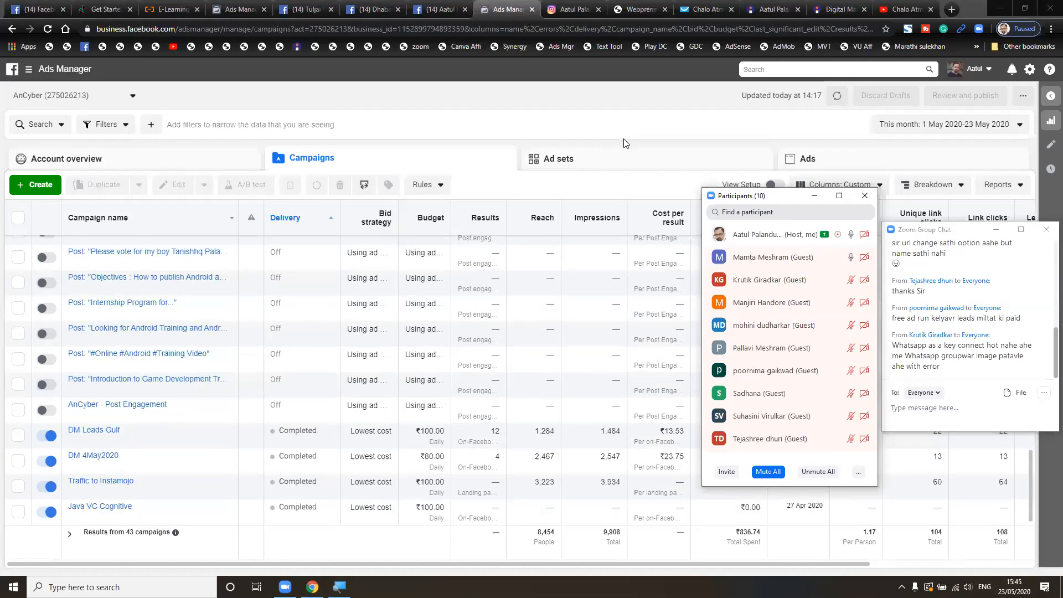
click(234, 7)
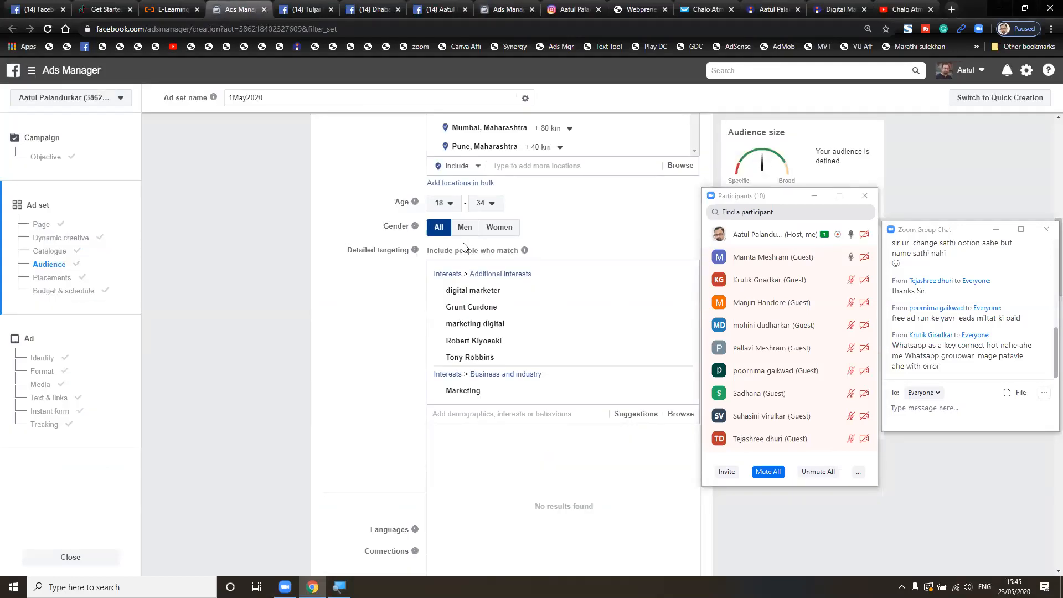
click(52, 161)
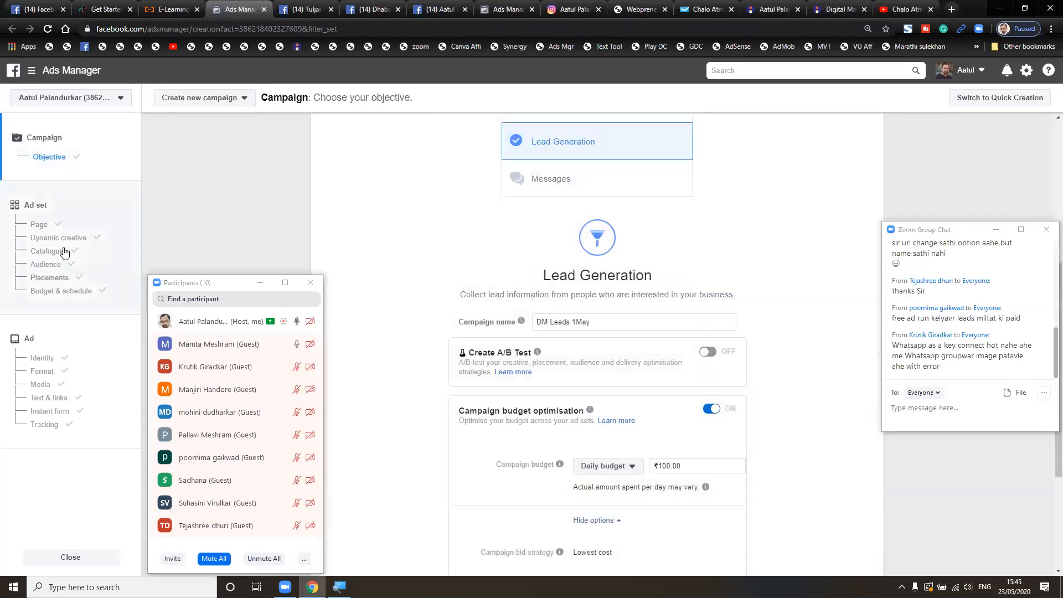
- Raise the daily campaign budget from ₹100 to ₹1,000.00 and view the Mumbai/Pune ad set audience
click(48, 264)
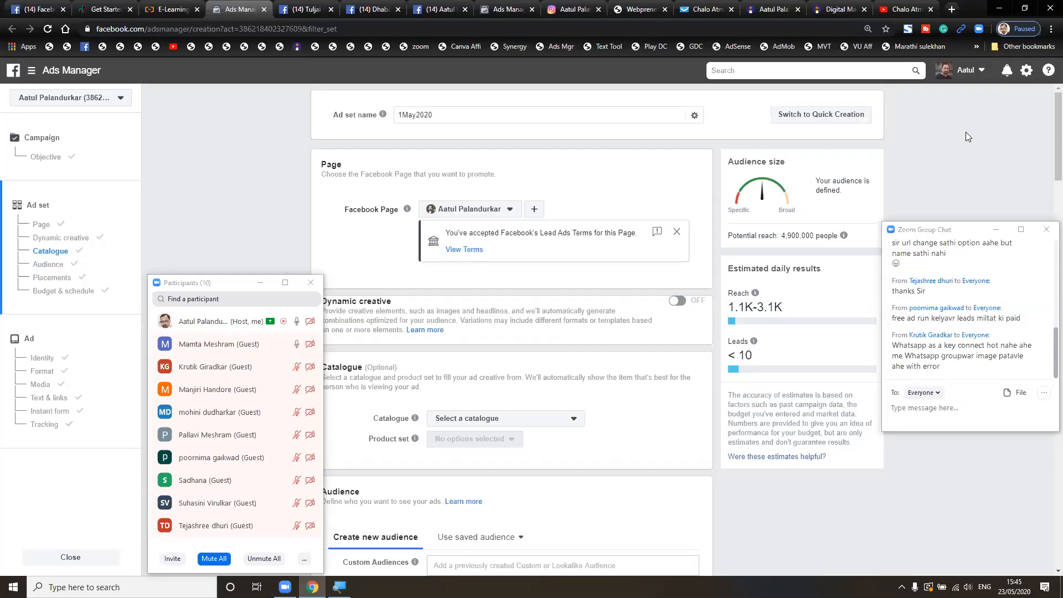
key(ctrl+plus)
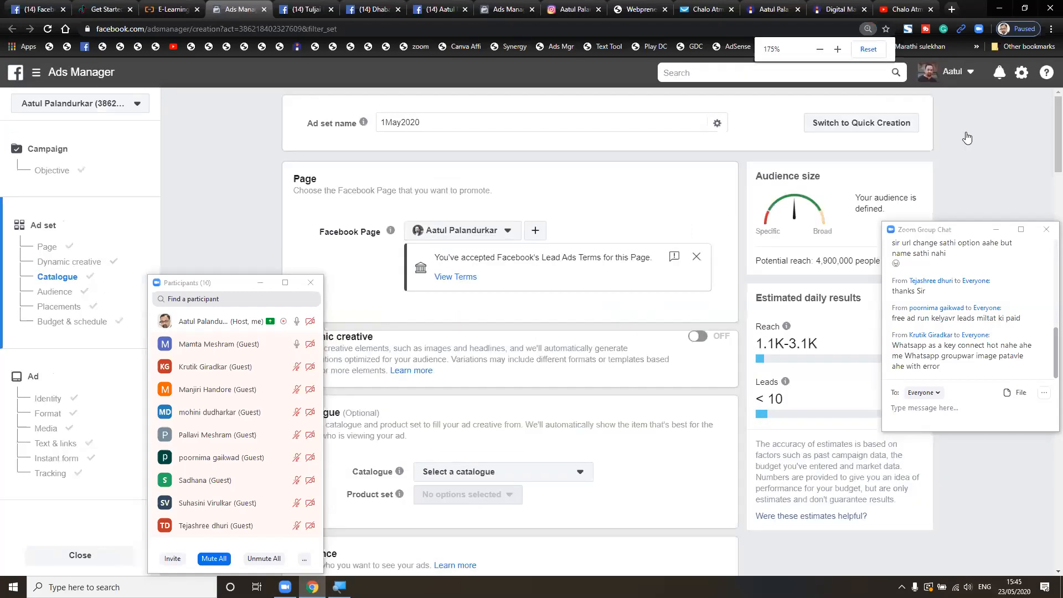
key(ctrl+plus)
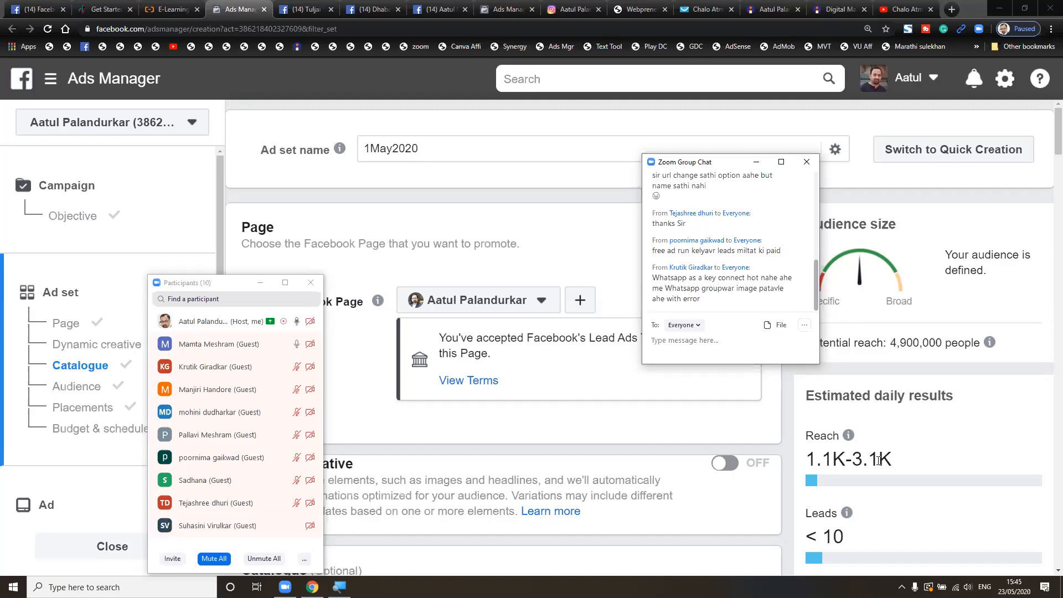
click(89, 217)
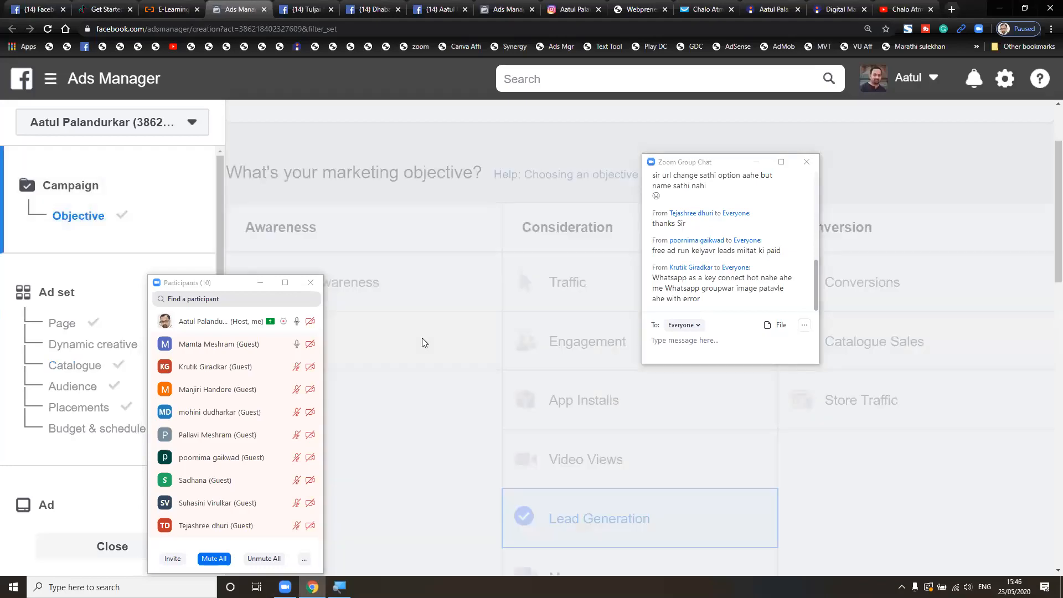
scroll(422, 342, down, 8)
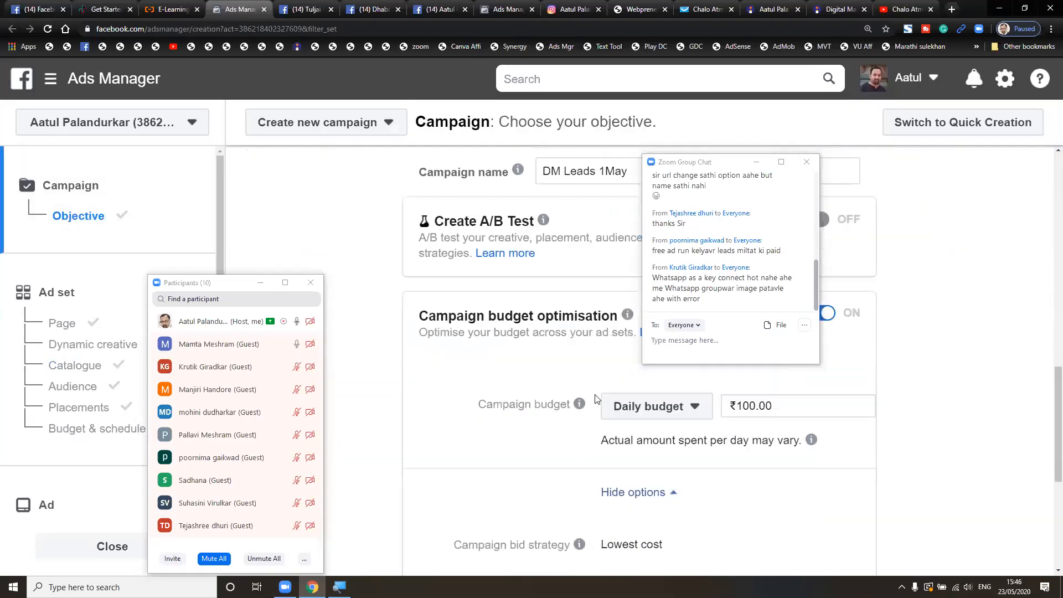
click(742, 403)
text(0)
click(929, 406)
click(84, 392)
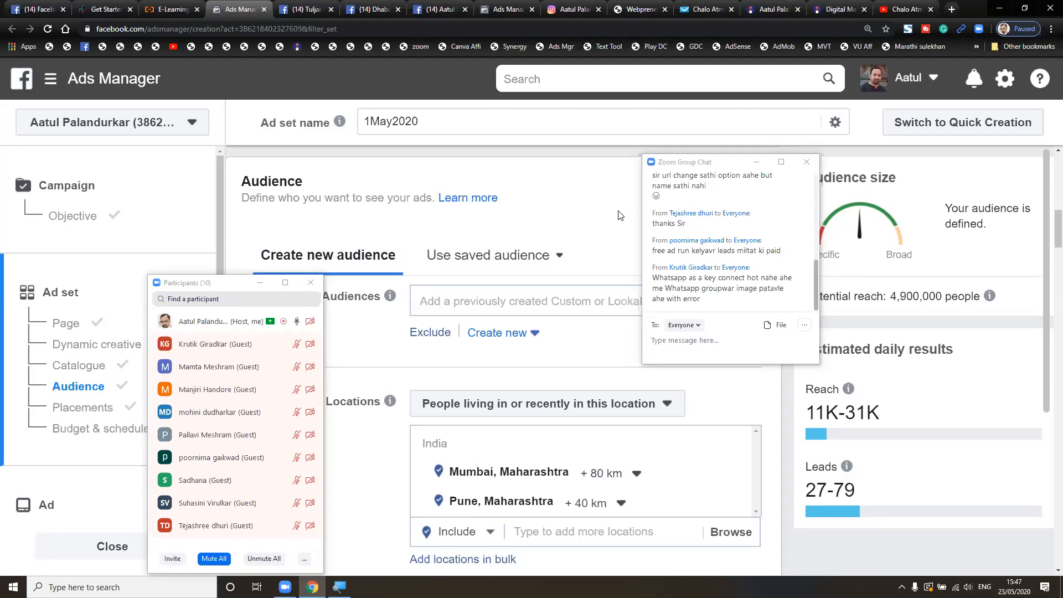
- Switch the 'DM Leads 1May' campaign budget to a ₹28,000.00 lifetime budget
drag(726, 163, 752, 67)
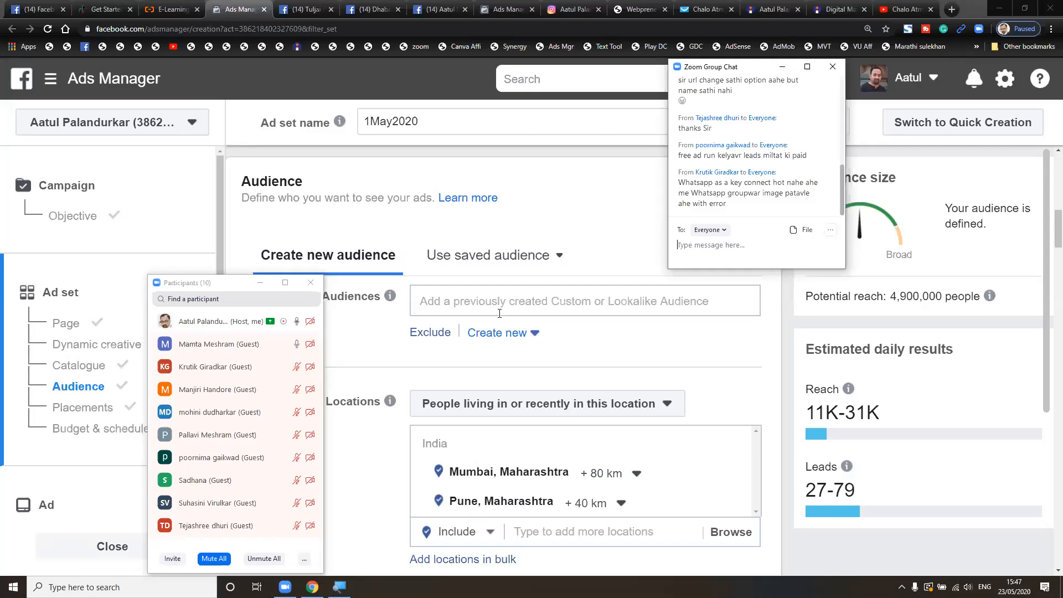
click(63, 323)
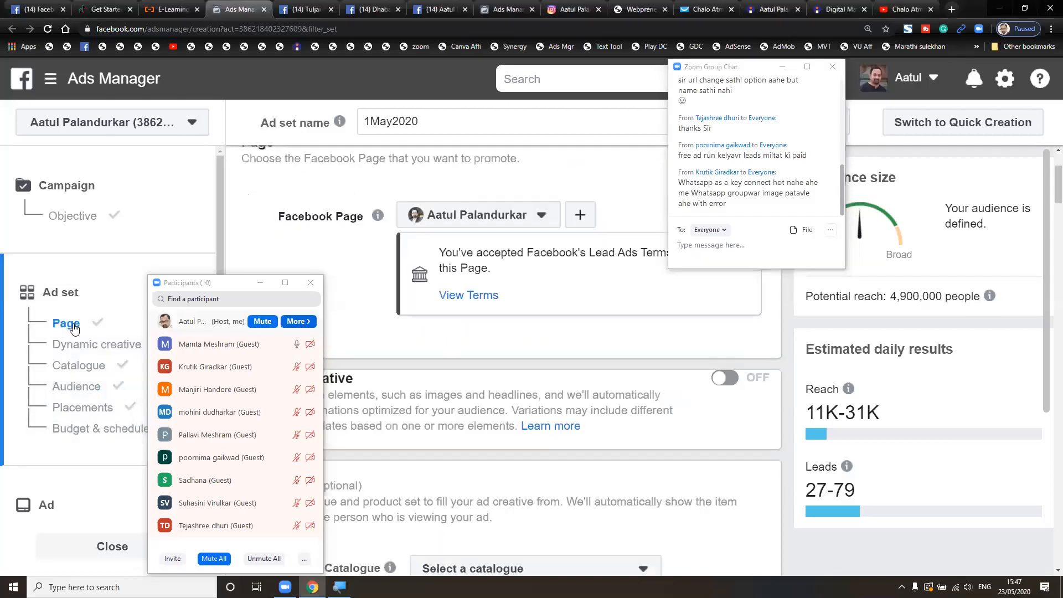
click(88, 220)
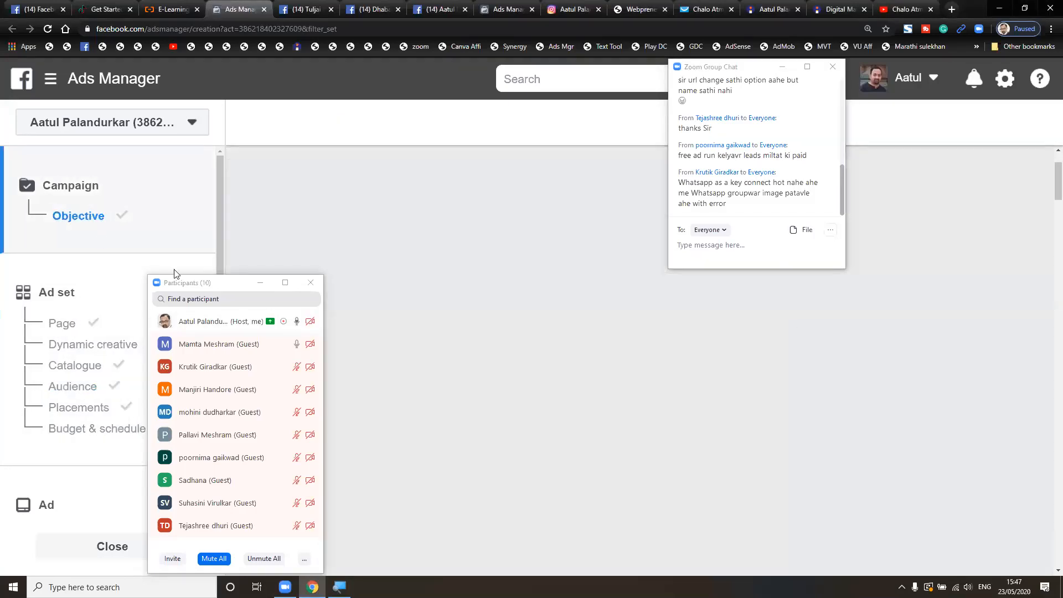
scroll(468, 387, down, 10)
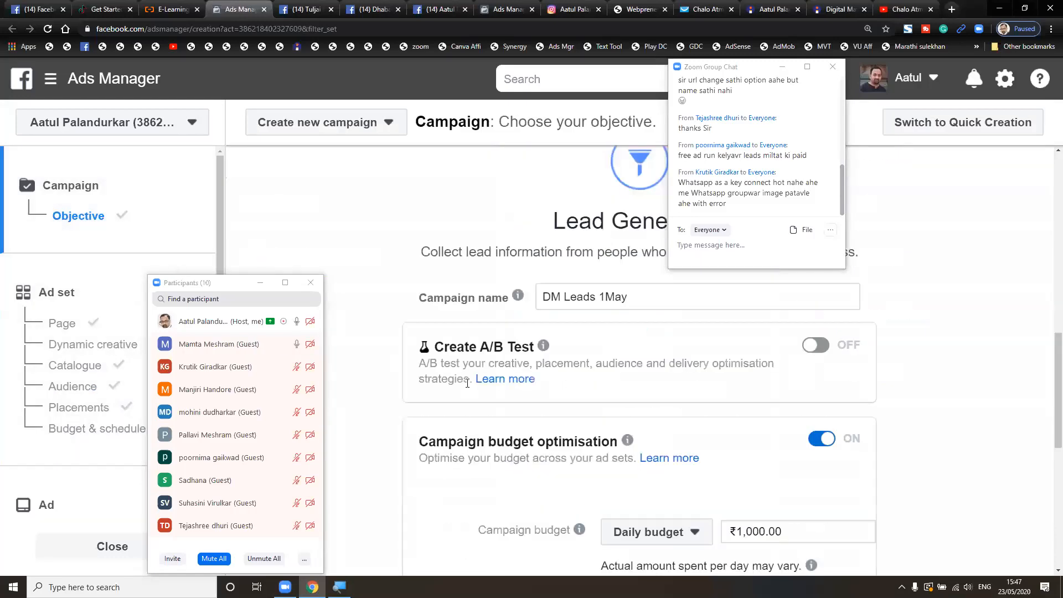
click(686, 441)
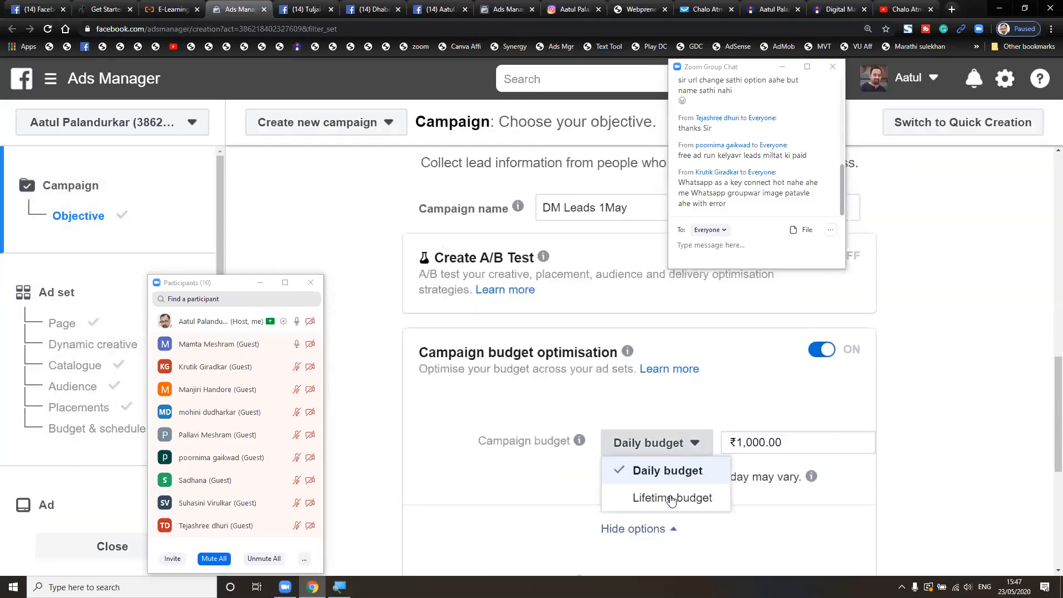
click(675, 497)
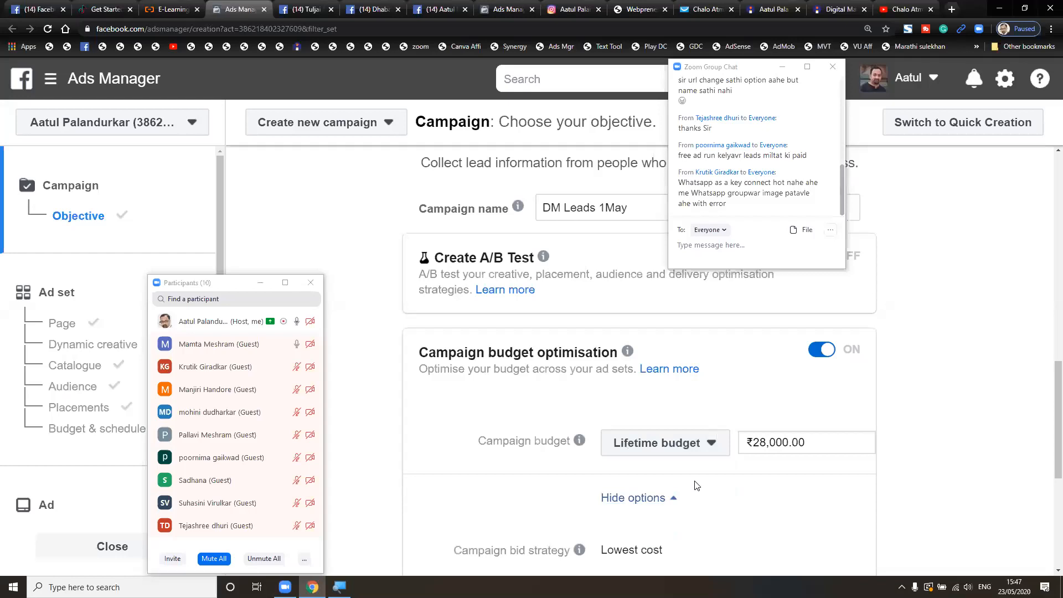
scroll(675, 496, down, 1)
mouse_move(580, 370)
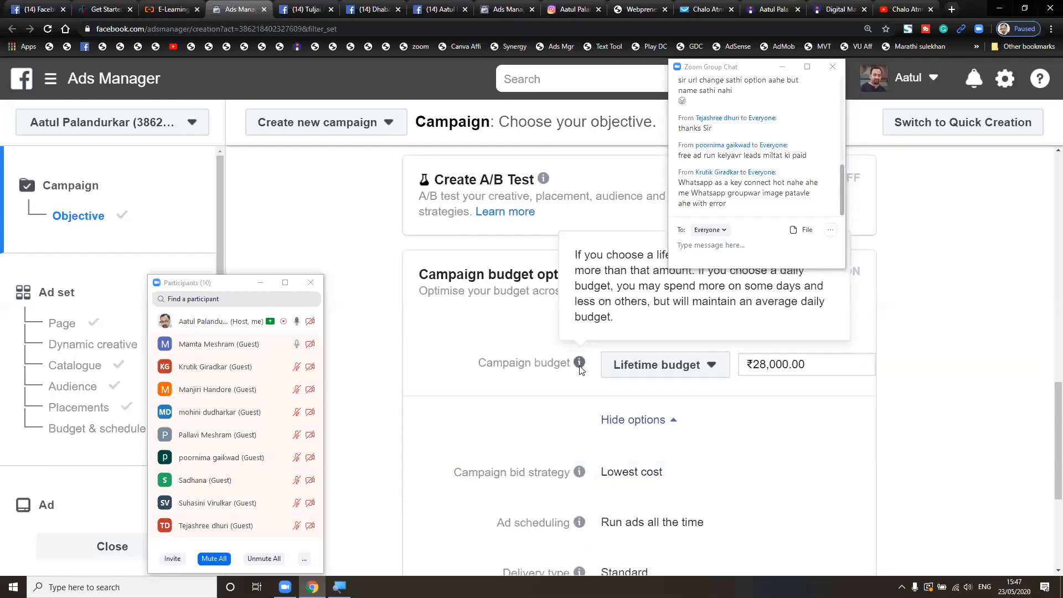
scroll(579, 370, up, 1)
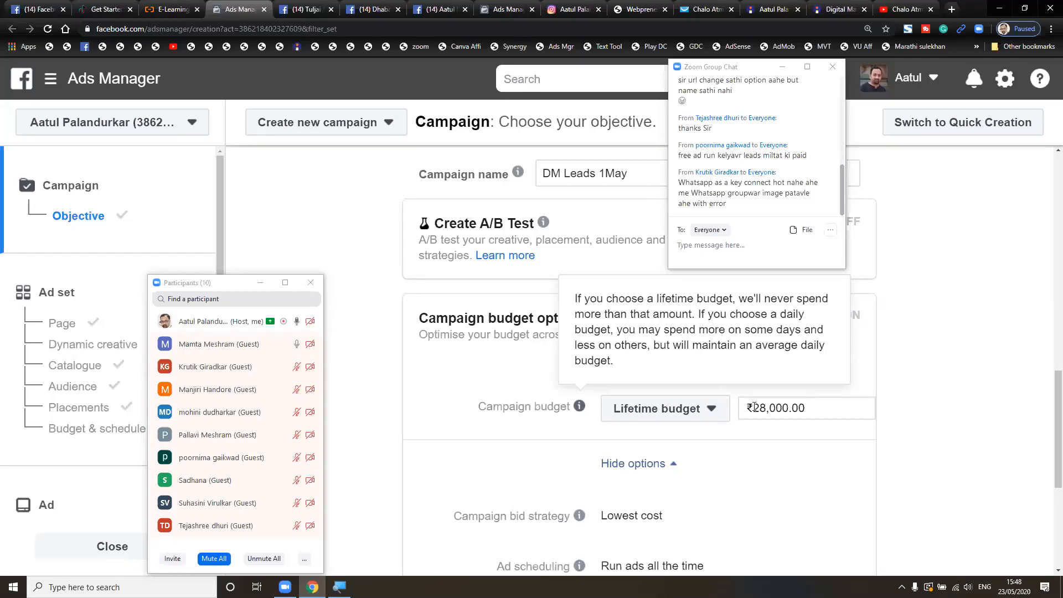
mouse_move(583, 408)
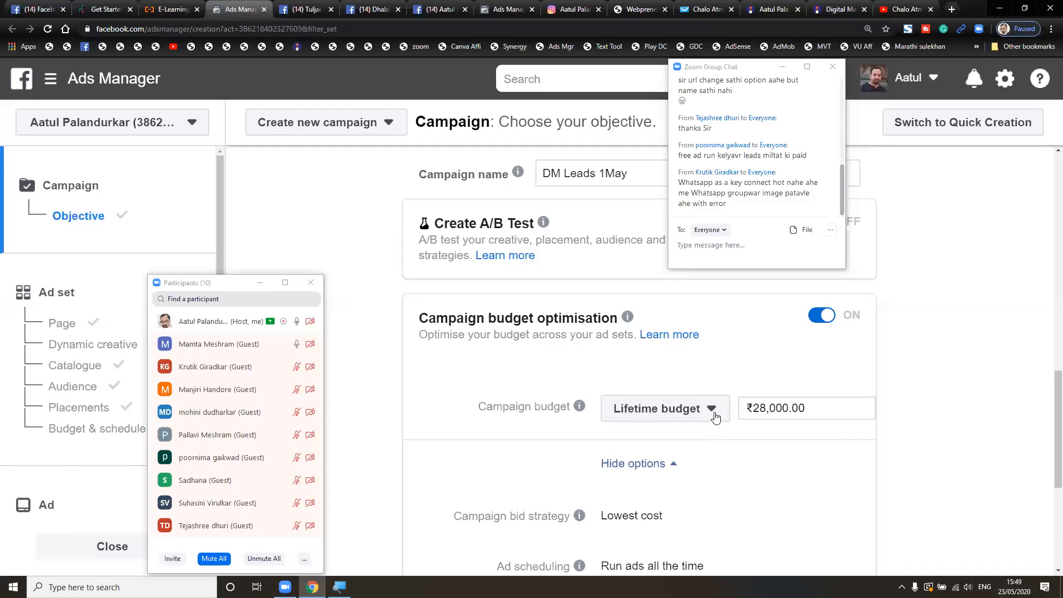
- Change the campaign back to a daily budget and edit the amount down to ₹50.00
click(714, 417)
click(703, 438)
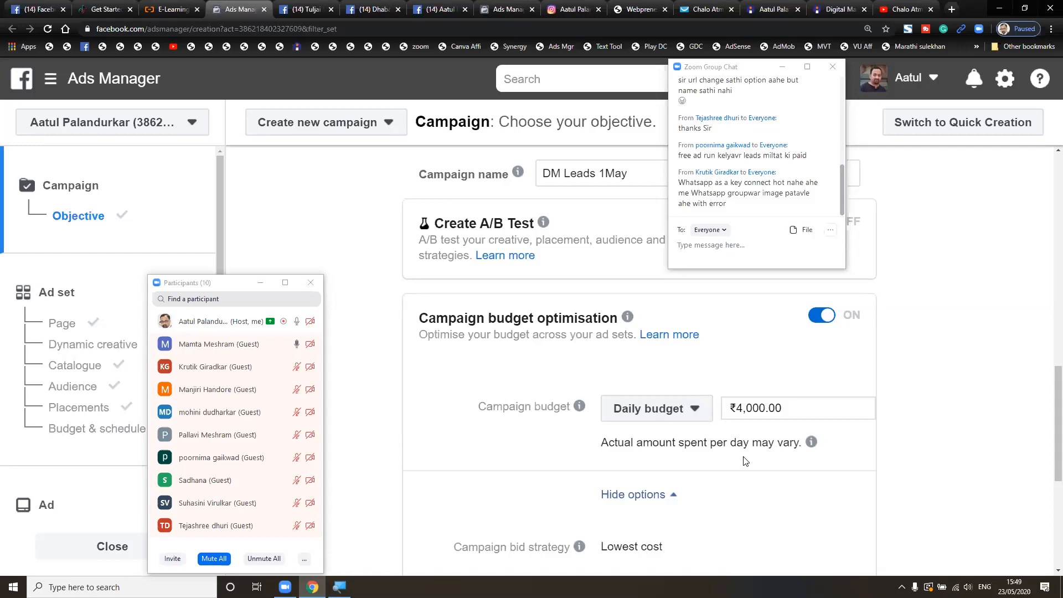
double_click(753, 409)
click(737, 409)
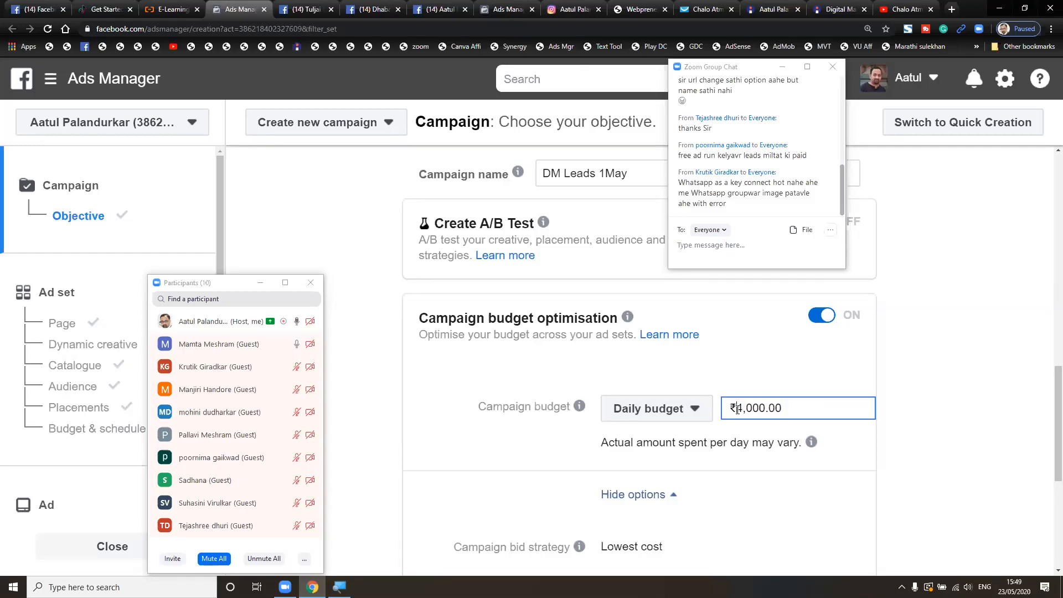
key(shift+Right)
key(shift+Right)
key(shift+Right)
text(1)
key(shift+Left)
key(shift+Left)
text(8)
click(816, 374)
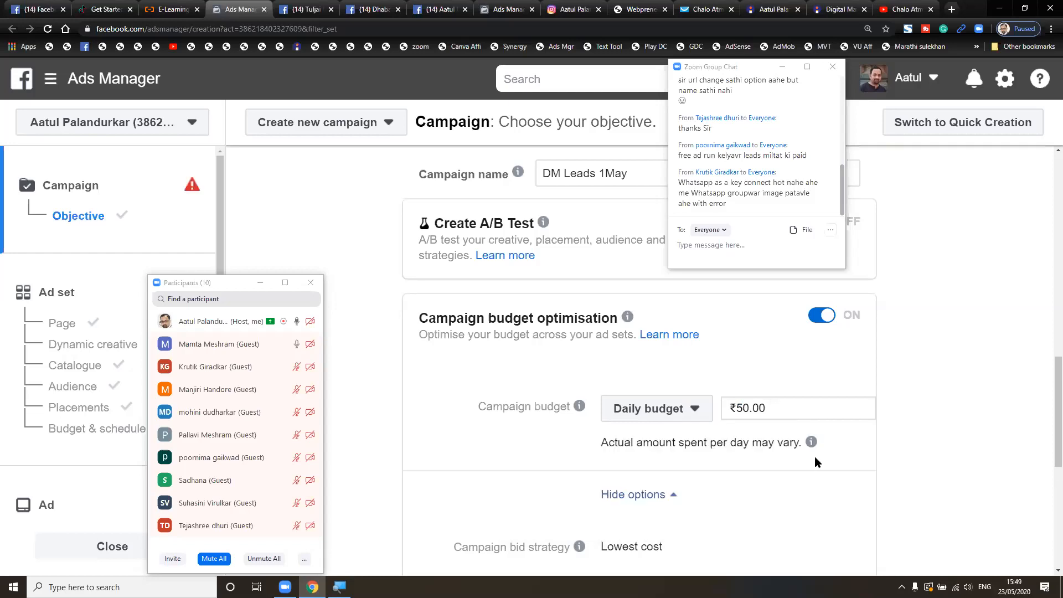
- Zoom the browser out twice to reveal the 'Budget Is Too Small' error on the campaign budget
scroll(735, 408, down, 5)
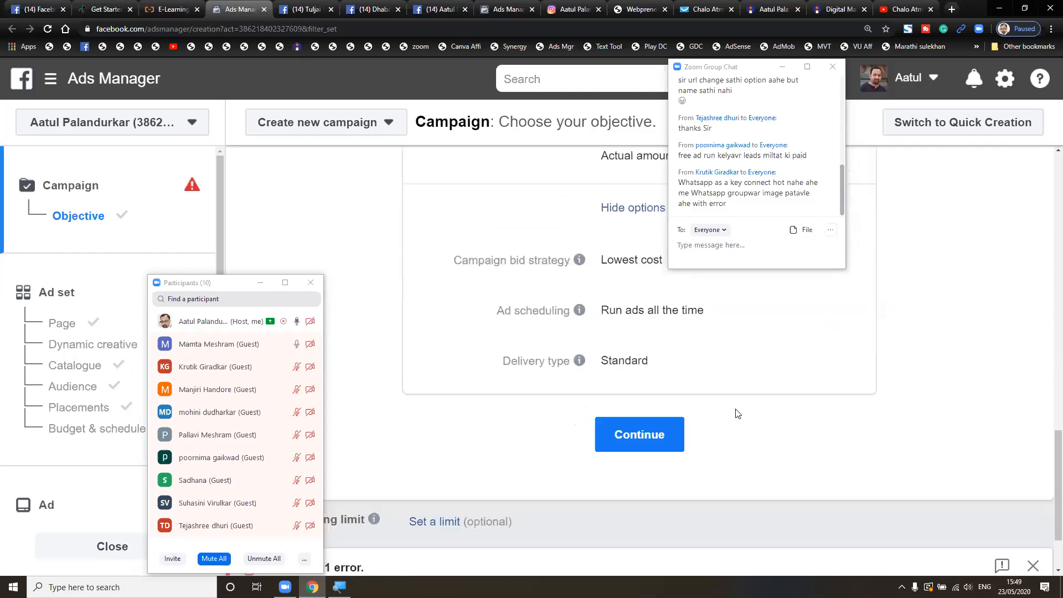
scroll(735, 409, up, 5)
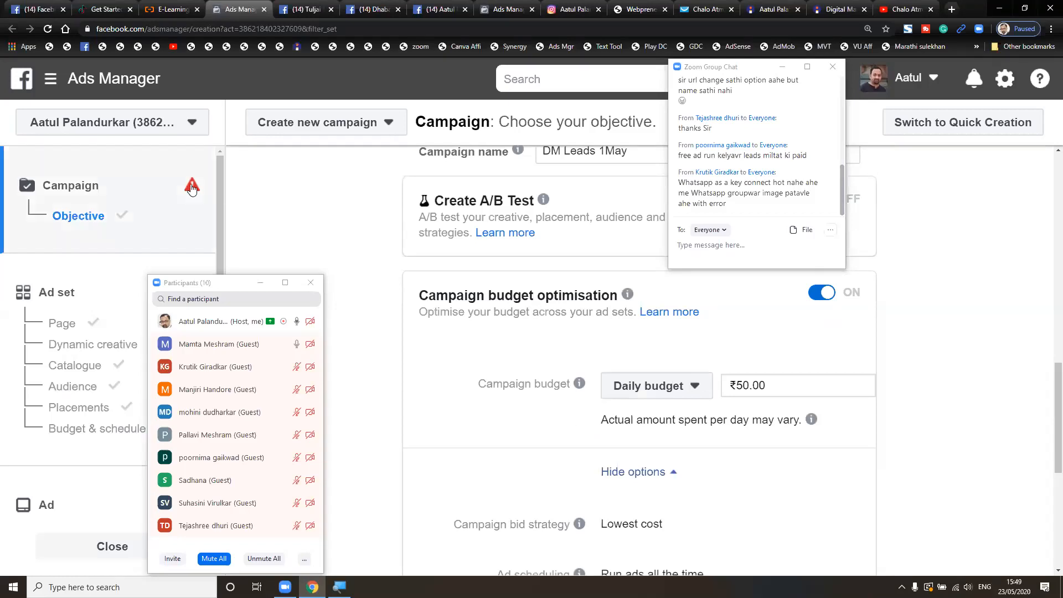
scroll(374, 255, up, 9)
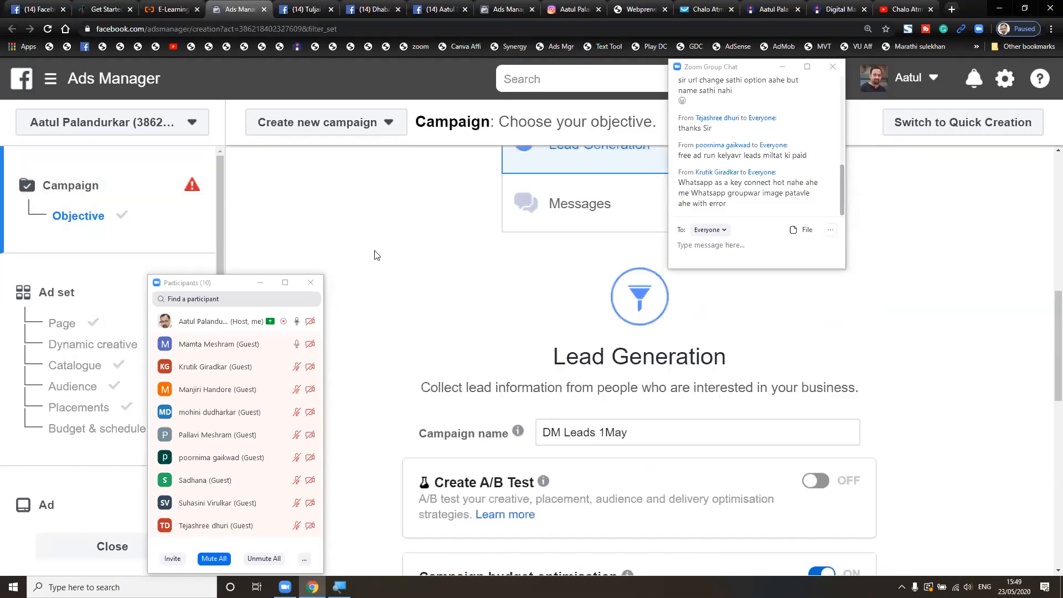
scroll(374, 255, up, 1)
scroll(374, 254, down, 8)
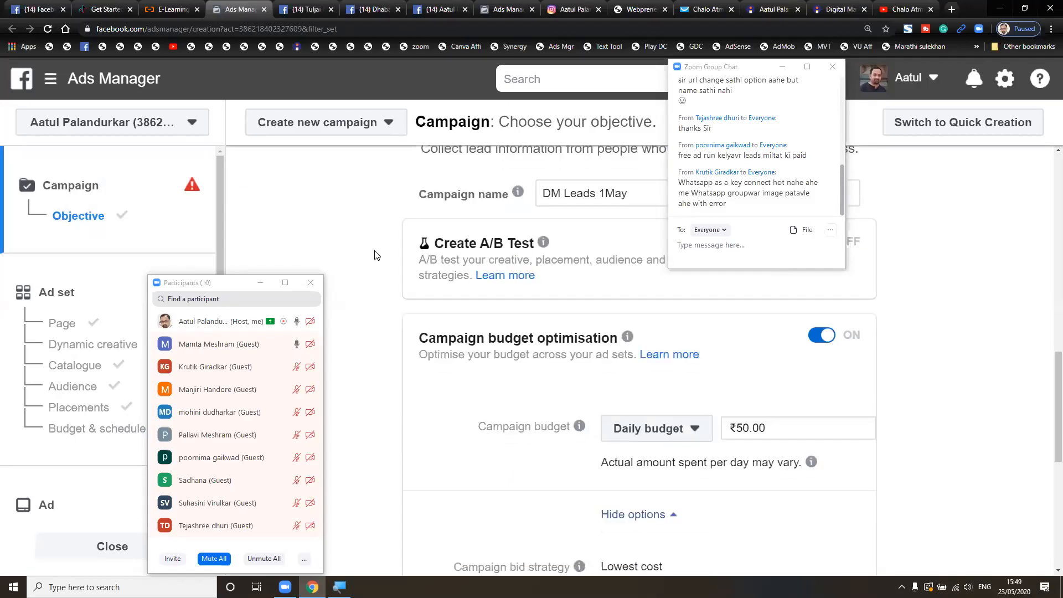
key(ctrl+minus)
key(ctrl+minus)
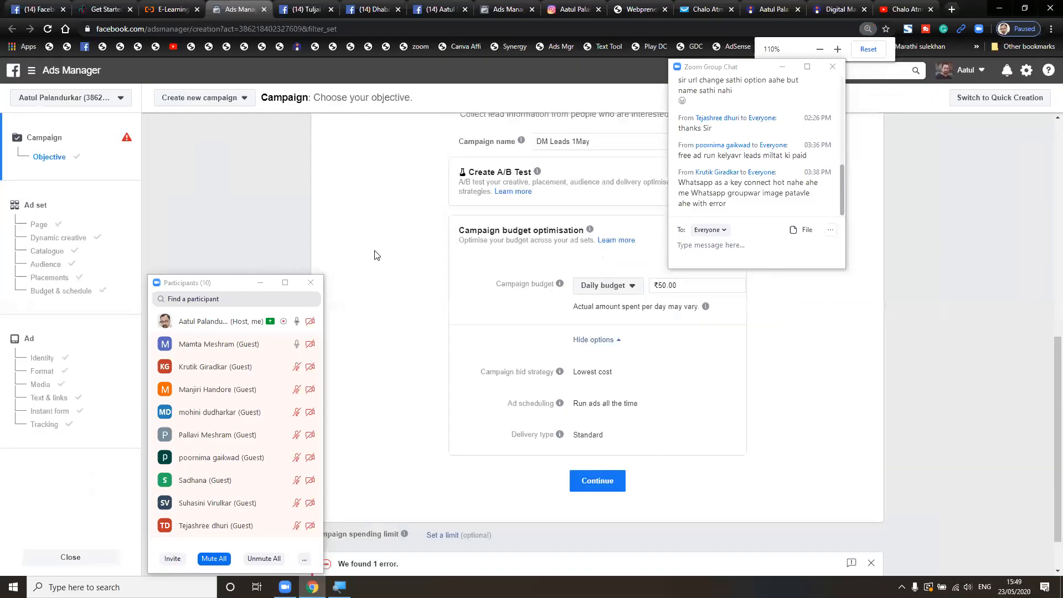
key(ctrl+minus)
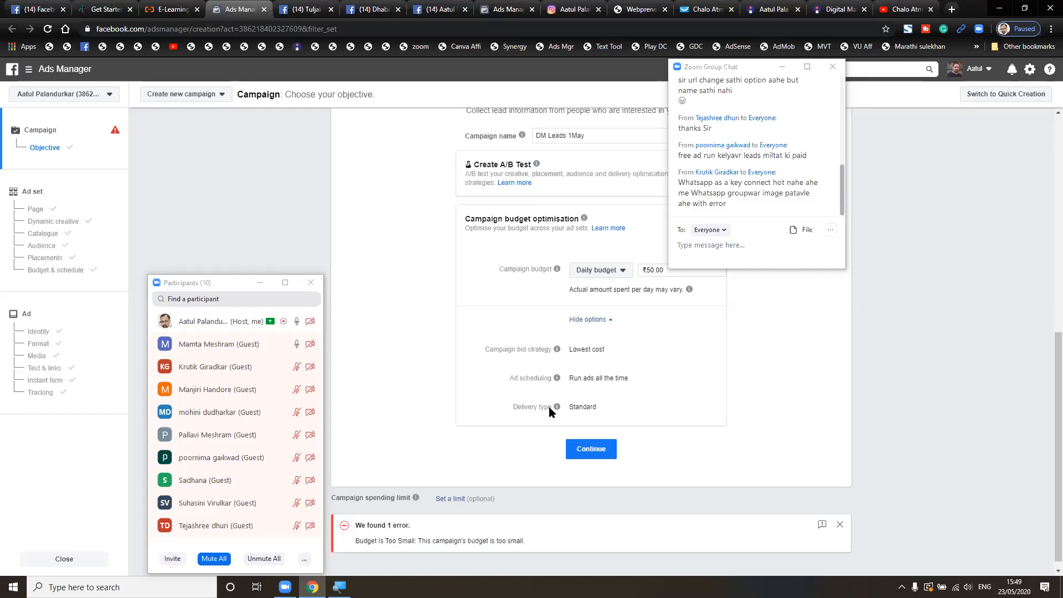
click(650, 270)
- Apply the ₹80.00 daily budget so the budget-too-small error clears
click(777, 303)
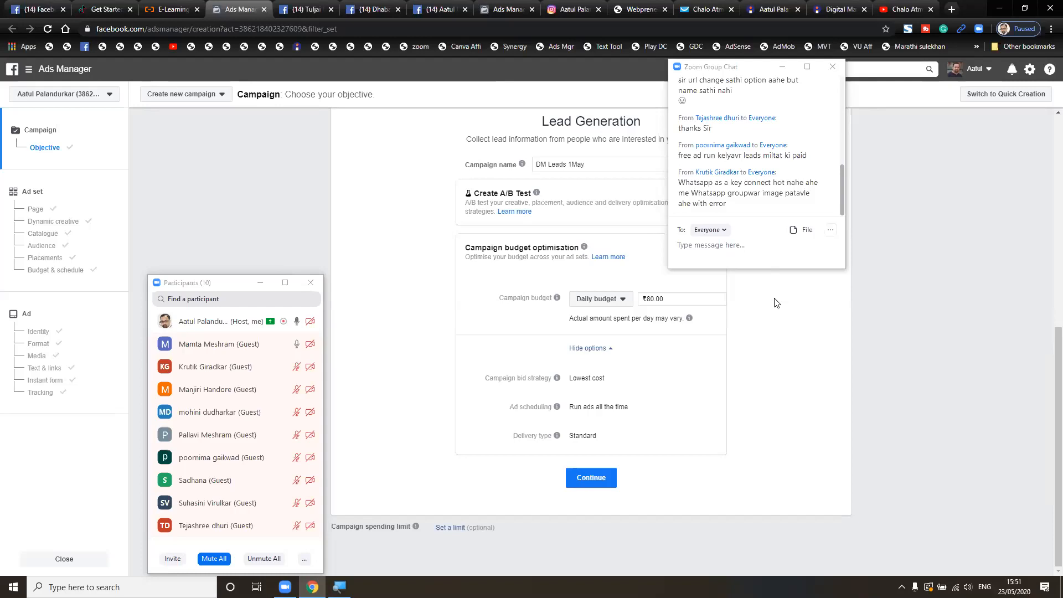
- Launch Calculator with the 'calc' Run command
key(super+r)
text(calc)
key(Return)
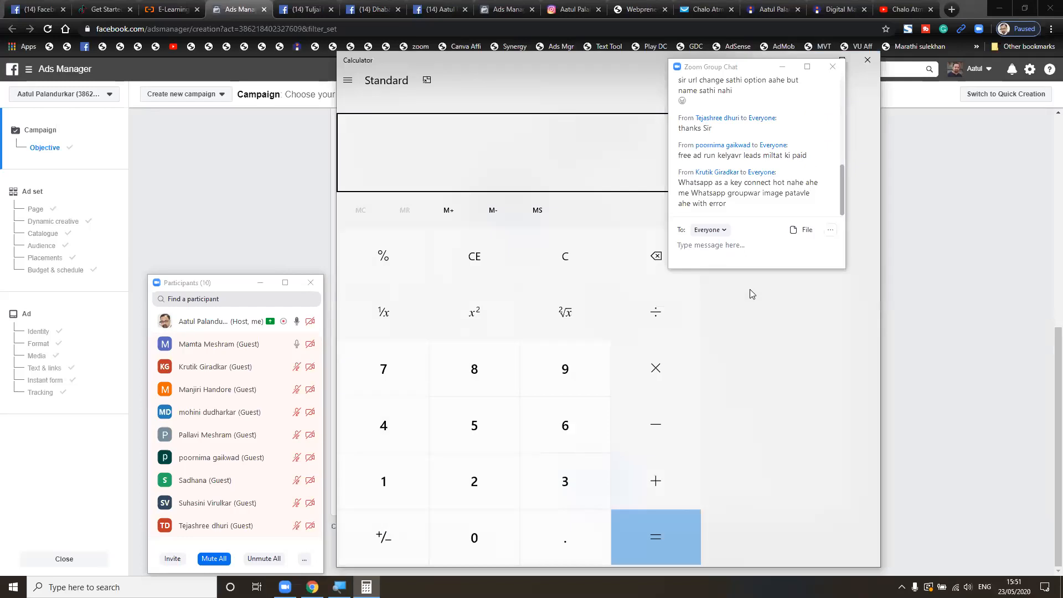
text(100)
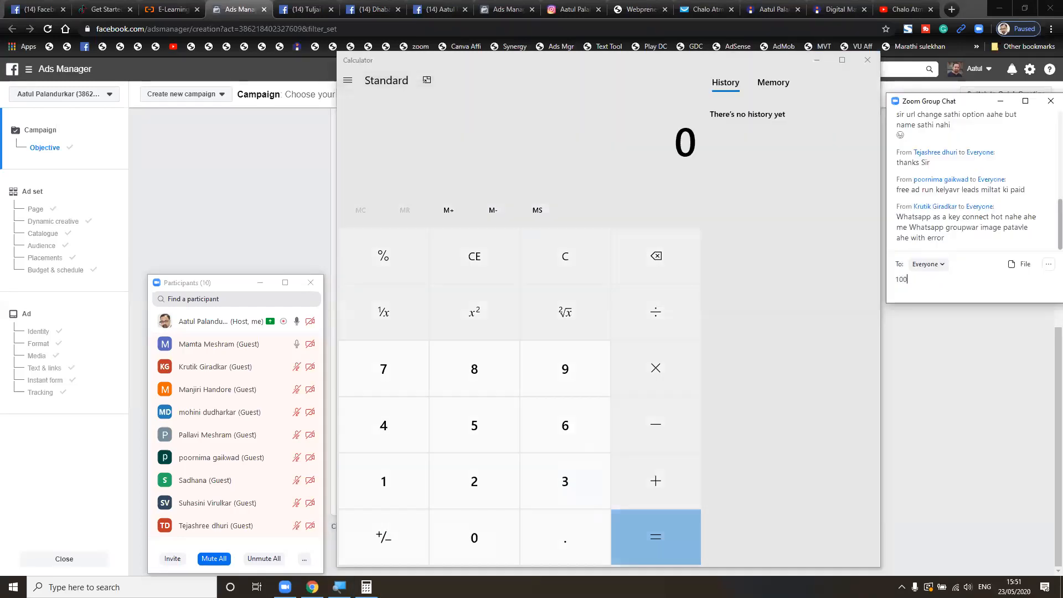
key(BackSpace)
key(BackSpace)
key(BackSpace)
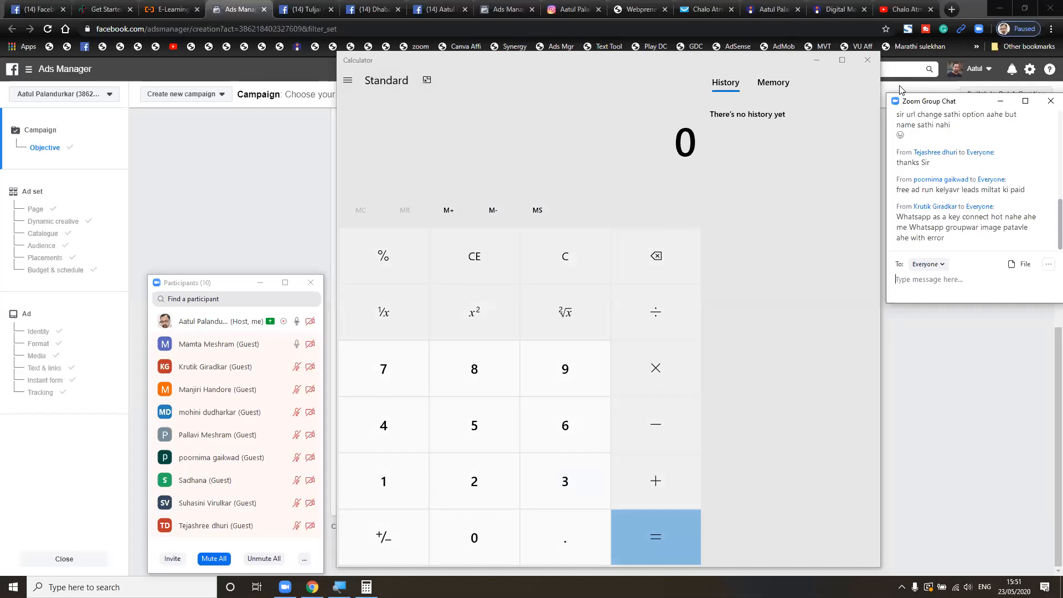
click(668, 140)
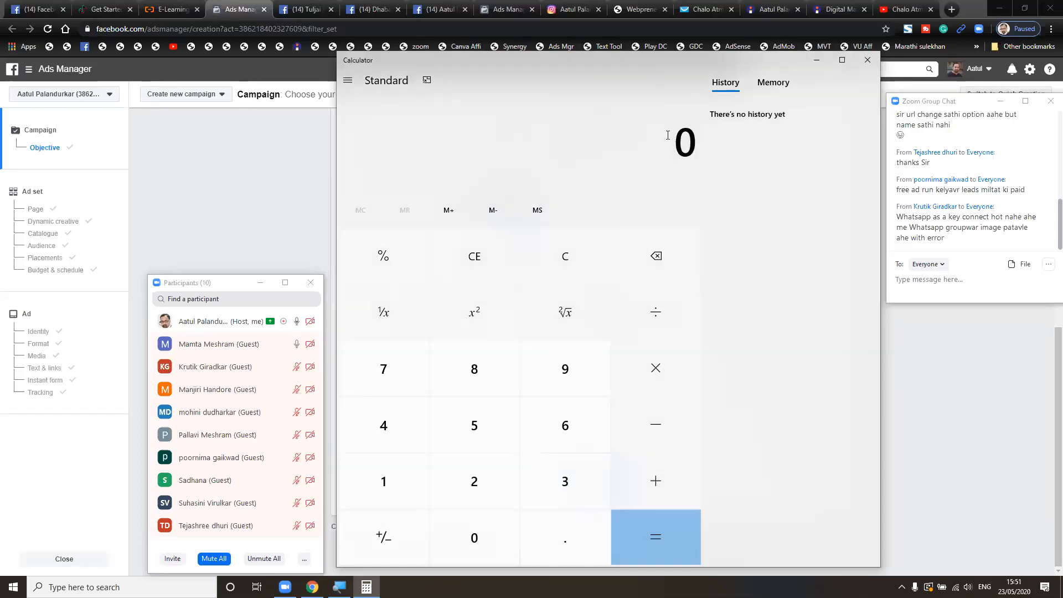
- Compute 100 × 5 = 500, then add 18% of it to get 590
text(100)
key(asterisk)
text(5)
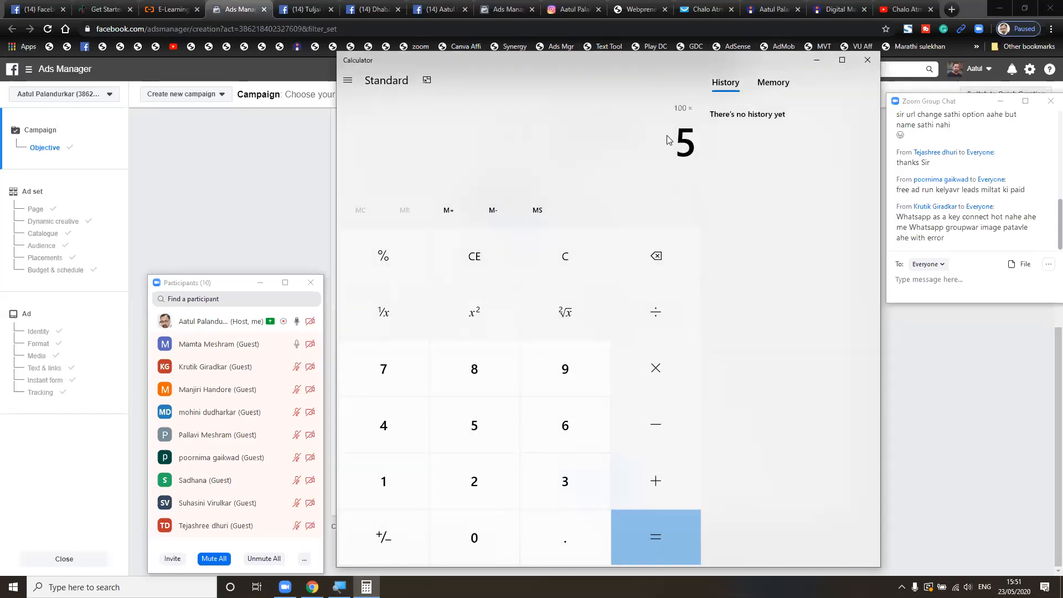
key(Return)
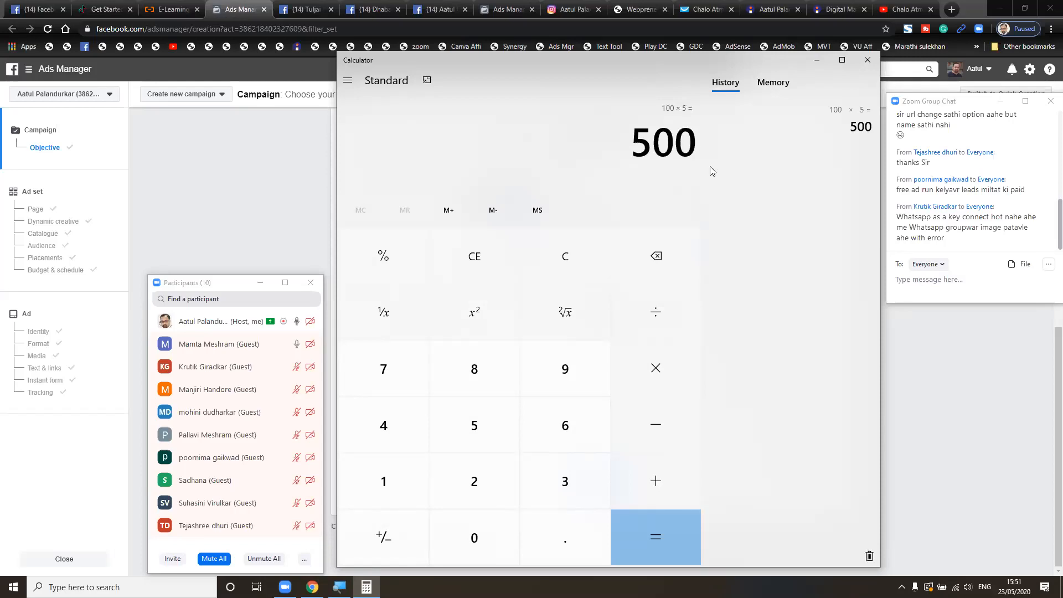
key(plus)
text(18)
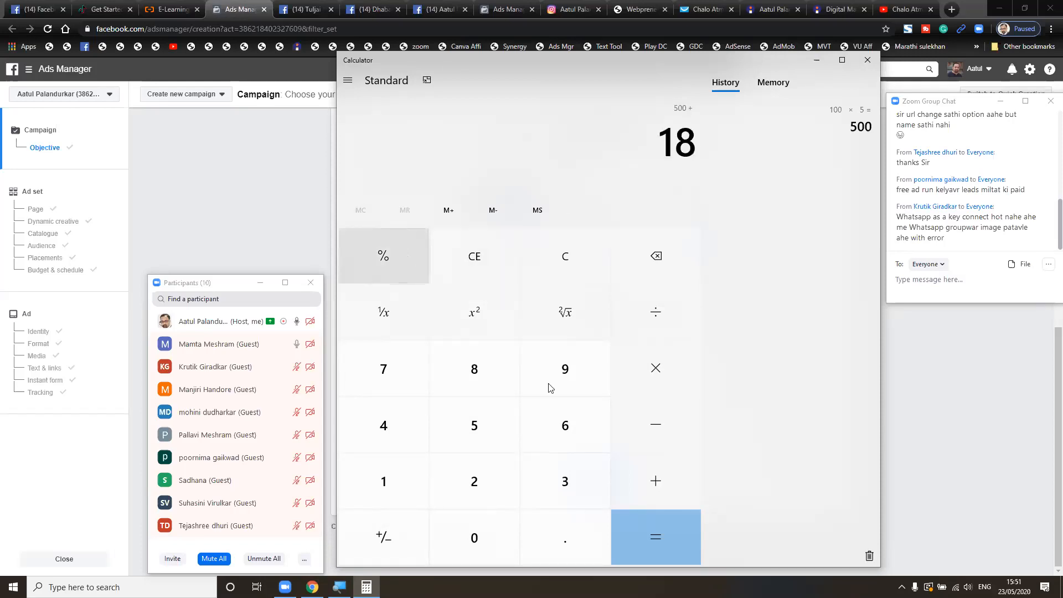
click(412, 255)
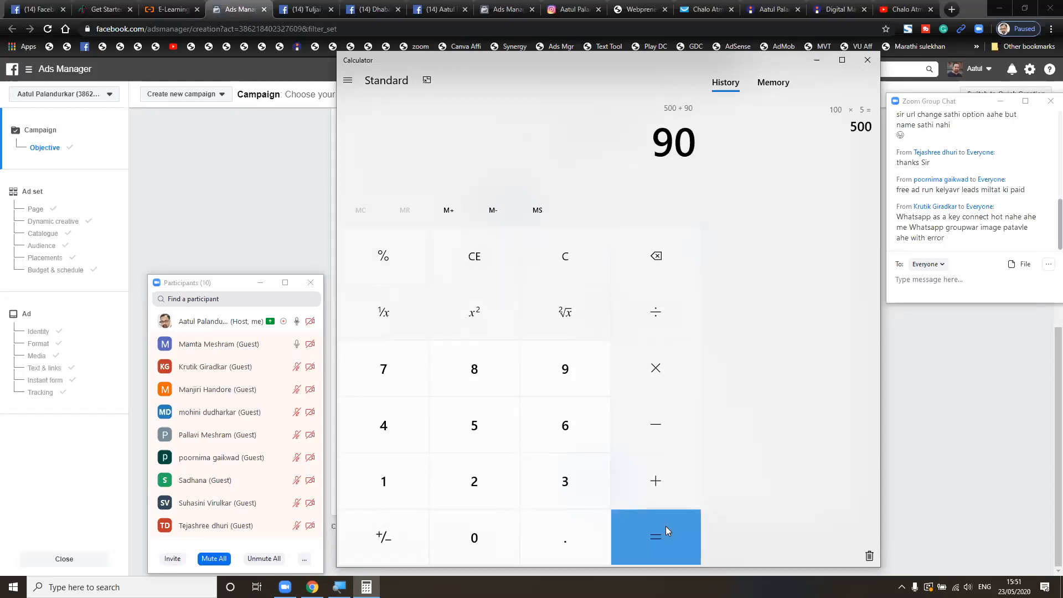
click(665, 532)
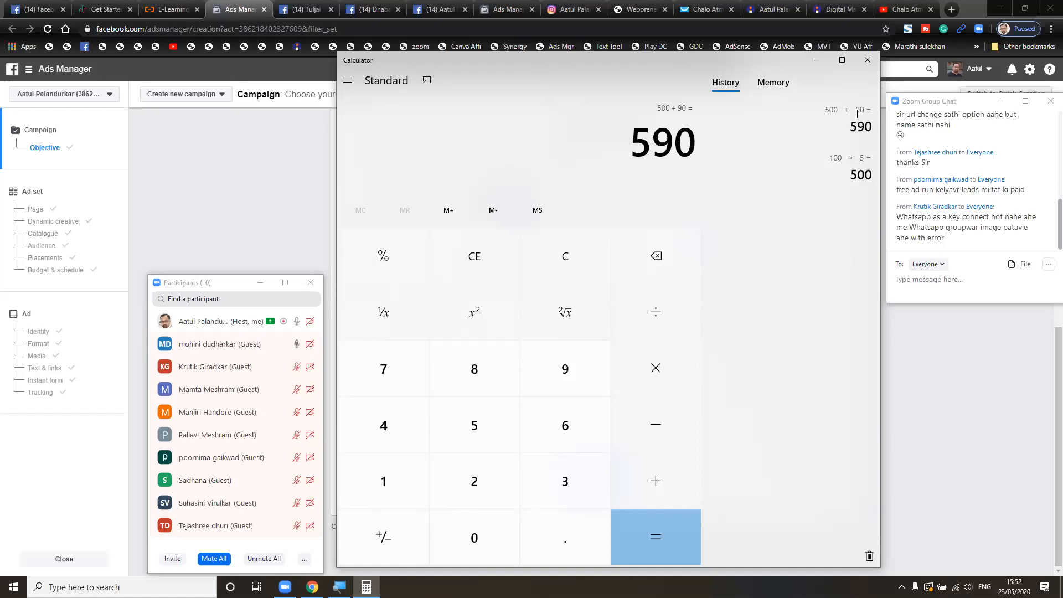
- Minimize Calculator and dismiss the meeting options list to show the campaign page again
click(816, 60)
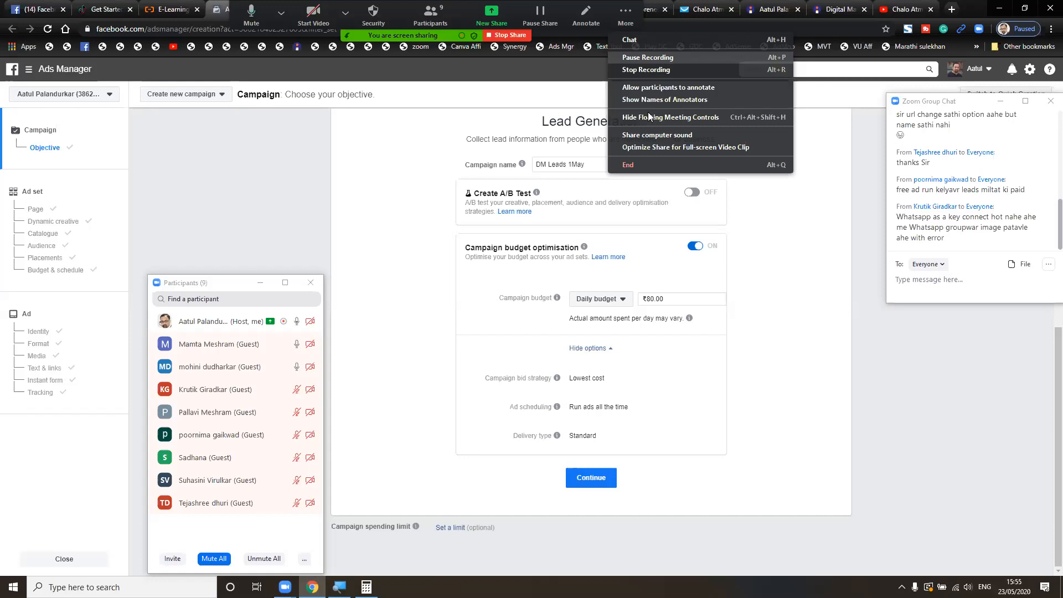
click(615, 234)
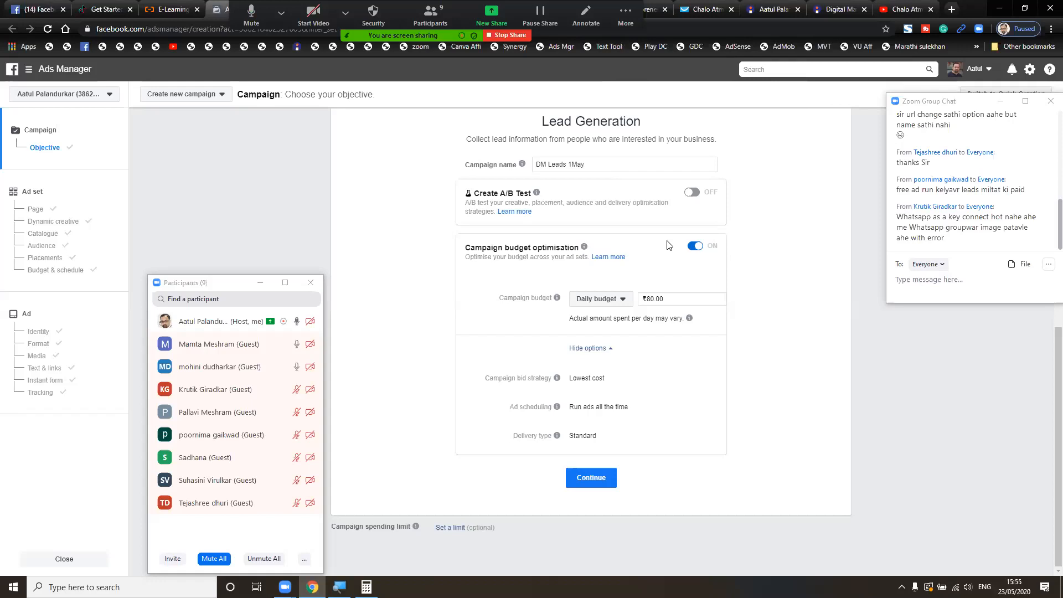
- Switch to Facebook and scroll through the new notifications
click(39, 8)
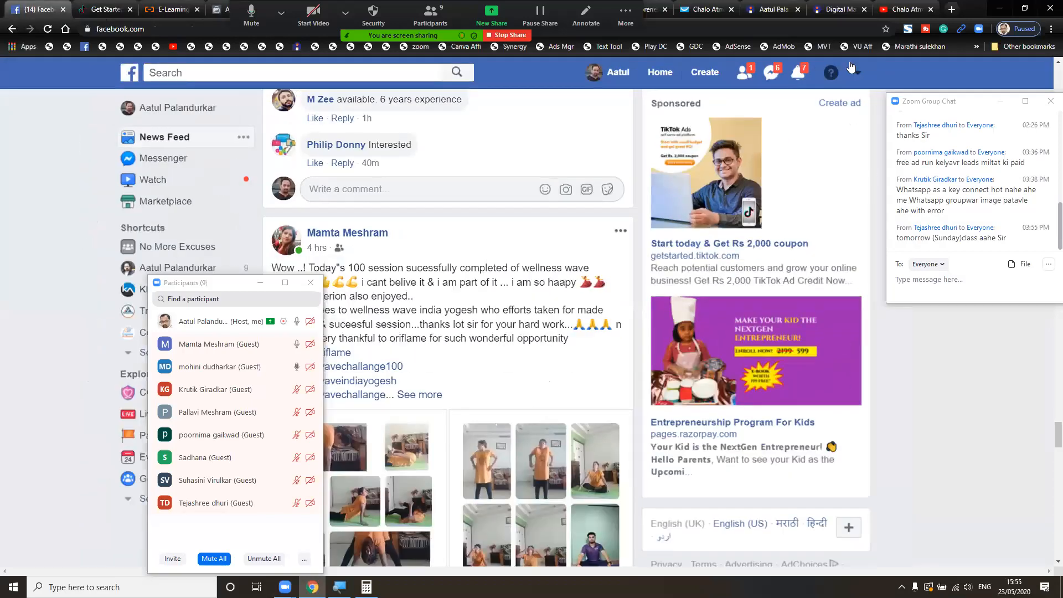
click(802, 79)
scroll(723, 321, down, 1)
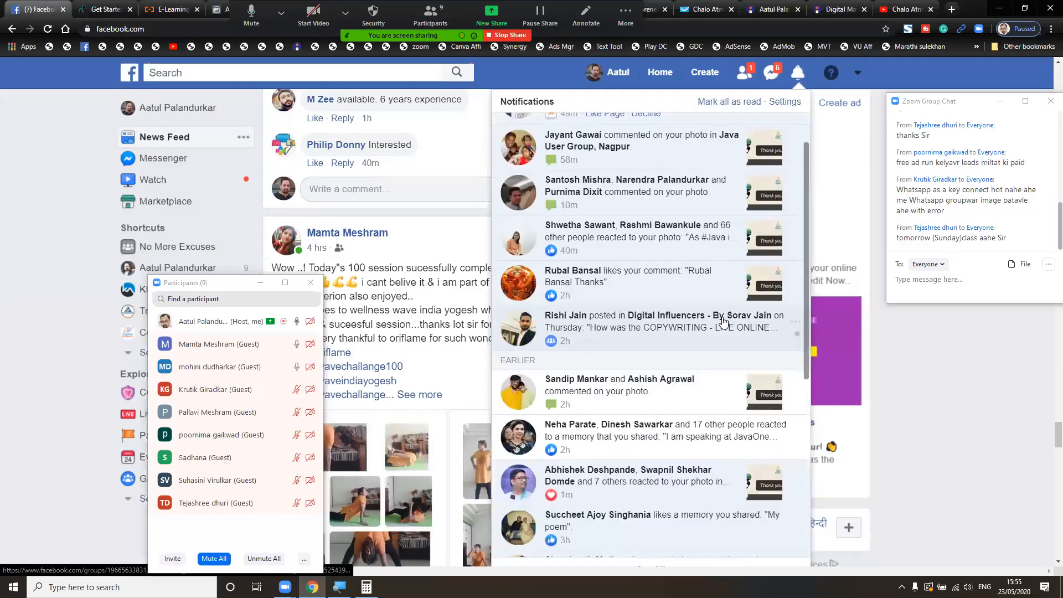
scroll(724, 321, down, 6)
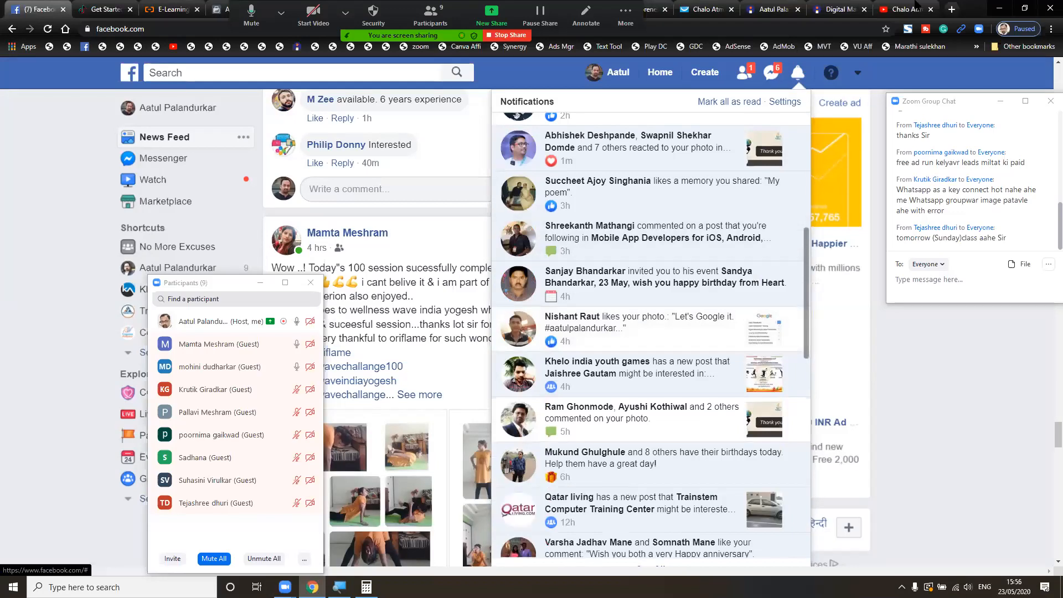
- Check the account menu's pages list, then return to the 'DM Leads 1May' campaign in Ads Manager
click(858, 75)
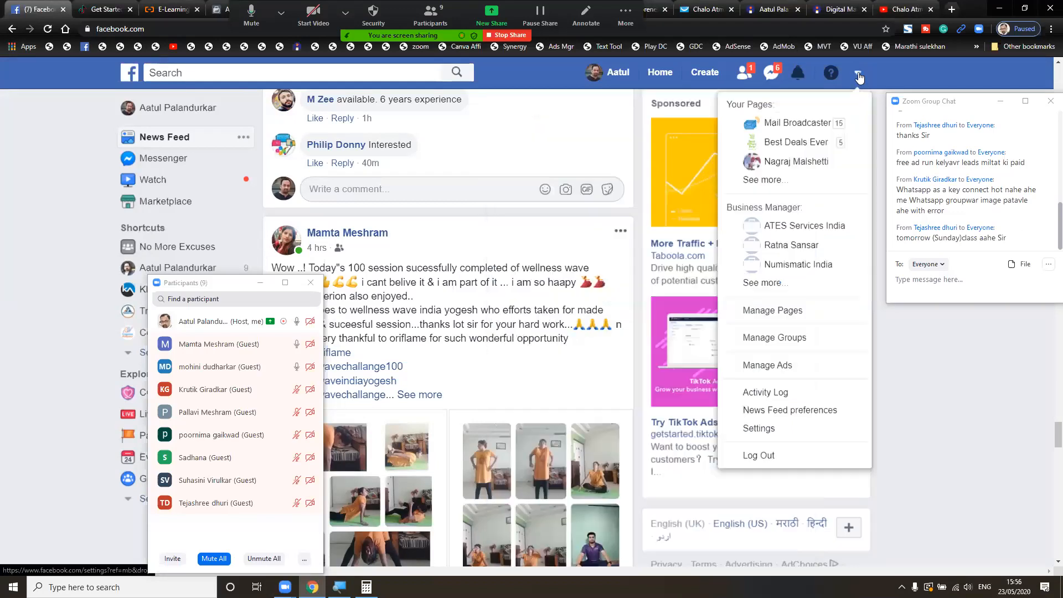
click(804, 427)
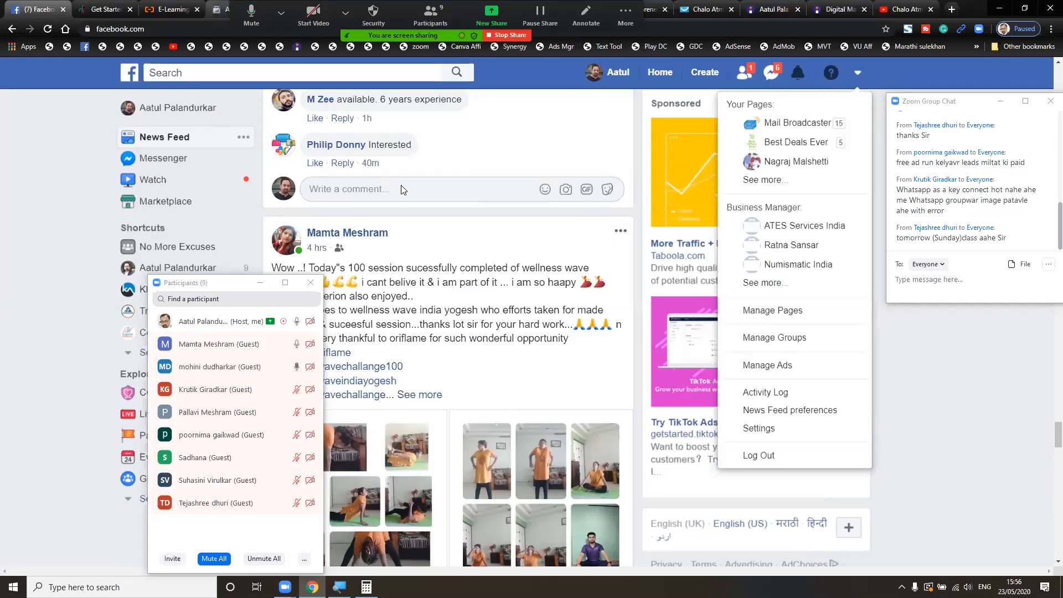
click(220, 9)
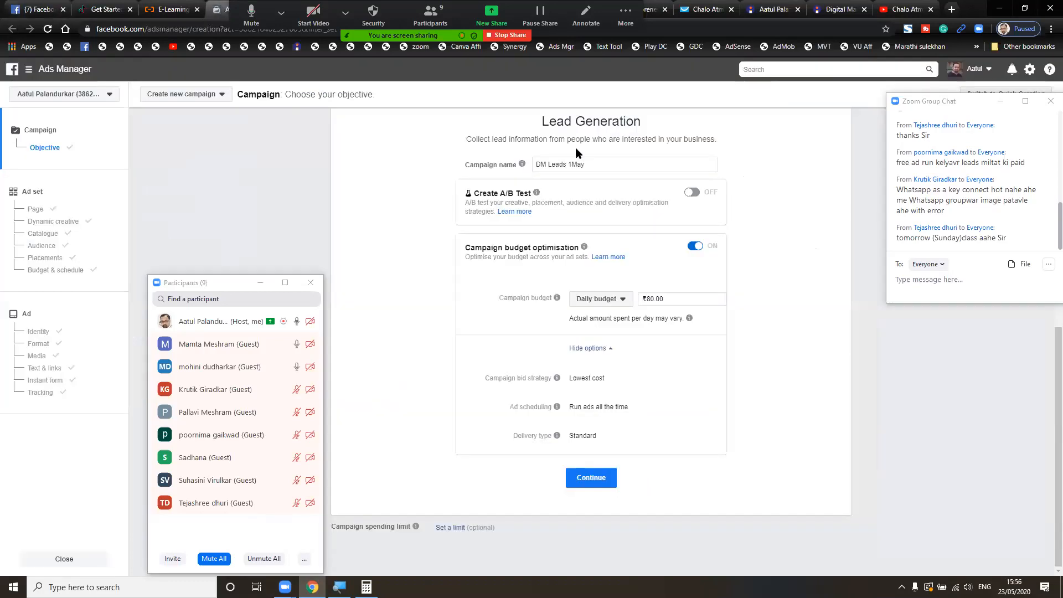
- Stay on the unsaved 'DM Leads 1May' campaign page, then open Facebook's notifications list
click(1029, 72)
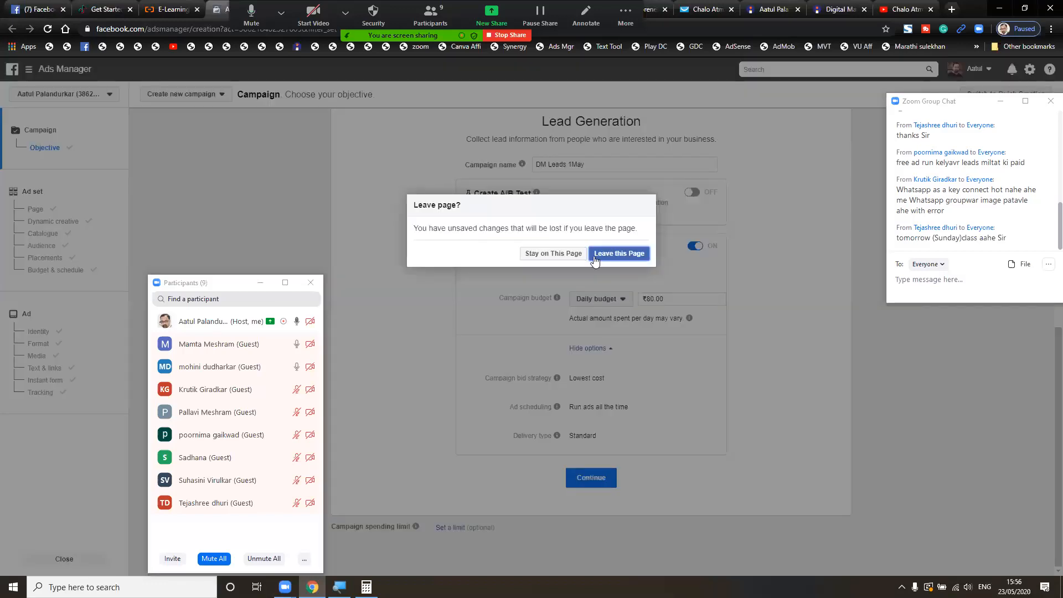
click(574, 253)
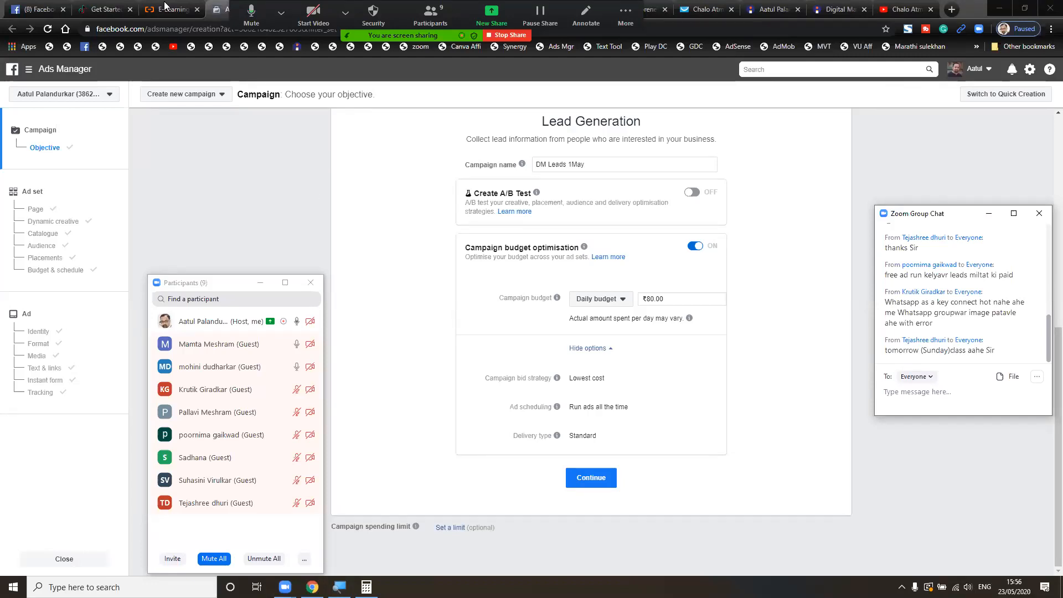
click(44, 4)
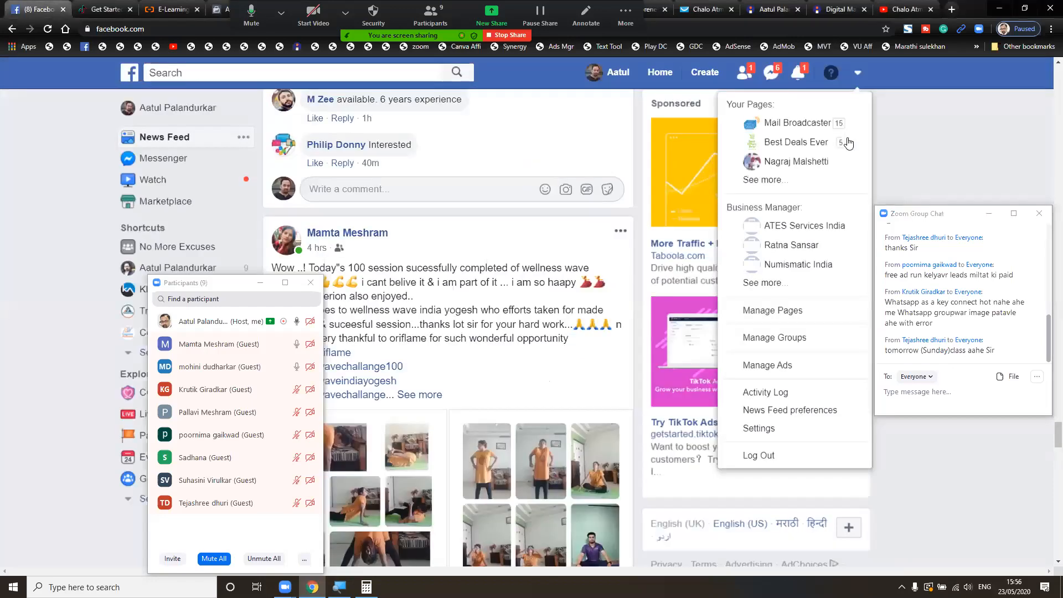
click(802, 78)
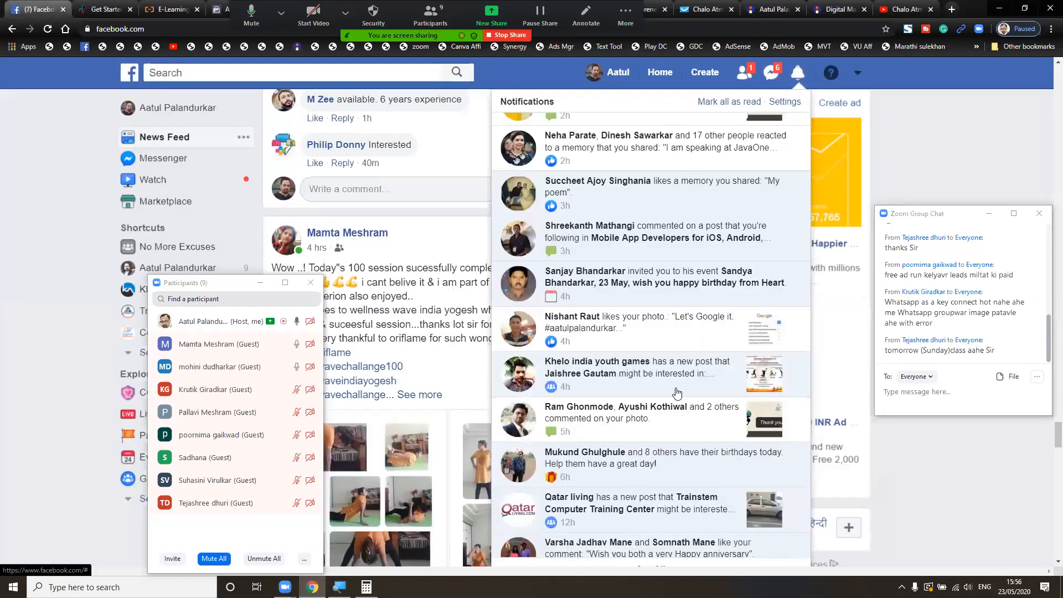
- Scroll down through the older Facebook notifications
scroll(678, 393, up, 5)
scroll(676, 393, down, 5)
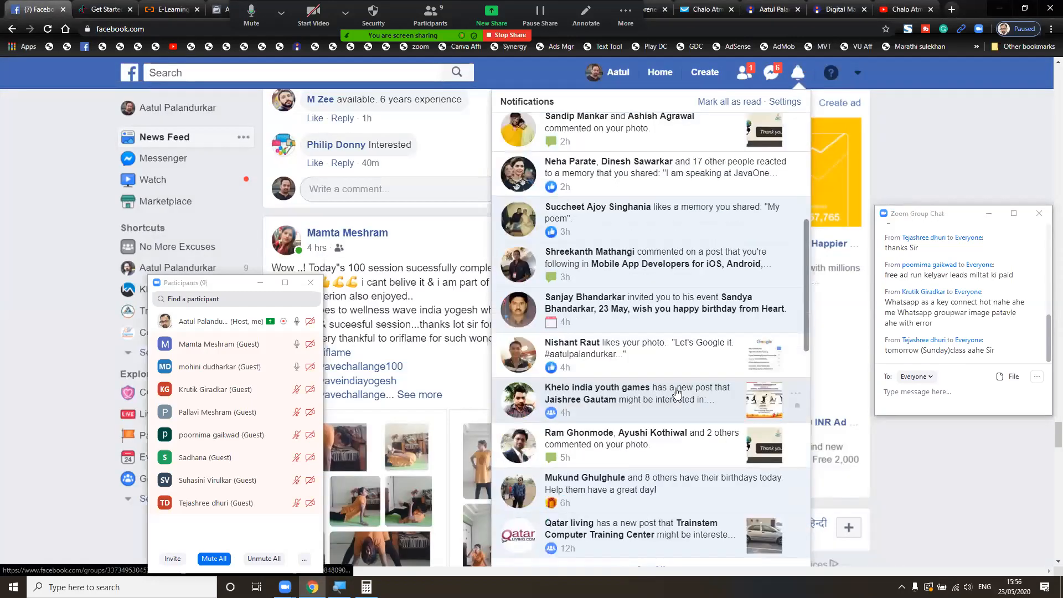
scroll(676, 393, down, 4)
scroll(676, 393, down, 3)
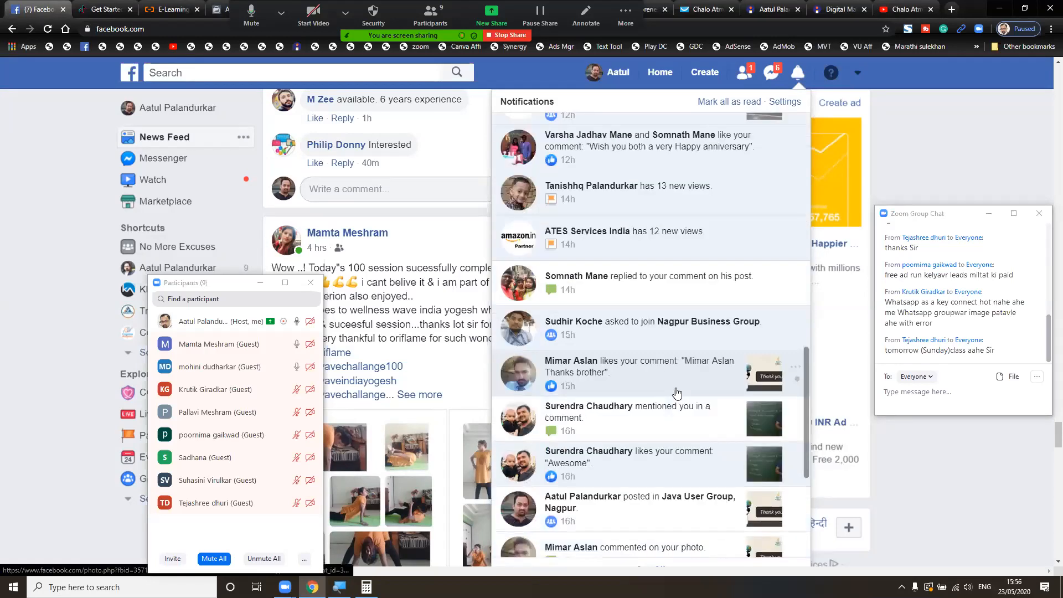
scroll(677, 393, down, 5)
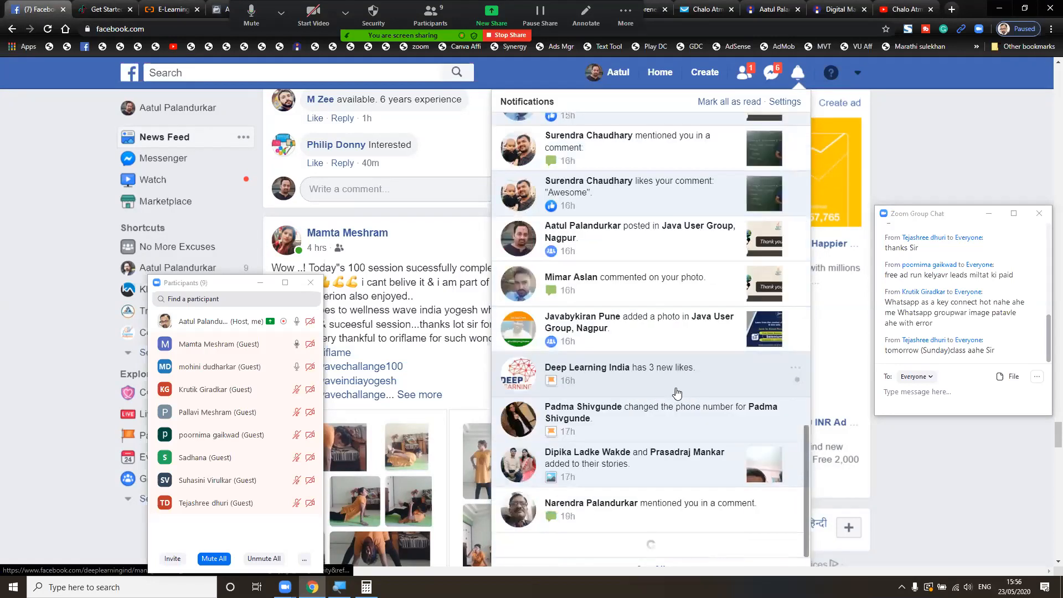
scroll(676, 393, down, 2)
scroll(676, 393, down, 4)
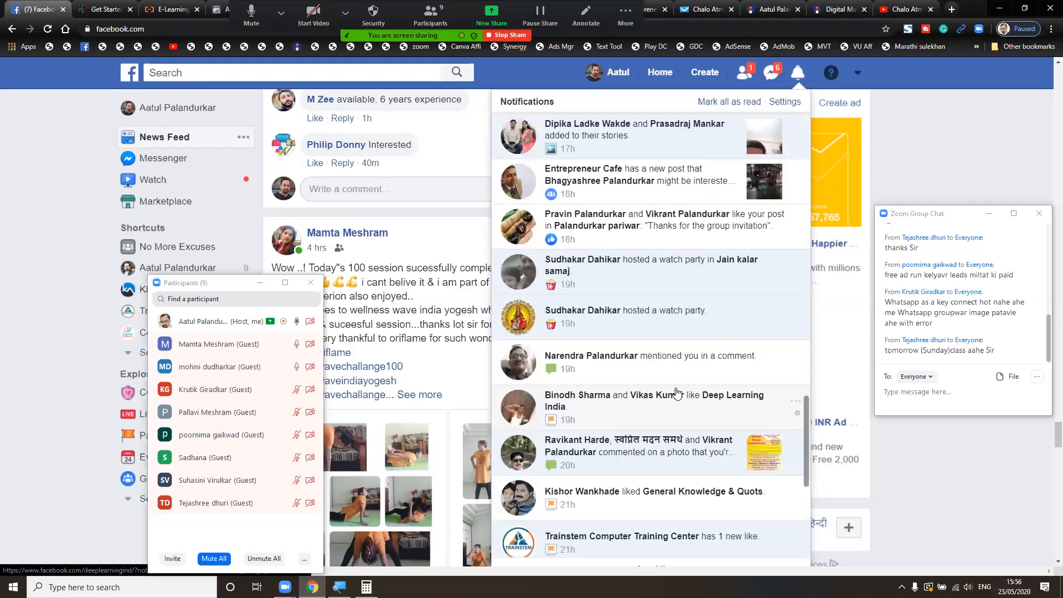
scroll(677, 393, down, 5)
scroll(676, 393, down, 2)
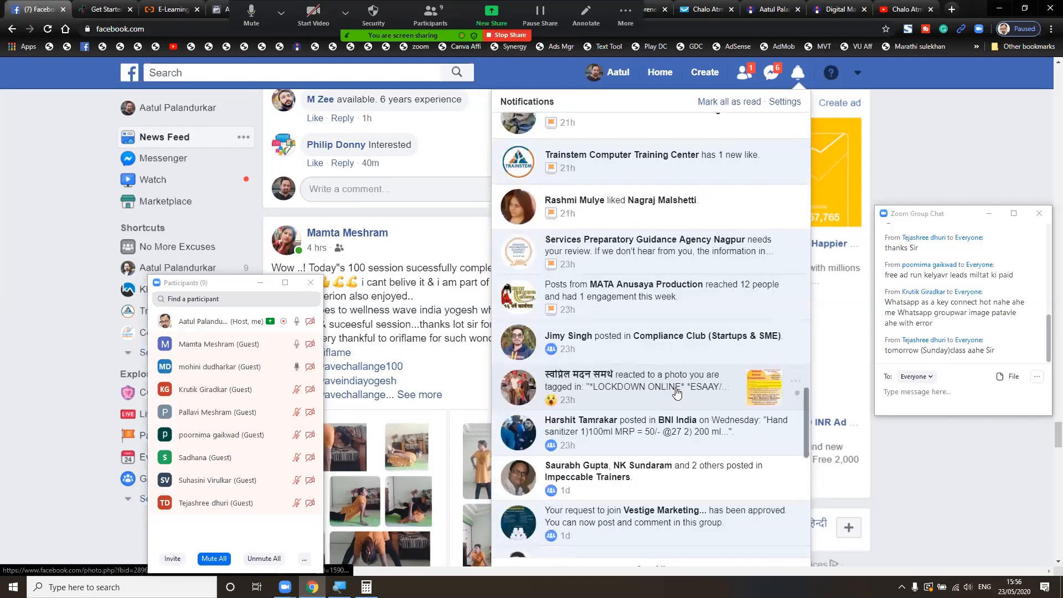
scroll(677, 393, down, 2)
scroll(676, 393, down, 2)
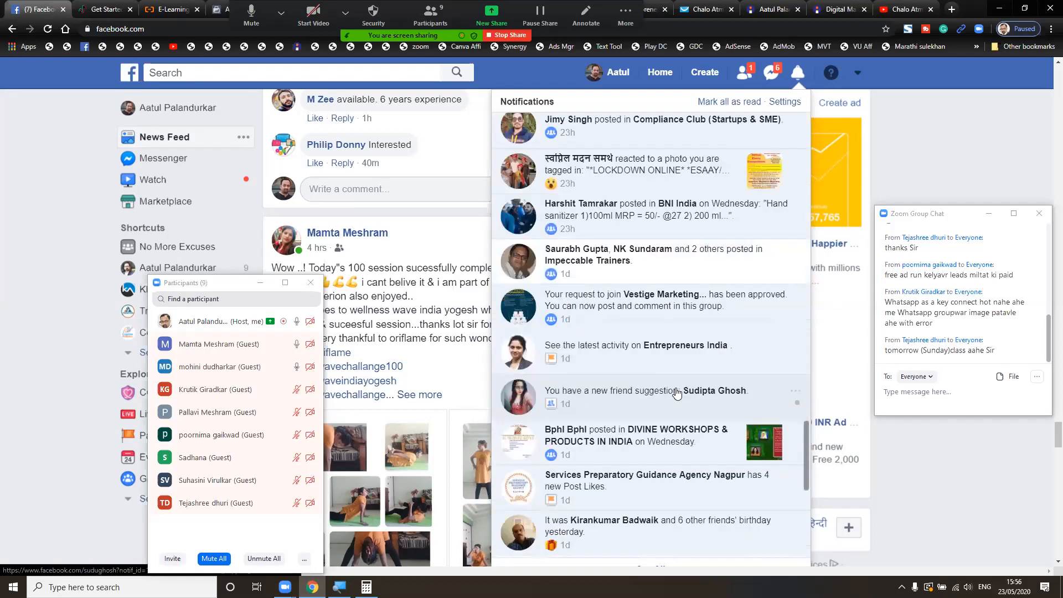
scroll(676, 393, down, 2)
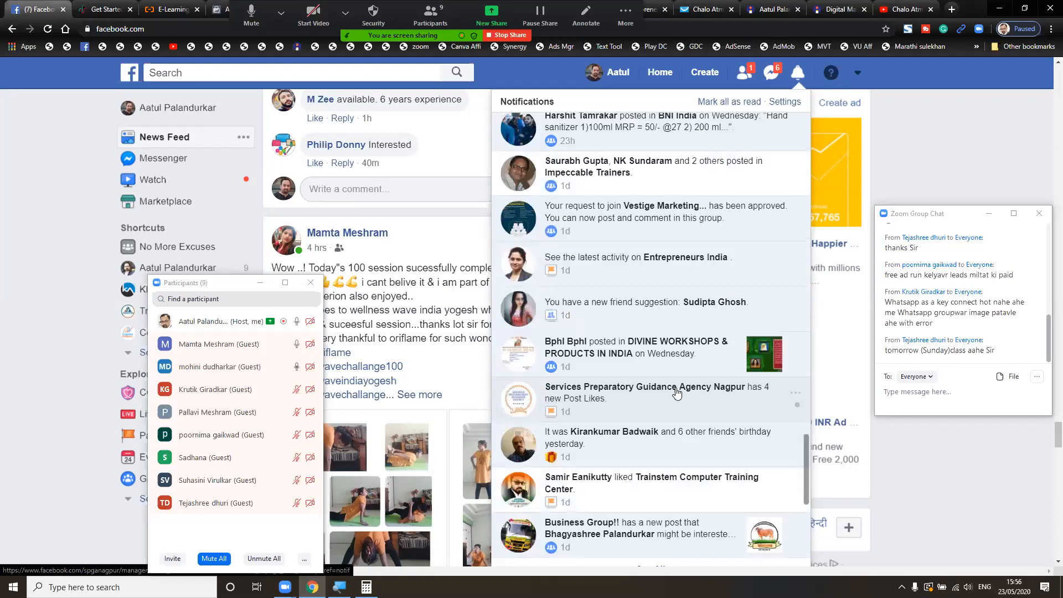
scroll(677, 393, down, 1)
scroll(677, 393, down, 1)
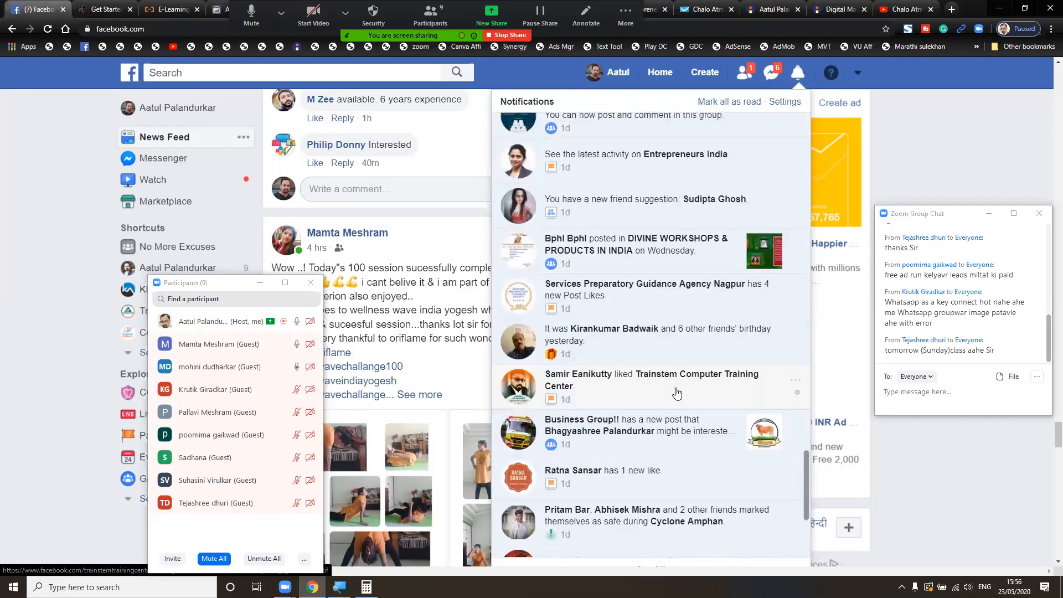
scroll(677, 393, down, 1)
scroll(677, 393, down, 2)
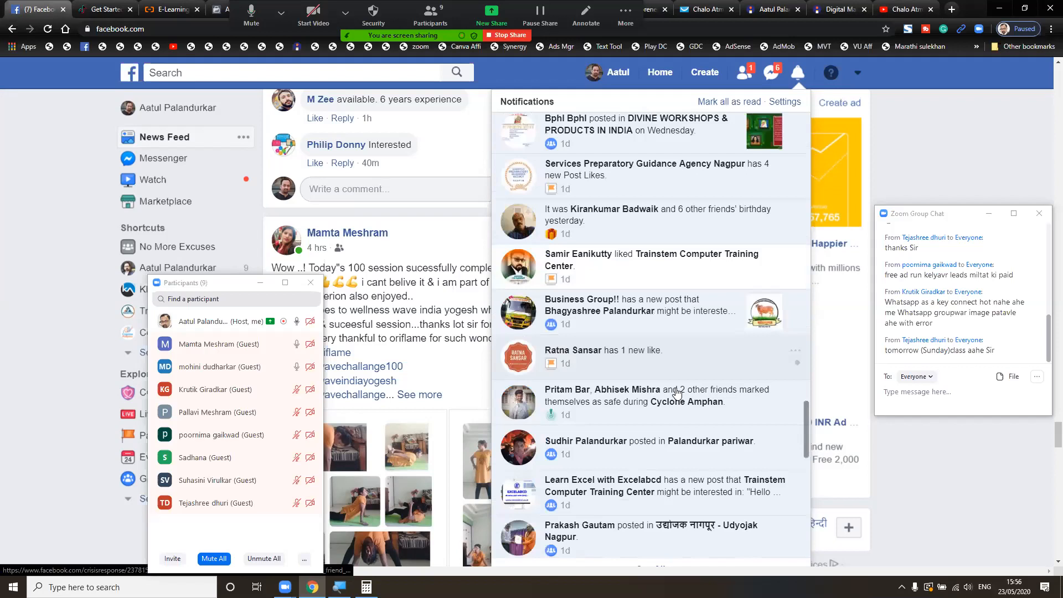
scroll(676, 394, down, 3)
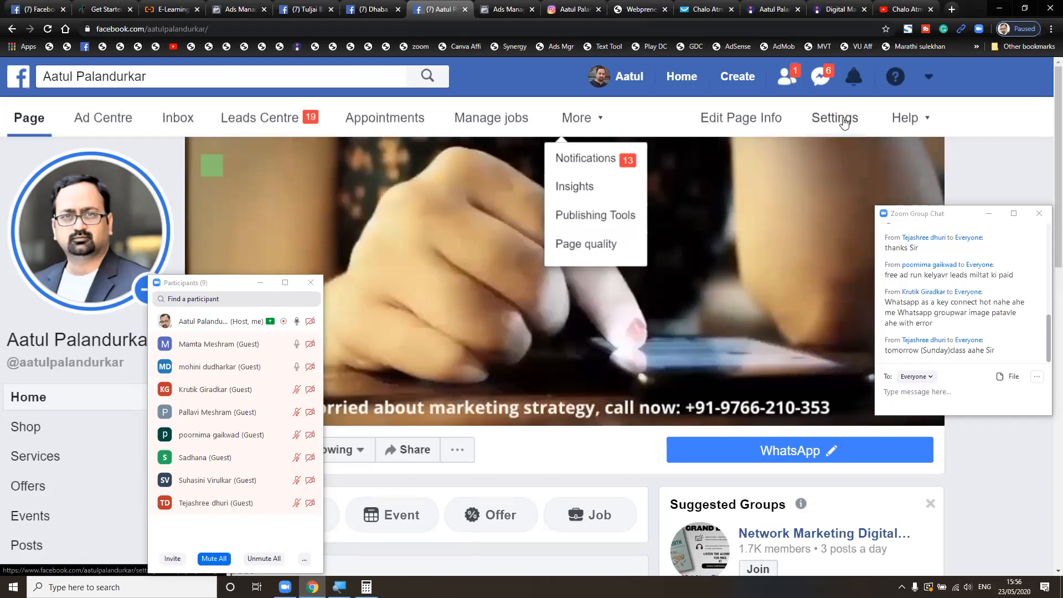
- Zoom the business page out to 67% and close the help options menu
click(924, 124)
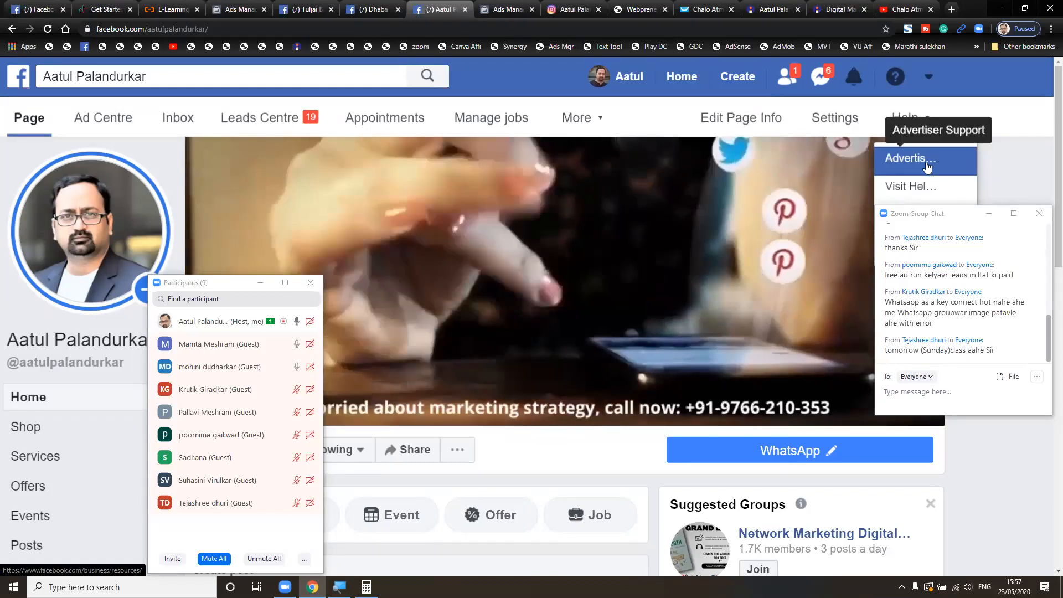
key(ctrl+plus)
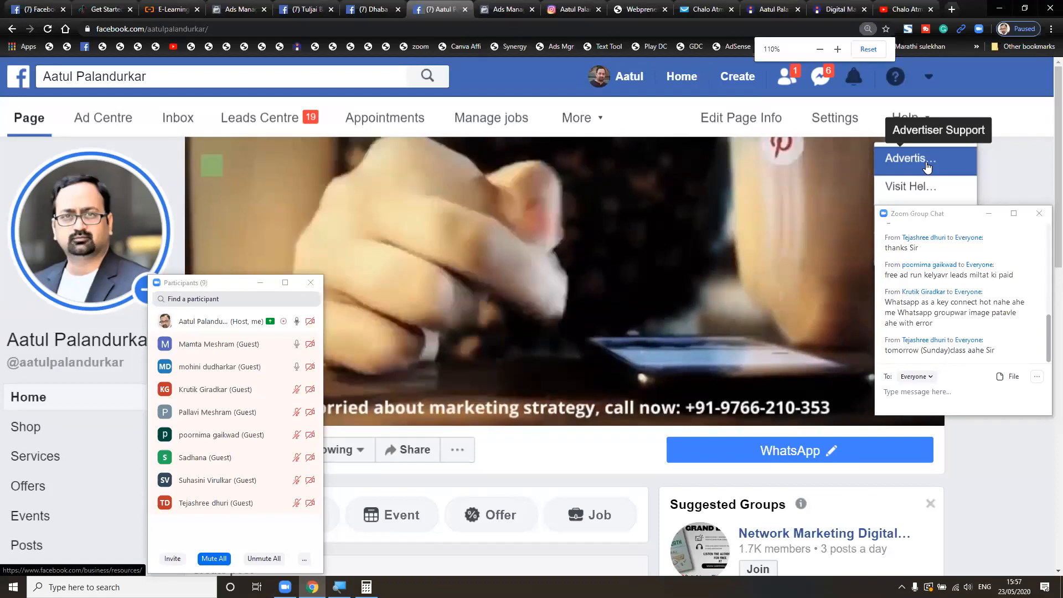
key(ctrl+minus)
key(ctrl+minus)
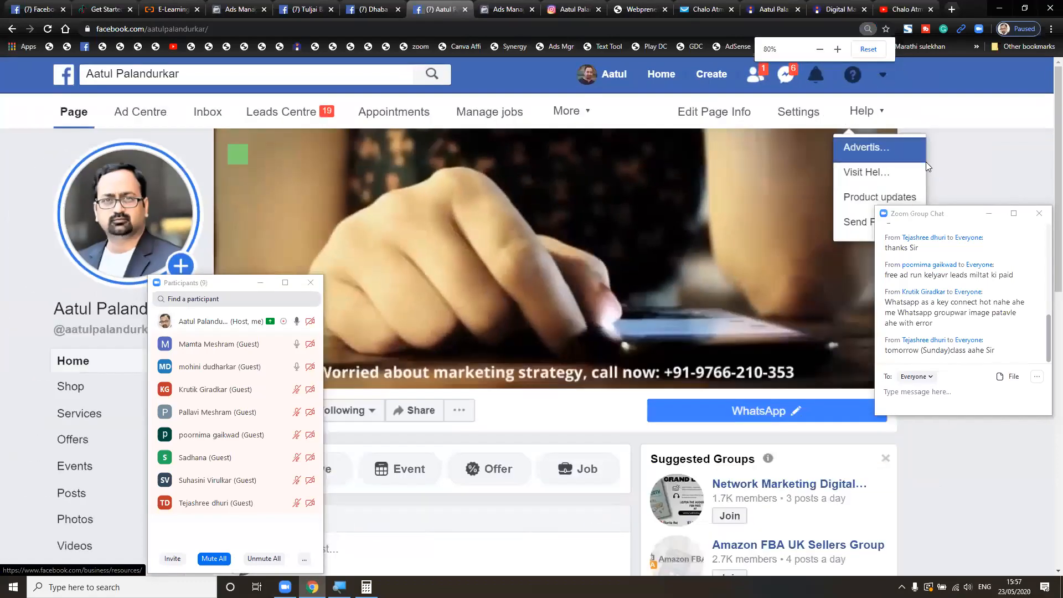
key(ctrl+minus)
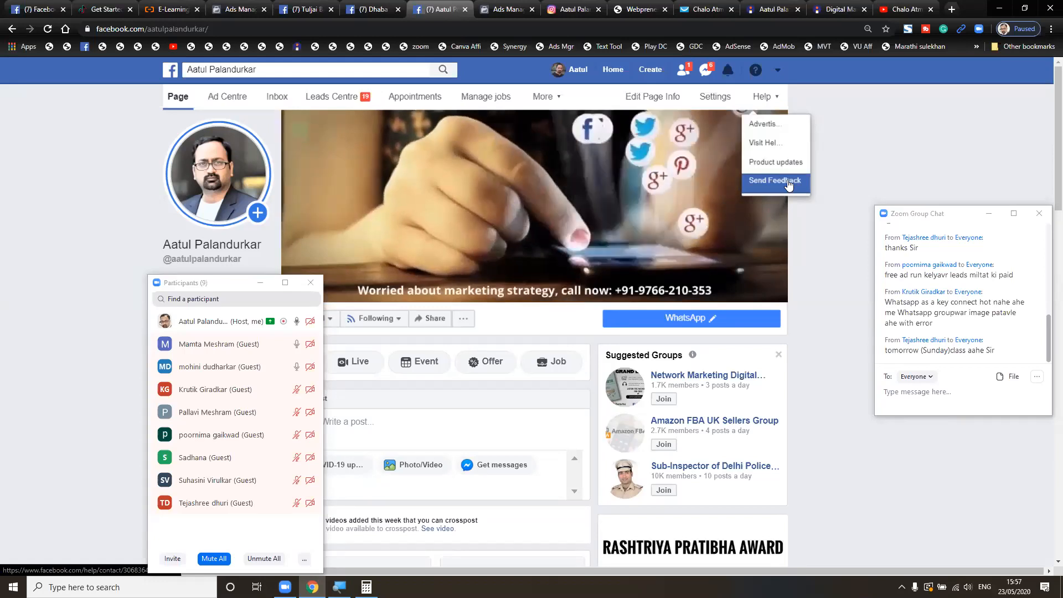
click(837, 180)
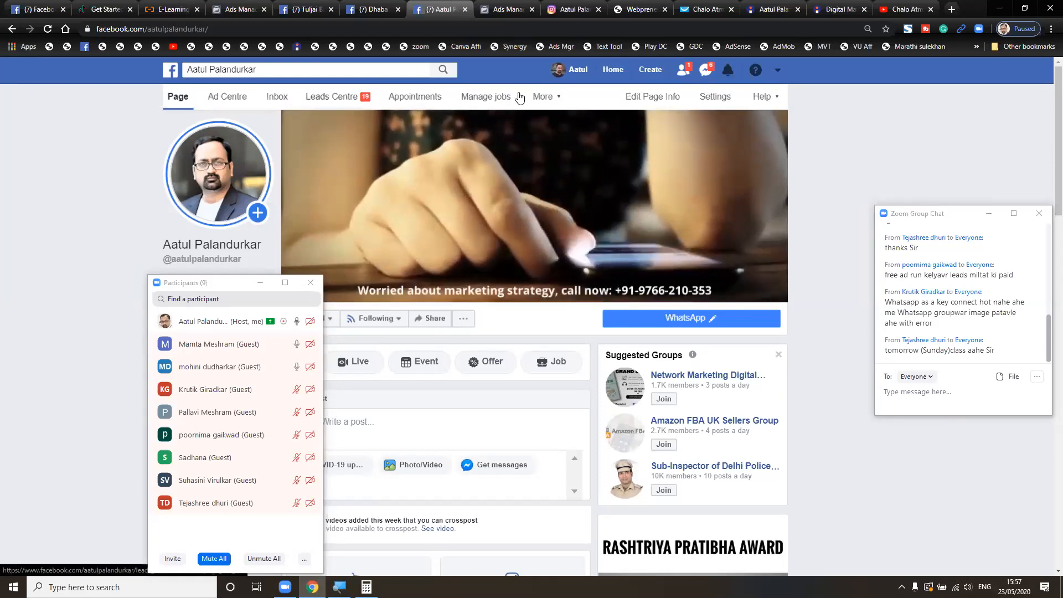
- Mark all of the business page's notifications as read under More > Notifications, then return to the Page
click(553, 97)
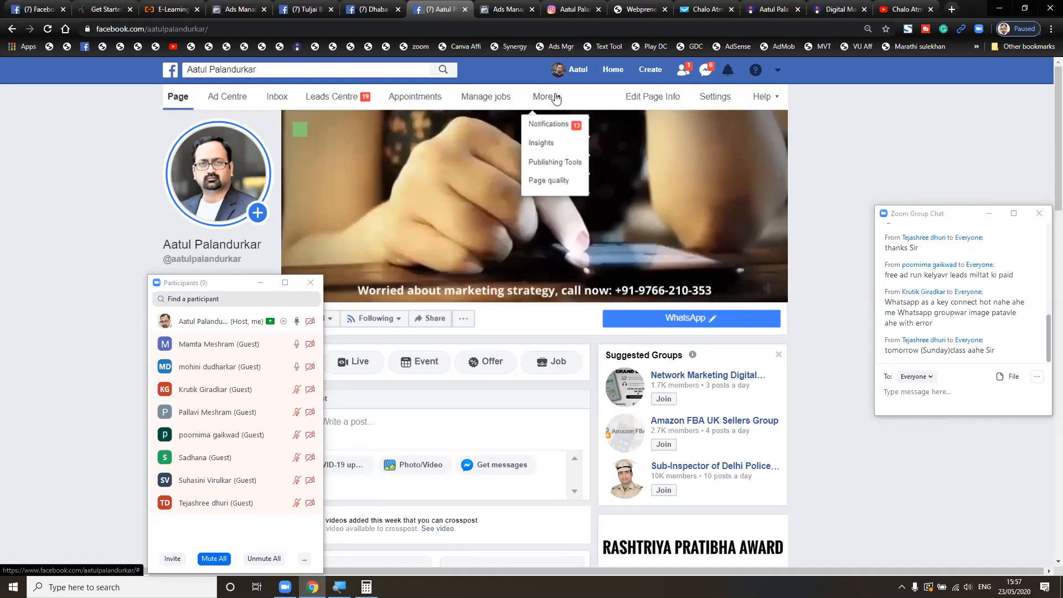
click(551, 124)
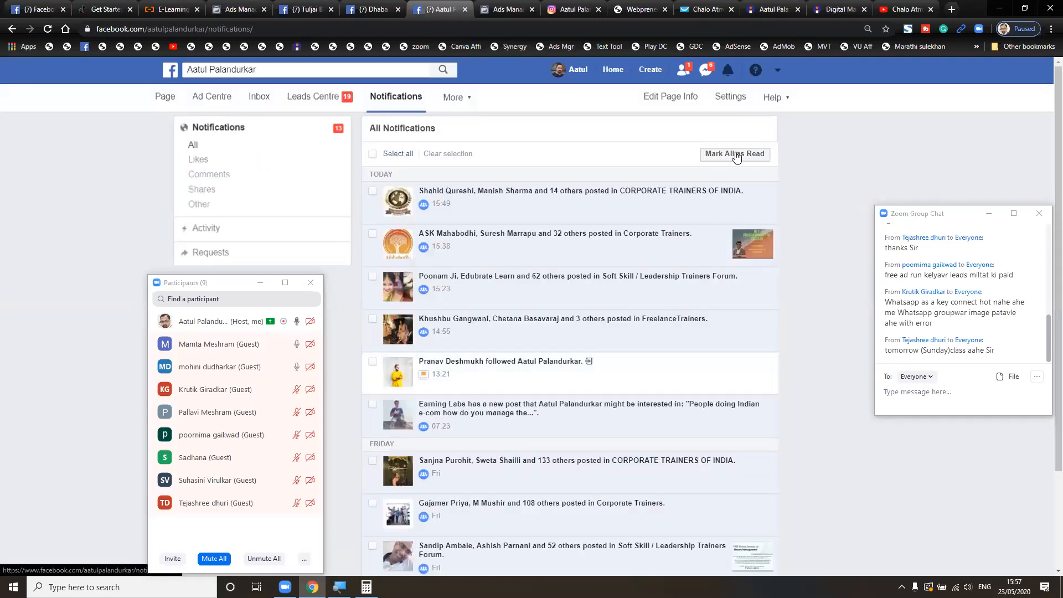
click(735, 155)
scroll(790, 237, down, 6)
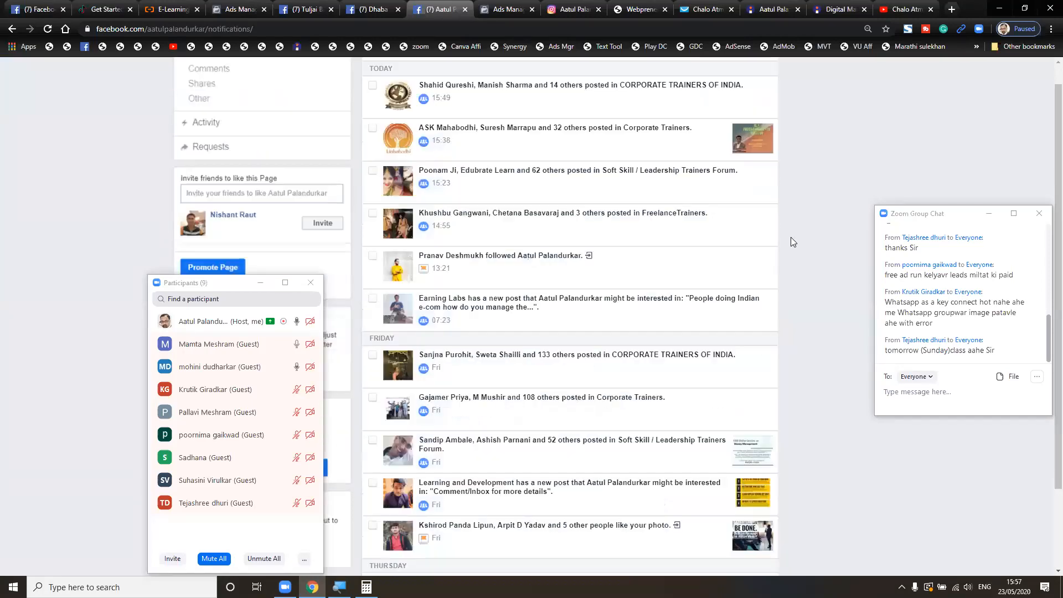
scroll(790, 237, down, 4)
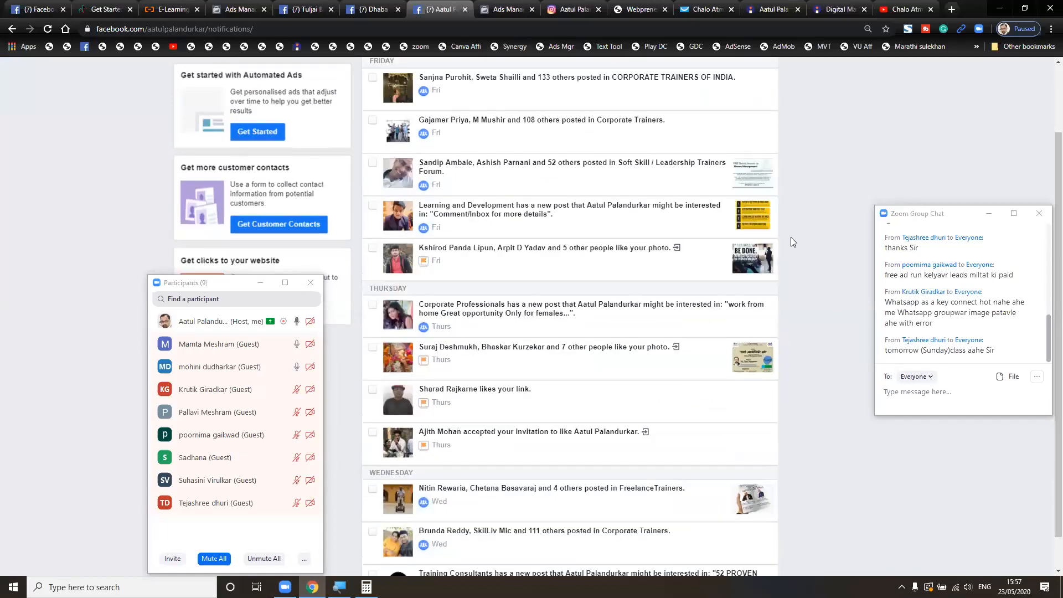
scroll(791, 237, up, 10)
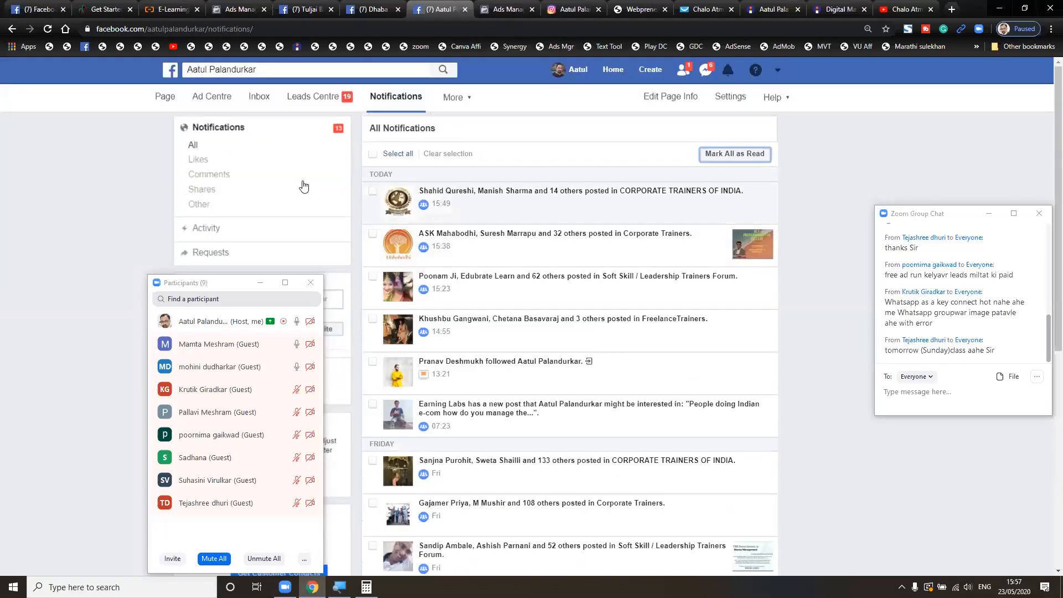
click(164, 101)
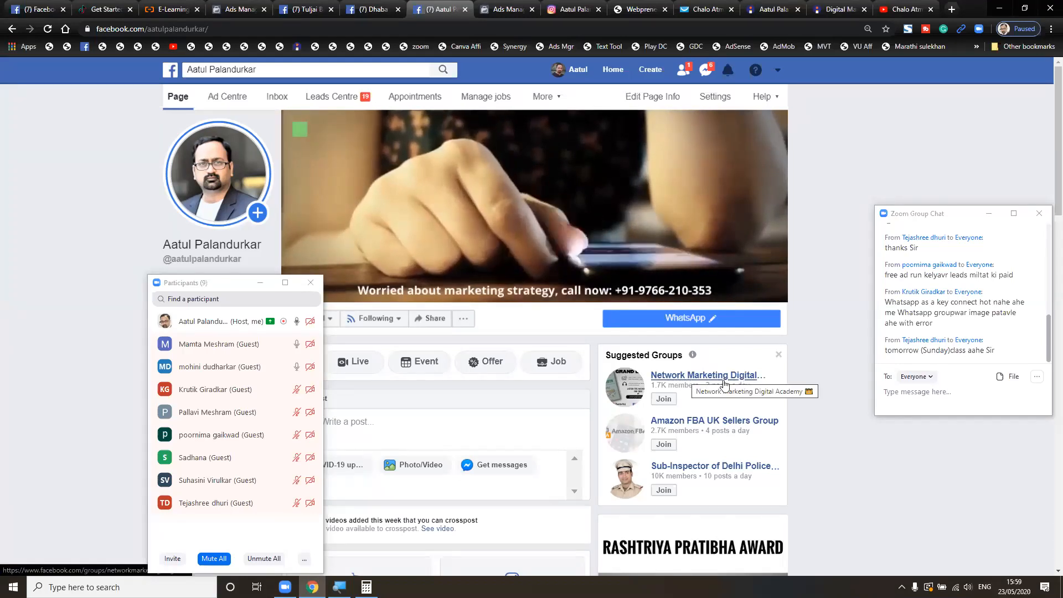
- Request to join Network Marketing Digital Academy, exiting its membership questions unanswered
click(662, 400)
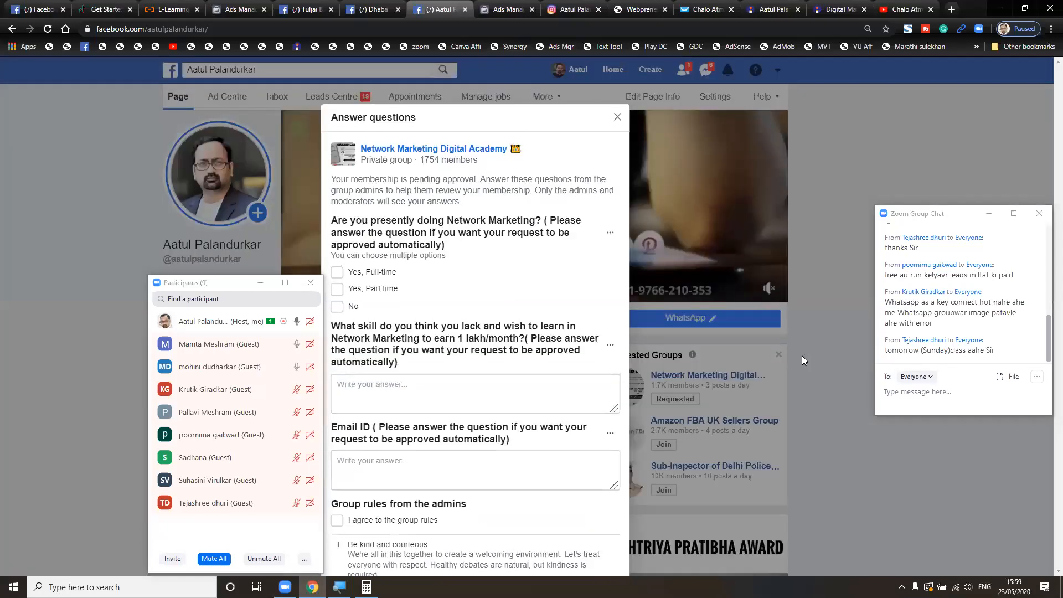
scroll(597, 362, down, 2)
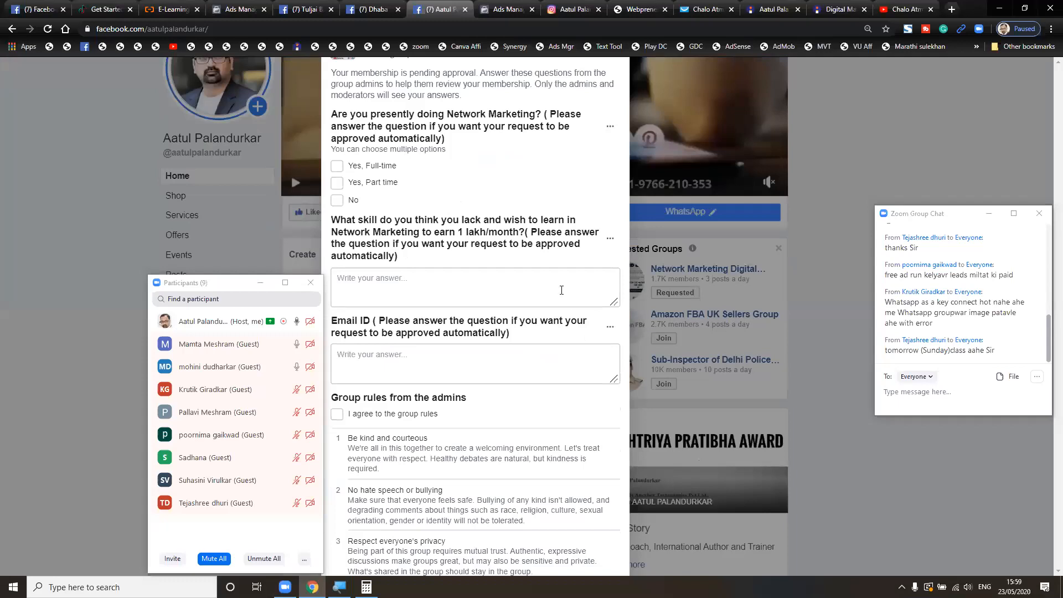
scroll(596, 205, up, 2)
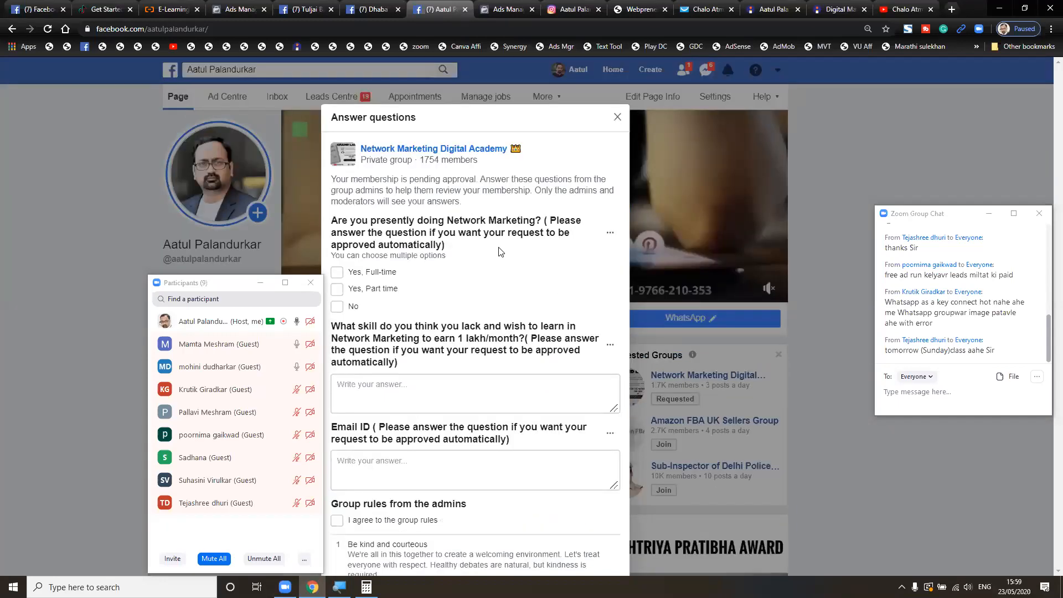
scroll(500, 252, down, 6)
scroll(500, 252, up, 6)
scroll(591, 155, down, 2)
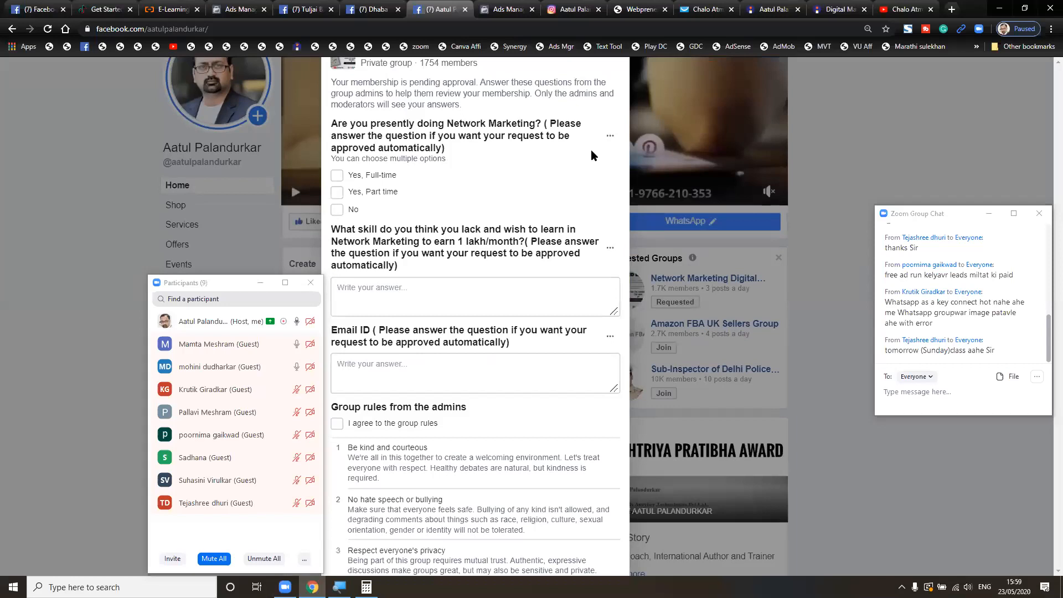
scroll(590, 149, up, 2)
click(621, 116)
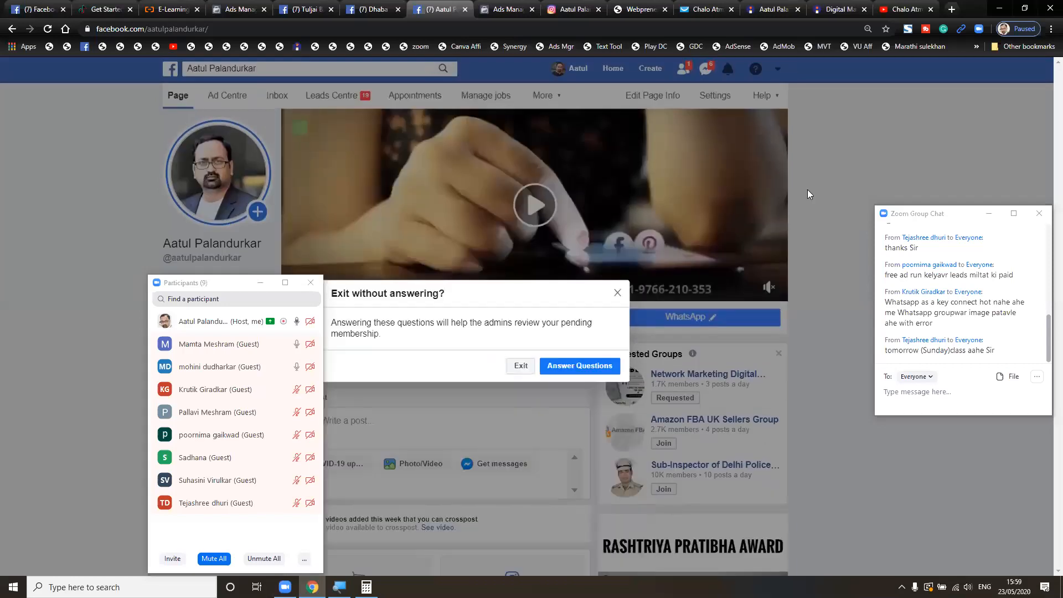
click(521, 366)
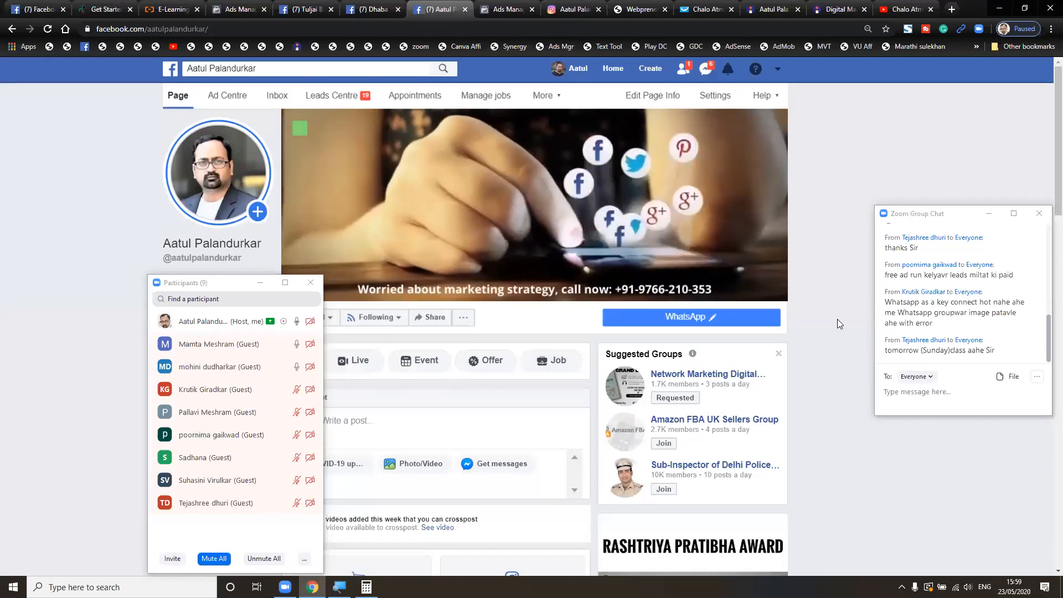
- Scroll through the Page's Services, About and Posts, then mute the speaking meeting guest
scroll(837, 322, down, 10)
scroll(838, 321, down, 8)
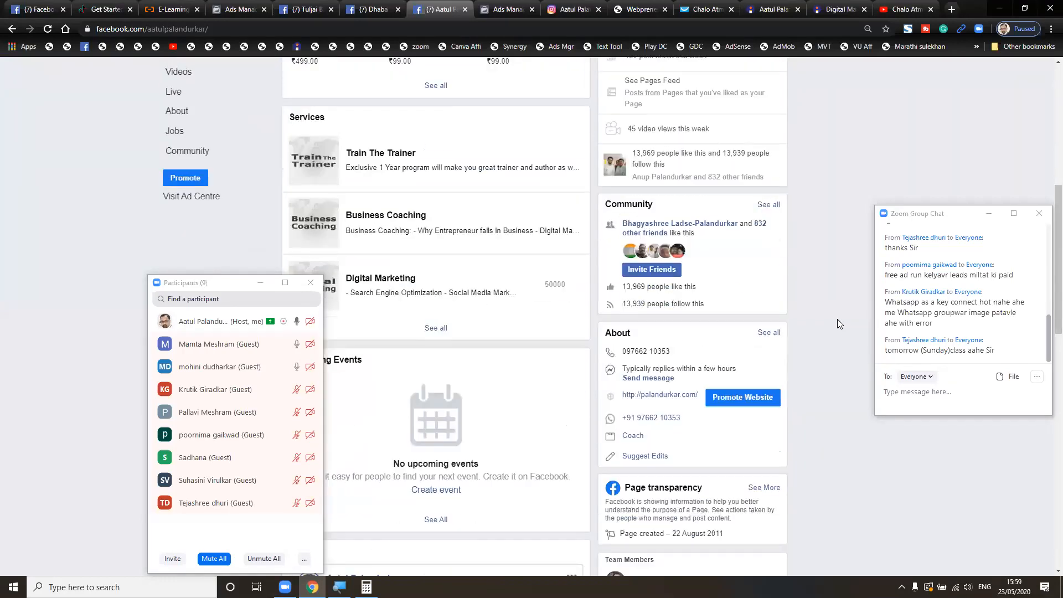
scroll(837, 322, down, 6)
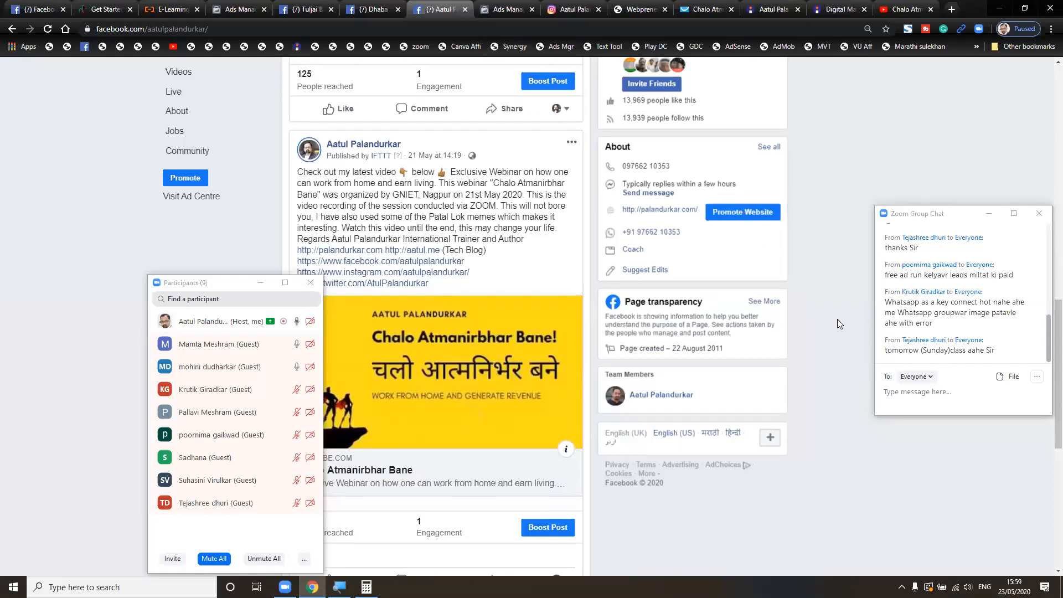
scroll(837, 321, up, 20)
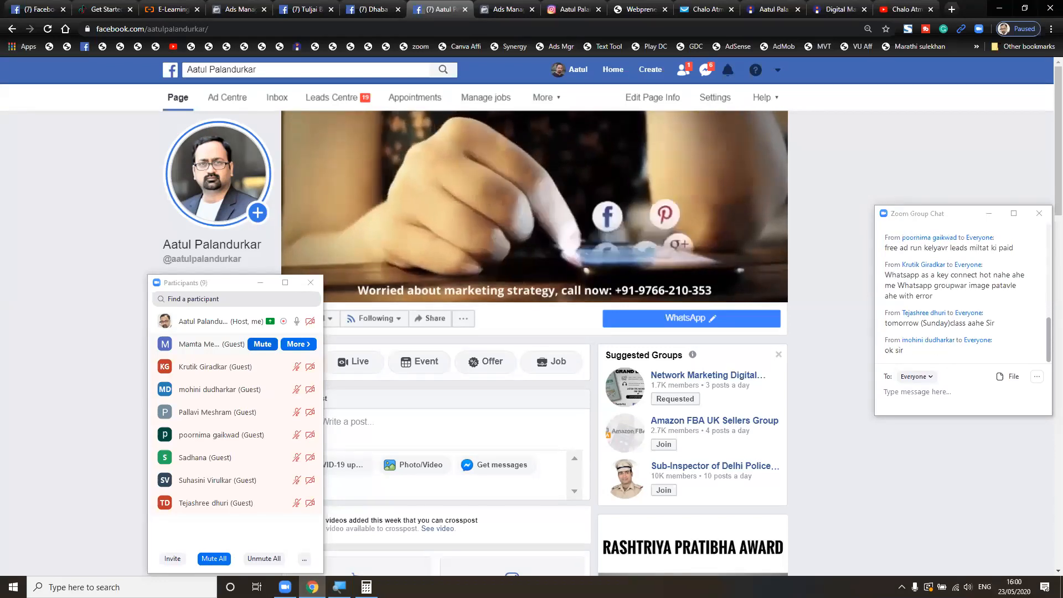
click(262, 344)
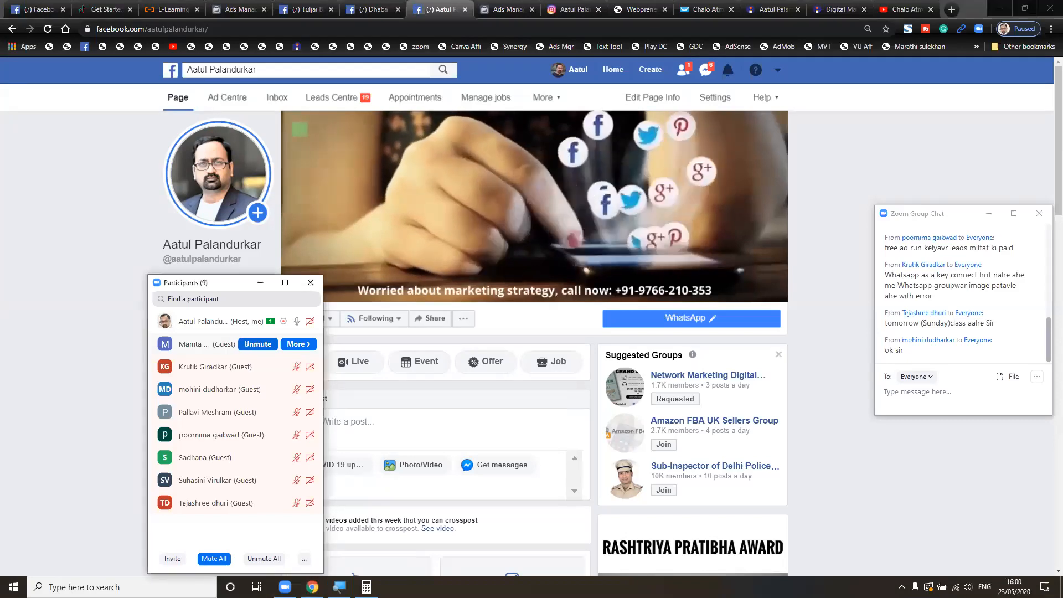